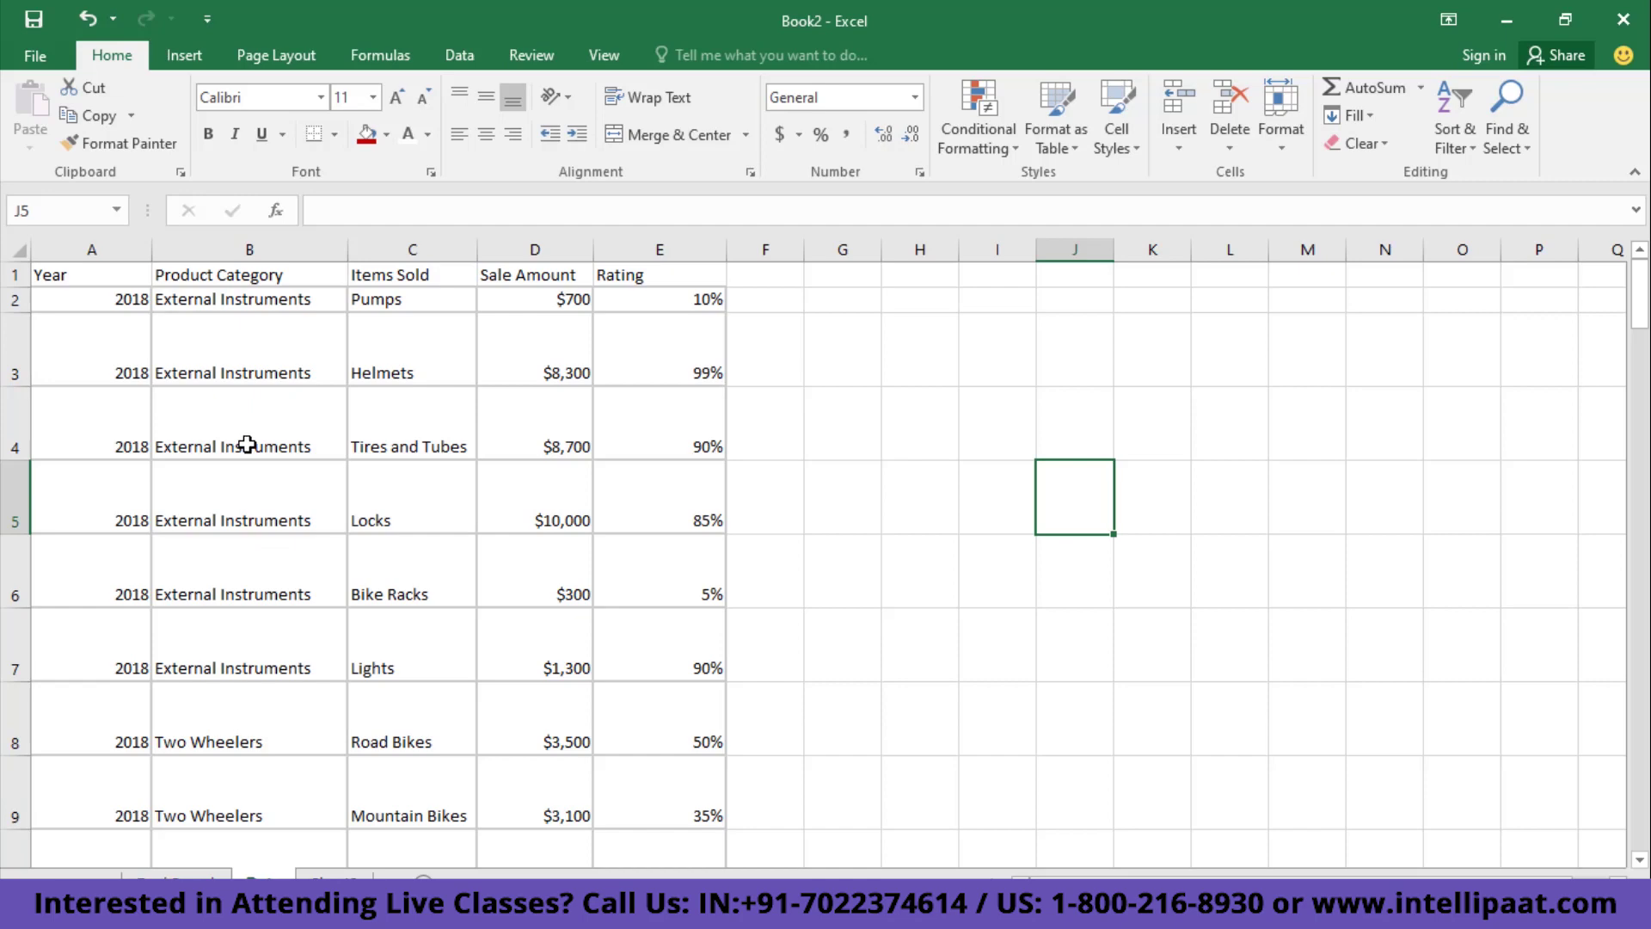
- Examine the Product Category entries for 2018, from External Instruments down through Bike Parts
{"action": "left_click", "coordinate": [247, 445]}
{"action": "key", "text": "Down"}
{"action": "key", "text": "Down"}
{"action": "key", "text": "Down"}
{"action": "key", "text": "Down"}
{"action": "key", "text": "Down"}
{"action": "key", "text": "Down"}
{"action": "key", "text": "Down"}
{"action": "key", "text": "Down"}
{"action": "key", "text": "Down"}
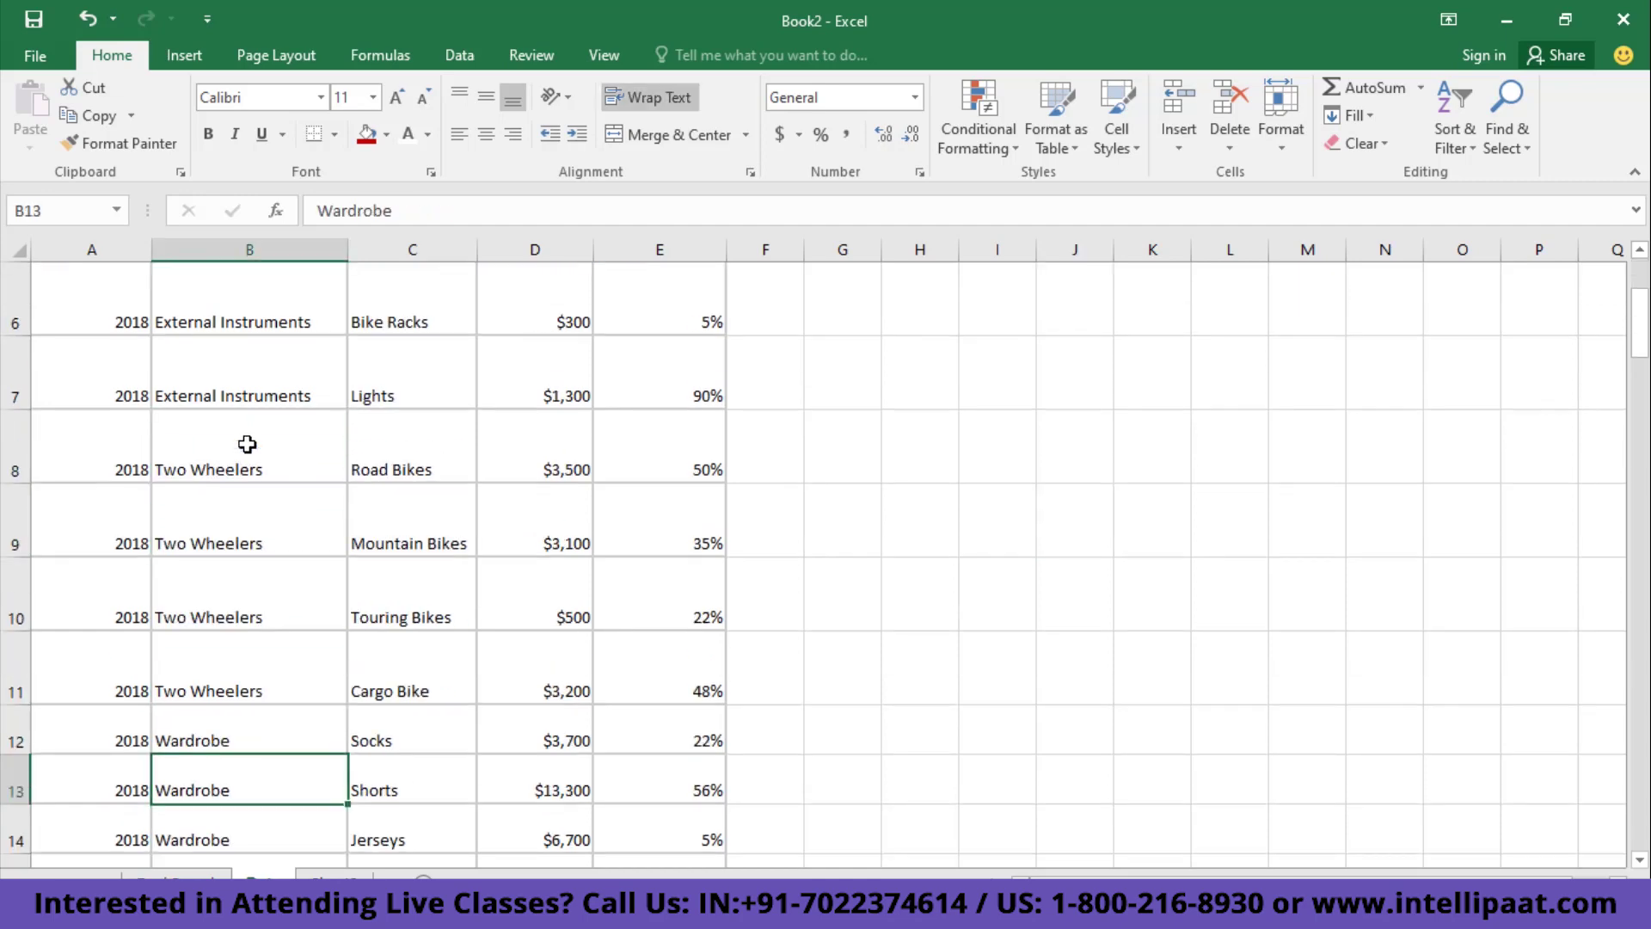
{"action": "key", "text": "Down"}
{"action": "key", "text": "Down"}
{"action": "key", "text": "Down"}
{"action": "key", "text": "Down"}
{"action": "key", "text": "Down"}
{"action": "key", "text": "Down"}
{"action": "key", "text": "Down"}
{"action": "key", "text": "Down"}
{"action": "key", "text": "Down"}
{"action": "key", "text": "Down"}
{"action": "key", "text": "Down"}
{"action": "key", "text": "Down"}
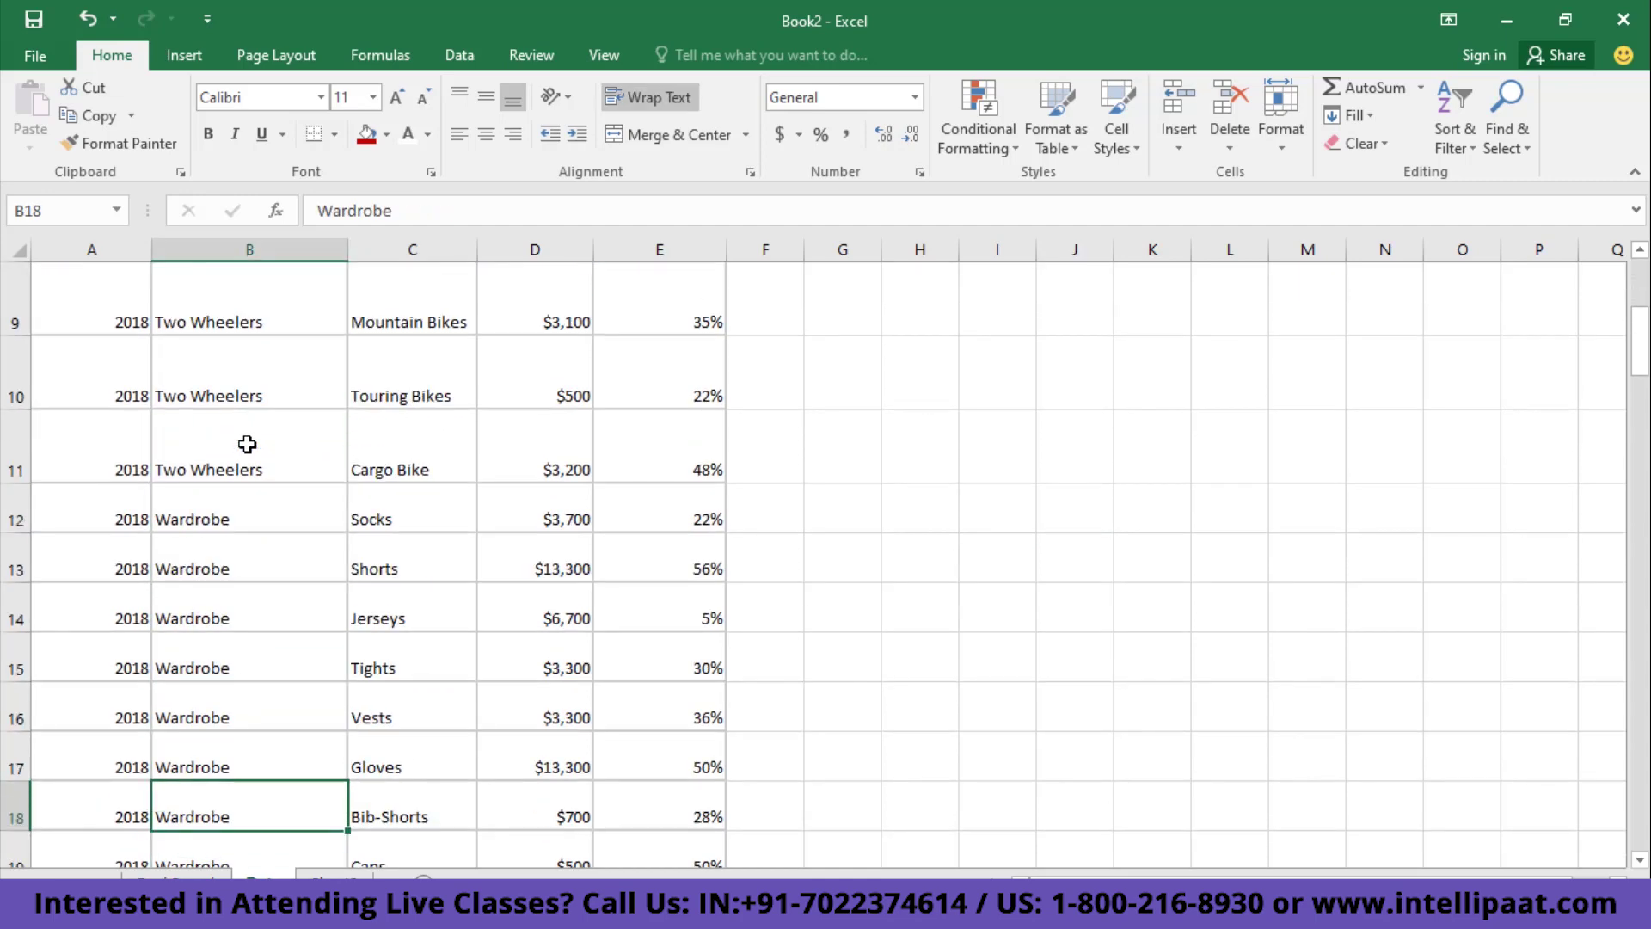
{"action": "key", "text": "Down"}
{"action": "key", "text": "Down"}
{"action": "key", "text": "Down"}
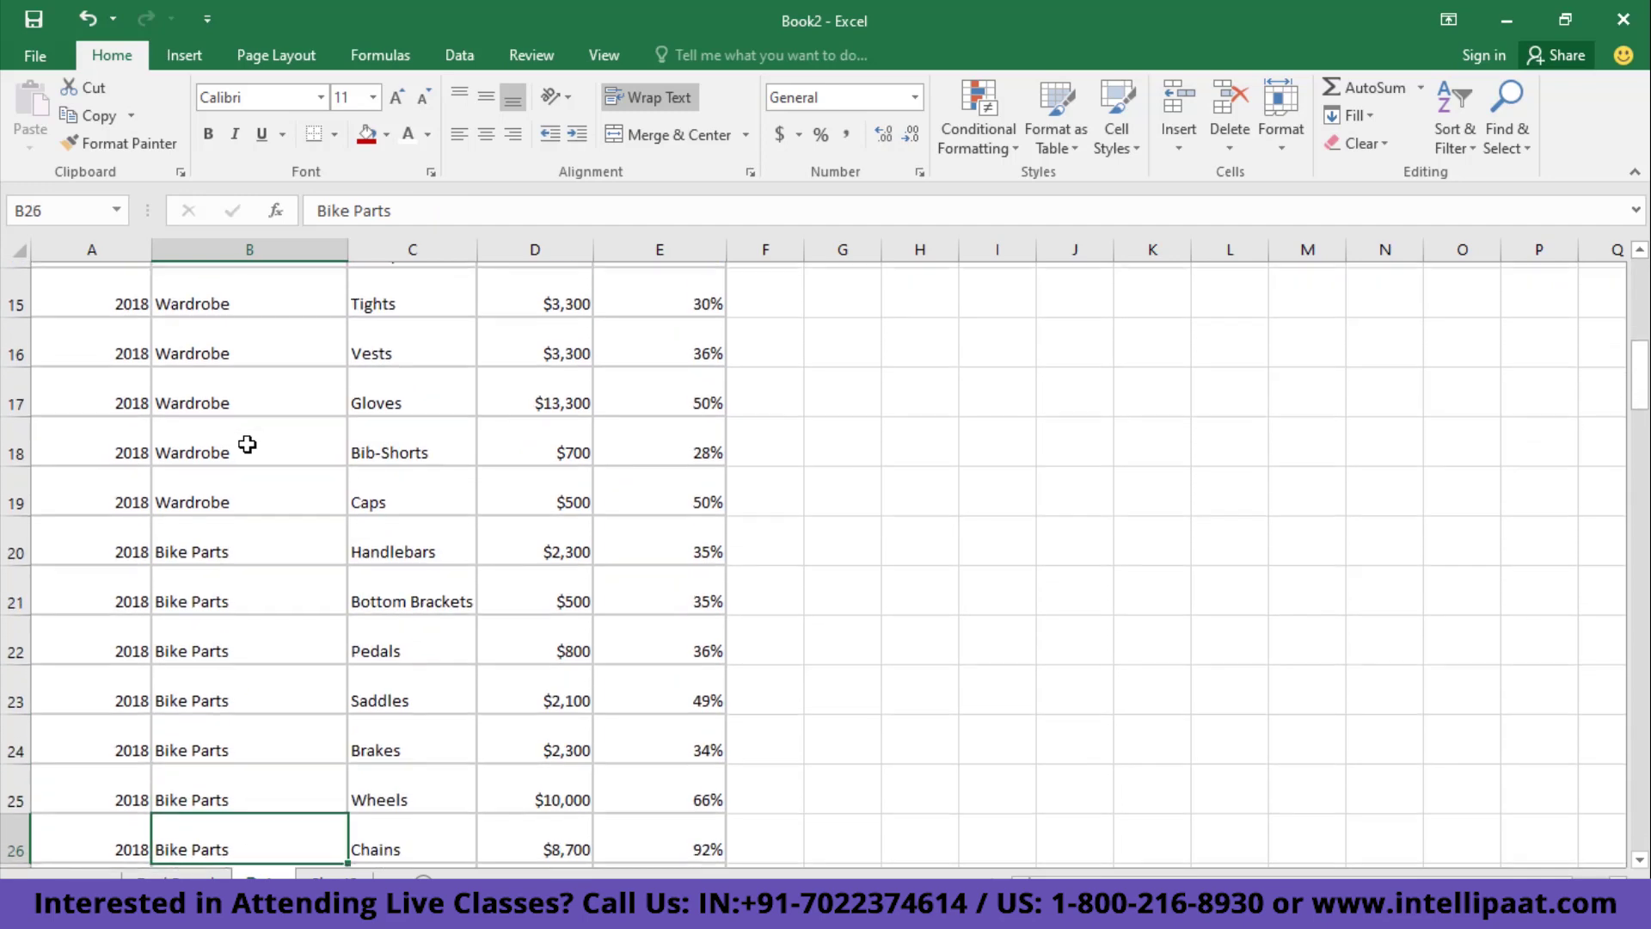
{"action": "key", "text": "Up"}
{"action": "key", "text": "Up"}
{"action": "key", "text": "Up"}
- Examine the Items Sold column across all years, down to the last record in row 101
{"action": "key", "text": "Right"}
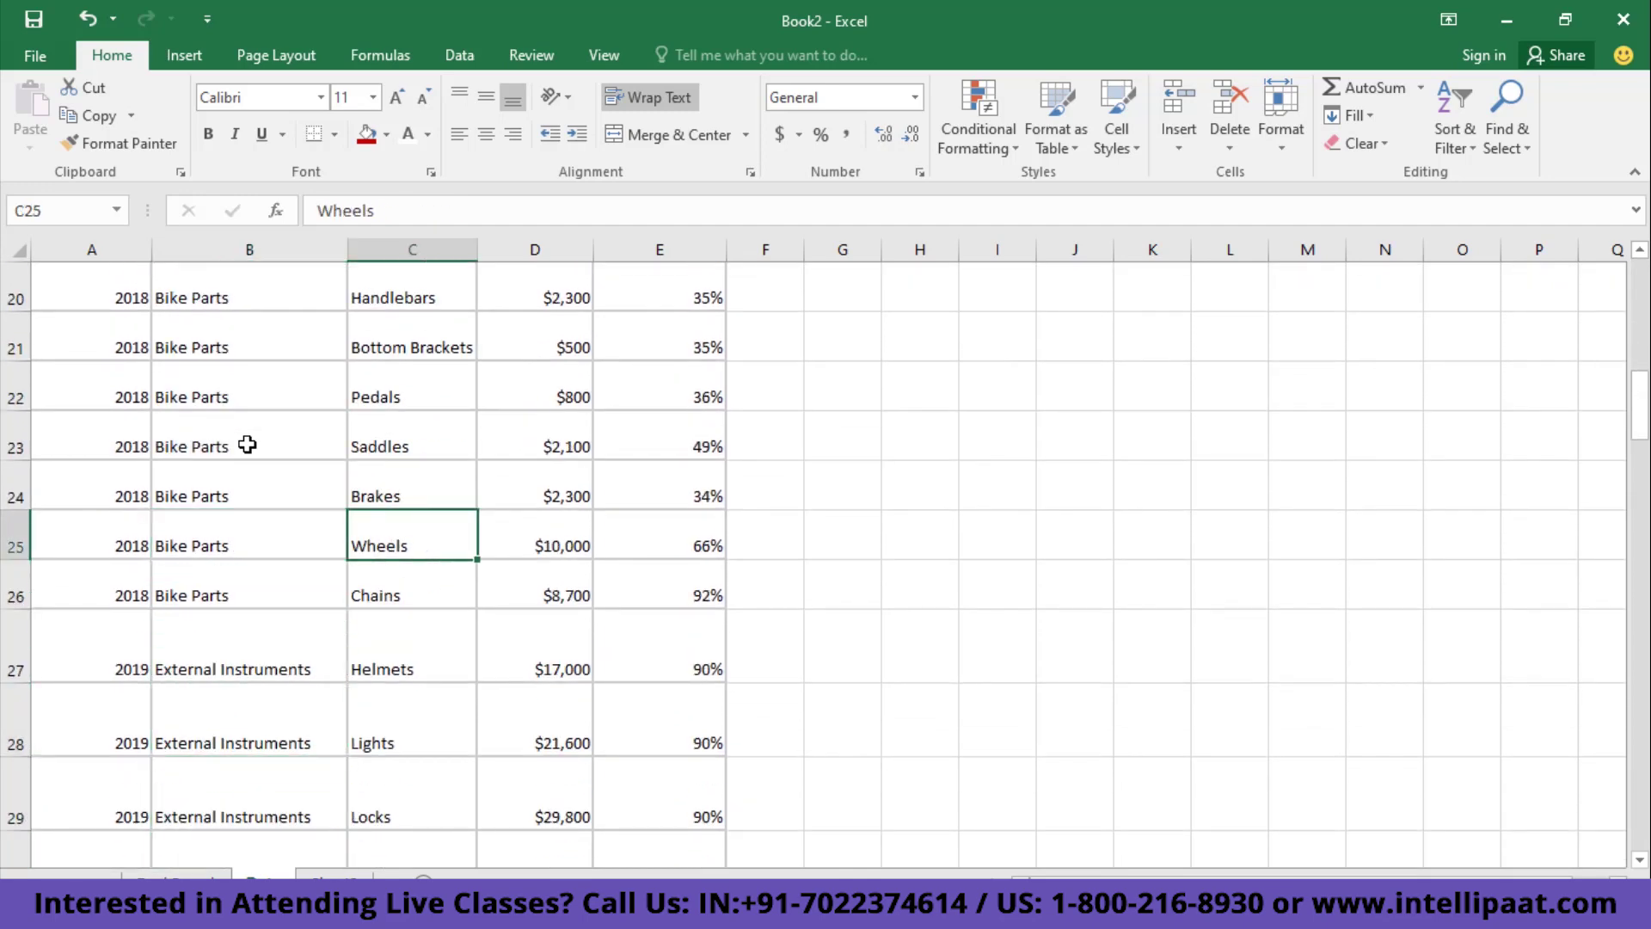
{"action": "key", "text": "Up"}
{"action": "key", "text": "Up"}
{"action": "key", "text": "Up"}
{"action": "key", "text": "Up"}
{"action": "key", "text": "Up"}
{"action": "key", "text": "Up"}
{"action": "key", "text": "Up"}
{"action": "key", "text": "Up"}
{"action": "key", "text": "Down"}
{"action": "key", "text": "Down"}
{"action": "key", "text": "Down"}
{"action": "key", "text": "Down"}
{"action": "key", "text": "Down"}
{"action": "key", "text": "Down"}
{"action": "key", "text": "Down"}
{"action": "key", "text": "Down"}
{"action": "key", "text": "Down"}
{"action": "key", "text": "Down"}
{"action": "key", "text": "Down"}
{"action": "key", "text": "Down"}
{"action": "key", "text": "Down"}
{"action": "key", "text": "Down"}
{"action": "key", "text": "Down"}
{"action": "key", "text": "Down"}
{"action": "key", "text": "Down"}
{"action": "key", "text": "Down"}
{"action": "key", "text": "Down"}
{"action": "key", "text": "Down"}
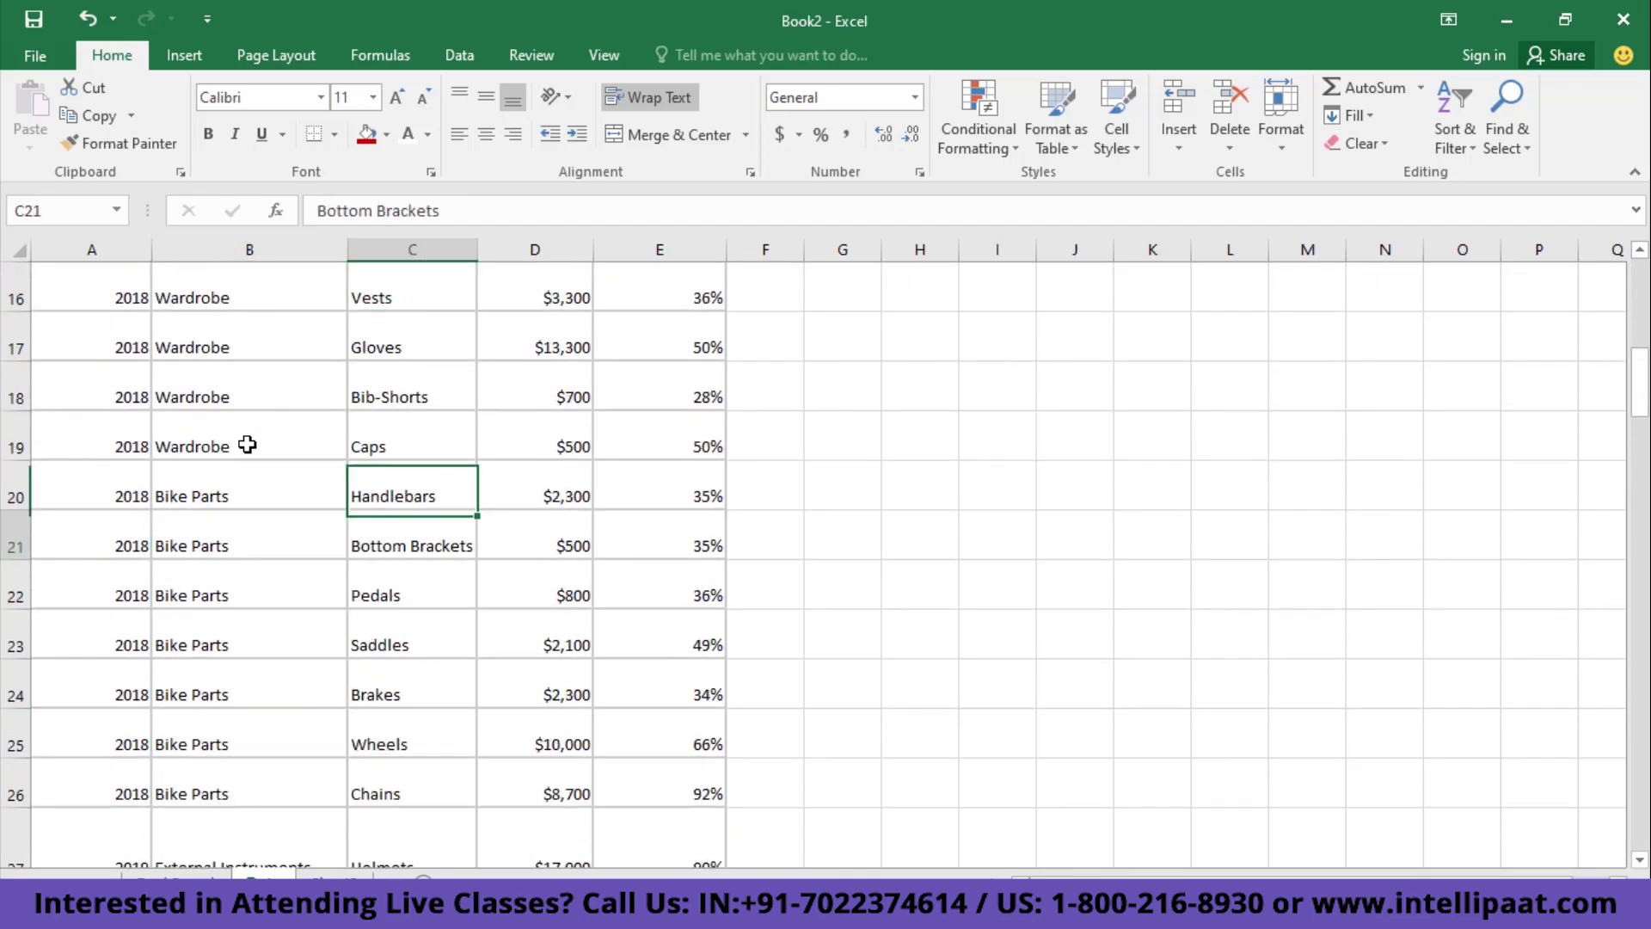
{"action": "key", "text": "Down"}
{"action": "key", "text": "Down"}
{"action": "key", "text": "Down"}
{"action": "key", "text": "Down"}
{"action": "key", "text": "Down"}
{"action": "key", "text": "Down"}
{"action": "key", "text": "Down"}
{"action": "key", "text": "Down"}
{"action": "key", "text": "Down"}
{"action": "key", "text": "Down"}
{"action": "key", "text": "Down"}
{"action": "key", "text": "Down"}
{"action": "key", "text": "Down"}
{"action": "key", "text": "Down"}
{"action": "key", "text": "Down"}
{"action": "key", "text": "Down"}
{"action": "key", "text": "Down"}
{"action": "key", "text": "Down"}
{"action": "key", "text": "Down"}
{"action": "key", "text": "Down"}
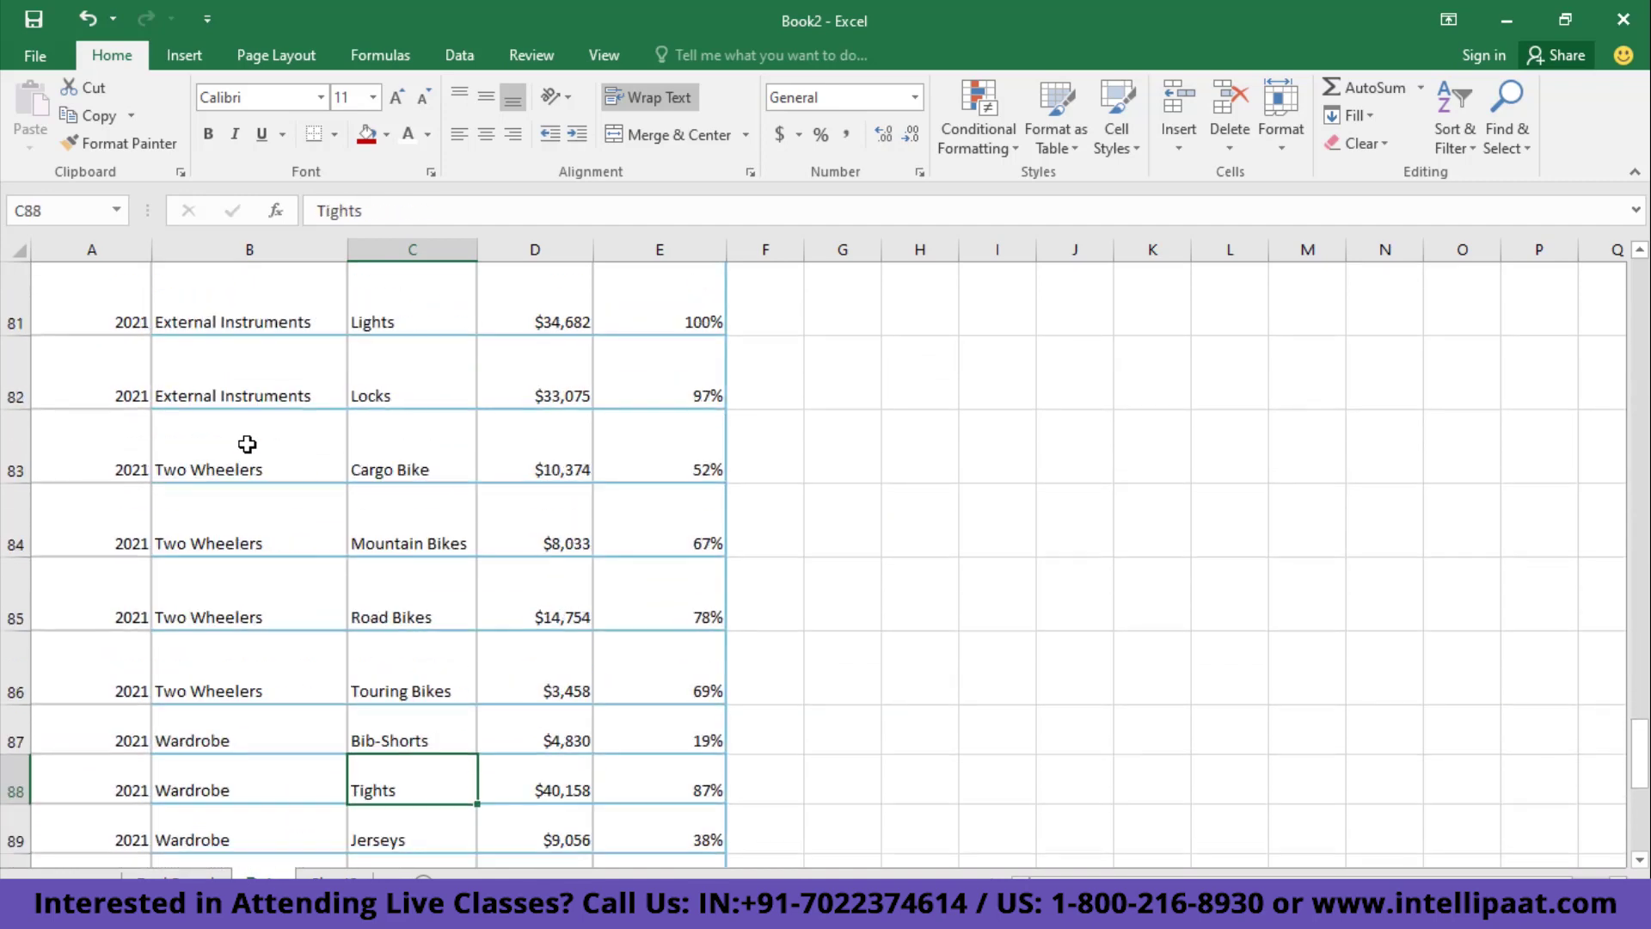
{"action": "key", "text": "Down"}
{"action": "key", "text": "Down"}
{"action": "key", "text": "Down"}
{"action": "key", "text": "Down"}
{"action": "key", "text": "Down"}
{"action": "key", "text": "Down"}
{"action": "key", "text": "Down"}
{"action": "key", "text": "Up"}
{"action": "key", "text": "Up"}
{"action": "key", "text": "Up"}
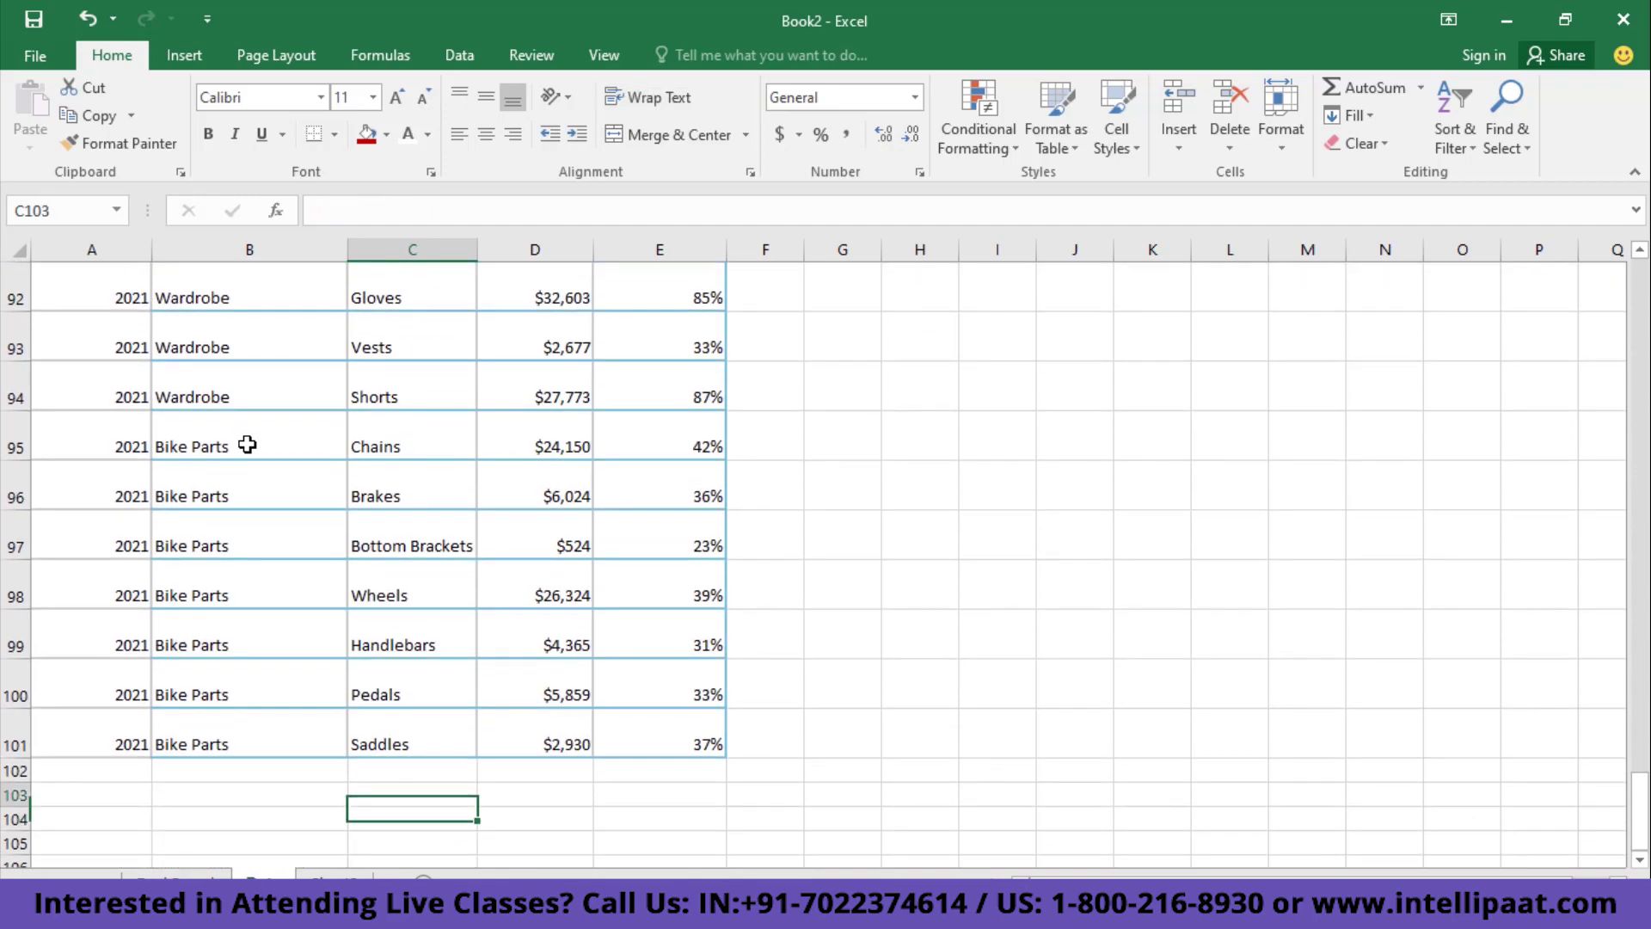
- Examine the Rating column from the last record in row 101 back up to row 13
{"action": "key", "text": "Right"}
{"action": "key", "text": "Right"}
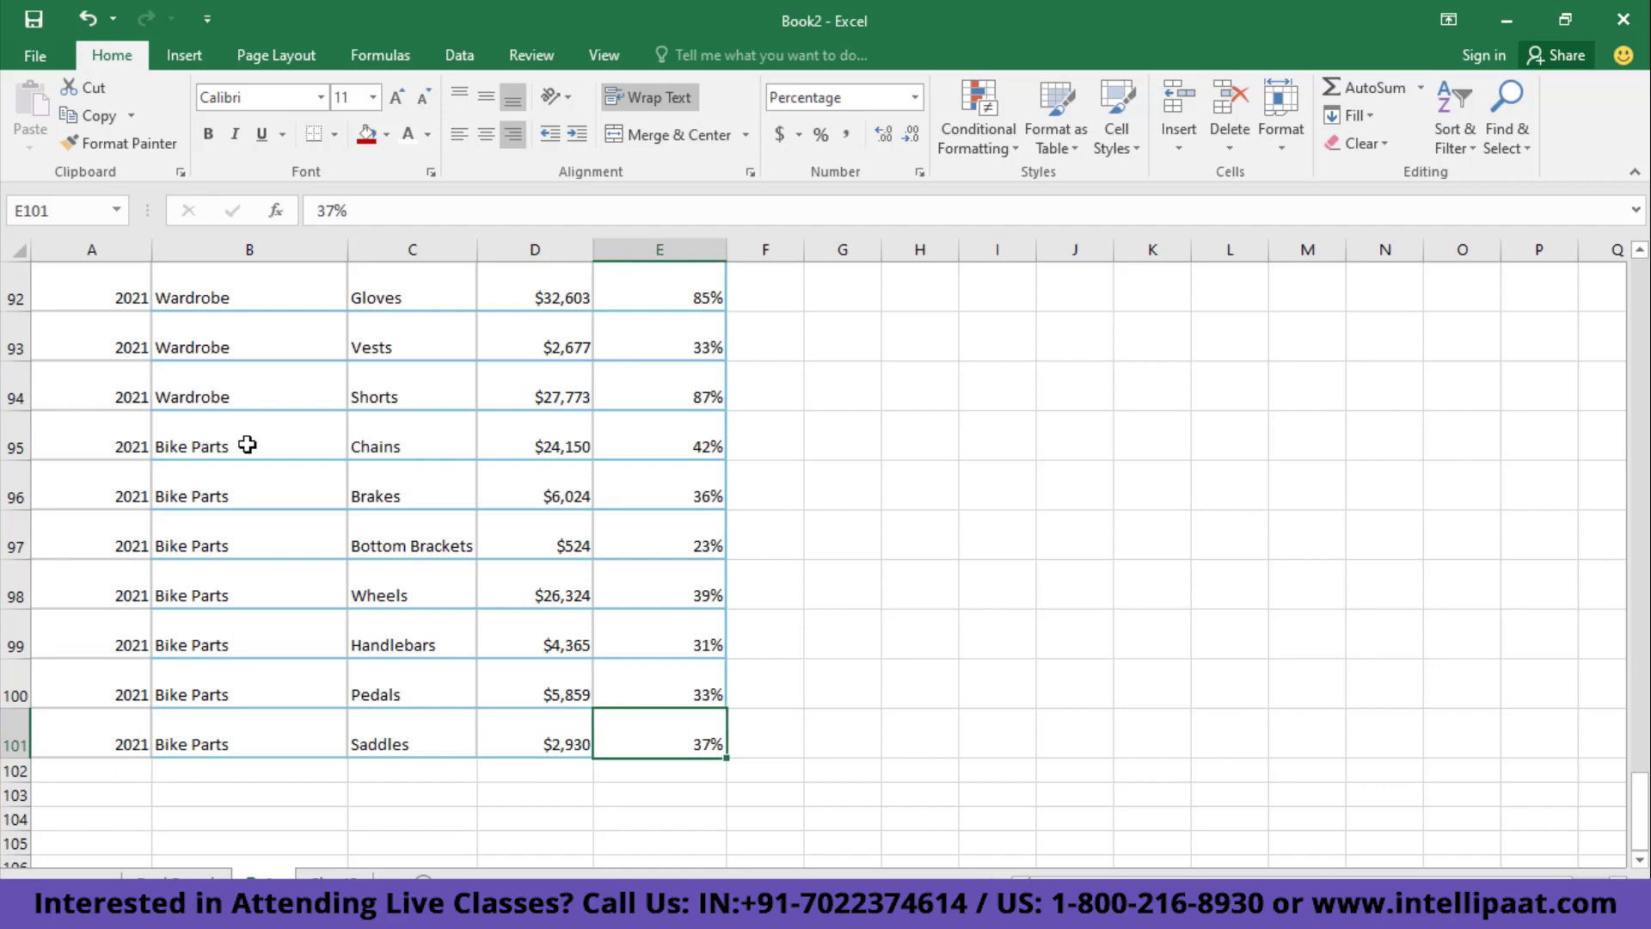
{"action": "key", "text": "Up"}
{"action": "key", "text": "Up"}
{"action": "key", "text": "Up"}
{"action": "key", "text": "Up"}
{"action": "key", "text": "Up"}
{"action": "key", "text": "Up"}
{"action": "key", "text": "Up"}
{"action": "key", "text": "Up"}
{"action": "key", "text": "Up"}
{"action": "key", "text": "Up"}
{"action": "key", "text": "Up"}
{"action": "key", "text": "Up"}
{"action": "key", "text": "Up"}
{"action": "key", "text": "Up"}
{"action": "key", "text": "Up"}
{"action": "key", "text": "Up"}
{"action": "key", "text": "Up"}
{"action": "key", "text": "Up"}
{"action": "key", "text": "Up"}
{"action": "key", "text": "Up"}
{"action": "key", "text": "Up"}
{"action": "key", "text": "Up"}
{"action": "key", "text": "Up"}
{"action": "key", "text": "Up"}
{"action": "key", "text": "Up"}
{"action": "key", "text": "Up"}
{"action": "key", "text": "Up"}
{"action": "key", "text": "Up"}
{"action": "key", "text": "Up"}
{"action": "key", "text": "Up"}
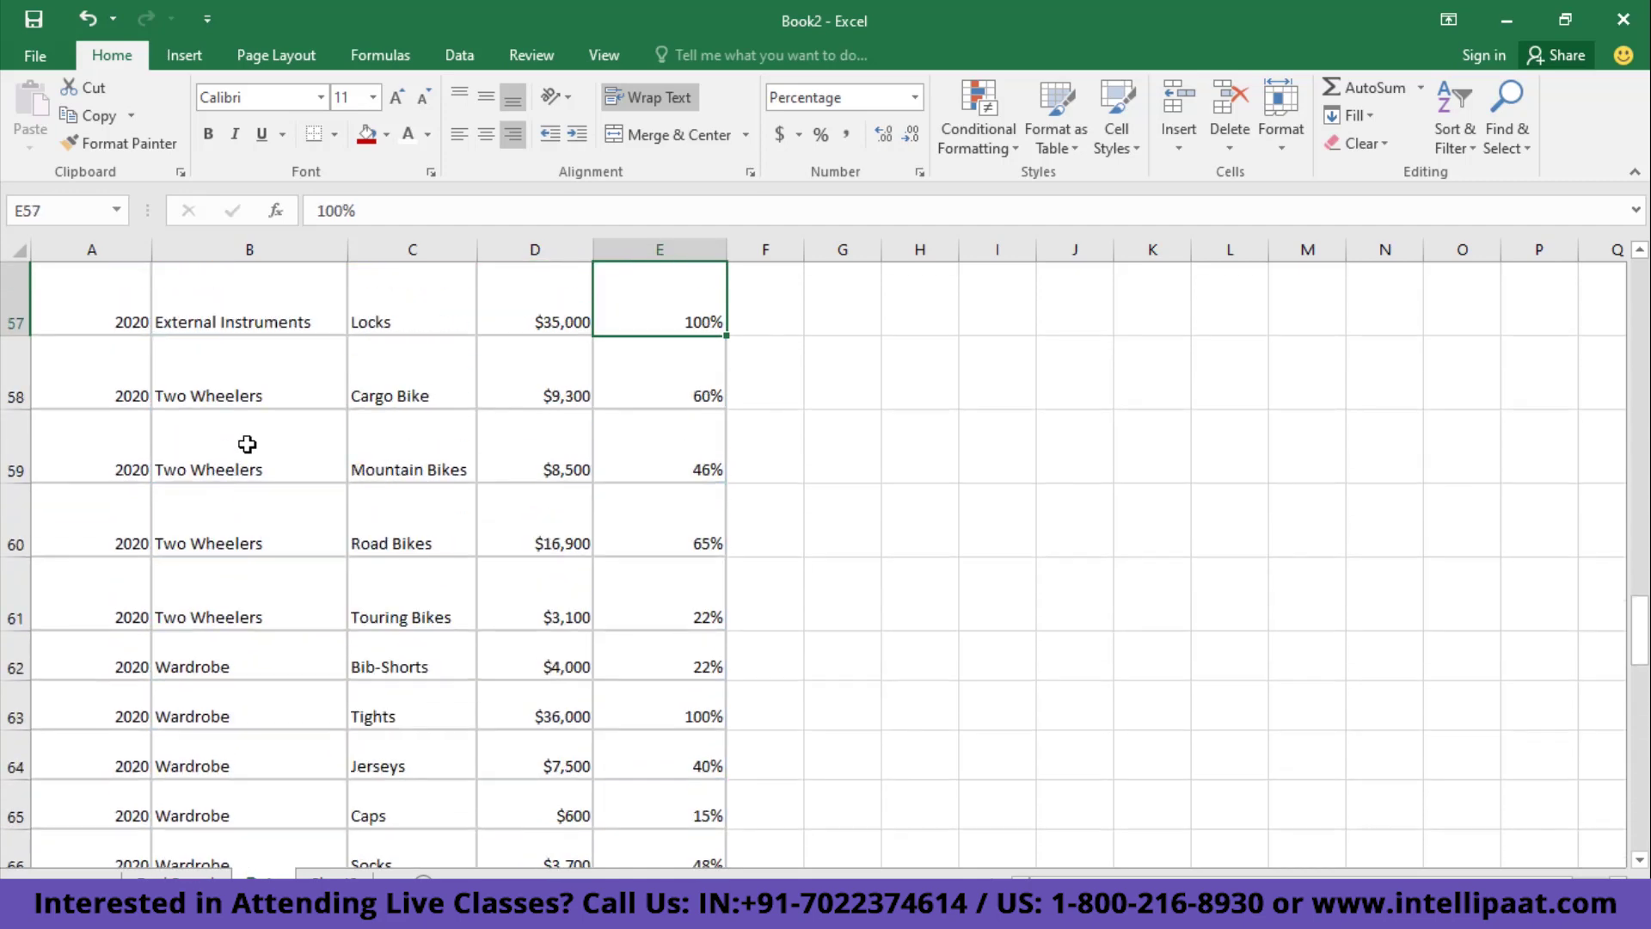
{"action": "key", "text": "Up"}
{"action": "key", "text": "Up"}
{"action": "key", "text": "Up"}
{"action": "key", "text": "Up"}
{"action": "key", "text": "Up"}
{"action": "key", "text": "Up"}
{"action": "key", "text": "Up"}
{"action": "key", "text": "Up"}
{"action": "key", "text": "Up"}
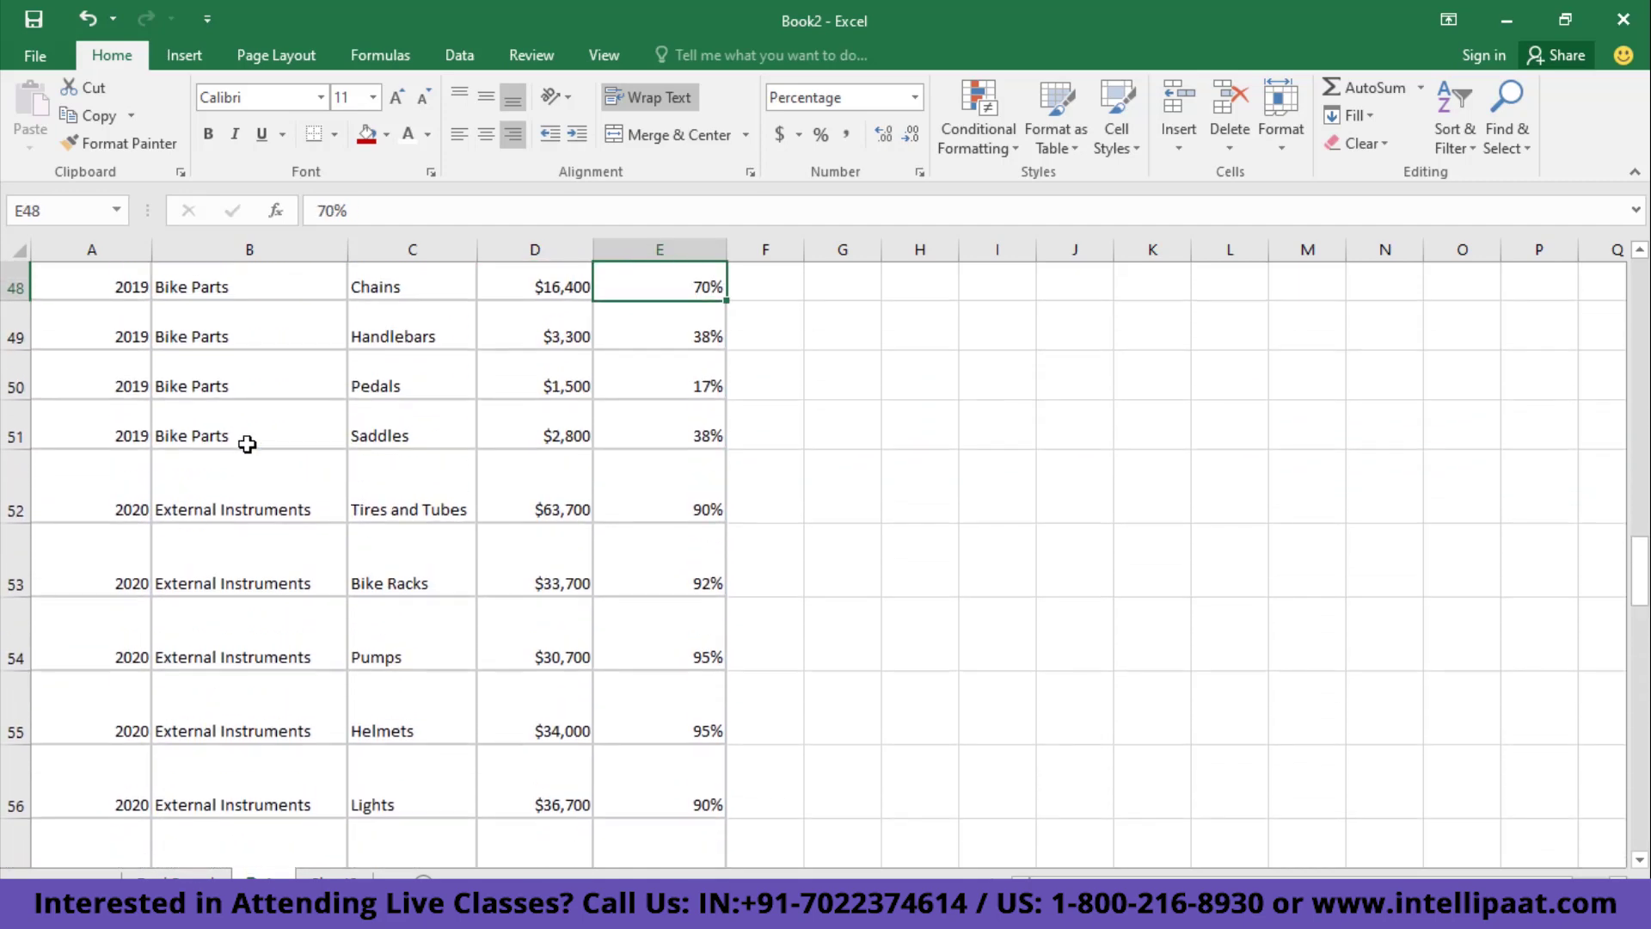
{"action": "key", "text": "Up"}
{"action": "key", "text": "Up"}
{"action": "key", "text": "Up"}
{"action": "key", "text": "Up"}
{"action": "key", "text": "Up"}
{"action": "key", "text": "Up"}
{"action": "key", "text": "Up"}
{"action": "key", "text": "Up"}
{"action": "key", "text": "Up"}
{"action": "key", "text": "Up"}
{"action": "key", "text": "Up"}
{"action": "key", "text": "Up"}
{"action": "key", "text": "Up"}
{"action": "key", "text": "Up"}
{"action": "key", "text": "Up"}
{"action": "key", "text": "Up"}
{"action": "key", "text": "Up"}
{"action": "key", "text": "Up"}
{"action": "key", "text": "Up"}
{"action": "key", "text": "Up"}
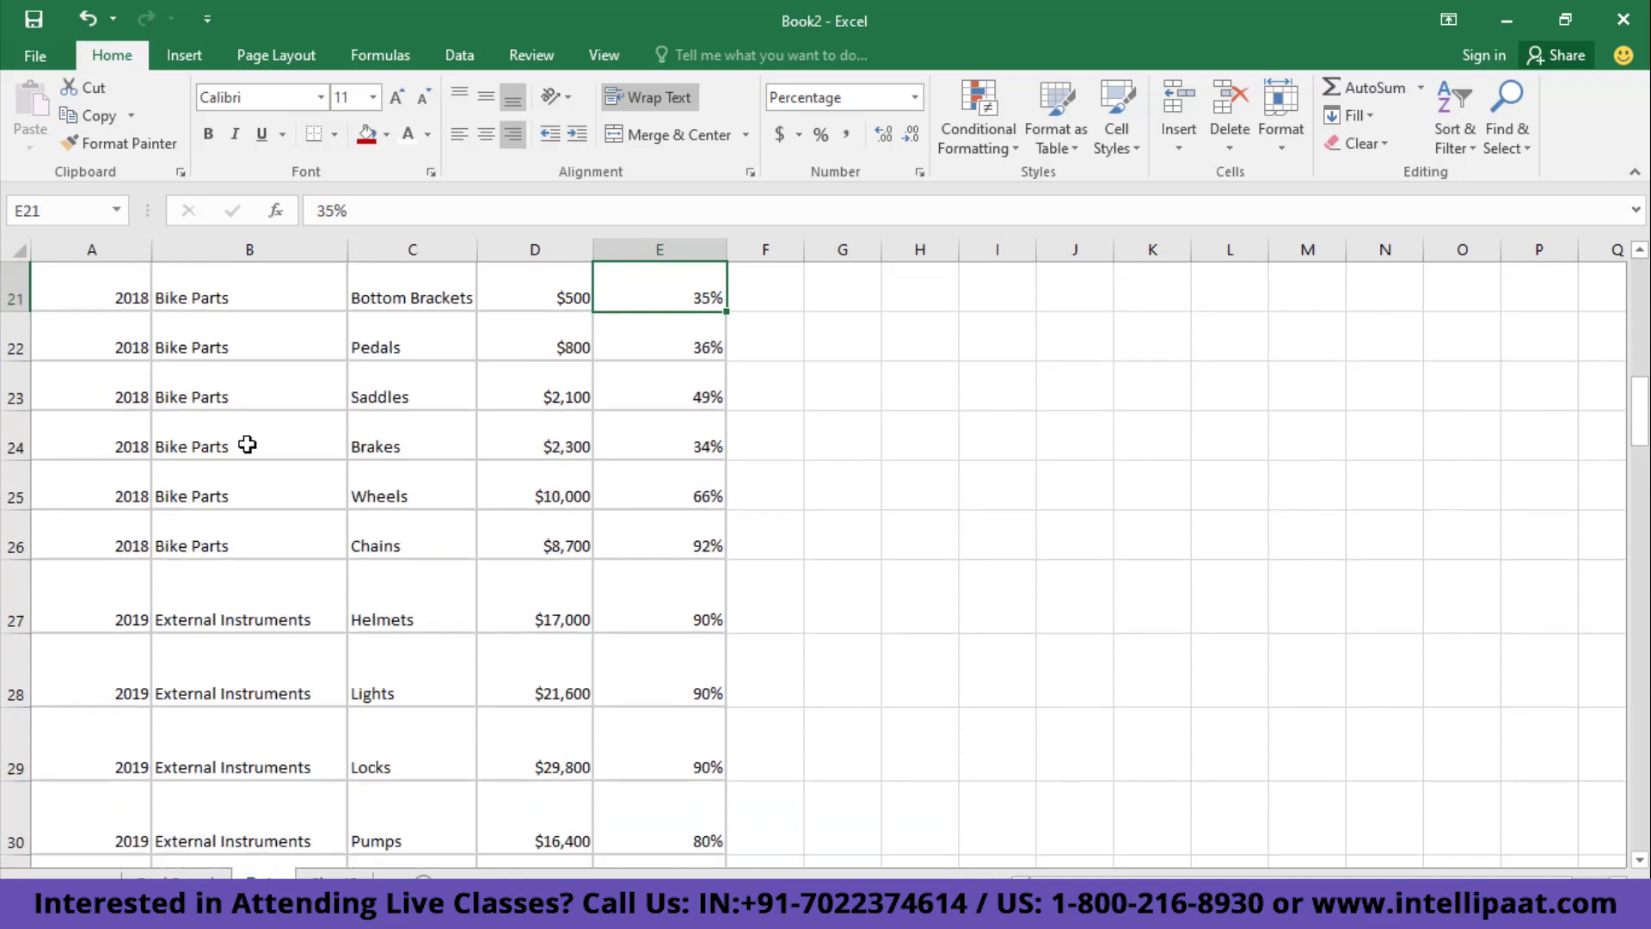
{"action": "key", "text": "Up"}
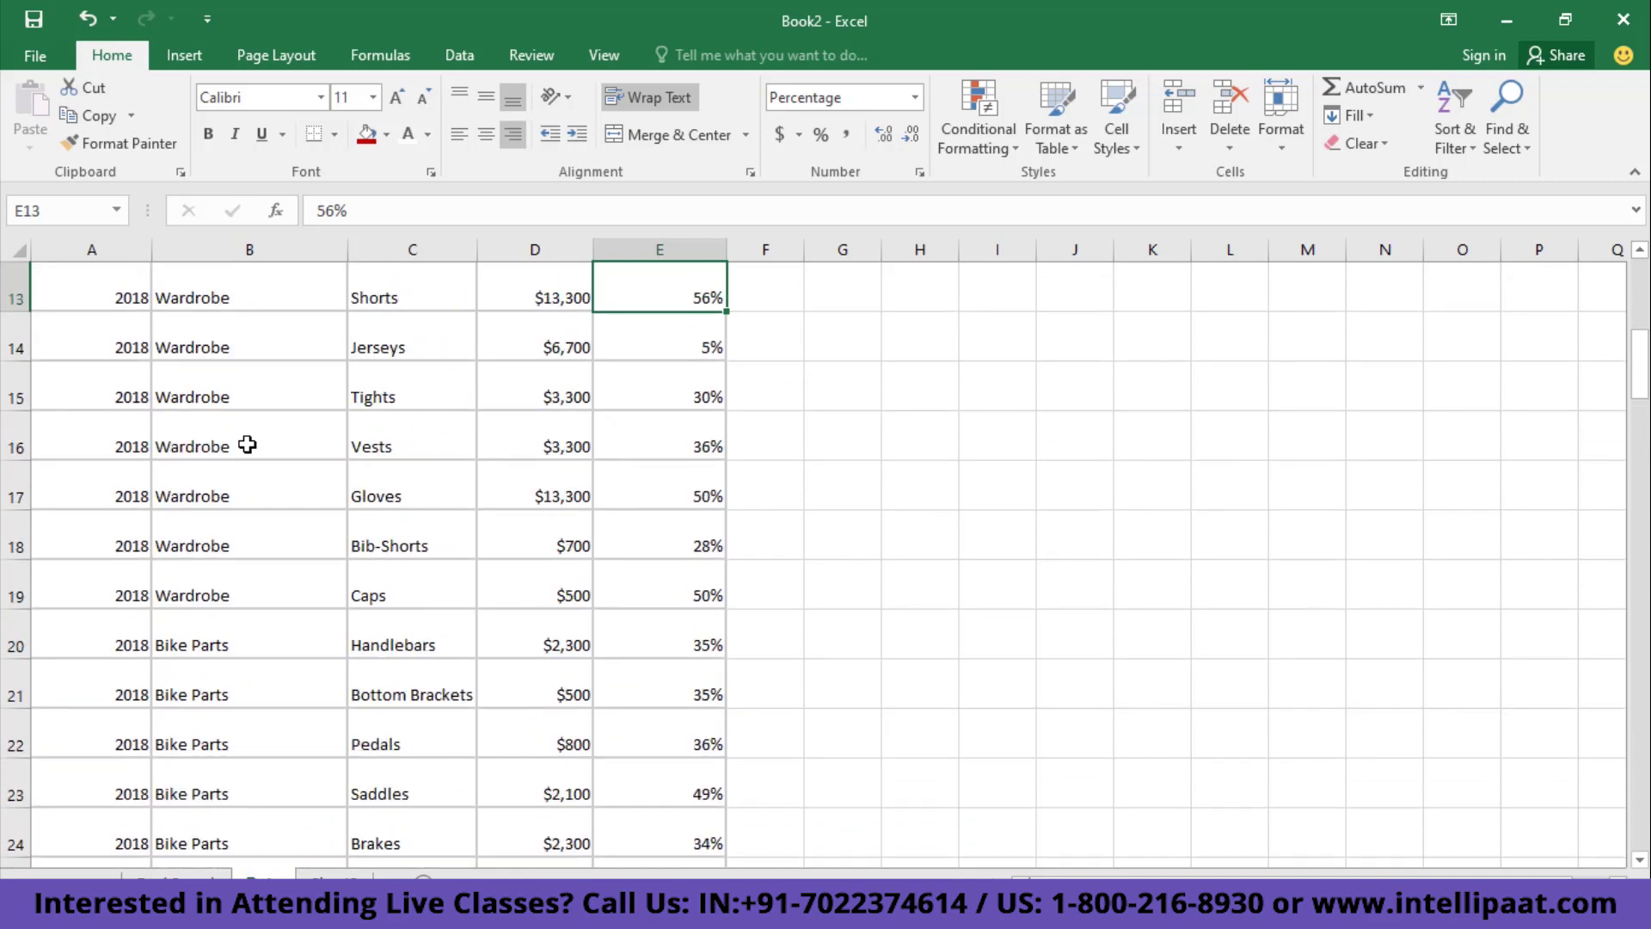
- Review the fields of the 2018 Shorts record in row 13, from Rating across to Product Category and back
{"action": "key", "text": "Left"}
{"action": "key", "text": "Left"}
{"action": "key", "text": "Left"}
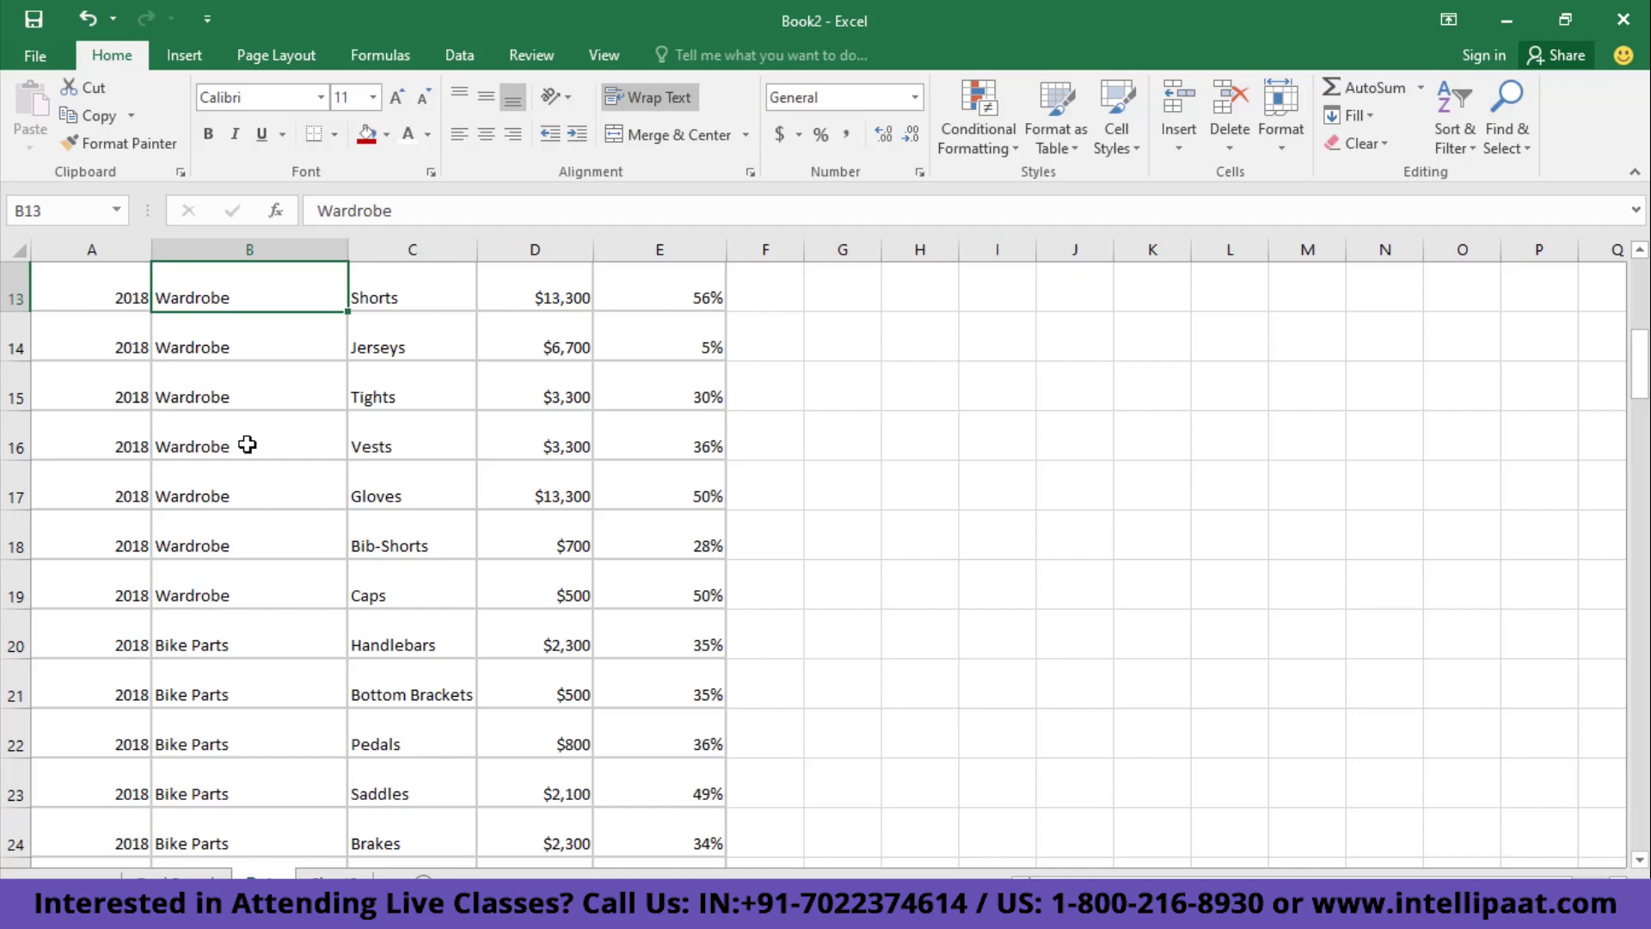
{"action": "key", "text": "Right"}
{"action": "key", "text": "Right"}
{"action": "key", "text": "Right"}
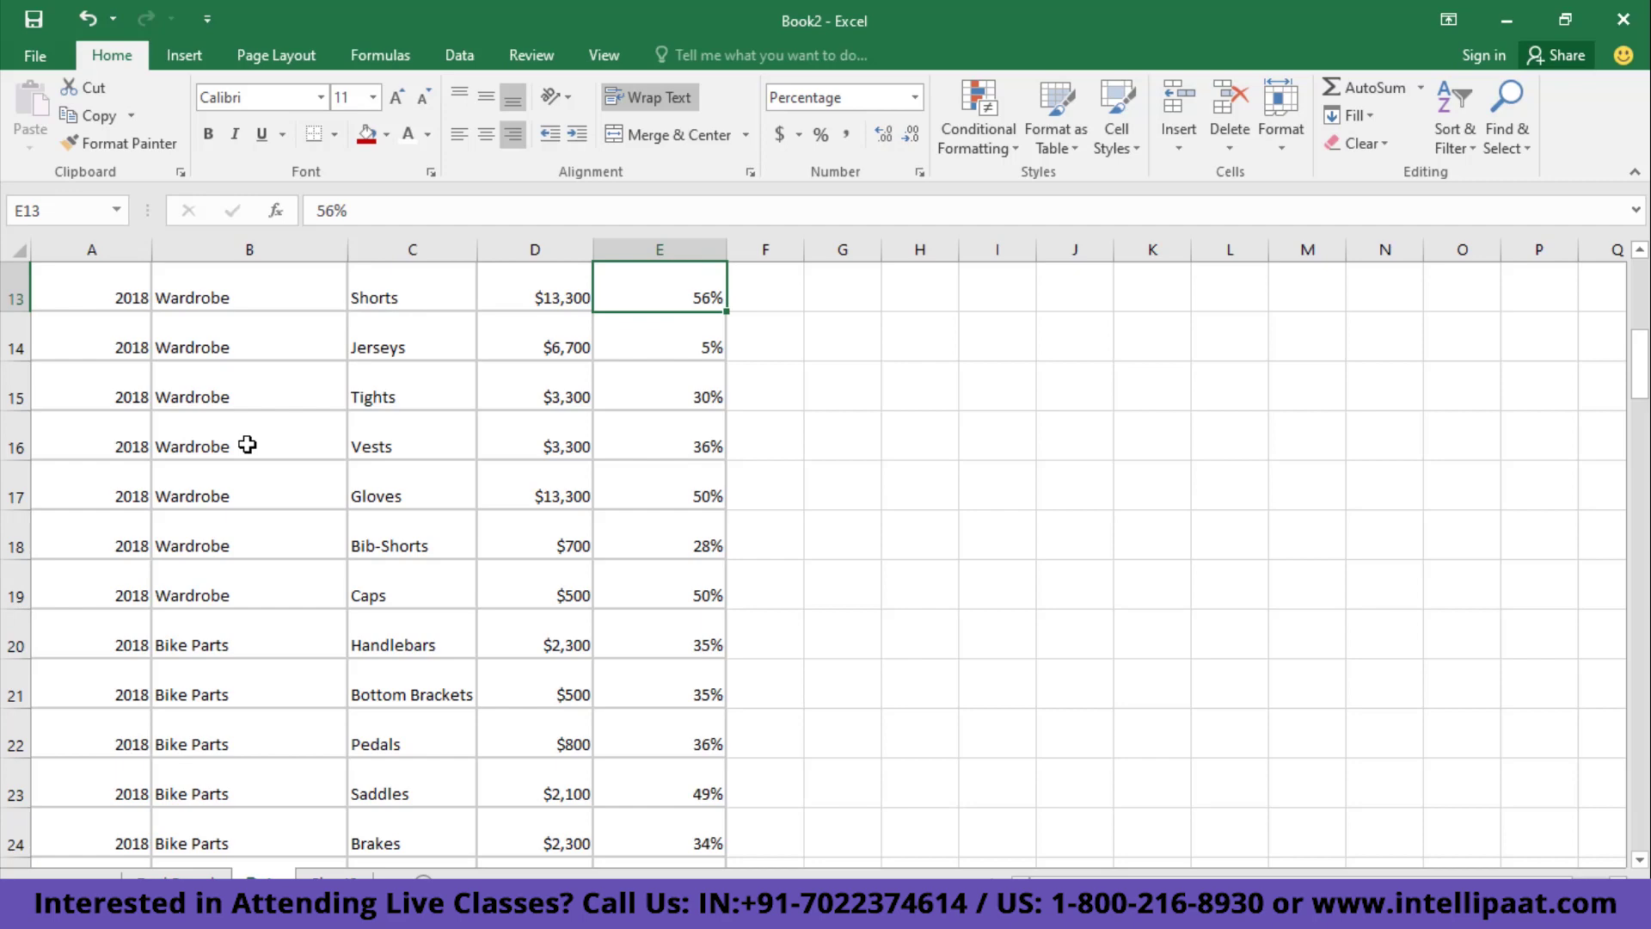
- Examine the Rating column from the 2018 Shorts record in row 13 down to the 2019 Gloves record in row 41
{"action": "key", "text": "Down"}
{"action": "key", "text": "Down"}
{"action": "key", "text": "Down"}
{"action": "key", "text": "Down"}
{"action": "key", "text": "Down"}
{"action": "key", "text": "Down"}
{"action": "key", "text": "Down"}
{"action": "key", "text": "Down"}
{"action": "key", "text": "Down"}
{"action": "key", "text": "Down"}
{"action": "key", "text": "Down"}
{"action": "key", "text": "Down"}
{"action": "key", "text": "Down"}
{"action": "key", "text": "Down"}
{"action": "key", "text": "Down"}
{"action": "key", "text": "Down"}
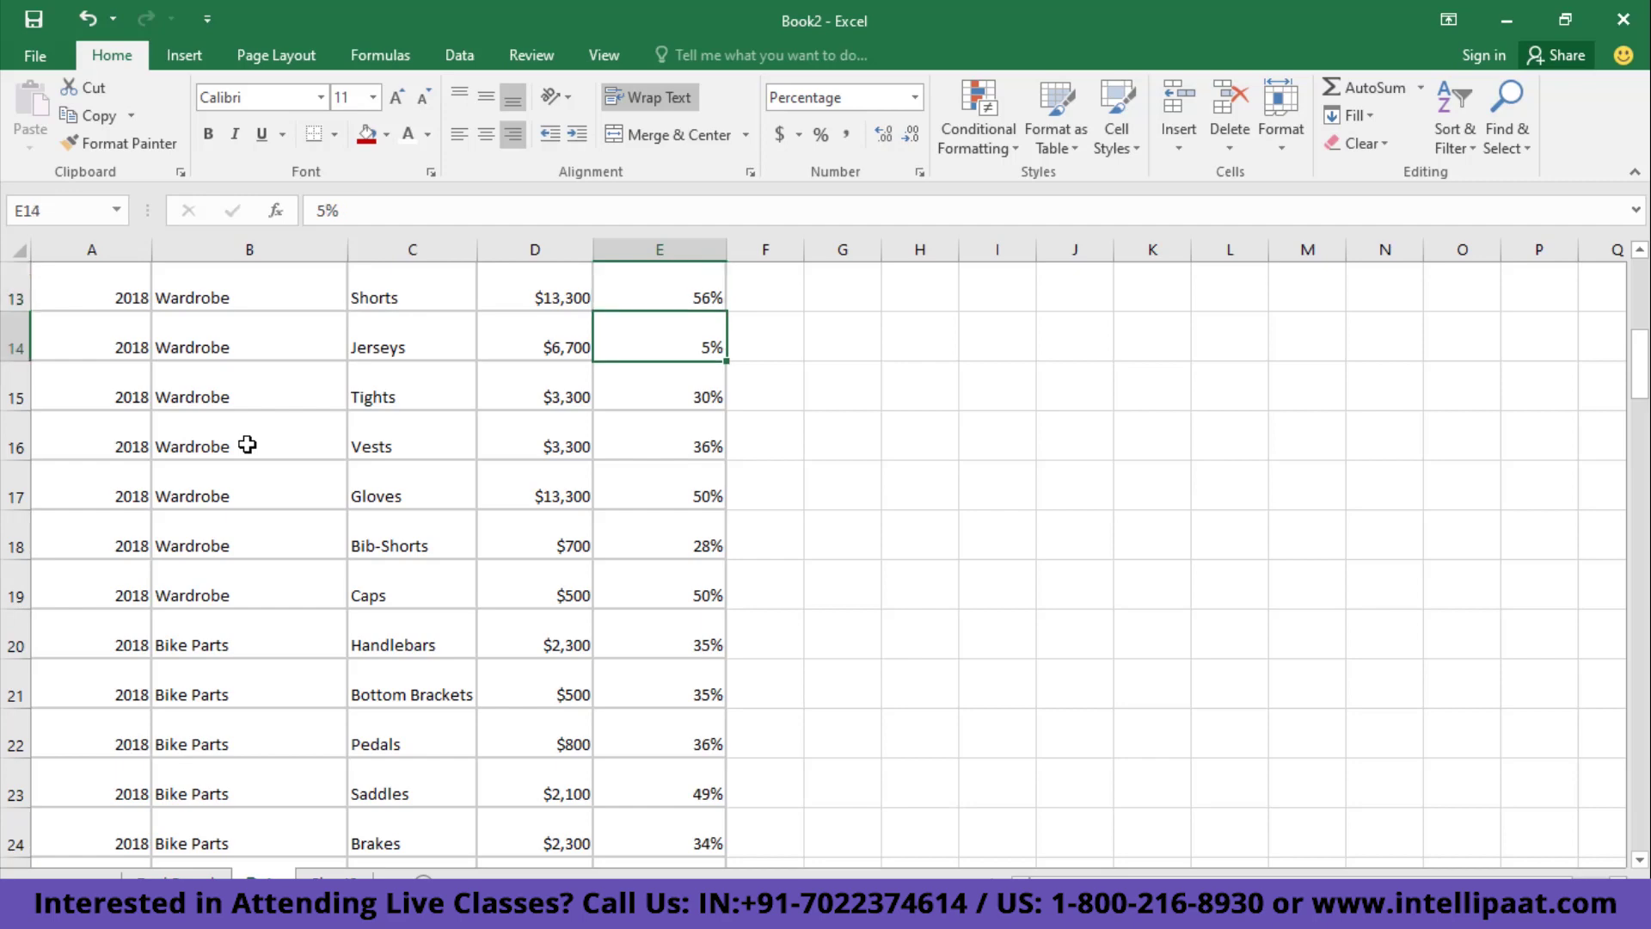
{"action": "key", "text": "Down"}
{"action": "key", "text": "Down"}
{"action": "key", "text": "Down"}
{"action": "key", "text": "Down"}
{"action": "key", "text": "Down"}
{"action": "key", "text": "Down"}
{"action": "key", "text": "Down"}
{"action": "key", "text": "Down"}
{"action": "key", "text": "Down"}
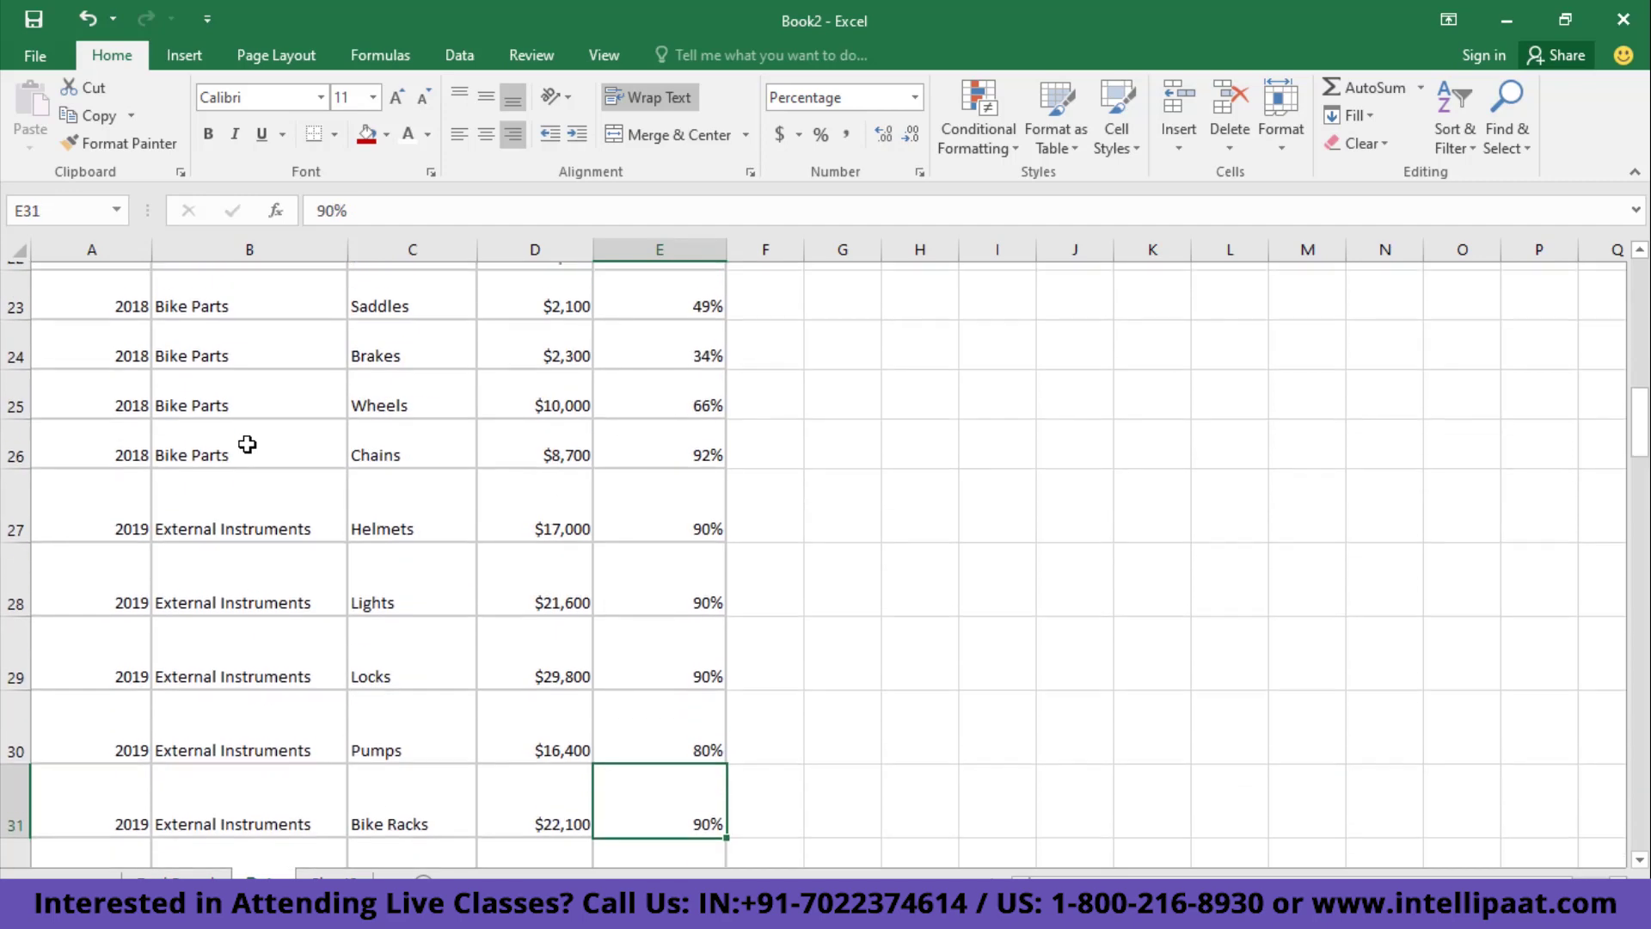
{"action": "key", "text": "Down"}
{"action": "key", "text": "Down"}
{"action": "key", "text": "Down"}
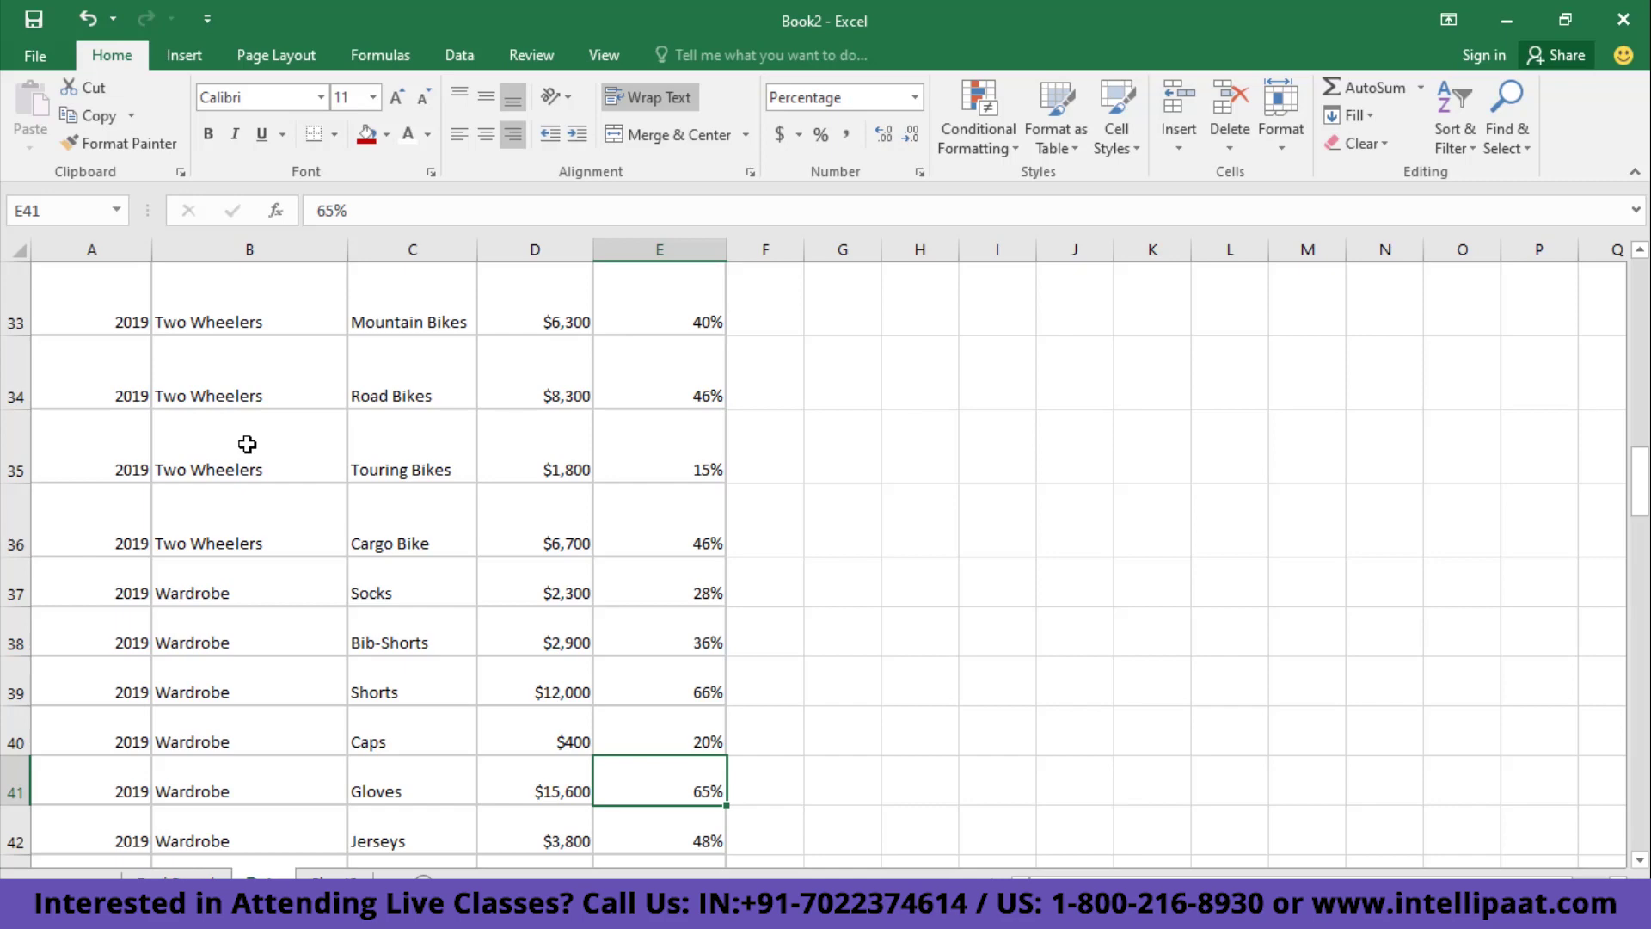
- Examine the Items Sold column from Gloves in row 41 down to the 2020 Lights record in row 56
{"action": "key", "text": "Left"}
{"action": "key", "text": "Left"}
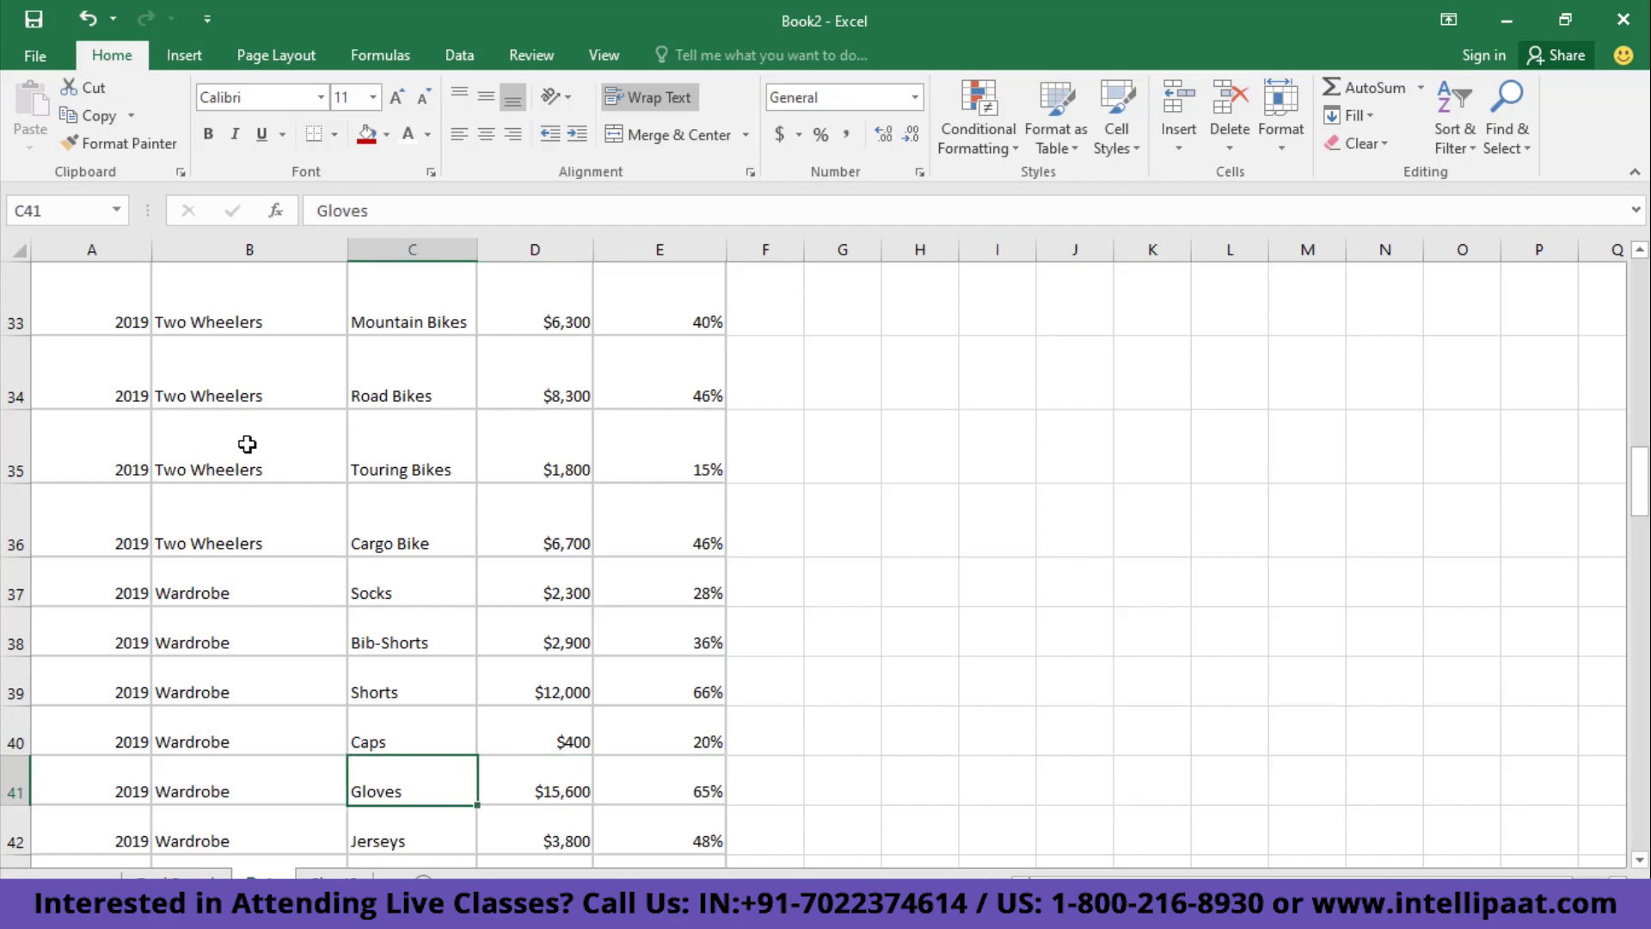
{"action": "key", "text": "Down"}
{"action": "key", "text": "Down"}
{"action": "key", "text": "Down"}
{"action": "key", "text": "Down"}
{"action": "key", "text": "Down"}
{"action": "key", "text": "Down"}
{"action": "key", "text": "Down"}
{"action": "key", "text": "Down"}
{"action": "key", "text": "Down"}
{"action": "key", "text": "Down"}
{"action": "key", "text": "Down"}
{"action": "key", "text": "Down"}
{"action": "key", "text": "Down"}
{"action": "key", "text": "Down"}
{"action": "key", "text": "Down"}
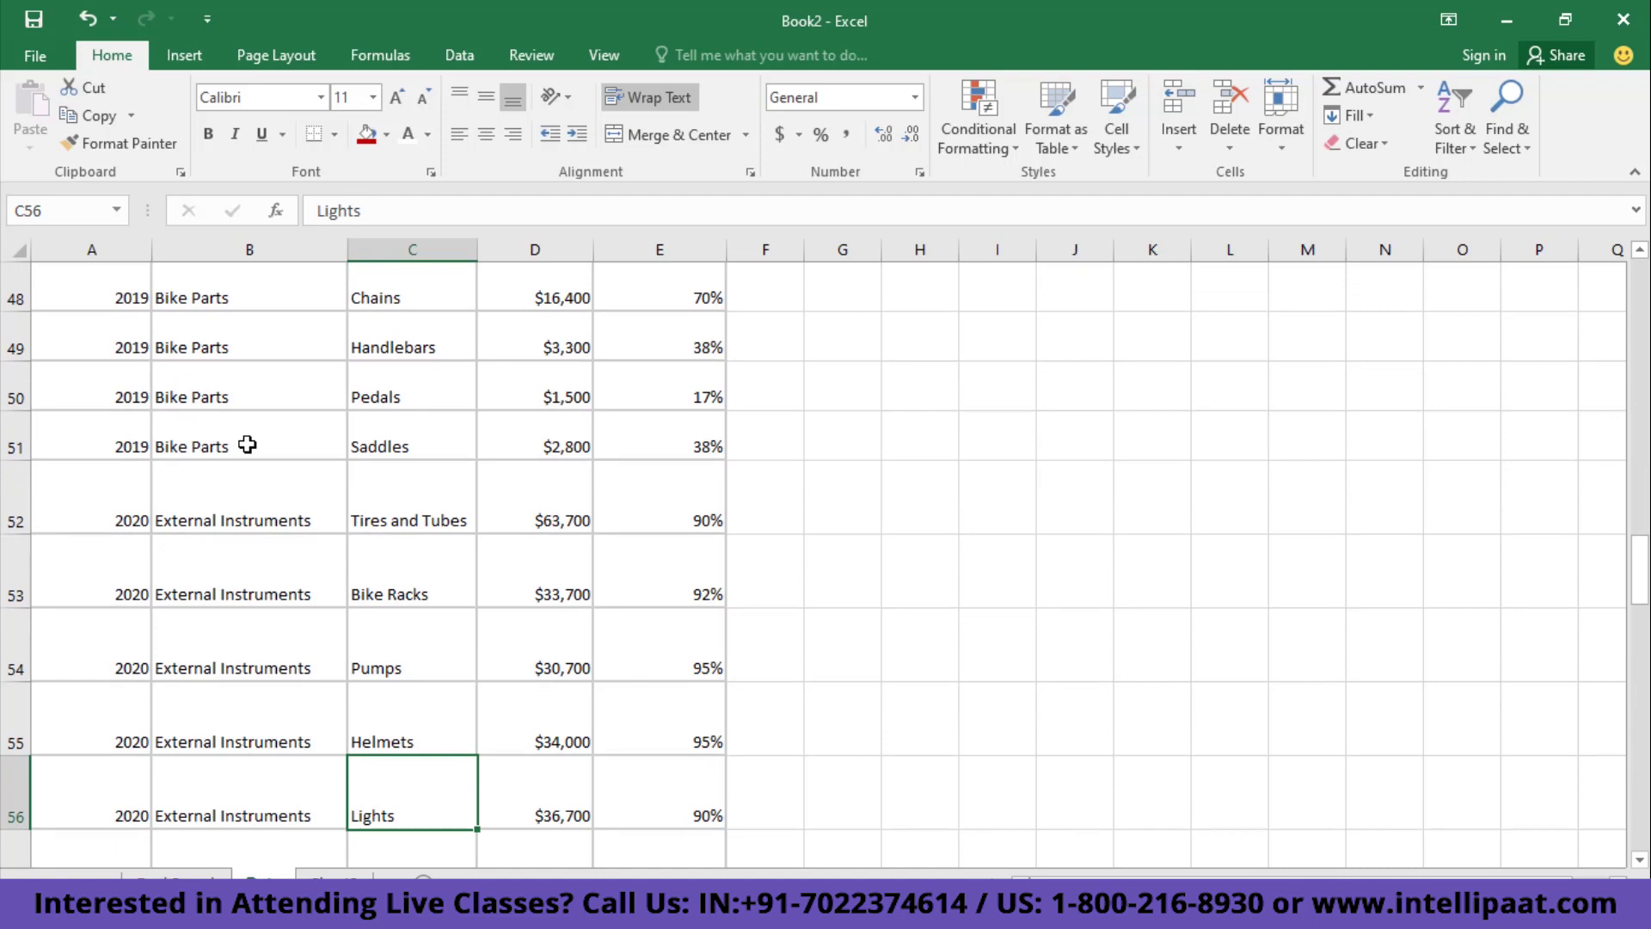
- Convert the whole sales data range A1:E101 into a table with headers
{"action": "left_click", "coordinate": [187, 391]}
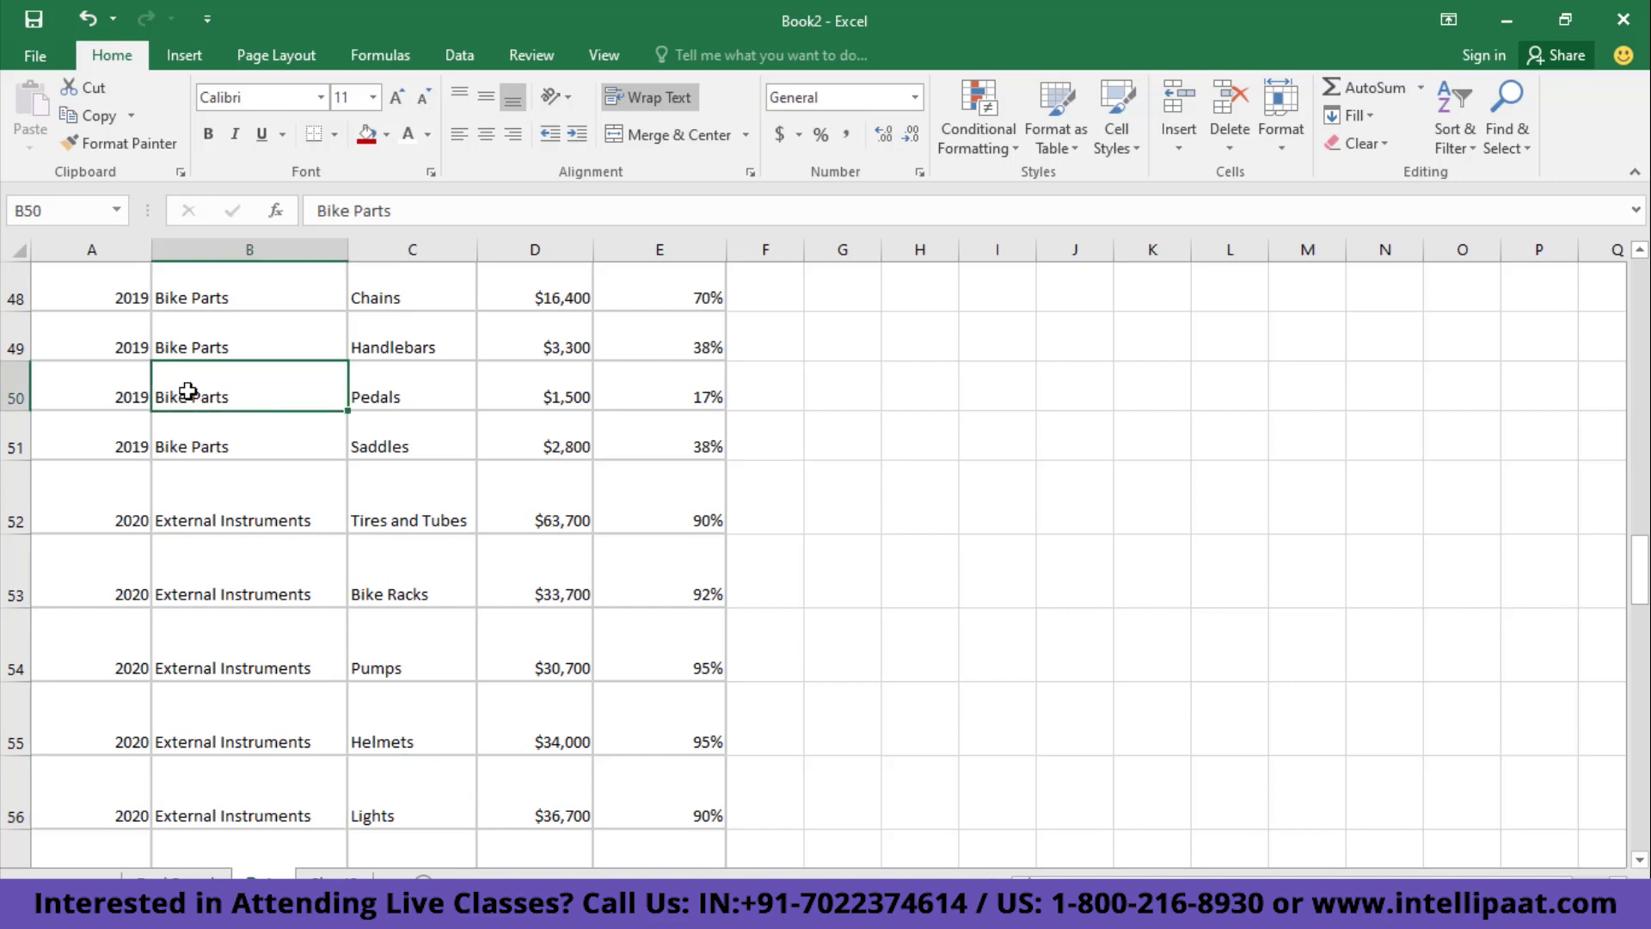
{"action": "key", "text": "ctrl+a"}
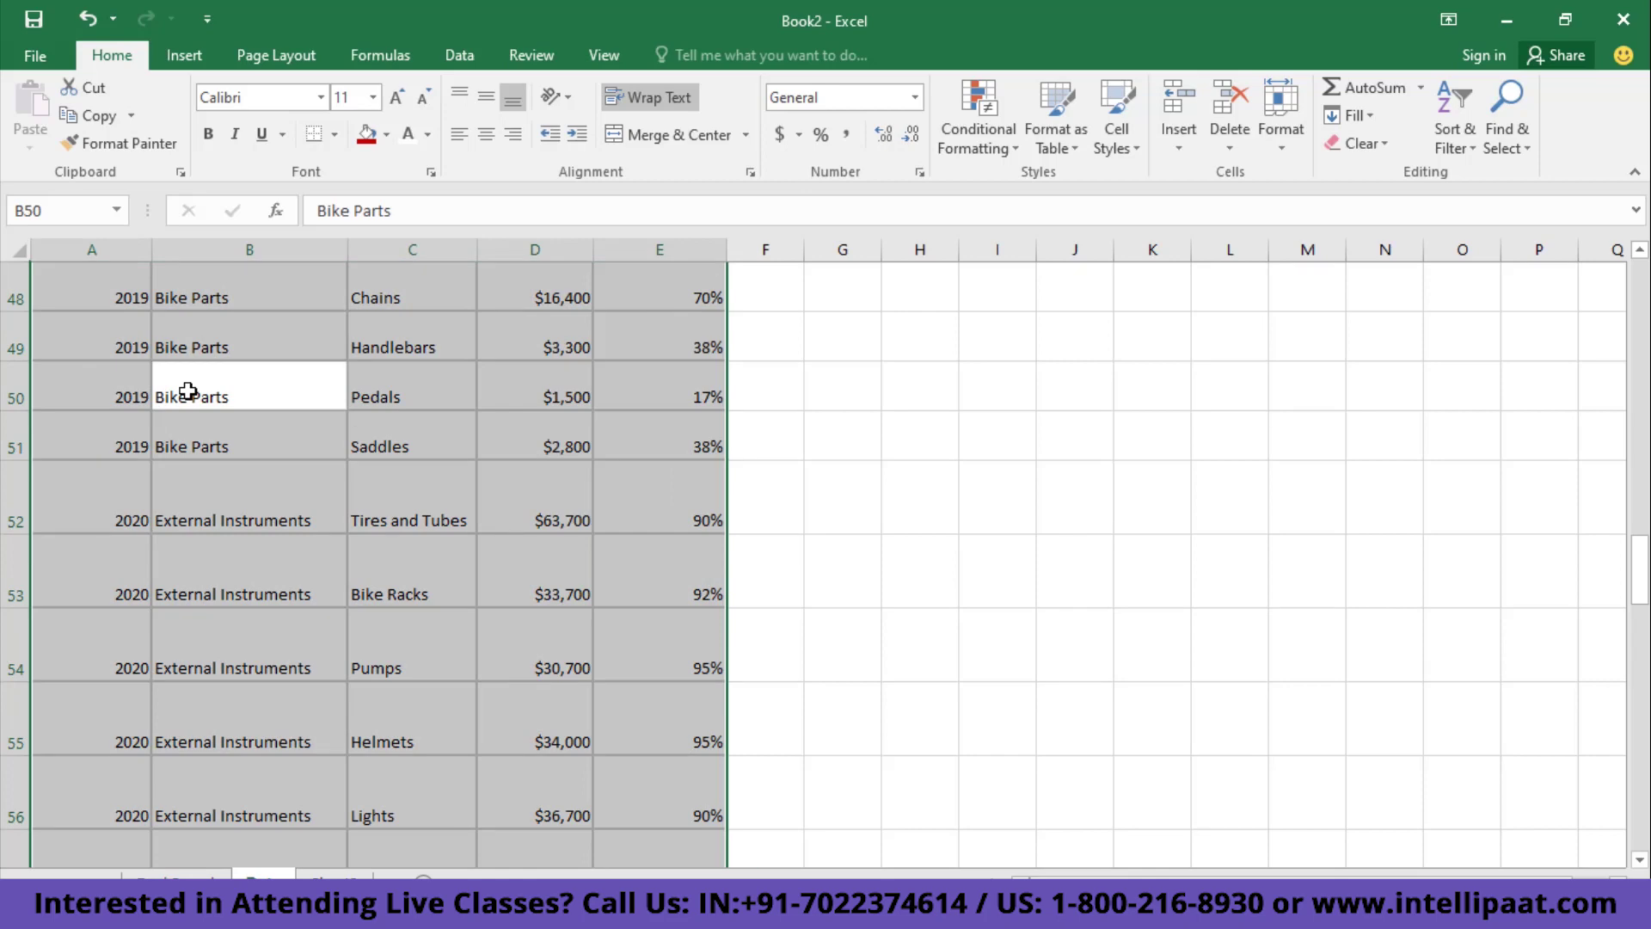
{"action": "key", "text": "ctrl+t"}
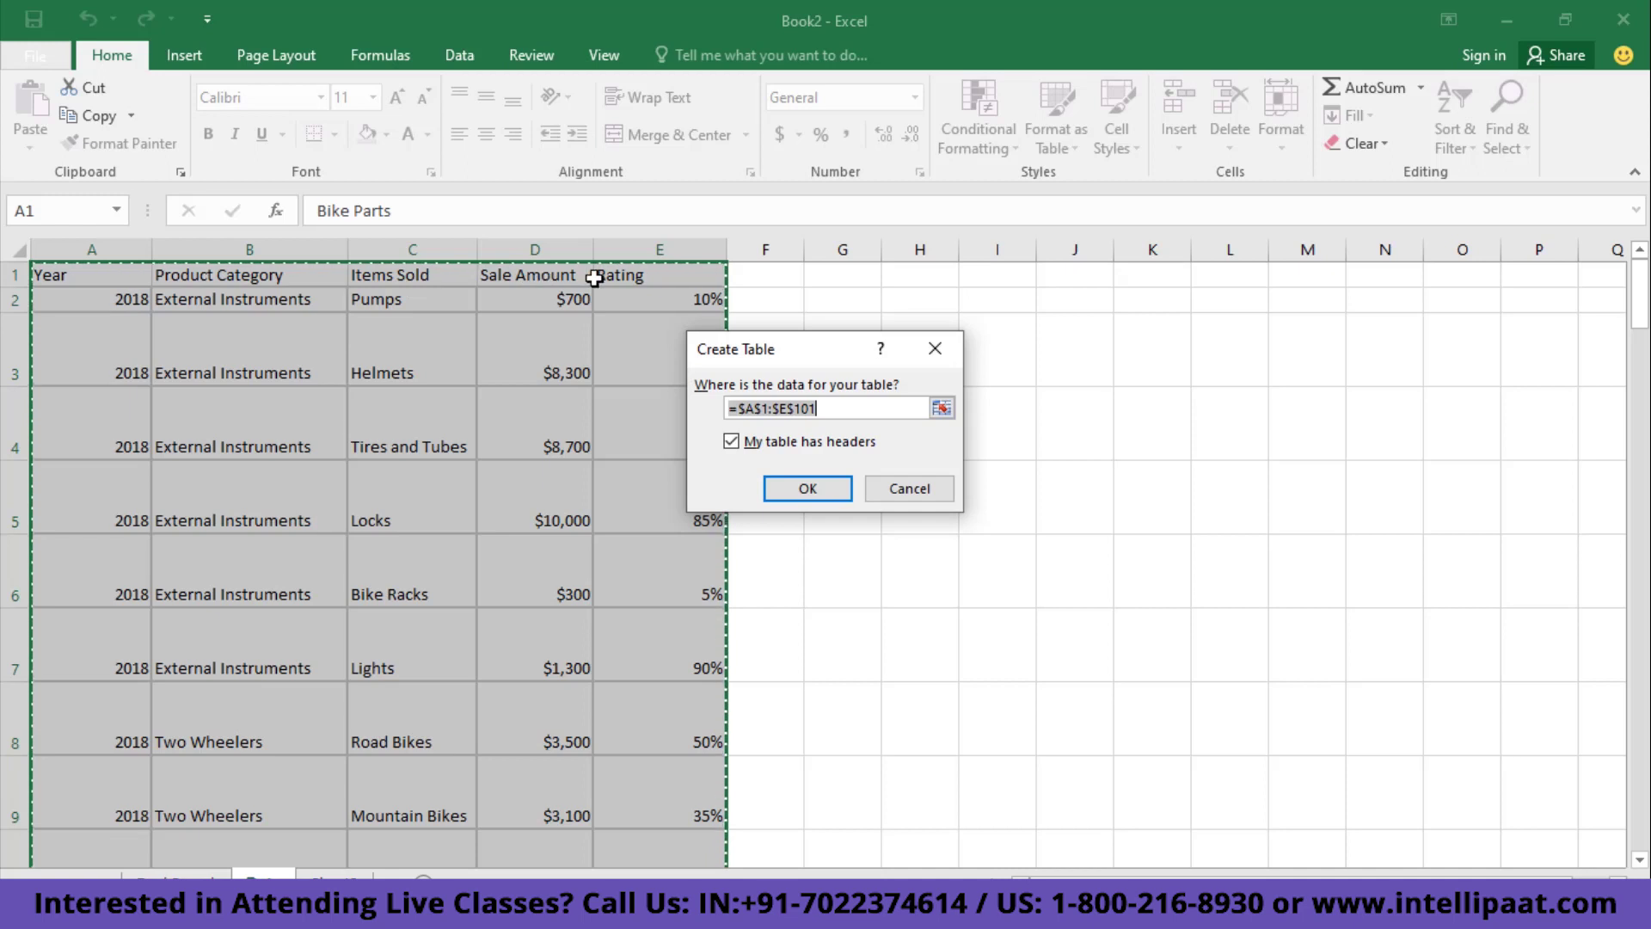
{"action": "left_click", "coordinate": [808, 491]}
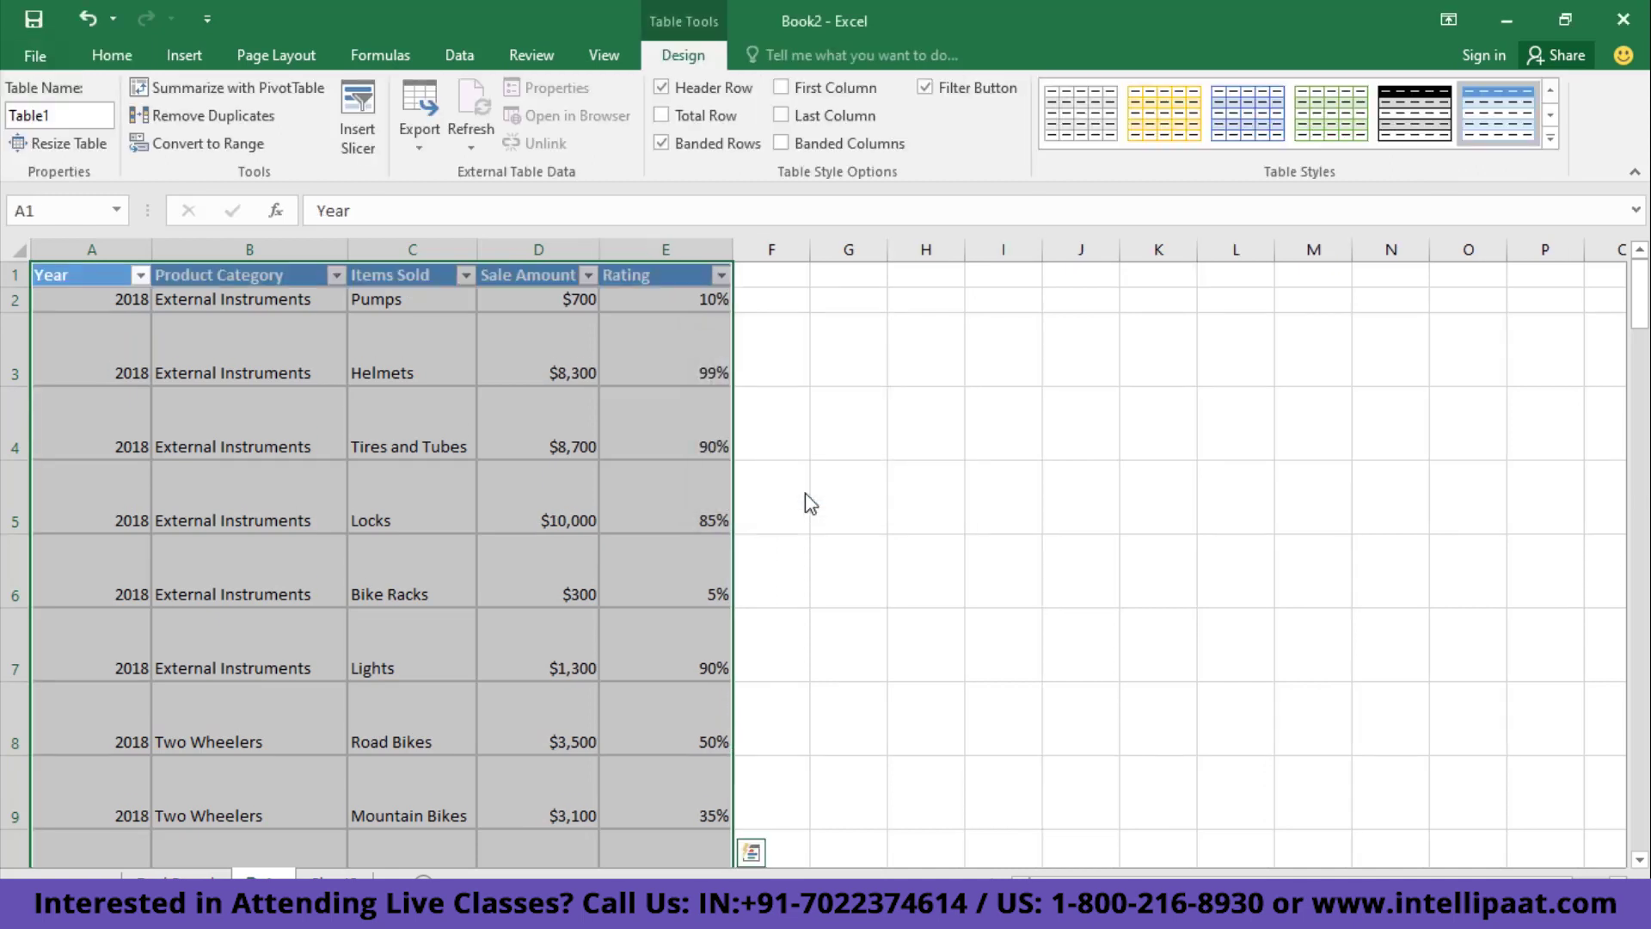
- Examine the Sale Amount entries in the first rows of the table, down to Mountain Bikes in row 9
{"action": "left_click", "coordinate": [554, 496]}
{"action": "key", "text": "Up"}
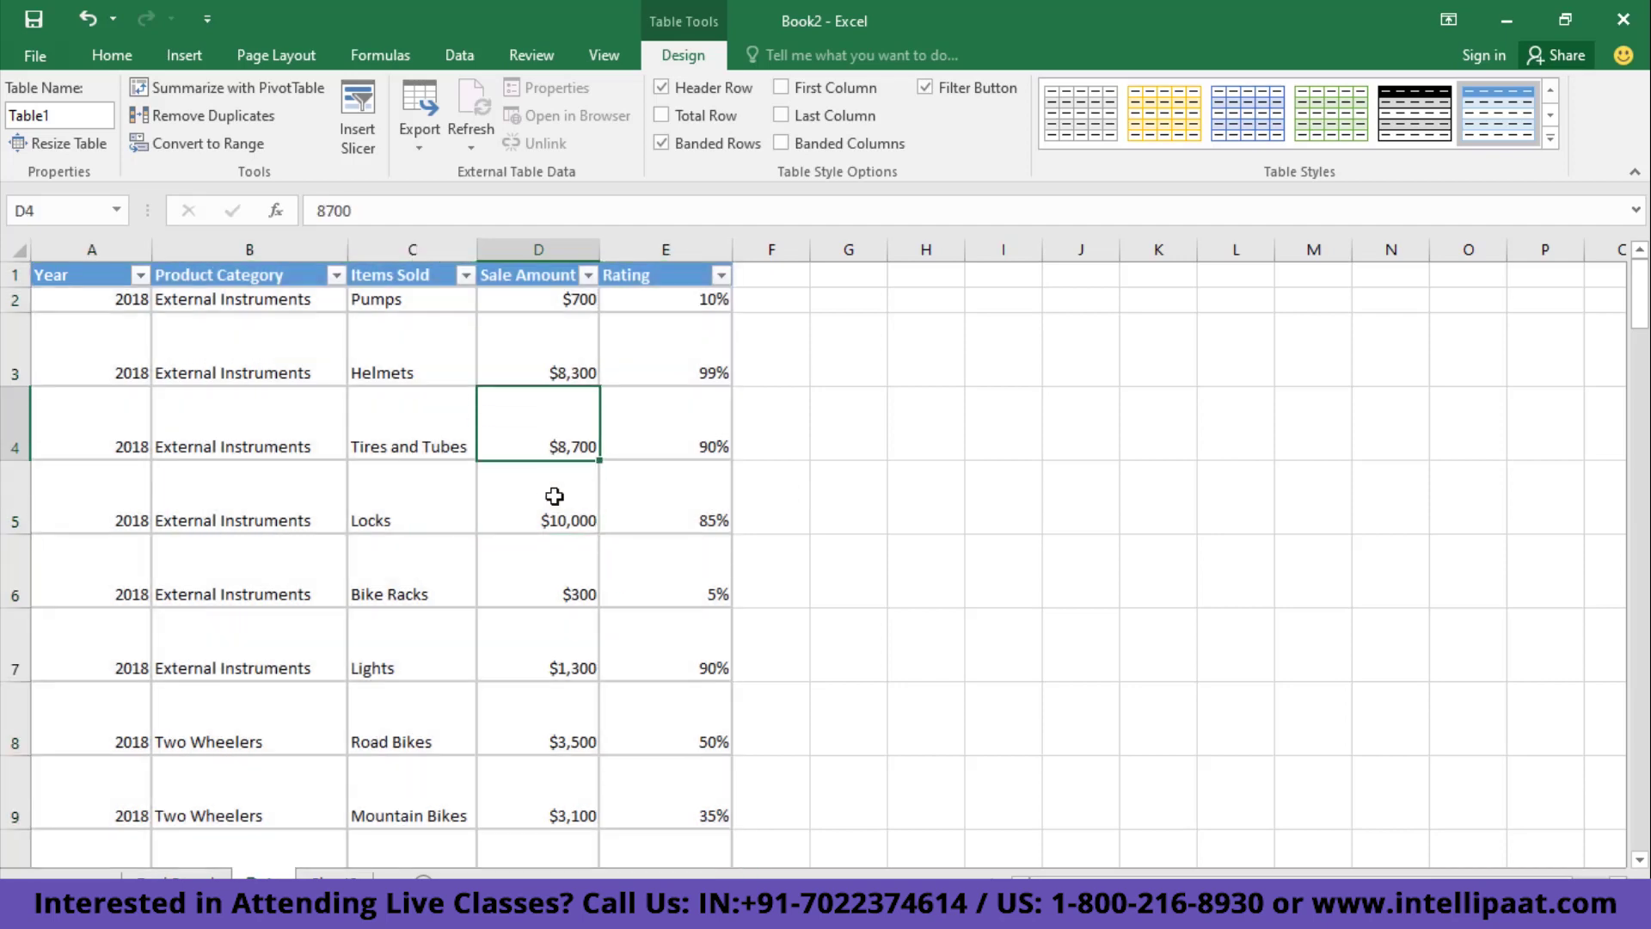
{"action": "key", "text": "Down"}
{"action": "key", "text": "Down"}
{"action": "key", "text": "Down"}
{"action": "key", "text": "Down"}
{"action": "key", "text": "Down"}
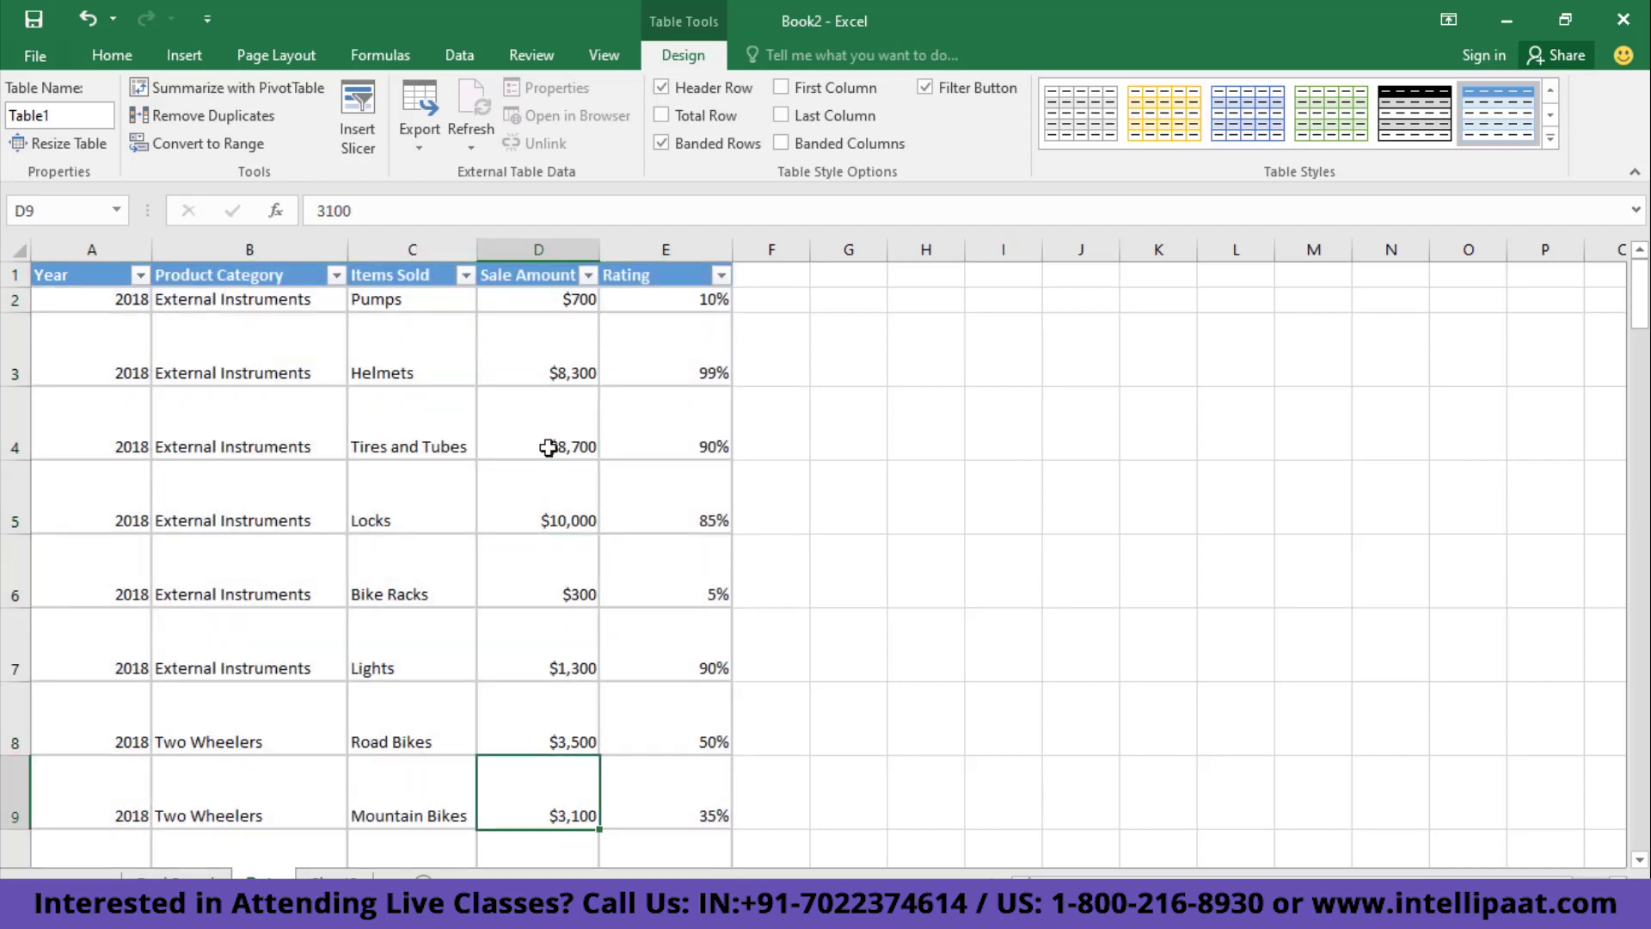
- Insert a PivotChart based on all the data of Table1, placed on a new worksheet
{"action": "left_click", "coordinate": [386, 379]}
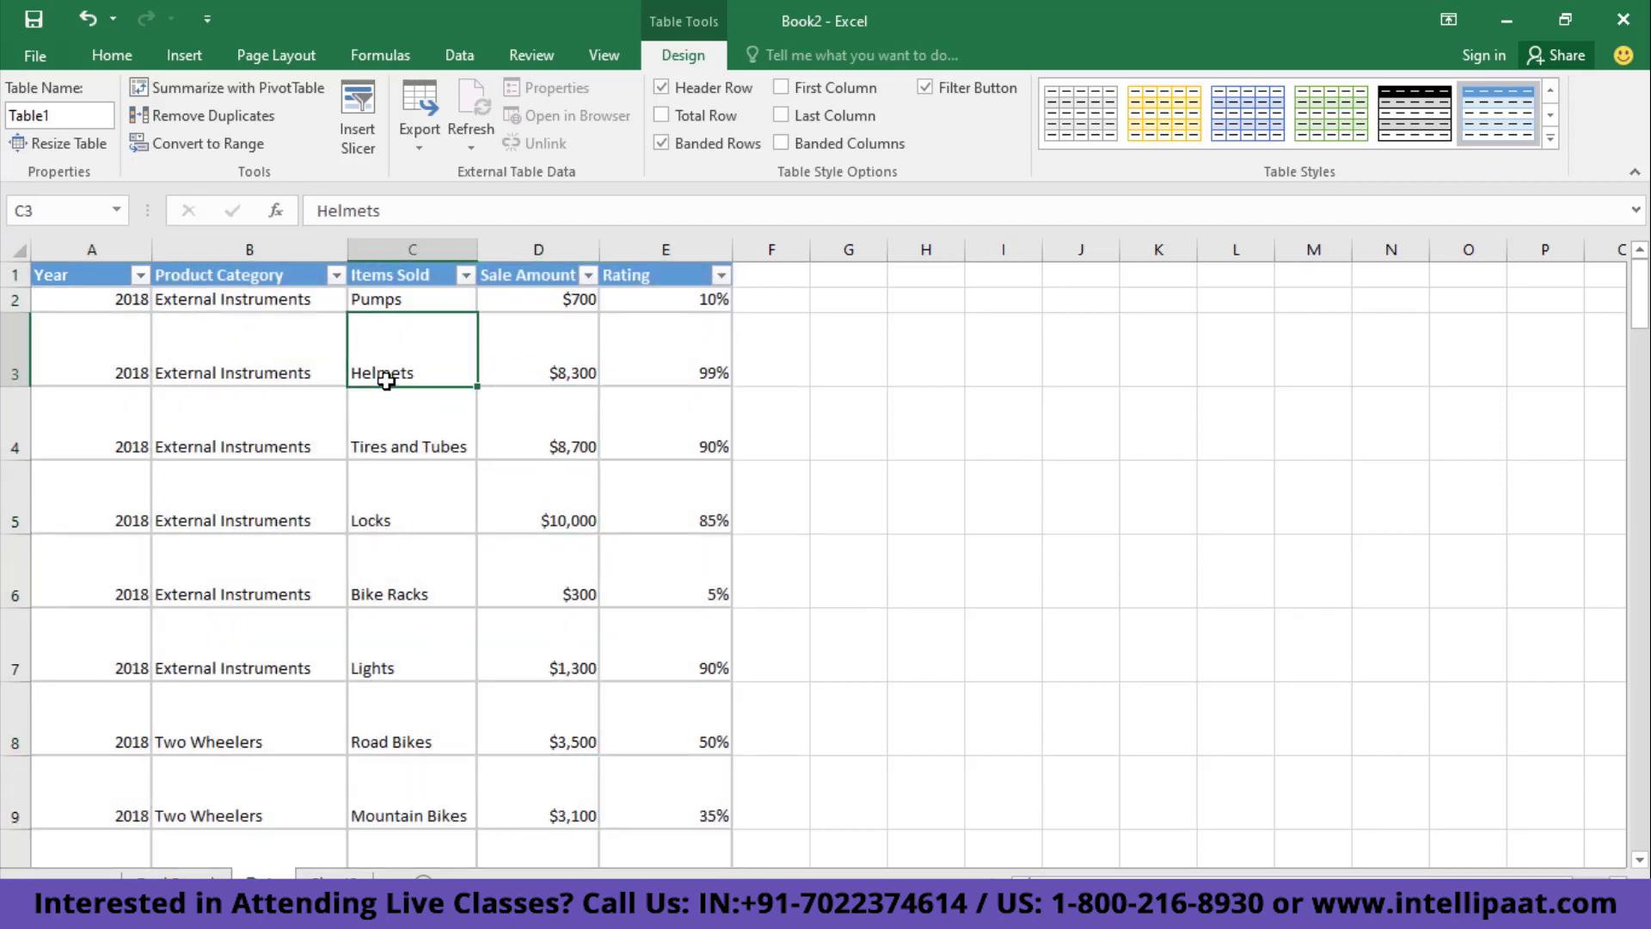
{"action": "key", "text": "ctrl+a"}
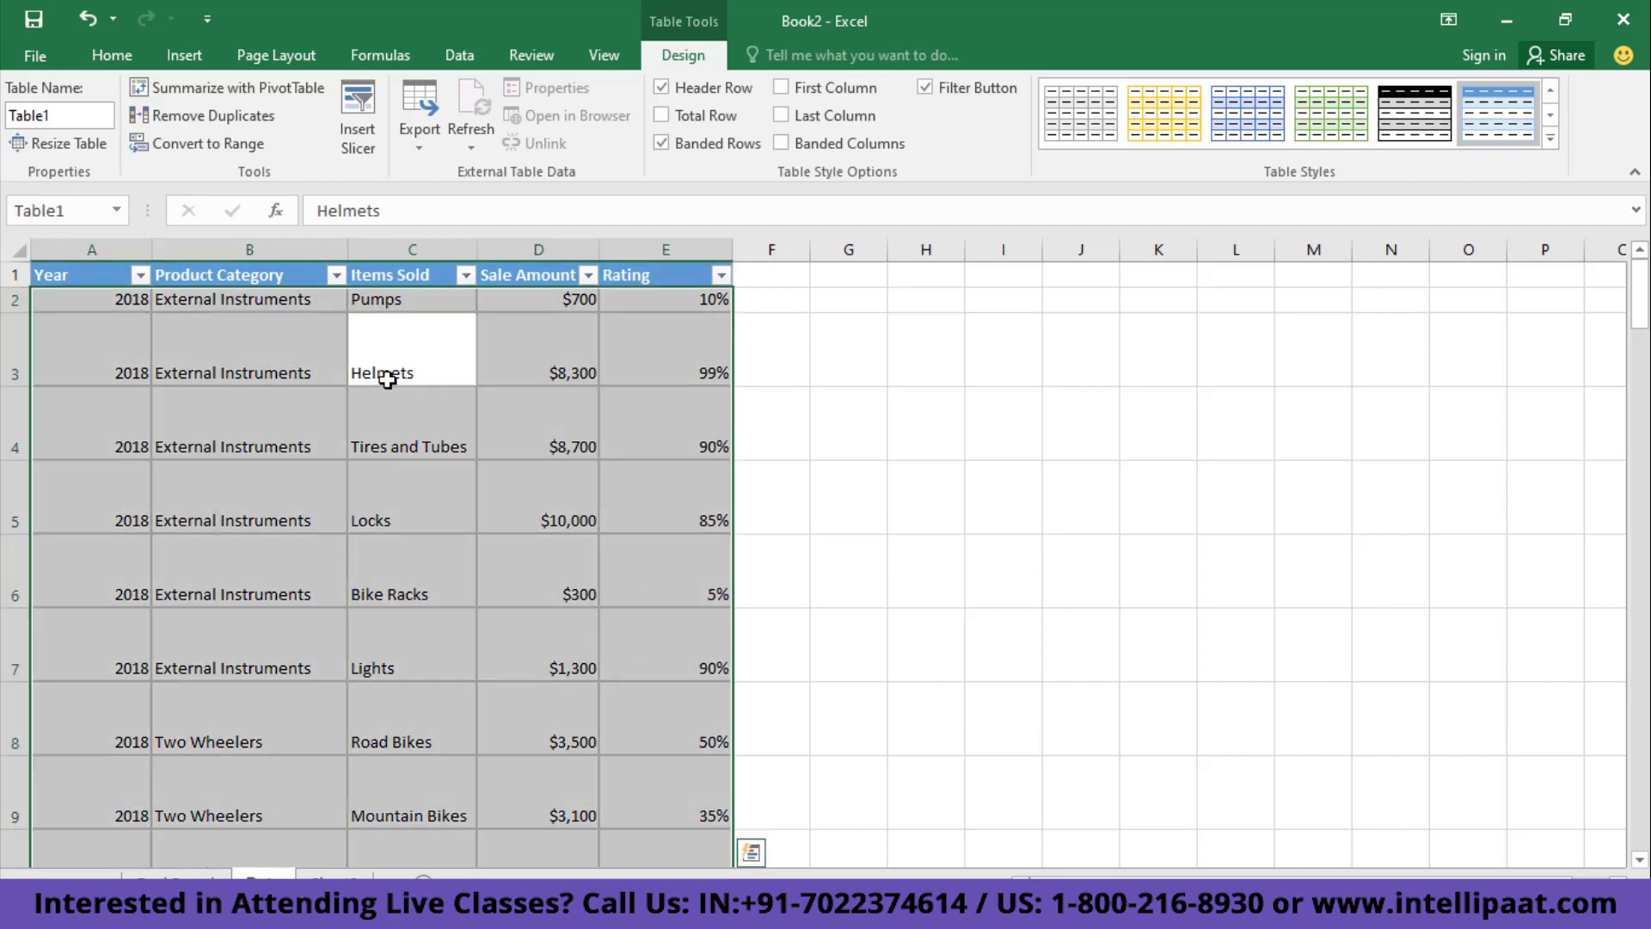
{"action": "left_click", "coordinate": [176, 58]}
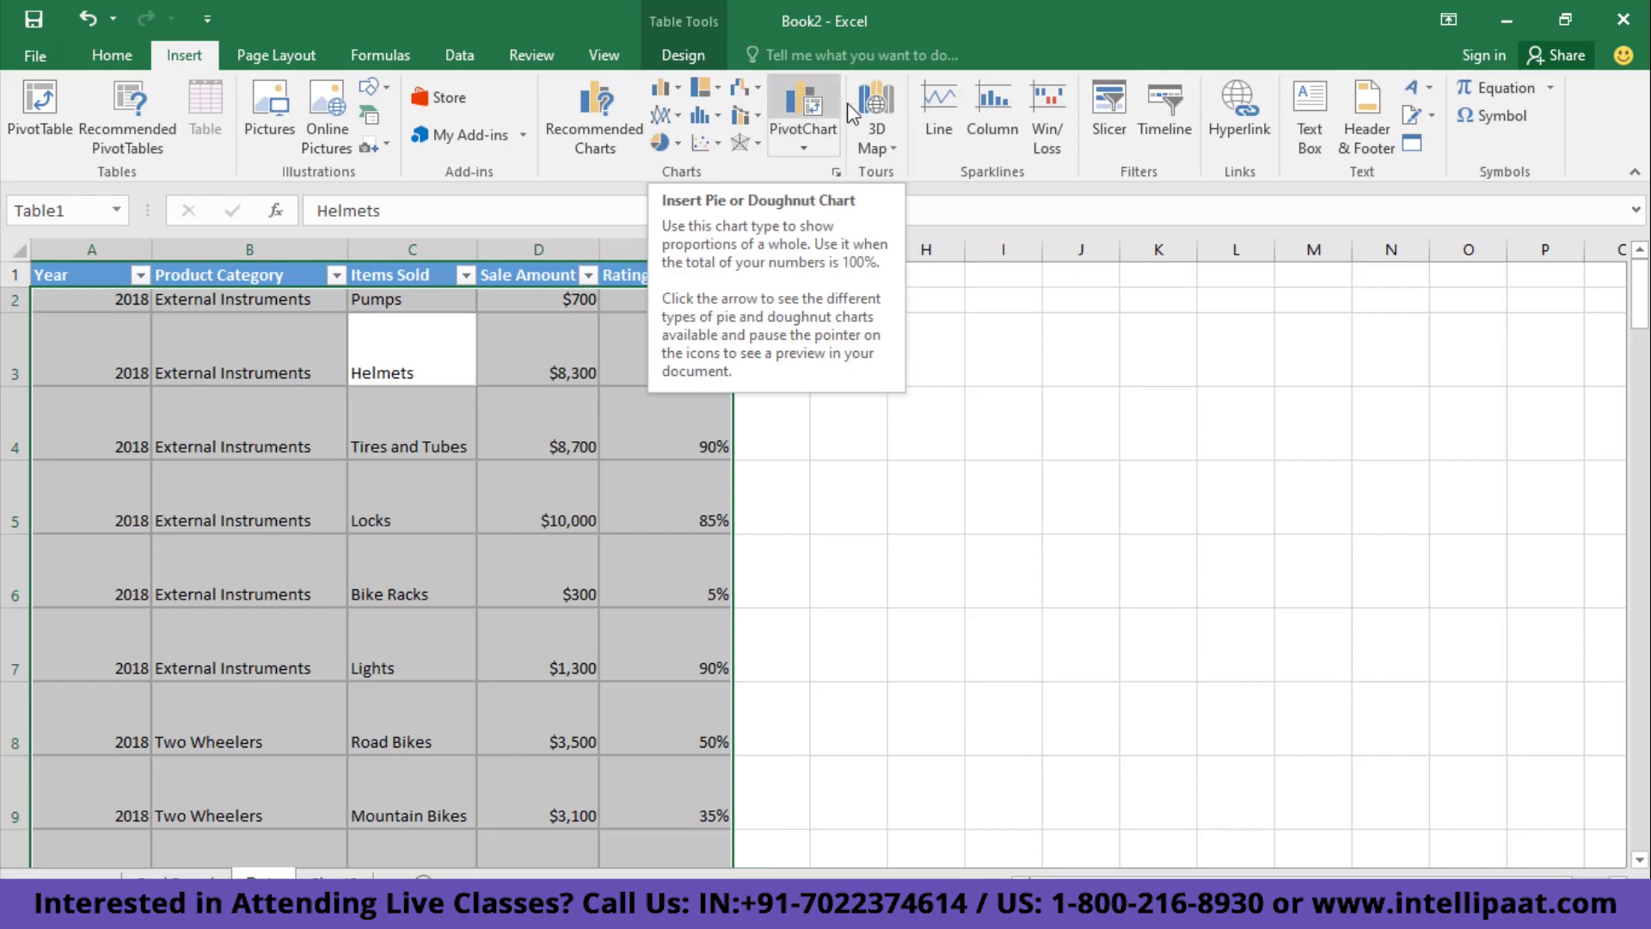
{"action": "left_click", "coordinate": [810, 102]}
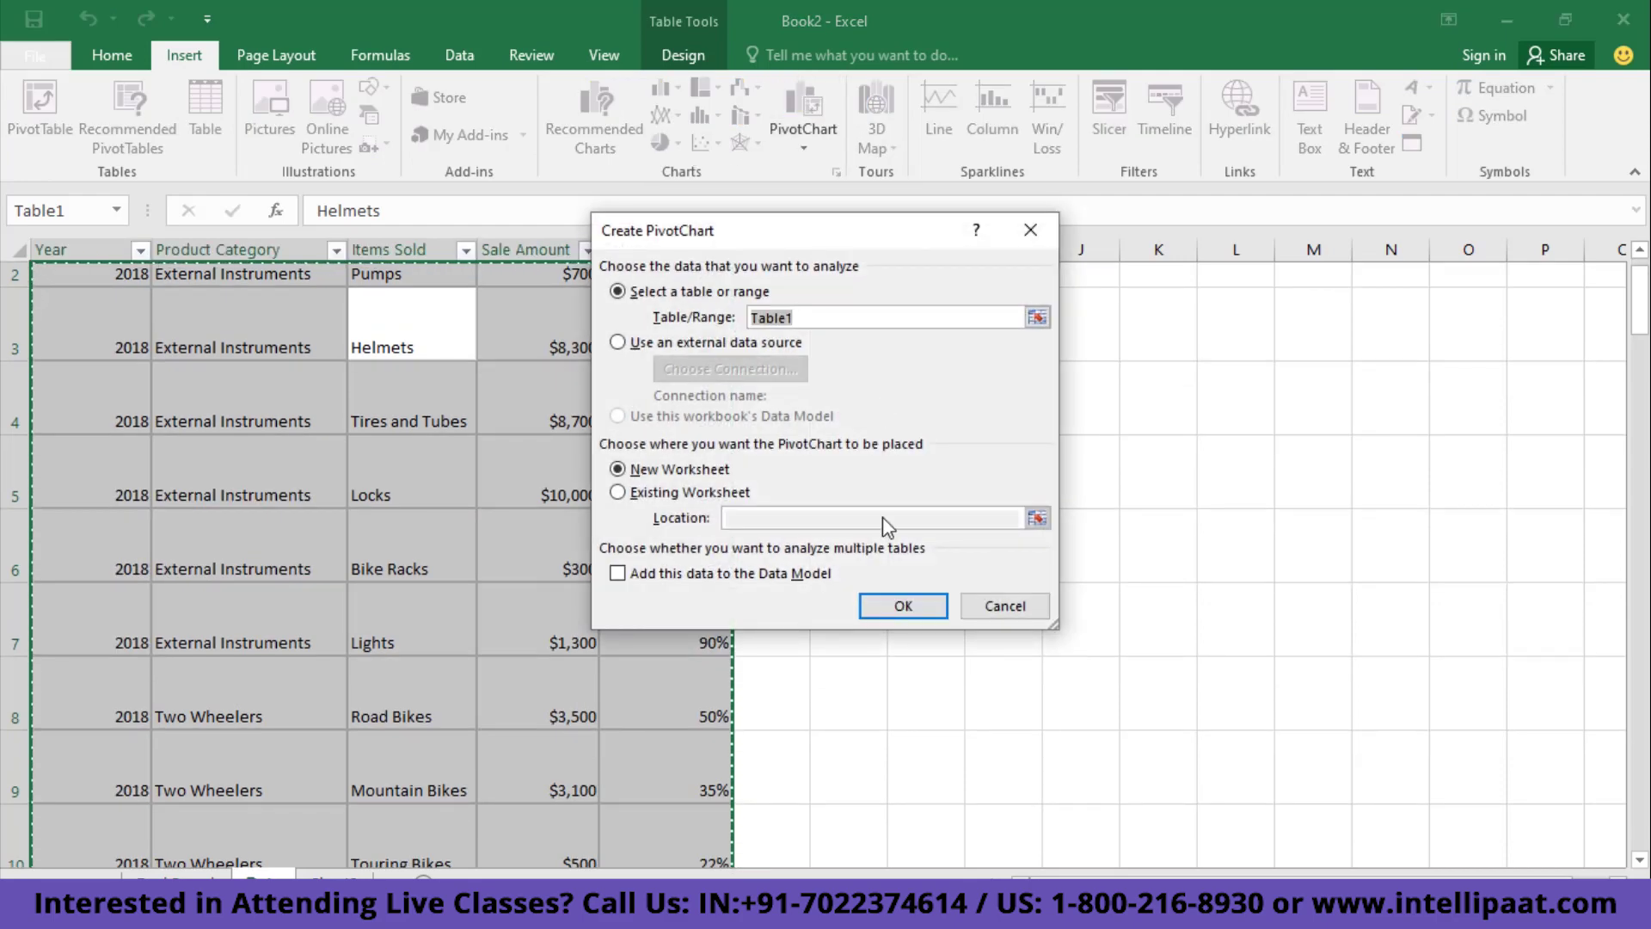
{"action": "left_click", "coordinate": [901, 606]}
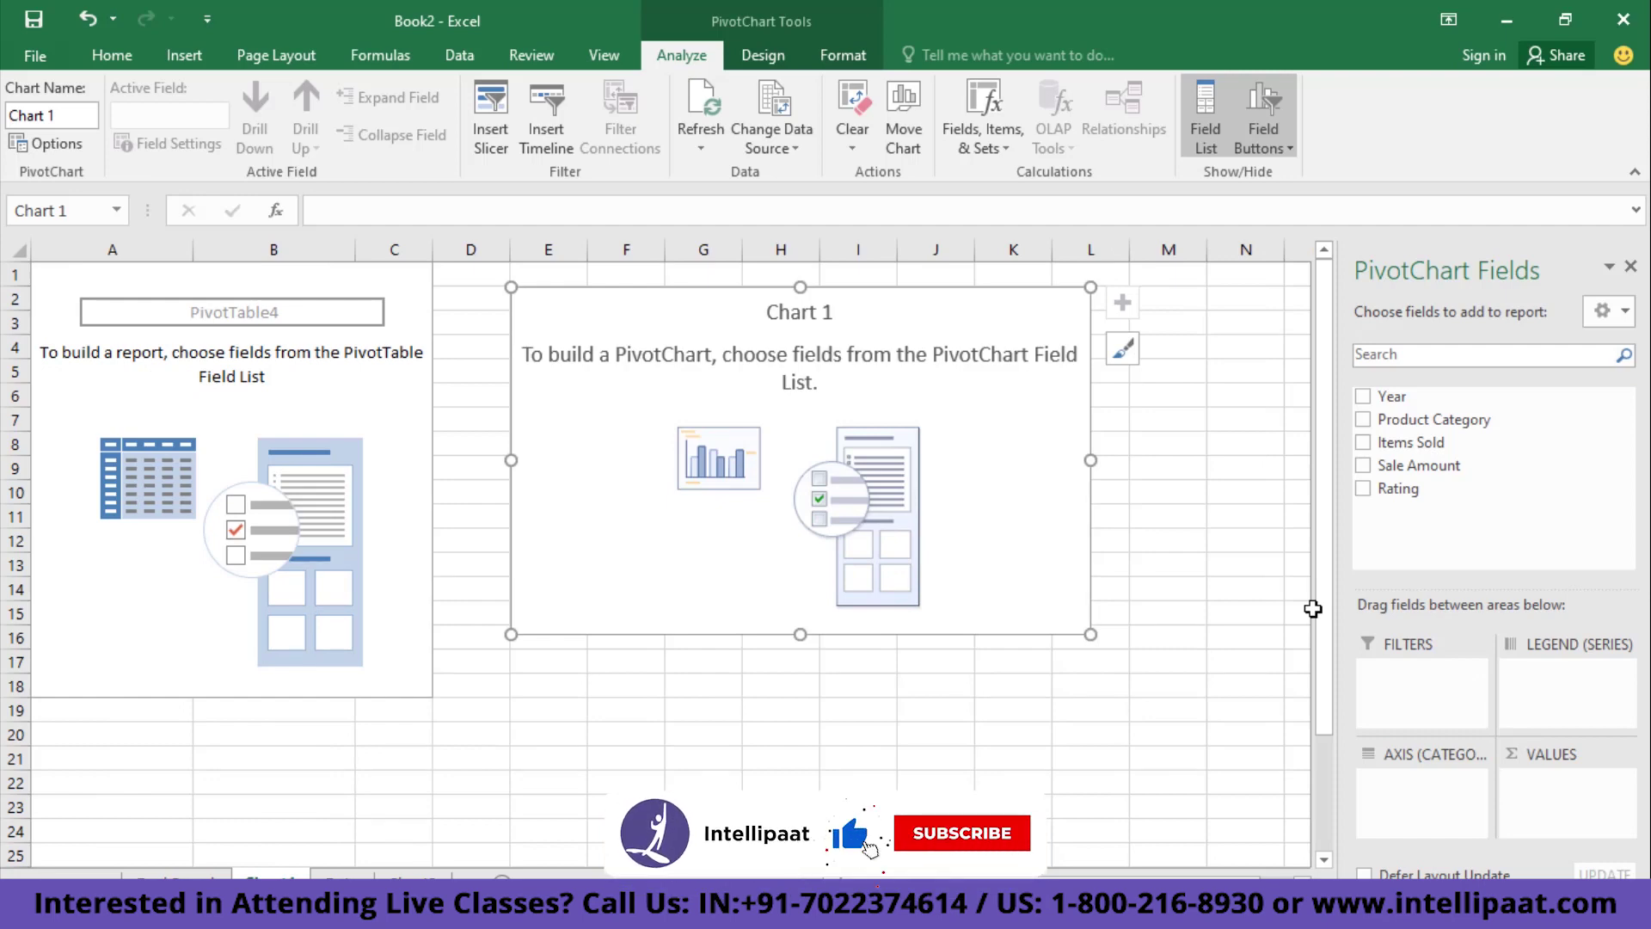
- Add the Product Category, Items Sold and Sale Amount fields to the PivotChart
{"action": "left_click", "coordinate": [1365, 420]}
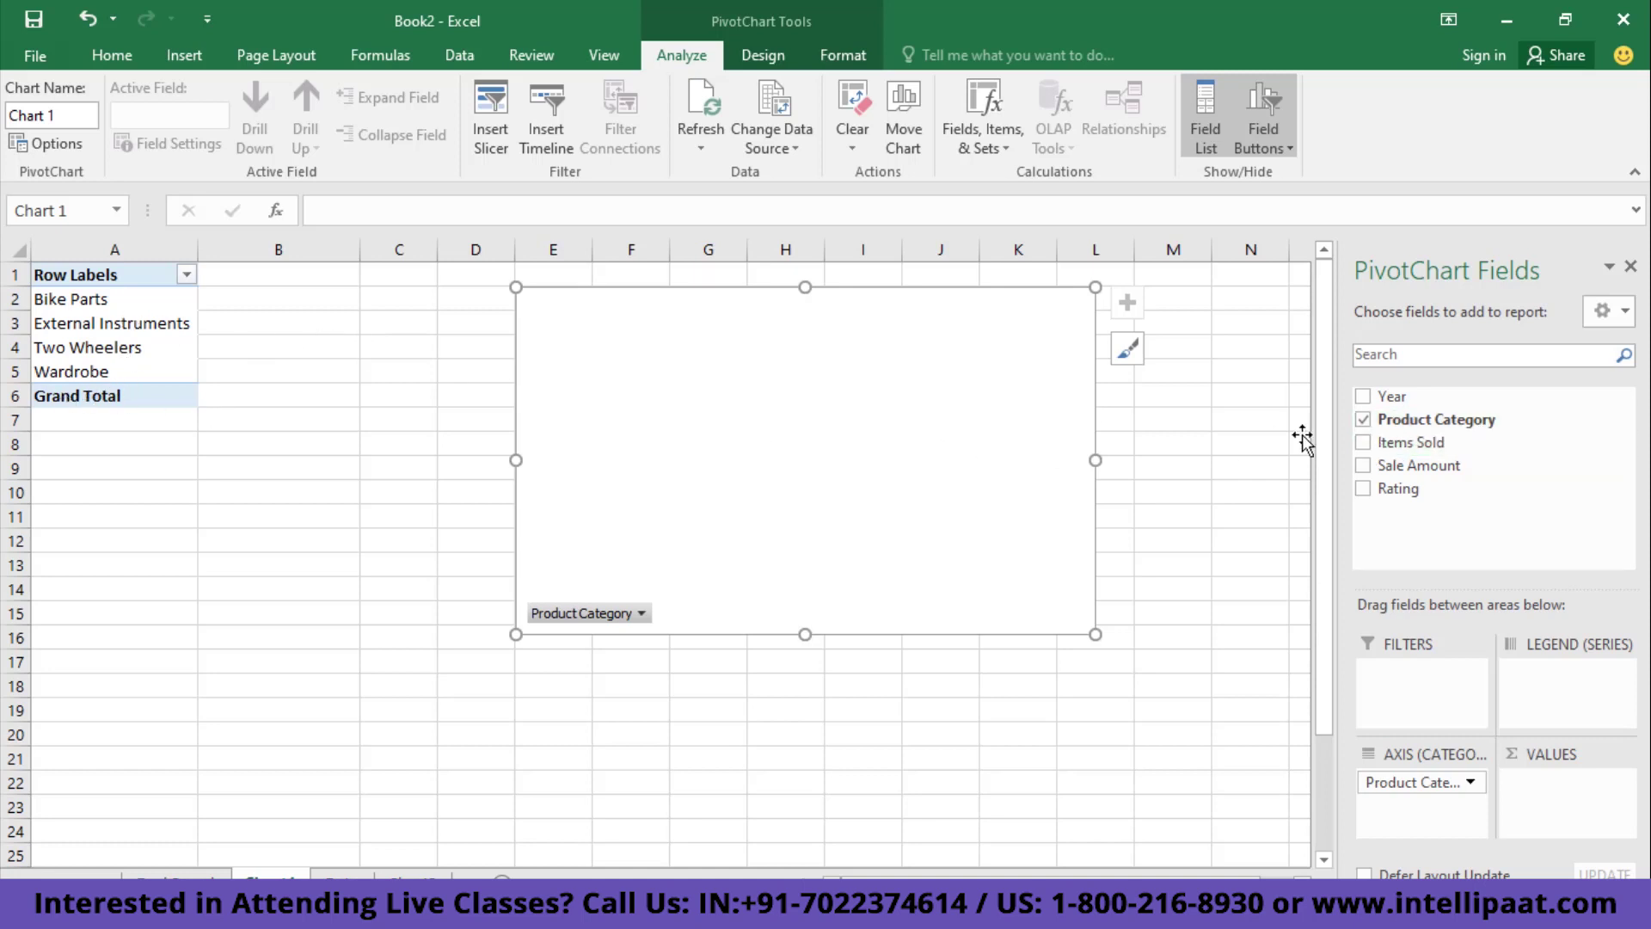
{"action": "left_click", "coordinate": [1371, 443]}
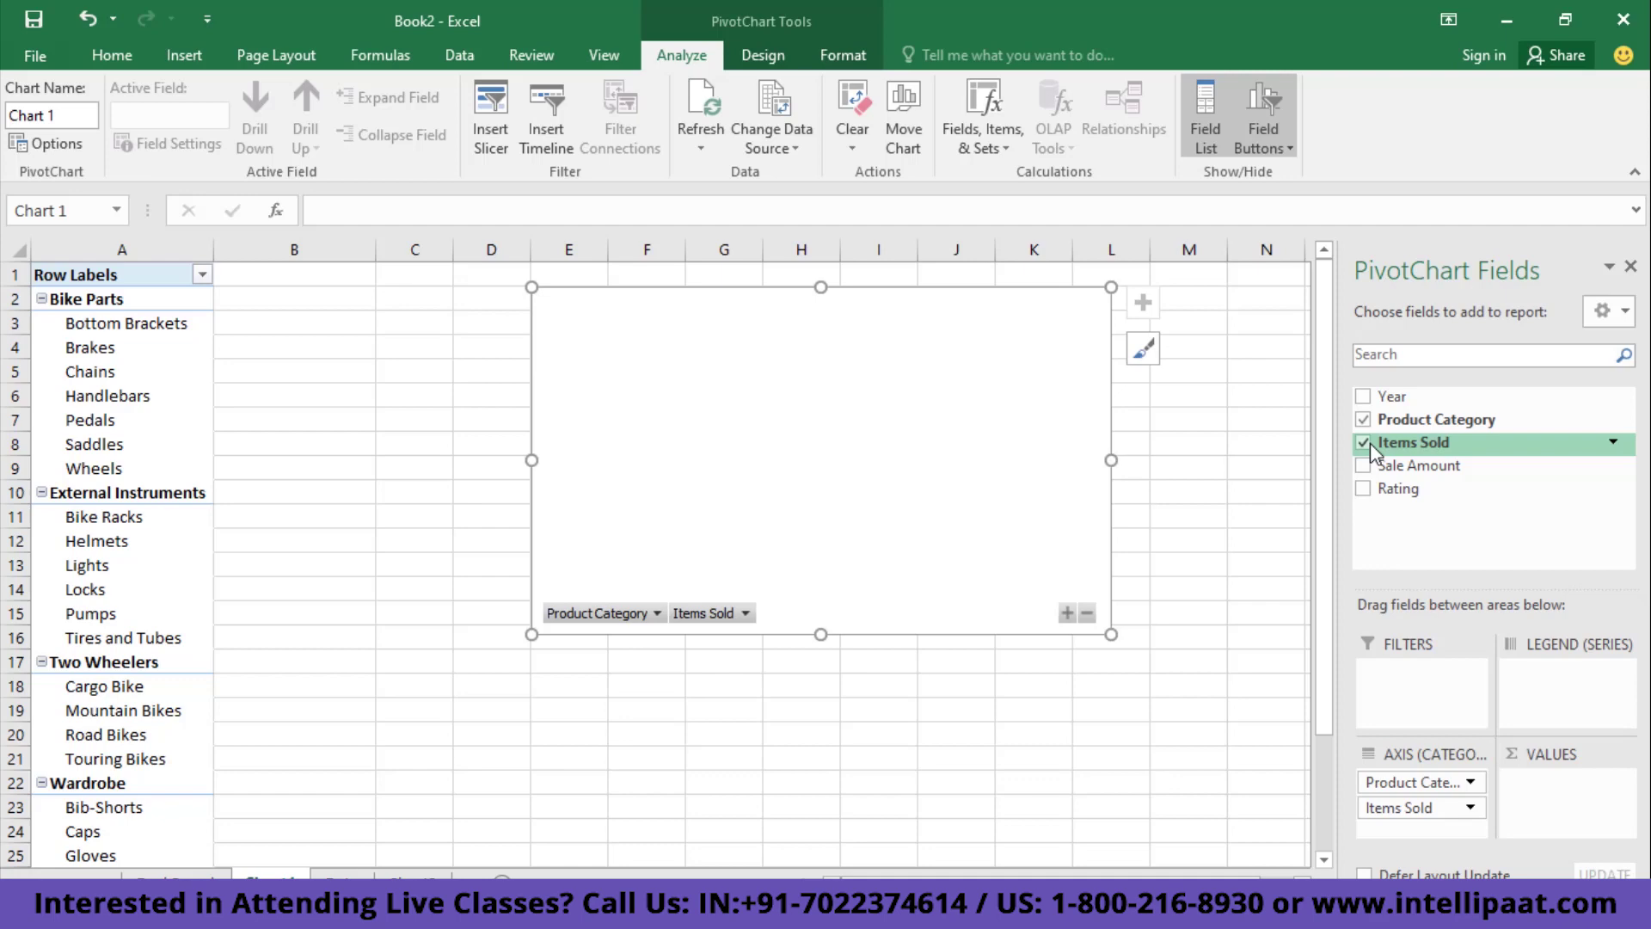
{"action": "left_click", "coordinate": [1365, 466]}
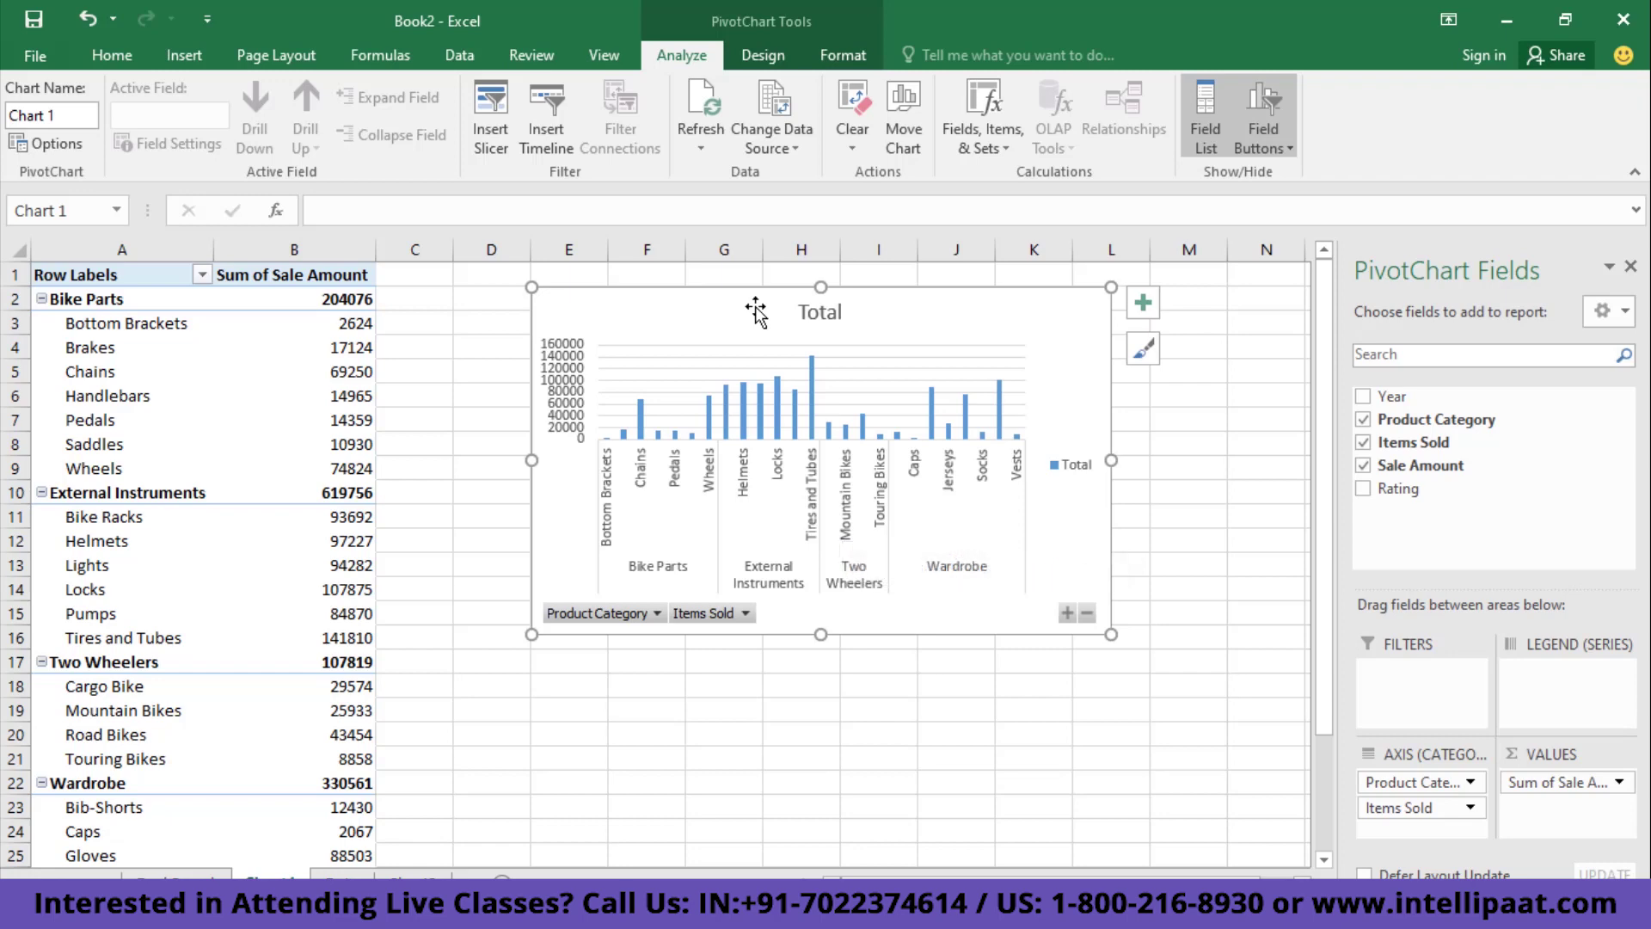
- Change the PivotChart to a Clustered Bar chart and hide its axis field buttons
{"action": "right_click", "coordinate": [695, 335]}
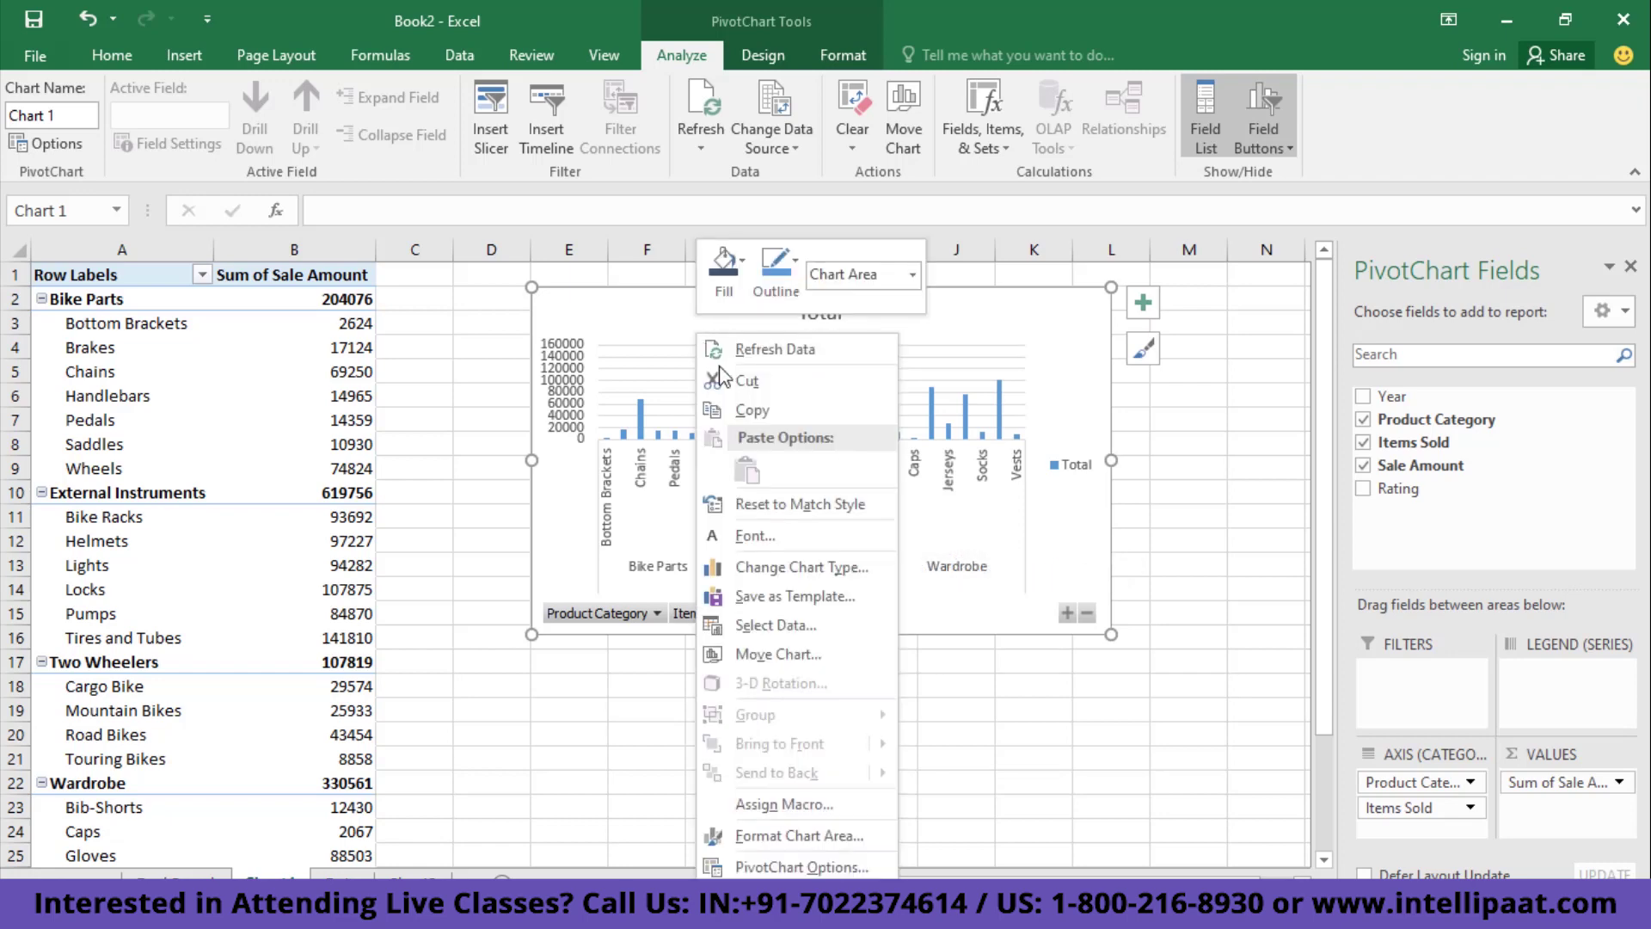
{"action": "left_click", "coordinate": [834, 570]}
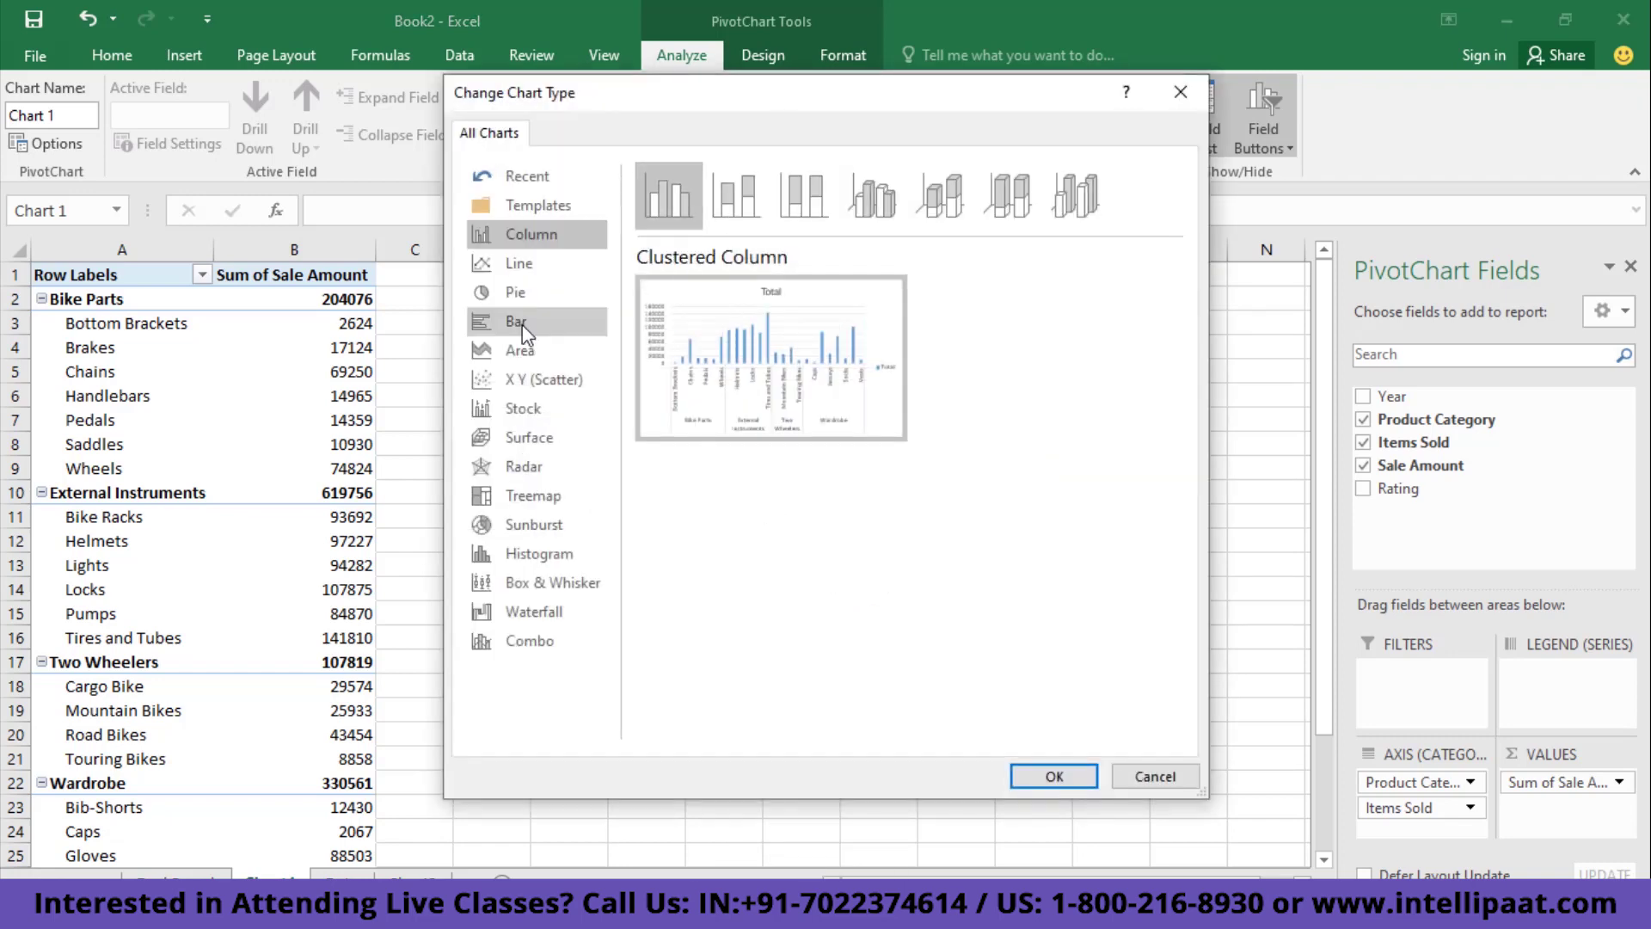
{"action": "left_click", "coordinate": [520, 322]}
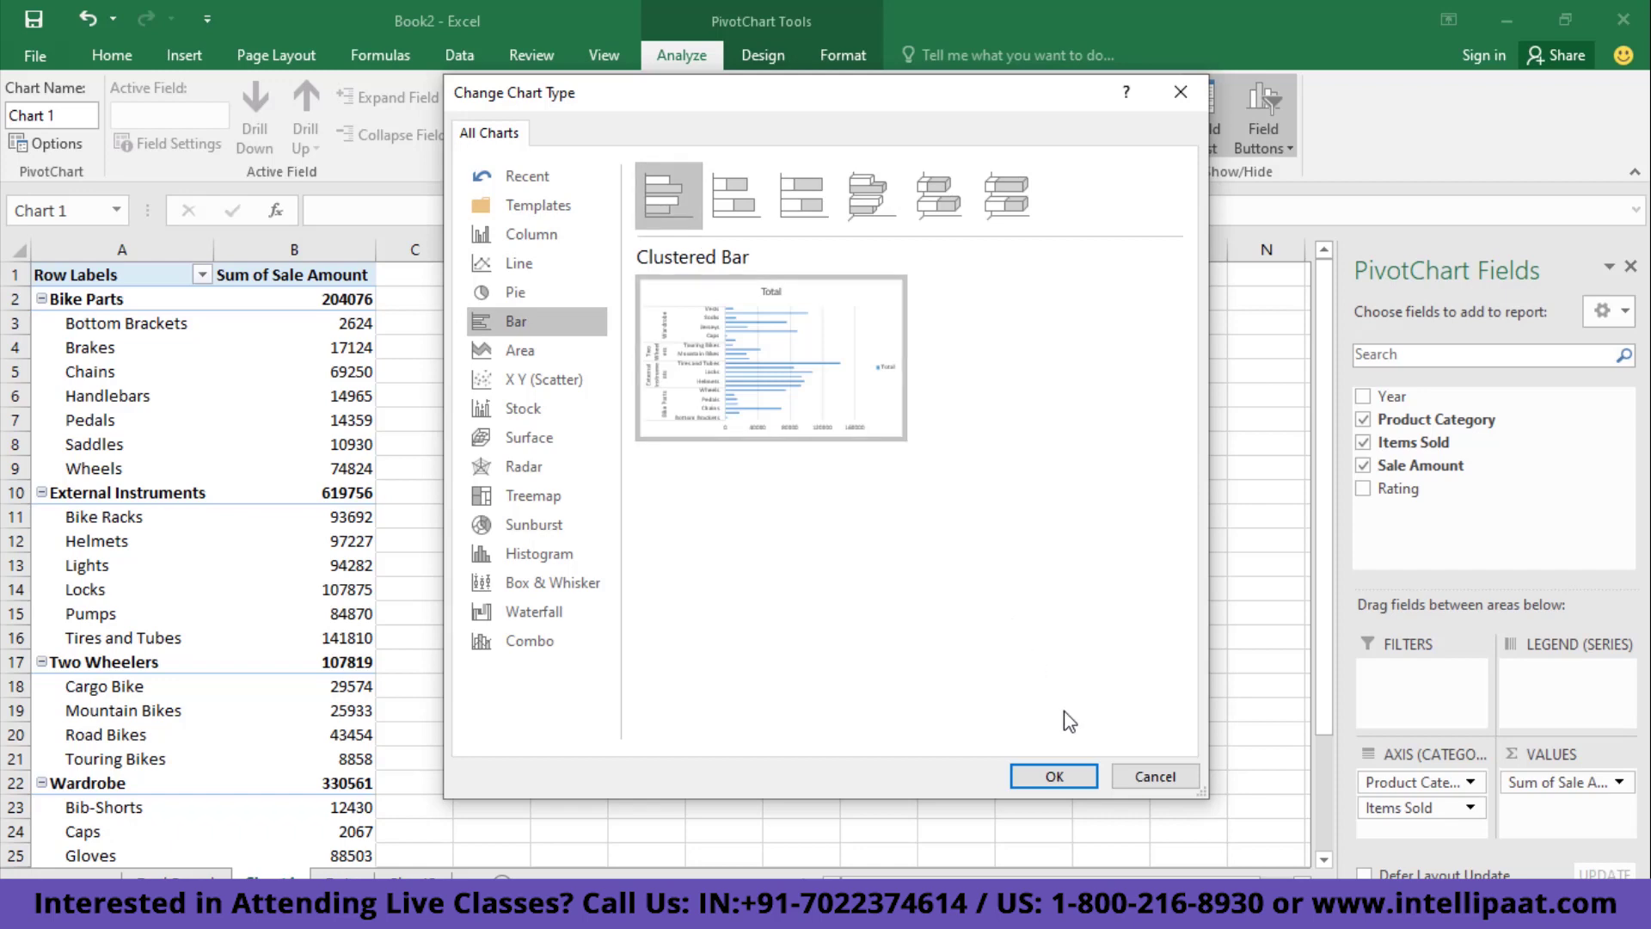
{"action": "key", "text": "Return"}
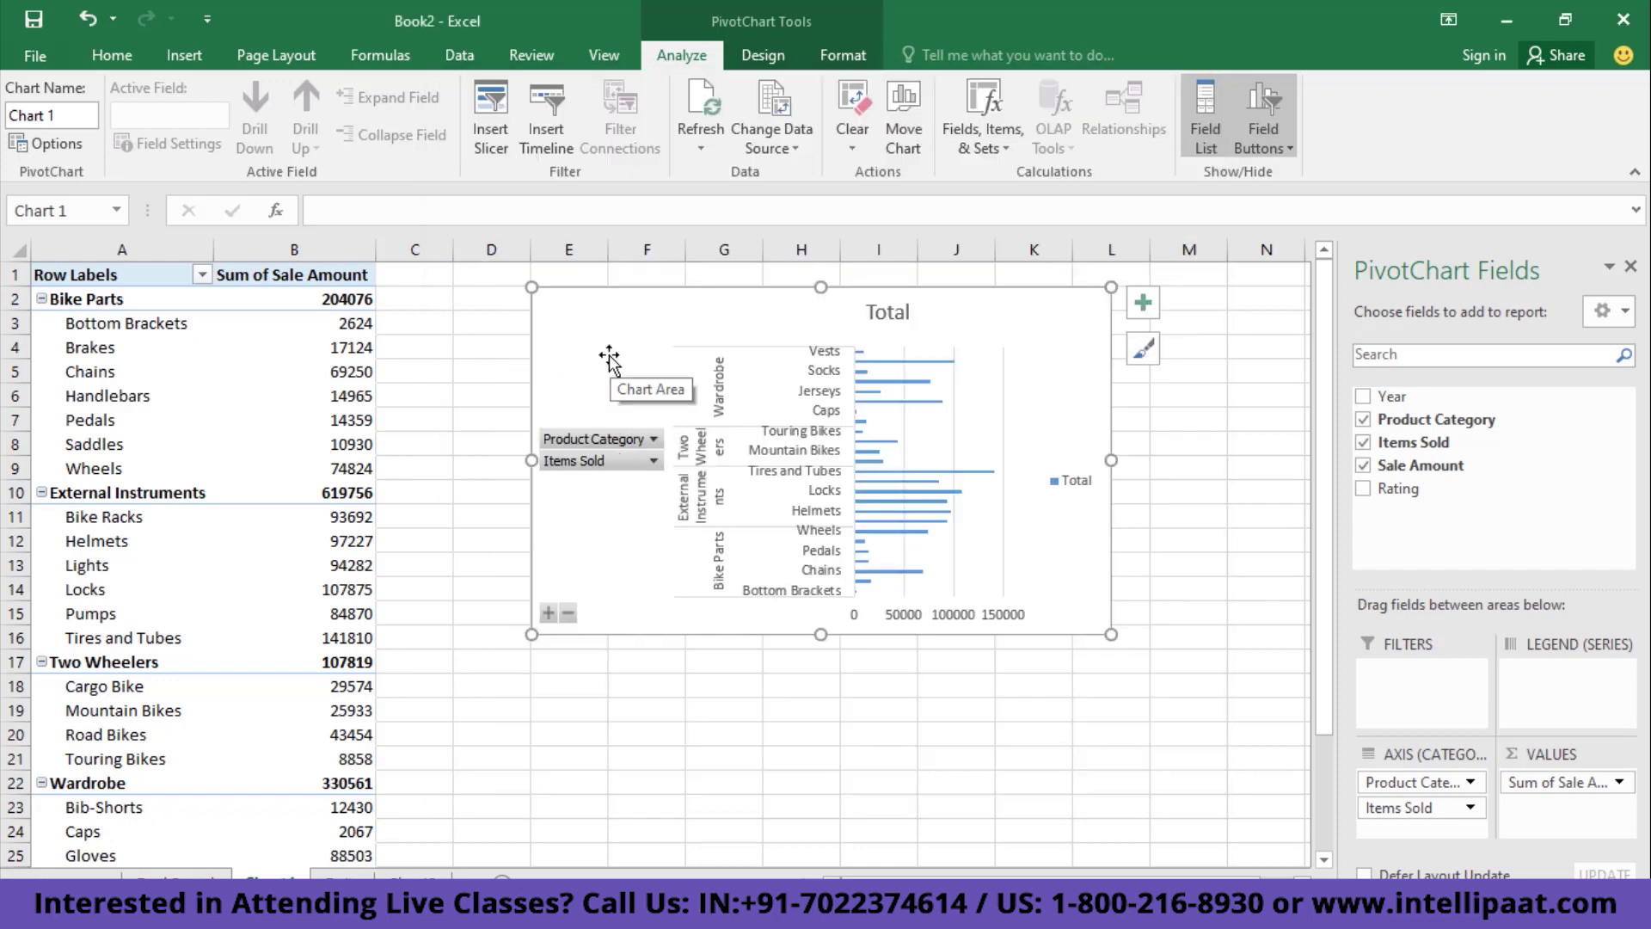
{"action": "right_click", "coordinate": [603, 439]}
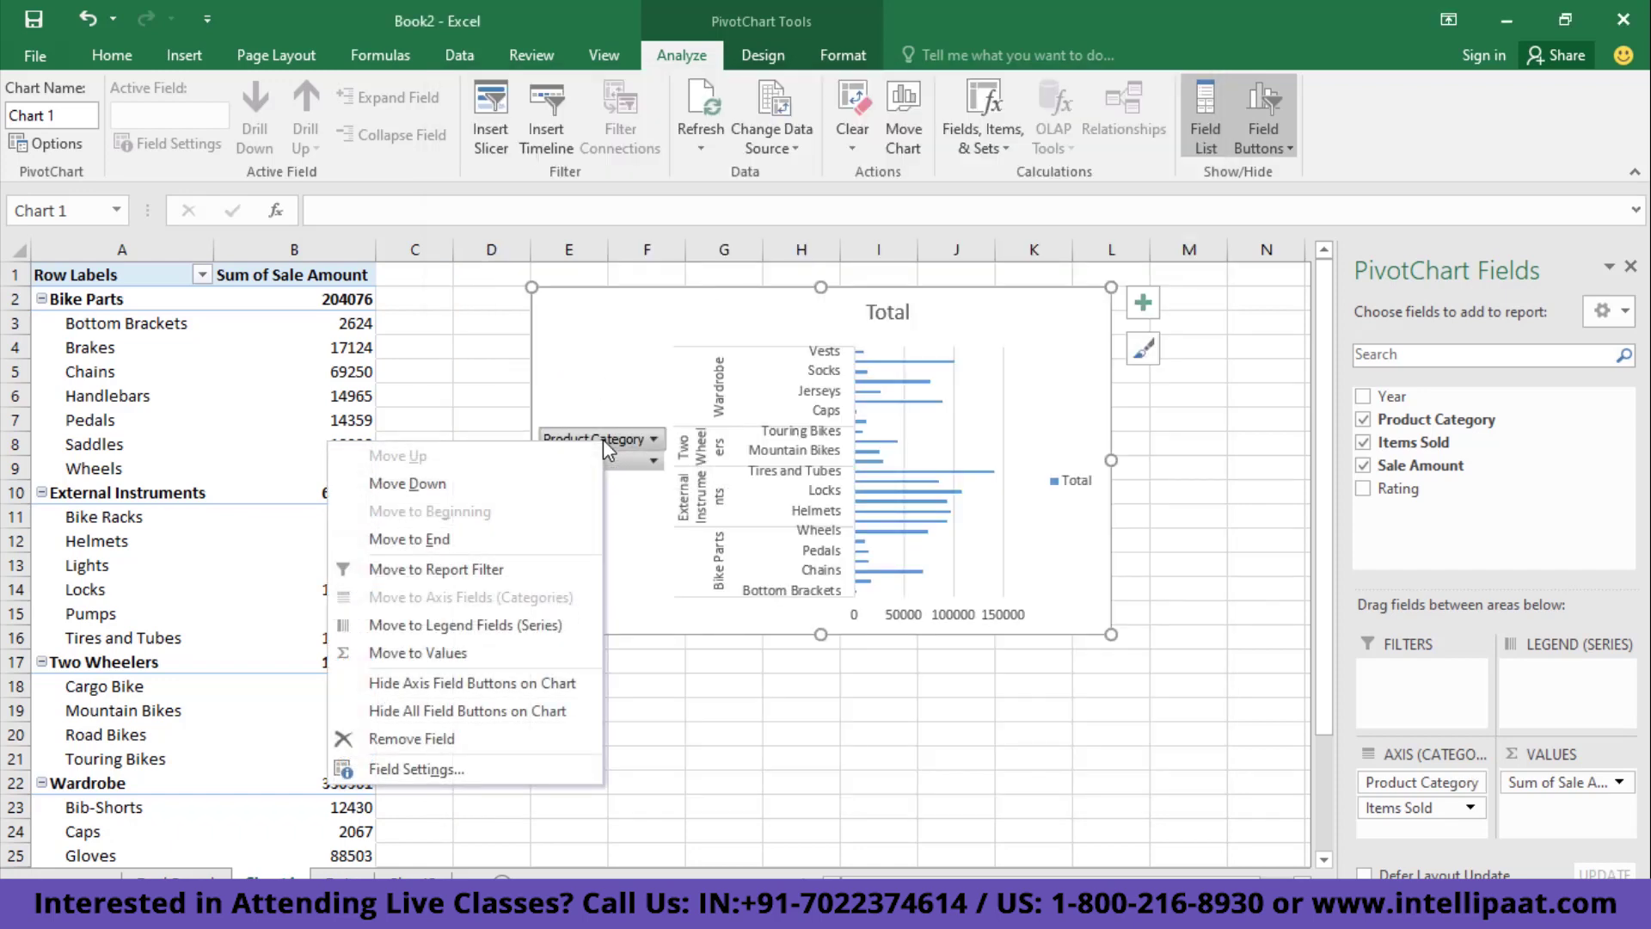
{"action": "left_click", "coordinate": [484, 686]}
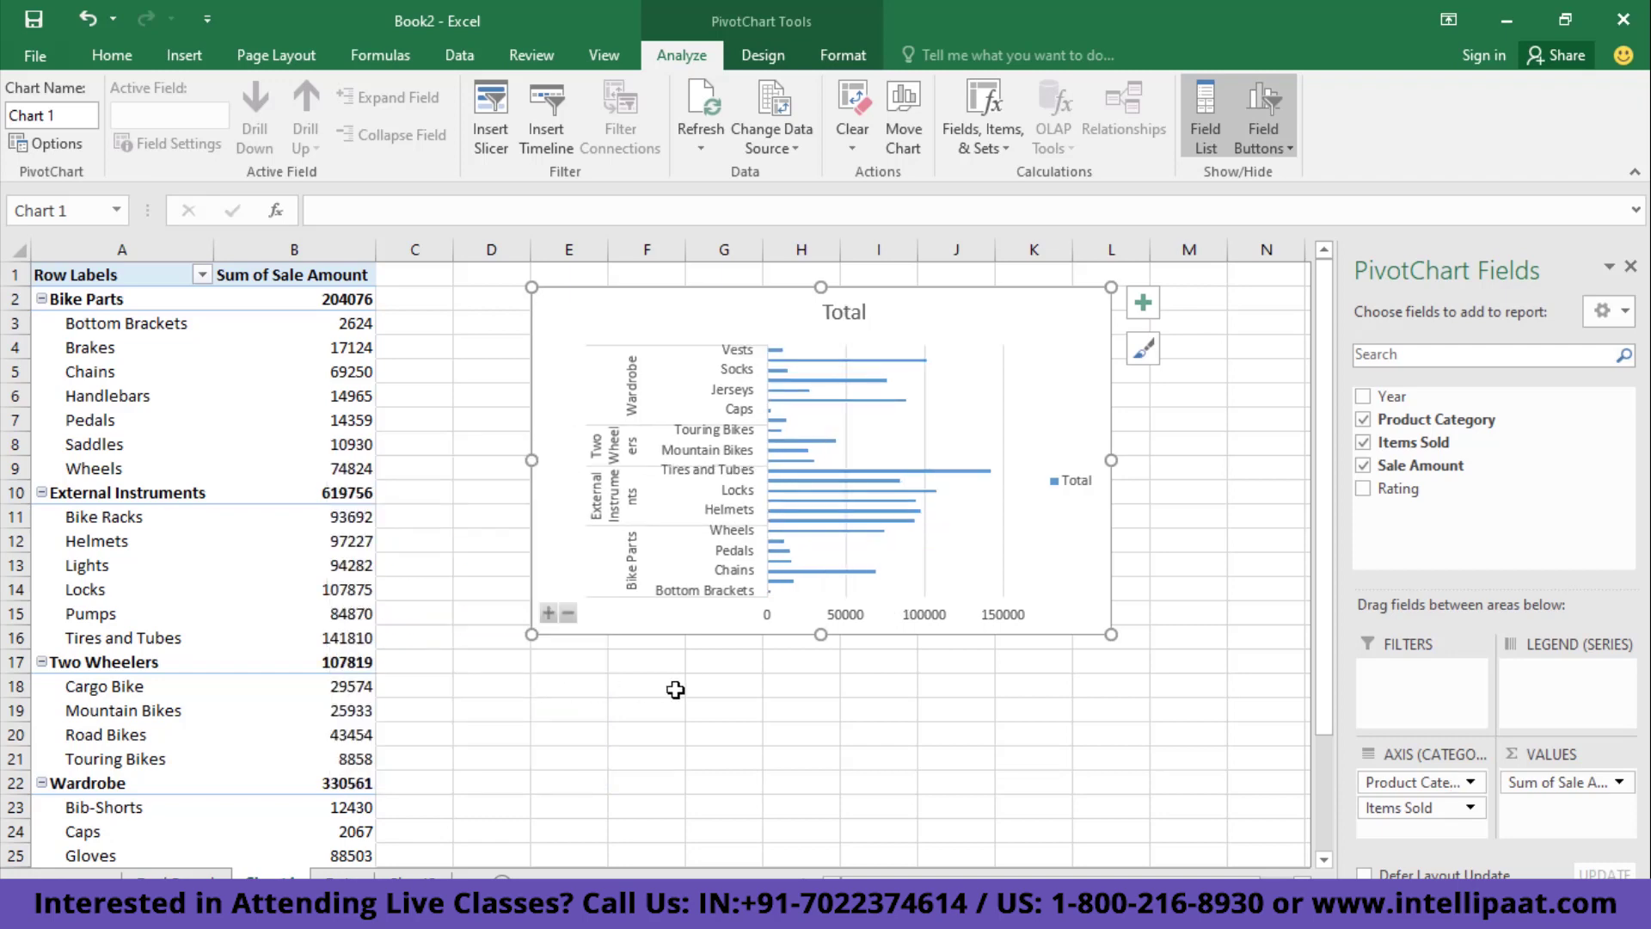
- Remove the primary horizontal axis, gridlines and legend from the bar chart, and add data labels
{"action": "left_click", "coordinate": [1144, 303]}
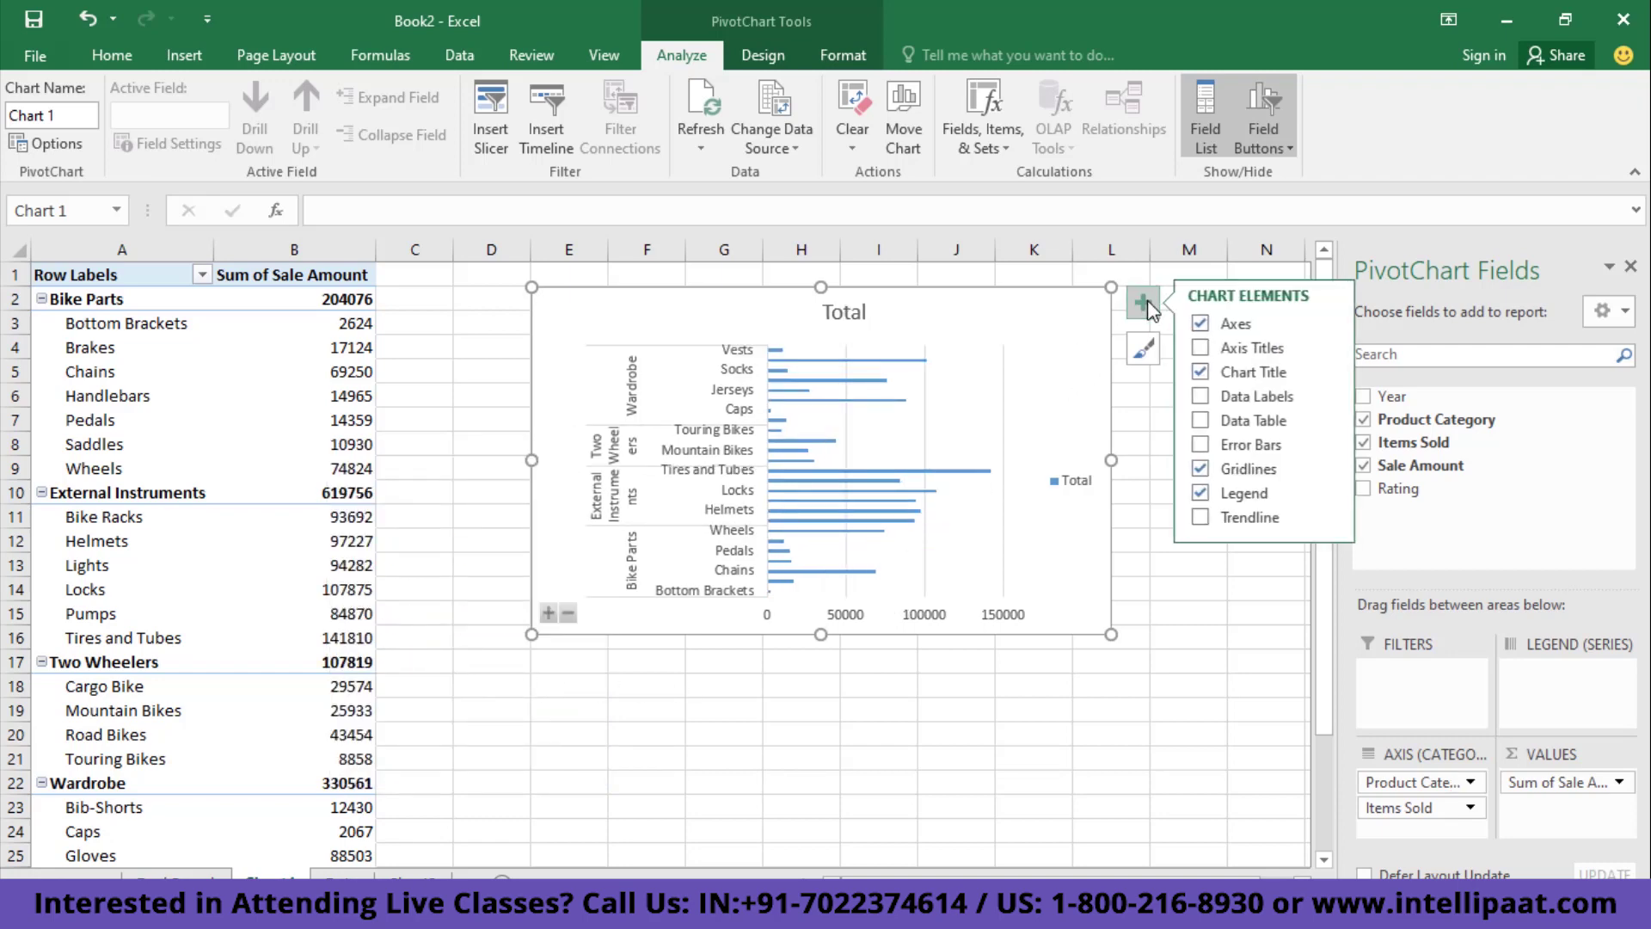
{"action": "left_click", "coordinate": [1328, 324]}
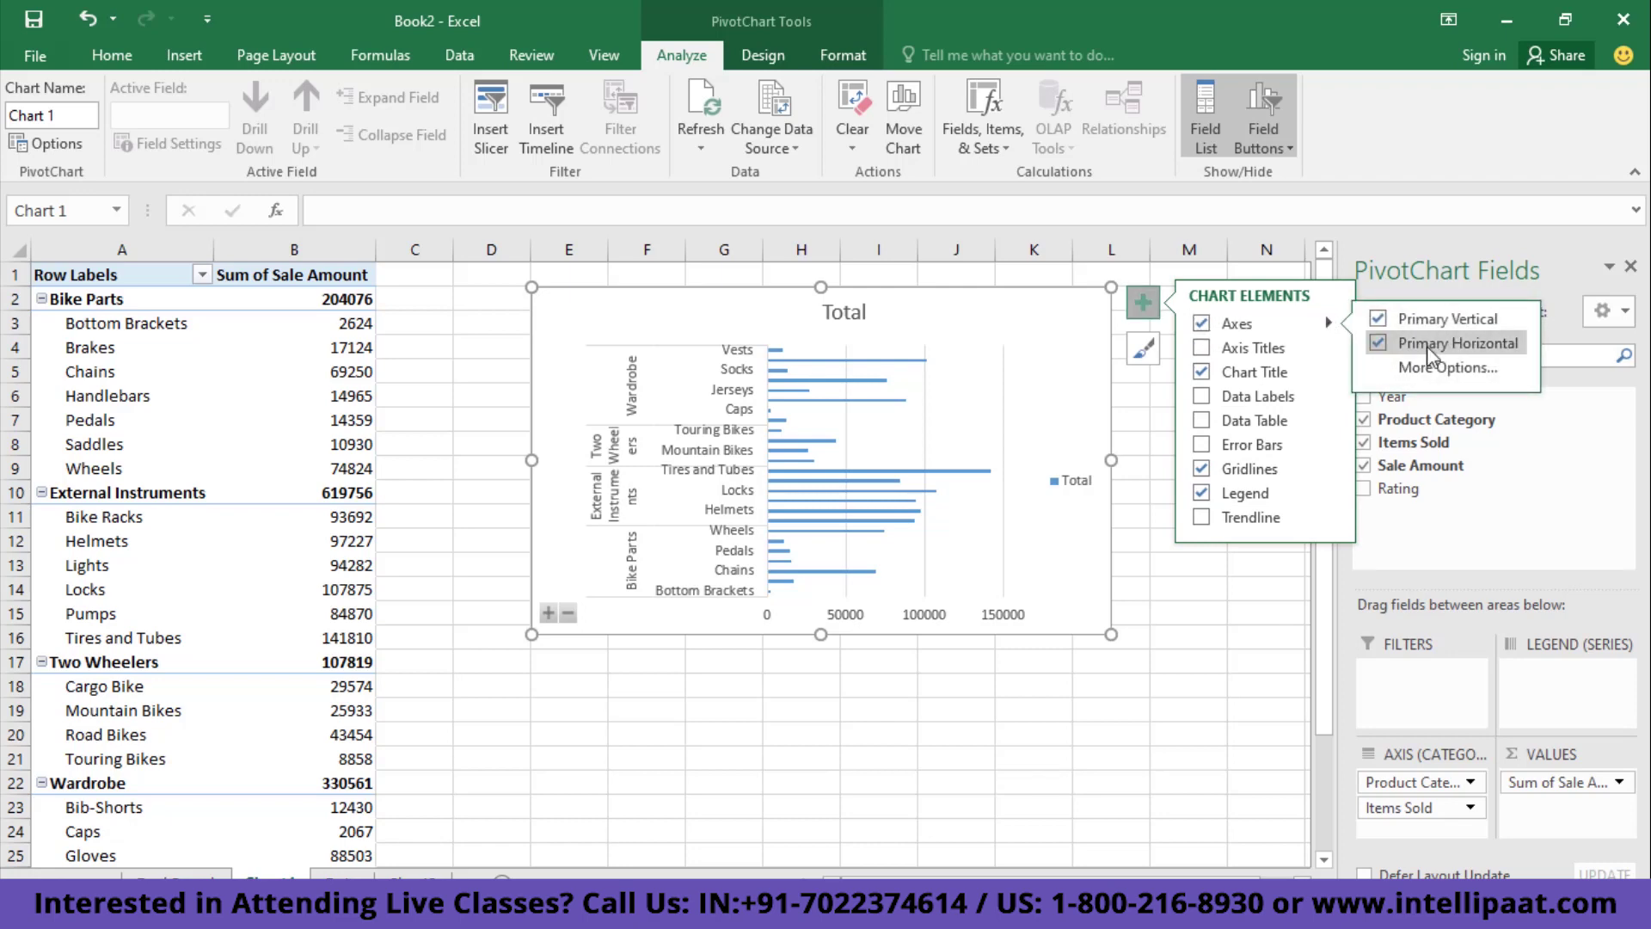
{"action": "left_click", "coordinate": [1379, 344]}
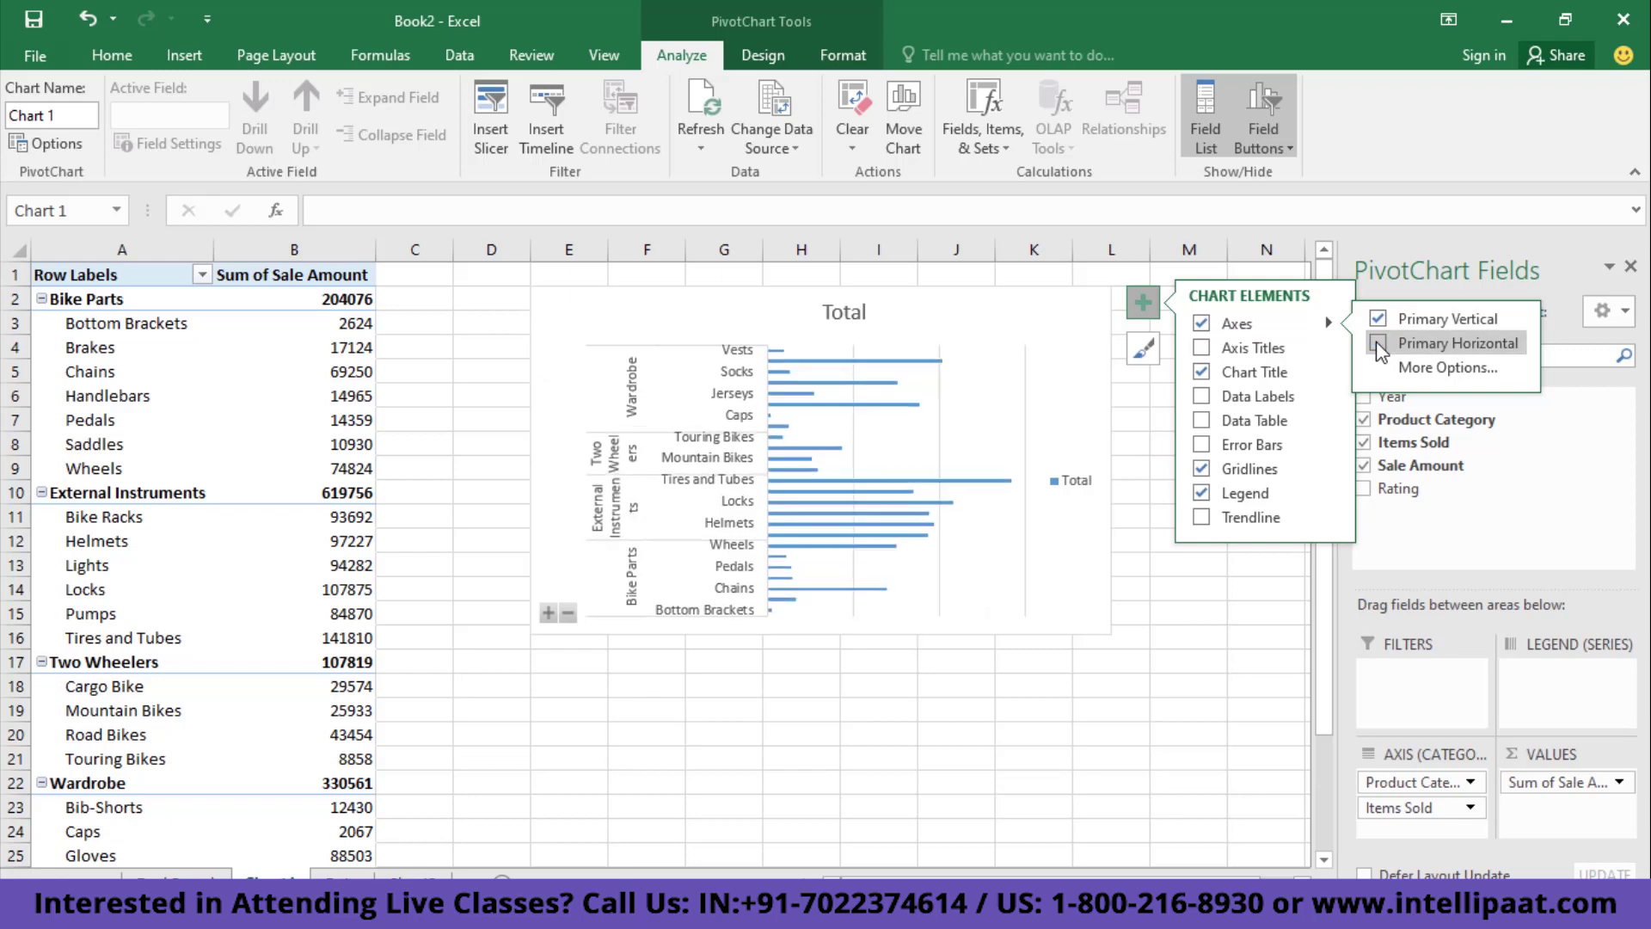
{"action": "left_click", "coordinate": [1202, 469]}
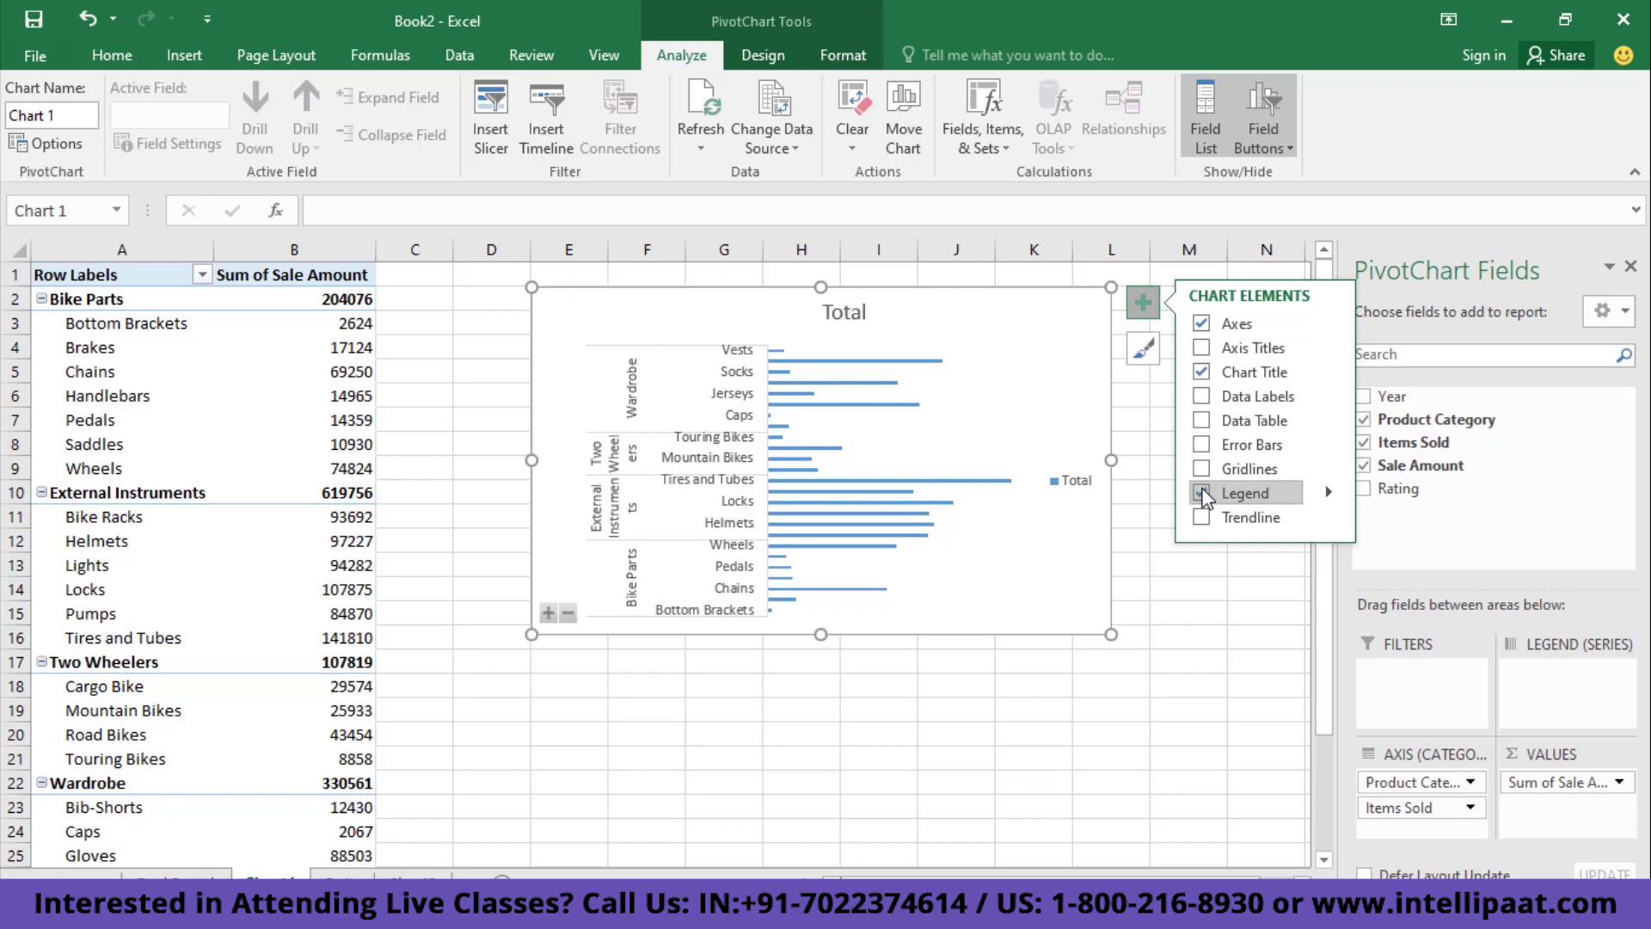
{"action": "left_click", "coordinate": [1202, 493]}
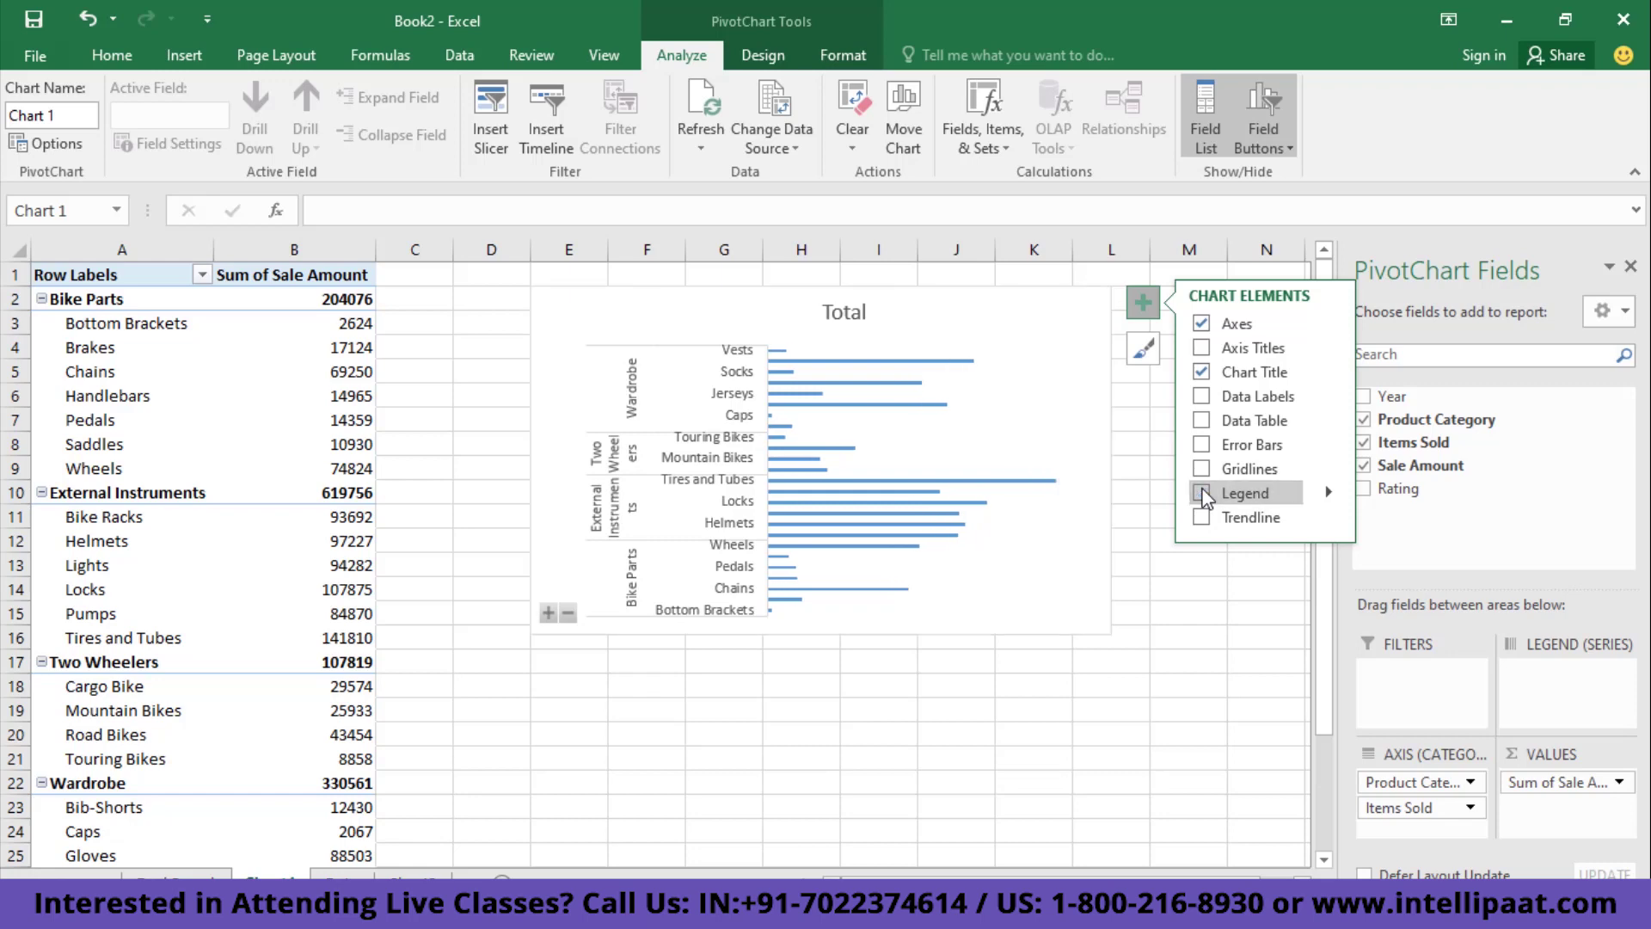
{"action": "left_click", "coordinate": [1202, 398]}
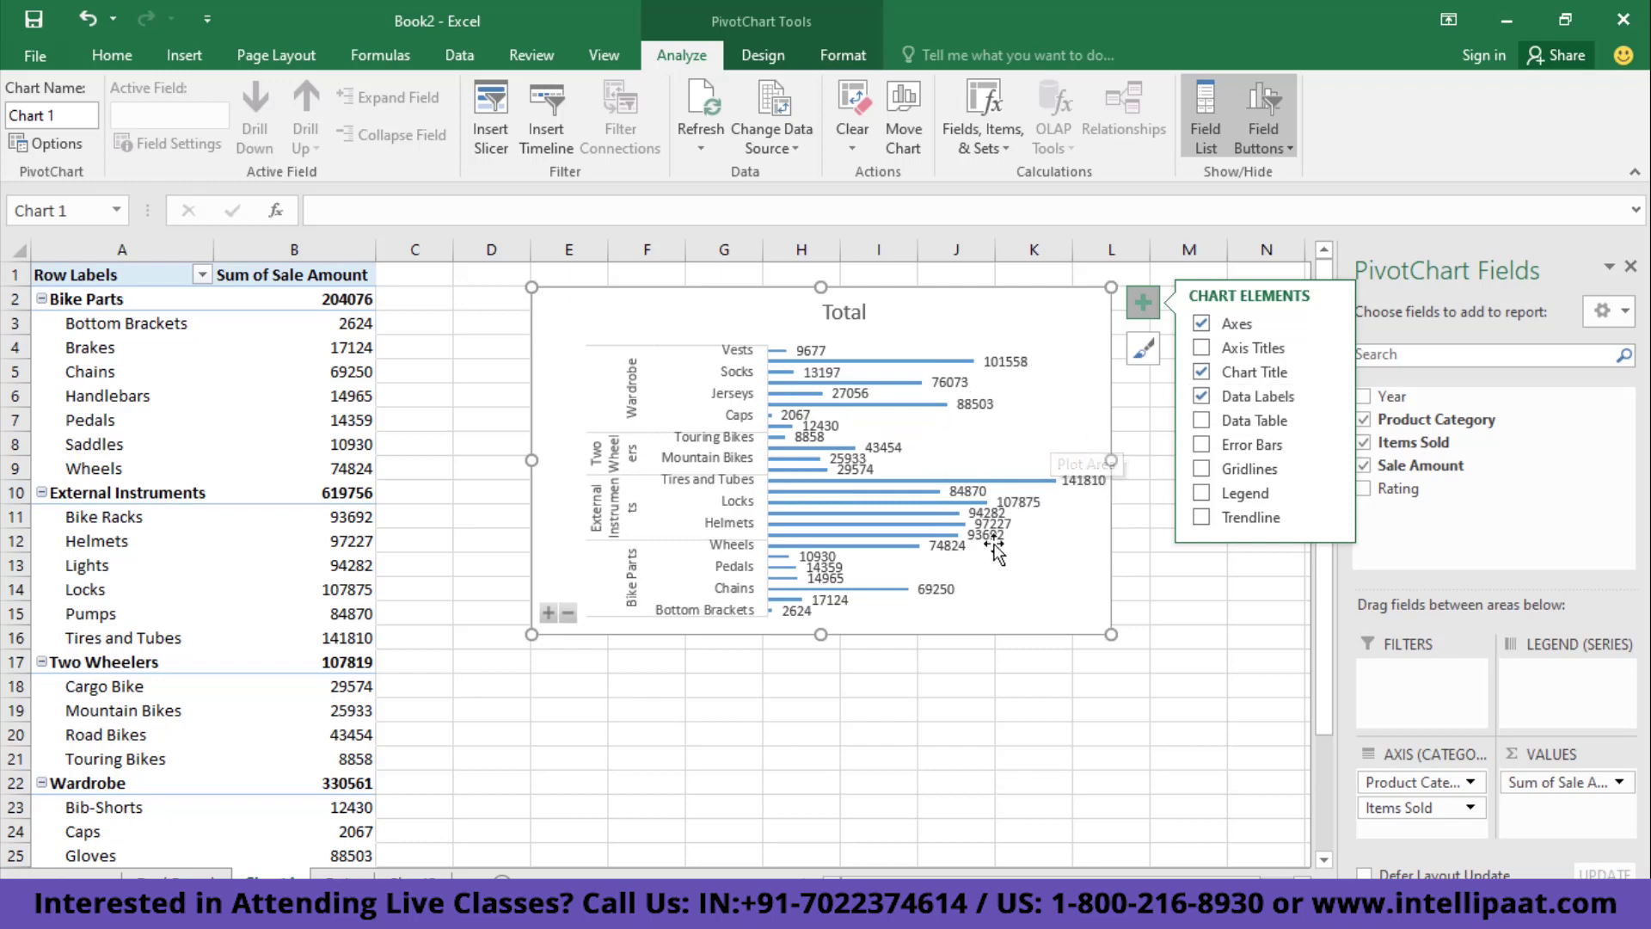
- Format the PivotTable's Sum of Sale Amount values as Number with a thousands separator and 0 decimal places
{"action": "left_click", "coordinate": [322, 368]}
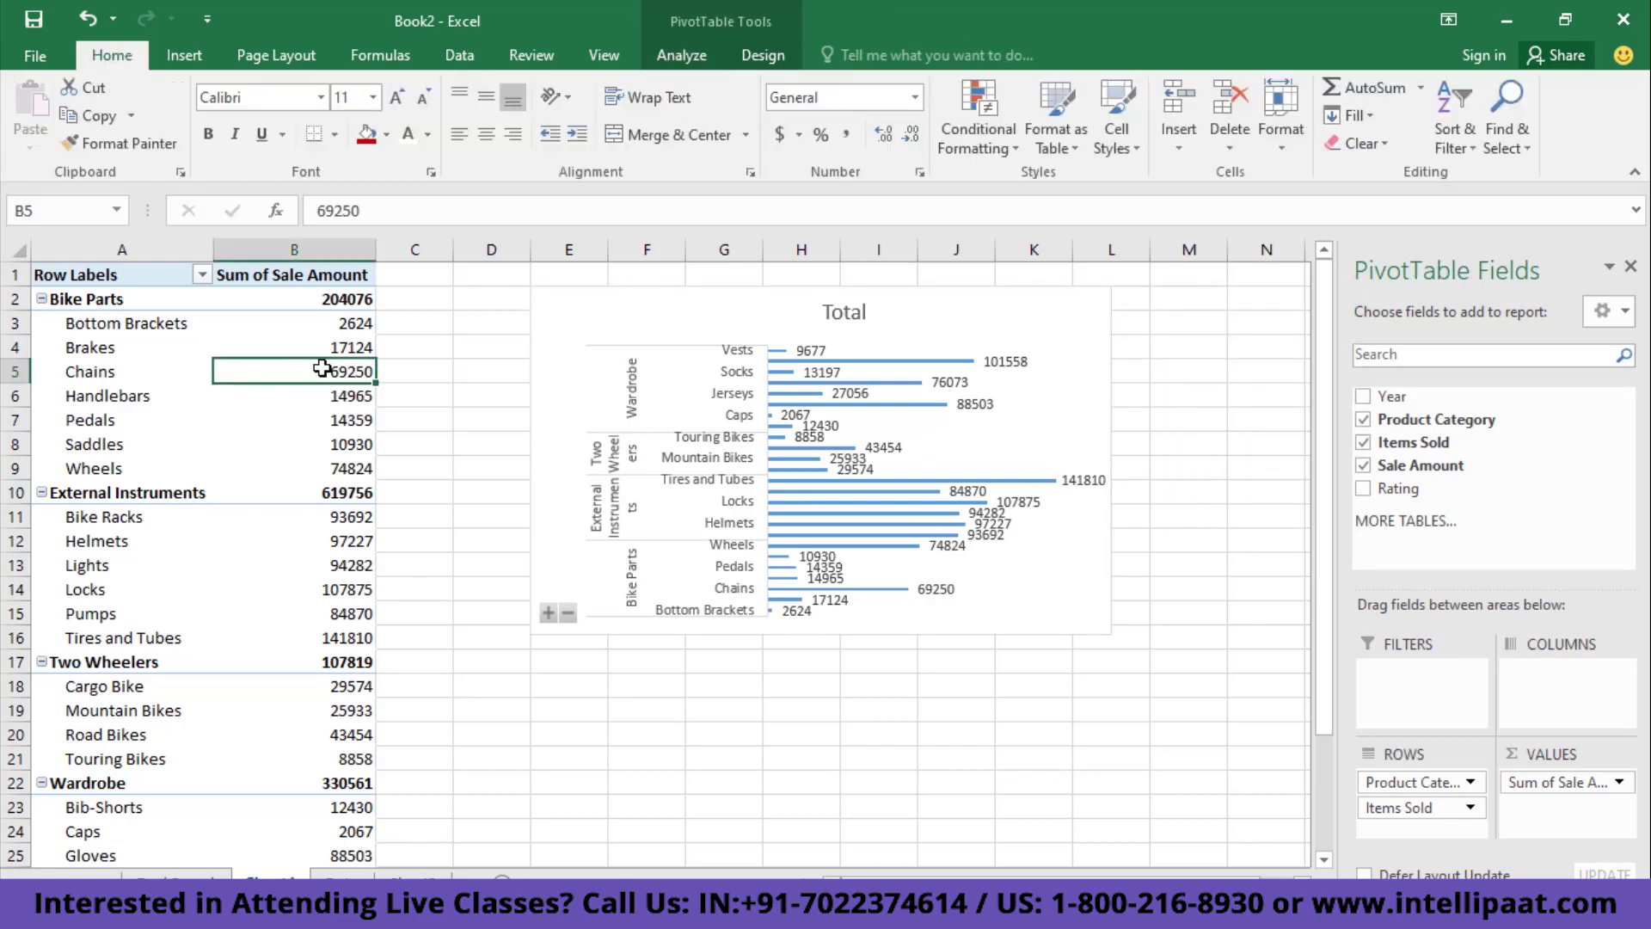
{"action": "right_click", "coordinate": [321, 370]}
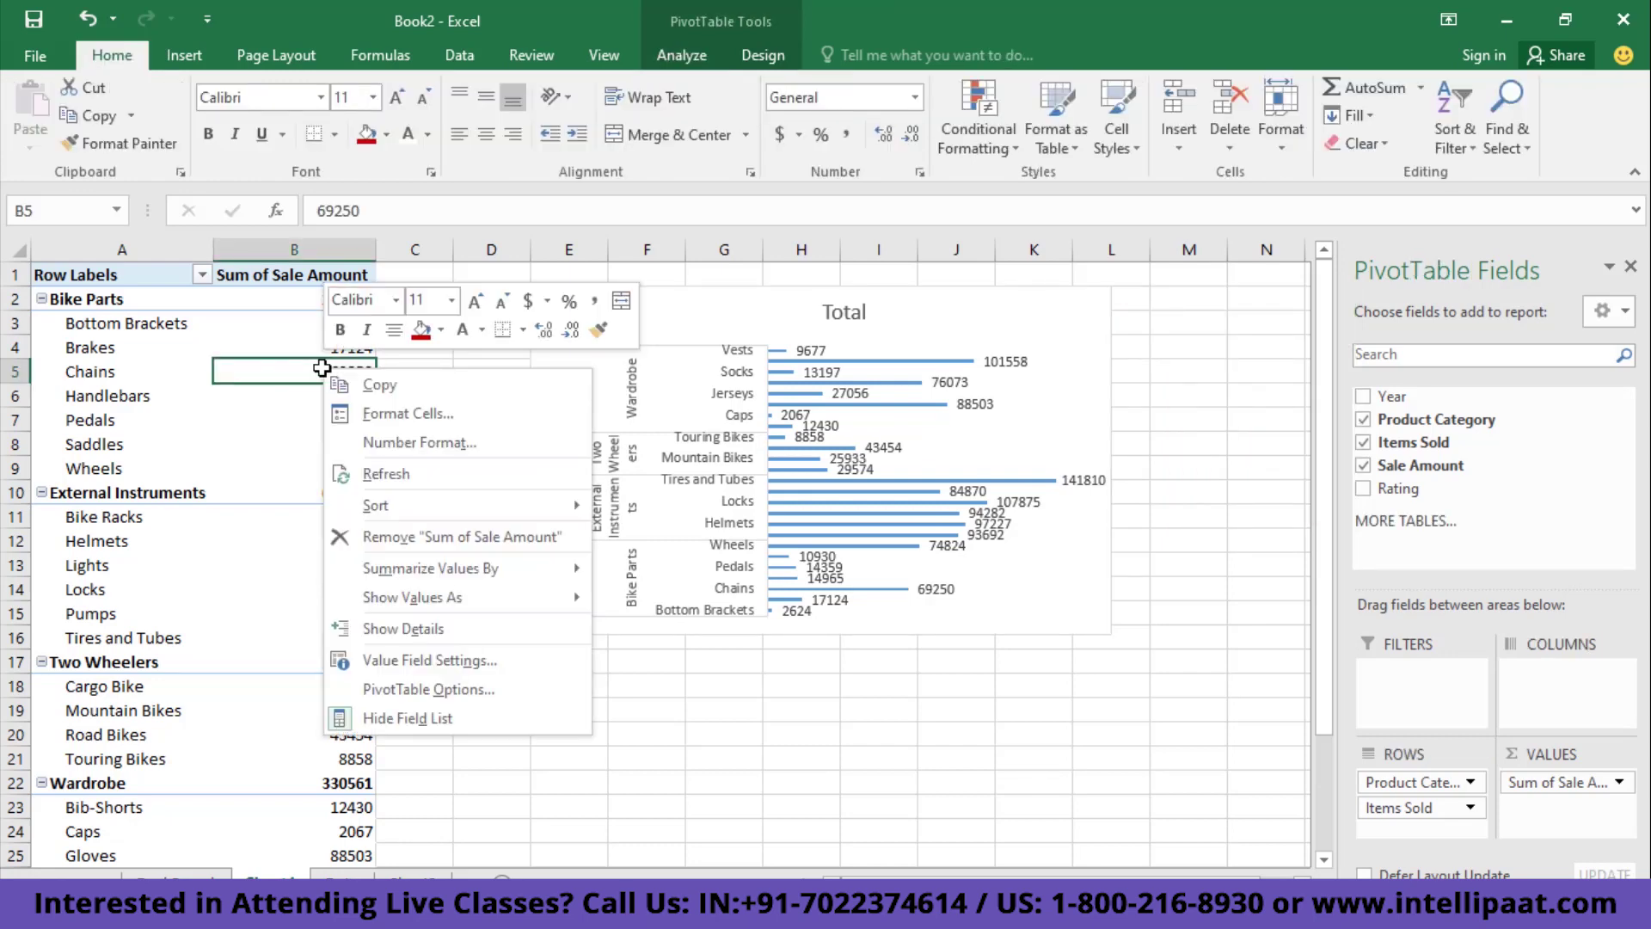
{"action": "left_click", "coordinate": [424, 443]}
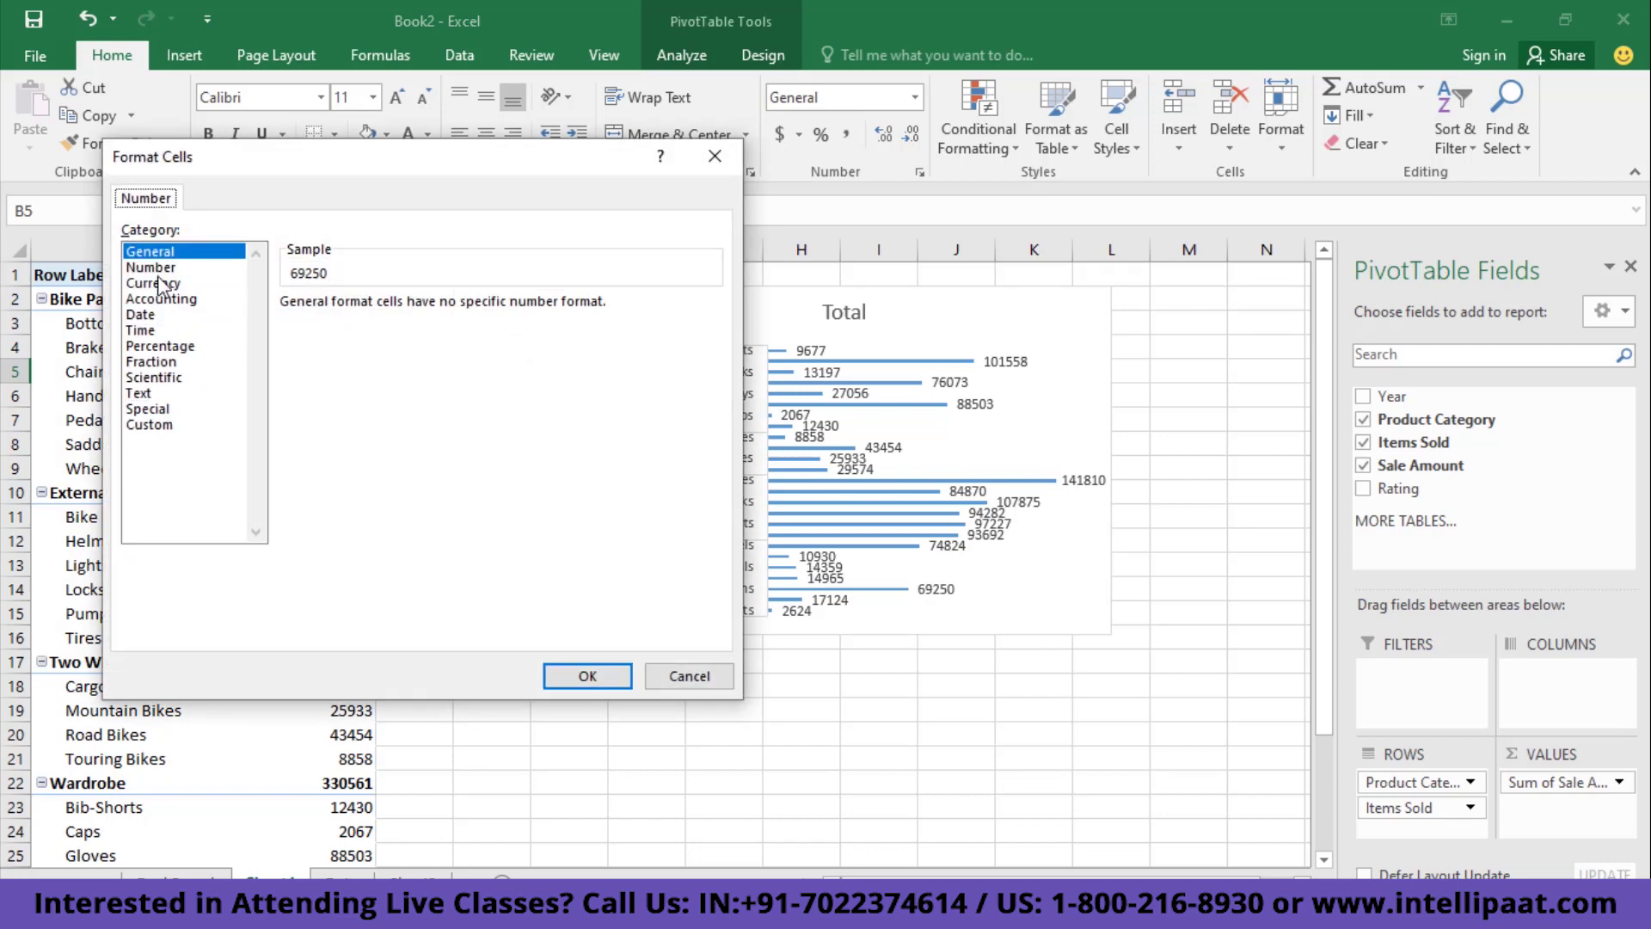
{"action": "left_click", "coordinate": [159, 269]}
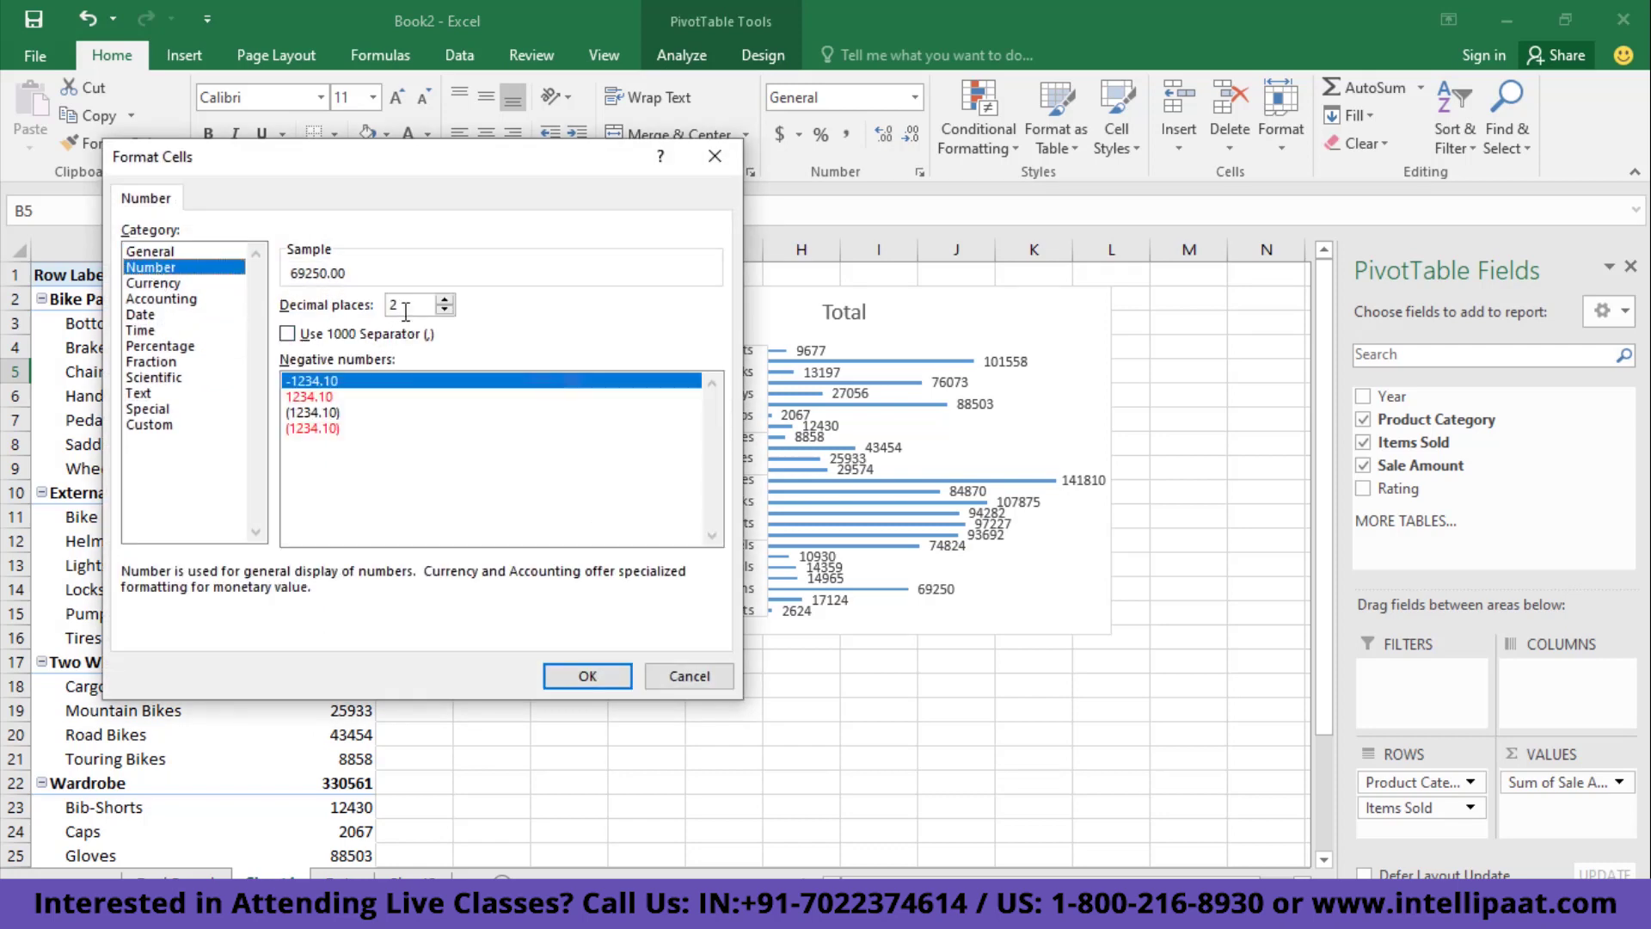
{"action": "left_click", "coordinate": [290, 335]}
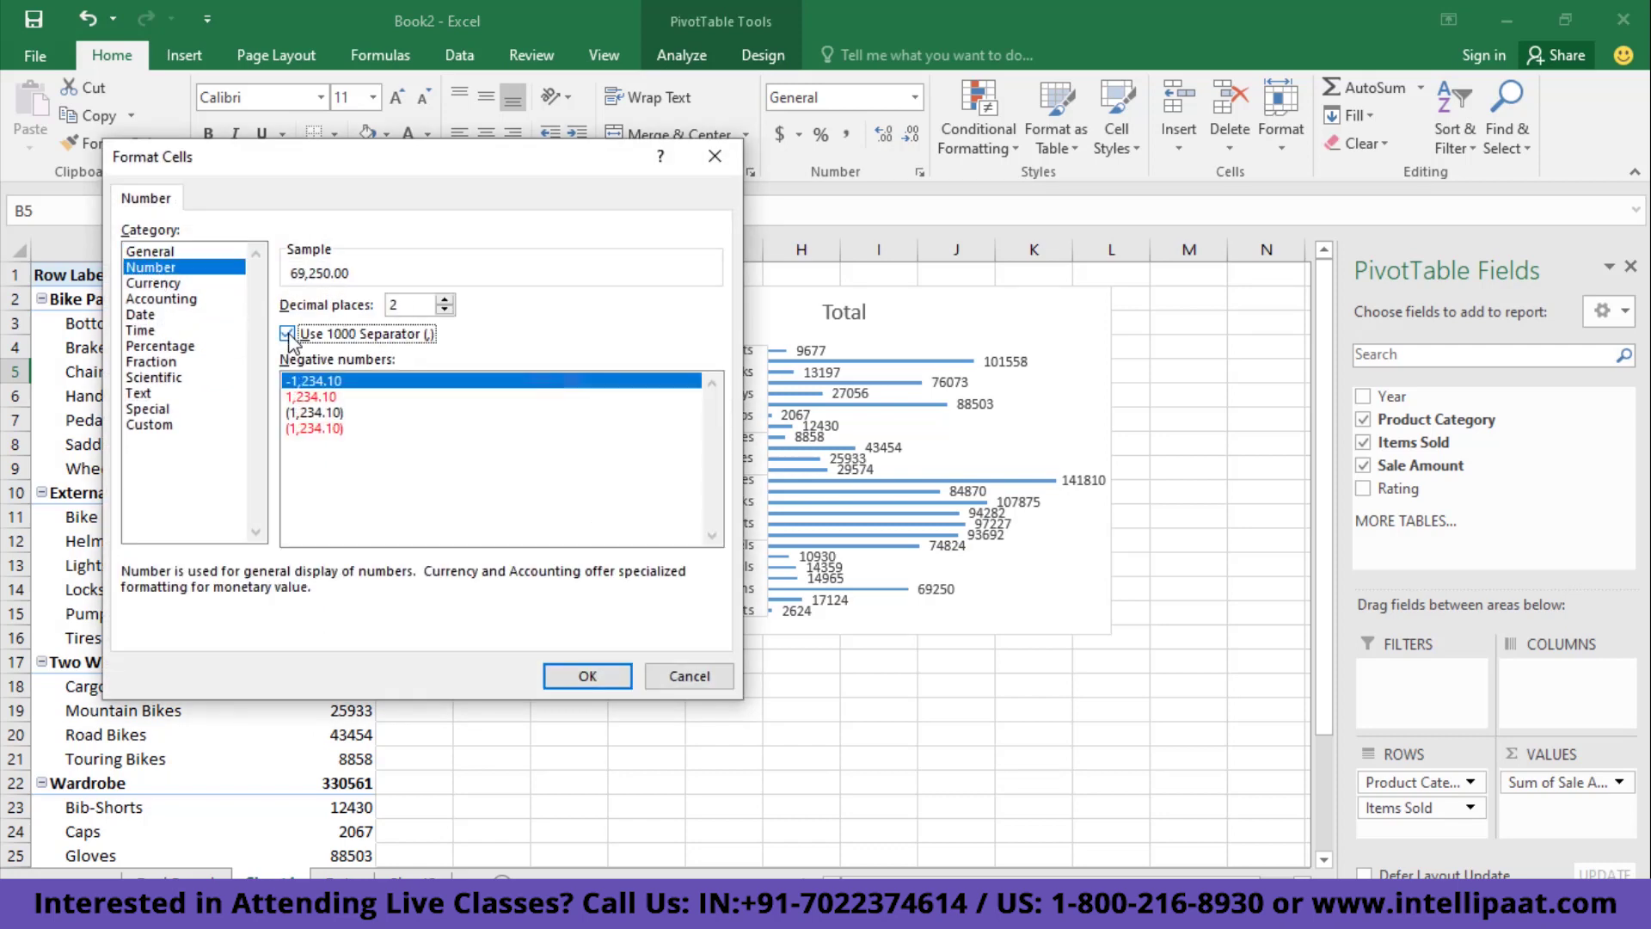
{"action": "left_click", "coordinate": [403, 305]}
{"action": "key", "text": "BackSpace"}
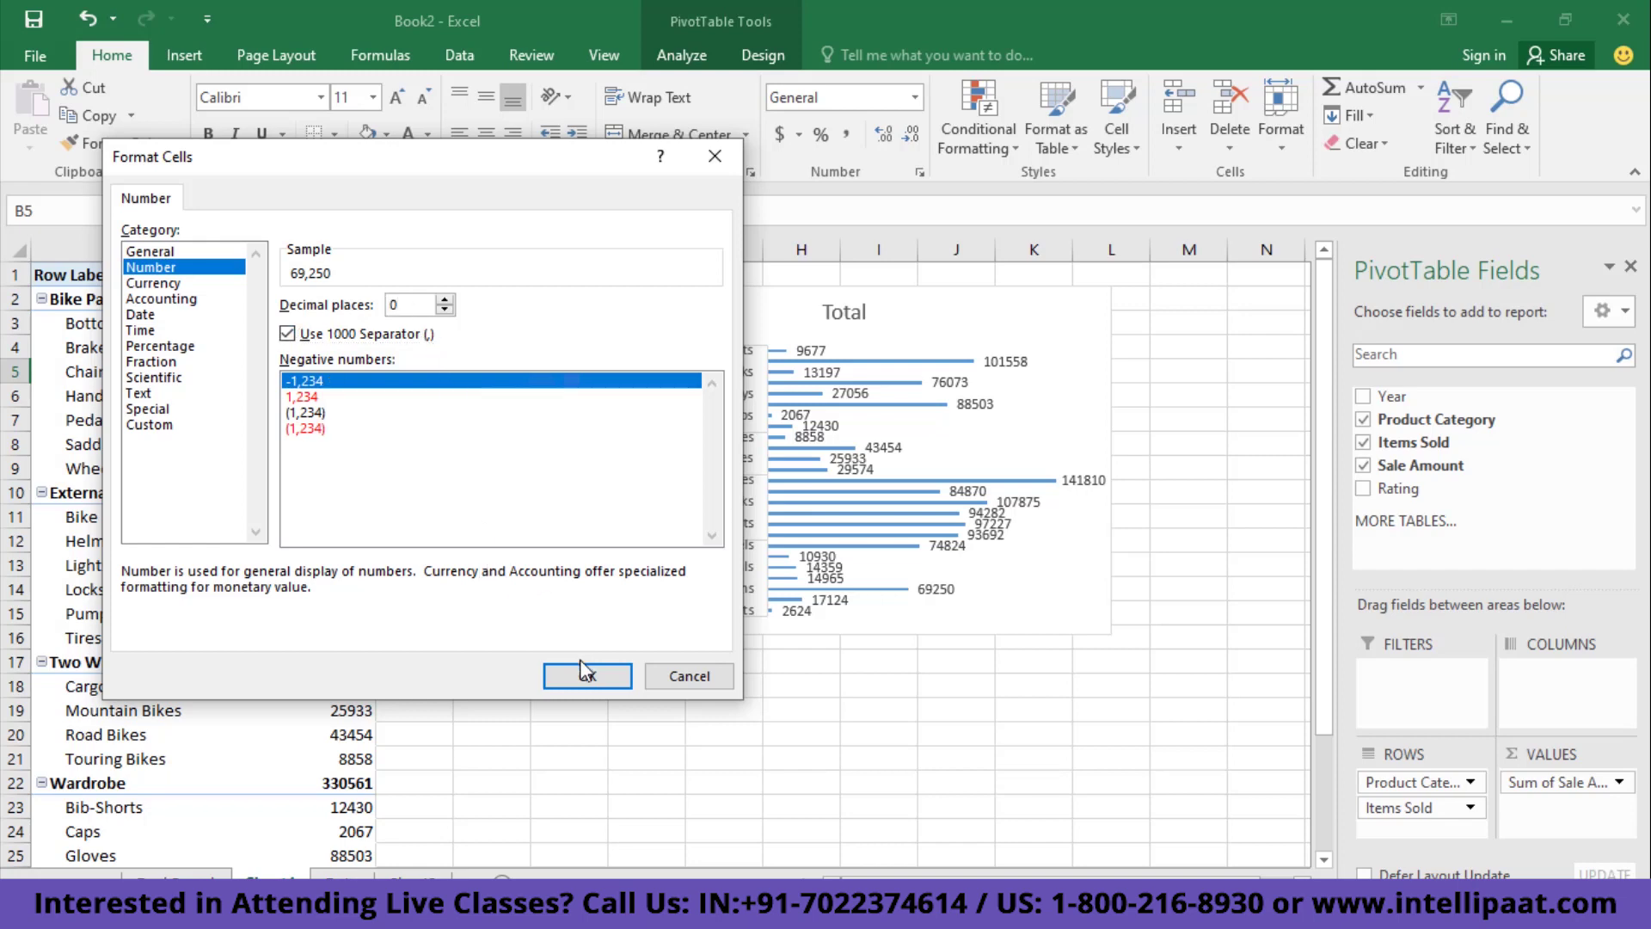
{"action": "left_click", "coordinate": [585, 677]}
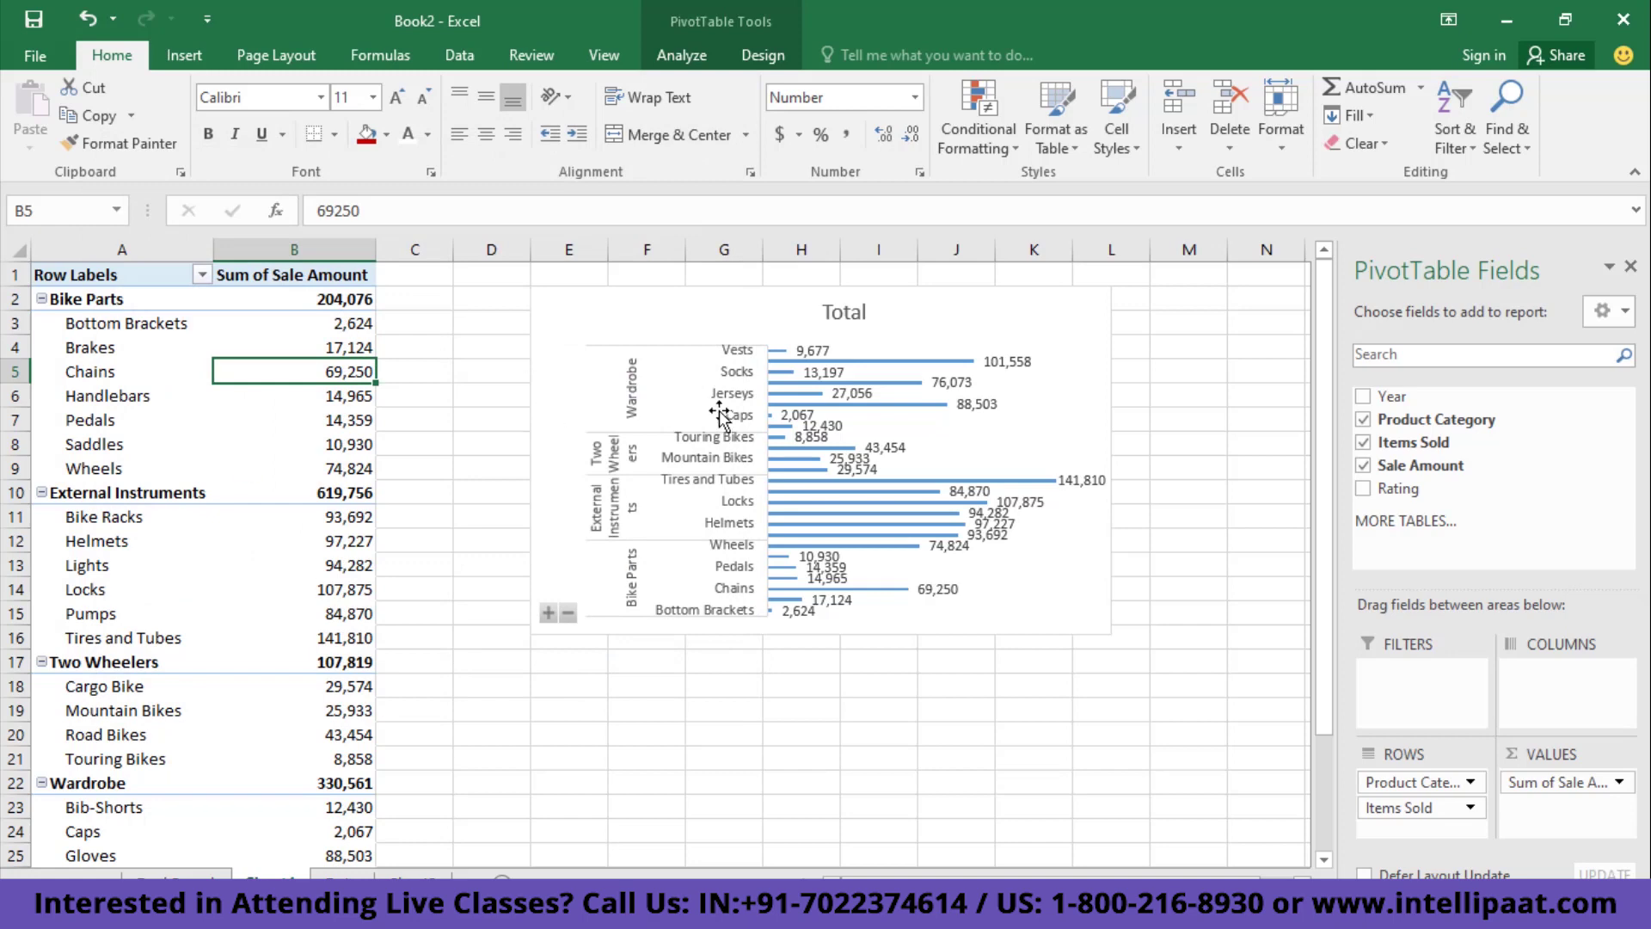
- Enlarge the PivotChart so all item labels fit, and change its title to Sales
{"action": "left_click", "coordinate": [1015, 471]}
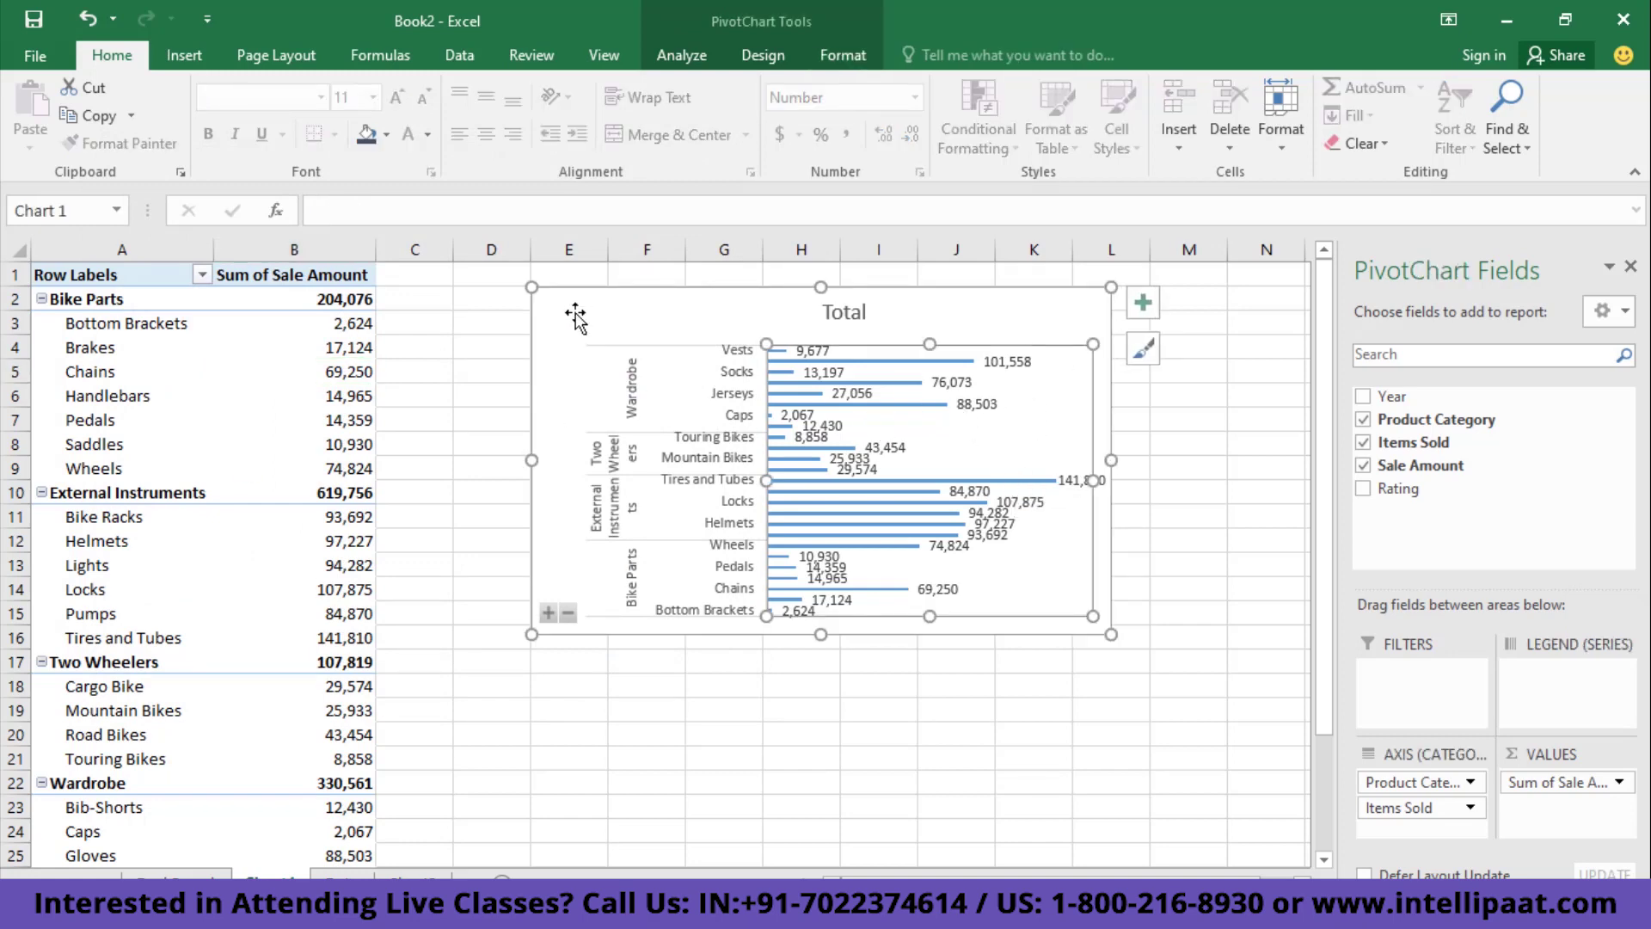
{"action": "left_click_drag", "start_coordinate": [531, 634], "coordinate": [506, 757]}
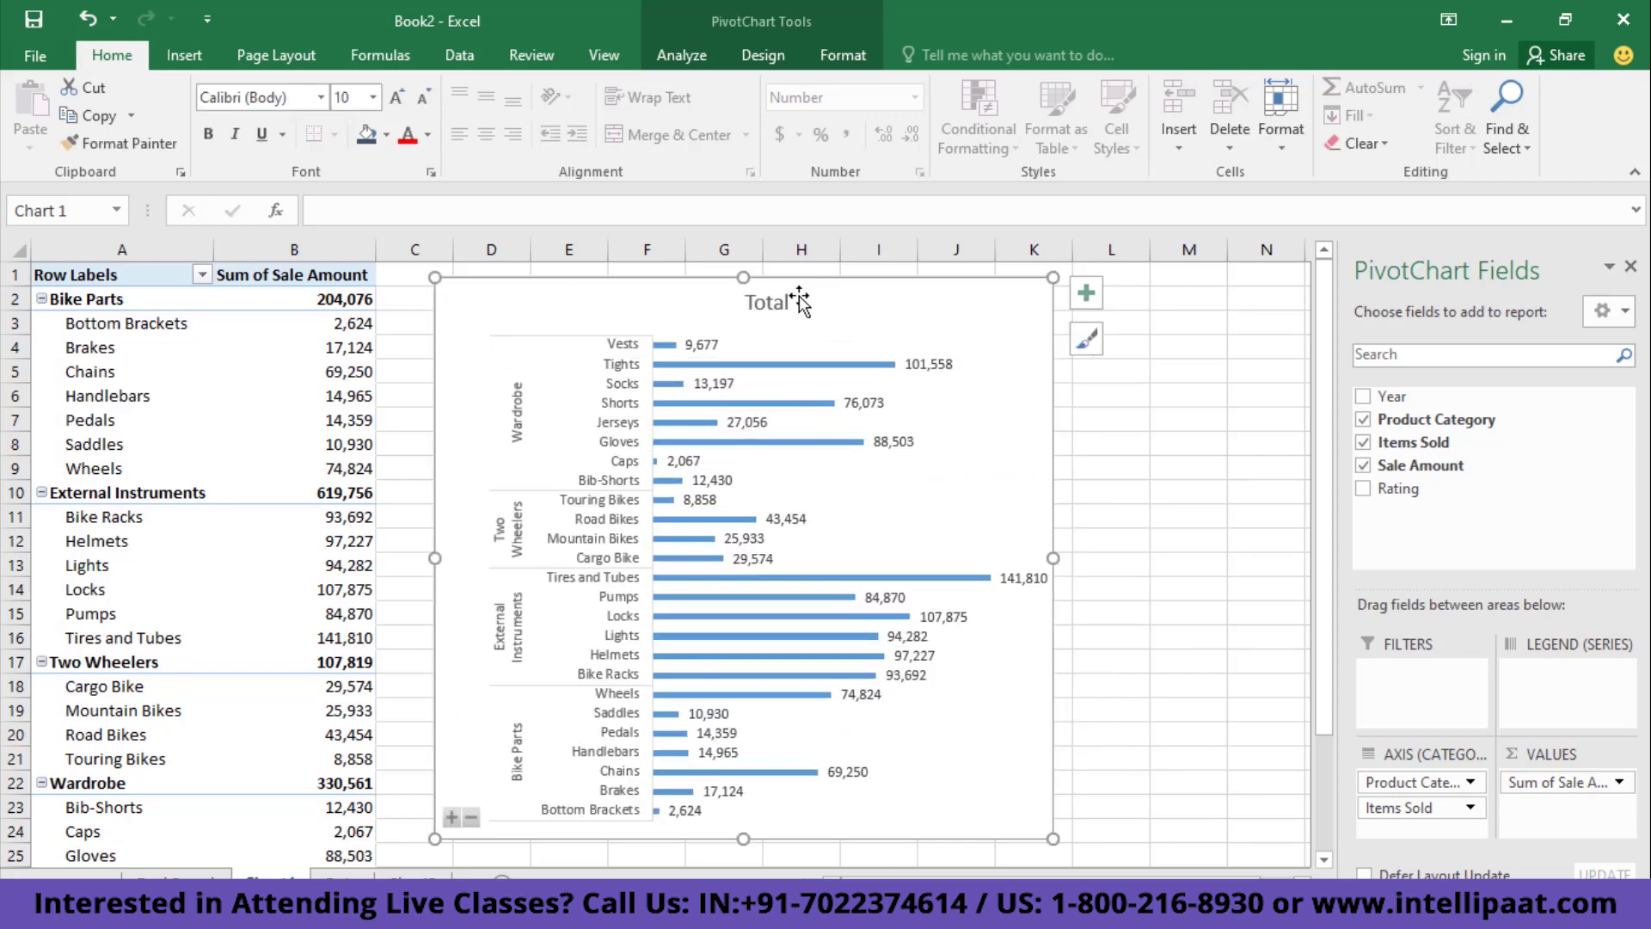
{"action": "left_click", "coordinate": [786, 301]}
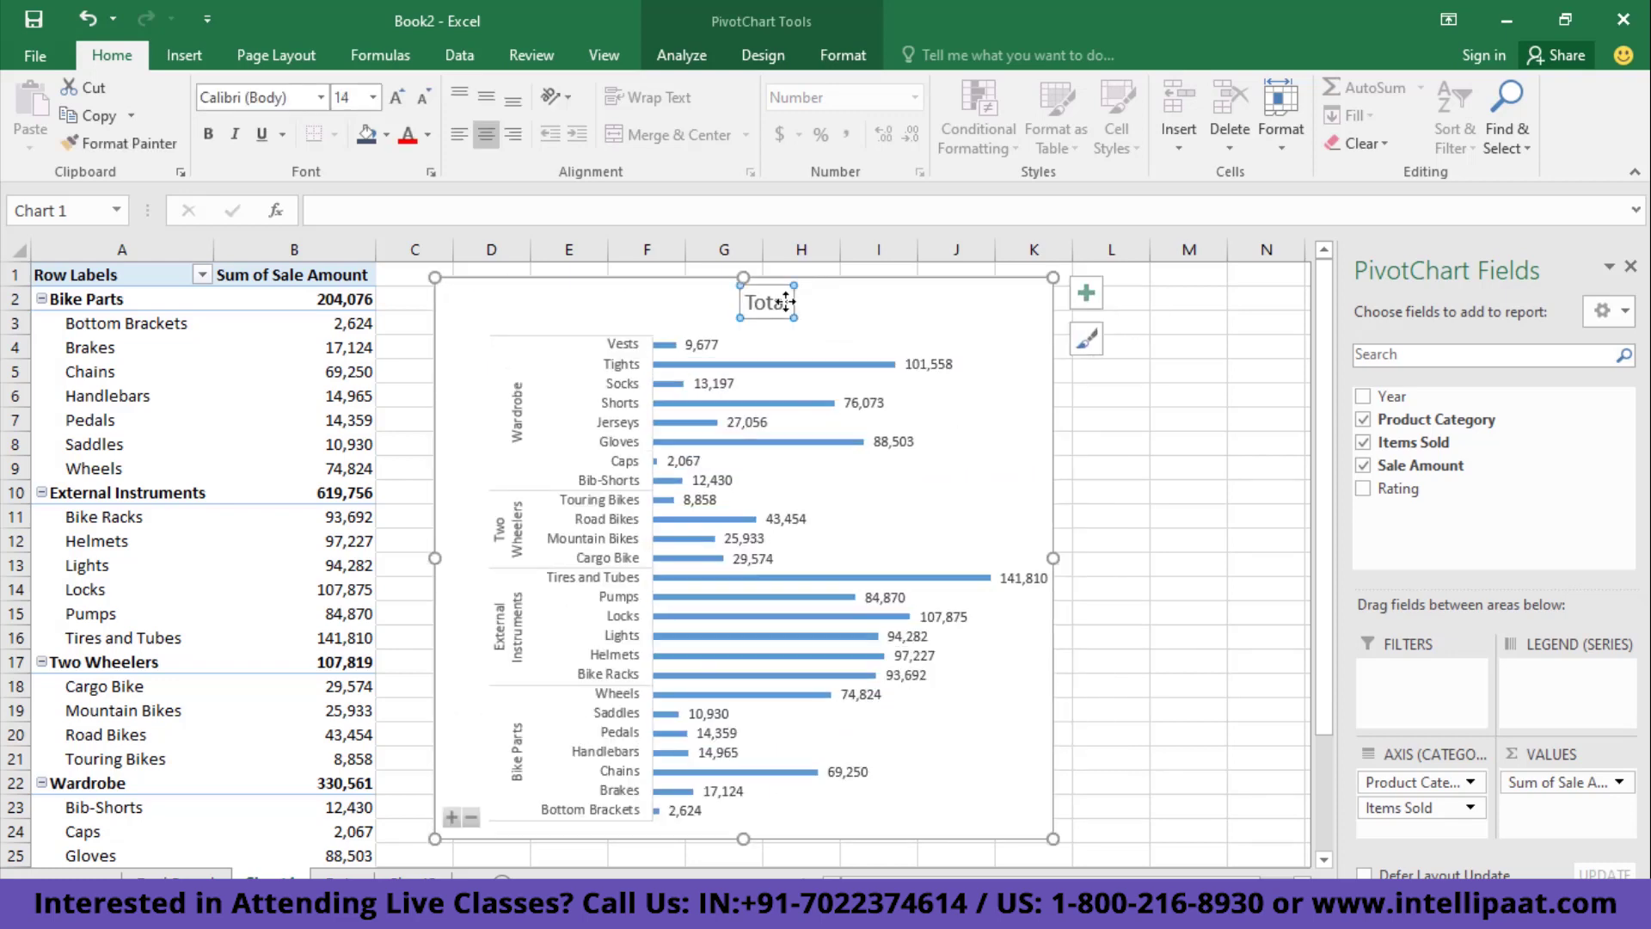
{"action": "left_click", "coordinate": [786, 301]}
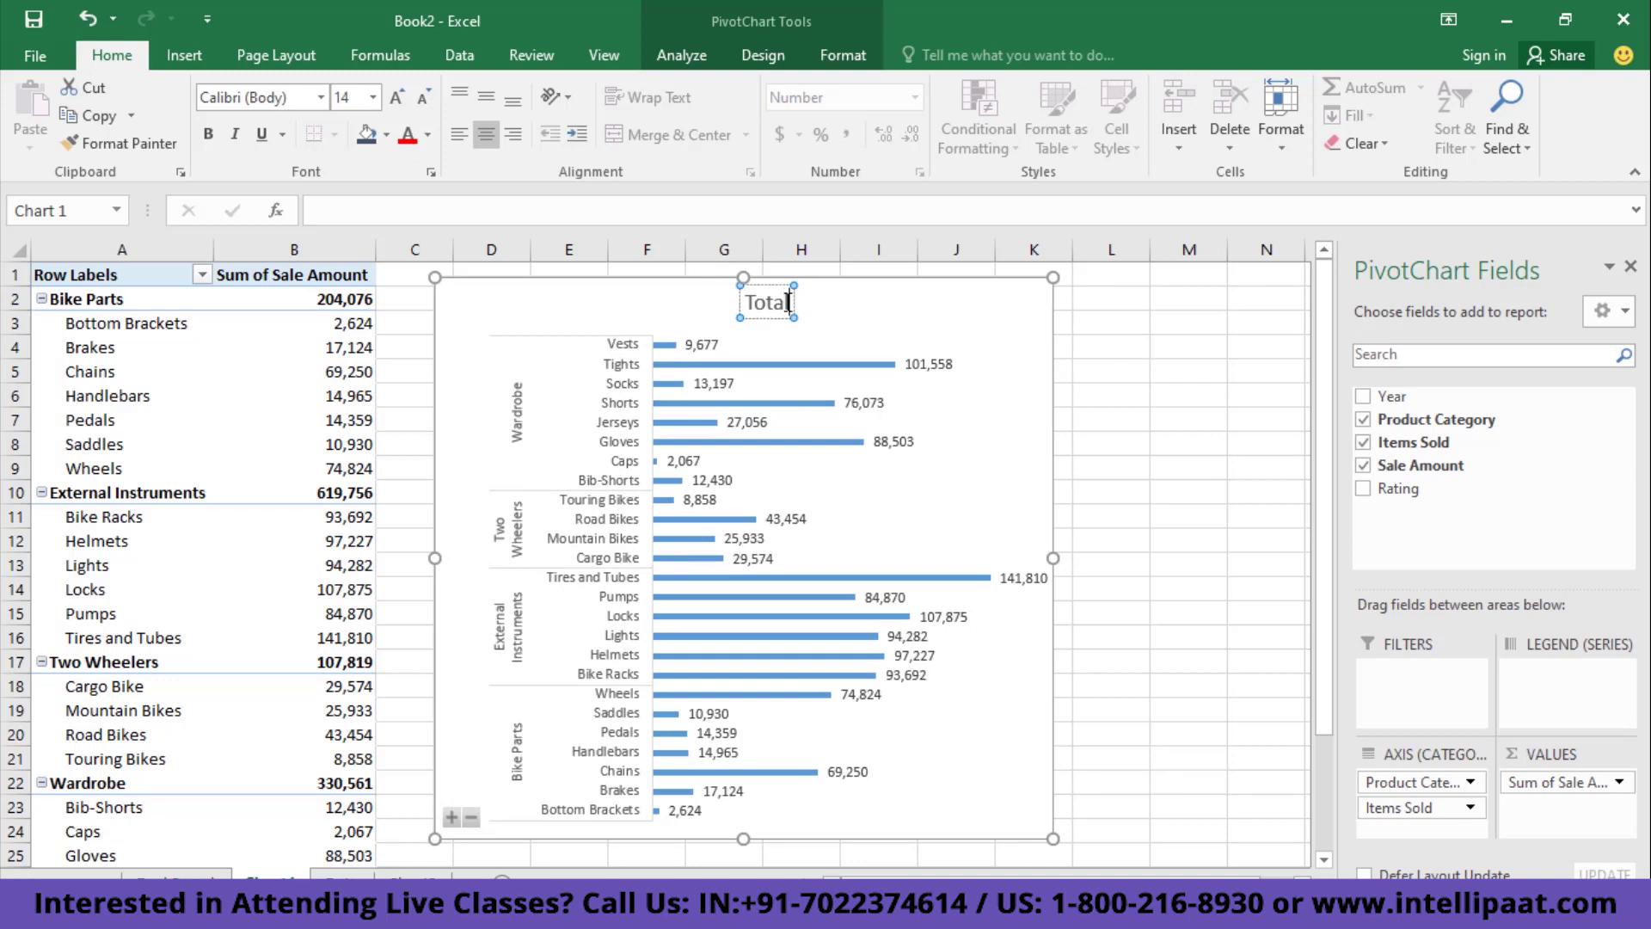
{"action": "double_click", "coordinate": [788, 303]}
{"action": "type", "text": "Sales"}
{"action": "left_click", "coordinate": [1019, 312]}
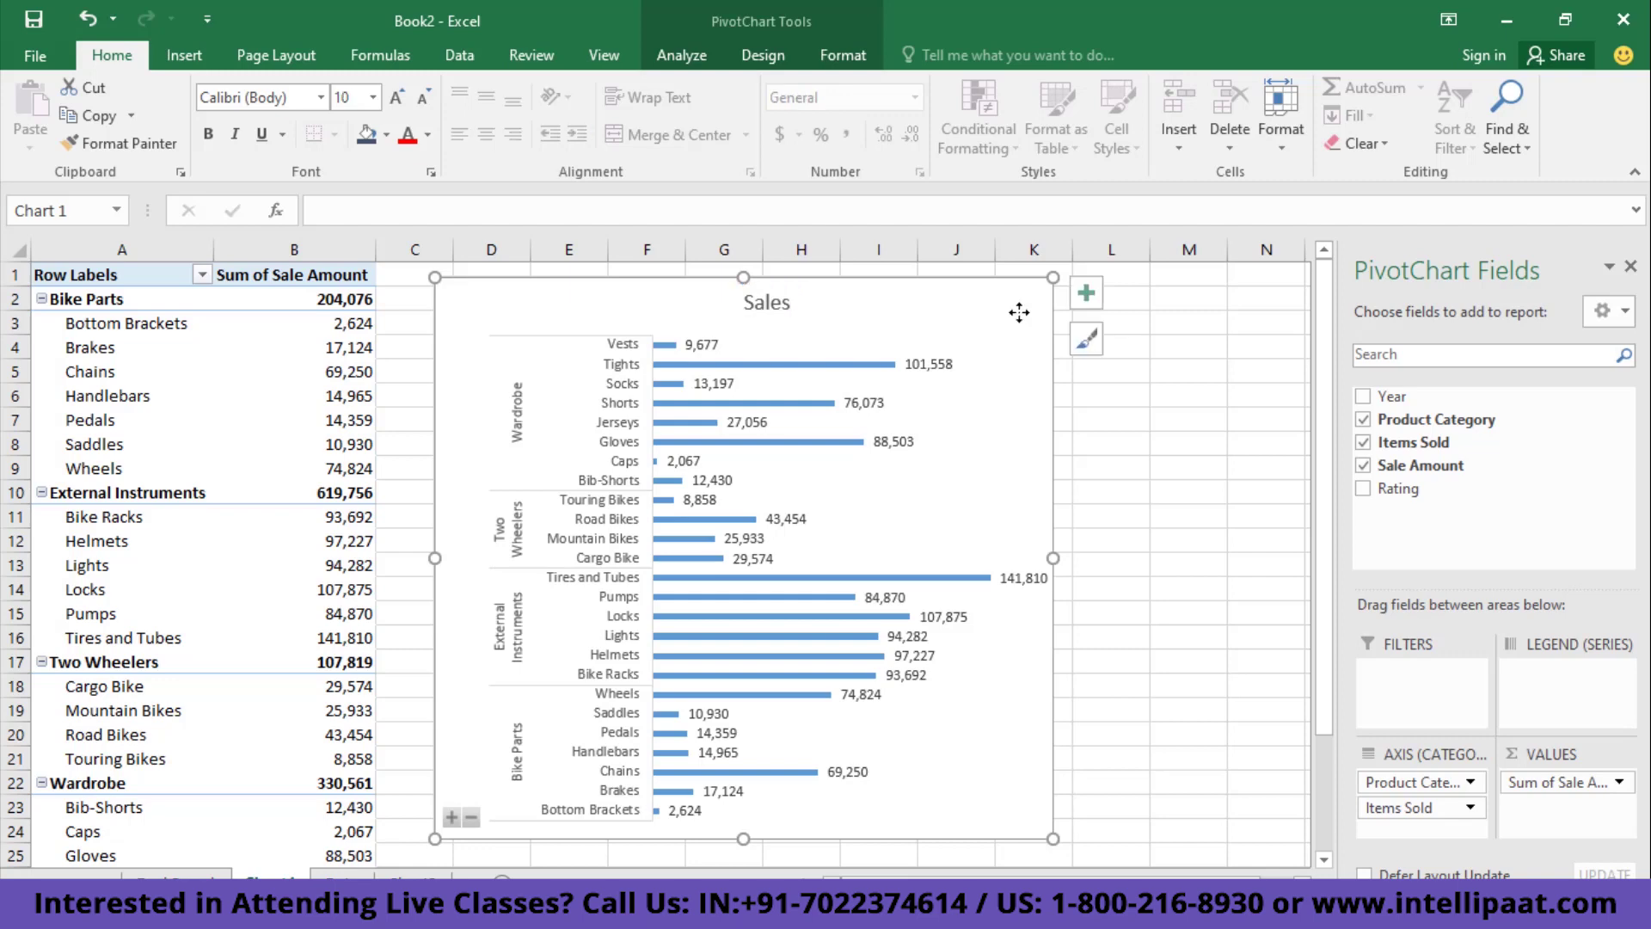
- Add a slicer for the Year field and place it beside the chart, clear of the bars
{"action": "right_click", "coordinate": [1426, 397]}
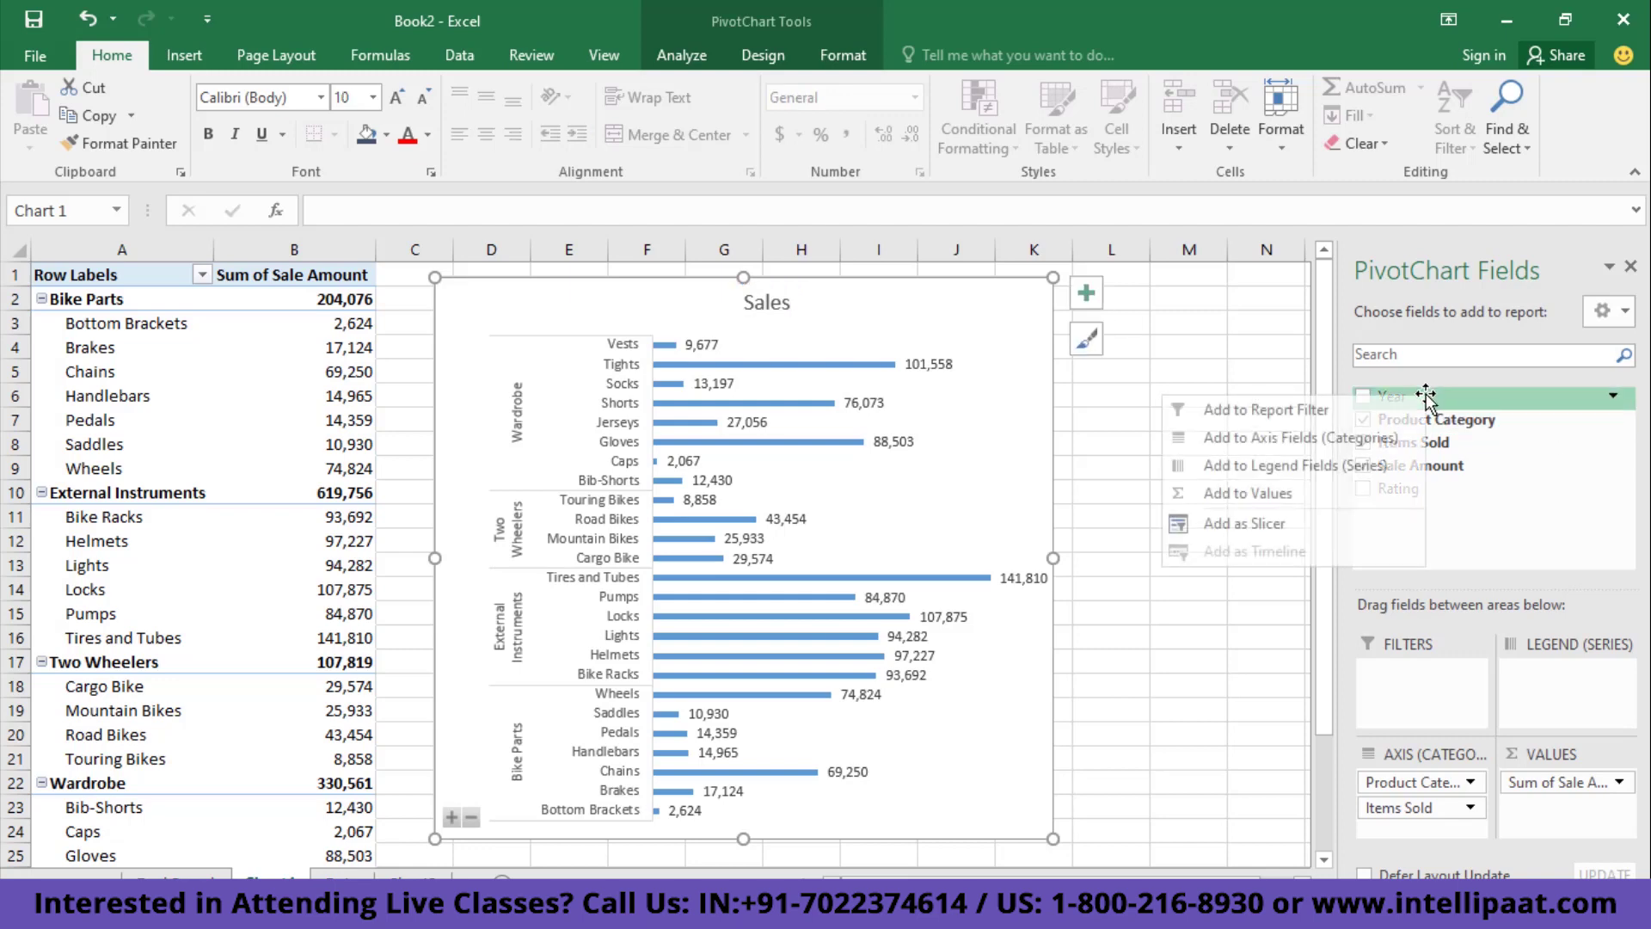
{"action": "left_click", "coordinate": [1251, 523]}
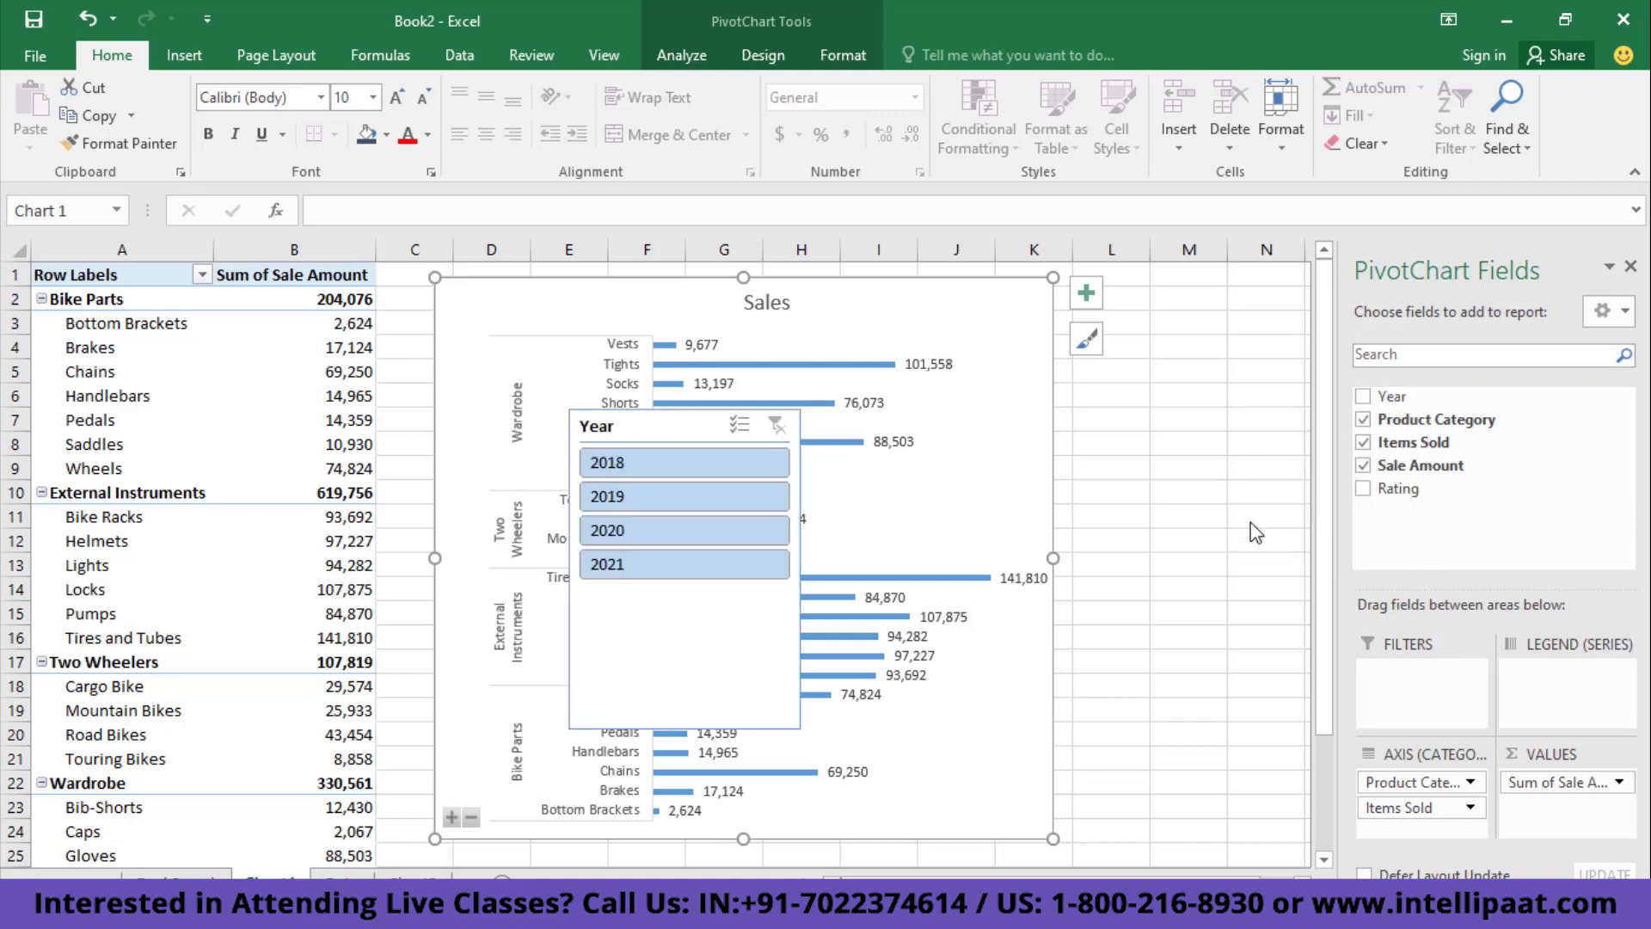
{"action": "left_click_drag", "start_coordinate": [667, 418], "coordinate": [1162, 406]}
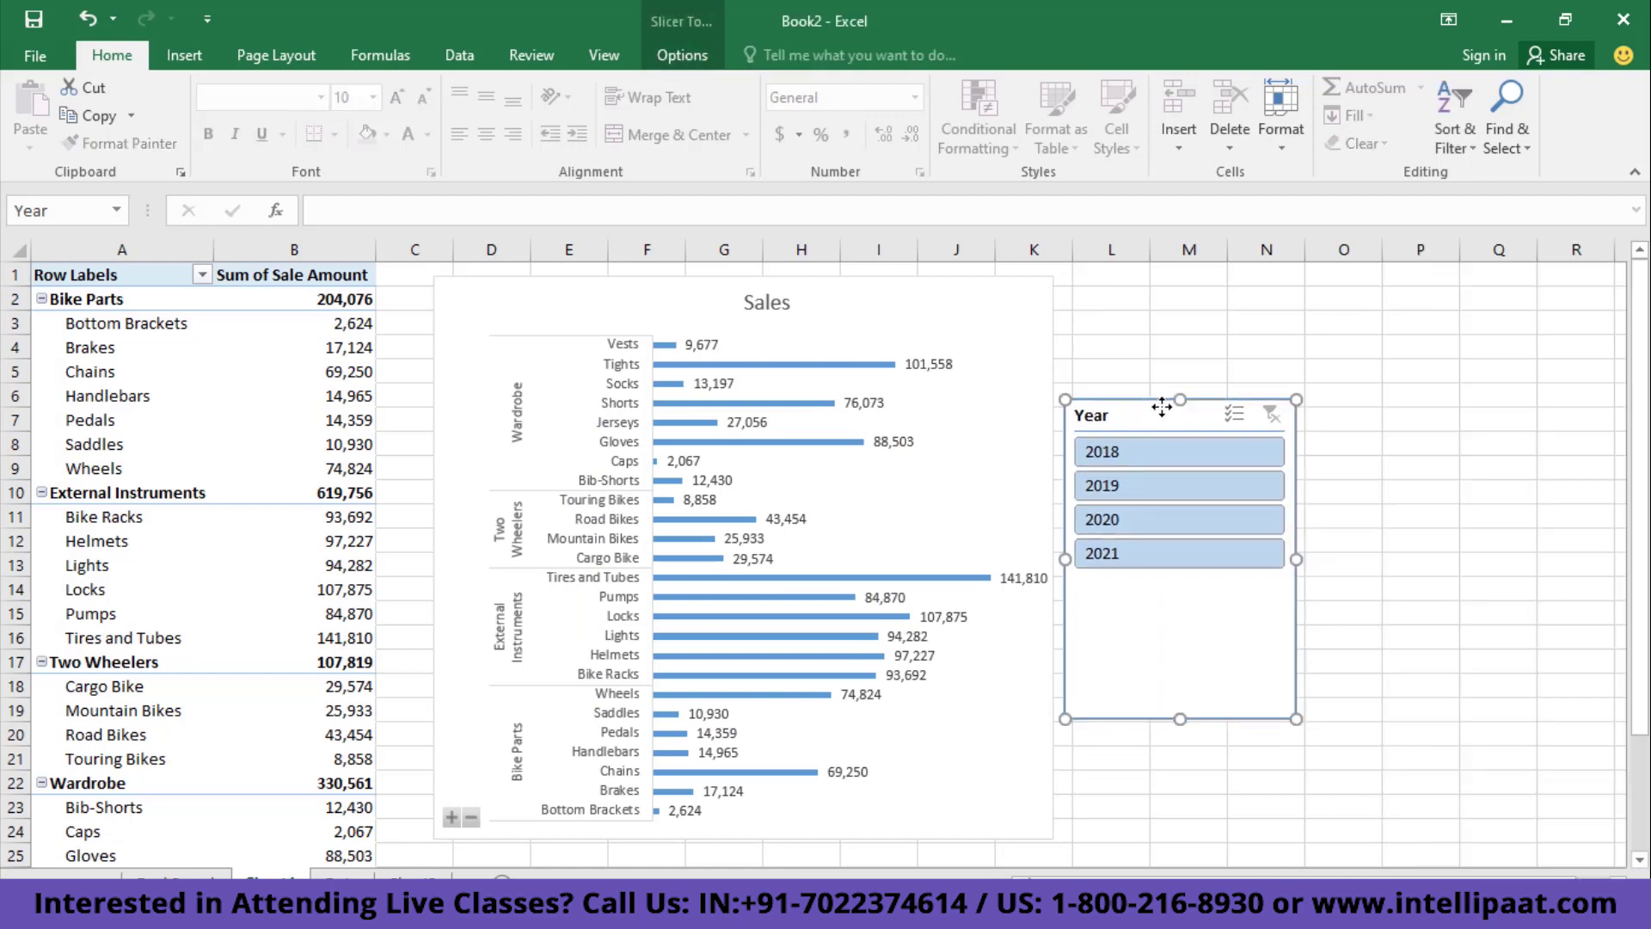
- Filter the PivotChart with the Year slicer by 2018, 2019, 2020 and finally 2021
{"action": "left_click", "coordinate": [1132, 465]}
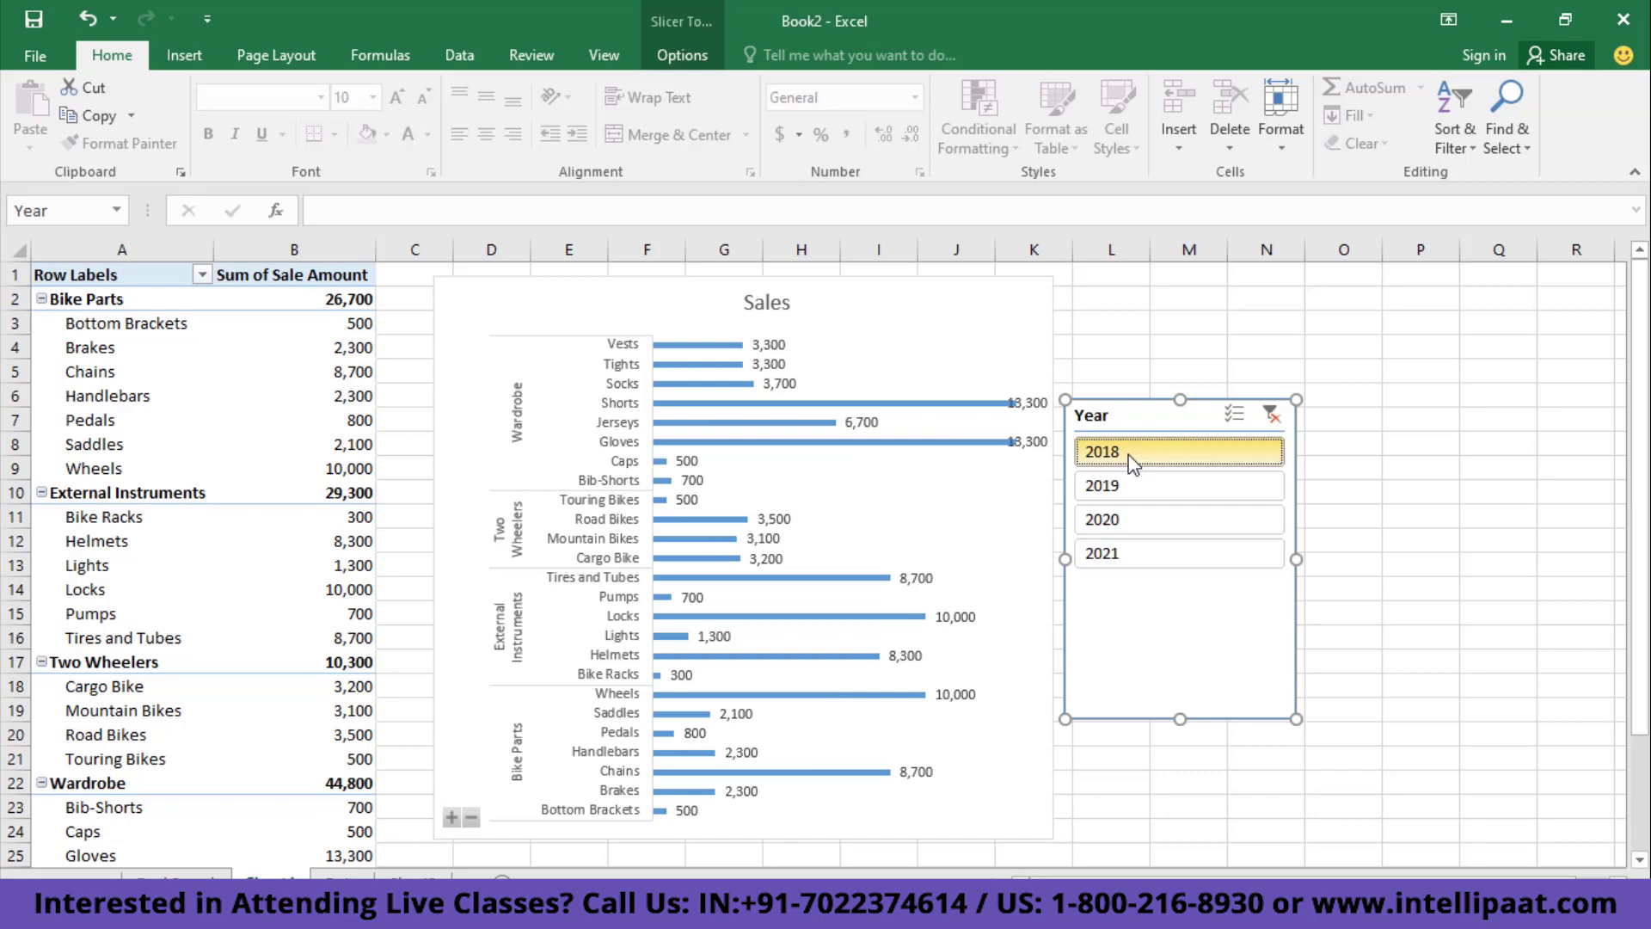
{"action": "left_click", "coordinate": [1140, 496]}
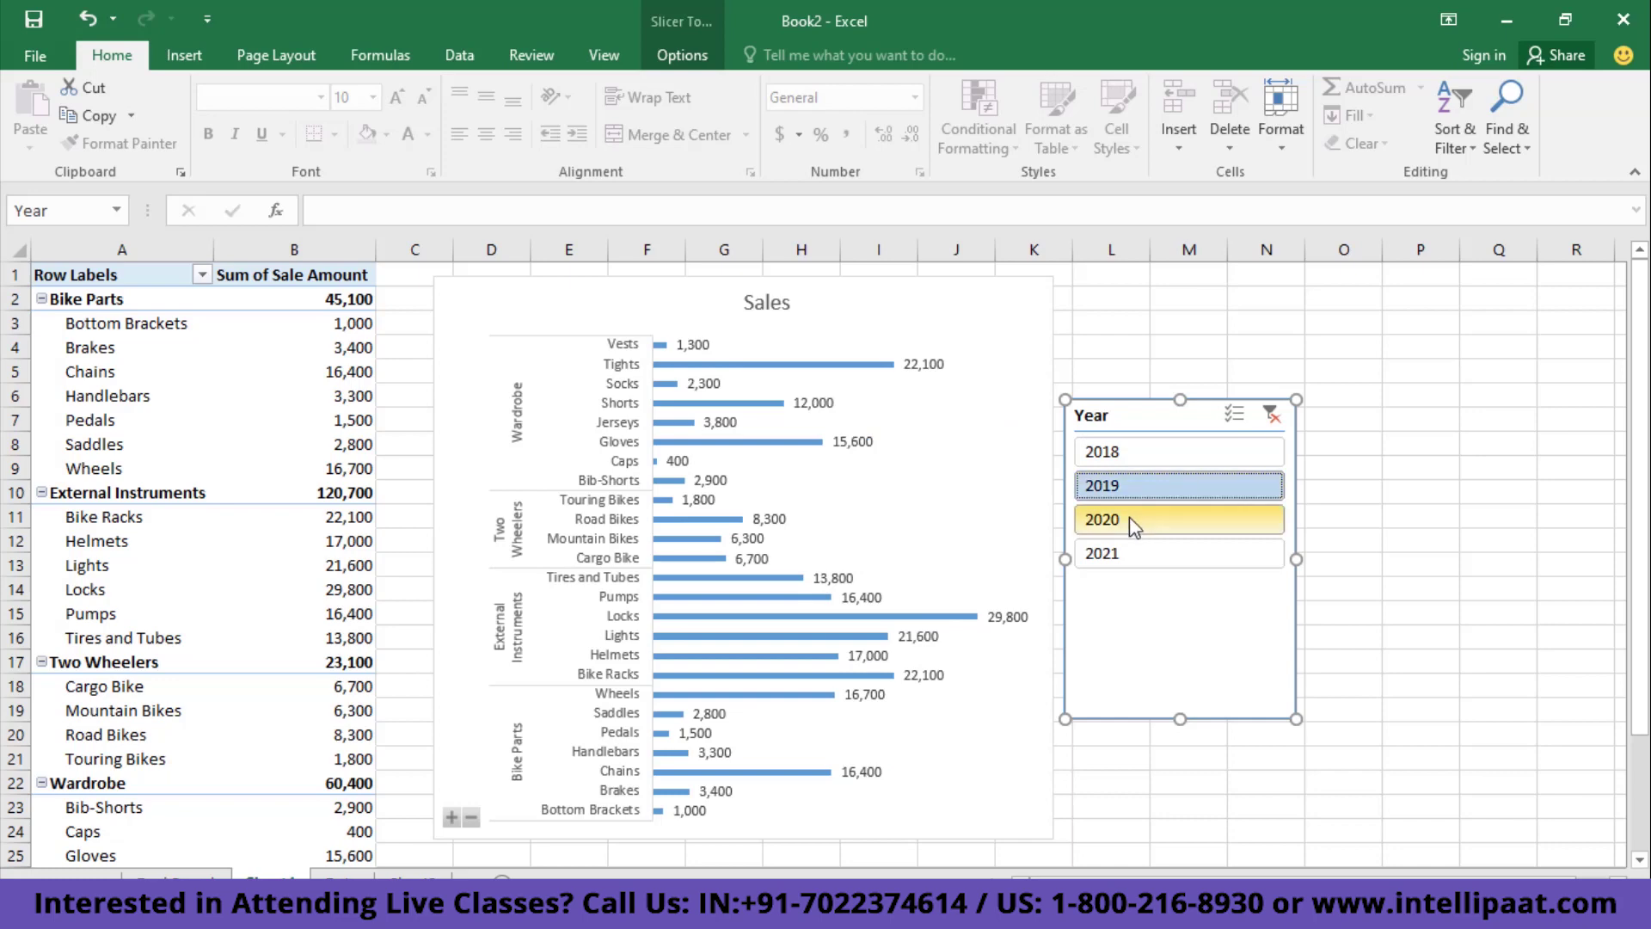
{"action": "left_click", "coordinate": [1131, 520]}
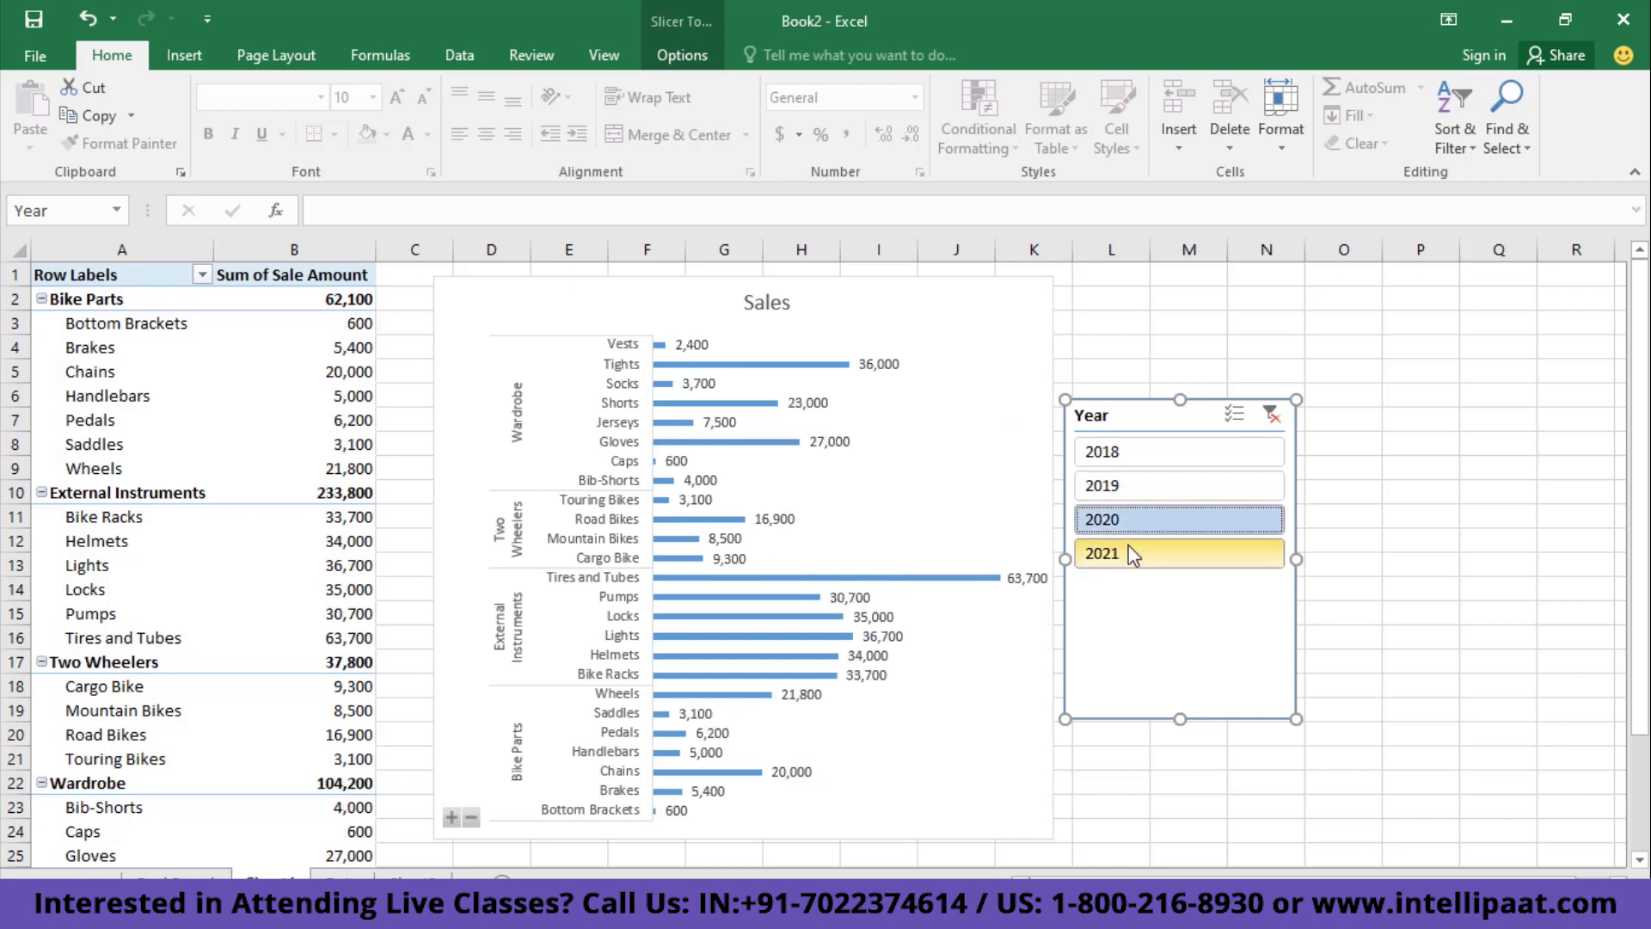
{"action": "left_click", "coordinate": [1131, 554]}
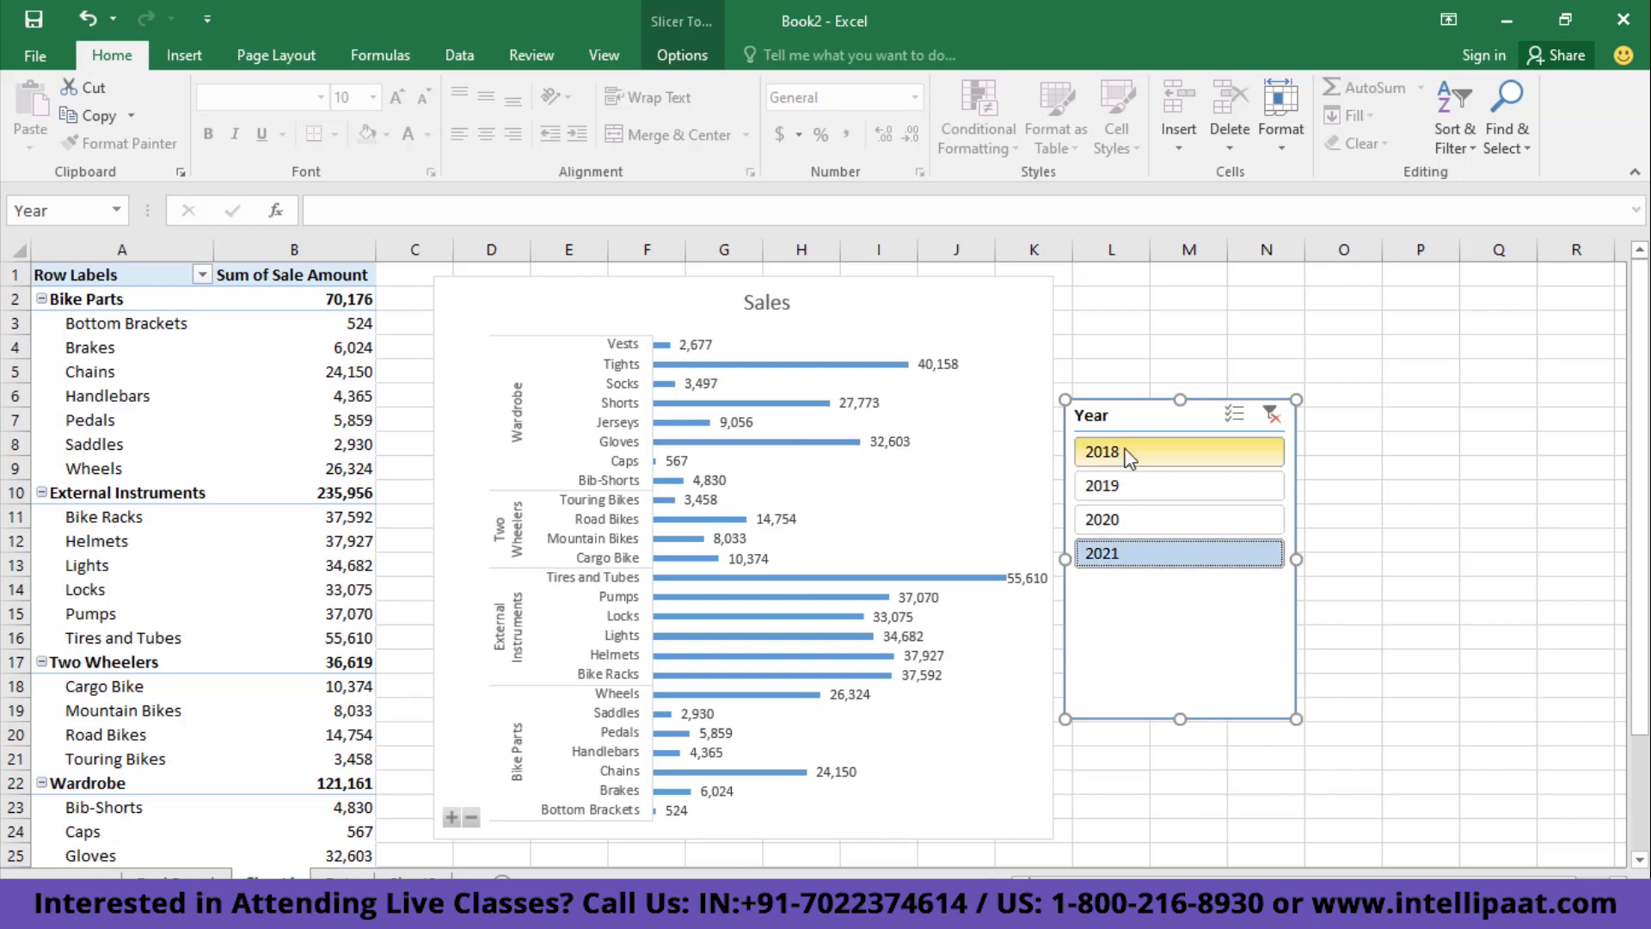
- Apply the first blue style of the Dark group to the Year slicer and turn off its header
{"action": "left_click", "coordinate": [686, 54]}
{"action": "left_click", "coordinate": [726, 140]}
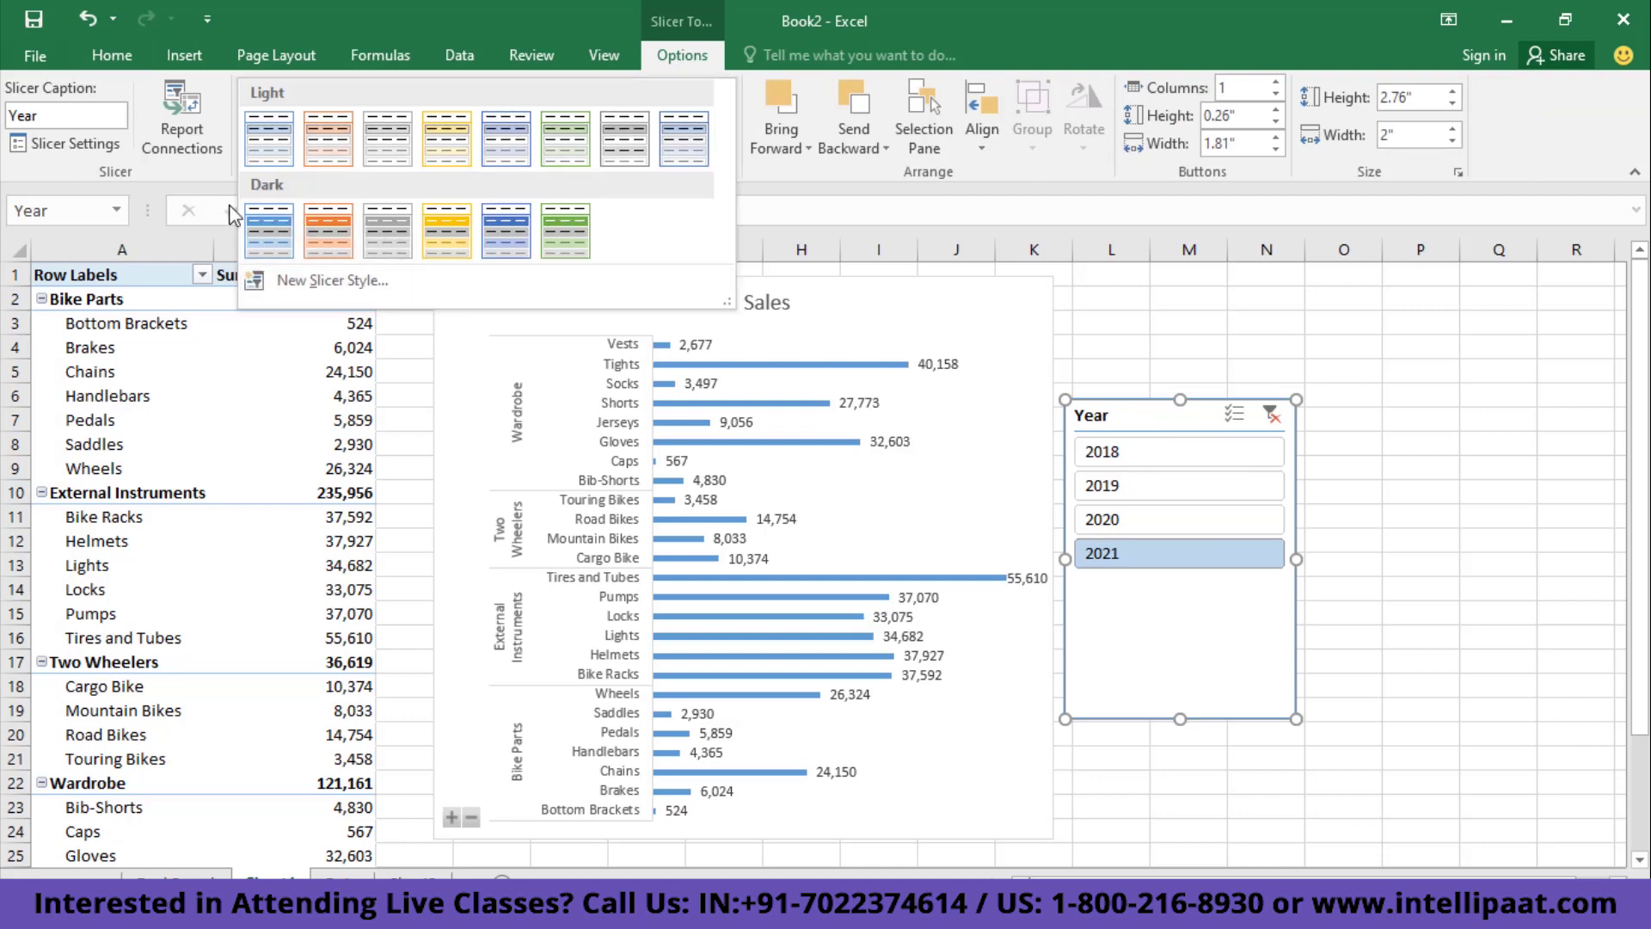
{"action": "left_click", "coordinate": [259, 235]}
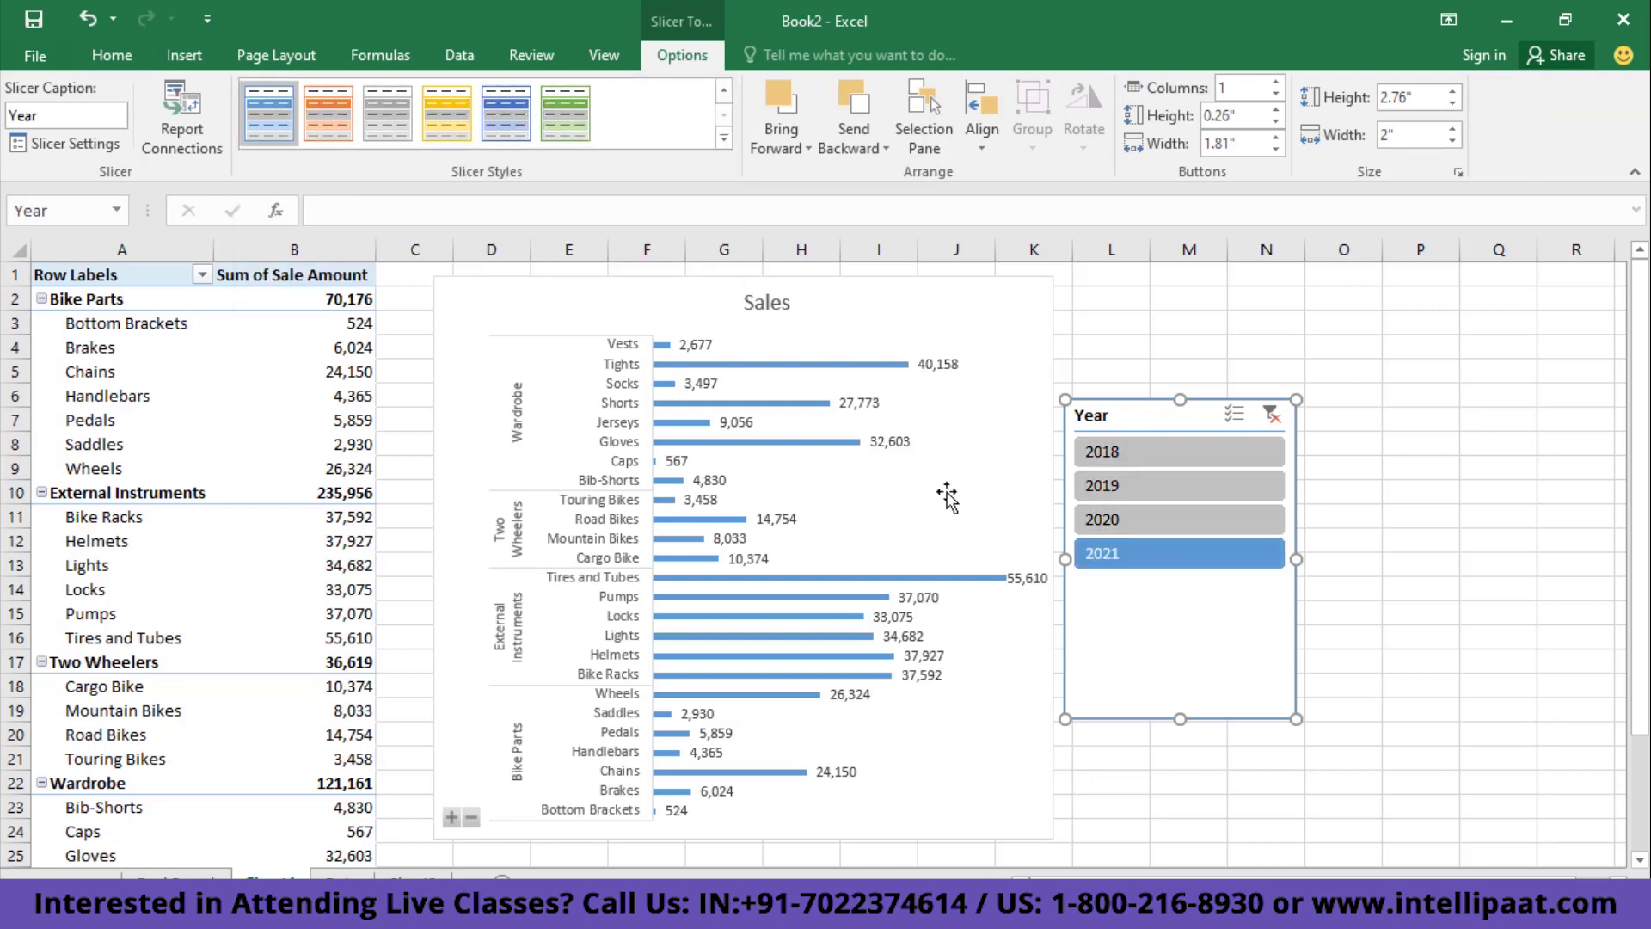
{"action": "right_click", "coordinate": [1117, 414]}
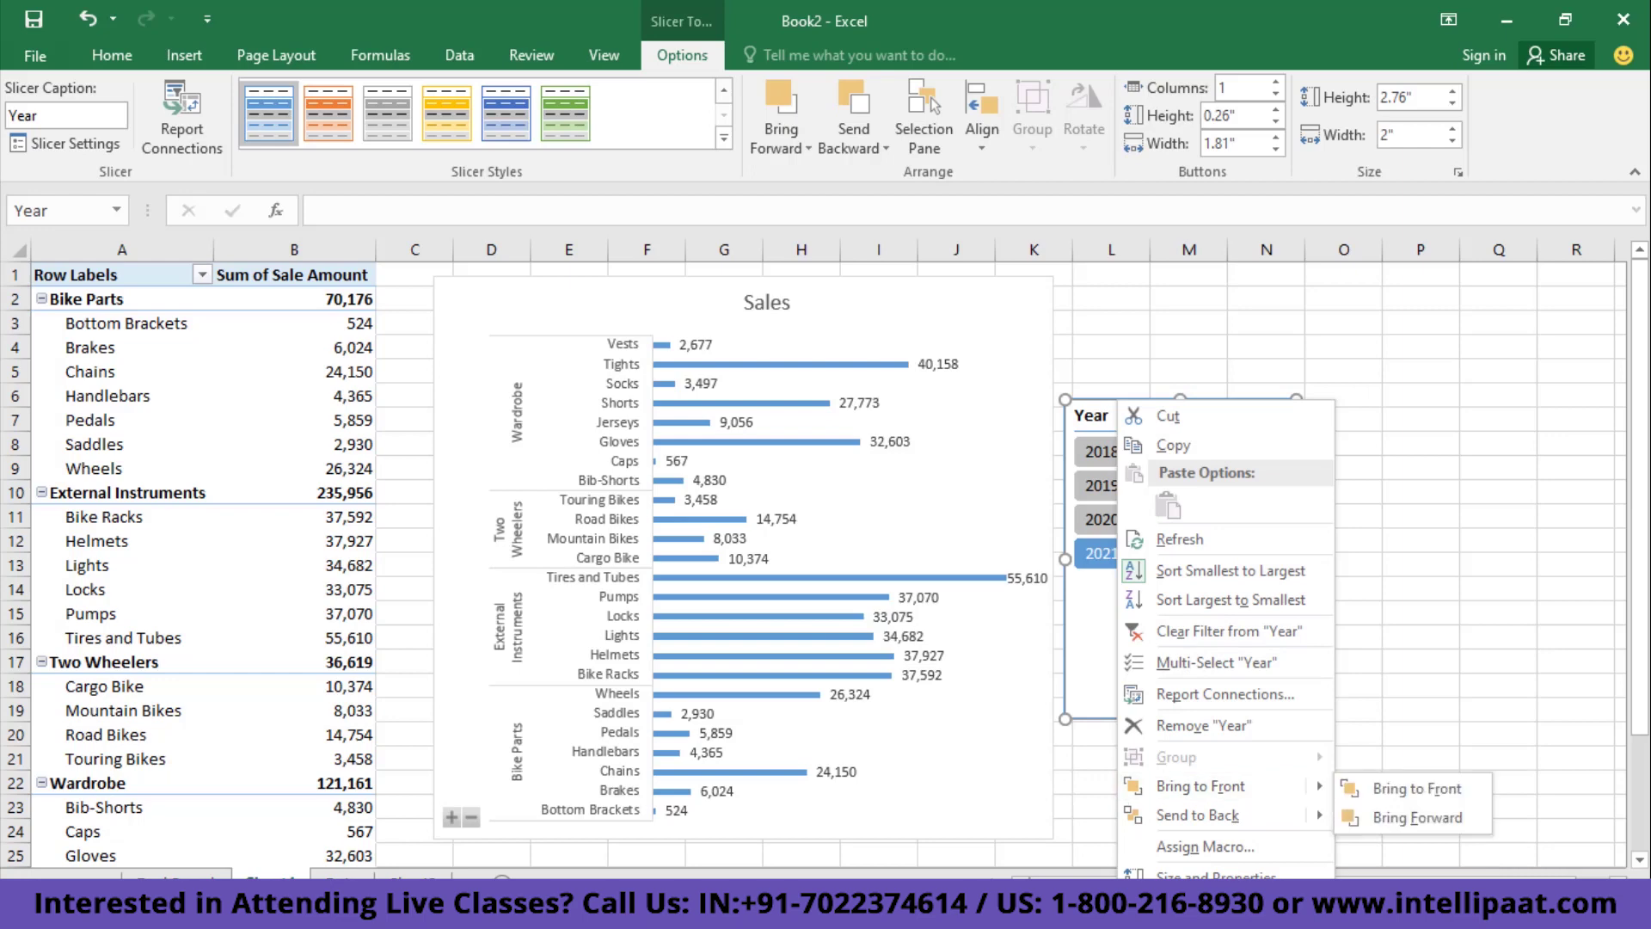
{"action": "left_click", "coordinate": [1221, 905]}
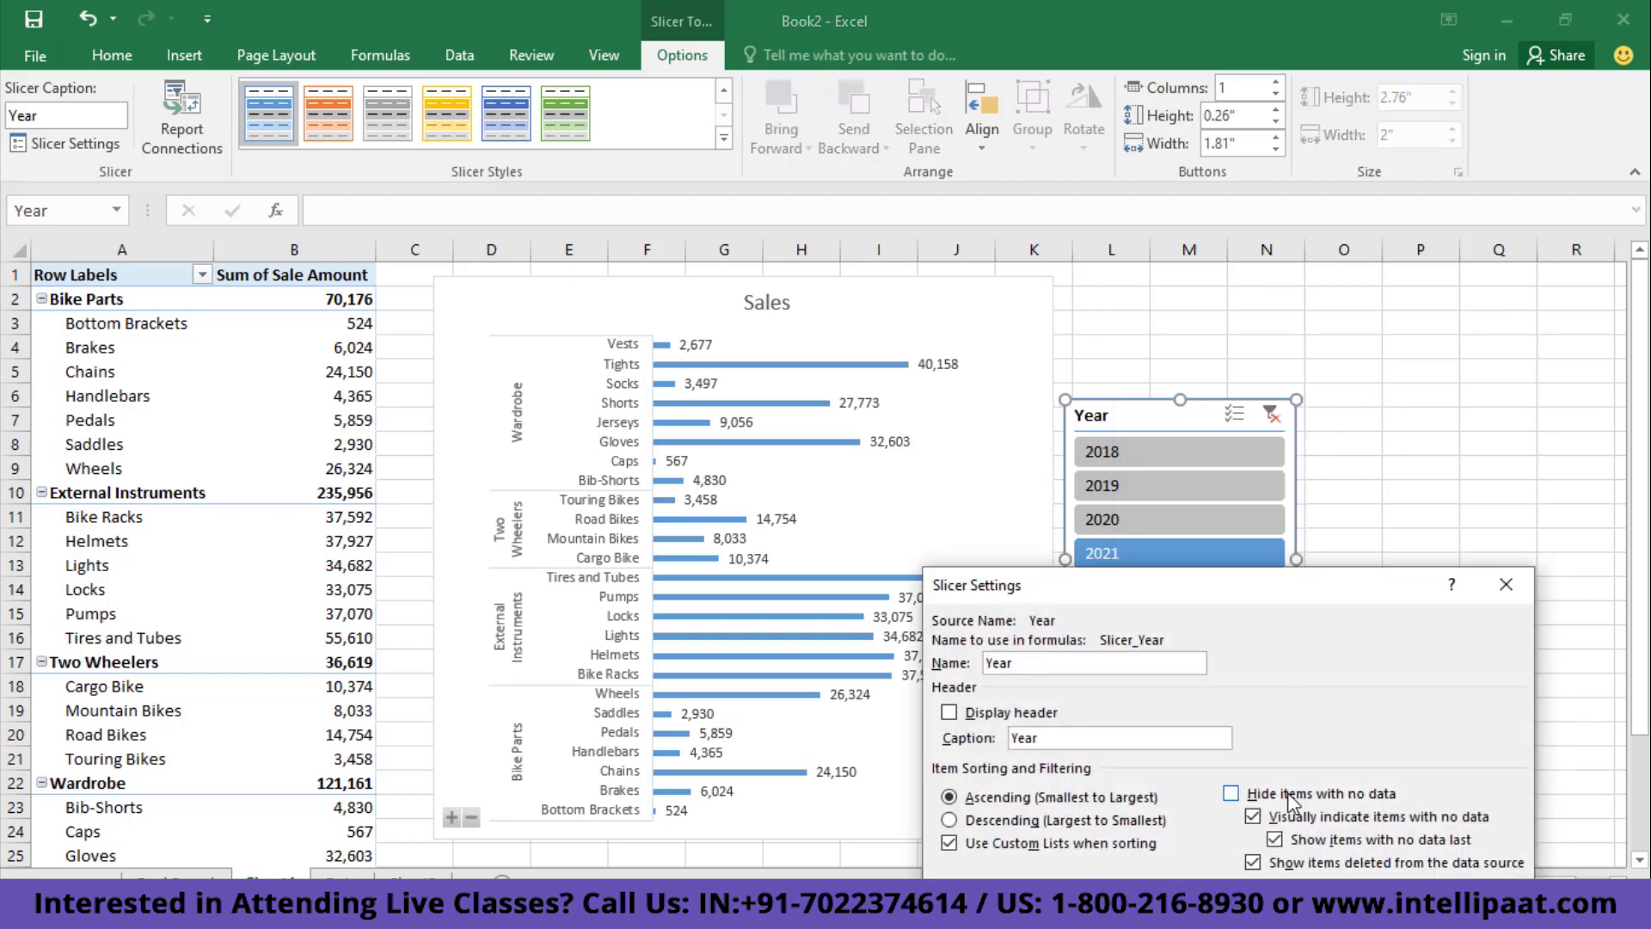
{"action": "key", "text": "Return"}
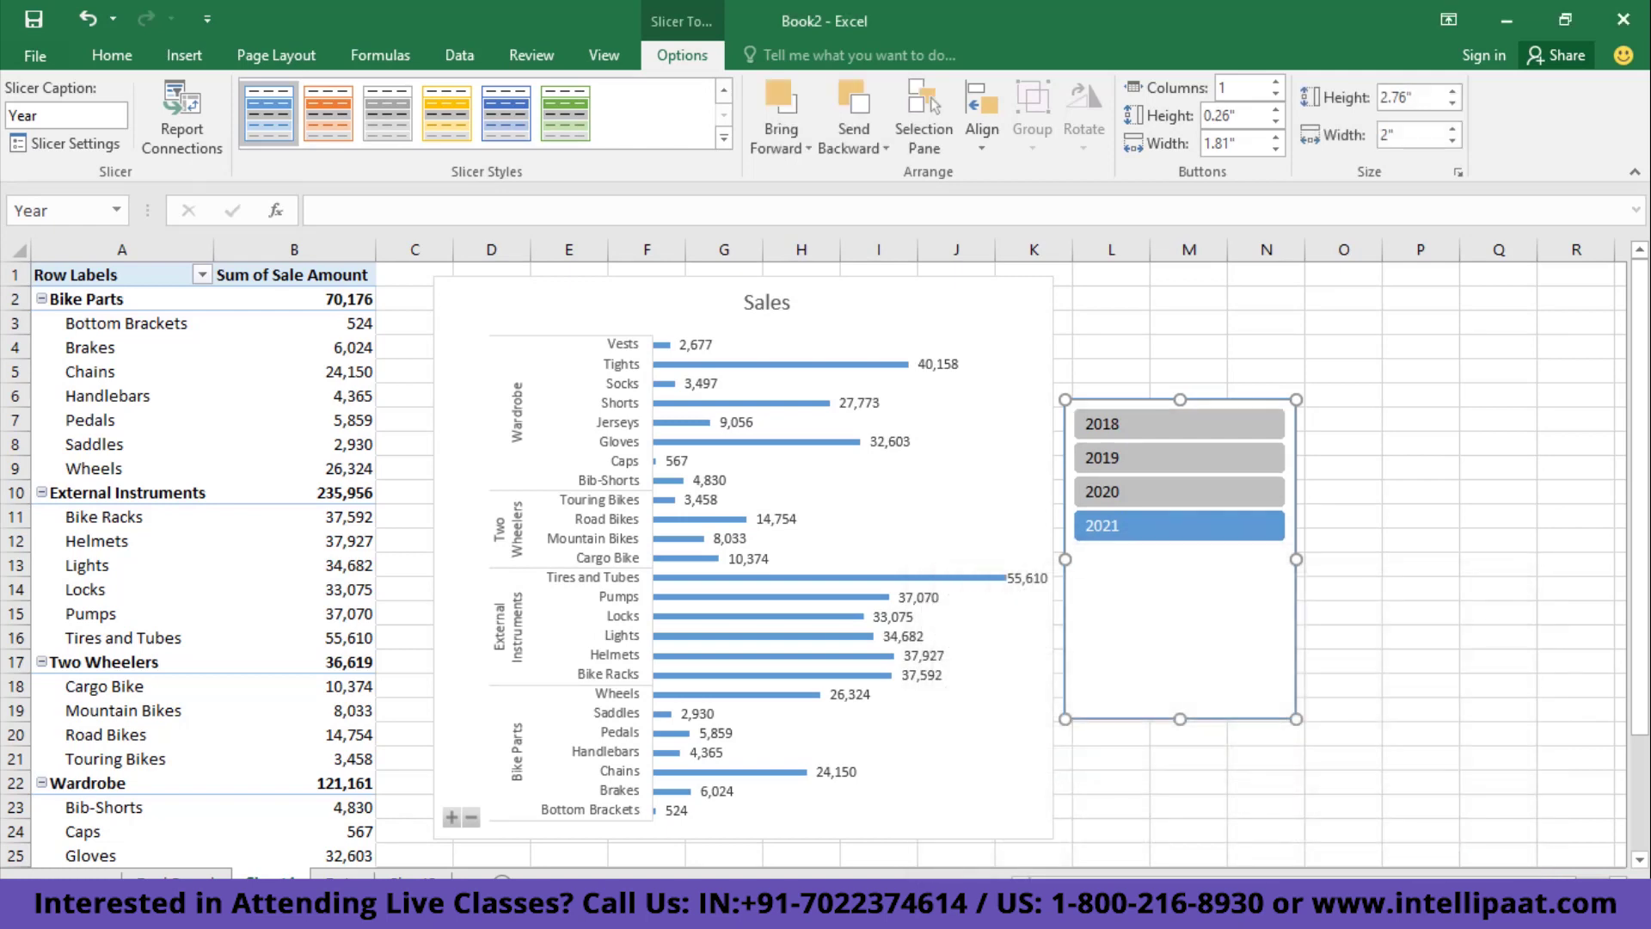
- Shrink the Year slicer around its year buttons to about 1.28 in high and 1.37 in wide
{"action": "left_click_drag", "start_coordinate": [1183, 719], "coordinate": [1175, 567]}
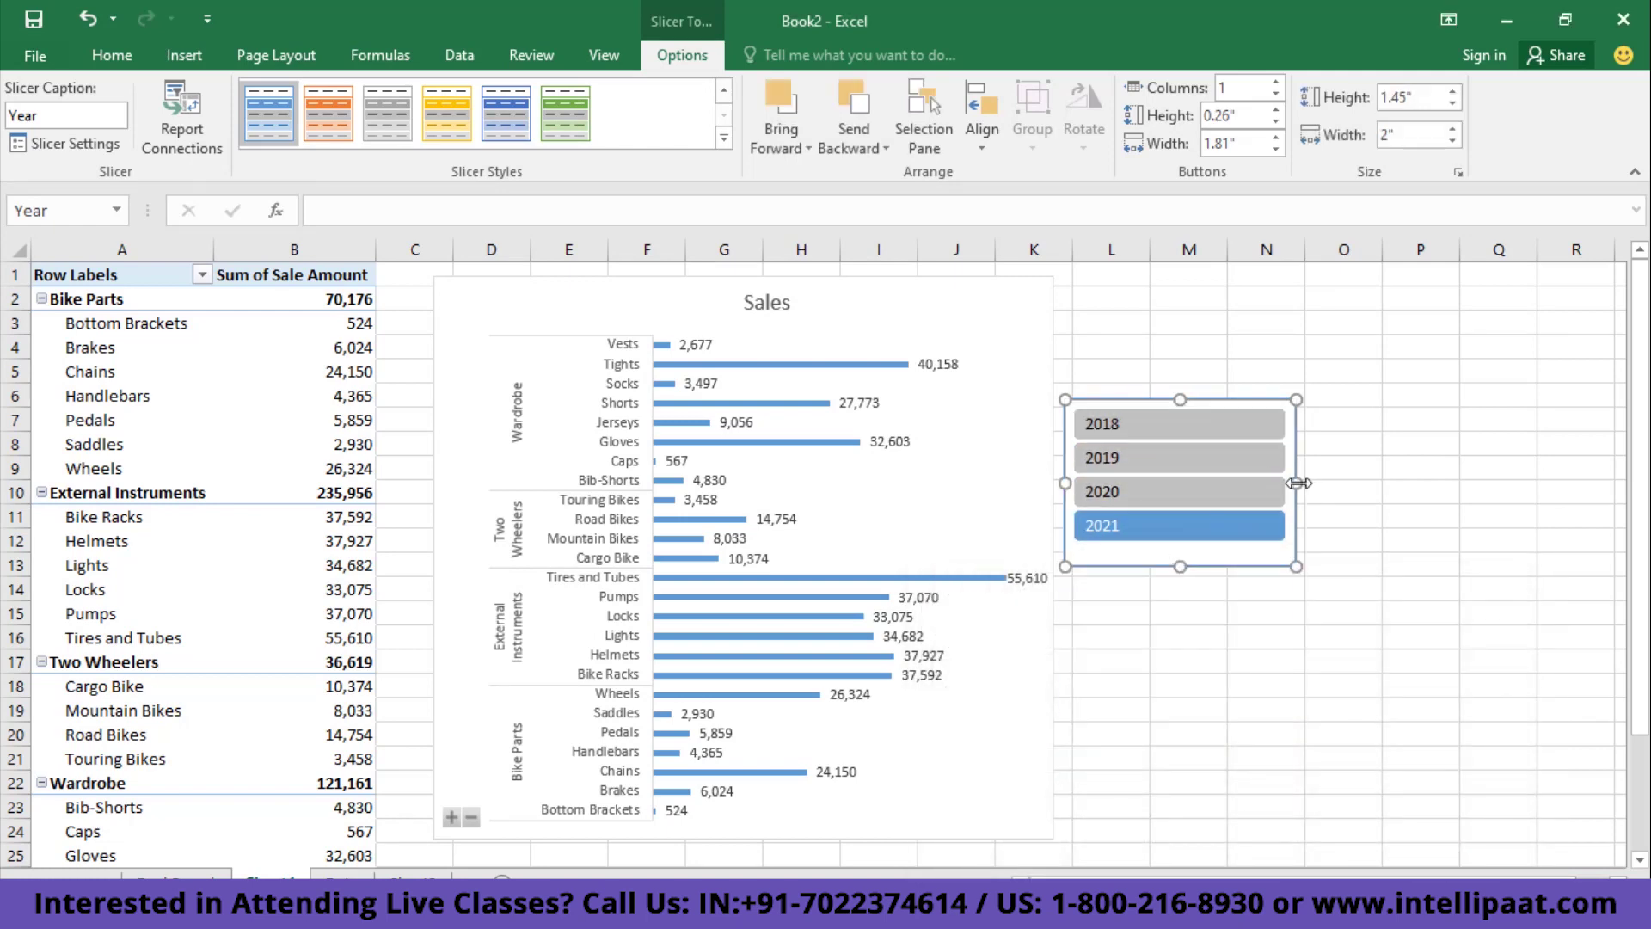
{"action": "left_click_drag", "start_coordinate": [1297, 482], "coordinate": [1222, 482]}
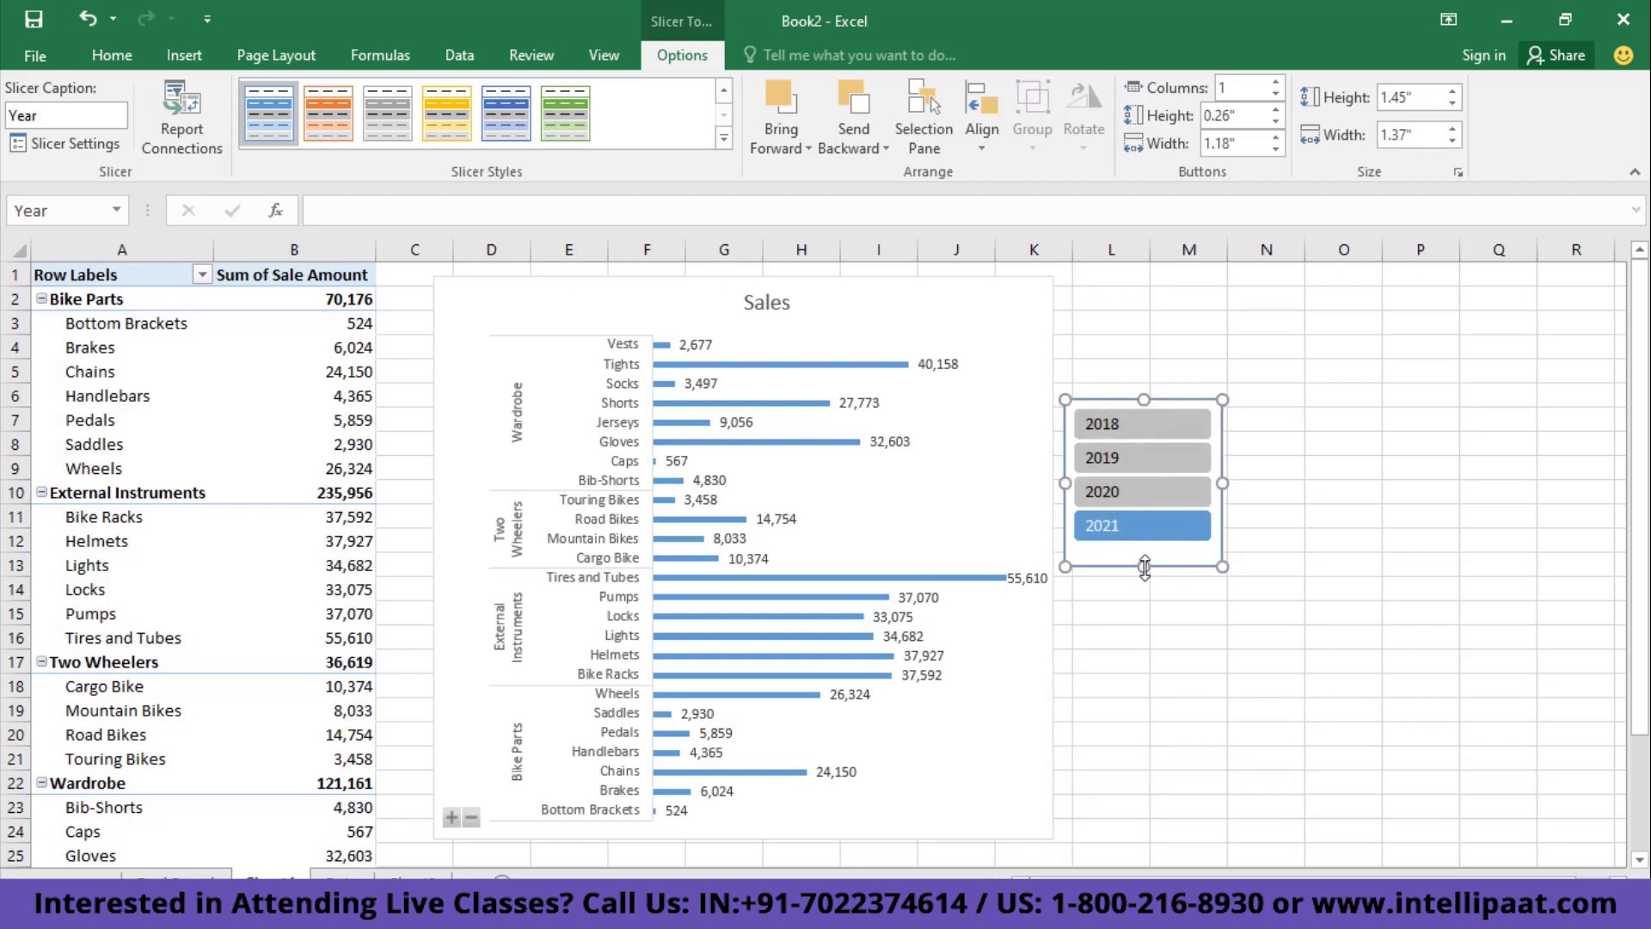
{"action": "left_click_drag", "start_coordinate": [1144, 567], "coordinate": [1142, 547]}
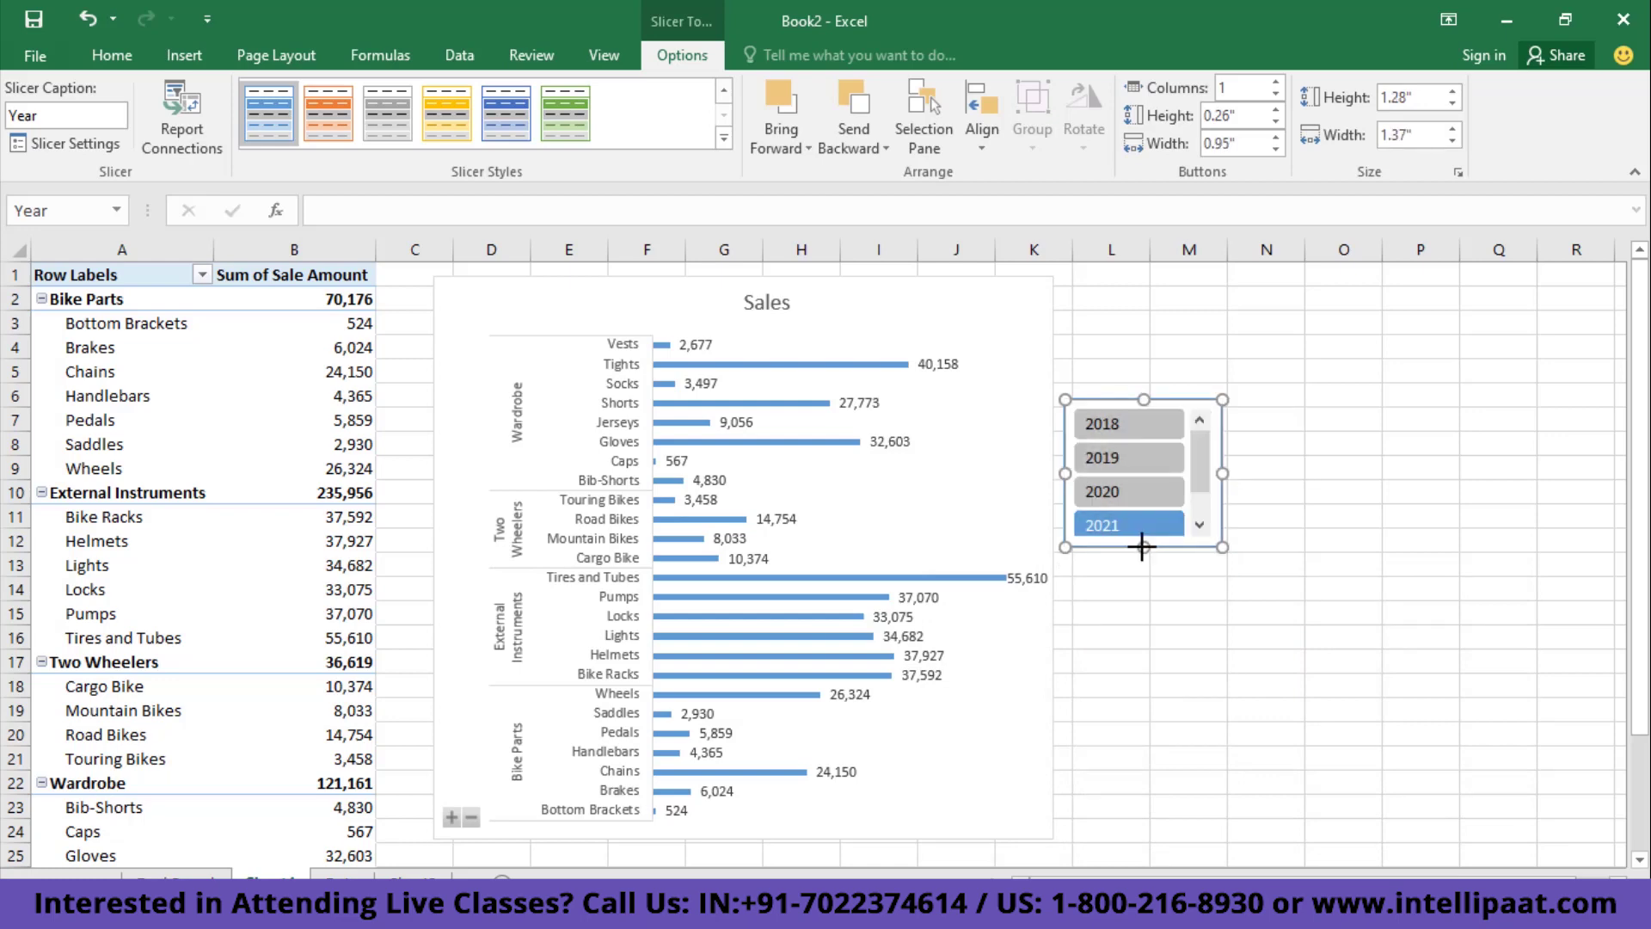
- Make the Sales chart title bold and larger, and place the Year slicer in the upper-right corner of the enlarged chart
{"action": "left_click", "coordinate": [757, 299]}
{"action": "left_click_drag", "start_coordinate": [757, 286], "coordinate": [508, 287]}
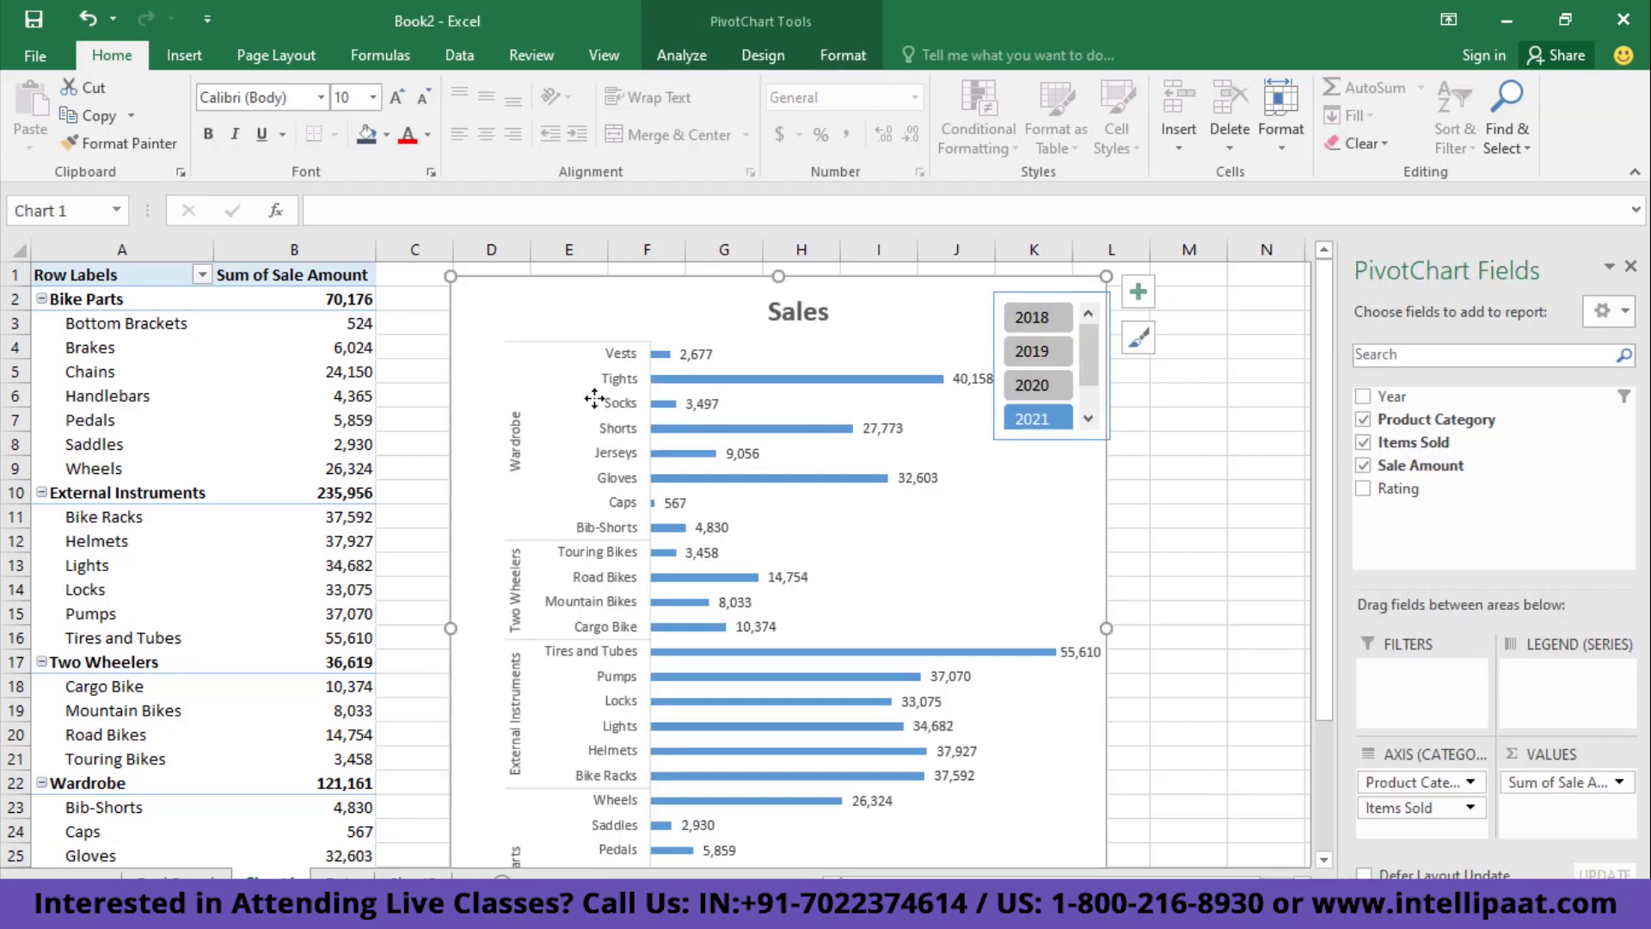
- Set the chart's vertical category axis to list its categories in reverse order
{"action": "left_click", "coordinate": [618, 429]}
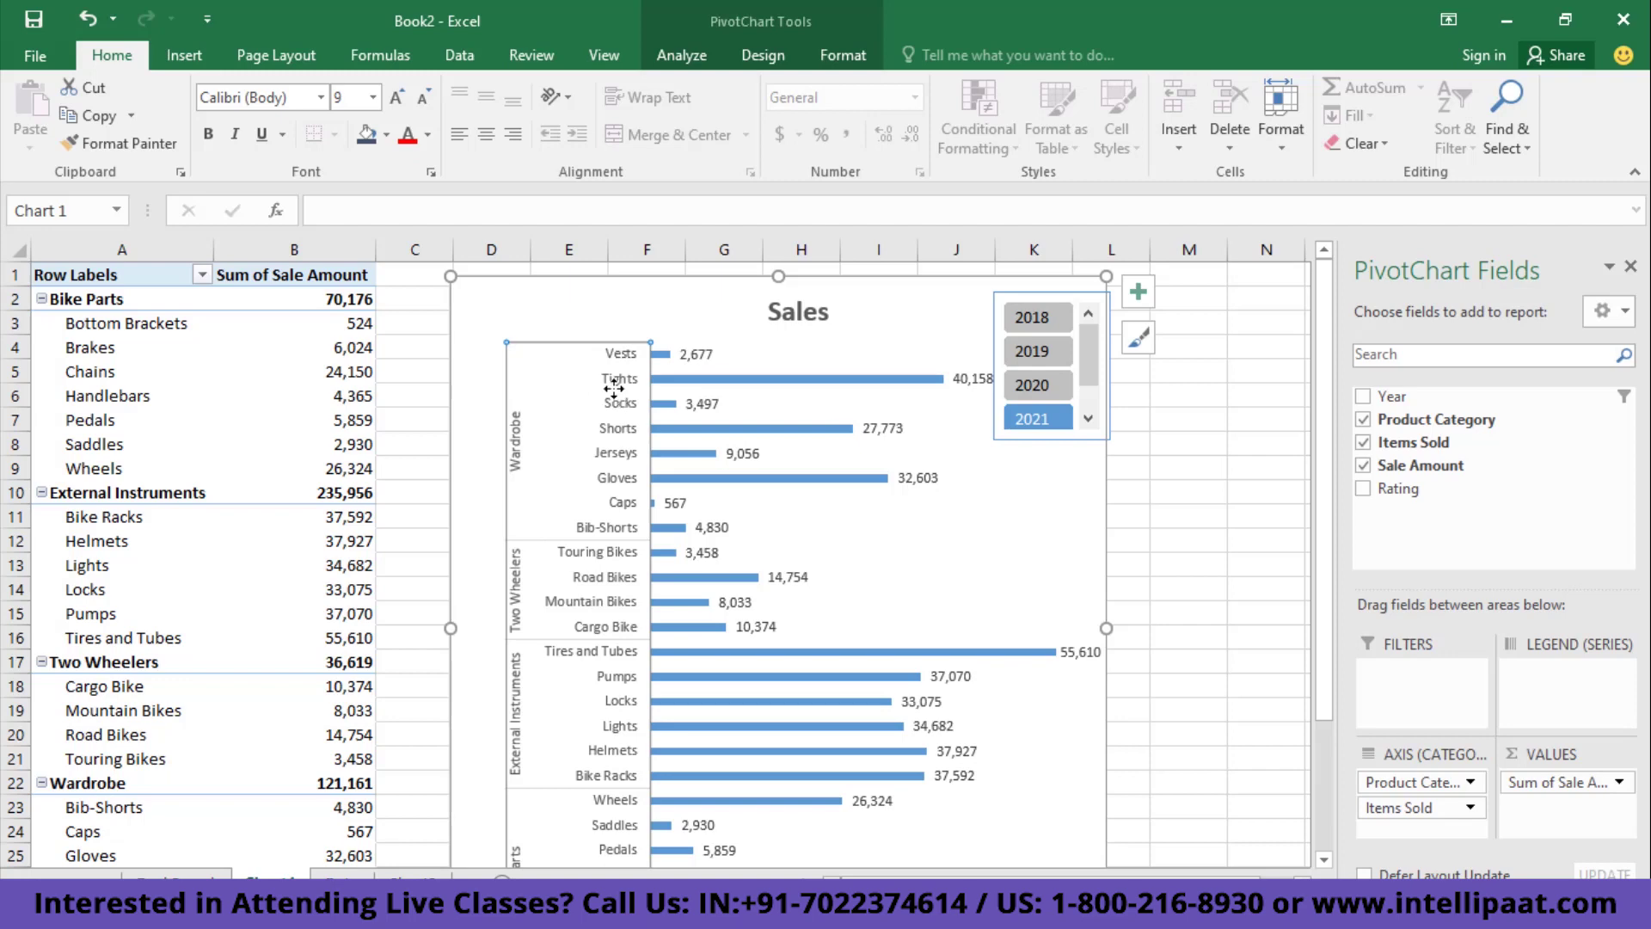
{"action": "right_click", "coordinate": [614, 391]}
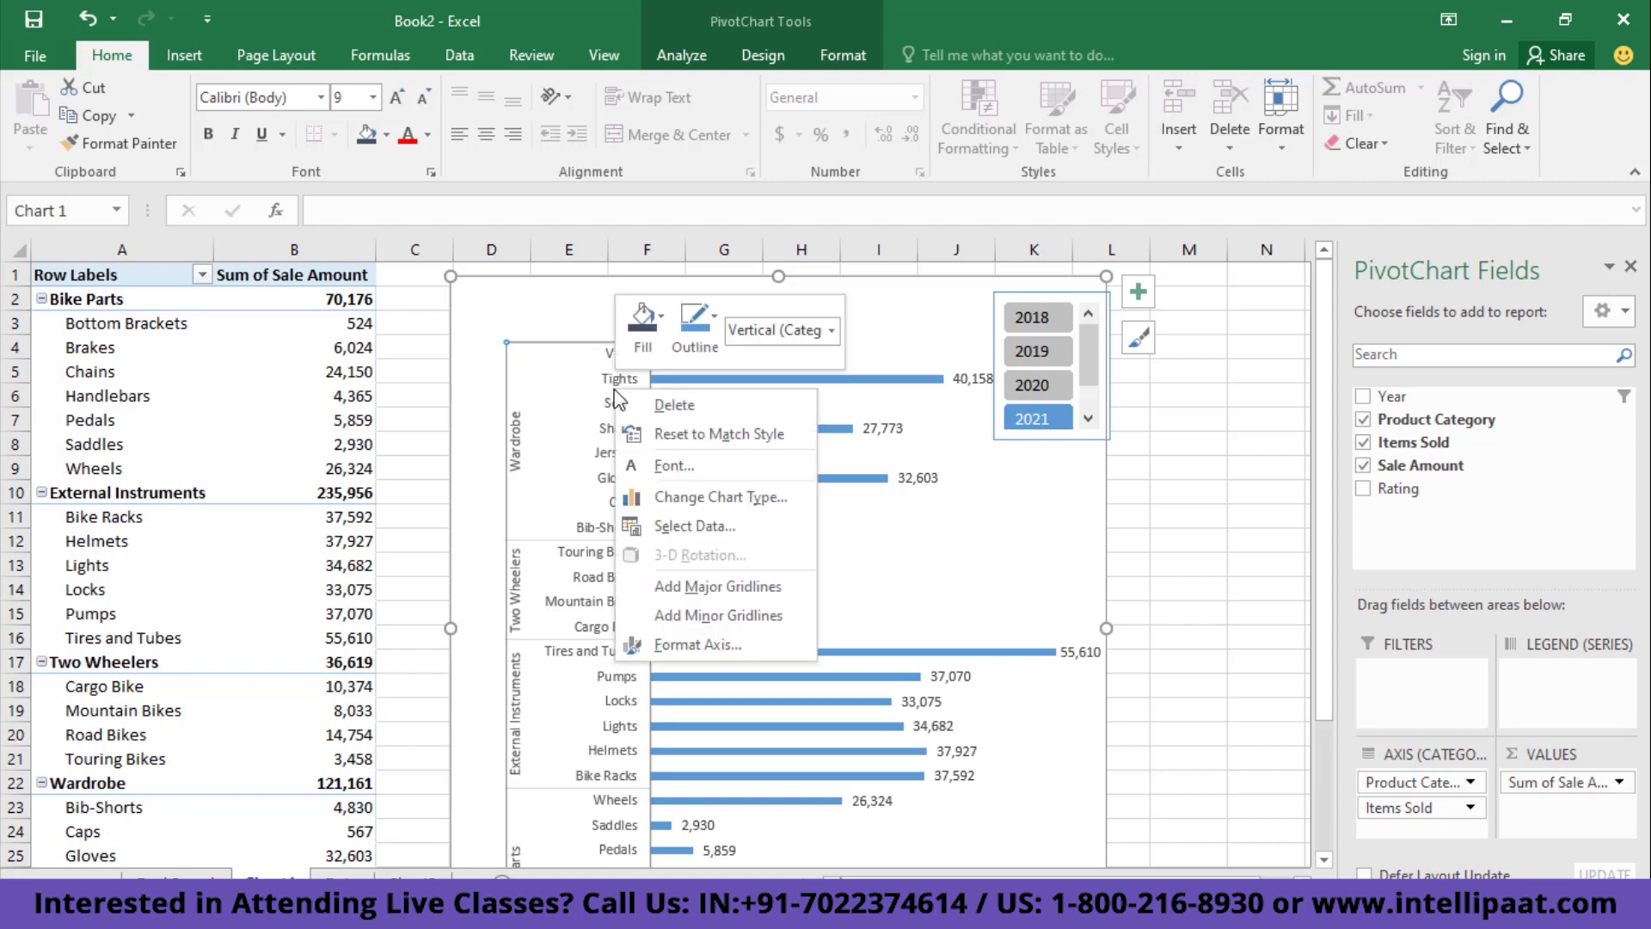
{"action": "key", "text": "Escape"}
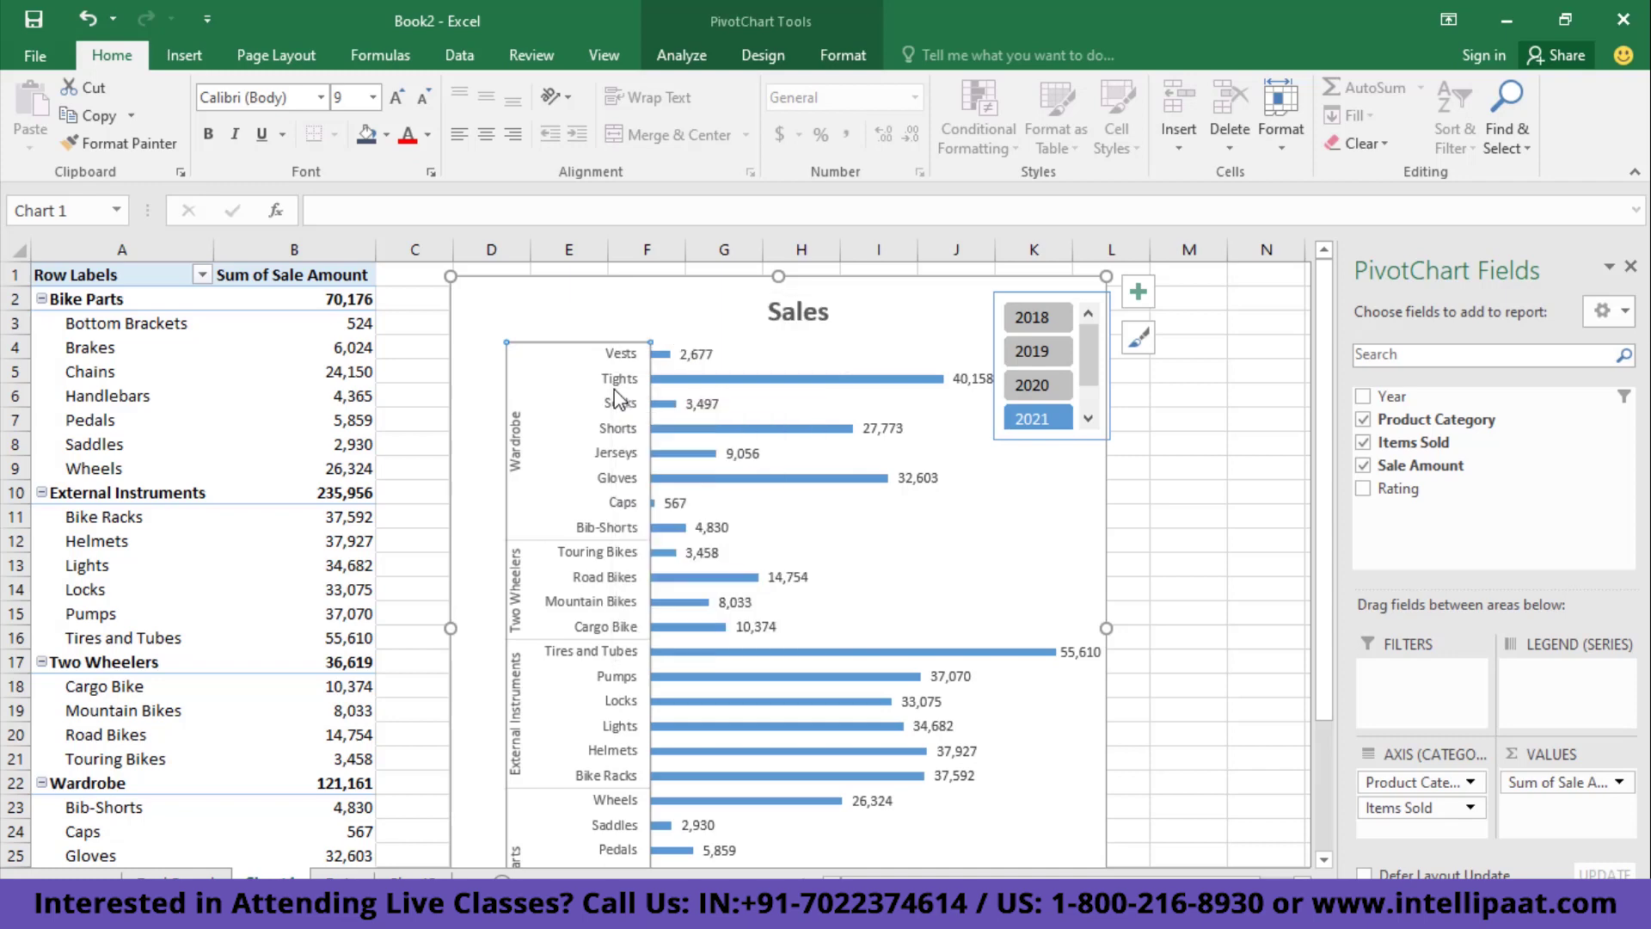
{"action": "double_click", "coordinate": [615, 397]}
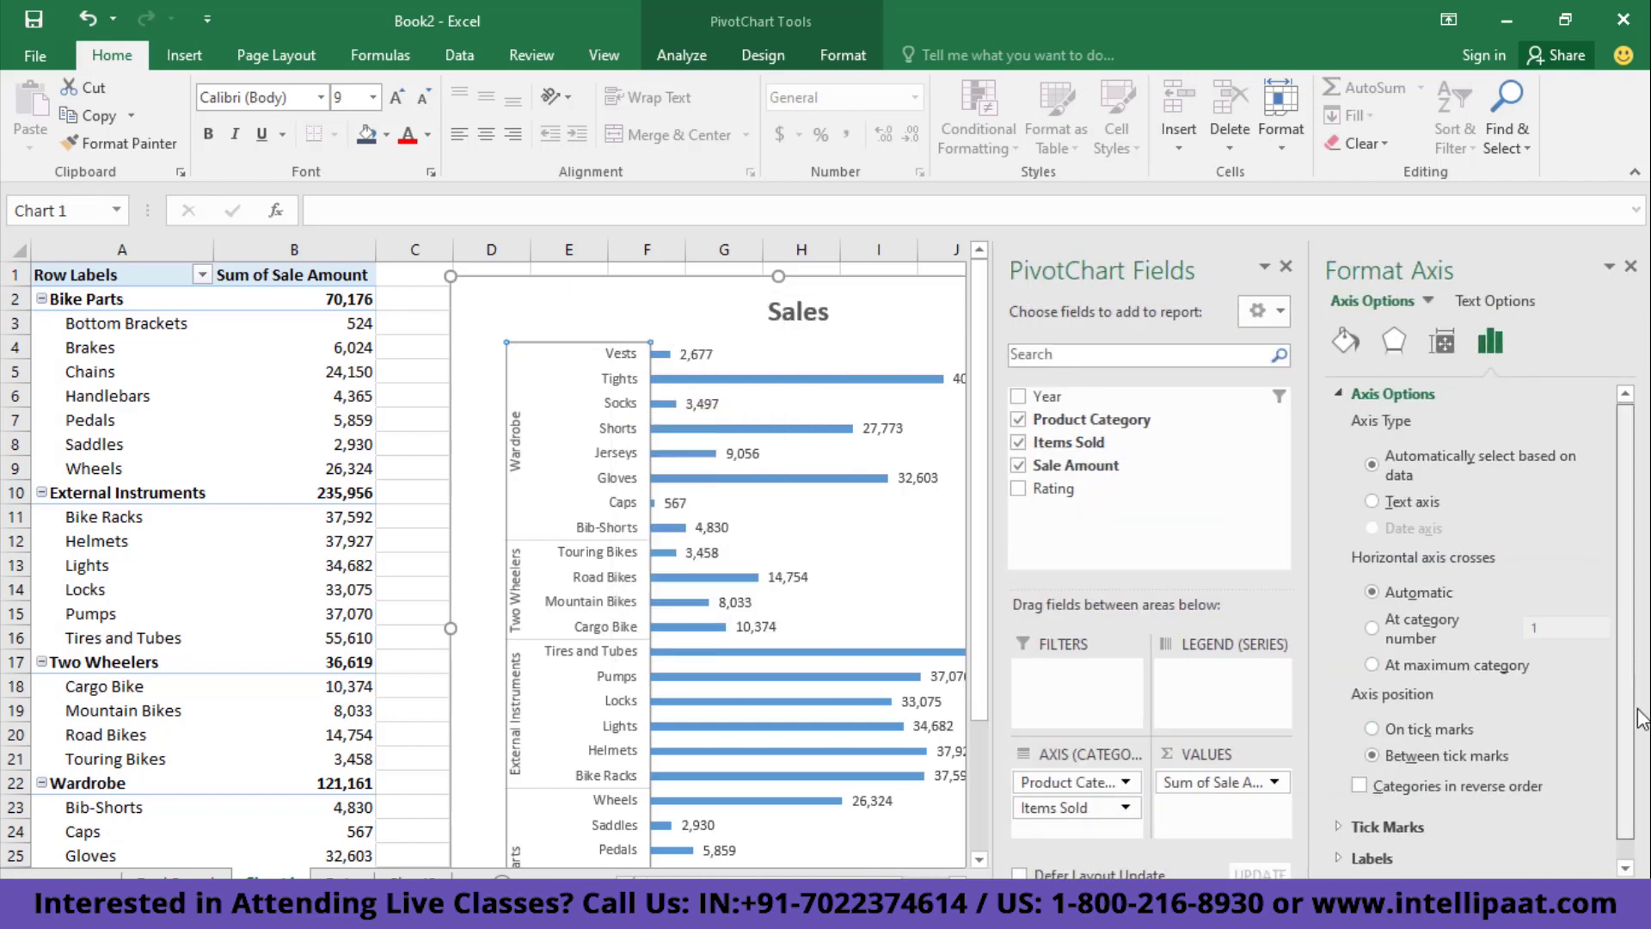
{"action": "scroll", "coordinate": [1416, 757], "scroll_direction": "down", "scroll_amount": 1}
{"action": "left_click", "coordinate": [1359, 764]}
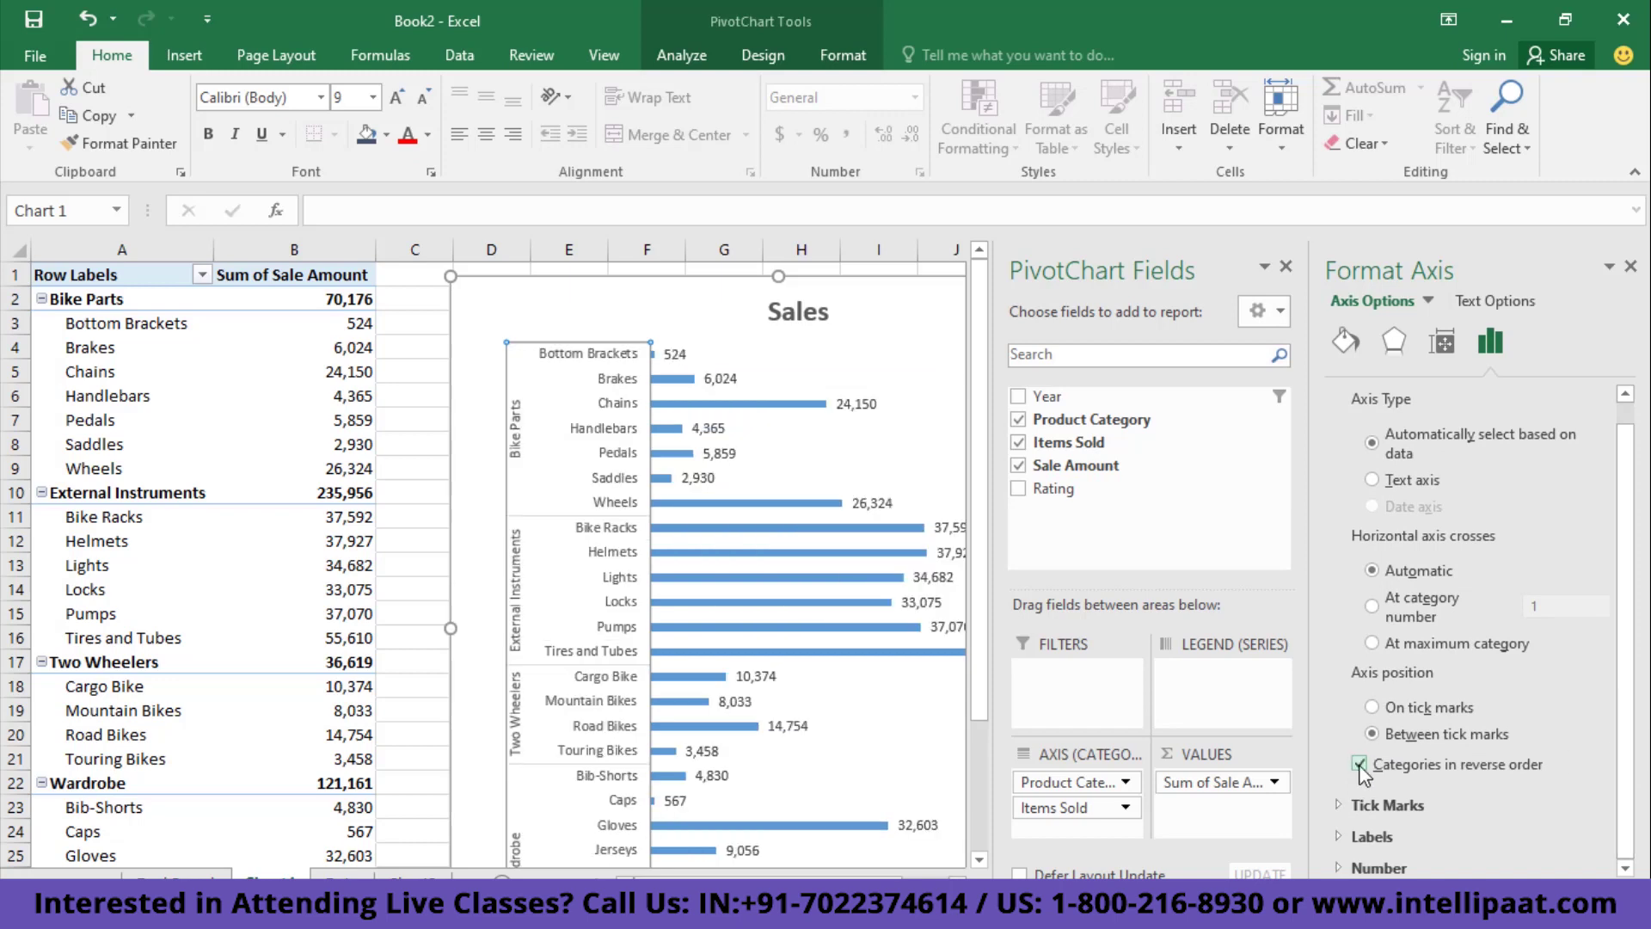
- Thicken the bars of the sales data series by setting its gap width to 70%
{"action": "left_click", "coordinate": [703, 529]}
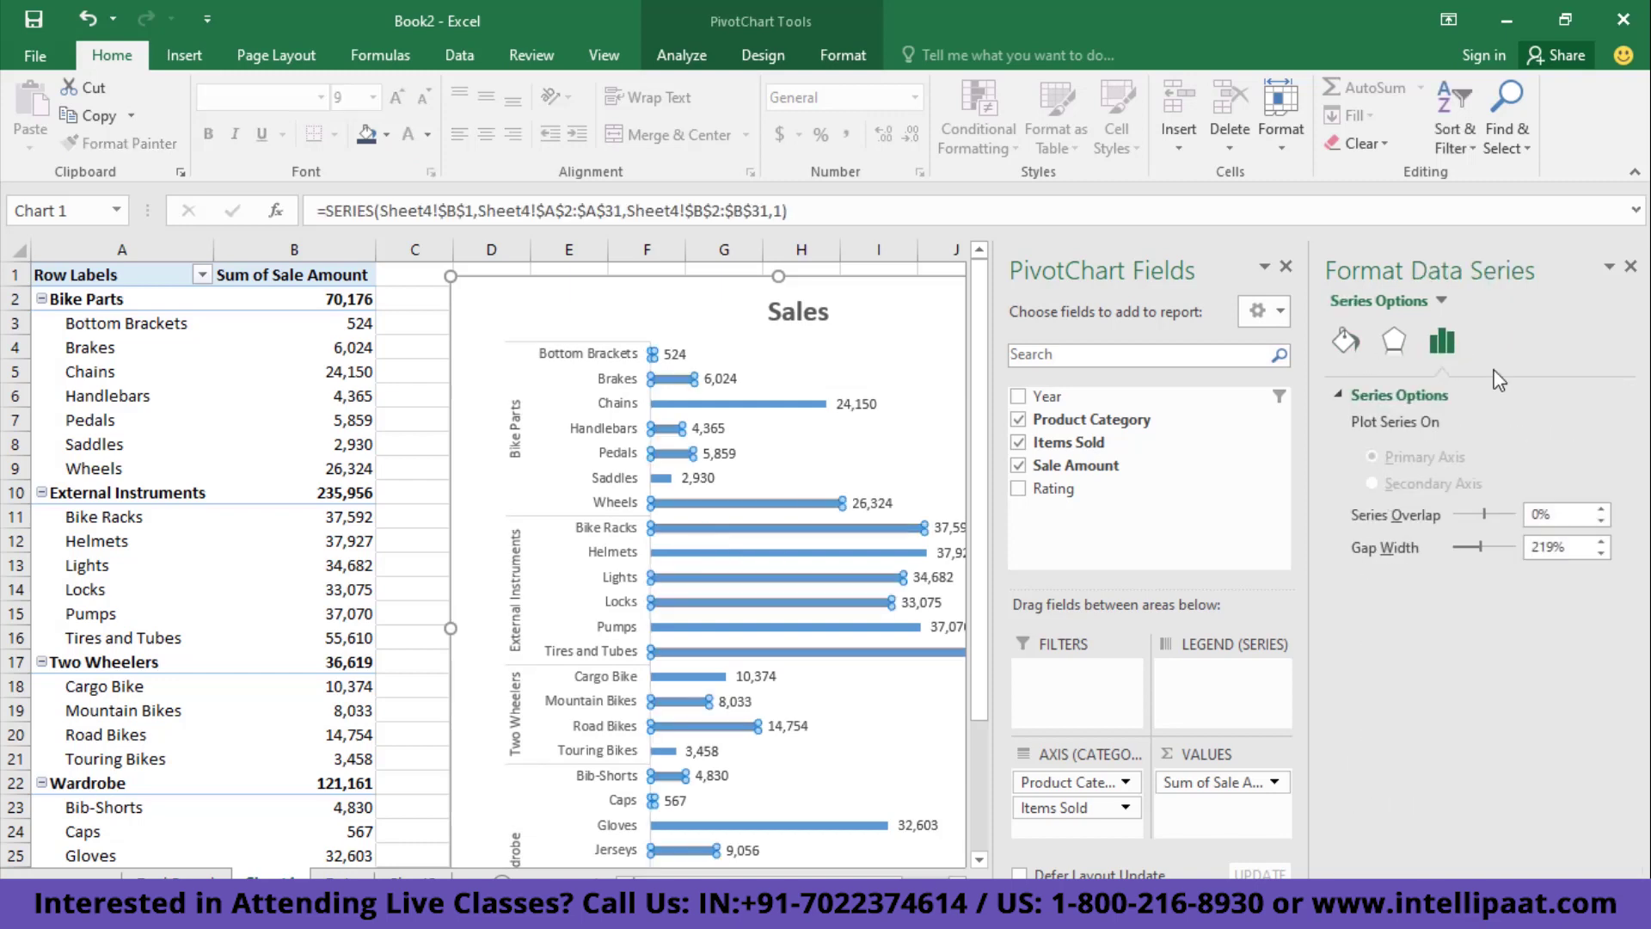
{"action": "left_click", "coordinate": [1565, 544]}
{"action": "type", "text": "70"}
{"action": "key", "text": "Return"}
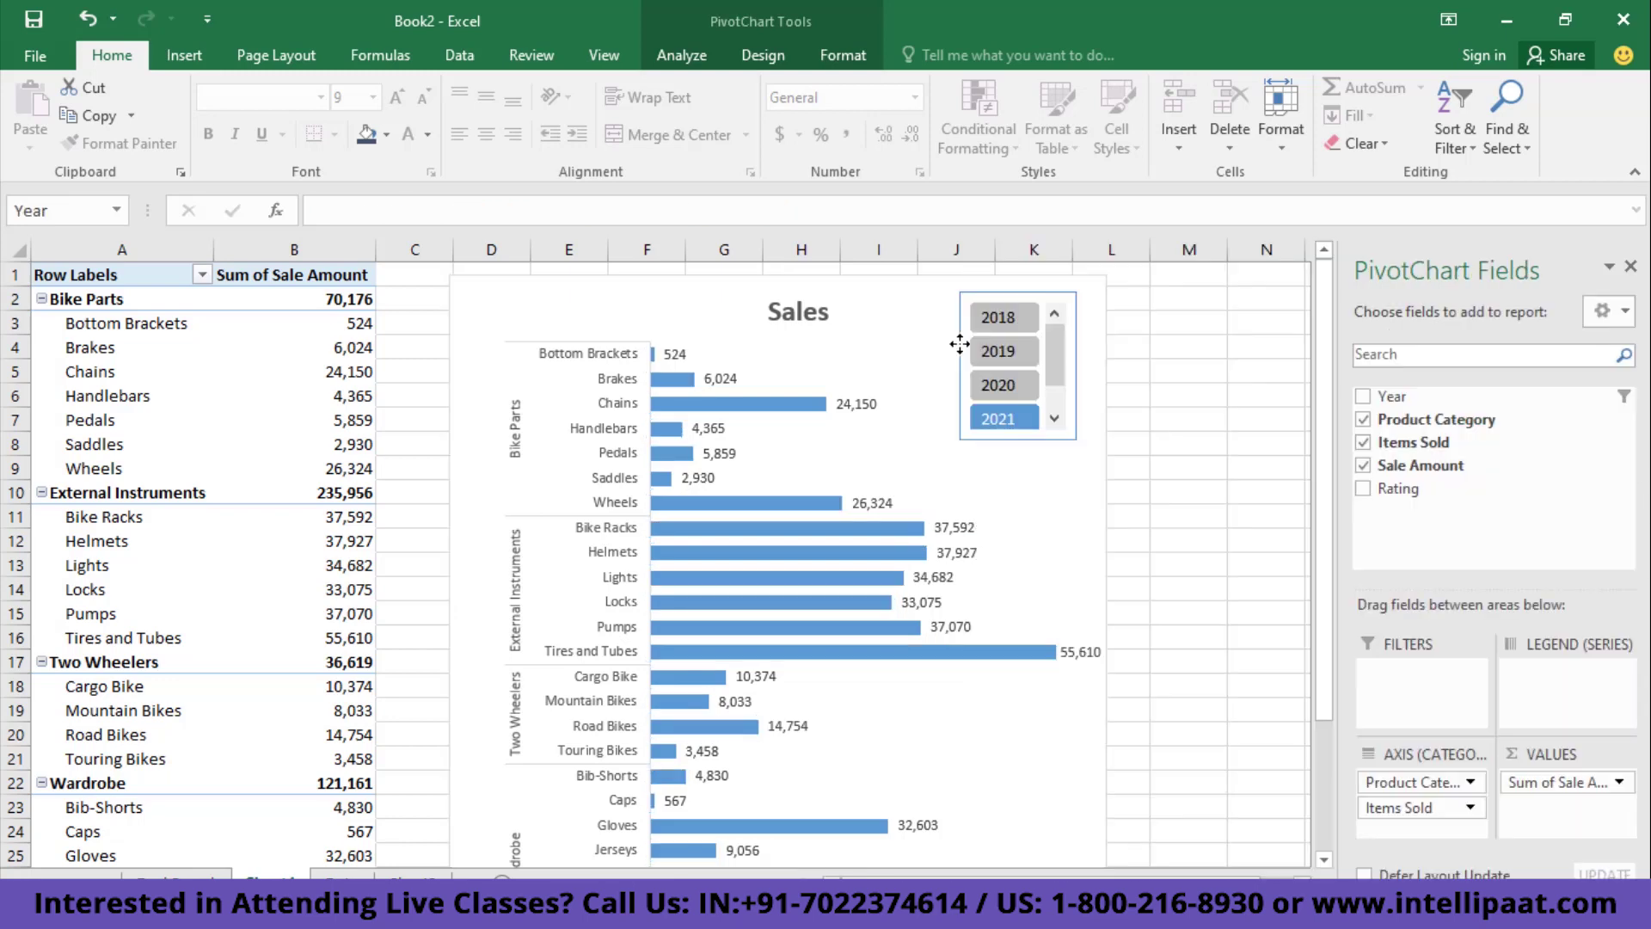
- Move the Sales chart and its Year slicer to the dashboard sheet, placing them directly under the Excel Dashboard banner from column A
{"action": "left_click", "coordinate": [960, 345]}
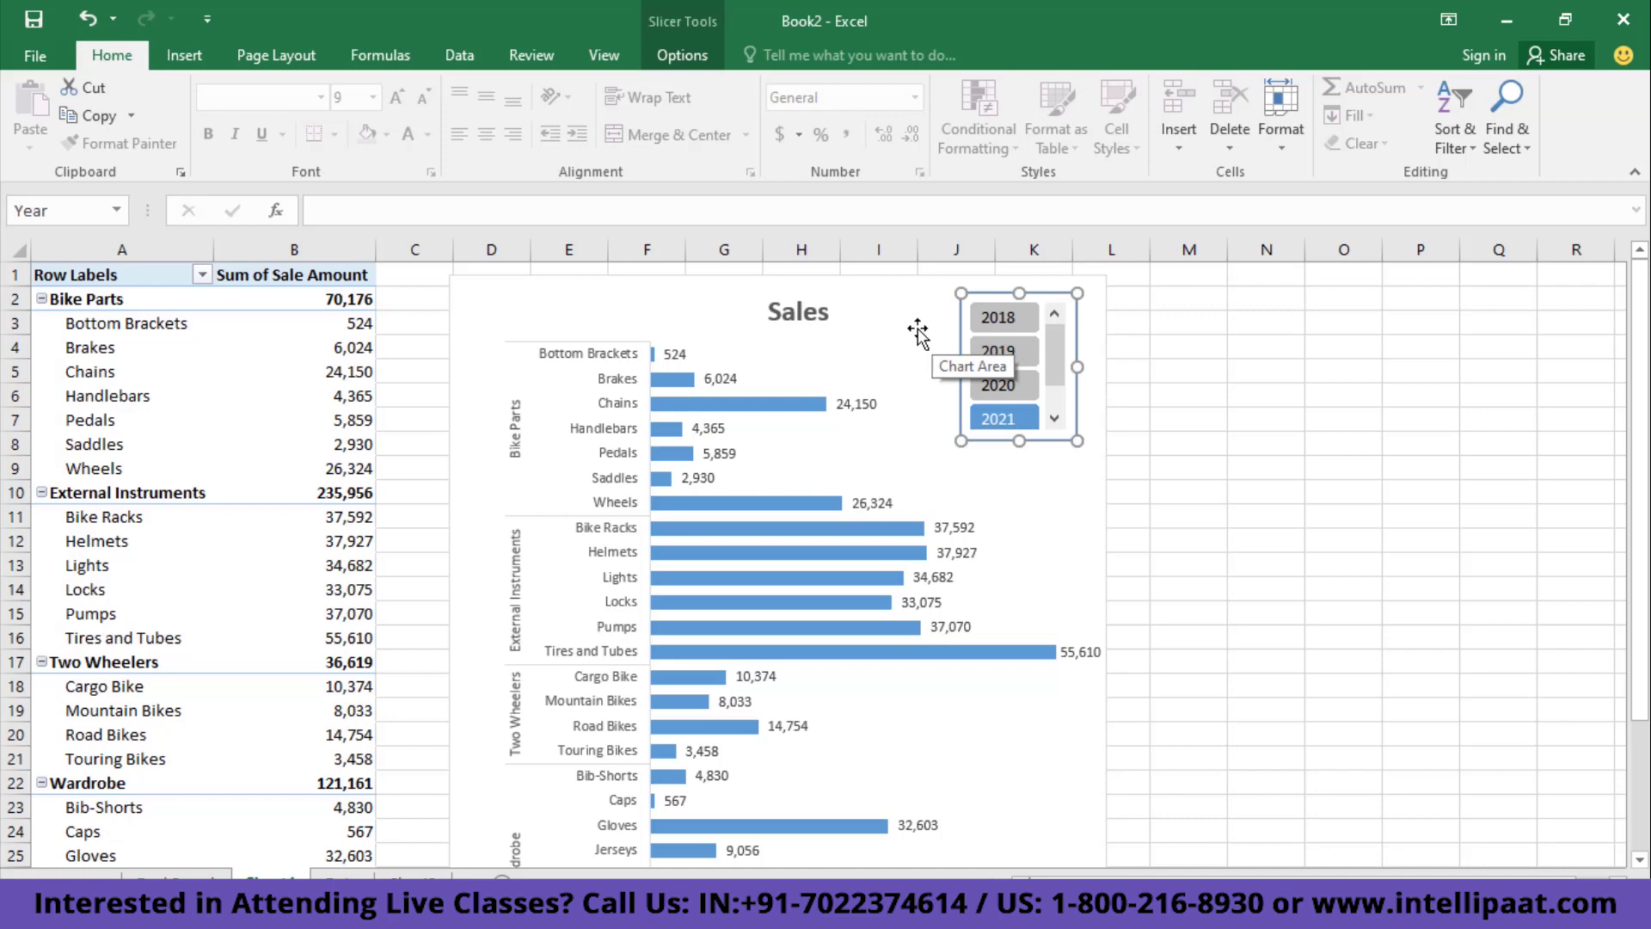
{"action": "left_click", "coordinate": [890, 314], "text": "shift"}
{"action": "key", "text": "Delete"}
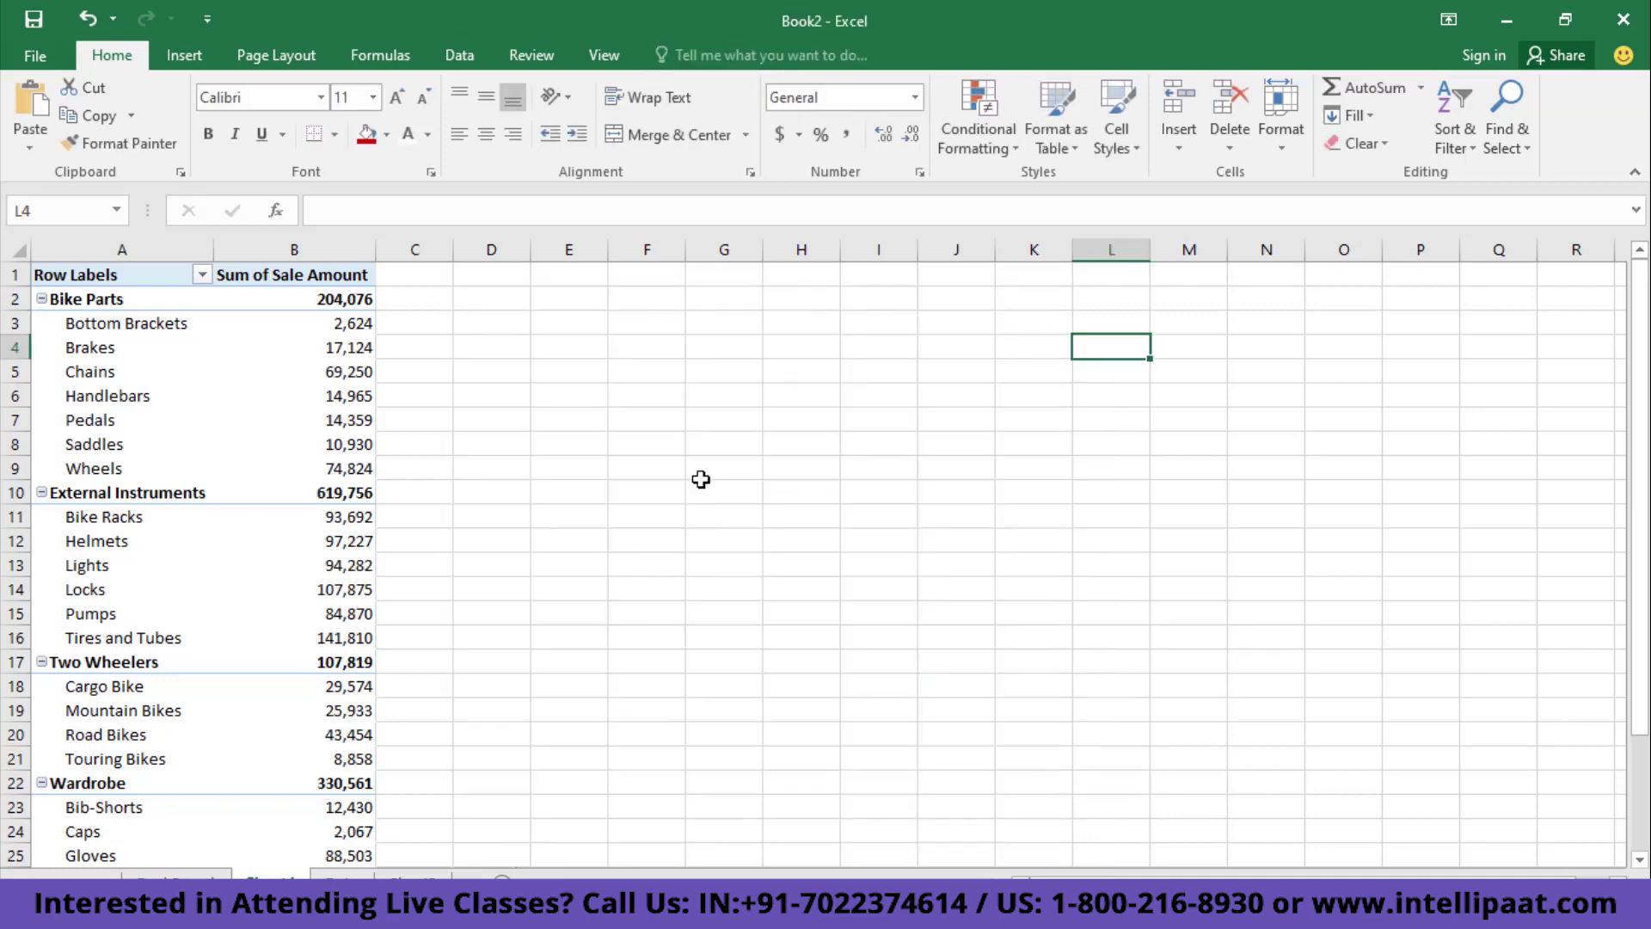
{"action": "left_click", "coordinate": [176, 882]}
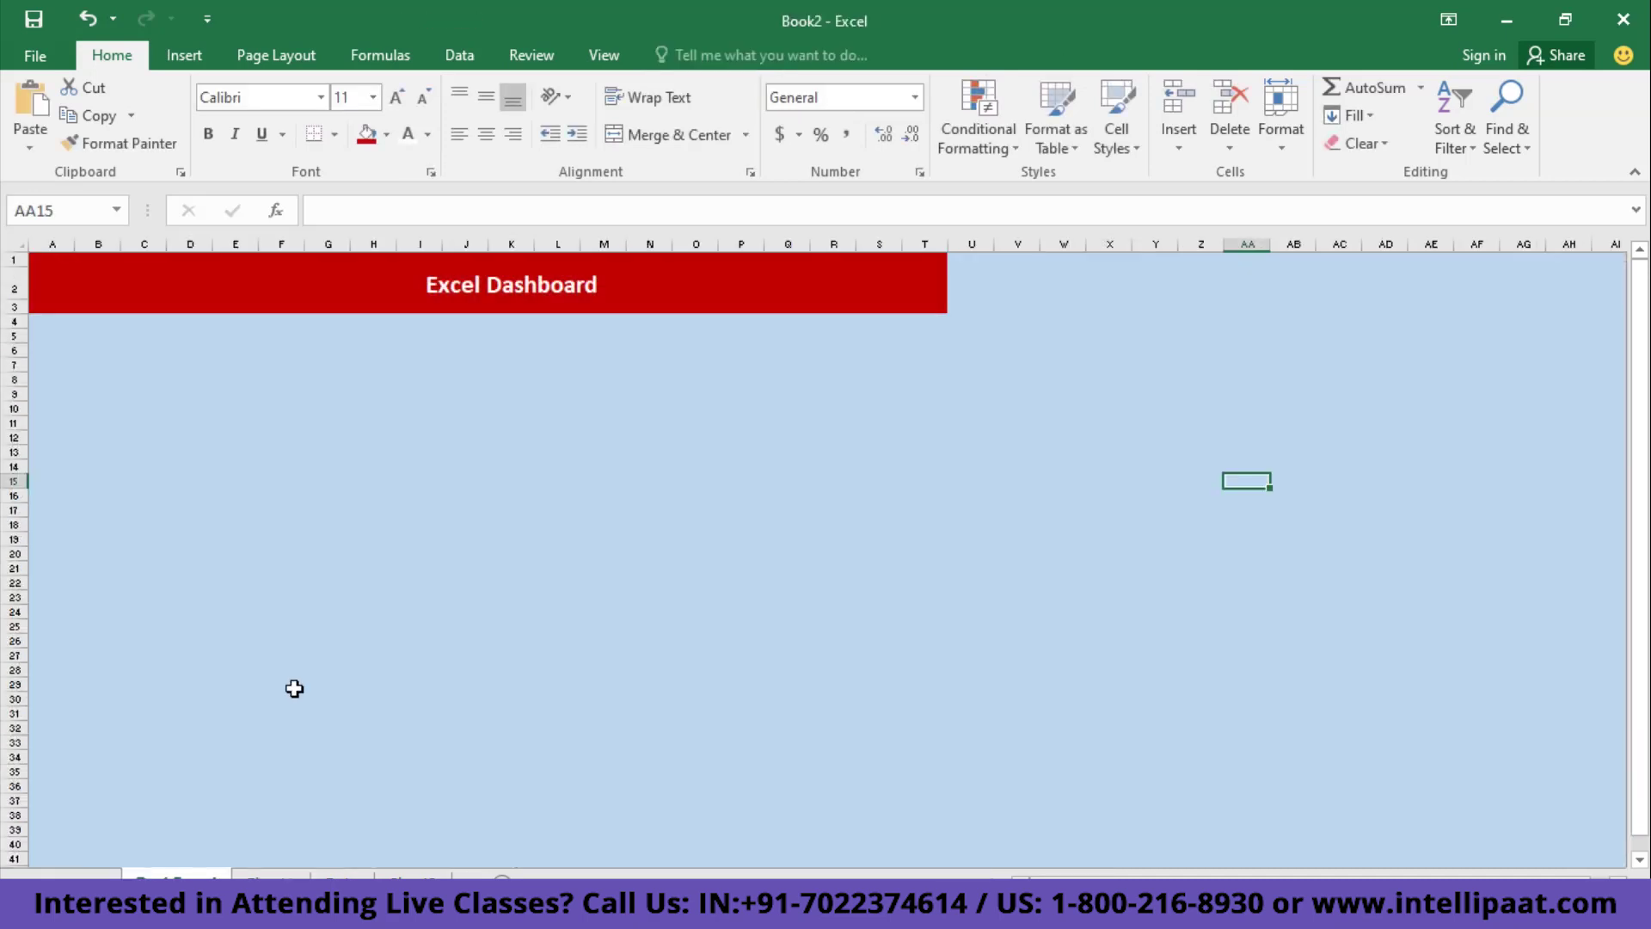
{"action": "key", "text": "ctrl+v"}
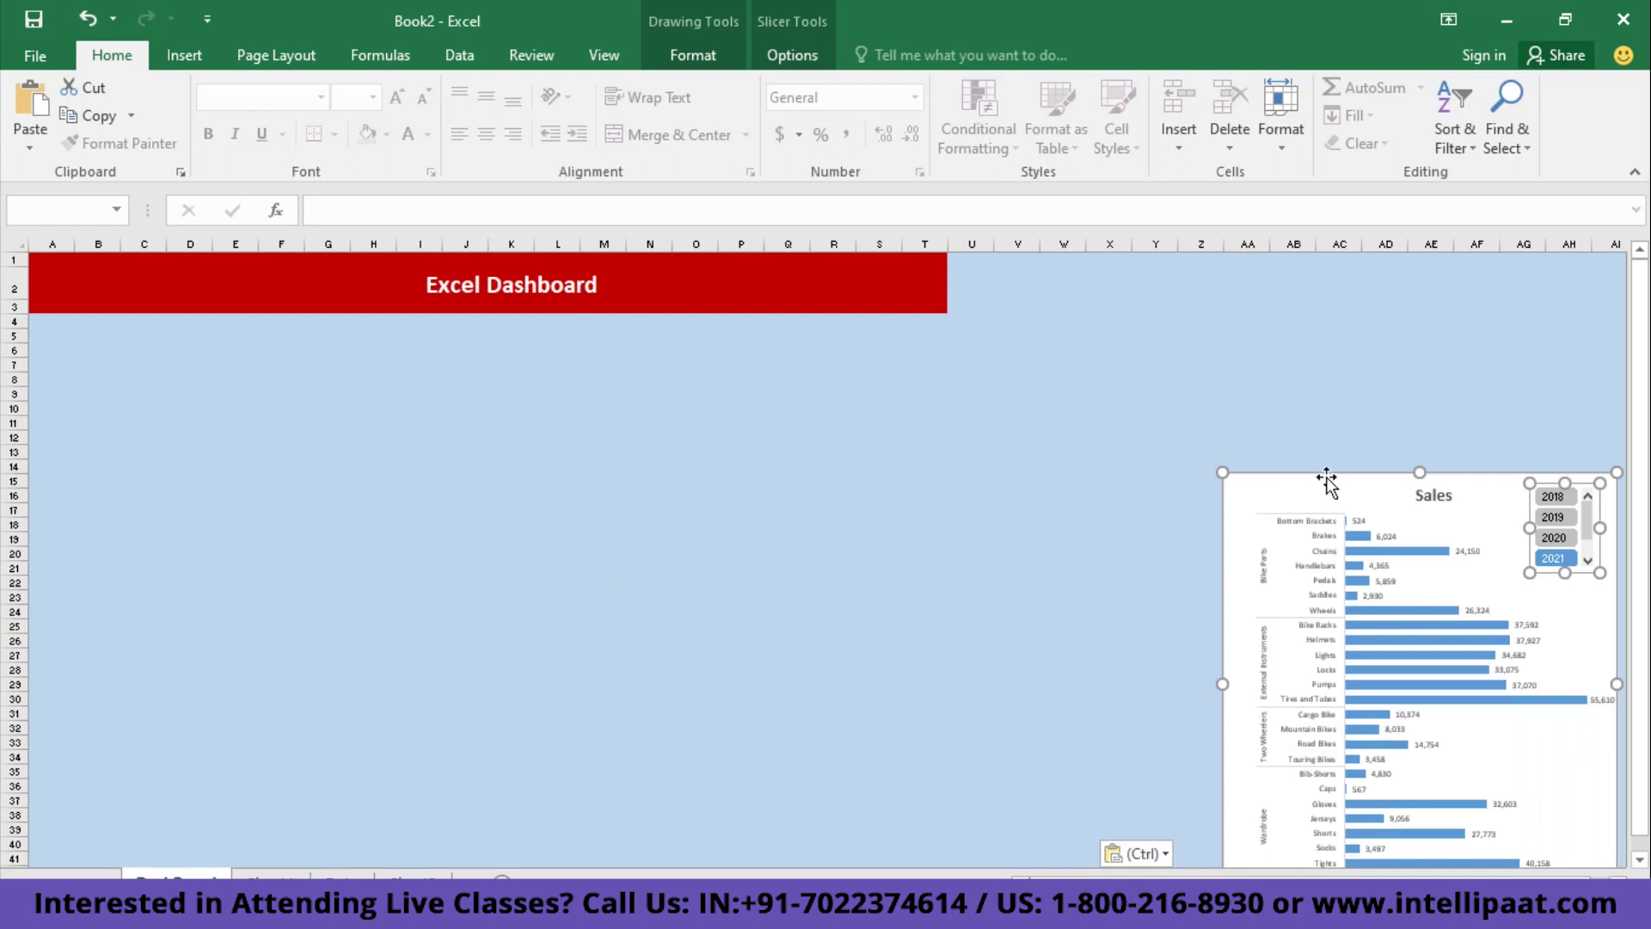
{"action": "left_click_drag", "start_coordinate": [1327, 478], "coordinate": [129, 313]}
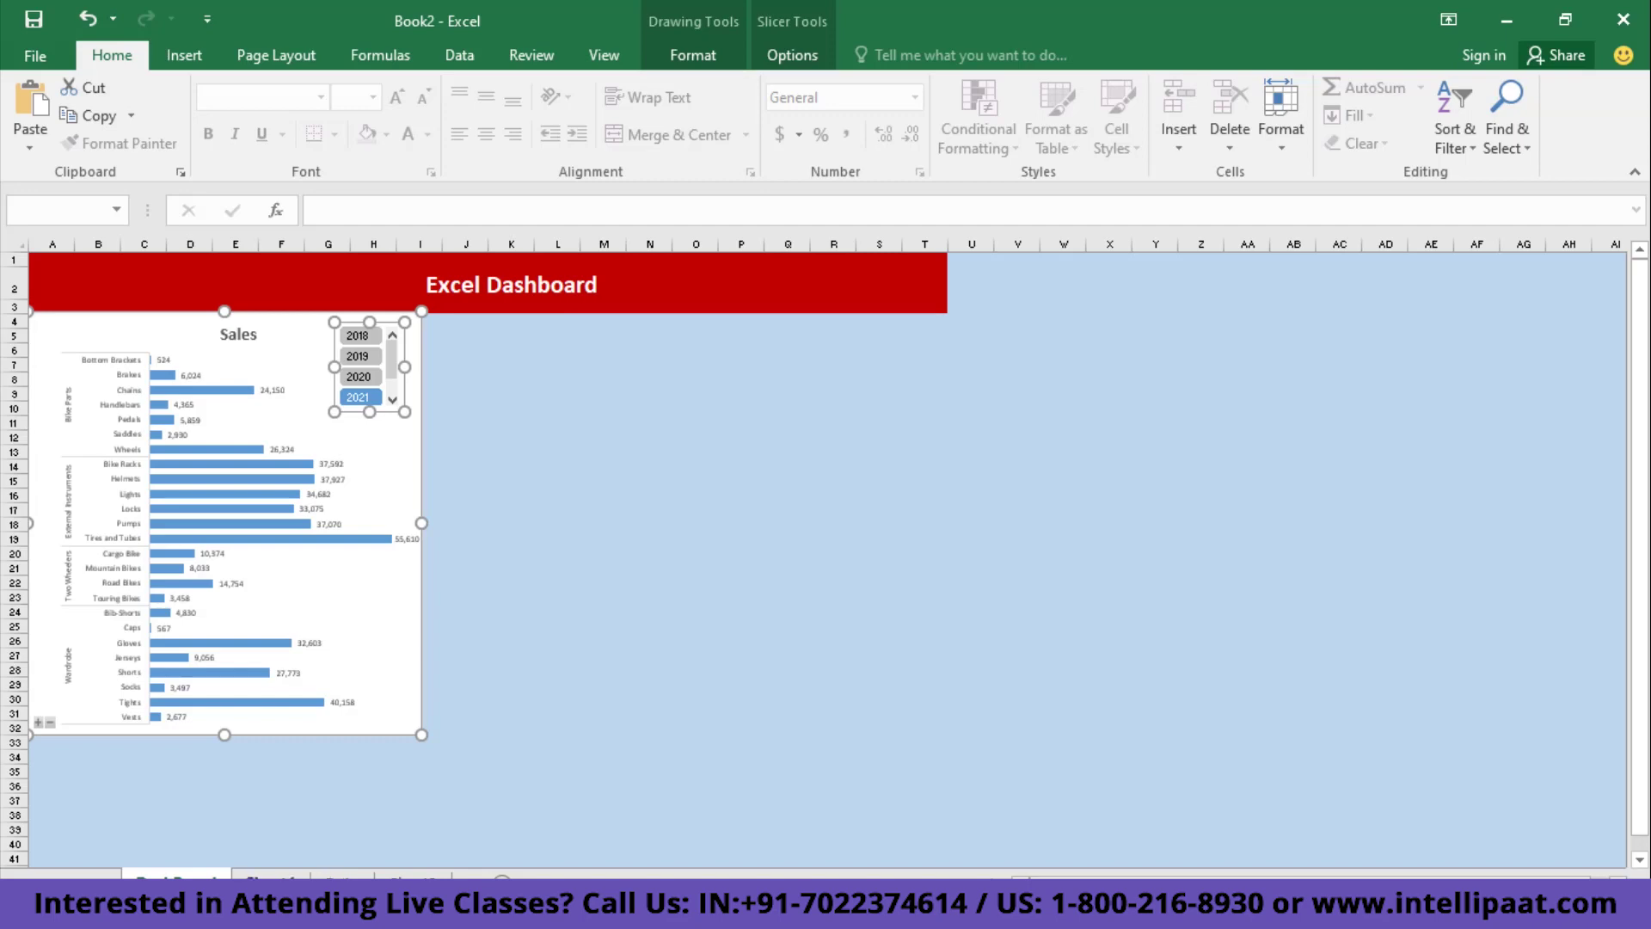
- Copy the whole sales PivotTable on the pivot sheet and paste the duplicate at cell E1
{"action": "key", "text": "ctrl+Page_Down"}
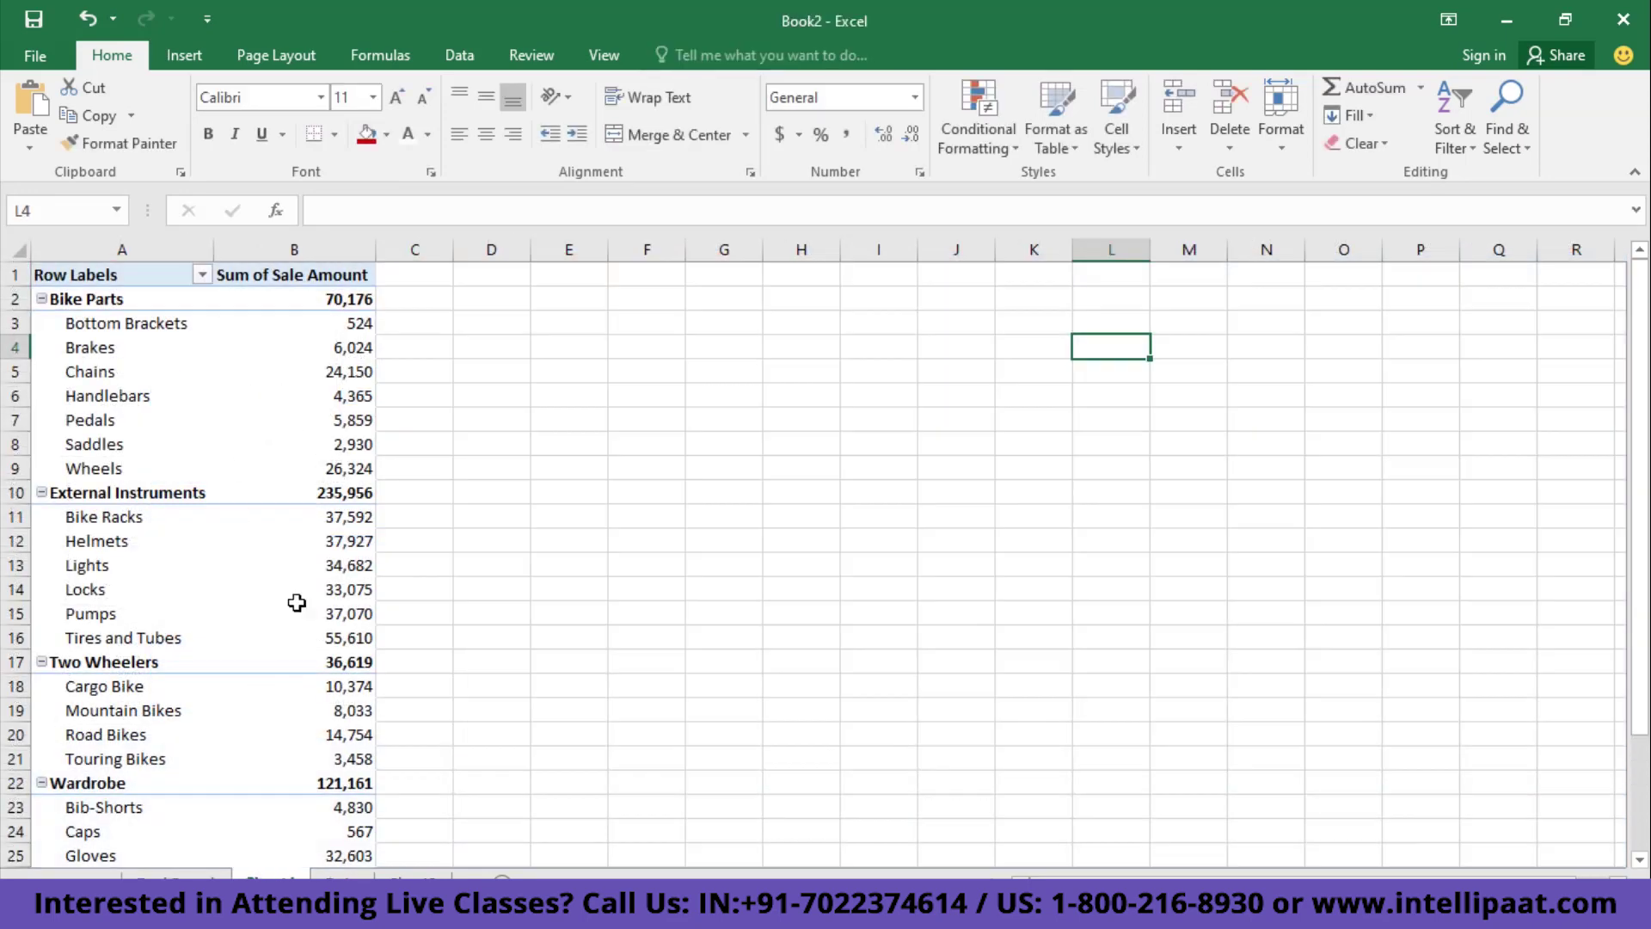
{"action": "left_click", "coordinate": [284, 492]}
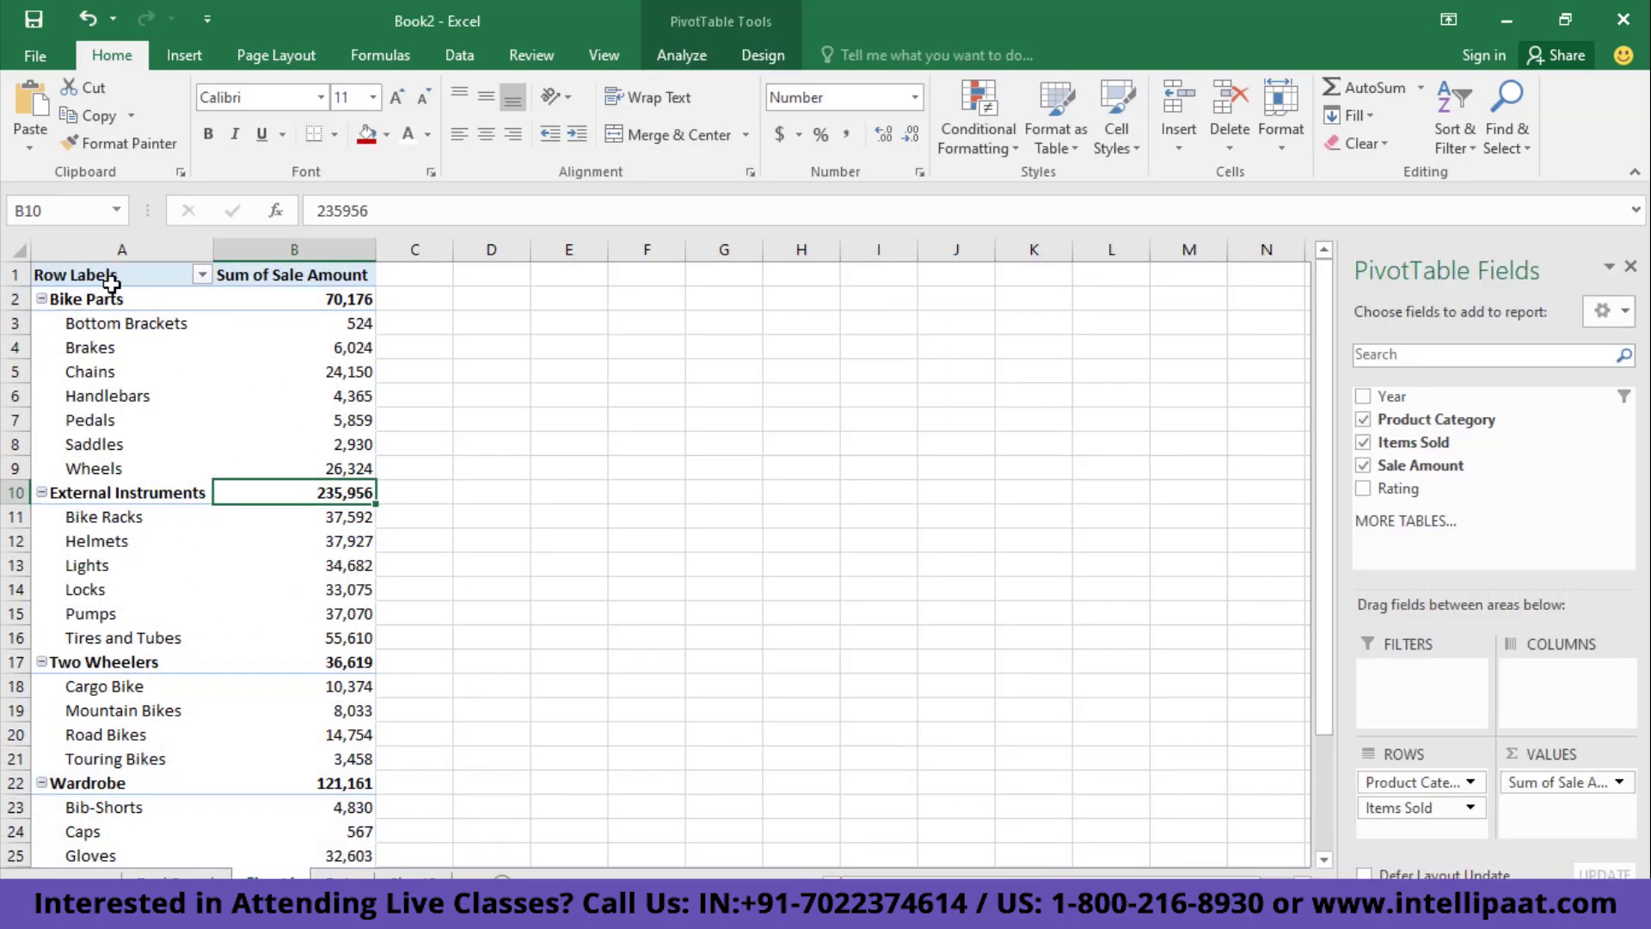
{"action": "key", "text": "ctrl+a"}
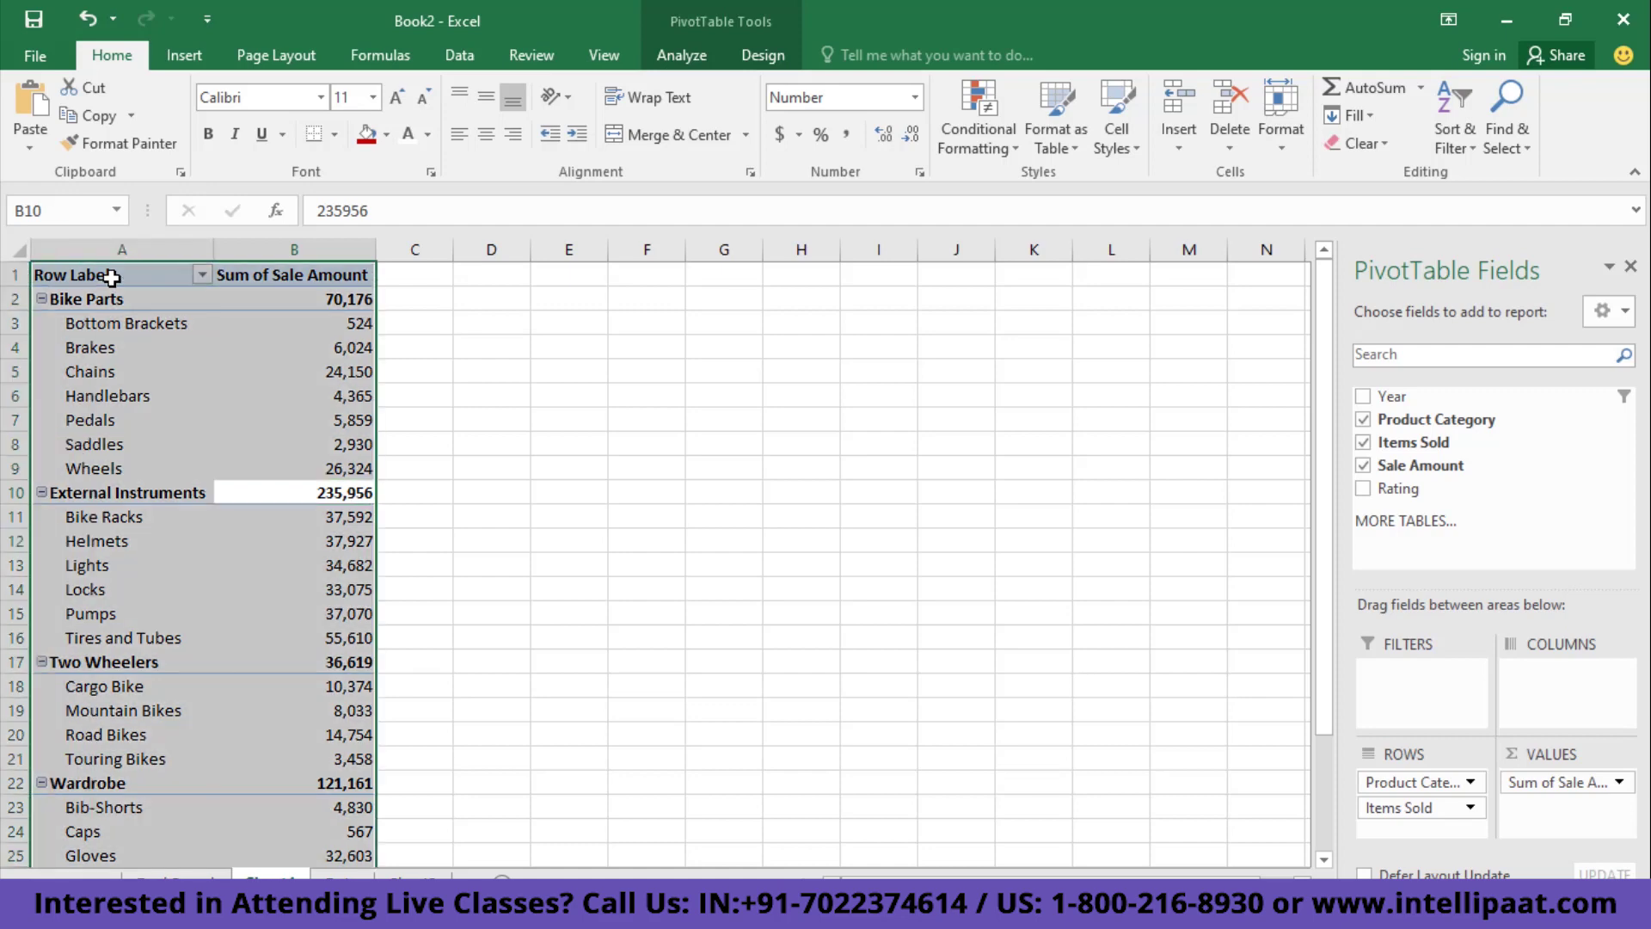
{"action": "key", "text": "ctrl+c"}
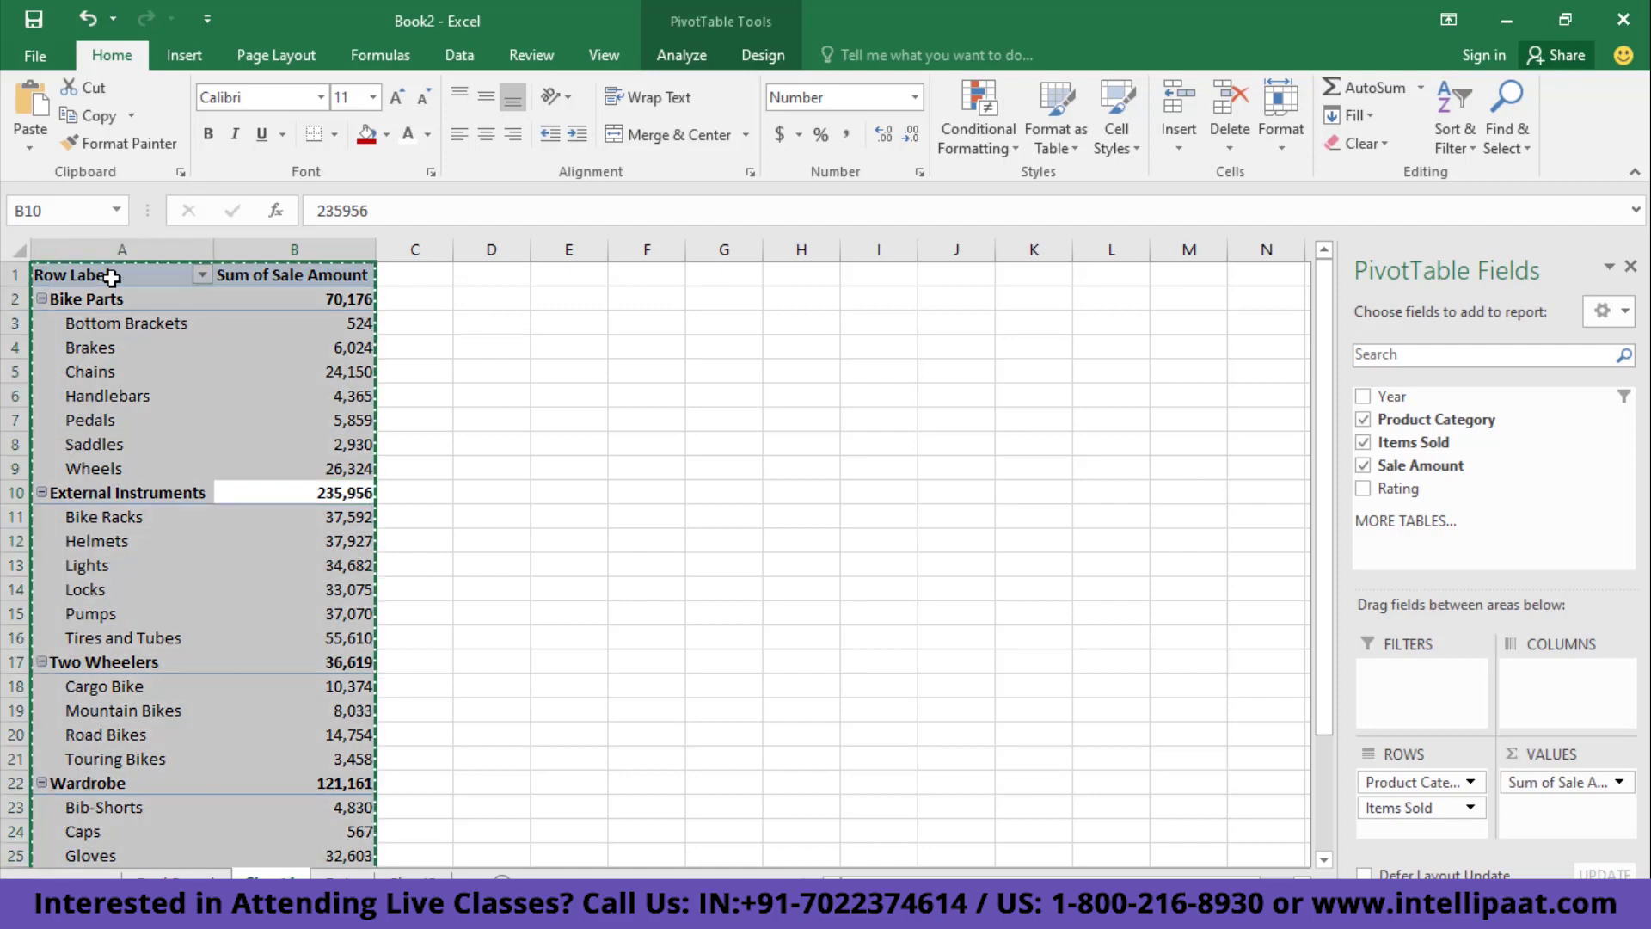
{"action": "left_click", "coordinate": [573, 275]}
{"action": "key", "text": "ctrl+v"}
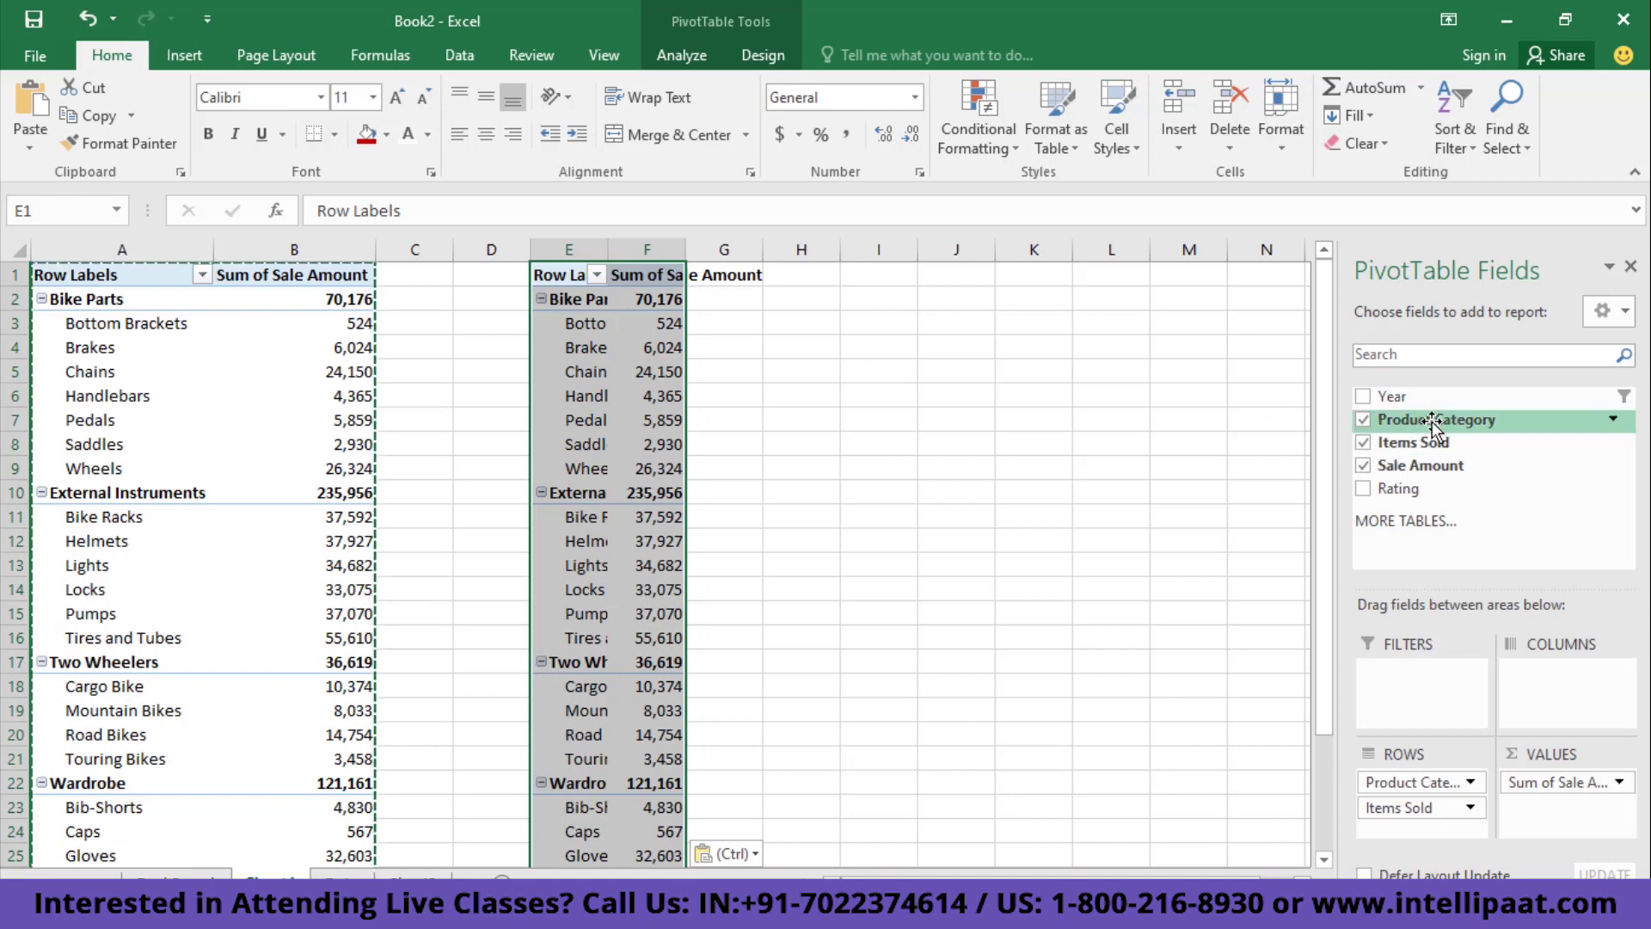
- Rearrange the copied PivotTable with Product Category as columns and Year replacing Items Sold as rows, and include all years
{"action": "left_click_drag", "start_coordinate": [1433, 422], "coordinate": [1588, 685]}
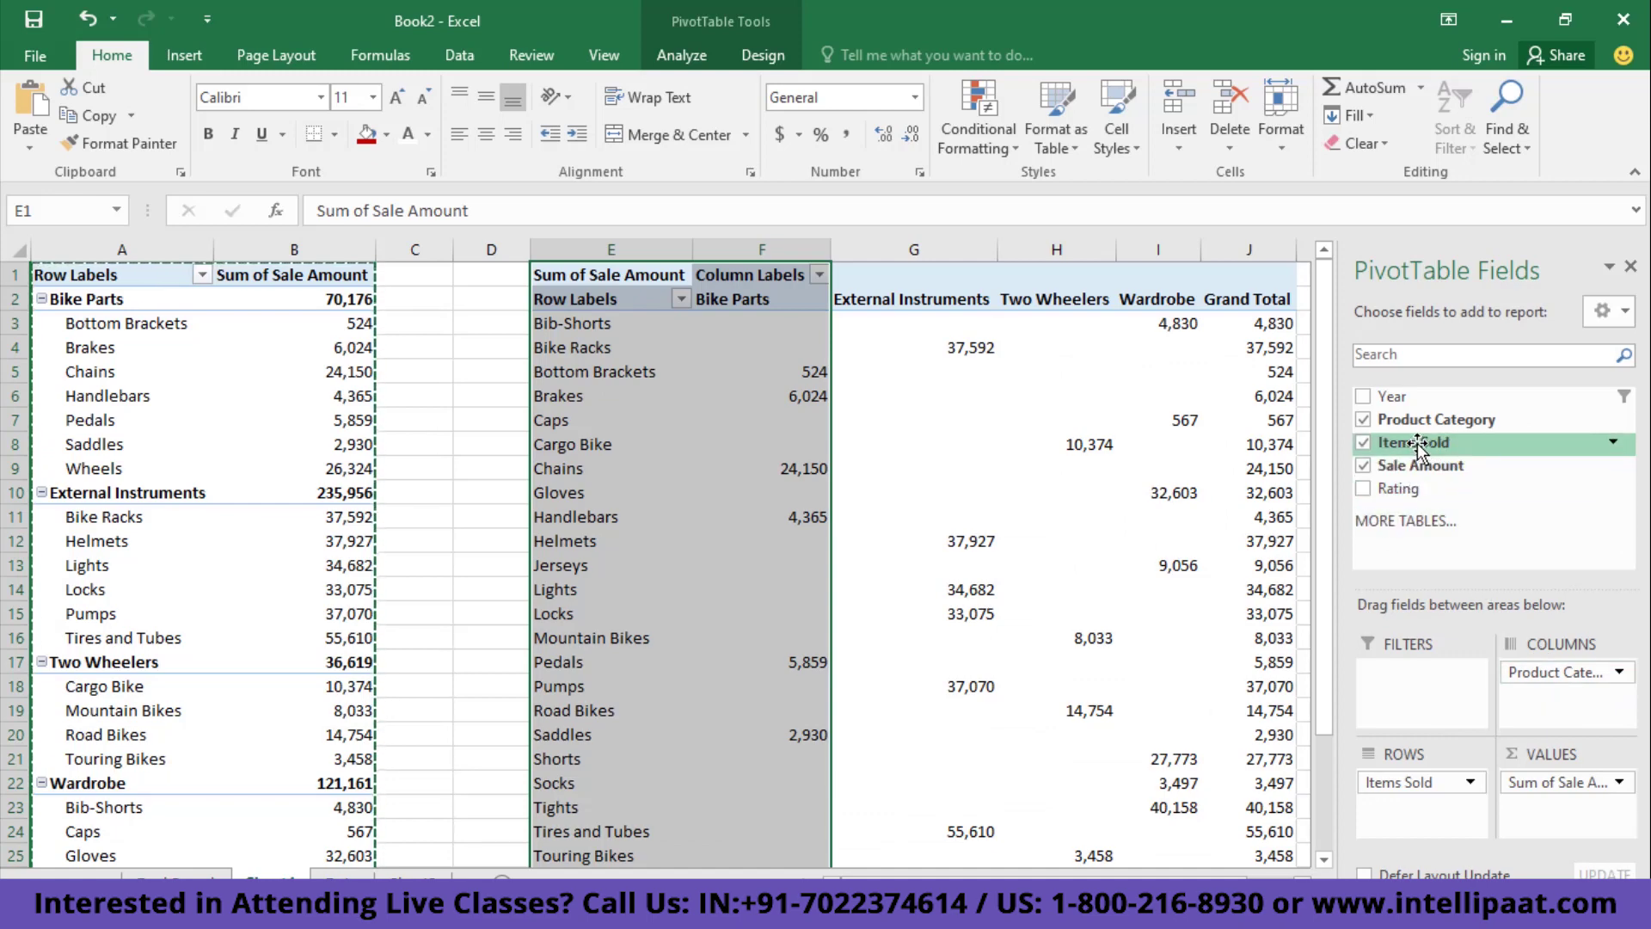
{"action": "left_click_drag", "start_coordinate": [1393, 395], "coordinate": [1353, 731]}
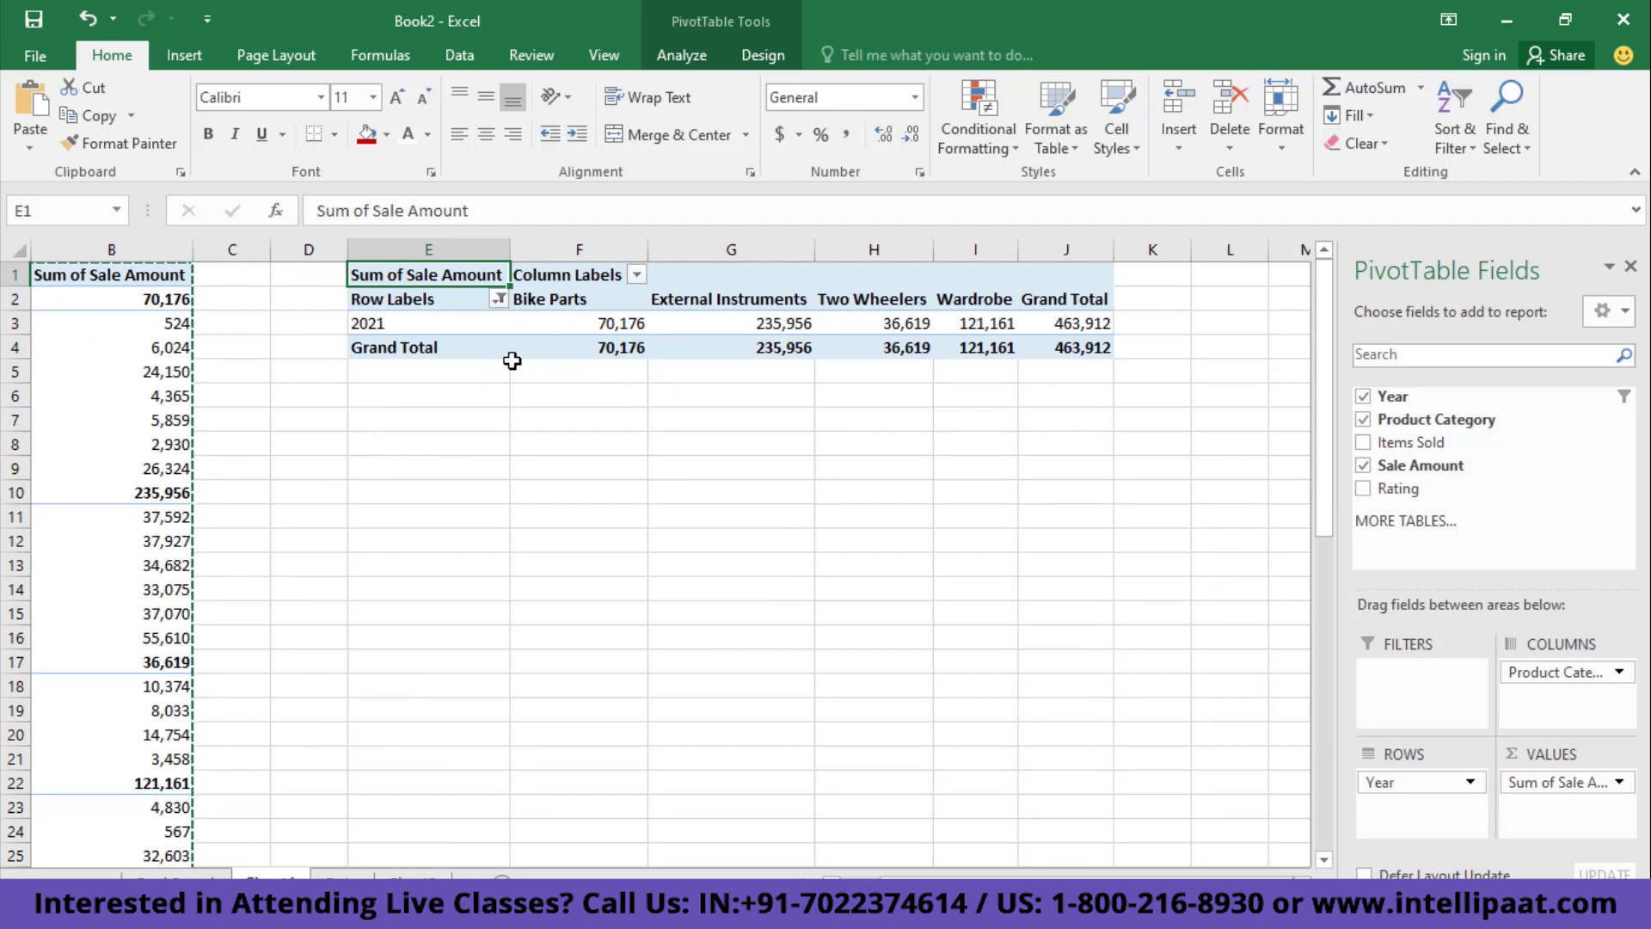
{"action": "left_click", "coordinate": [498, 300]}
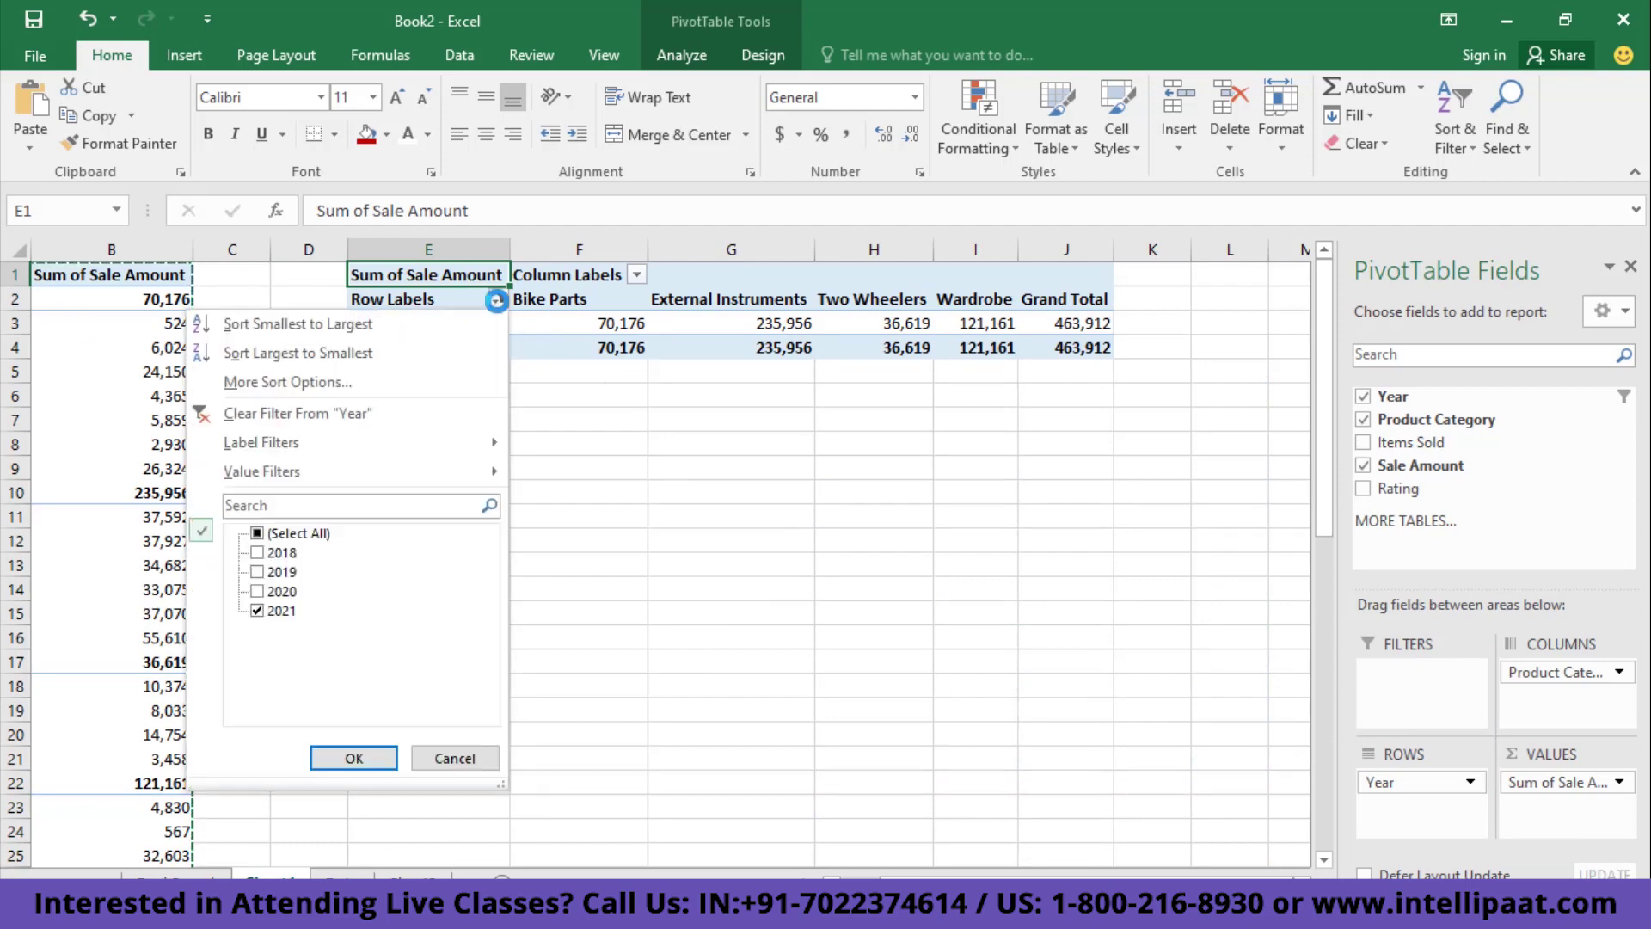
{"action": "left_click", "coordinate": [259, 533]}
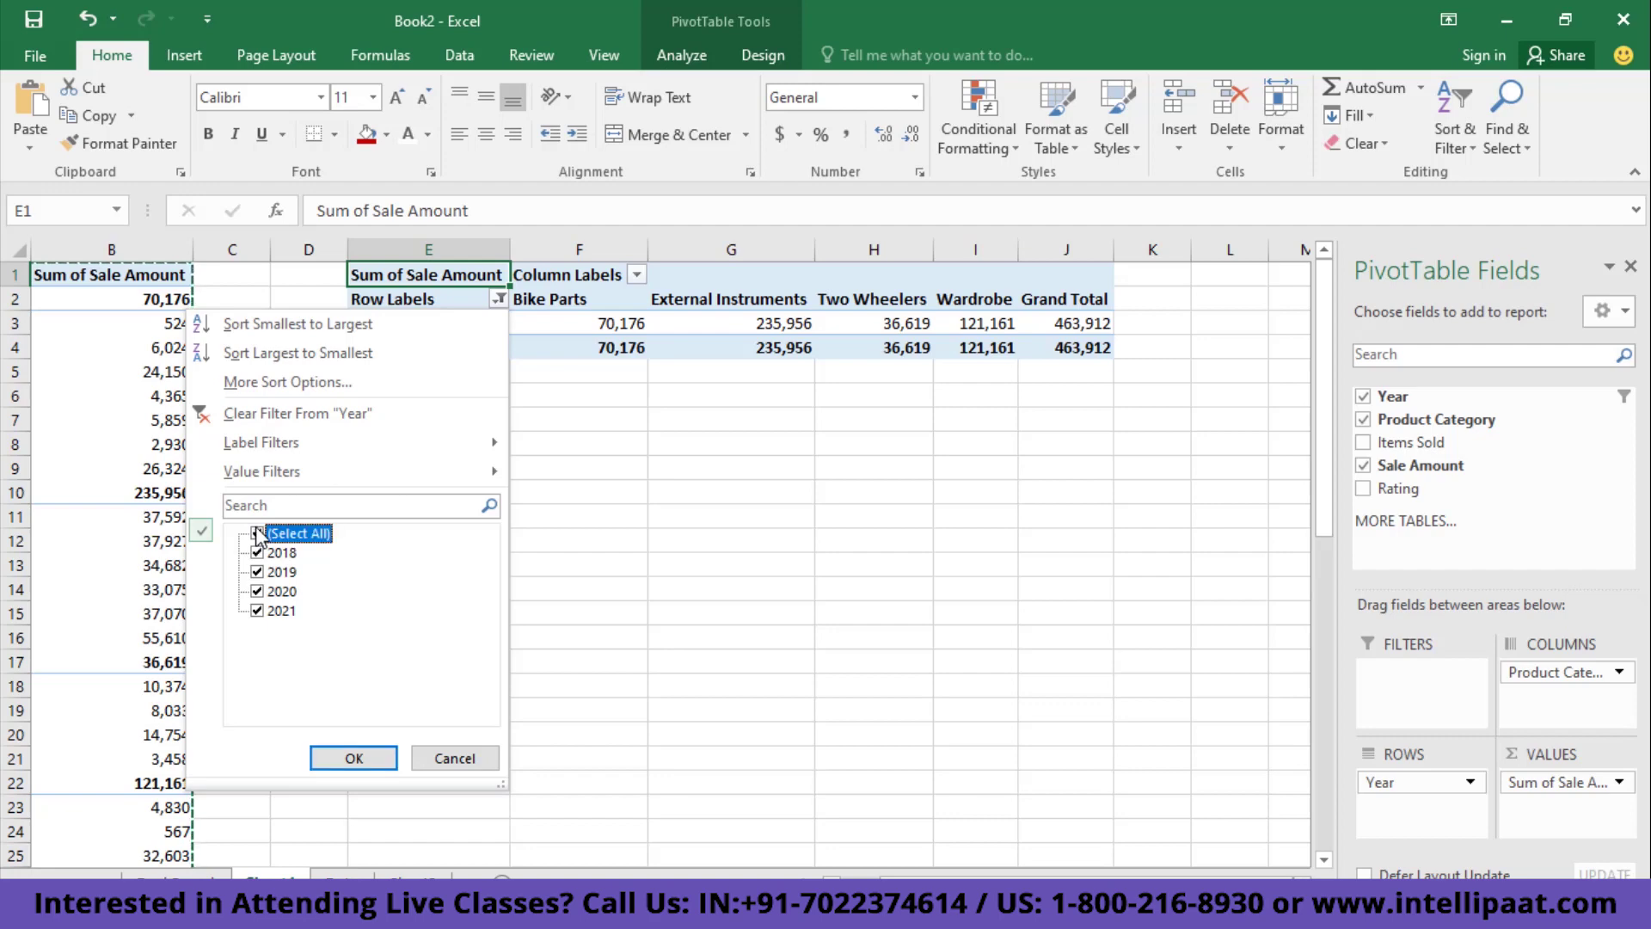
{"action": "left_click", "coordinate": [354, 758]}
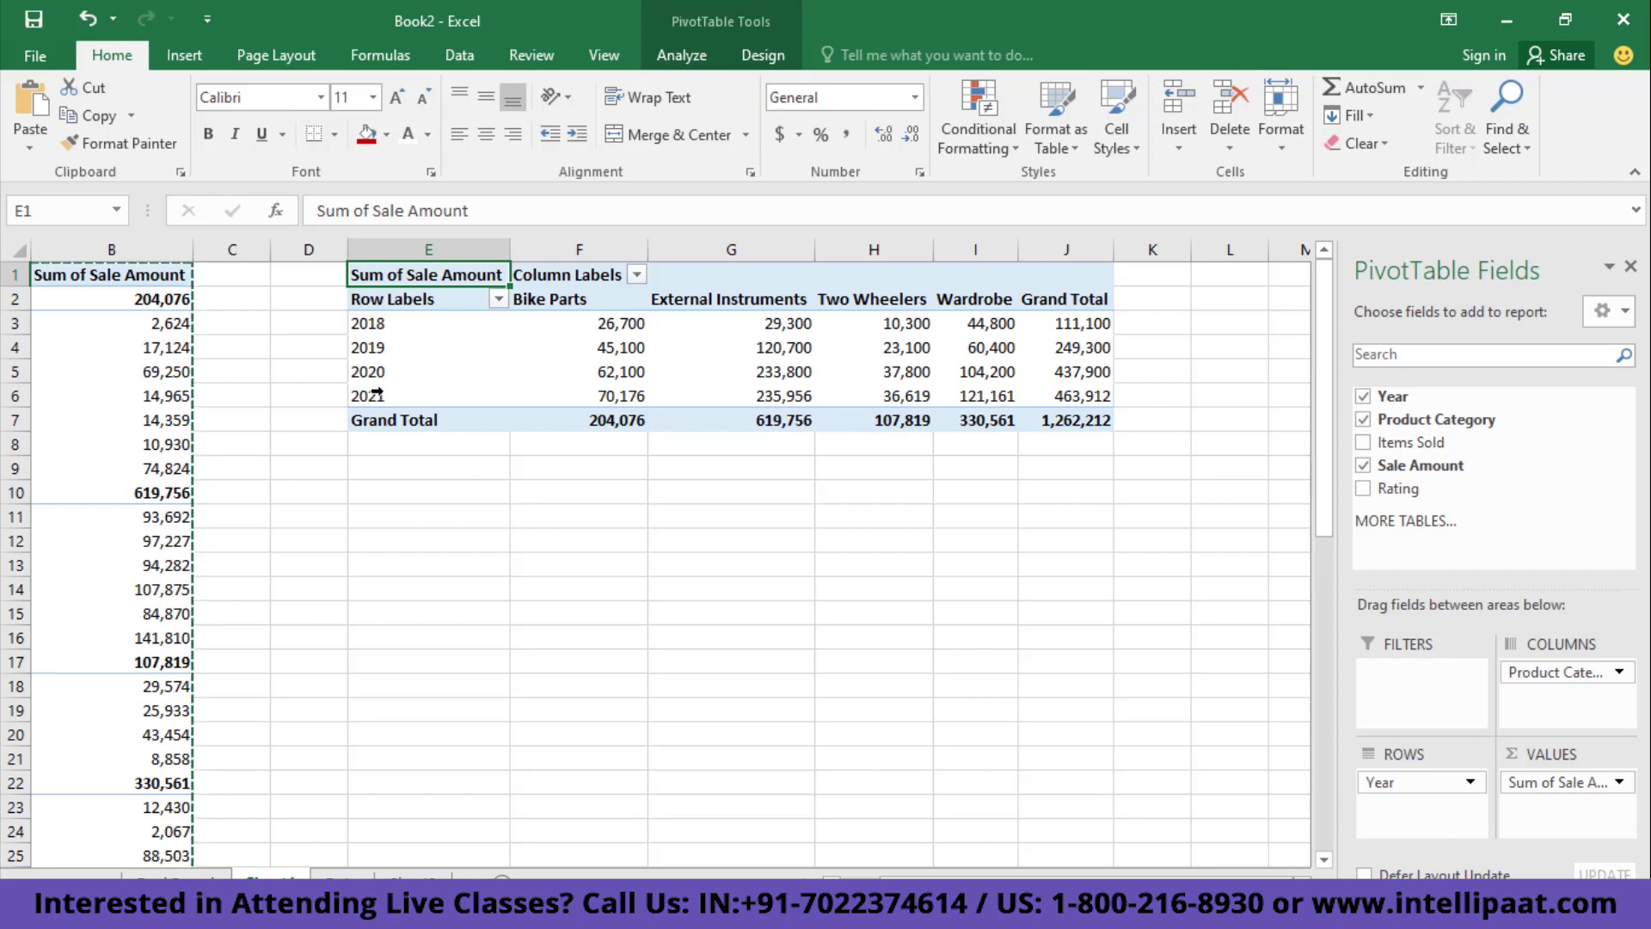
- Insert a Line with Markers PivotChart from the Year by Product Category PivotTable and place it just below the table
{"action": "mouse_move", "coordinate": [802, 318]}
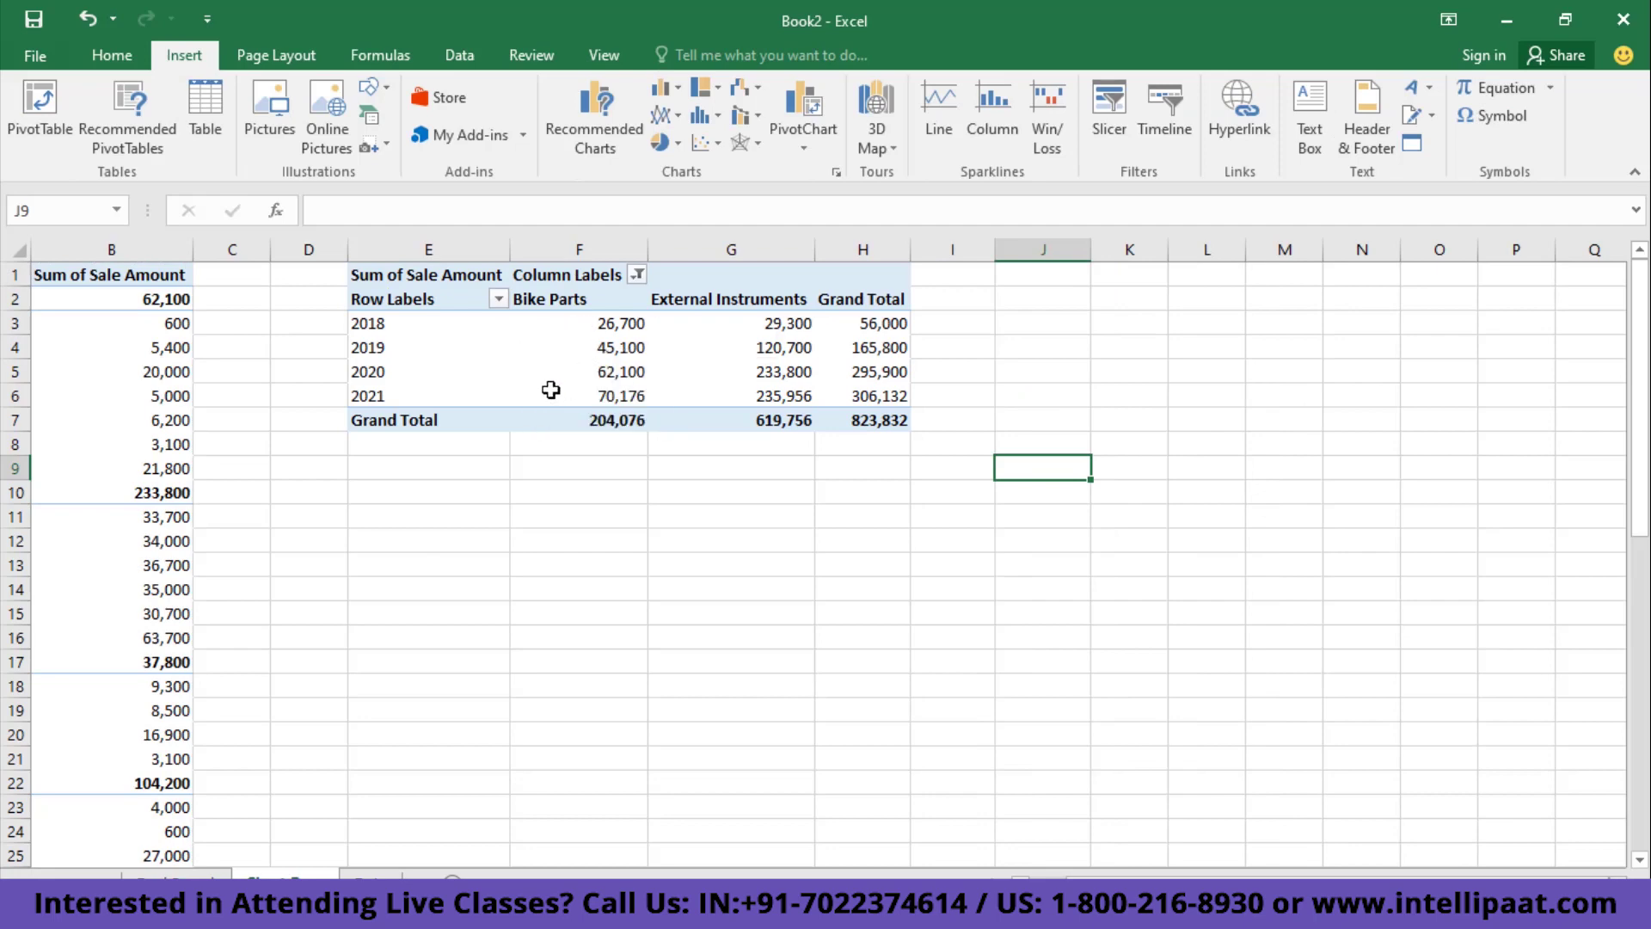
{"action": "mouse_move", "coordinate": [636, 362]}
{"action": "left_click_drag", "start_coordinate": [401, 266], "coordinate": [892, 417]}
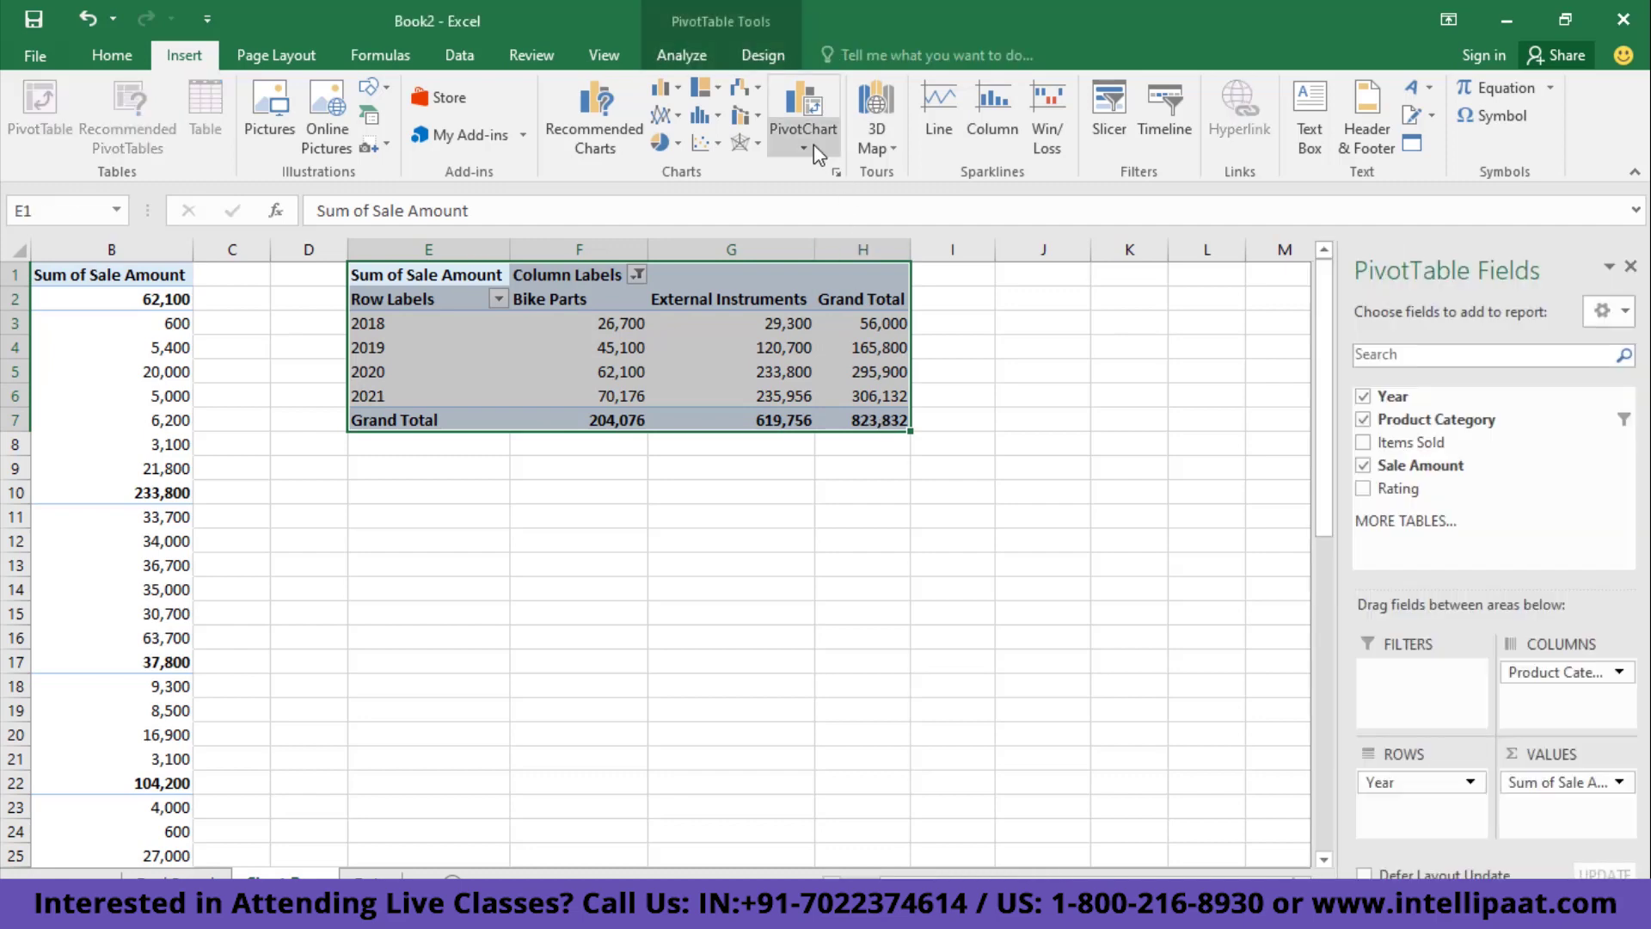
{"action": "left_click", "coordinate": [802, 100]}
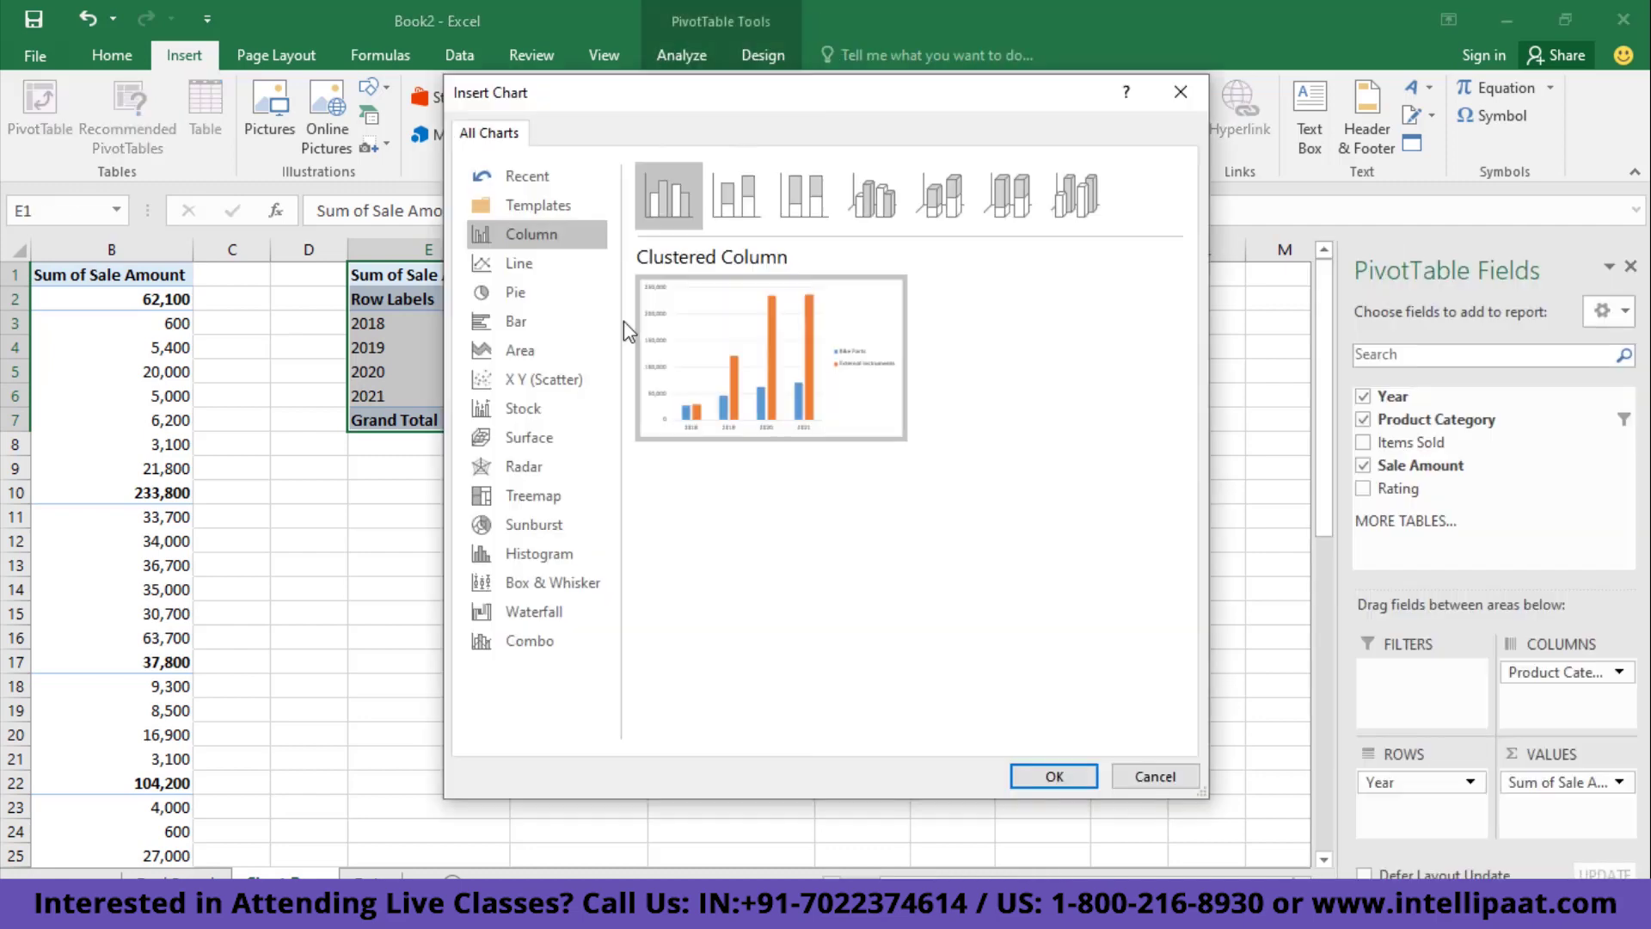
{"action": "left_click", "coordinate": [523, 265]}
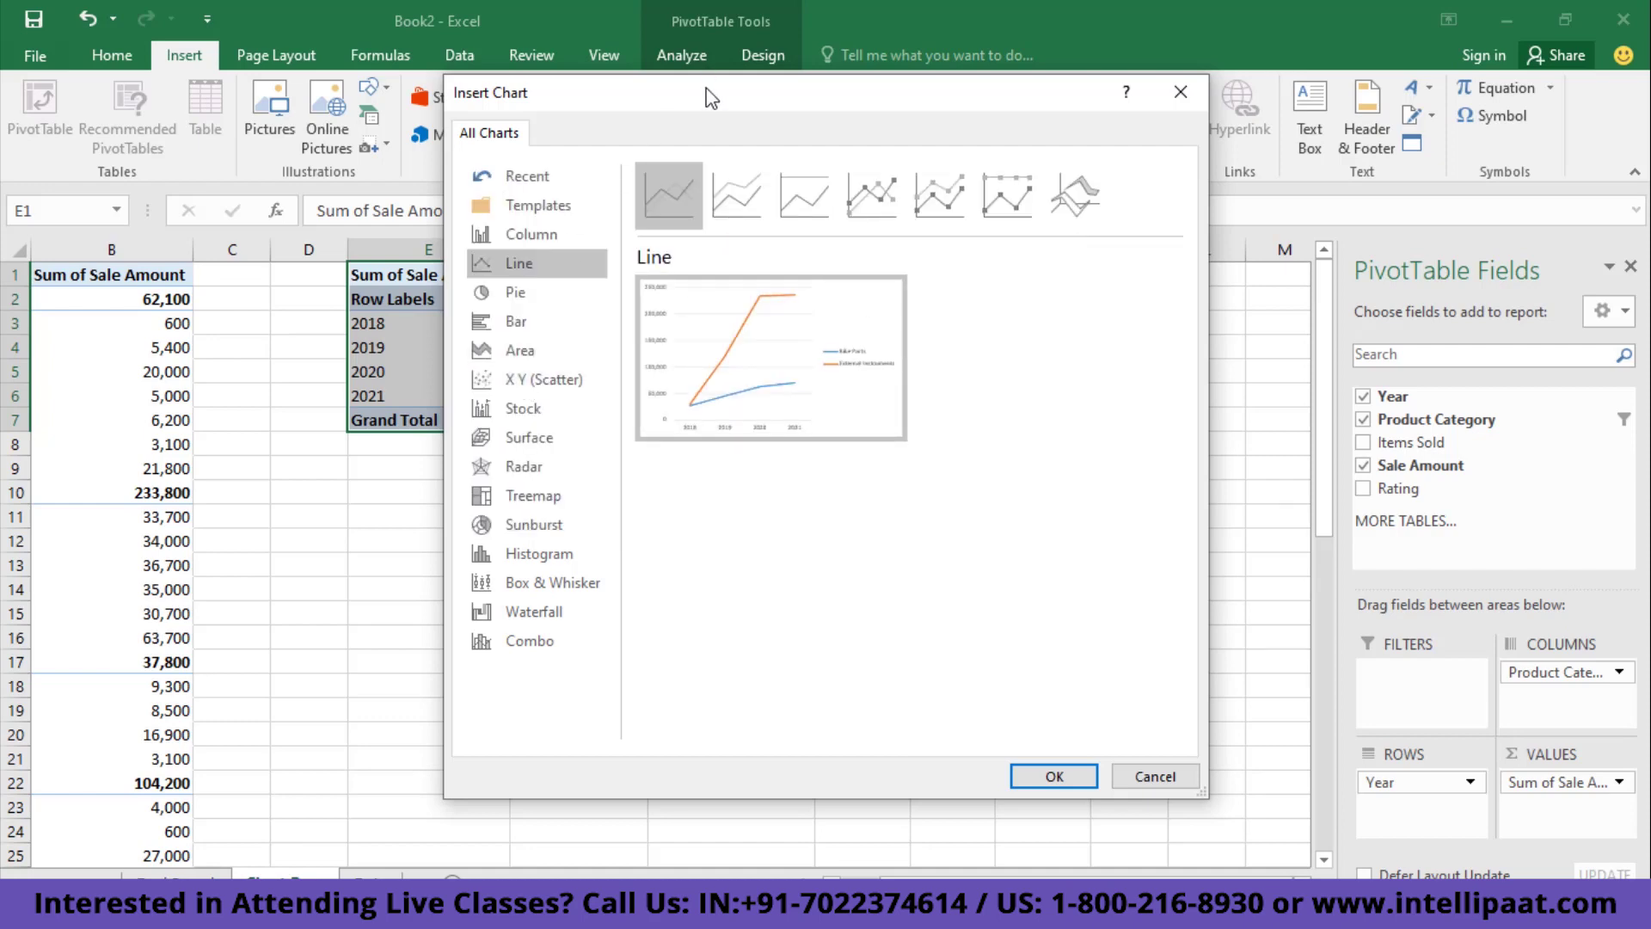
{"action": "left_click_drag", "start_coordinate": [711, 97], "coordinate": [1193, 146]}
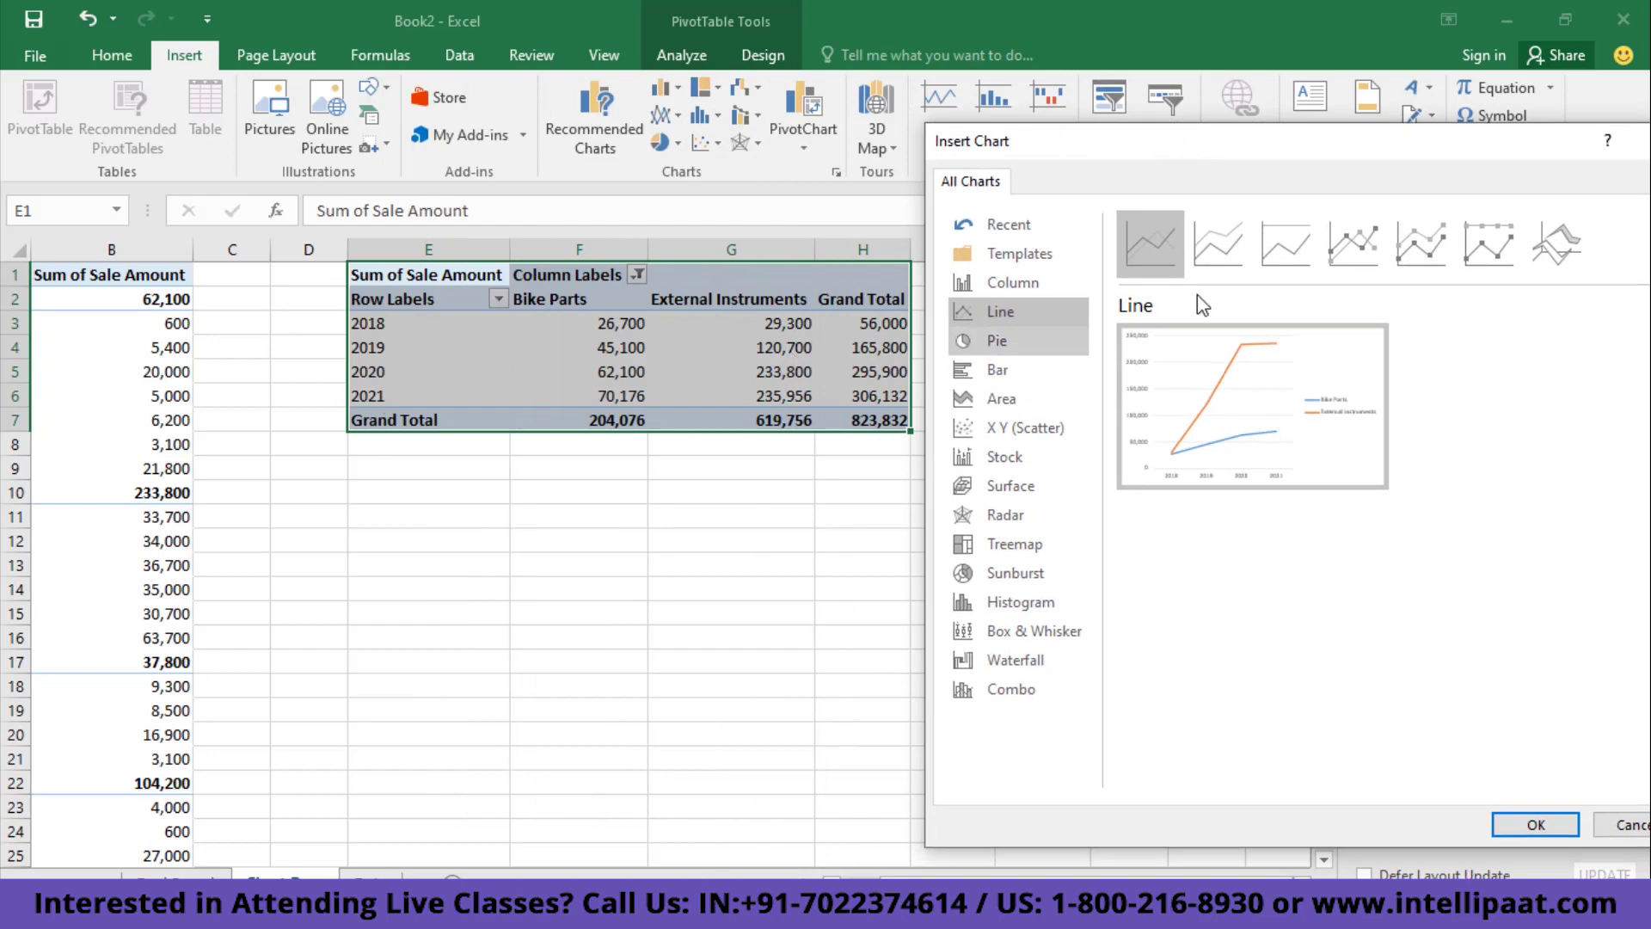
{"action": "left_click", "coordinate": [1359, 271]}
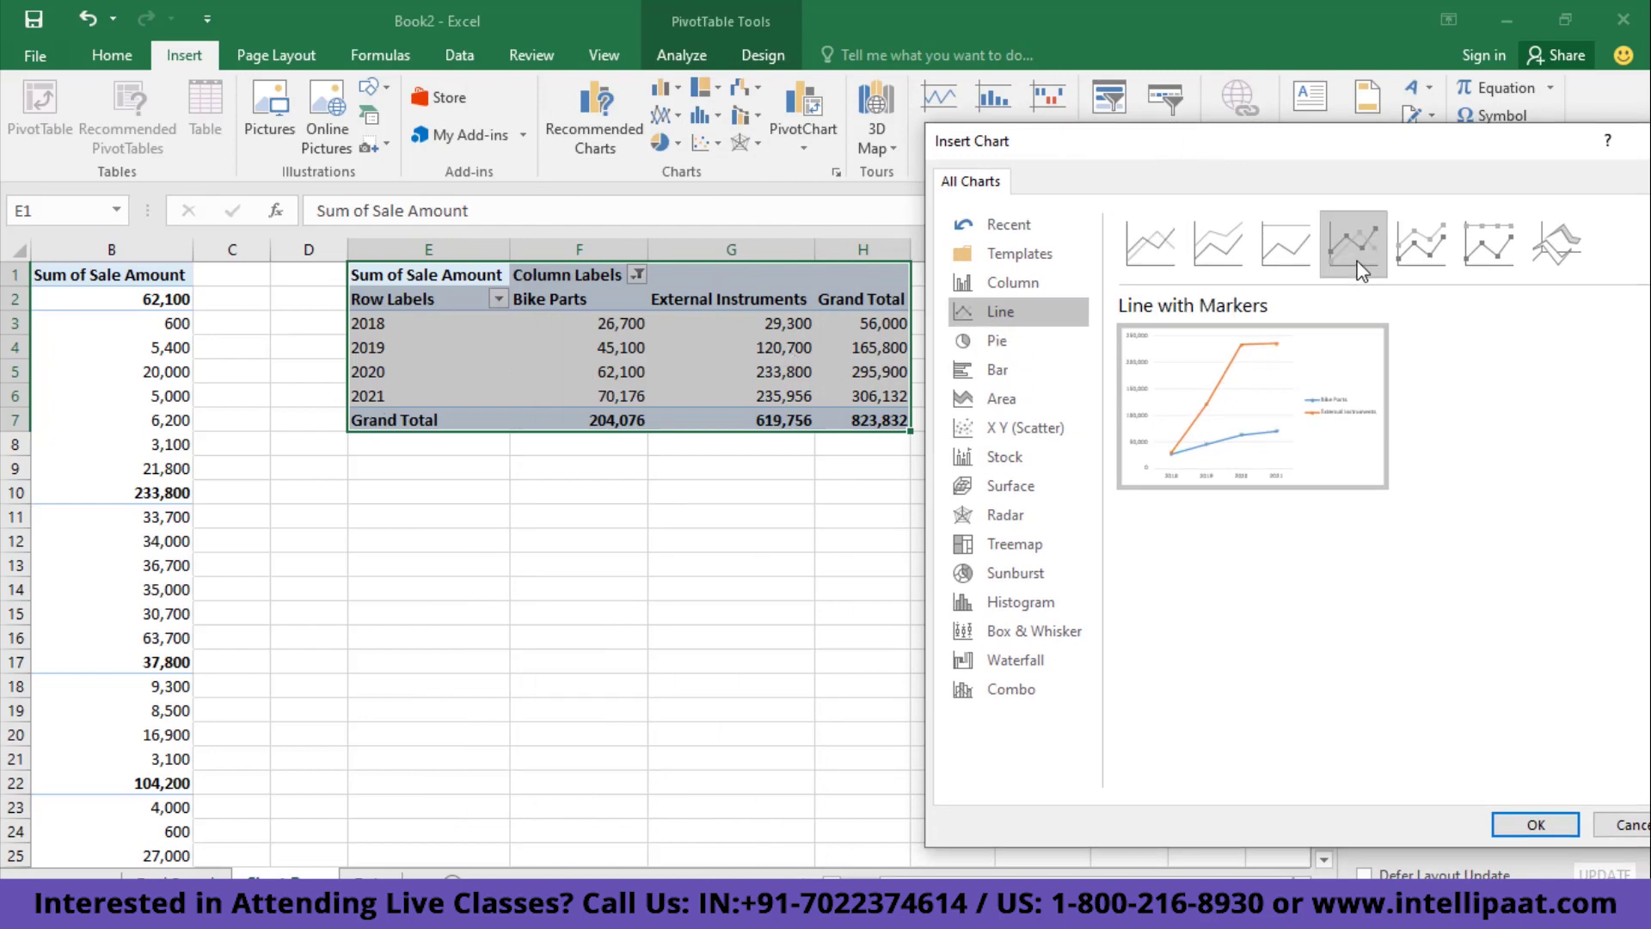
{"action": "left_click", "coordinate": [1535, 824]}
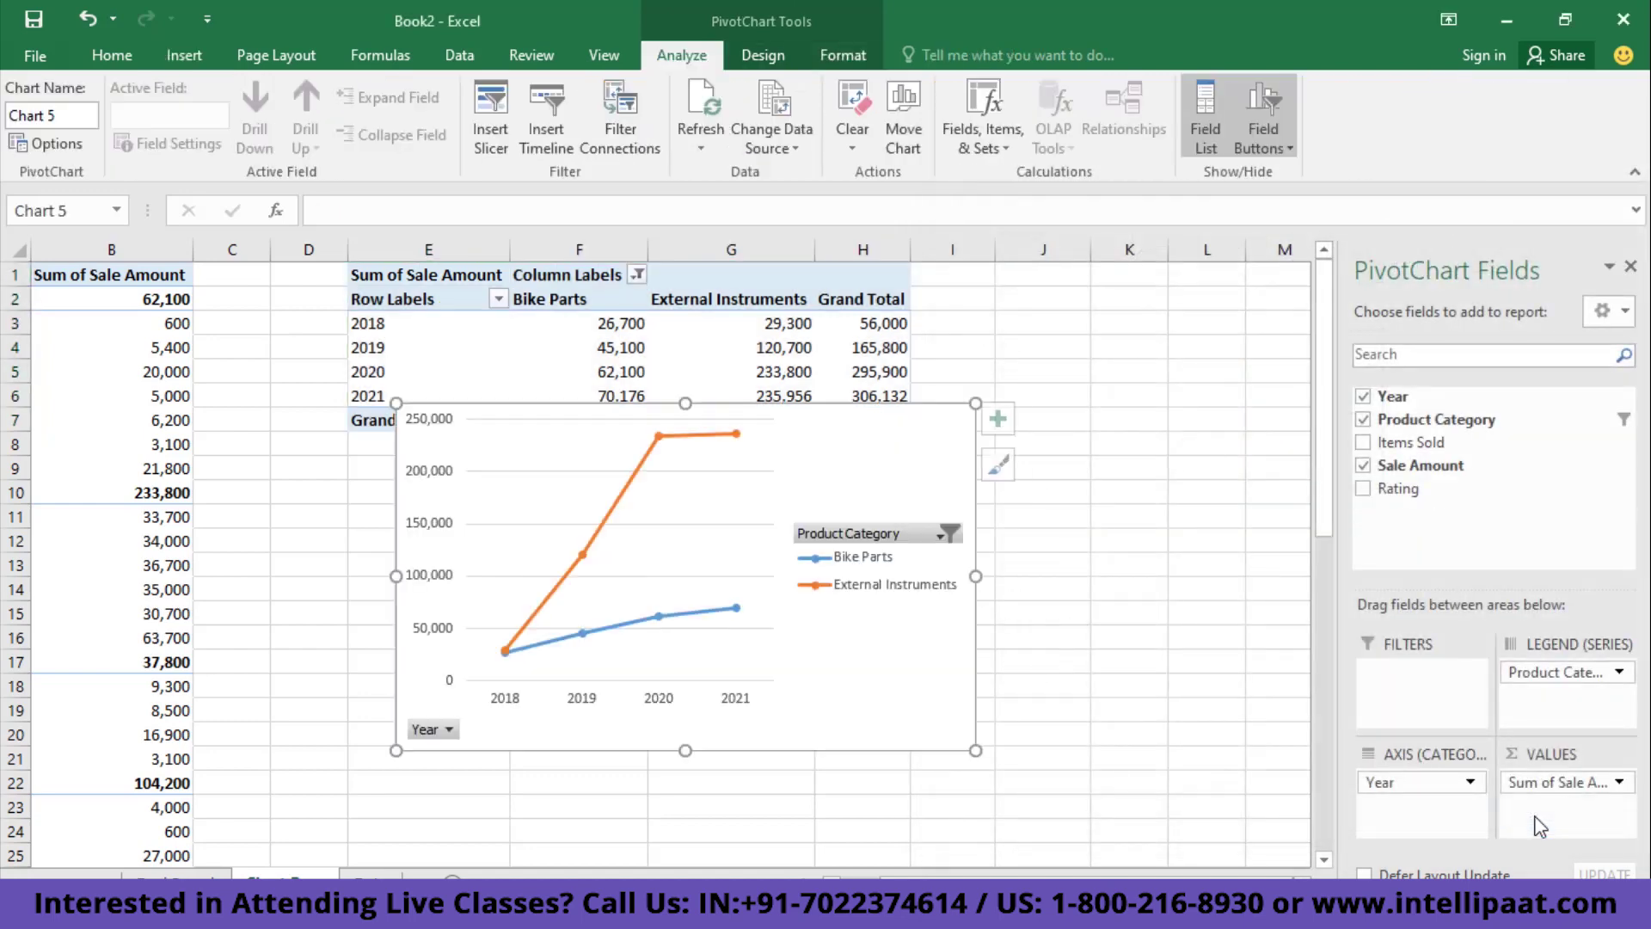
{"action": "left_click_drag", "start_coordinate": [1070, 538], "coordinate": [903, 517]}
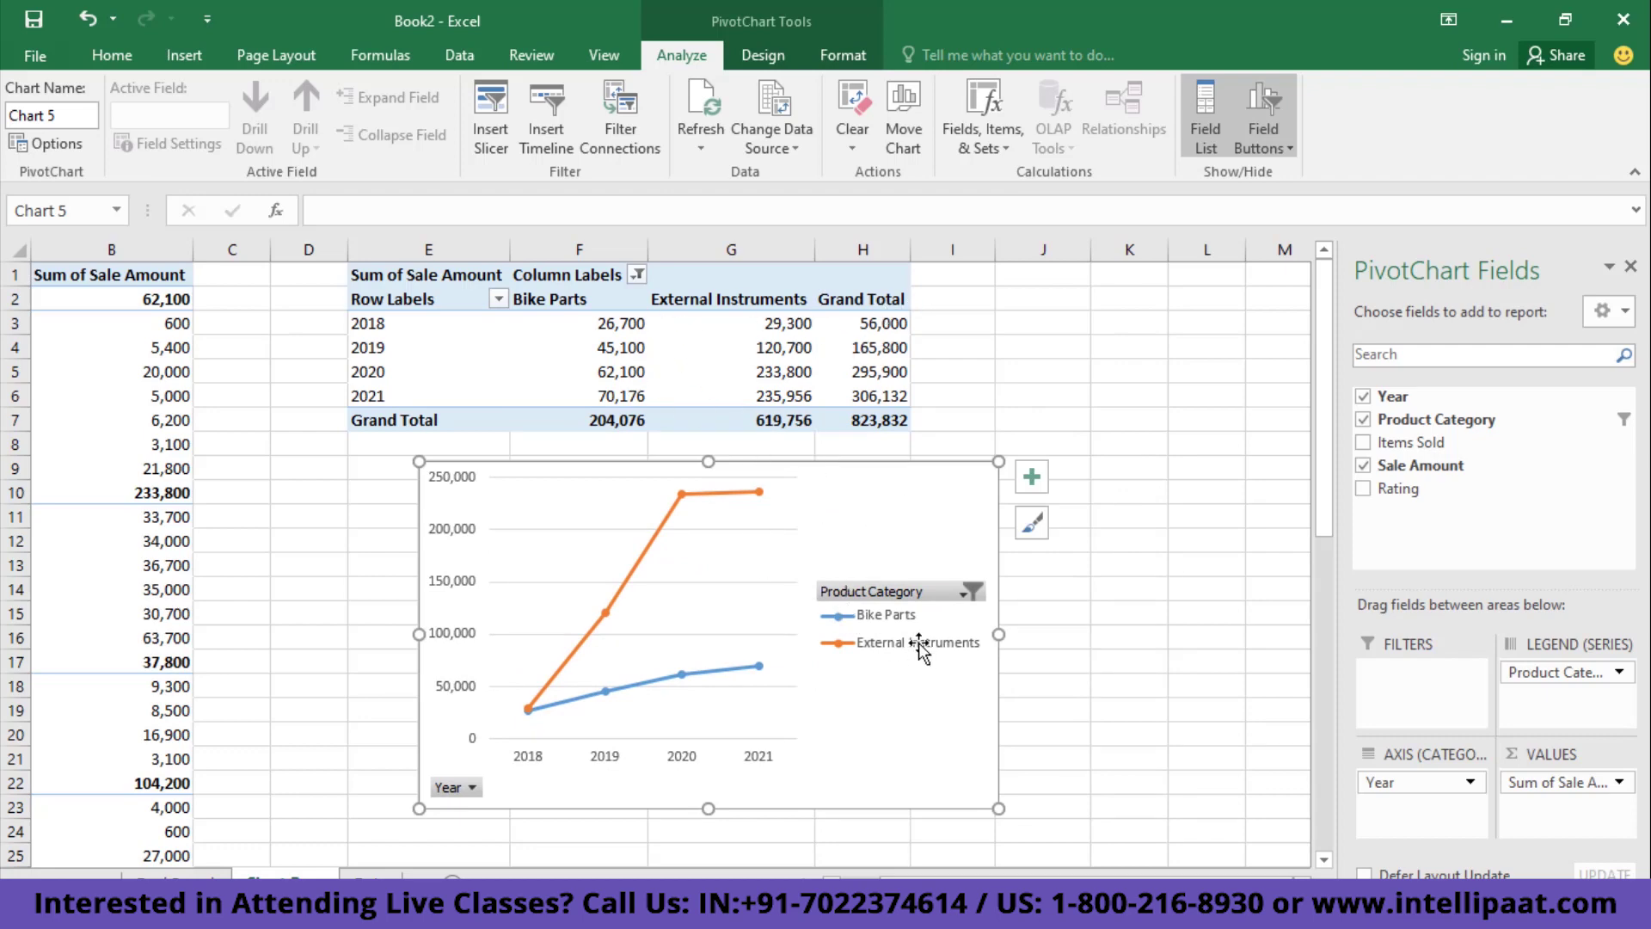
- Include all product categories in the line chart and widen it to the end of column J
{"action": "left_click", "coordinate": [970, 592]}
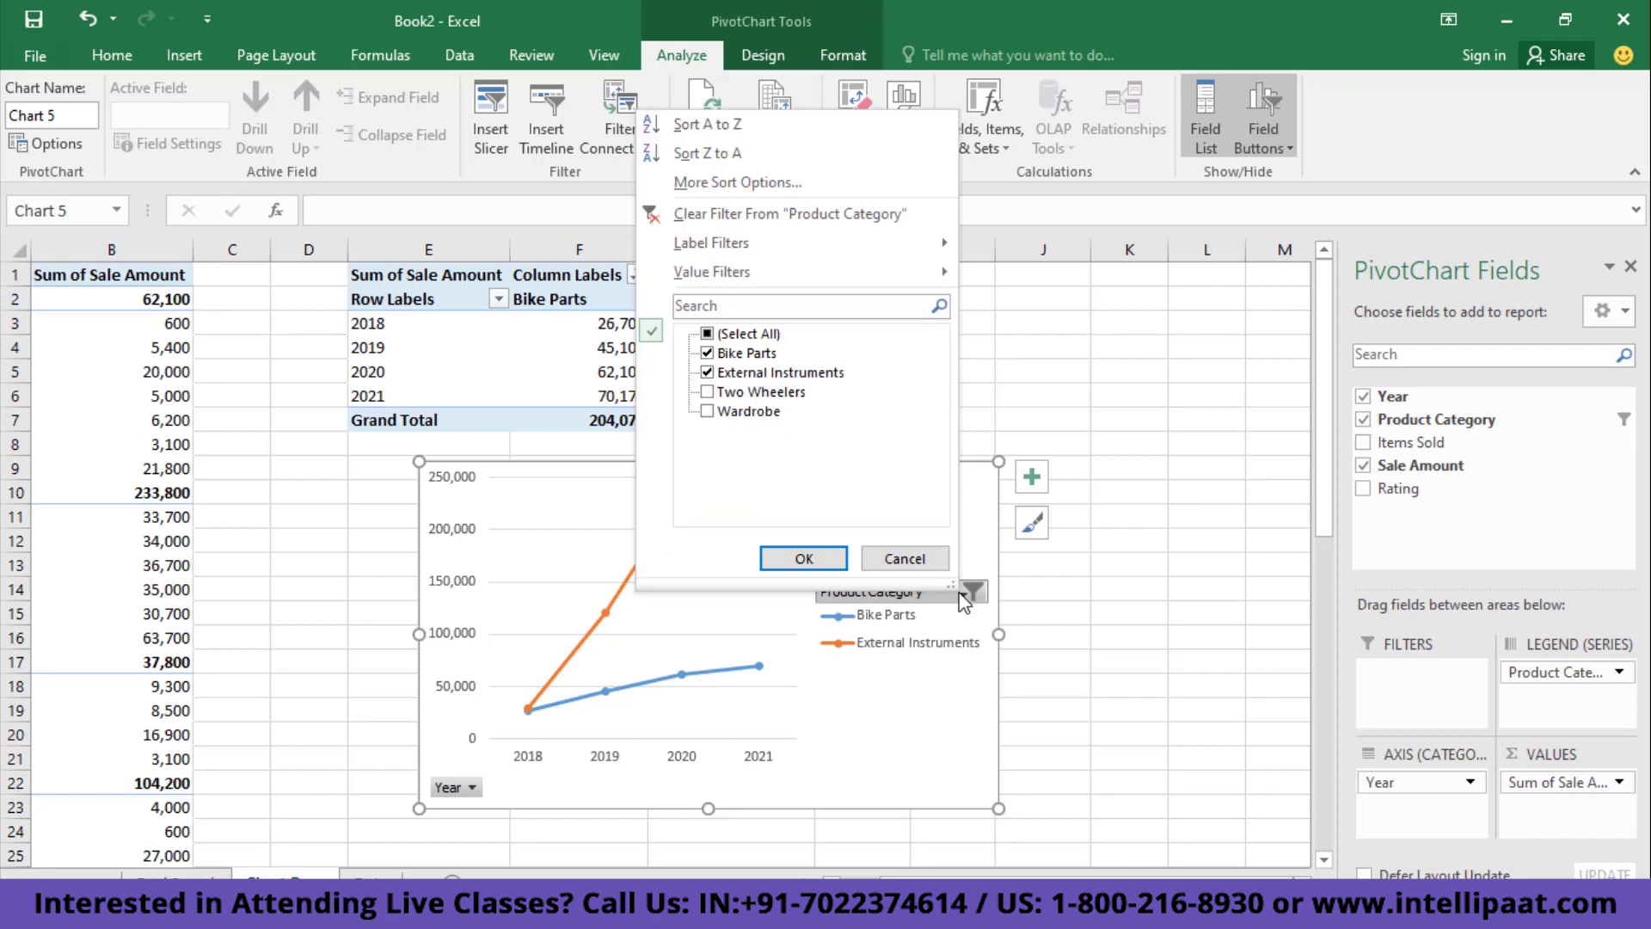
{"action": "left_click", "coordinate": [707, 335]}
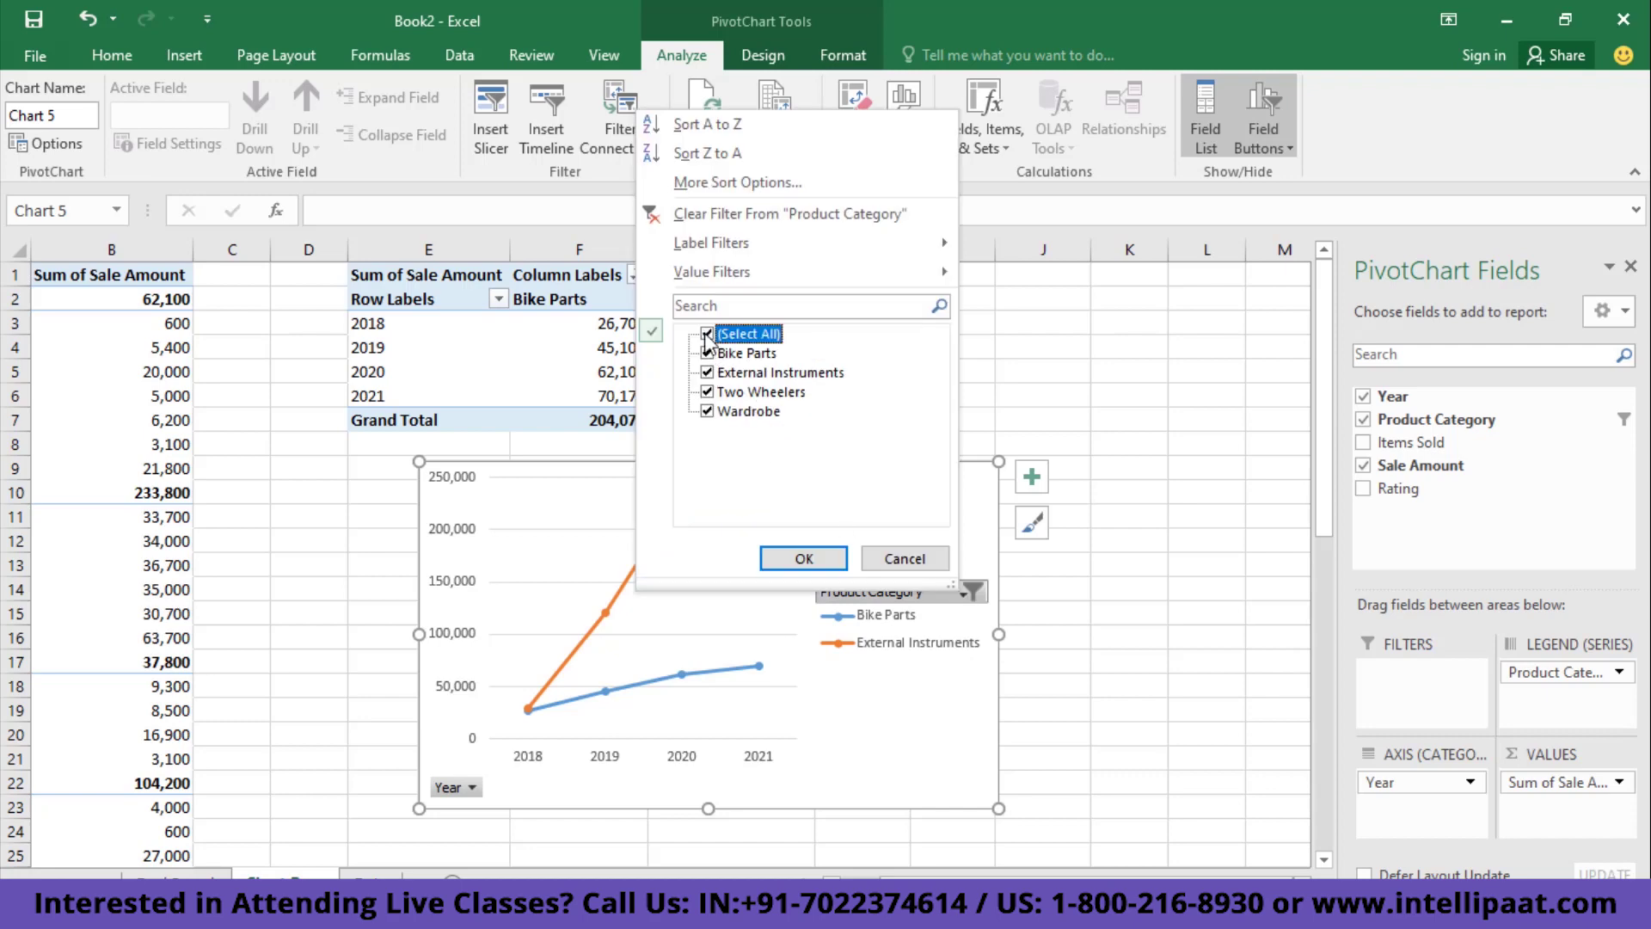
{"action": "left_click", "coordinate": [804, 560]}
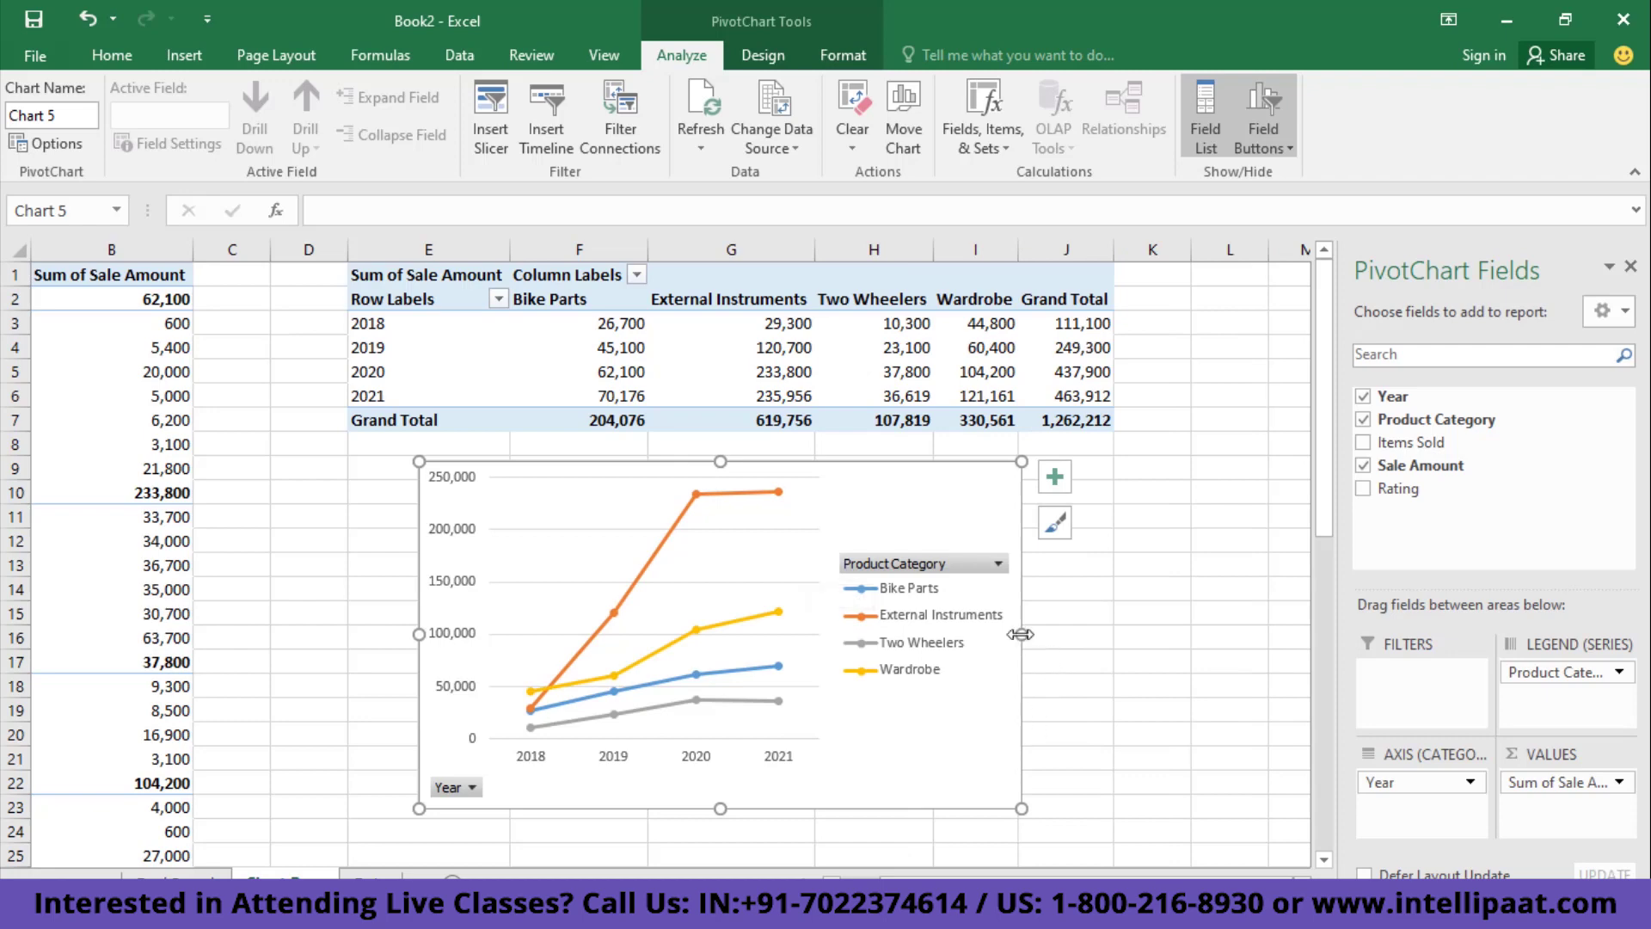
{"action": "left_click_drag", "start_coordinate": [1022, 634], "coordinate": [1109, 630]}
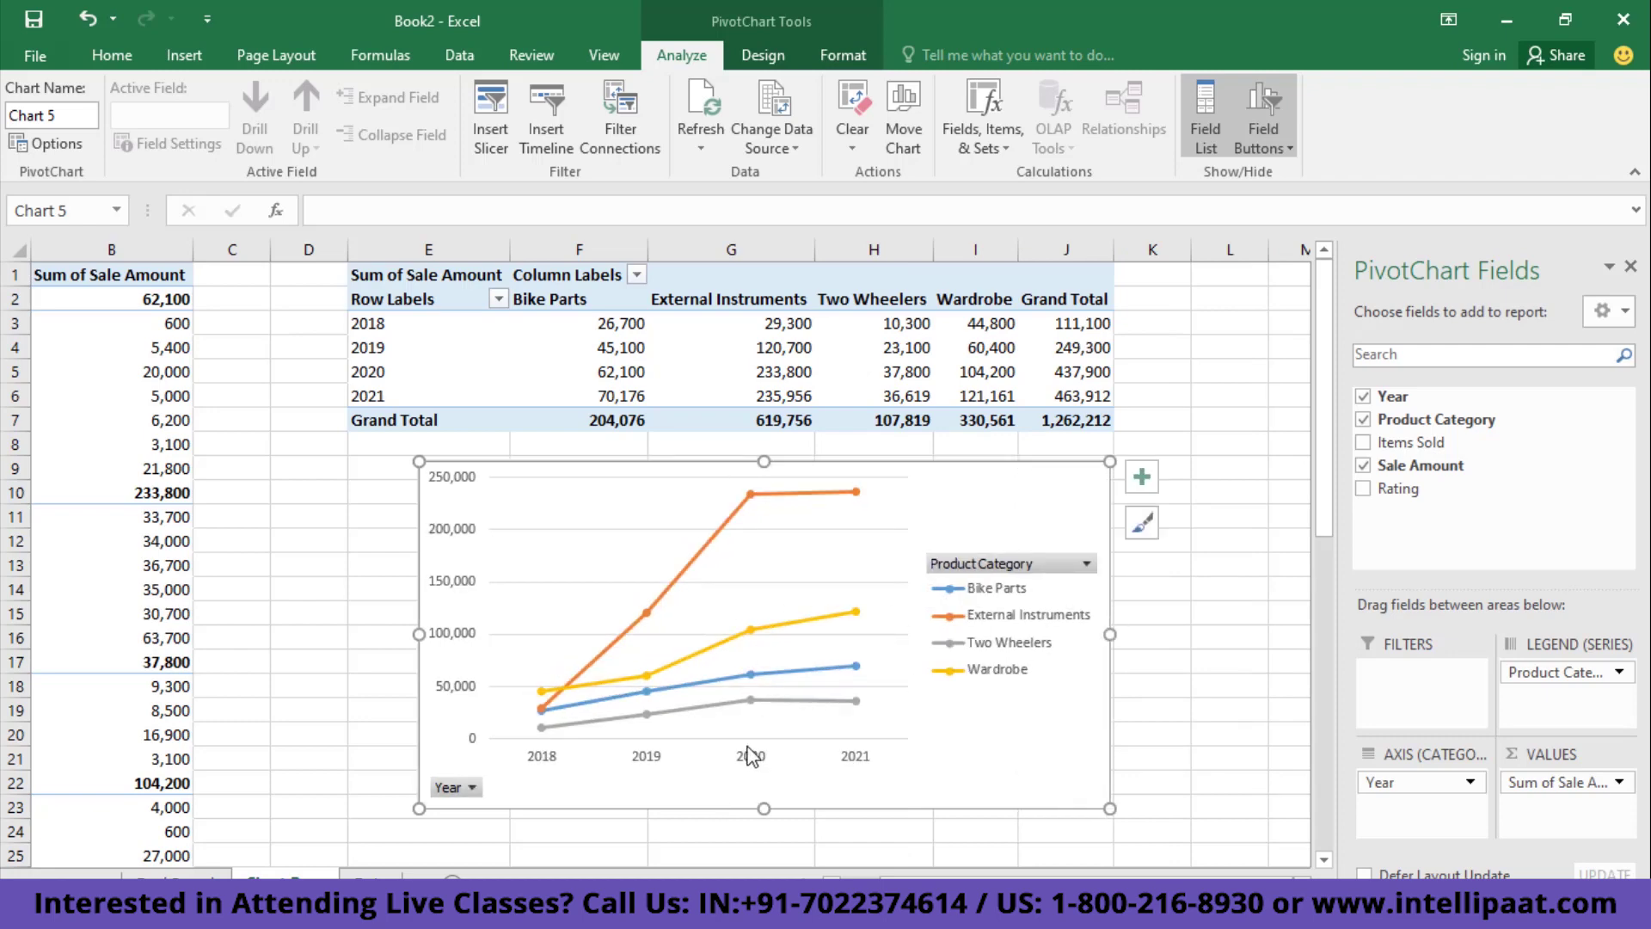
- Hide the axis field buttons on the line chart and remove its gridlines and legend
{"action": "right_click", "coordinate": [457, 788]}
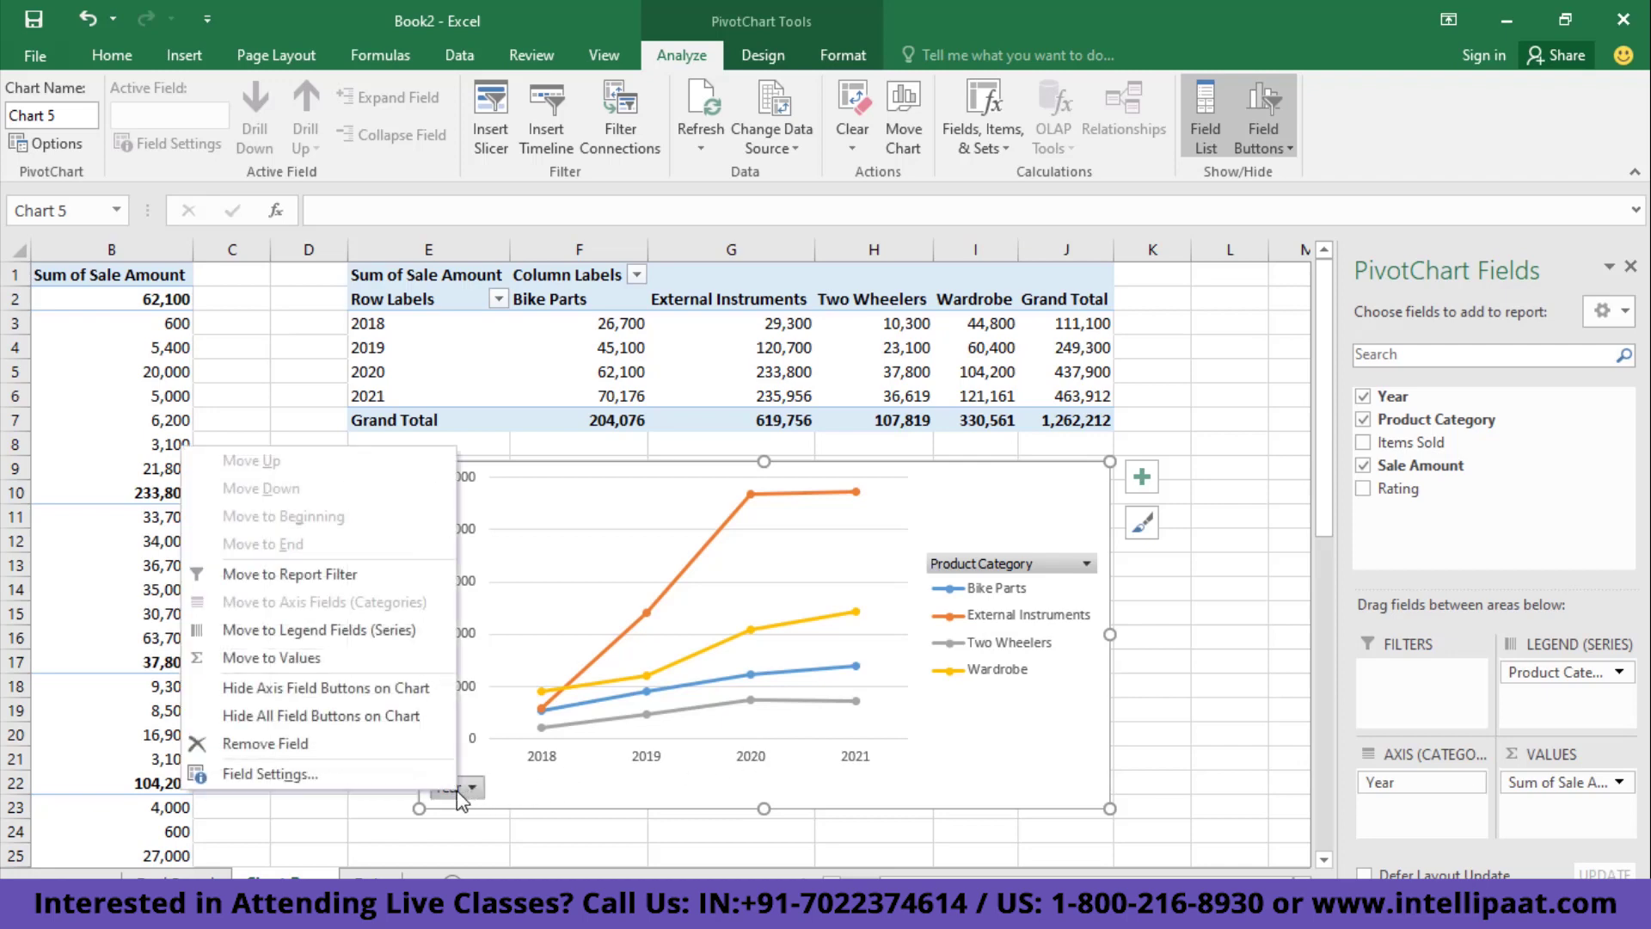
{"action": "left_click", "coordinate": [295, 690]}
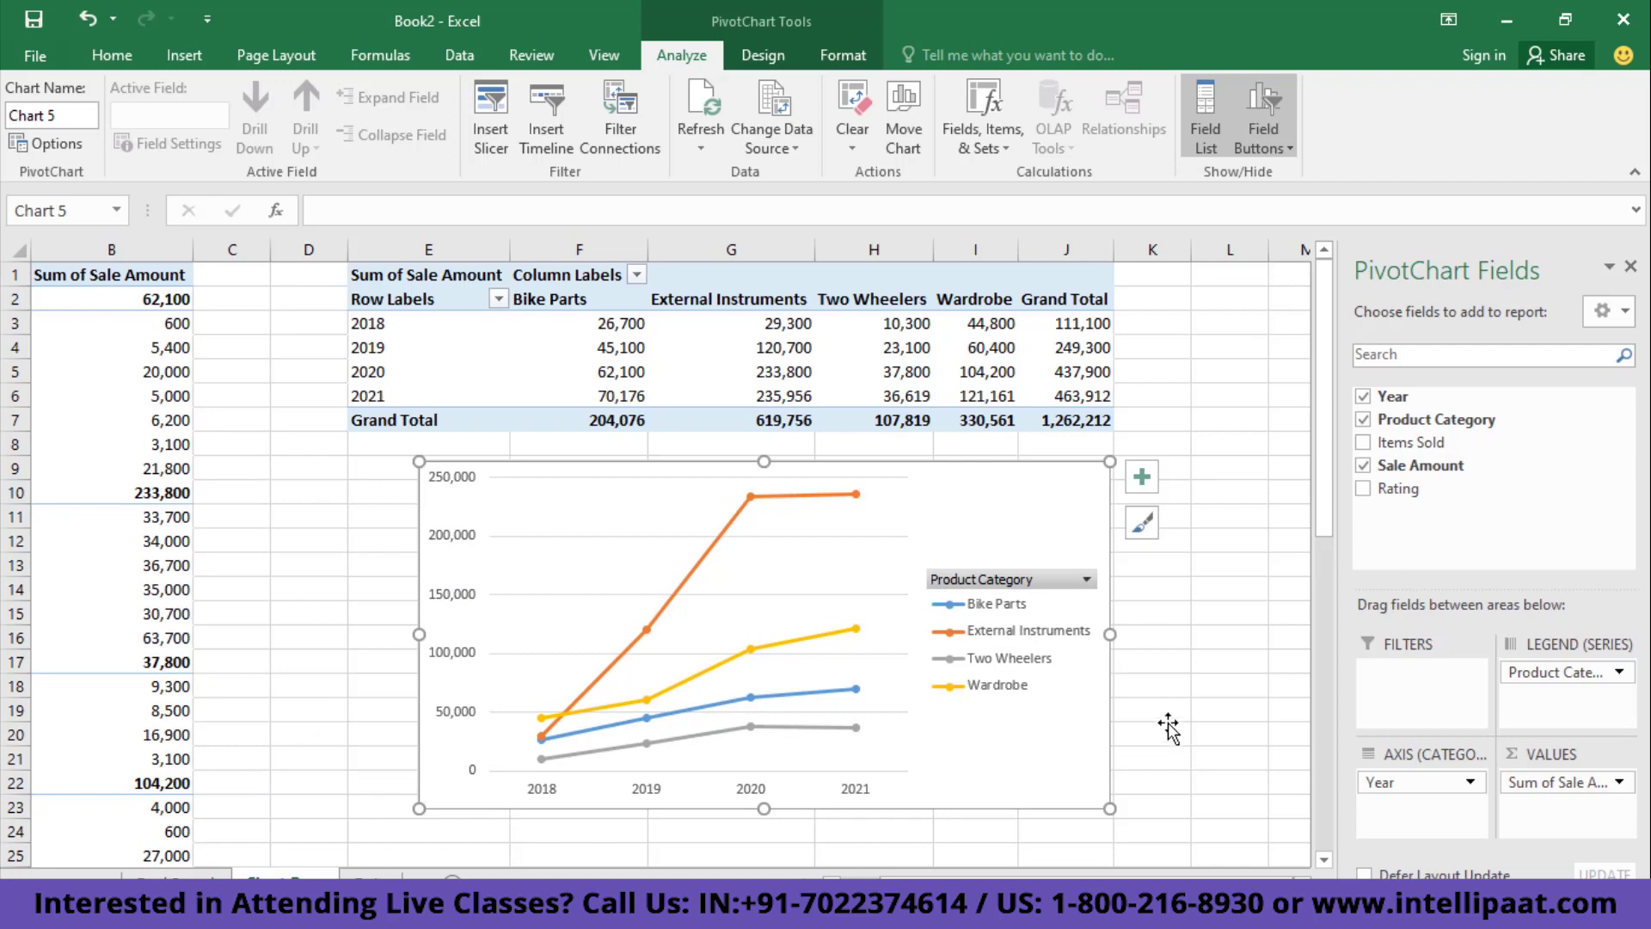
{"action": "left_click", "coordinate": [1142, 477]}
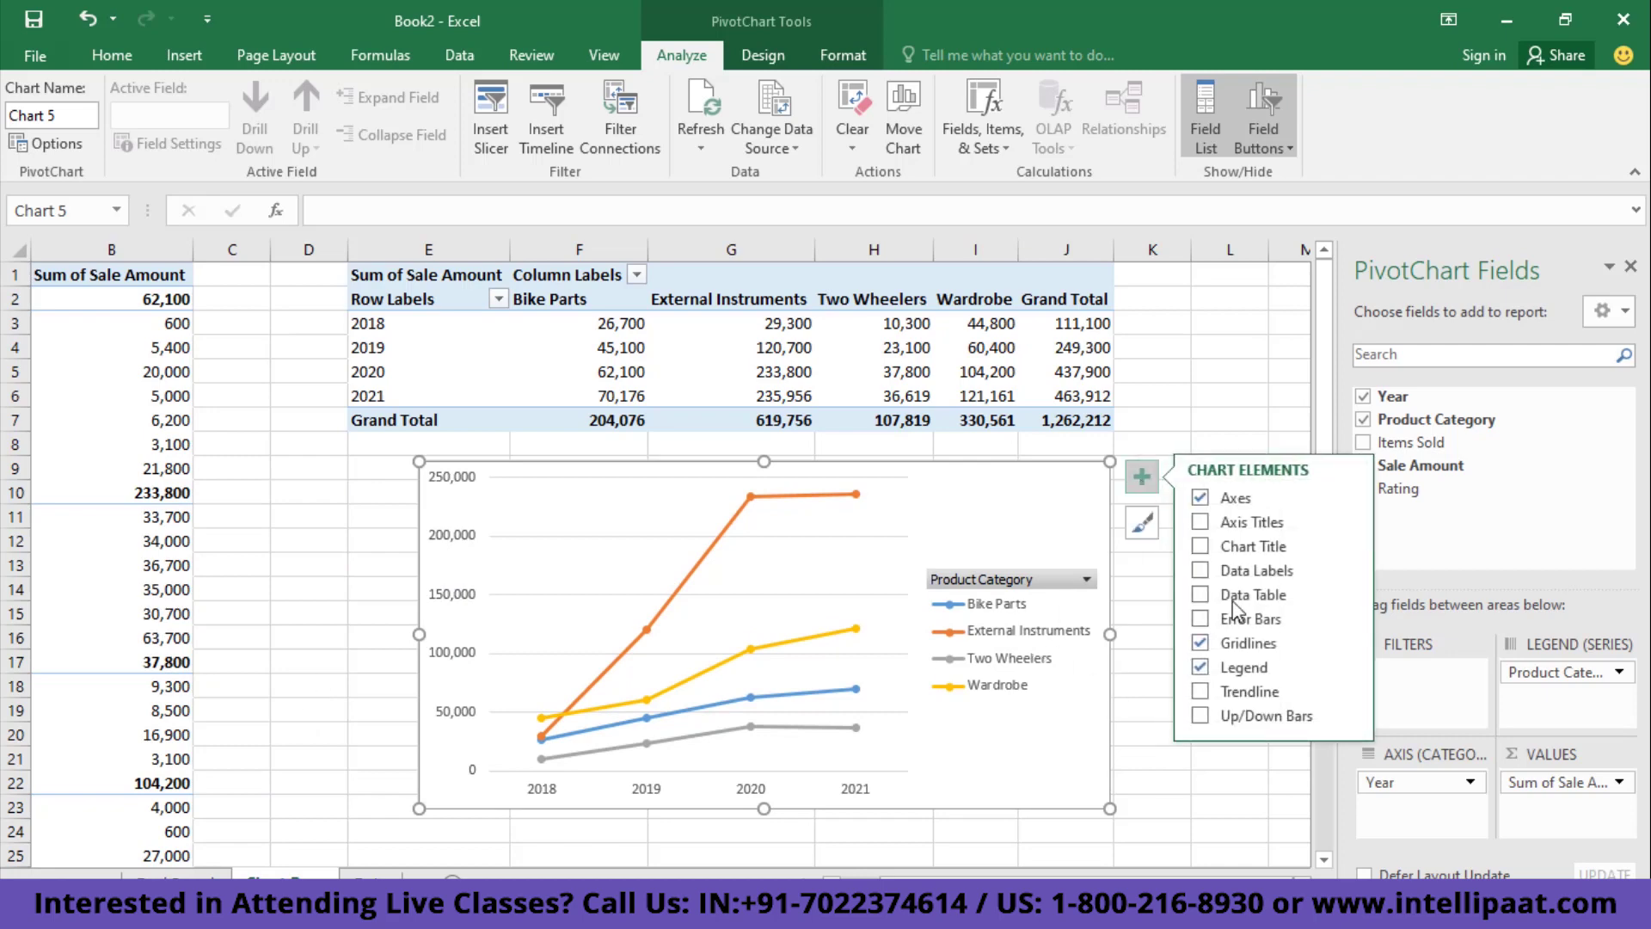
{"action": "left_click", "coordinate": [1200, 642]}
{"action": "left_click", "coordinate": [1201, 668]}
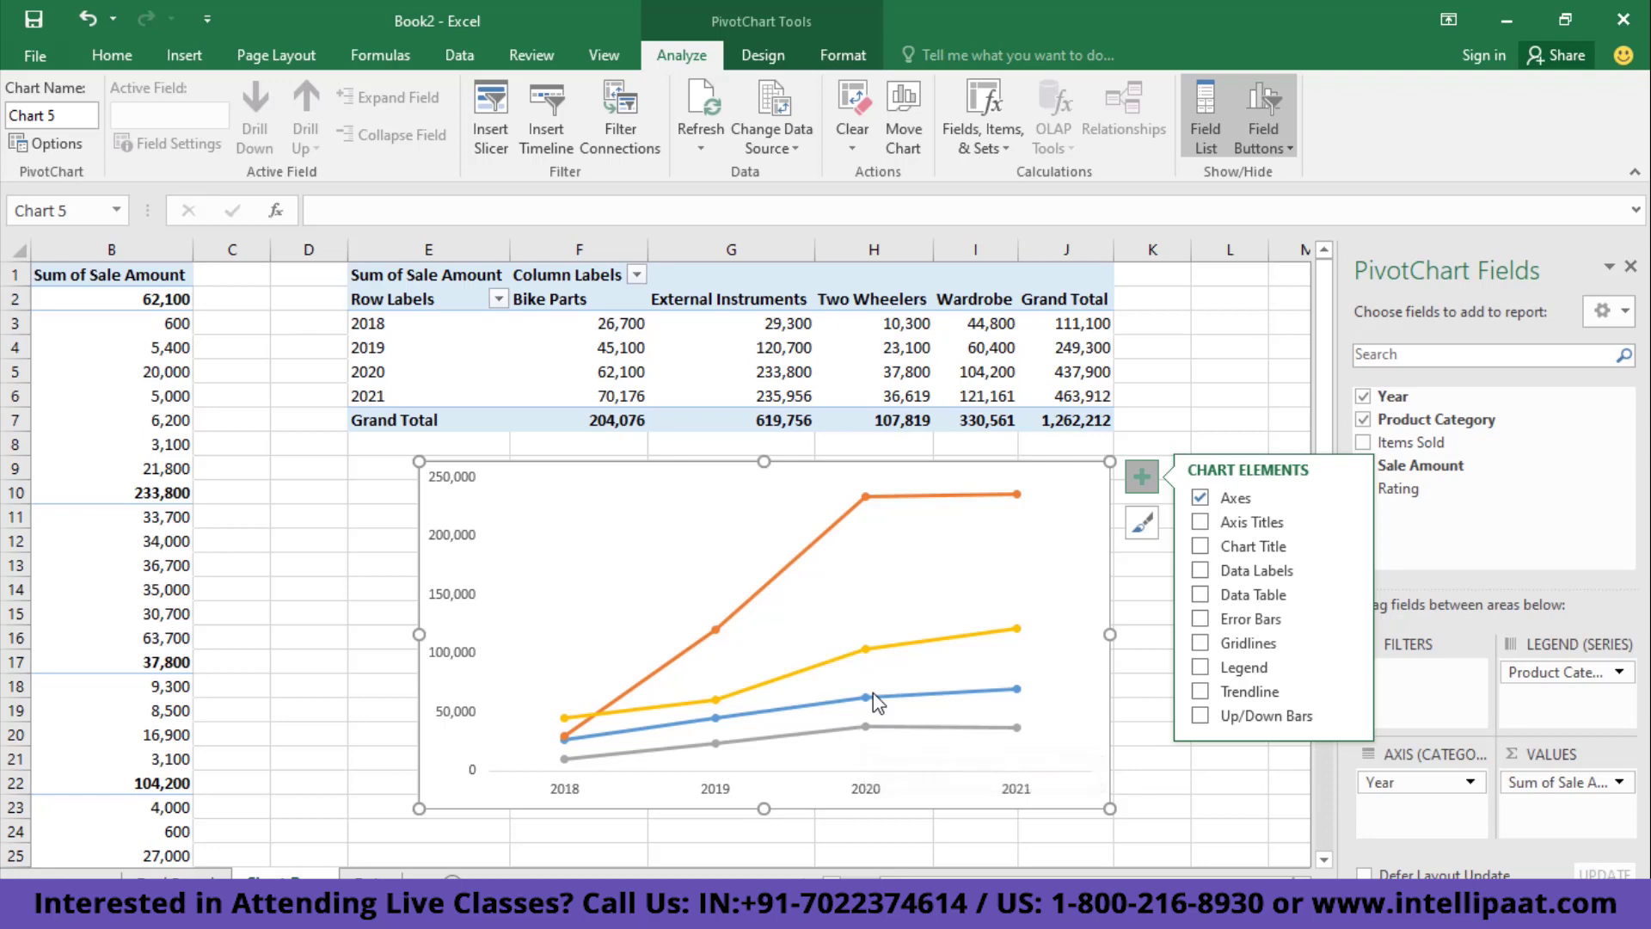
- Add a Product Category slicer for the line chart
{"action": "mouse_move", "coordinate": [876, 702]}
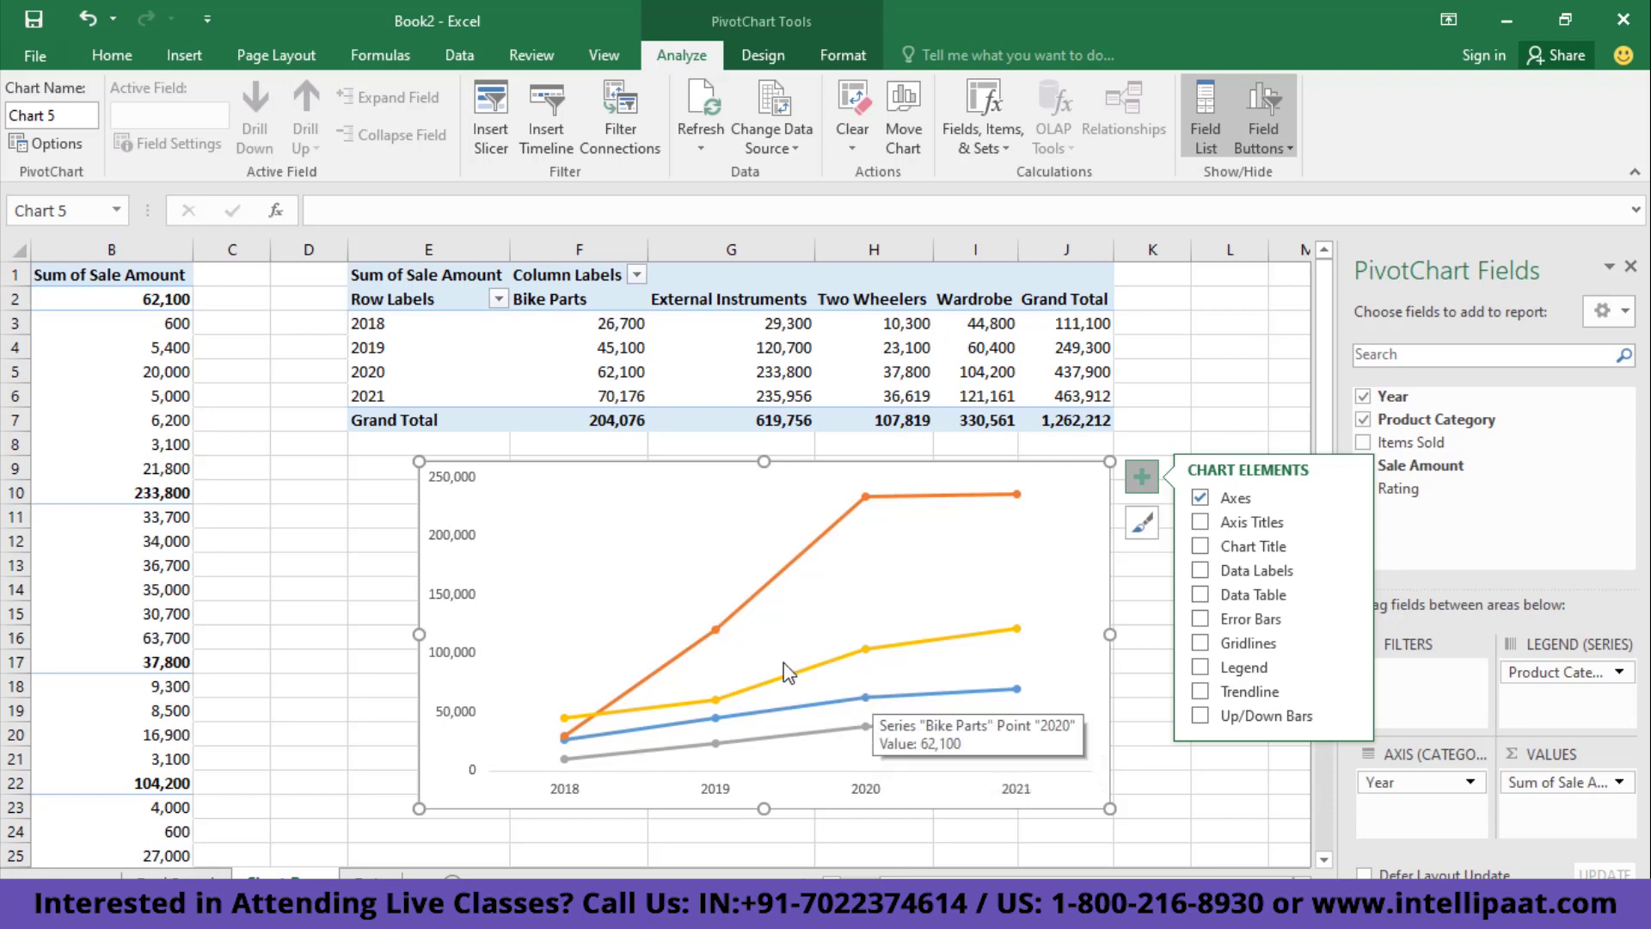
{"action": "left_click", "coordinate": [635, 561]}
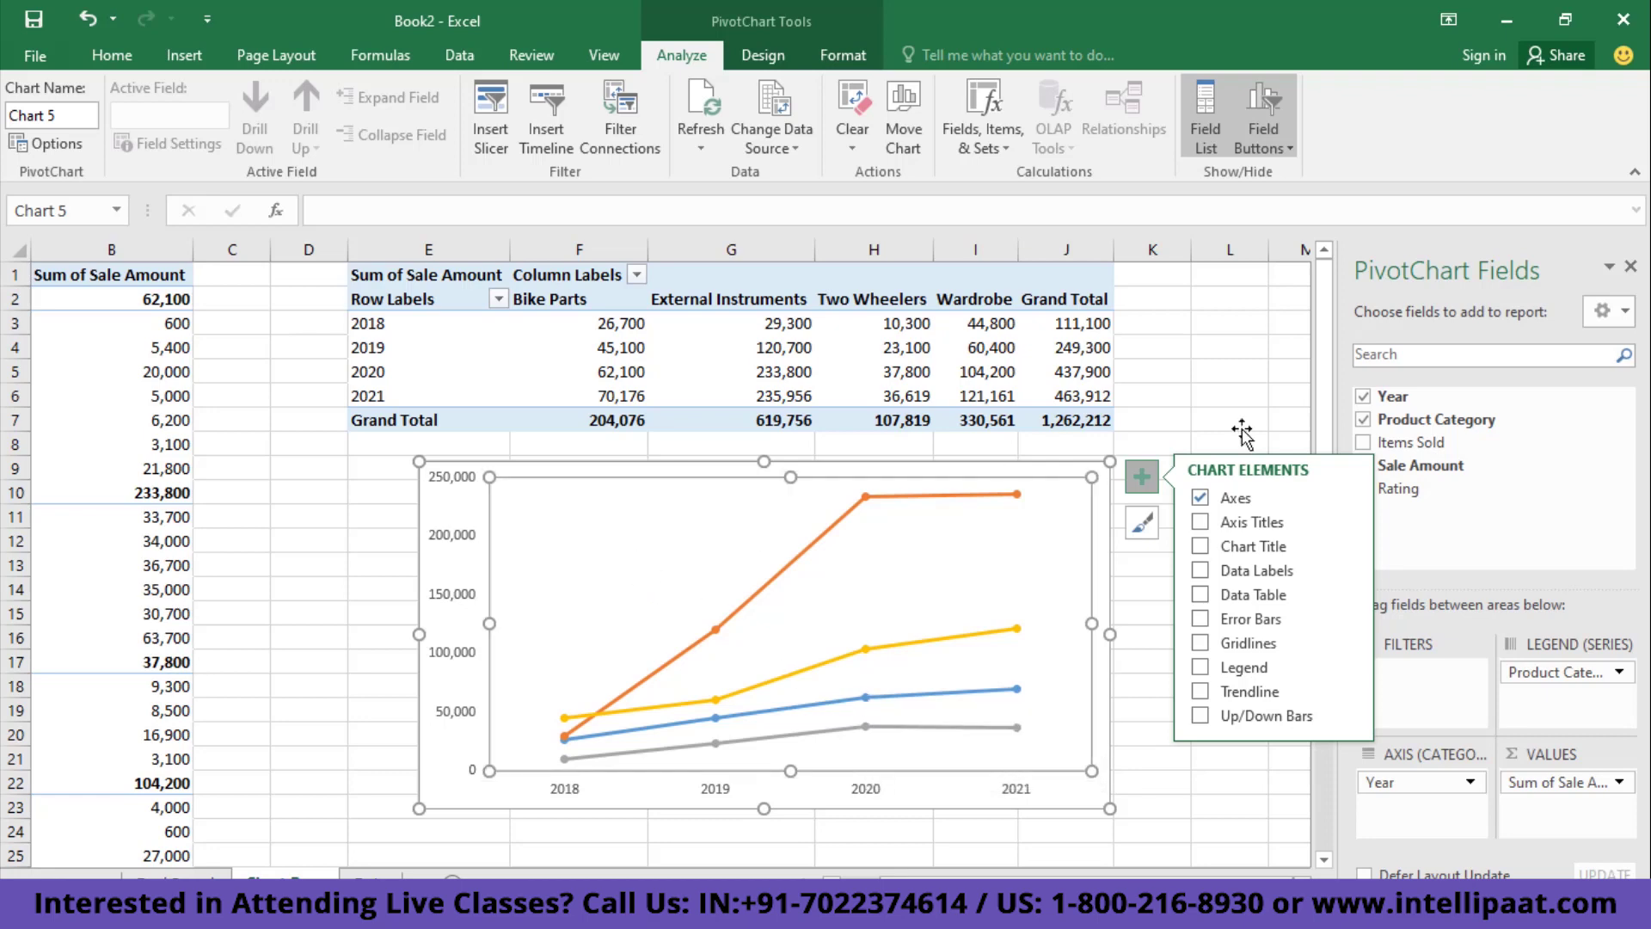
{"action": "right_click", "coordinate": [1481, 425]}
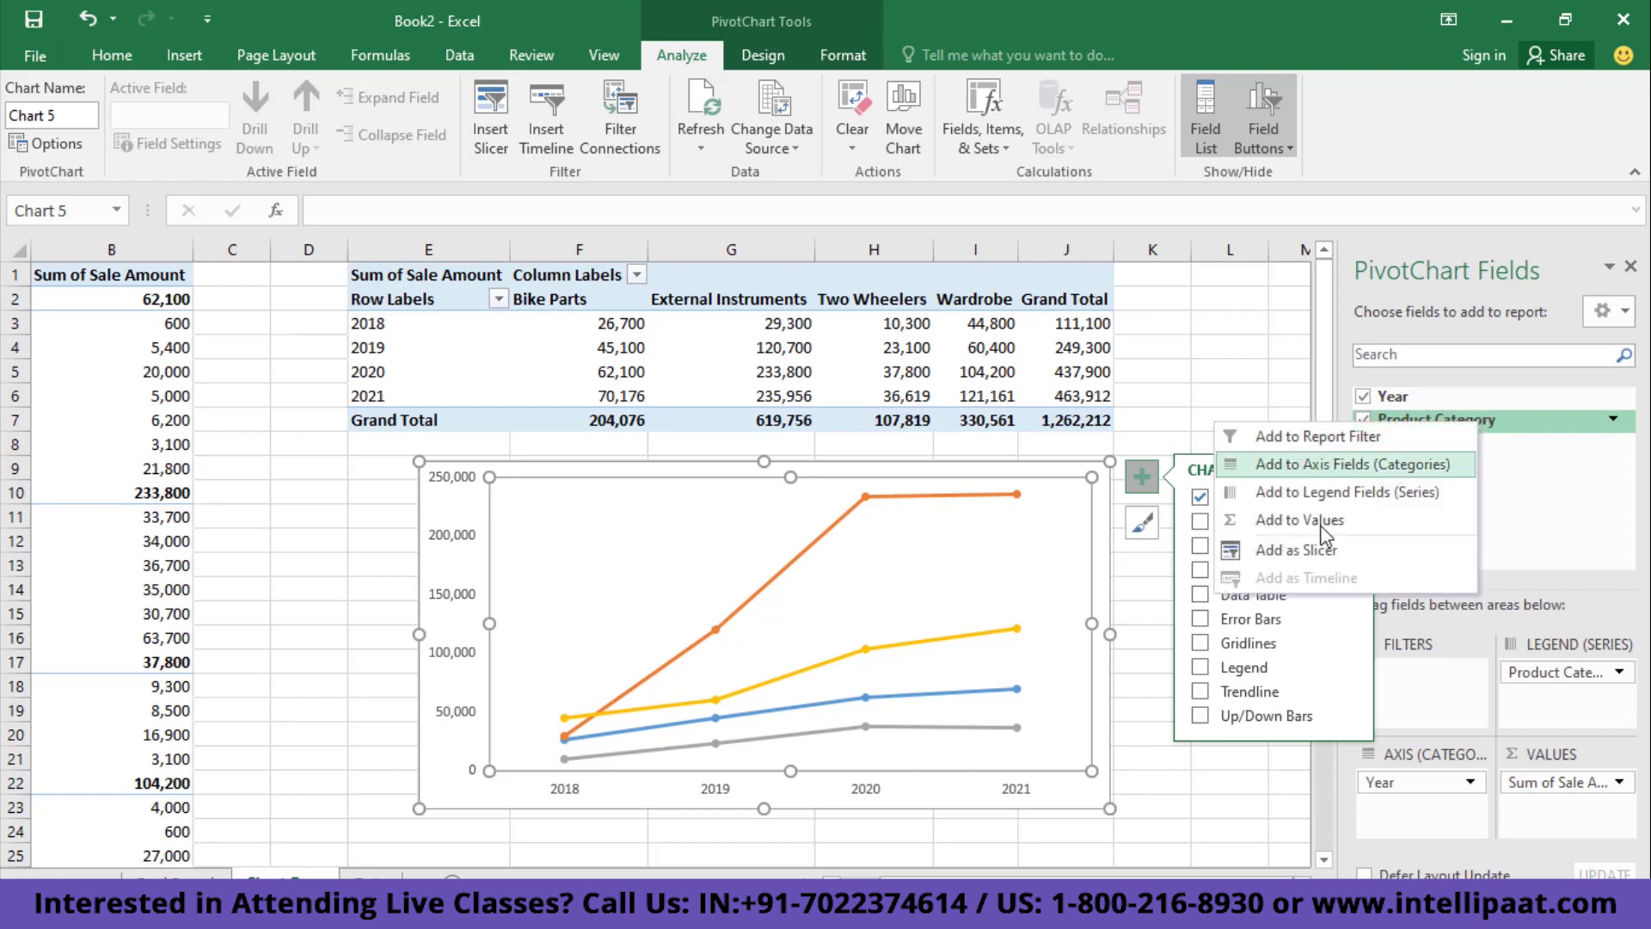
{"action": "left_click", "coordinate": [1329, 557]}
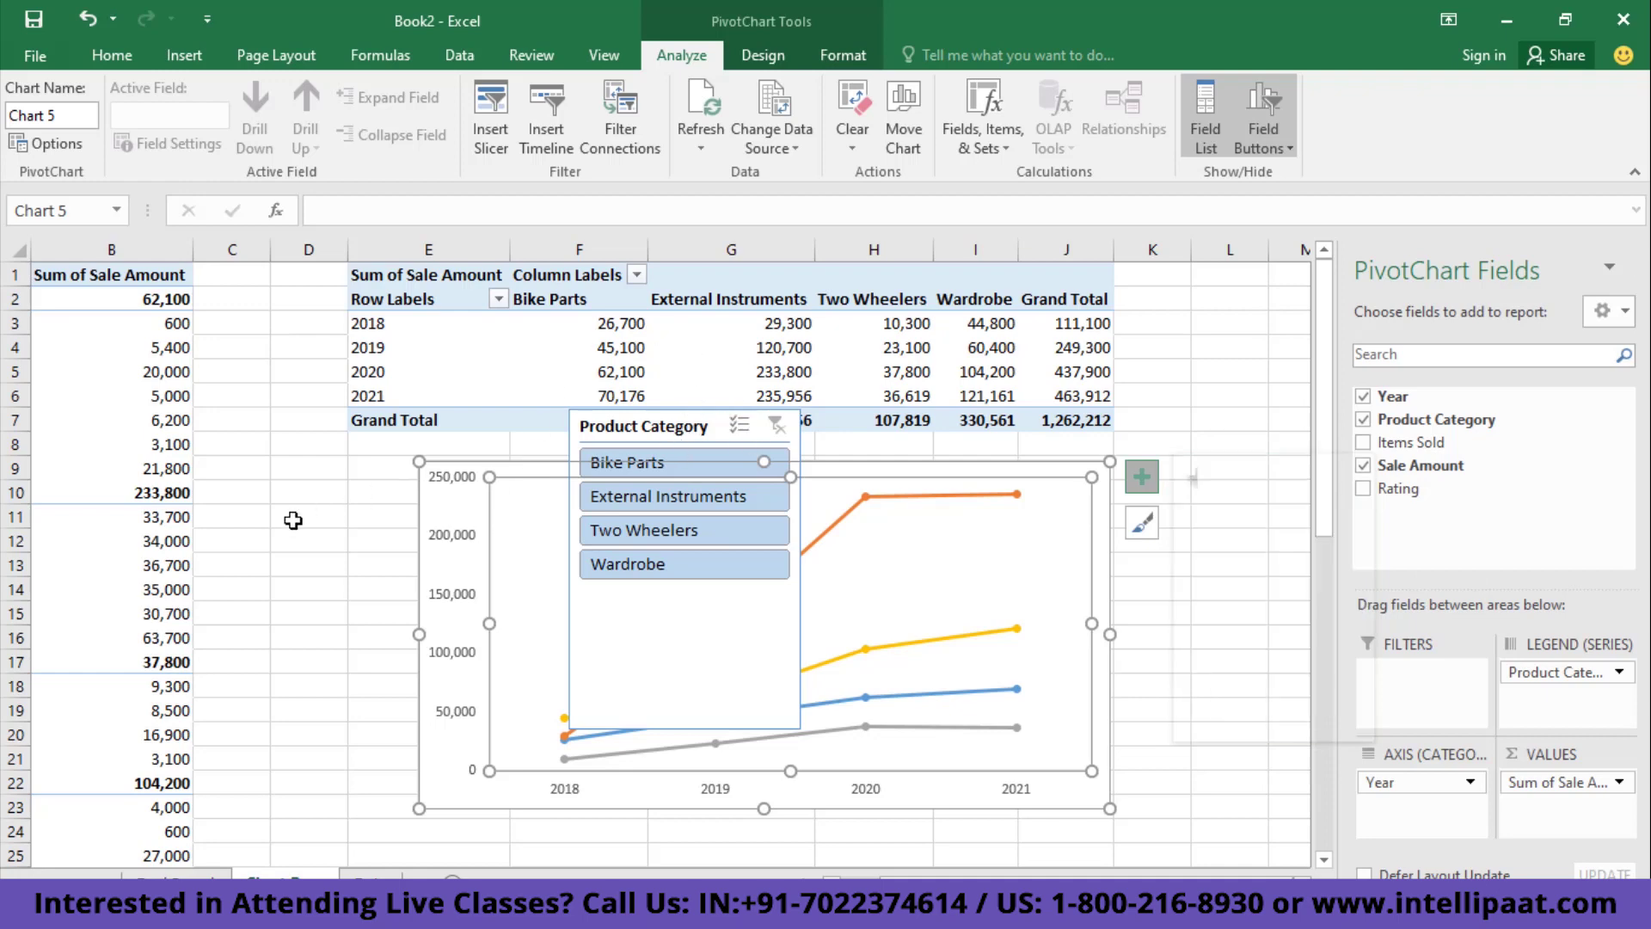
- Move the Product Category slicer beside the line chart and turn off its header display in the slicer settings
{"action": "left_click_drag", "start_coordinate": [724, 616], "coordinate": [1282, 663]}
{"action": "right_click", "coordinate": [1282, 664]}
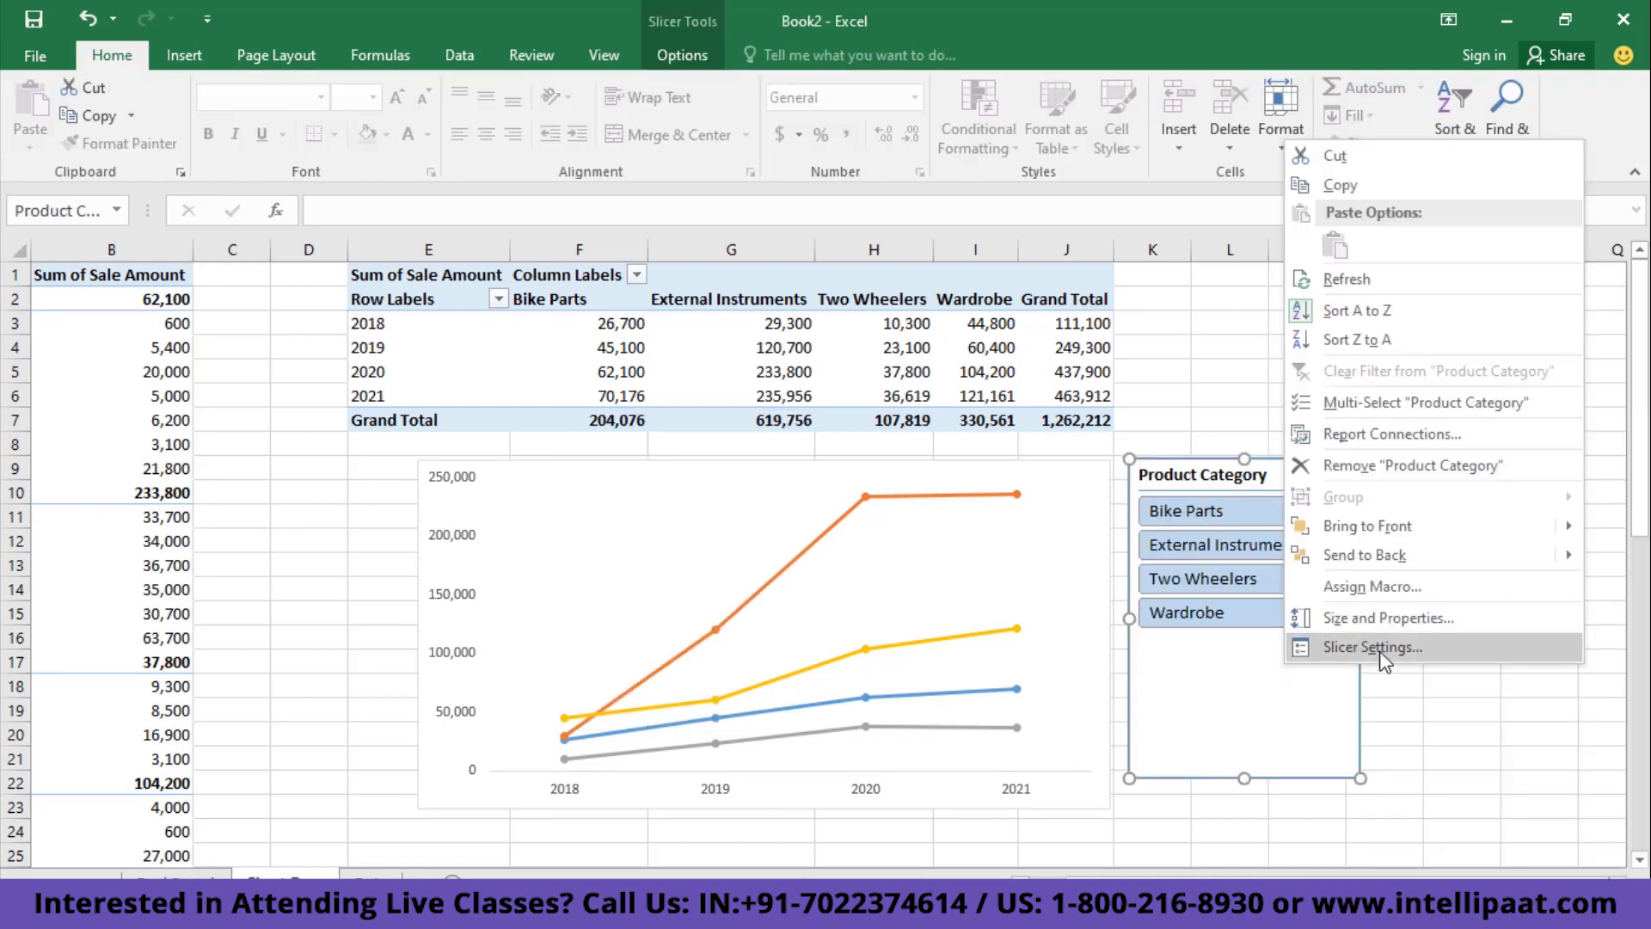
{"action": "left_click", "coordinate": [1381, 652]}
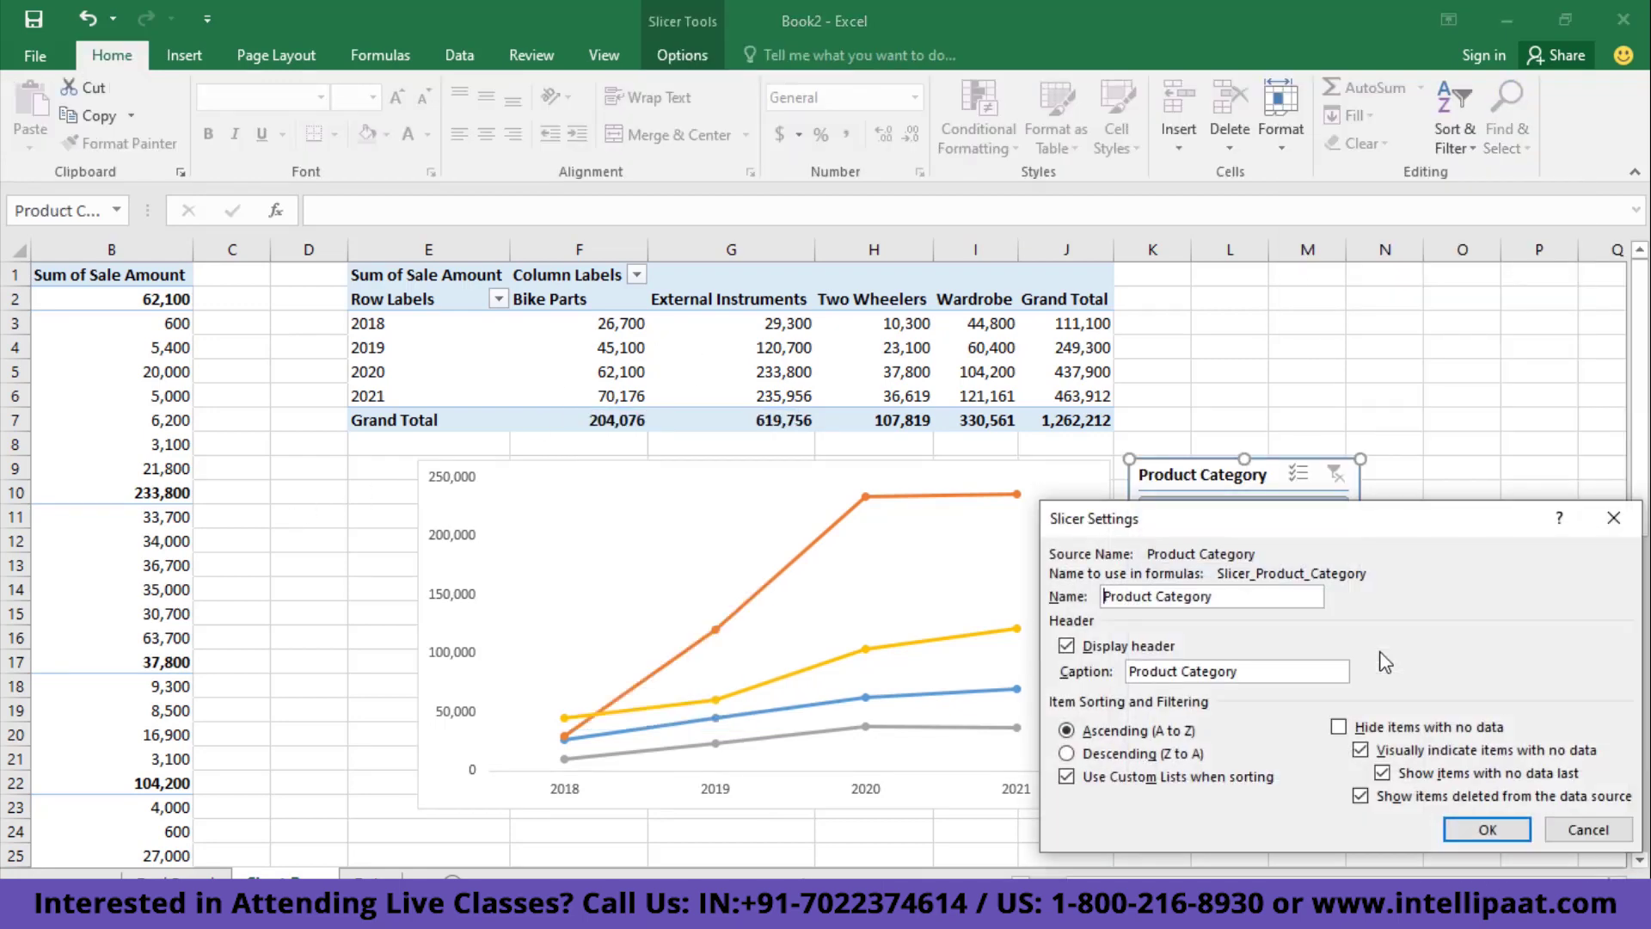
{"action": "left_click", "coordinate": [1066, 645]}
{"action": "left_click", "coordinate": [1489, 832]}
- Shrink the slicer to fit its four buttons, place it over the line chart's upper-left area, and apply the light orange slicer style
{"action": "left_click_drag", "start_coordinate": [1172, 463], "coordinate": [561, 477]}
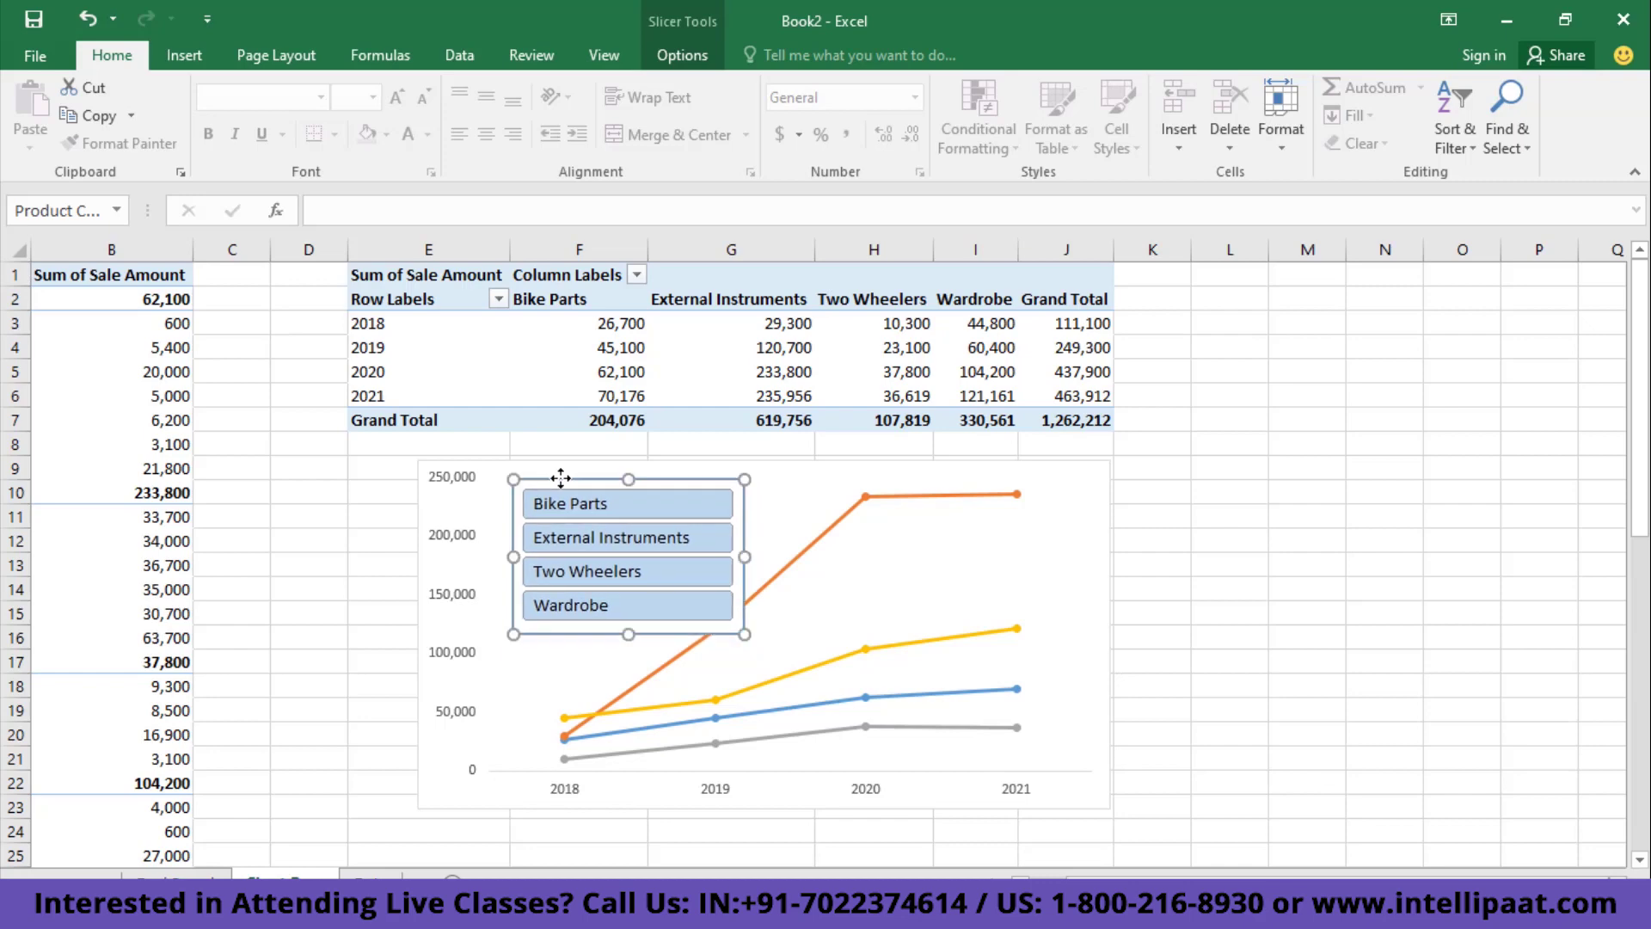
{"action": "left_click", "coordinate": [678, 48]}
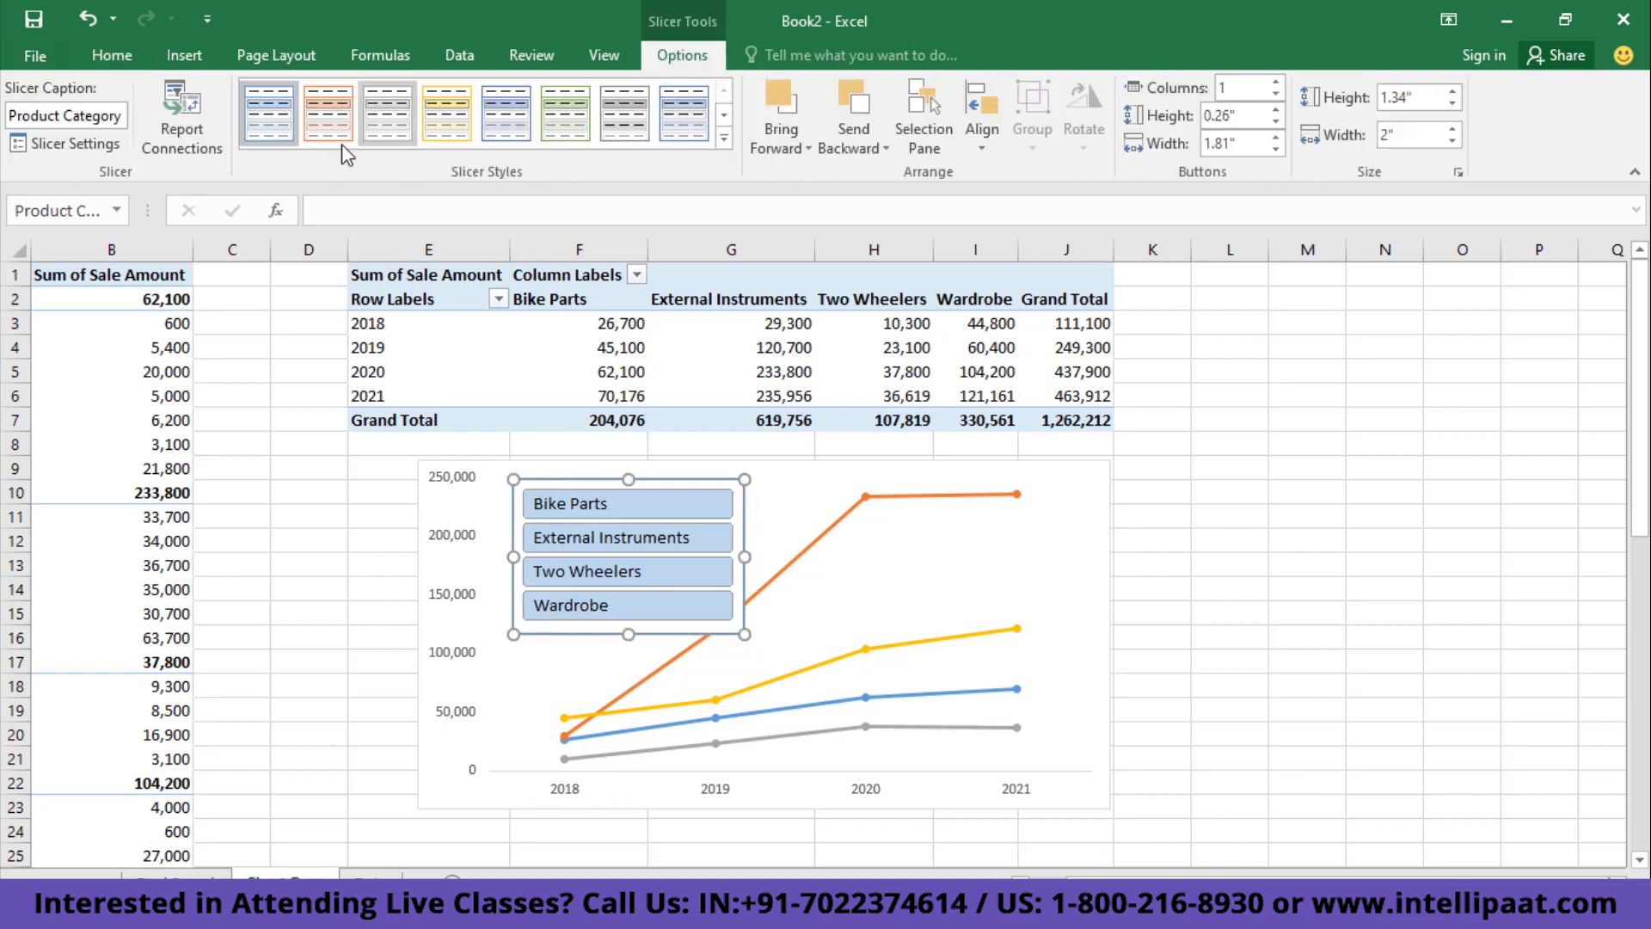
{"action": "left_click", "coordinate": [310, 125]}
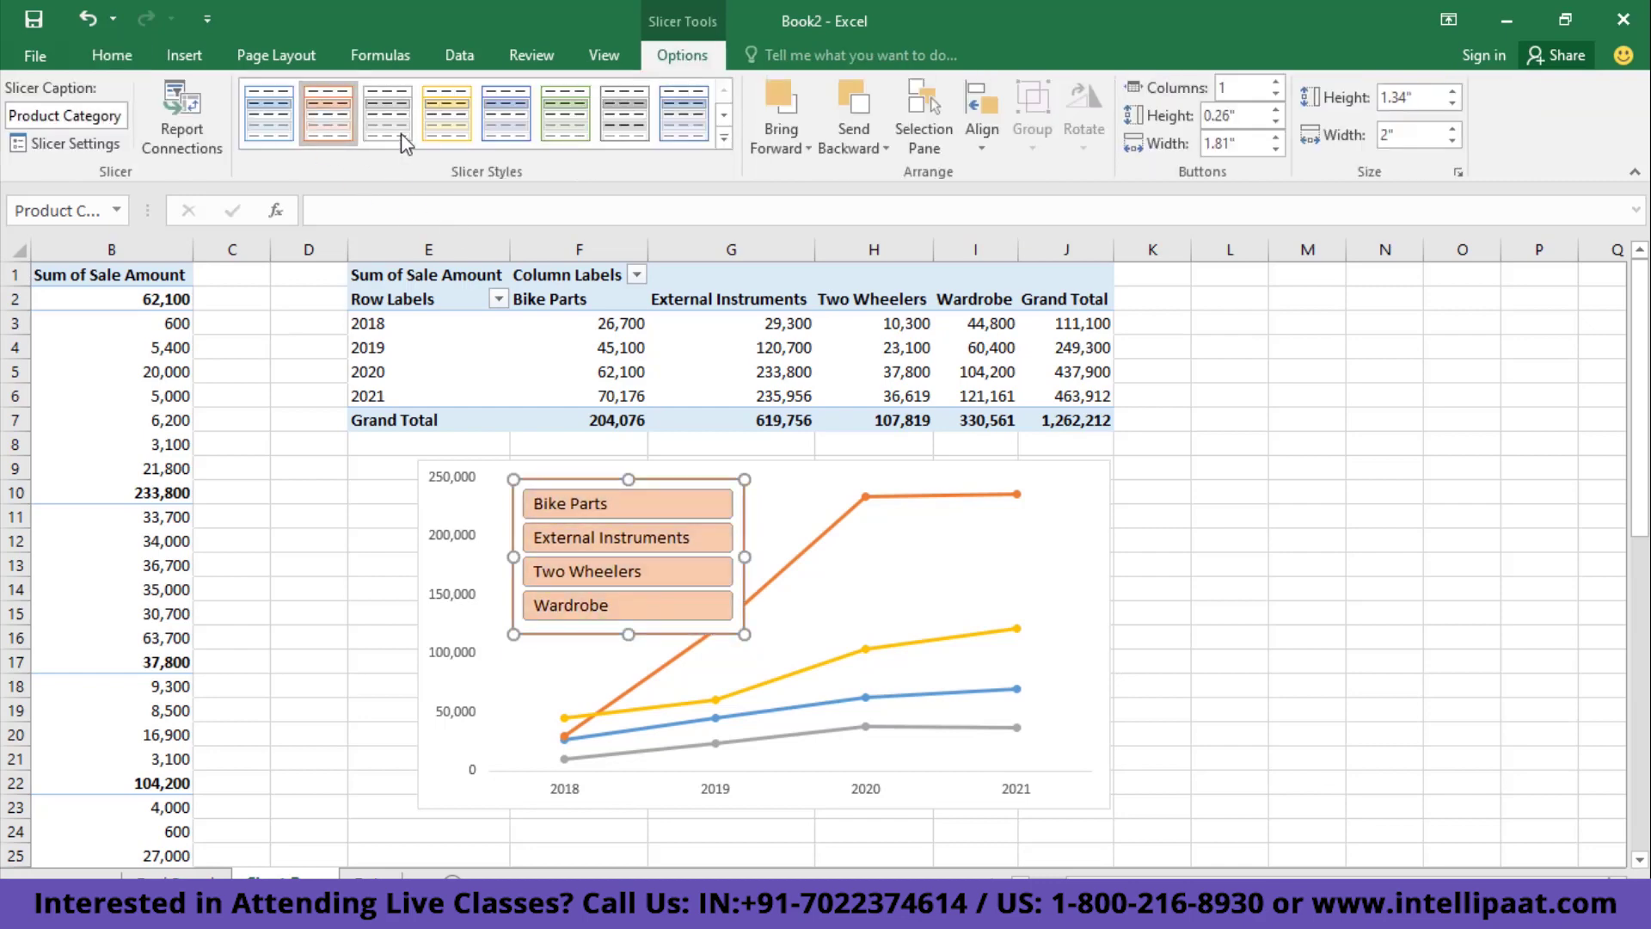
- Copy the line chart and its slicer to the Excel Dashboard sheet and place them just beside the Sales chart, under the title banner
{"action": "left_click", "coordinate": [821, 479], "text": "ctrl"}
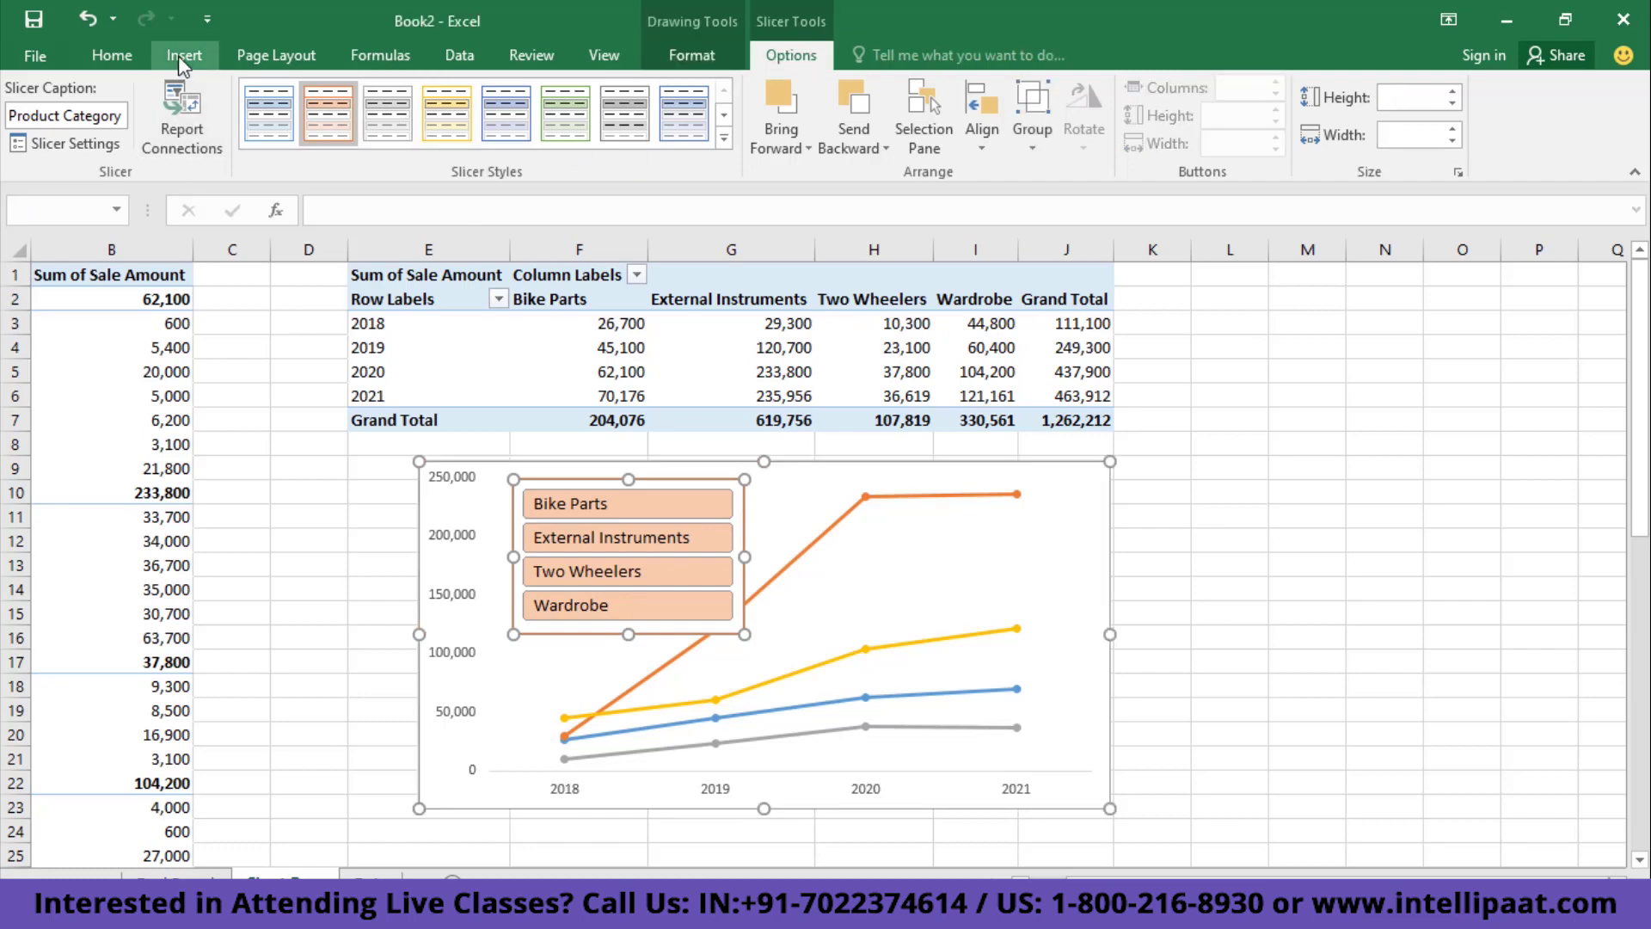
{"action": "left_click", "coordinate": [176, 874]}
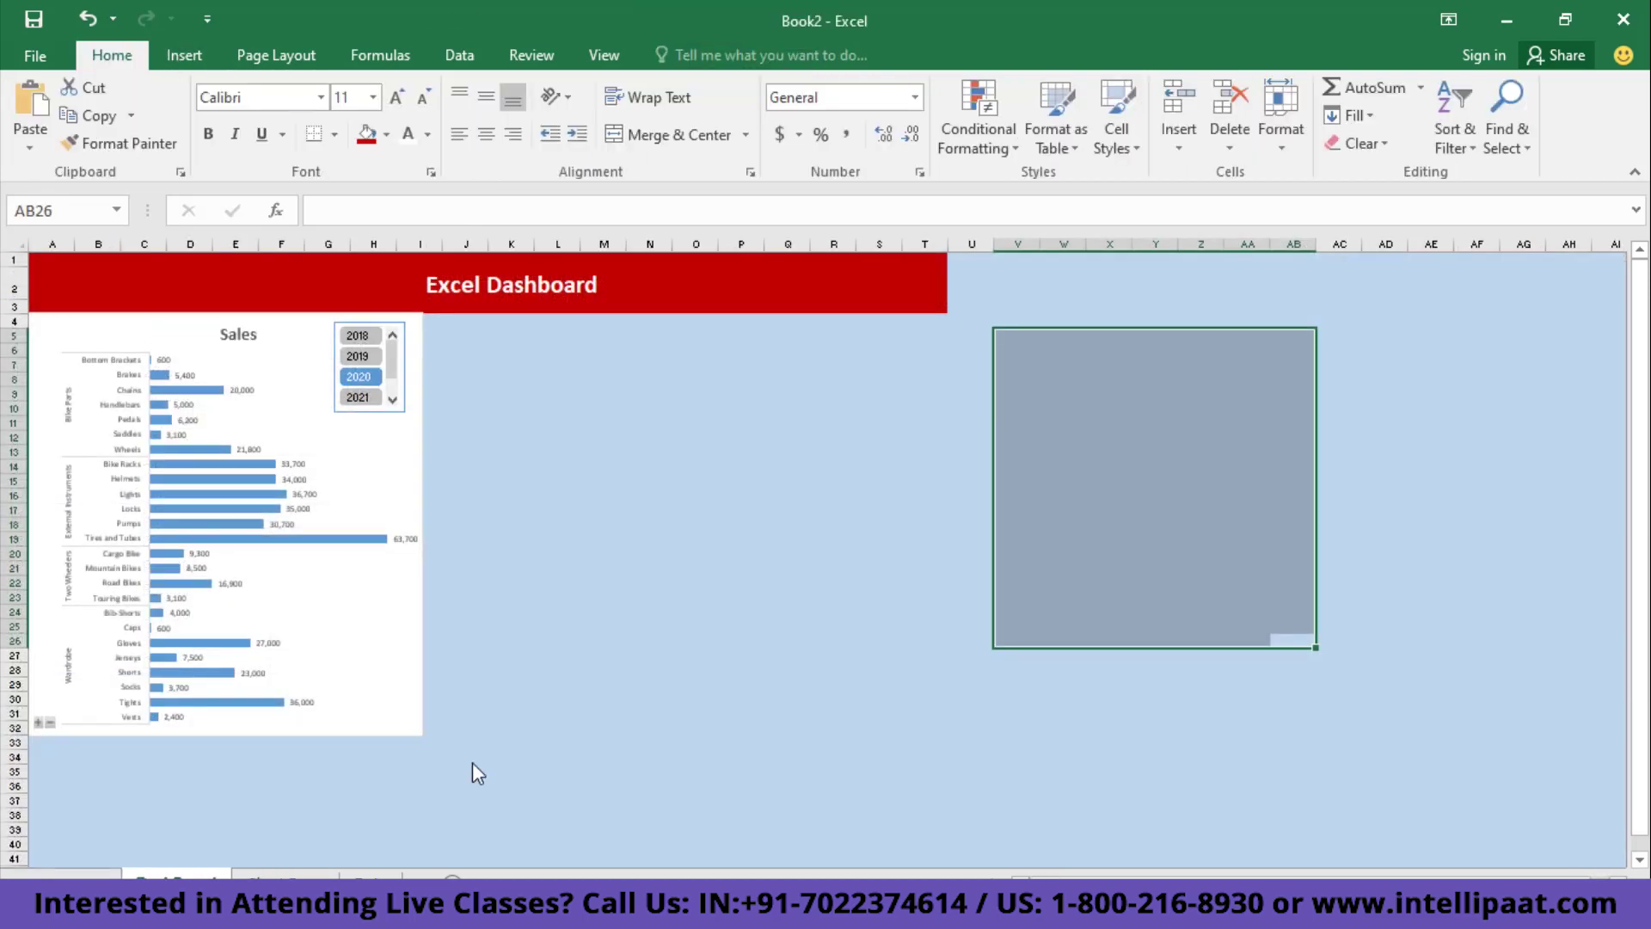
{"action": "key", "text": "ctrl+v"}
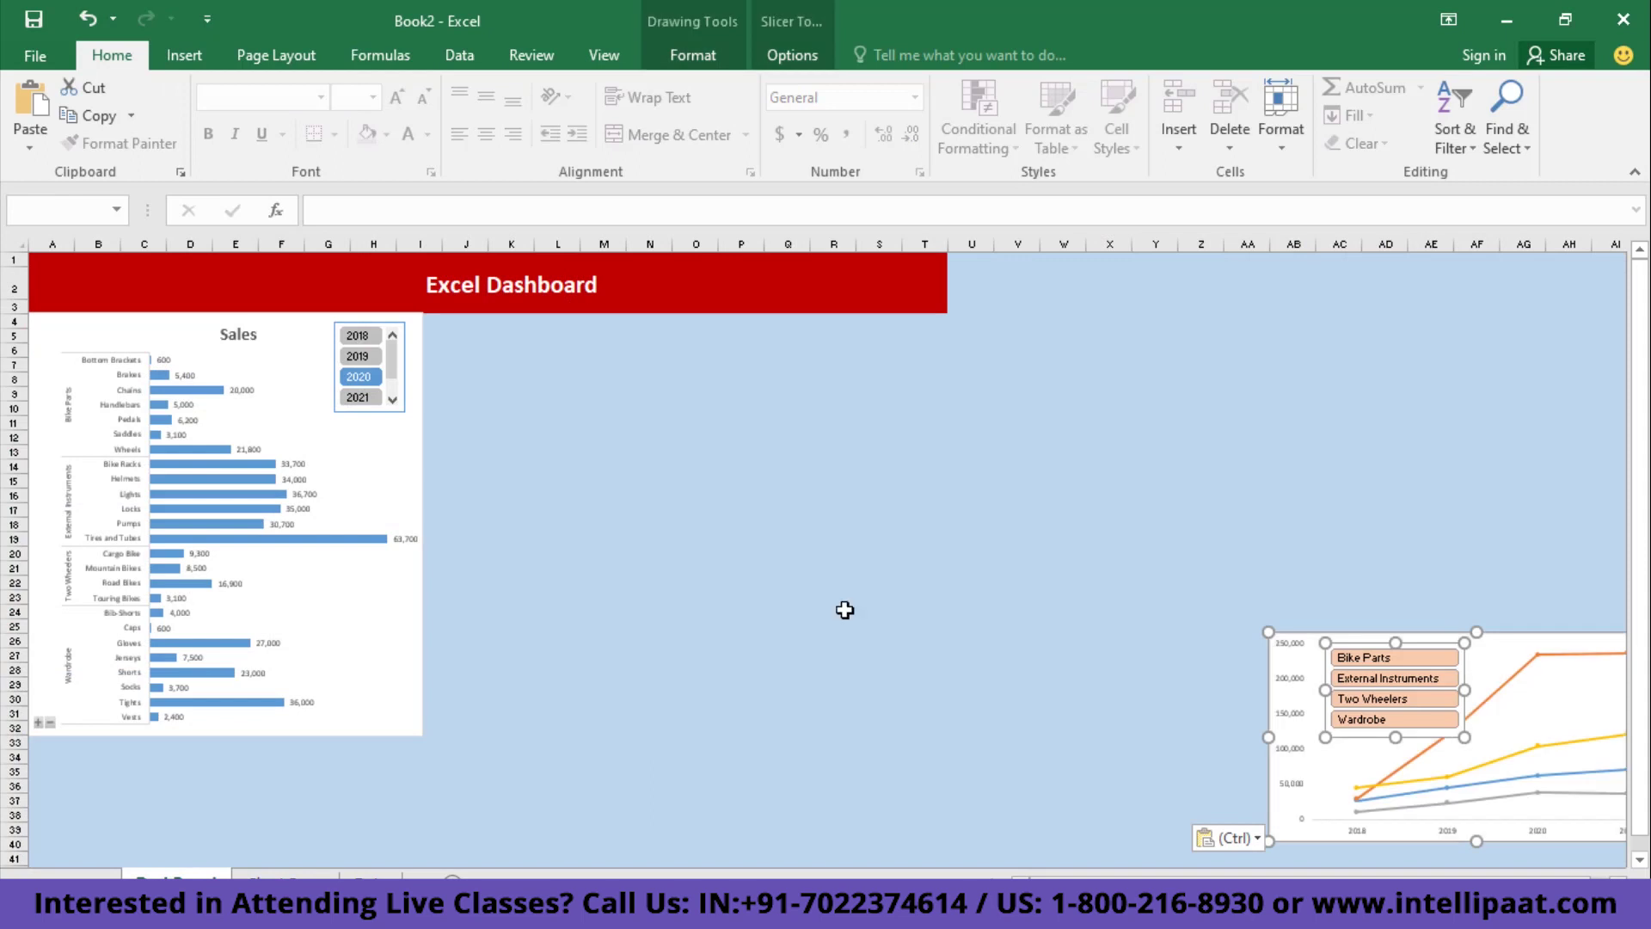
{"action": "left_click_drag", "start_coordinate": [1290, 647], "coordinate": [445, 328]}
{"action": "left_click", "coordinate": [1063, 409]}
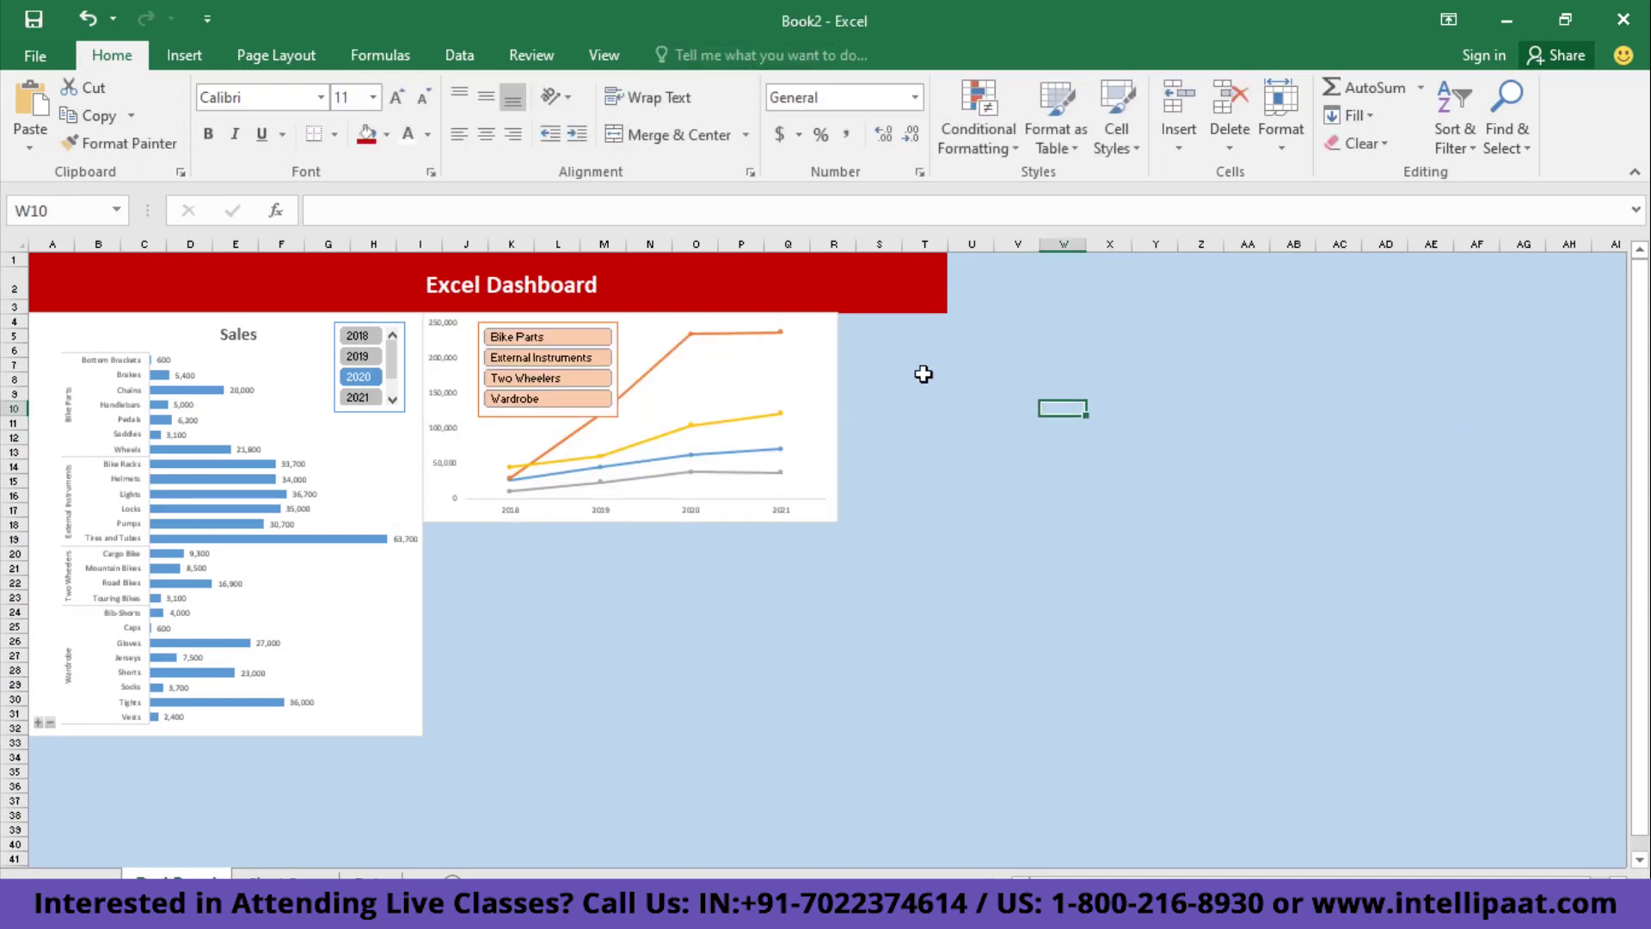
- Move the Product Category slicer off the dashboard line chart to columns U to X, and enlarge the chart to about column S
{"action": "left_click_drag", "start_coordinate": [572, 328], "coordinate": [1071, 323]}
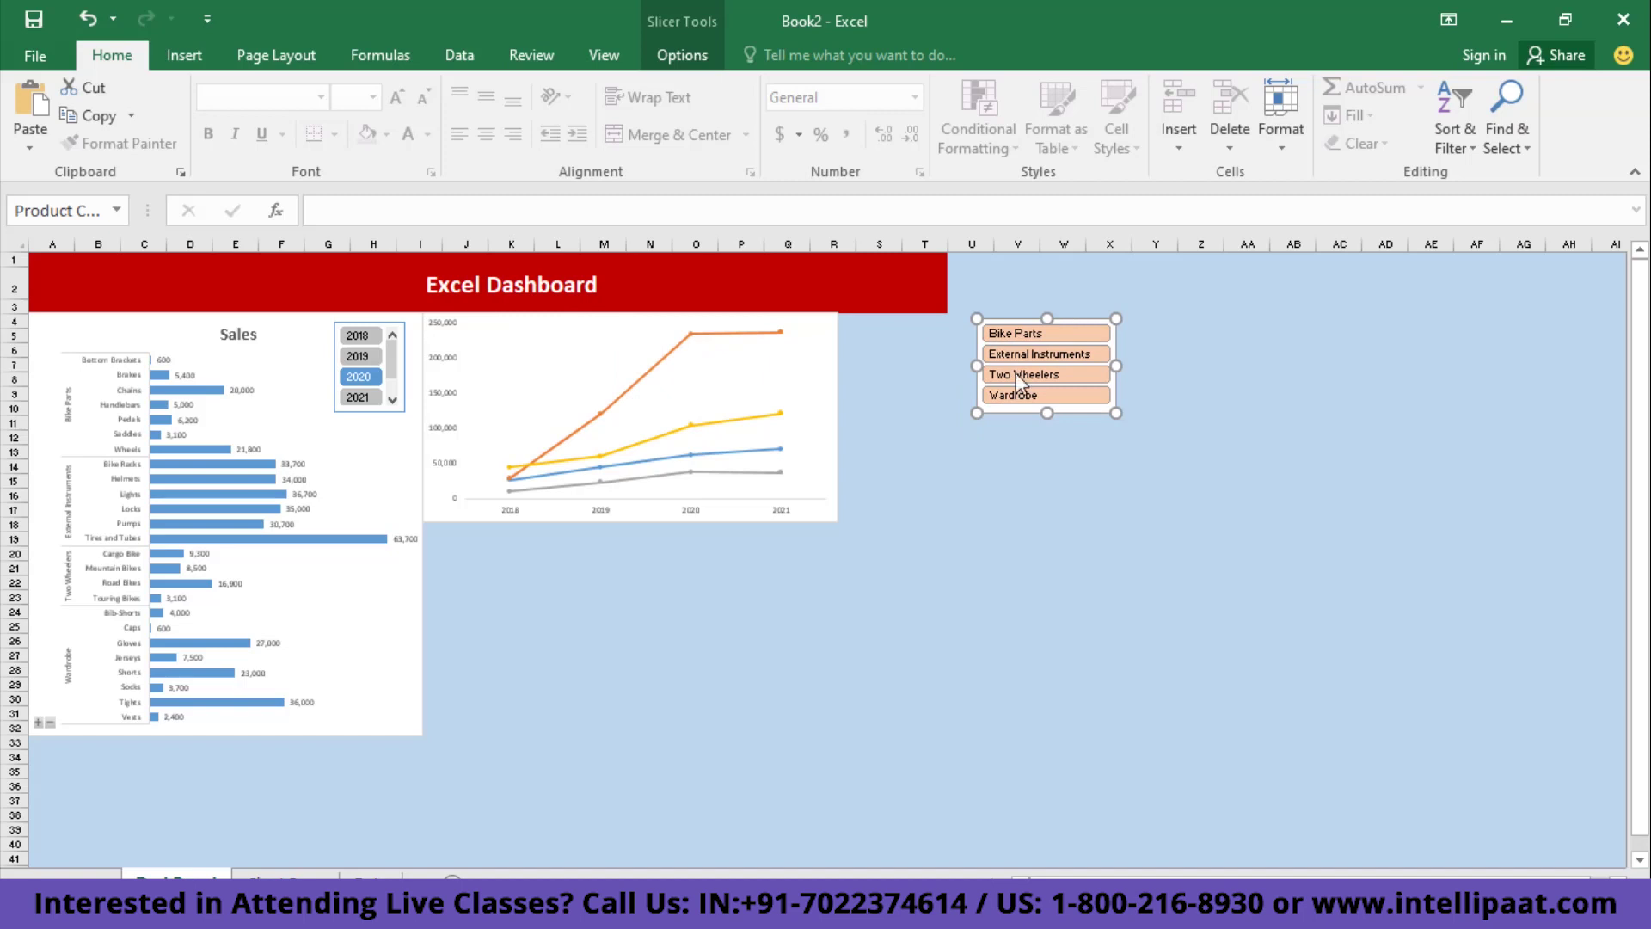
{"action": "left_click", "coordinate": [827, 517]}
{"action": "left_click_drag", "start_coordinate": [836, 519], "coordinate": [904, 574]}
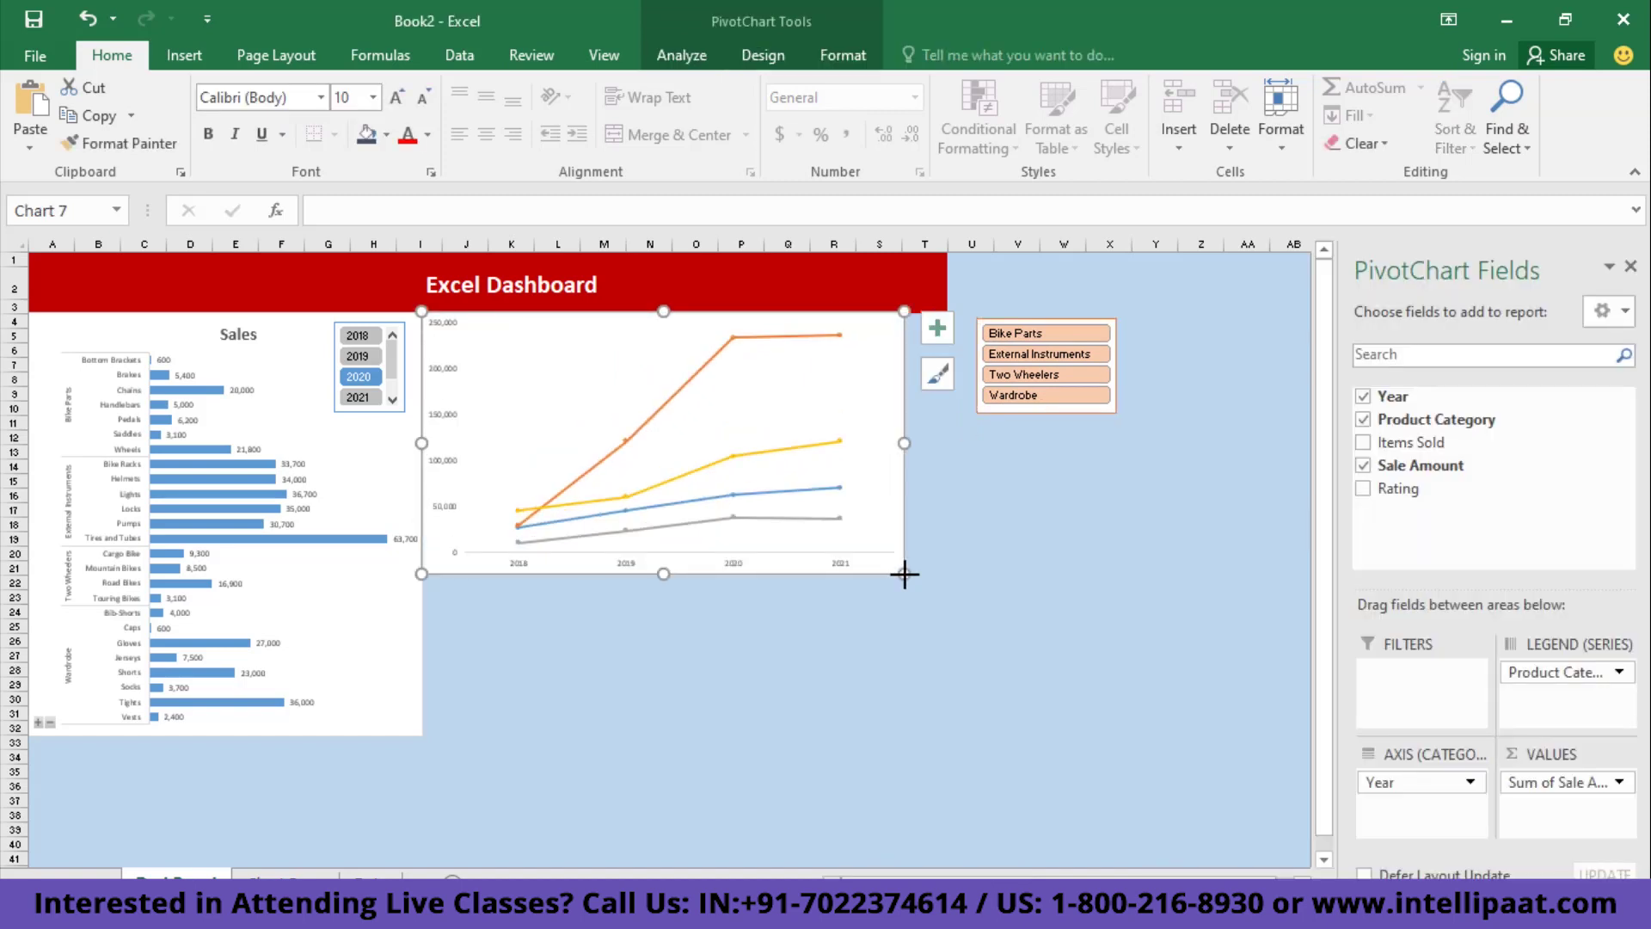
{"action": "left_click", "coordinate": [840, 379]}
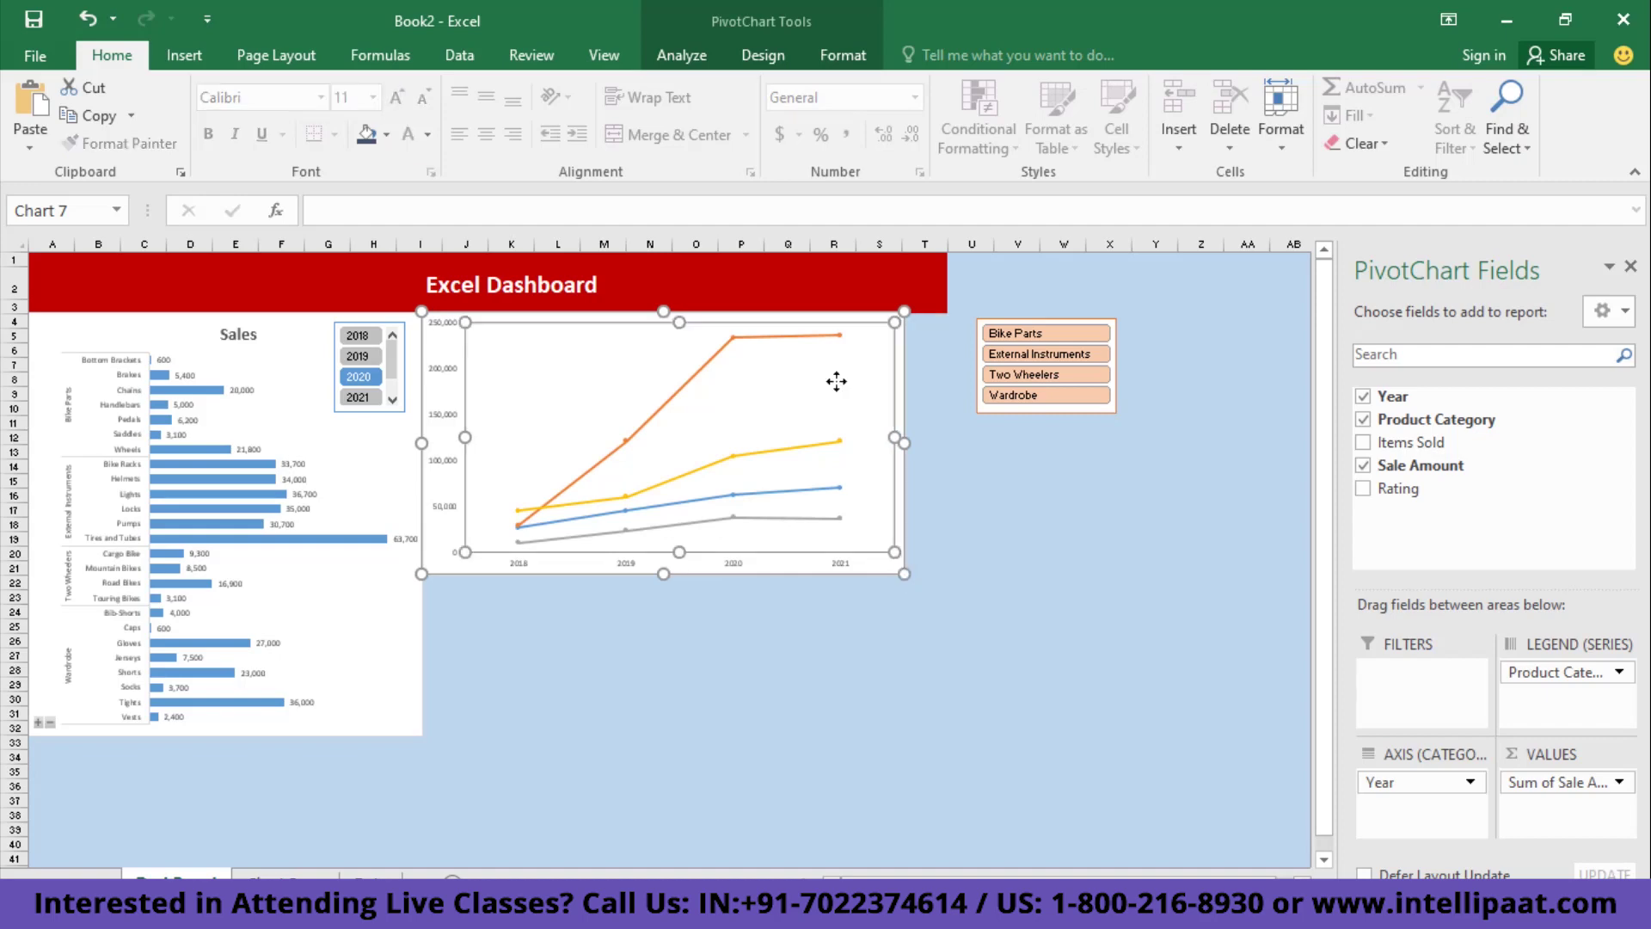
- Test the Product Category slicer by filtering the line chart to Bike Parts and to Two Wheelers
{"action": "left_click", "coordinate": [1035, 333]}
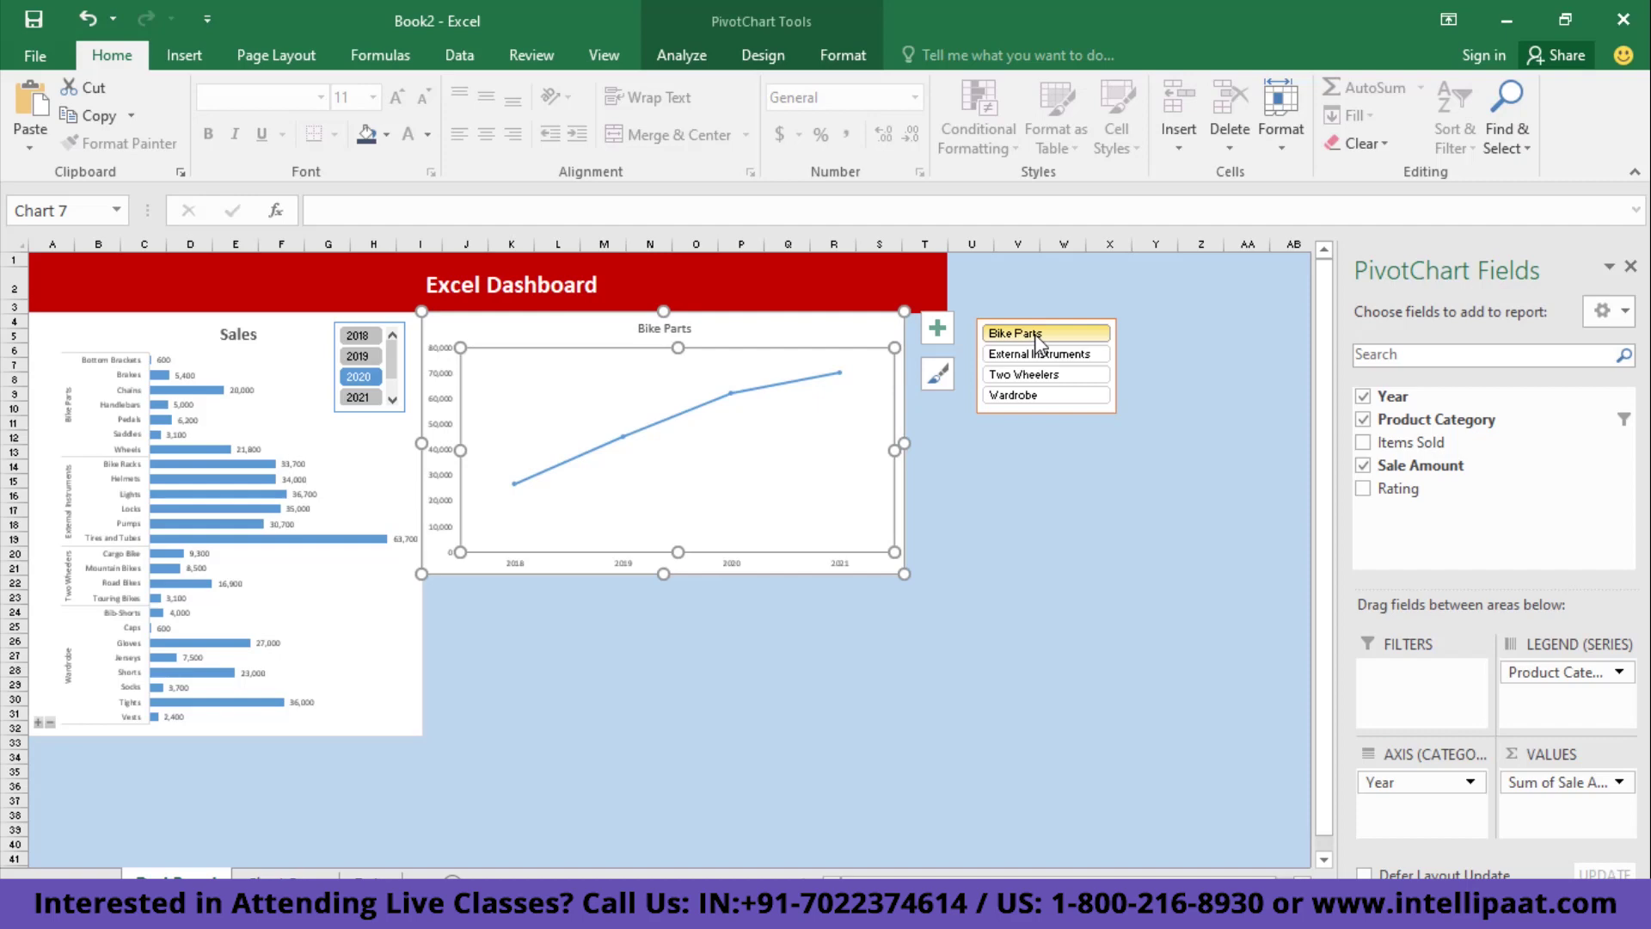
{"action": "left_click", "coordinate": [1031, 379]}
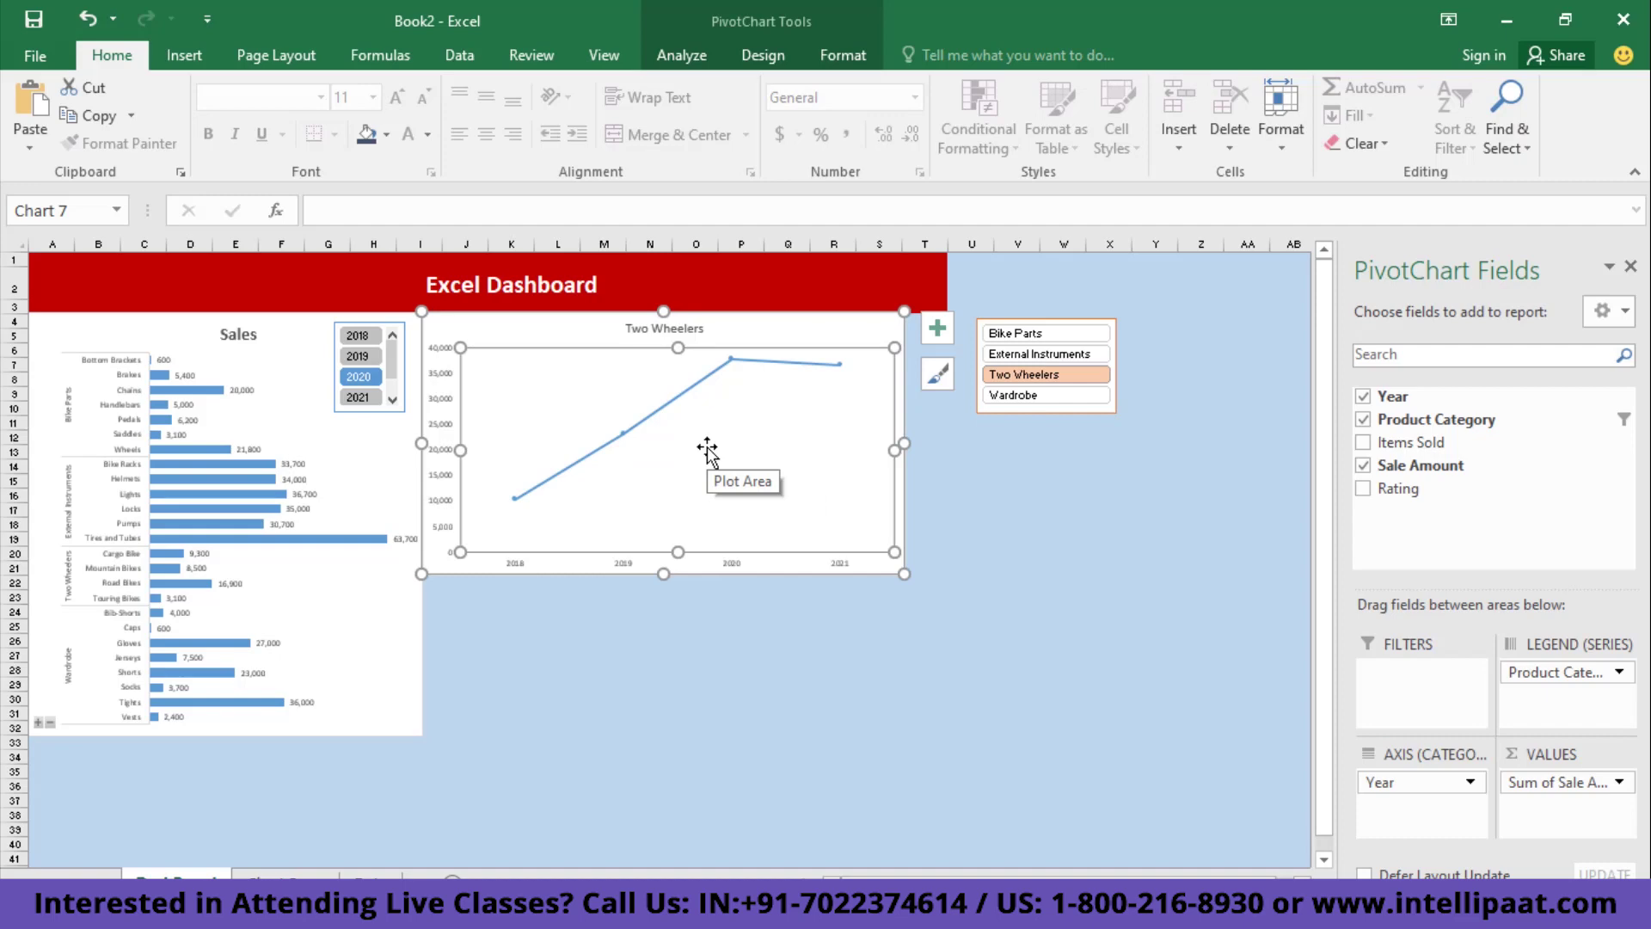
{"action": "left_click", "coordinate": [372, 432]}
{"action": "left_click", "coordinate": [569, 651]}
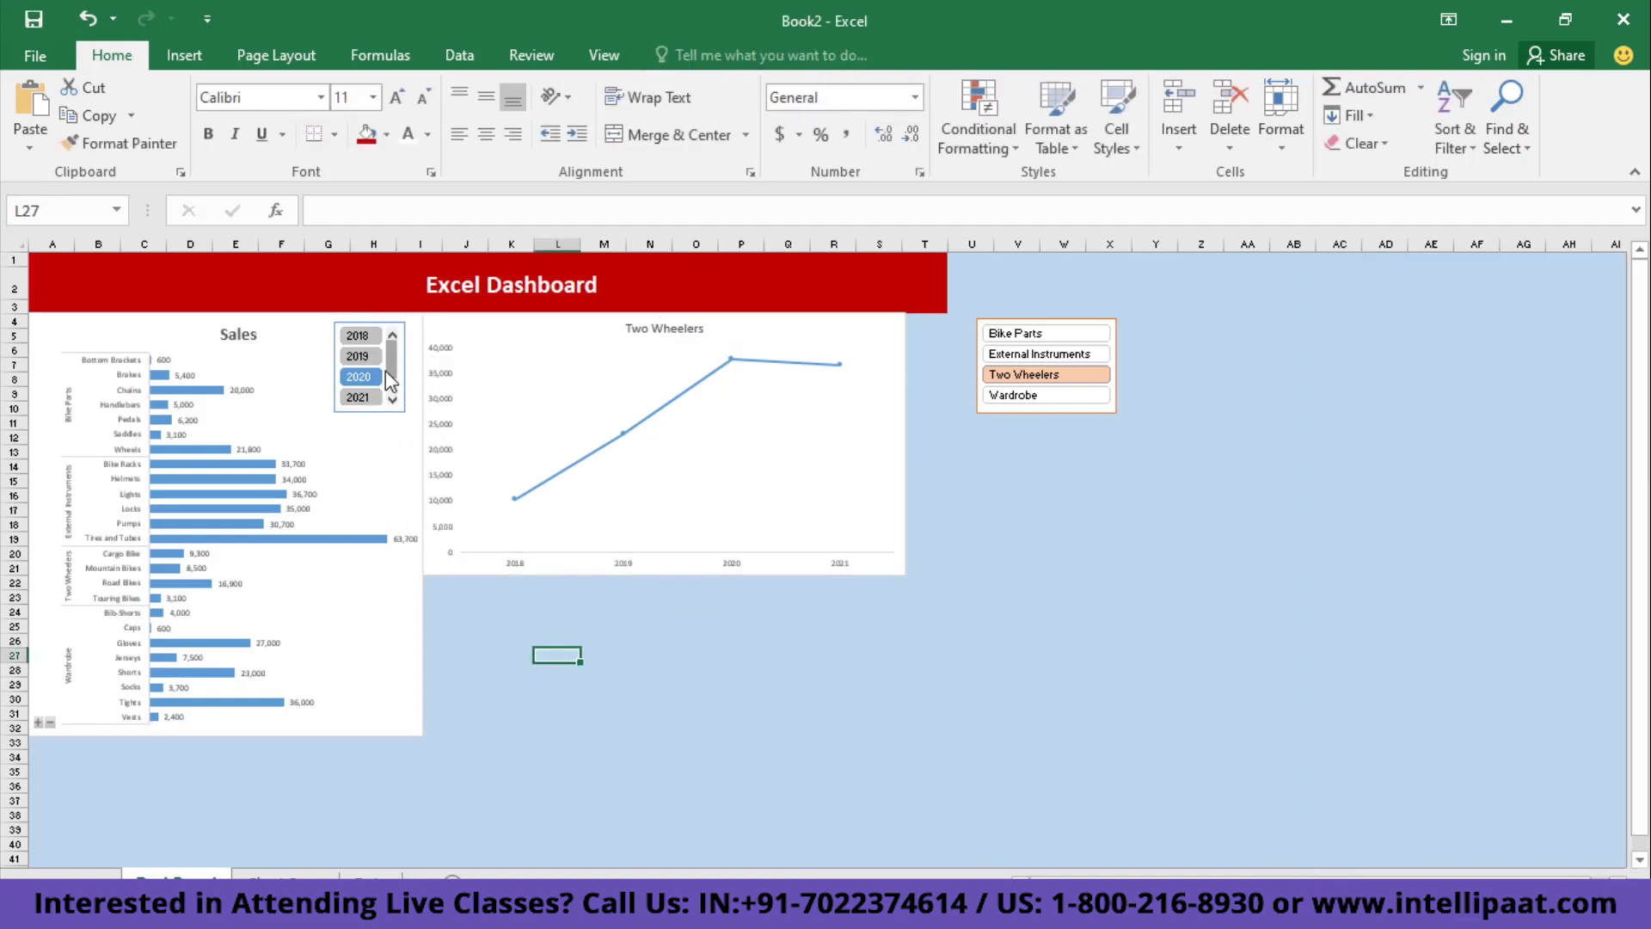
- Check which PivotTables the Year slicer is connected to in its report connections
{"action": "left_click", "coordinate": [398, 337]}
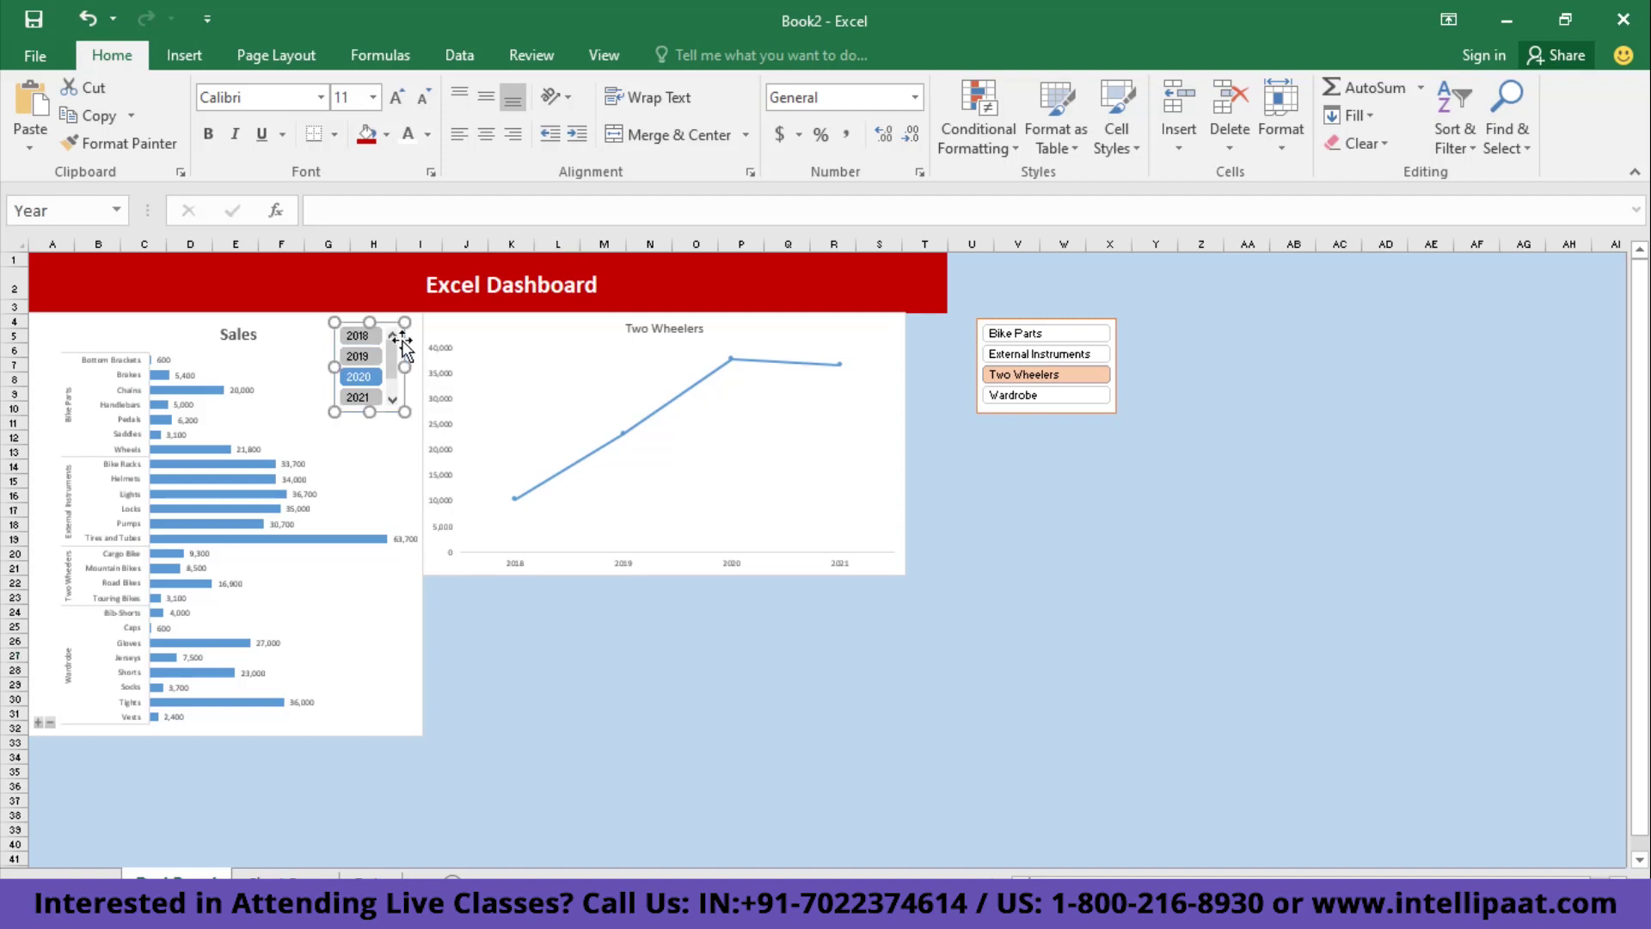
{"action": "right_click", "coordinate": [402, 340]}
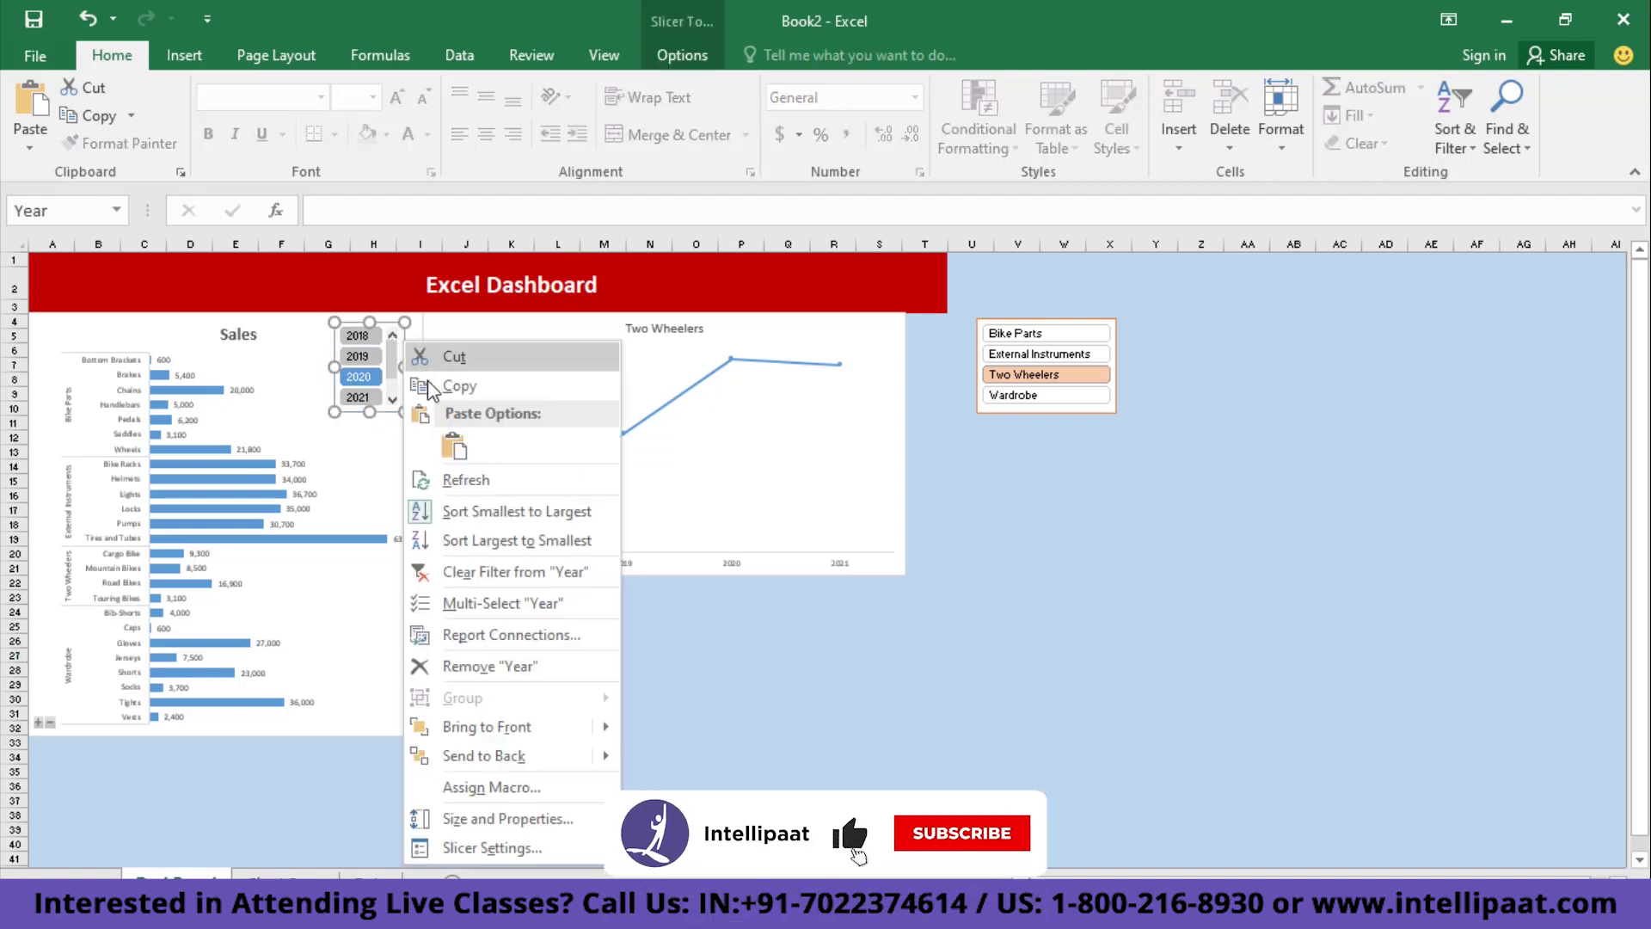
{"action": "left_click", "coordinate": [474, 638]}
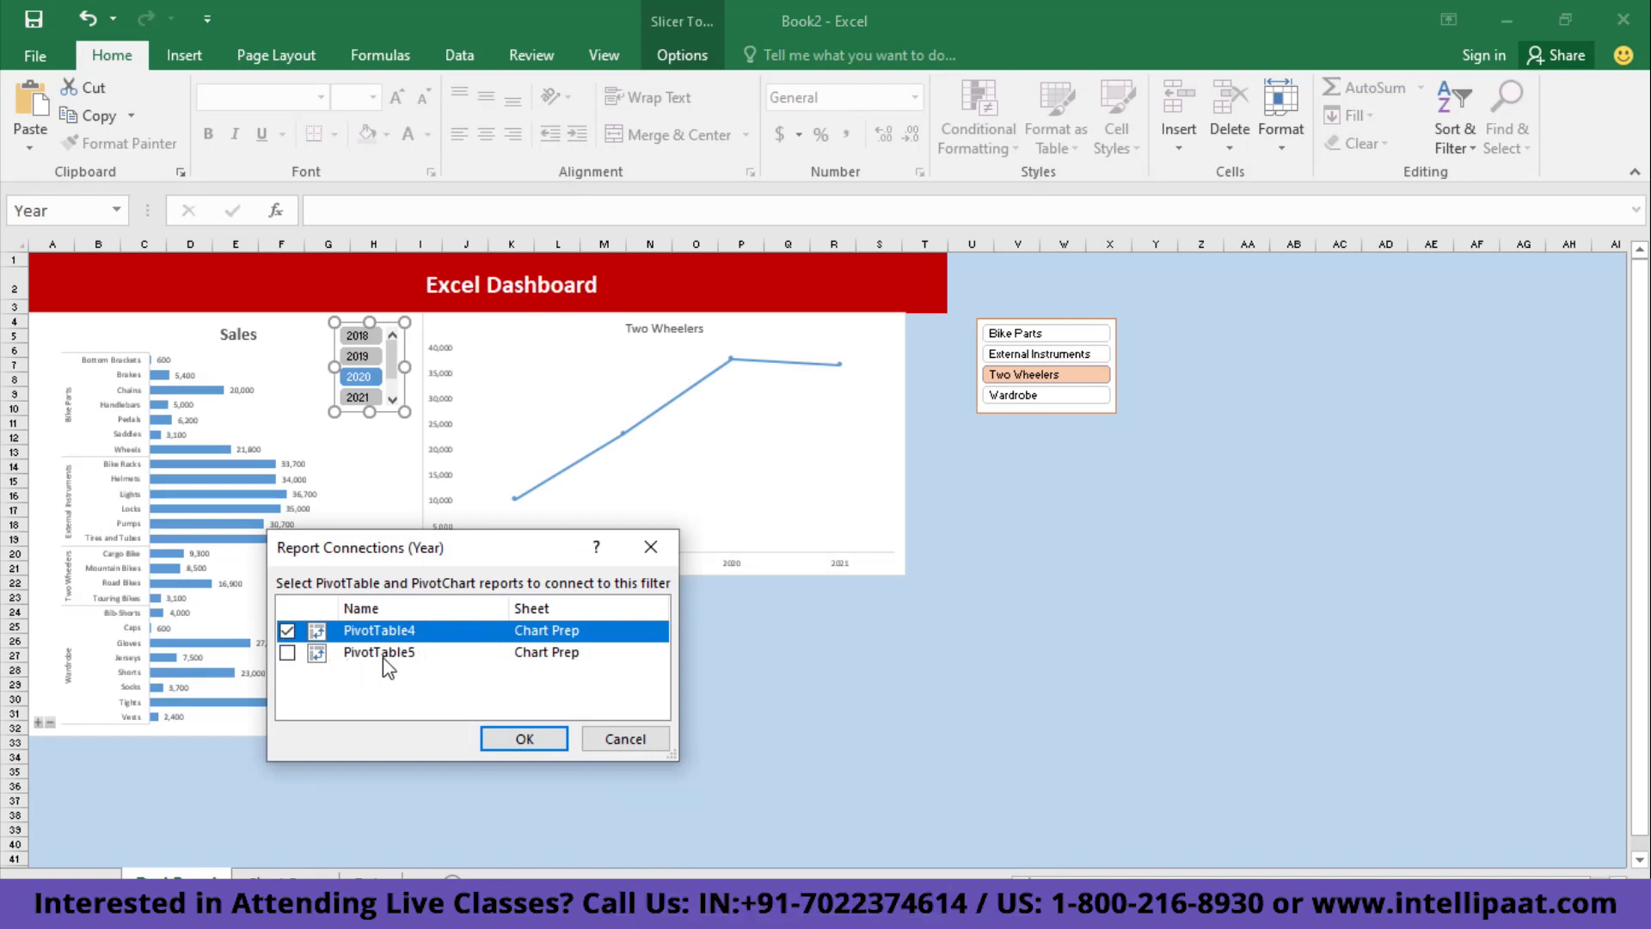
{"action": "left_click", "coordinate": [534, 741]}
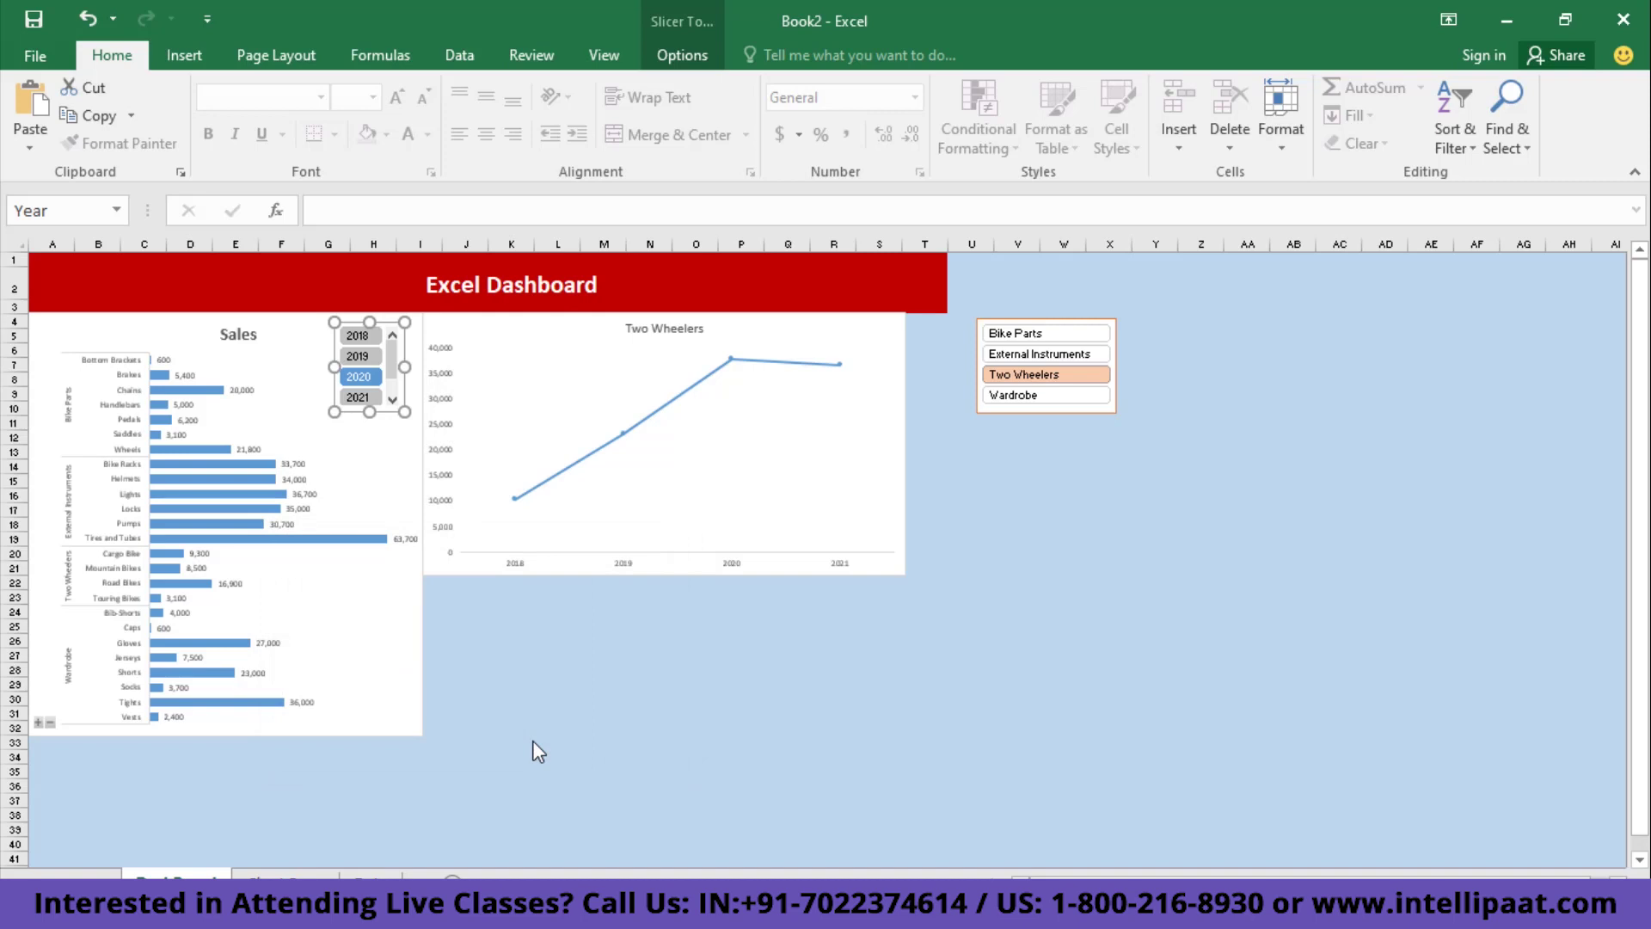
- Check which PivotTables the Product Category slicer is connected to in its report connections
{"action": "left_click", "coordinate": [1111, 332]}
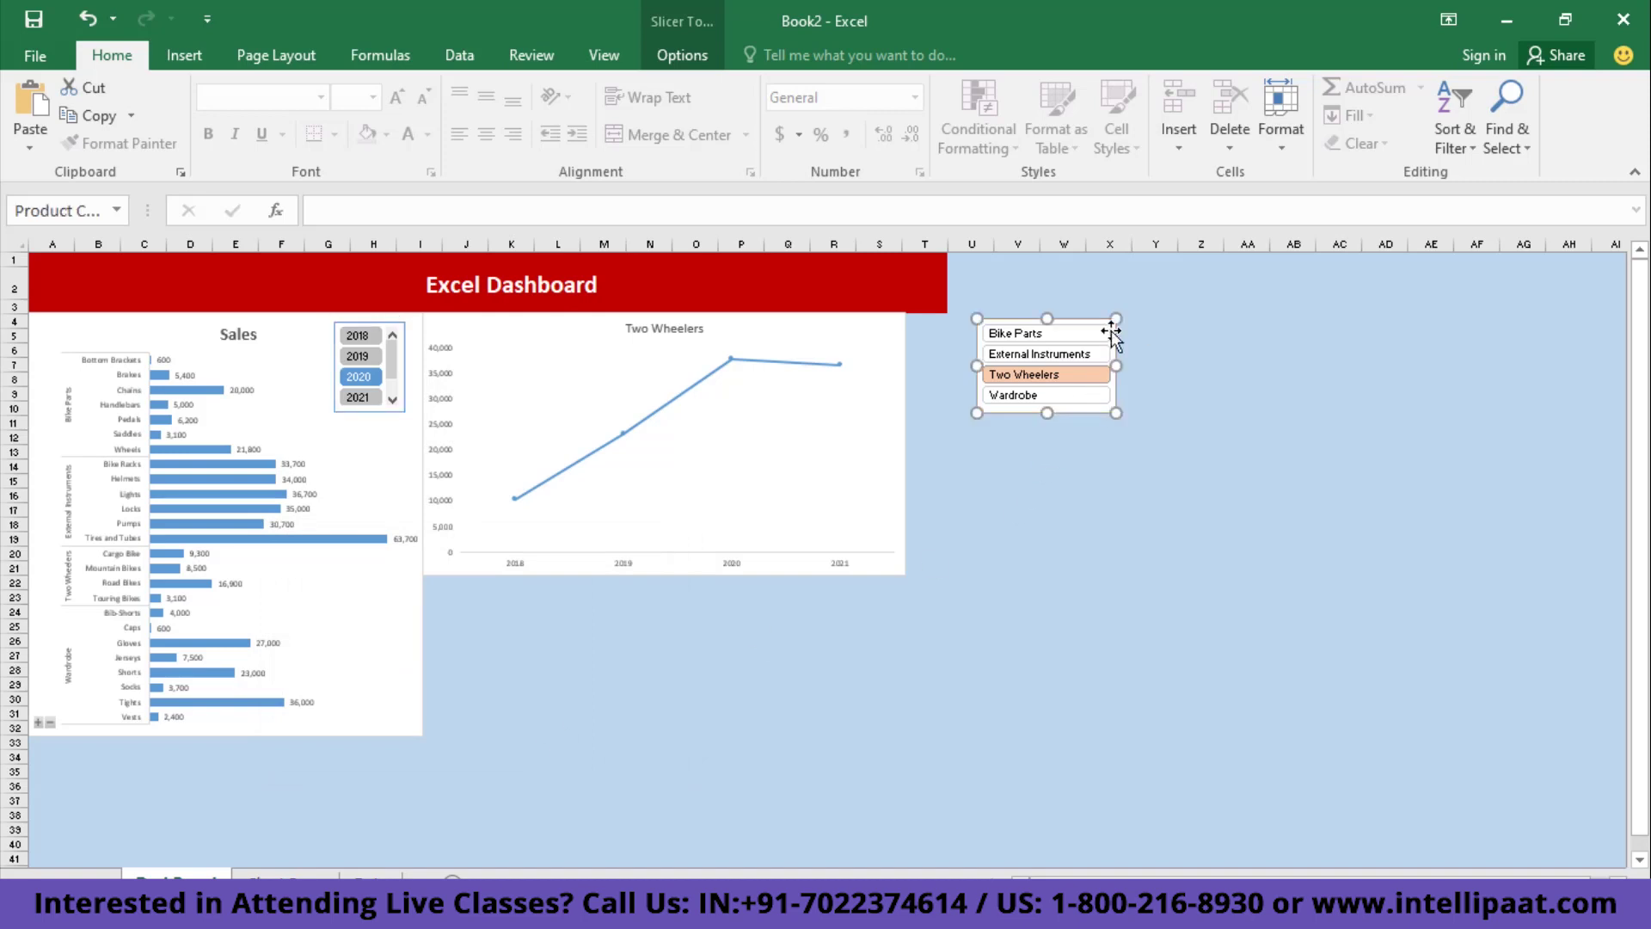
{"action": "right_click", "coordinate": [1111, 332]}
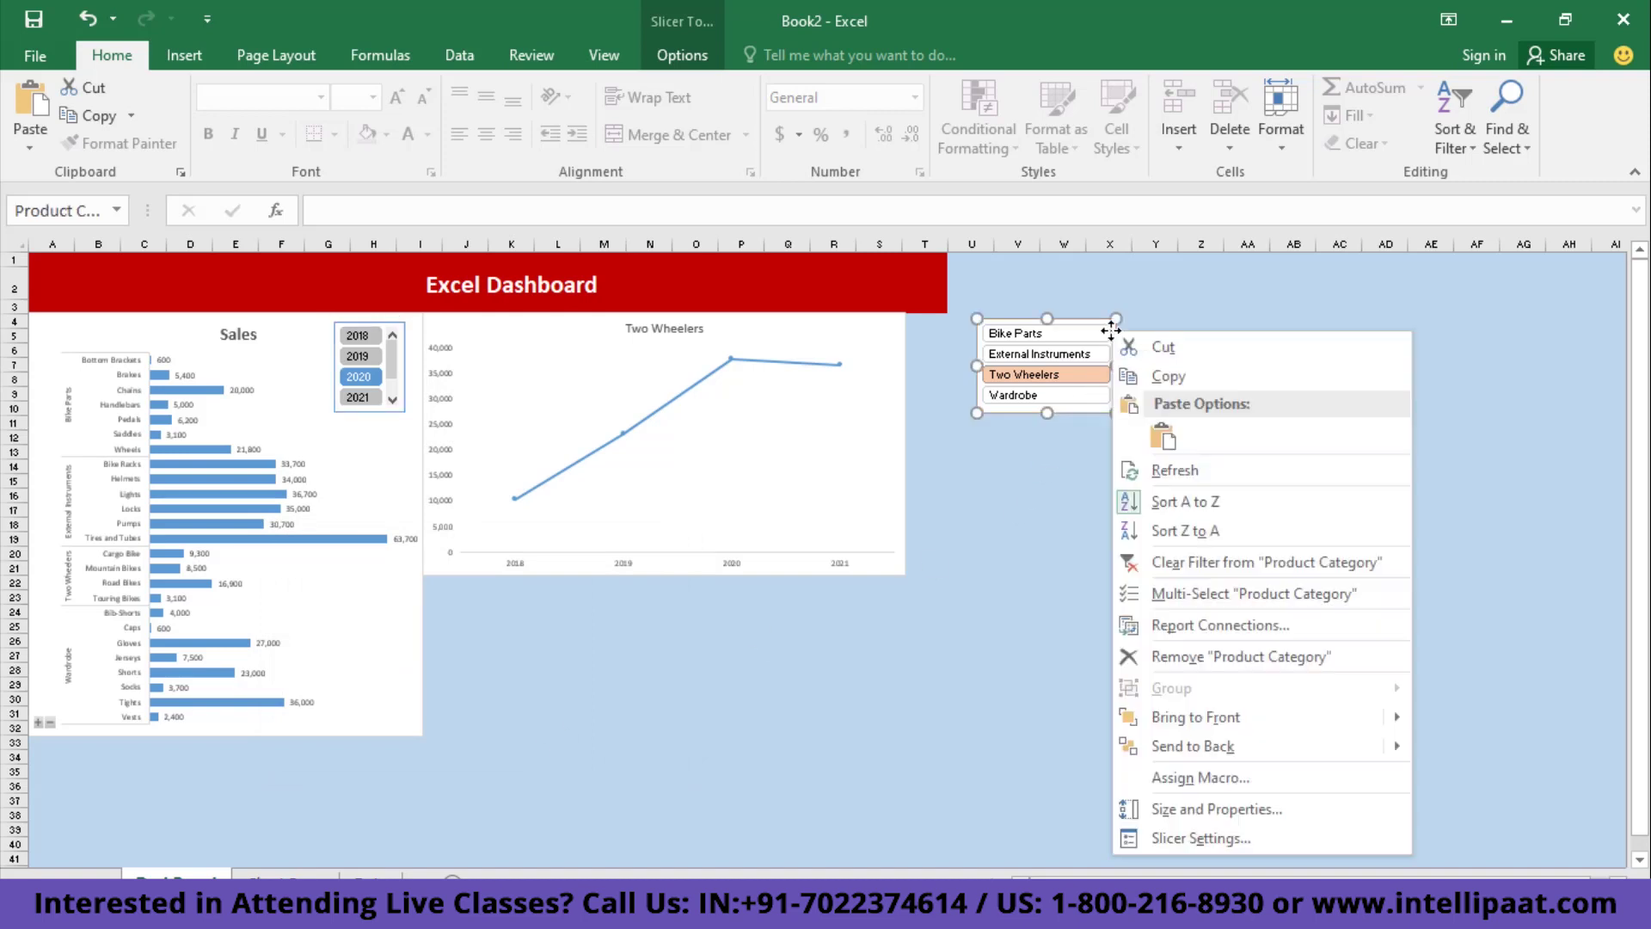
{"action": "left_click", "coordinate": [1266, 622]}
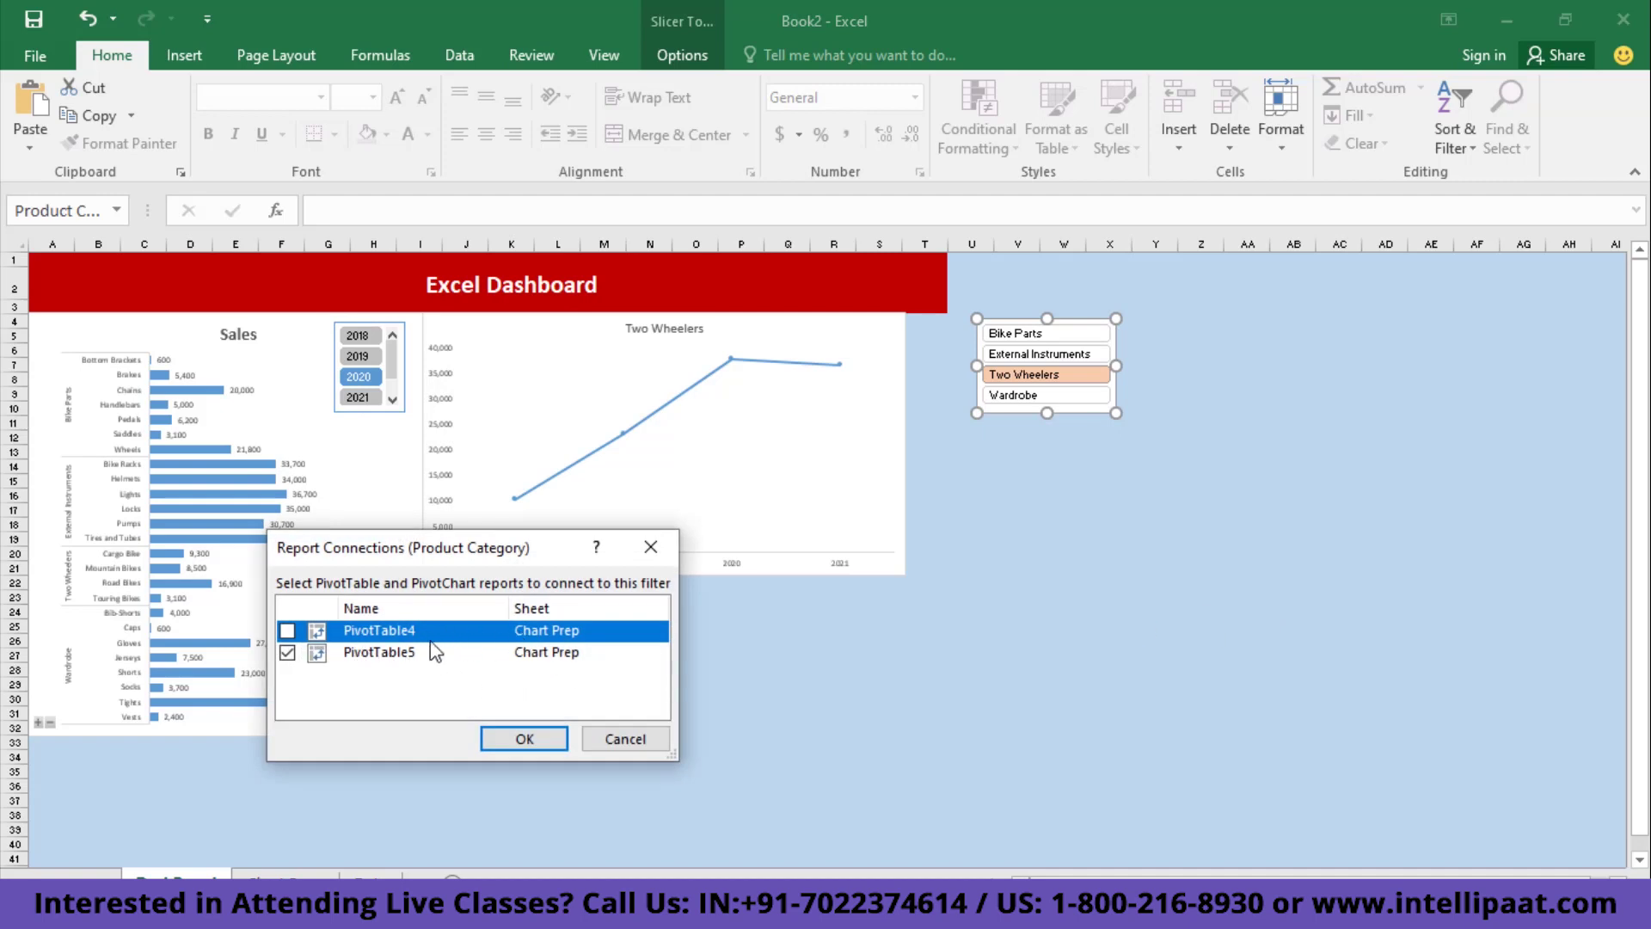
{"action": "left_click", "coordinate": [524, 739]}
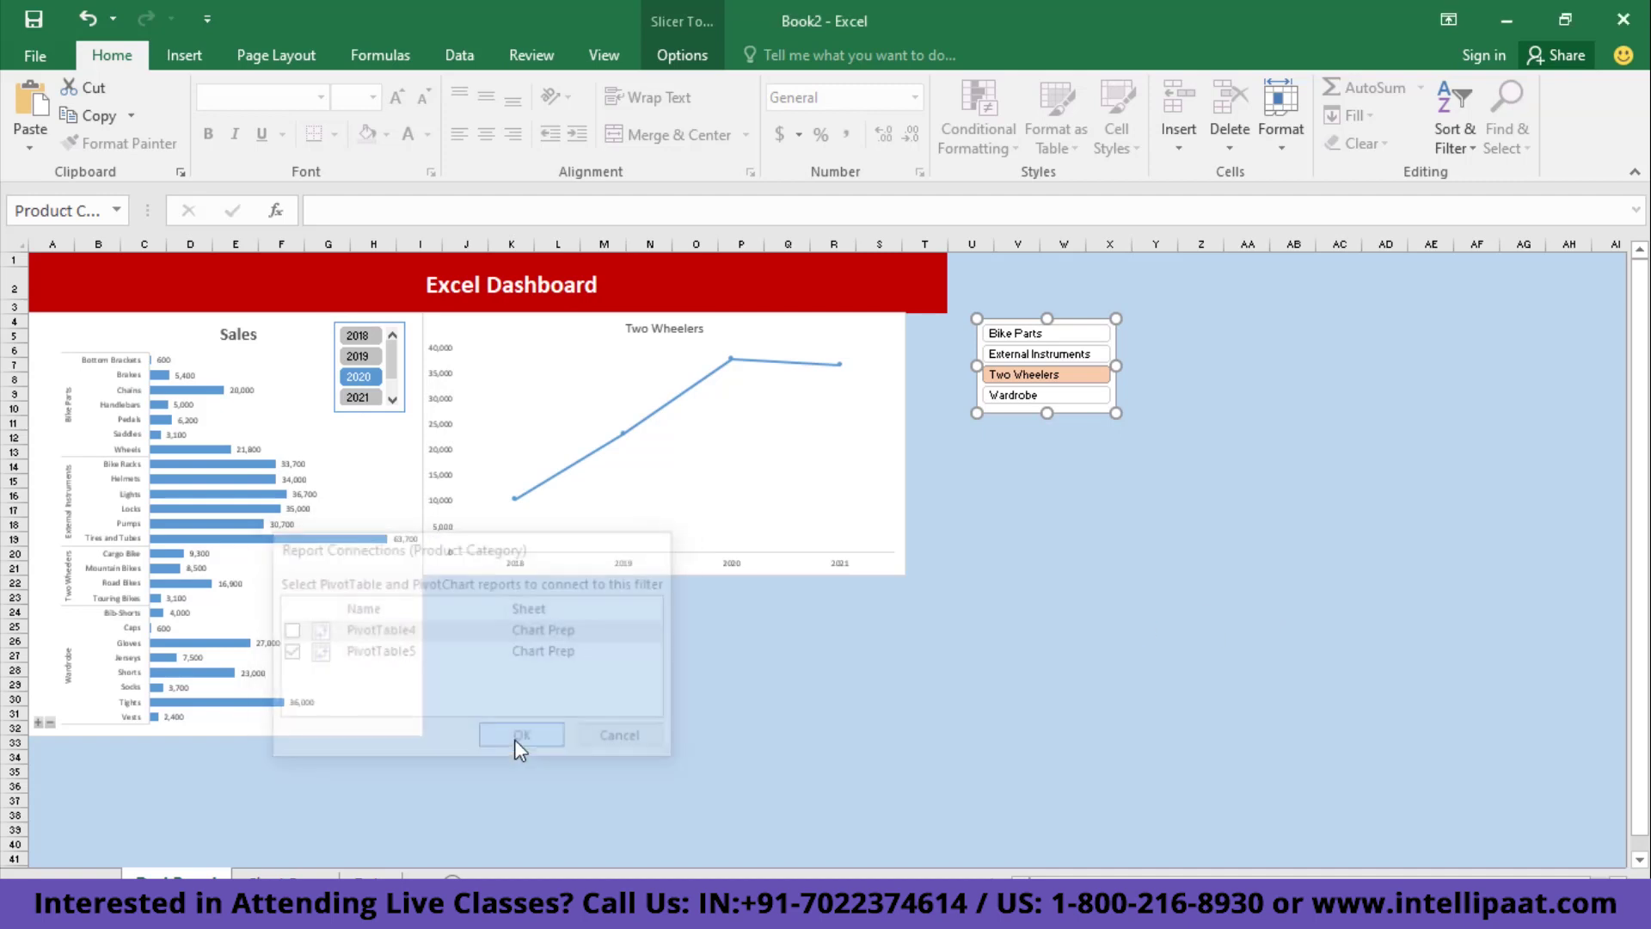
- Filter the line chart by Wardrobe and by Bike Parts, and set the Sales chart's Year slicer to 2019
{"action": "left_click", "coordinate": [1043, 395]}
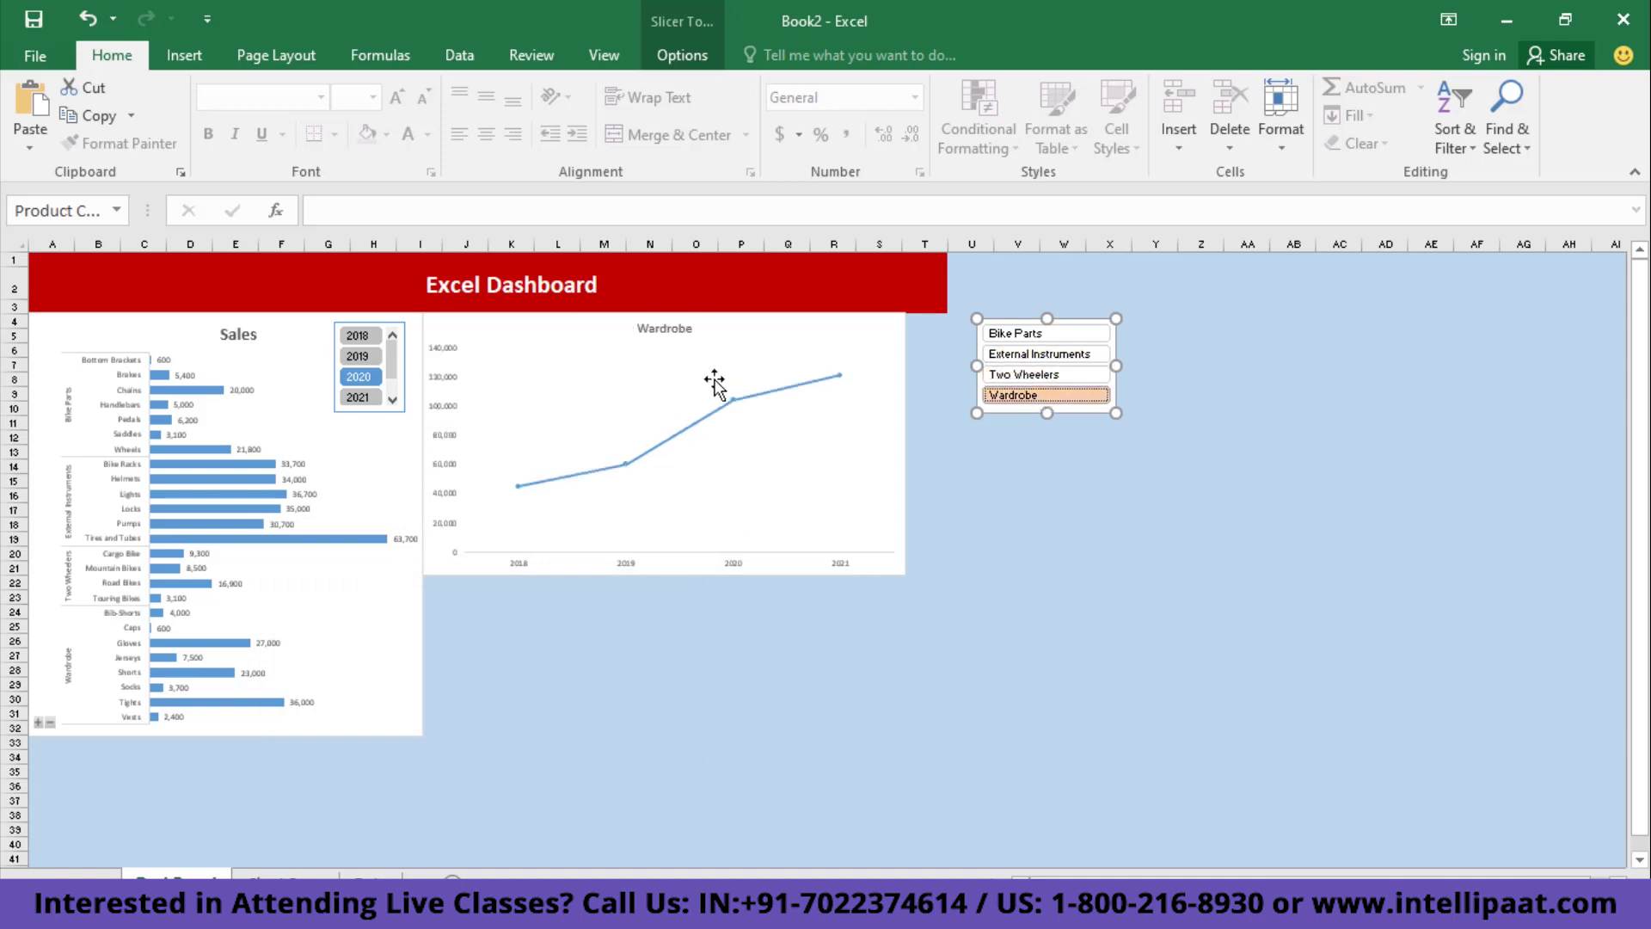
{"action": "left_click", "coordinate": [1030, 336]}
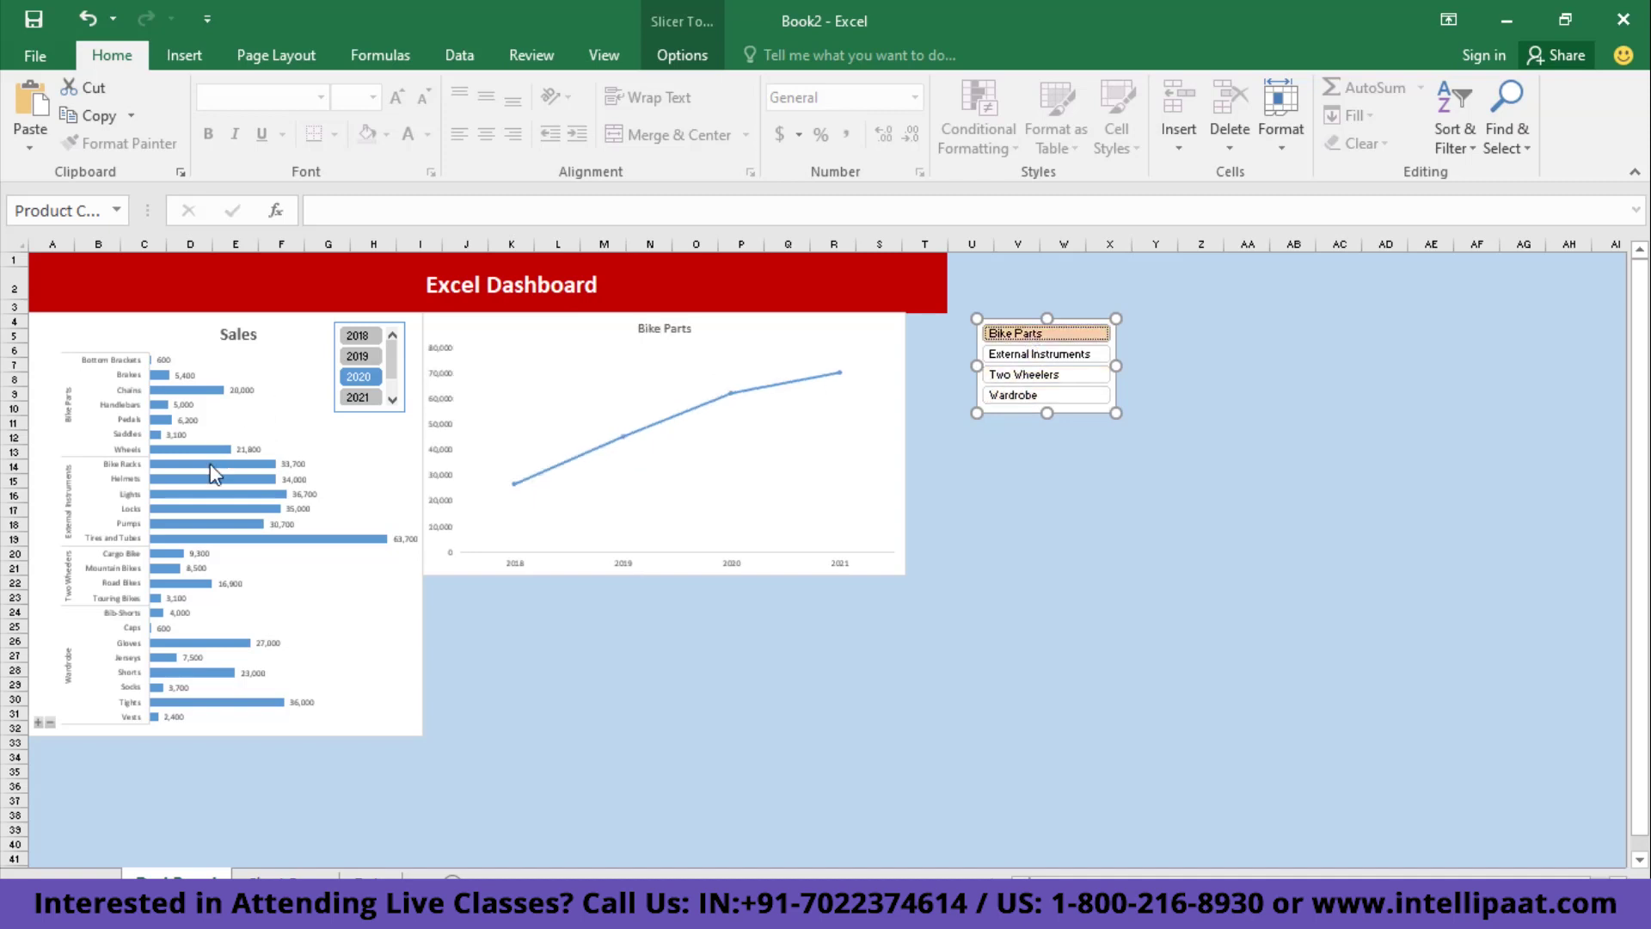
{"action": "left_click", "coordinate": [360, 359]}
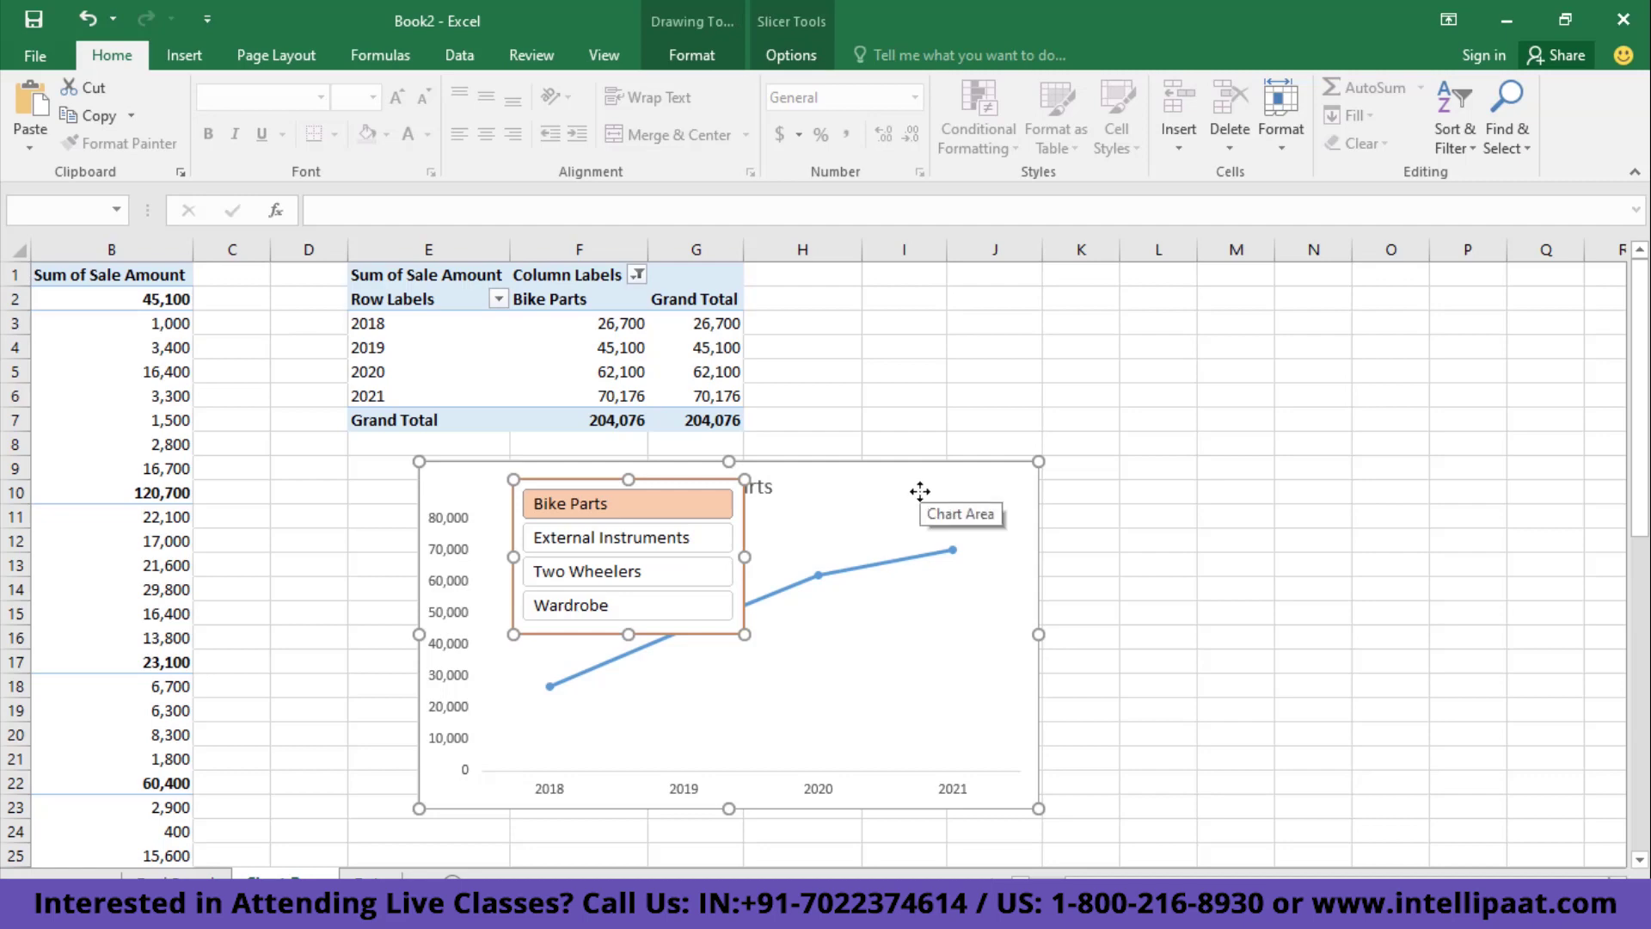
- Delete the original line chart and slicer from the Chart Prep sheet, and paste a copy of the Year by Product Category PivotTable at E11
{"action": "key", "text": "Delete"}
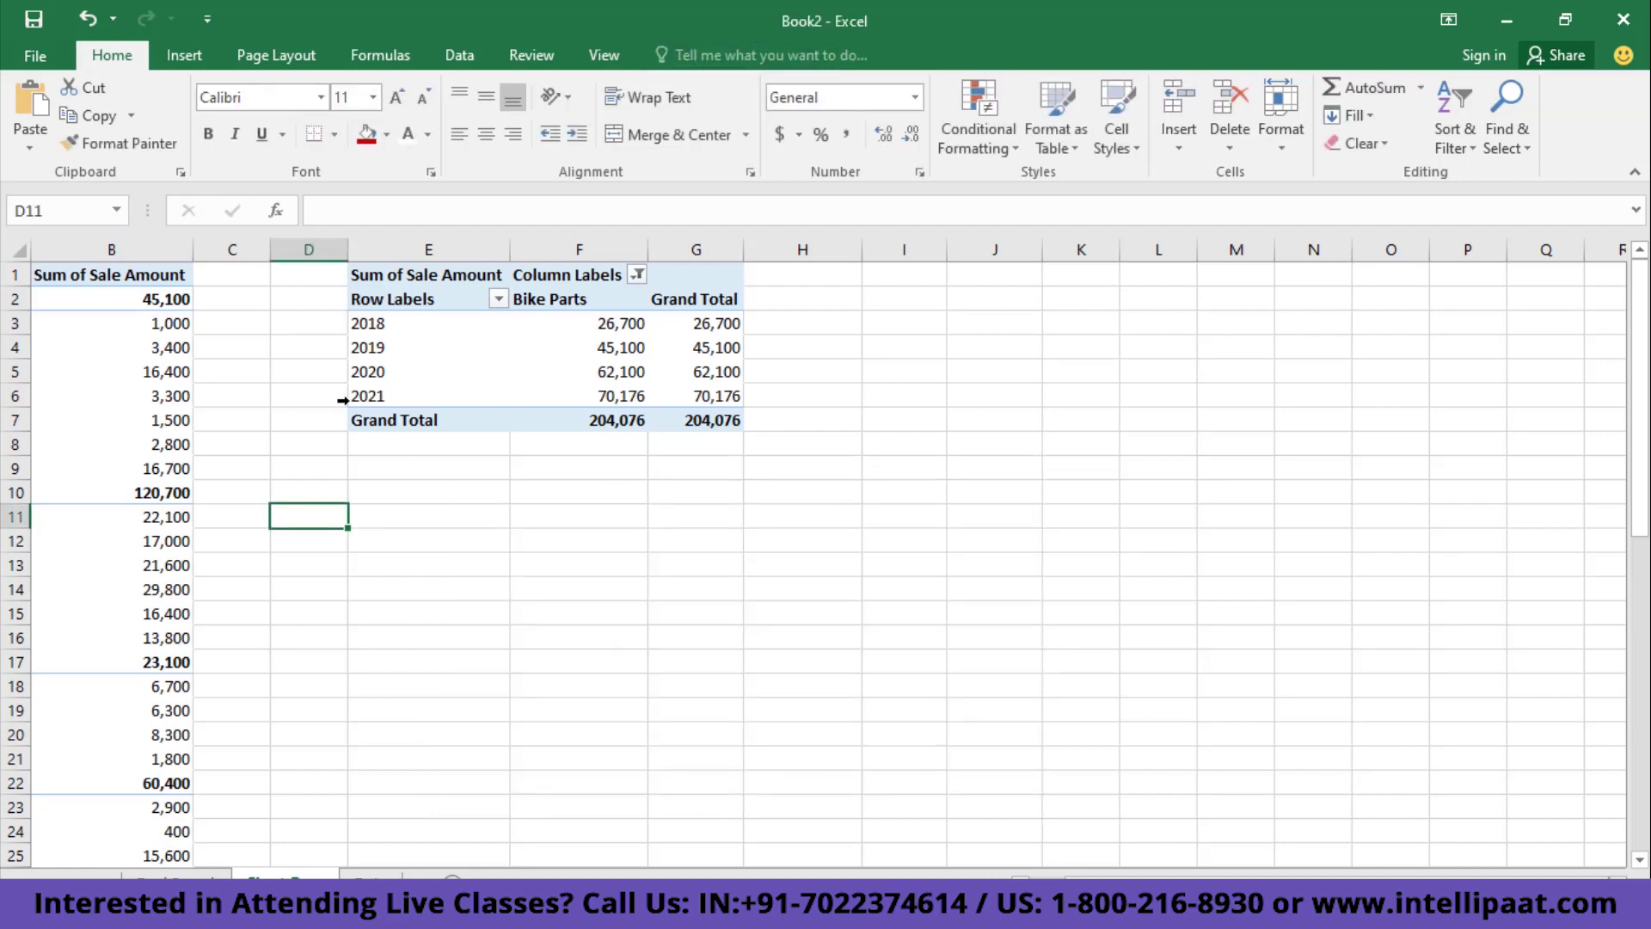
{"action": "left_click", "coordinate": [358, 273]}
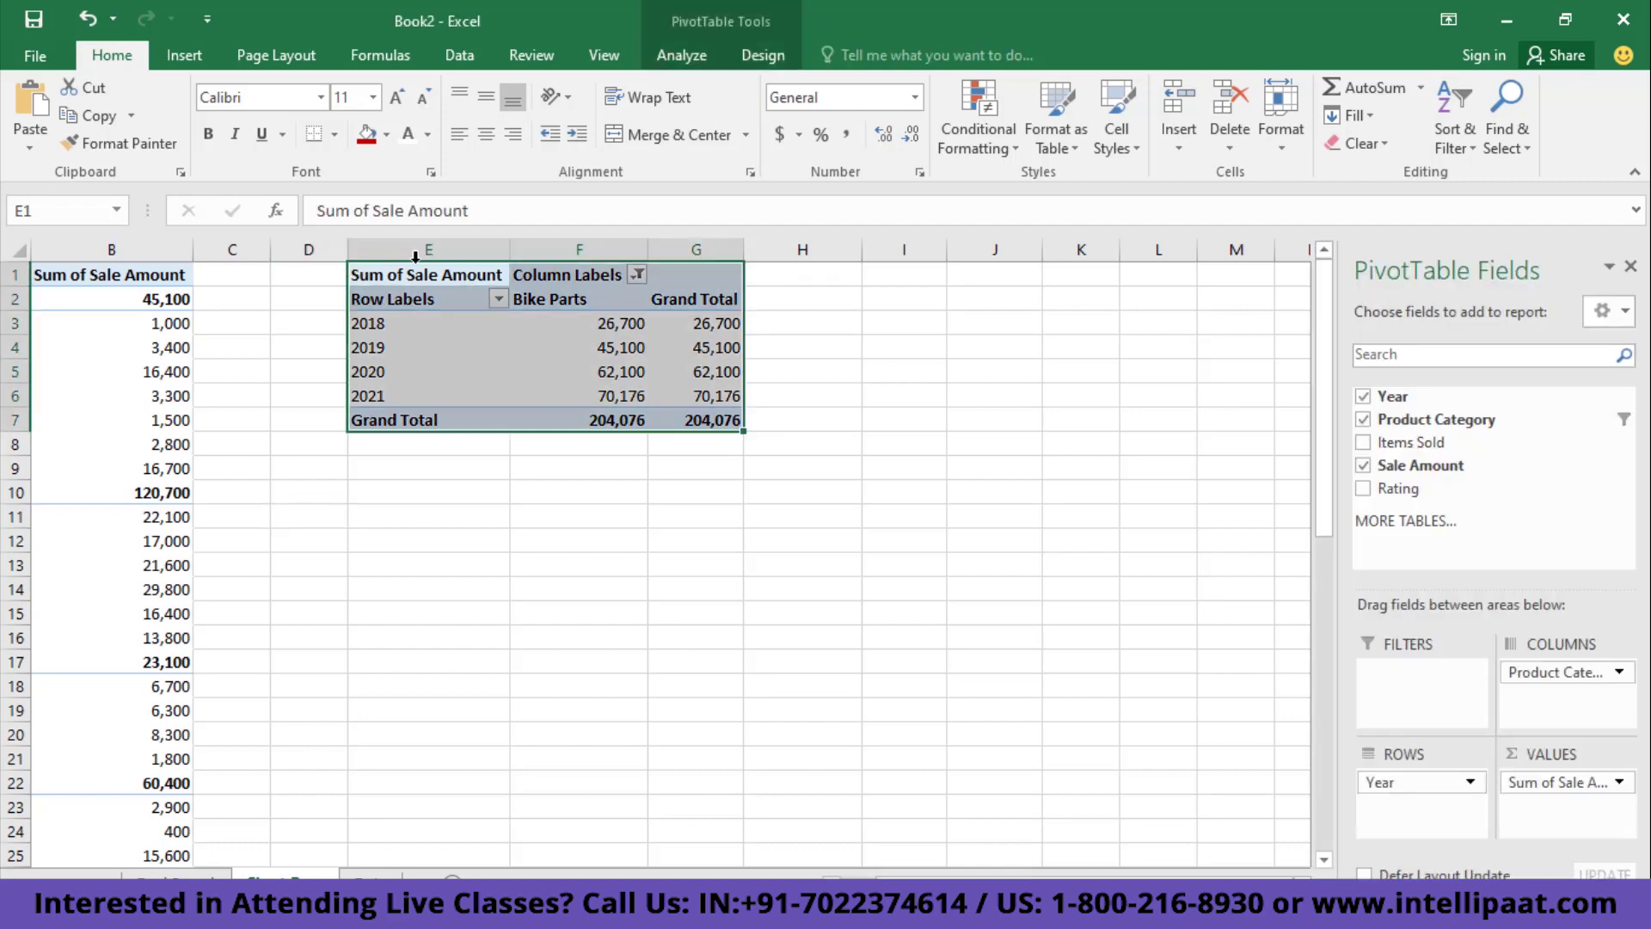
{"action": "left_click", "coordinate": [401, 518]}
{"action": "key", "text": "ctrl+v"}
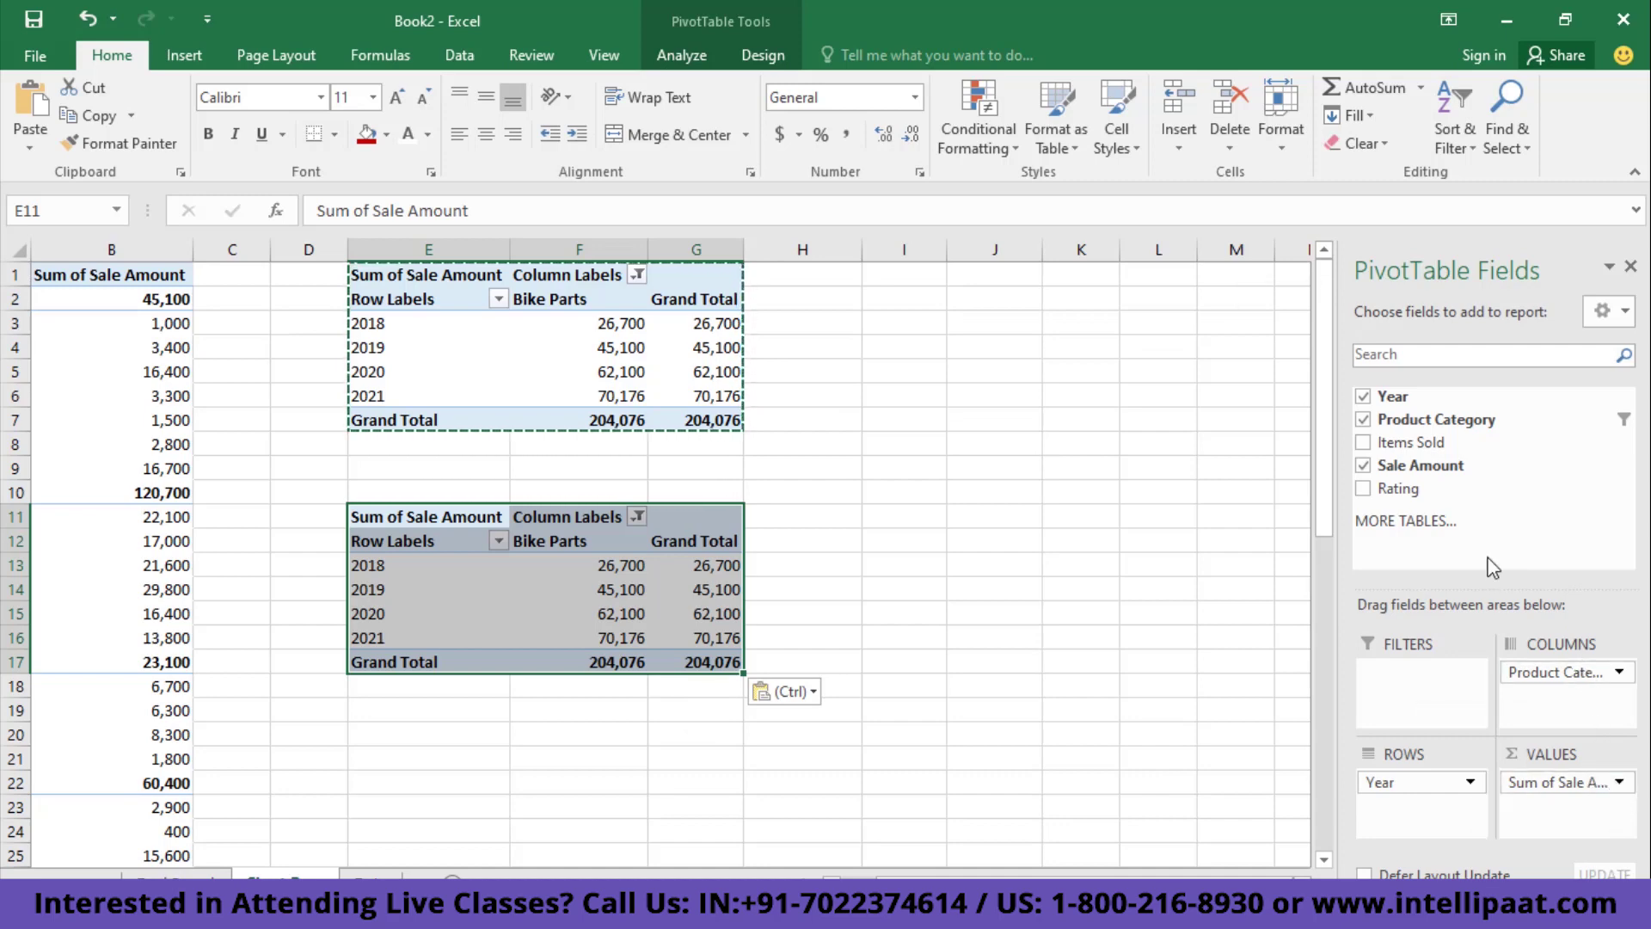
- Replace Sale Amount with Rating as the values field of the copied PivotTable
{"action": "left_click", "coordinate": [1618, 782]}
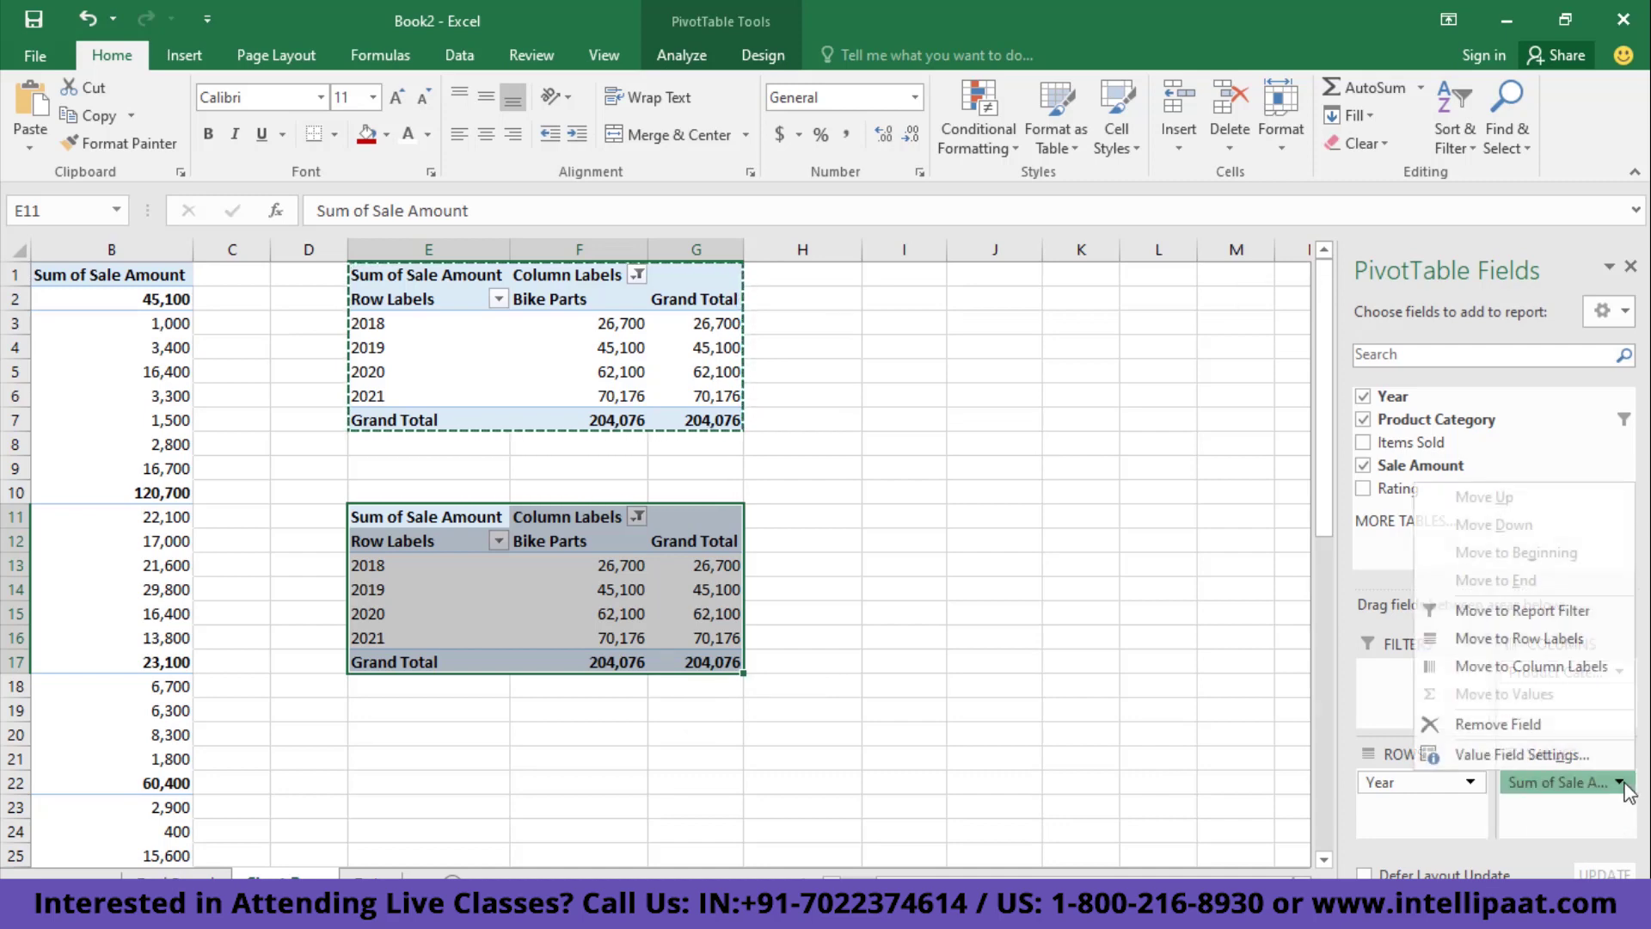
{"action": "left_click", "coordinate": [1498, 725]}
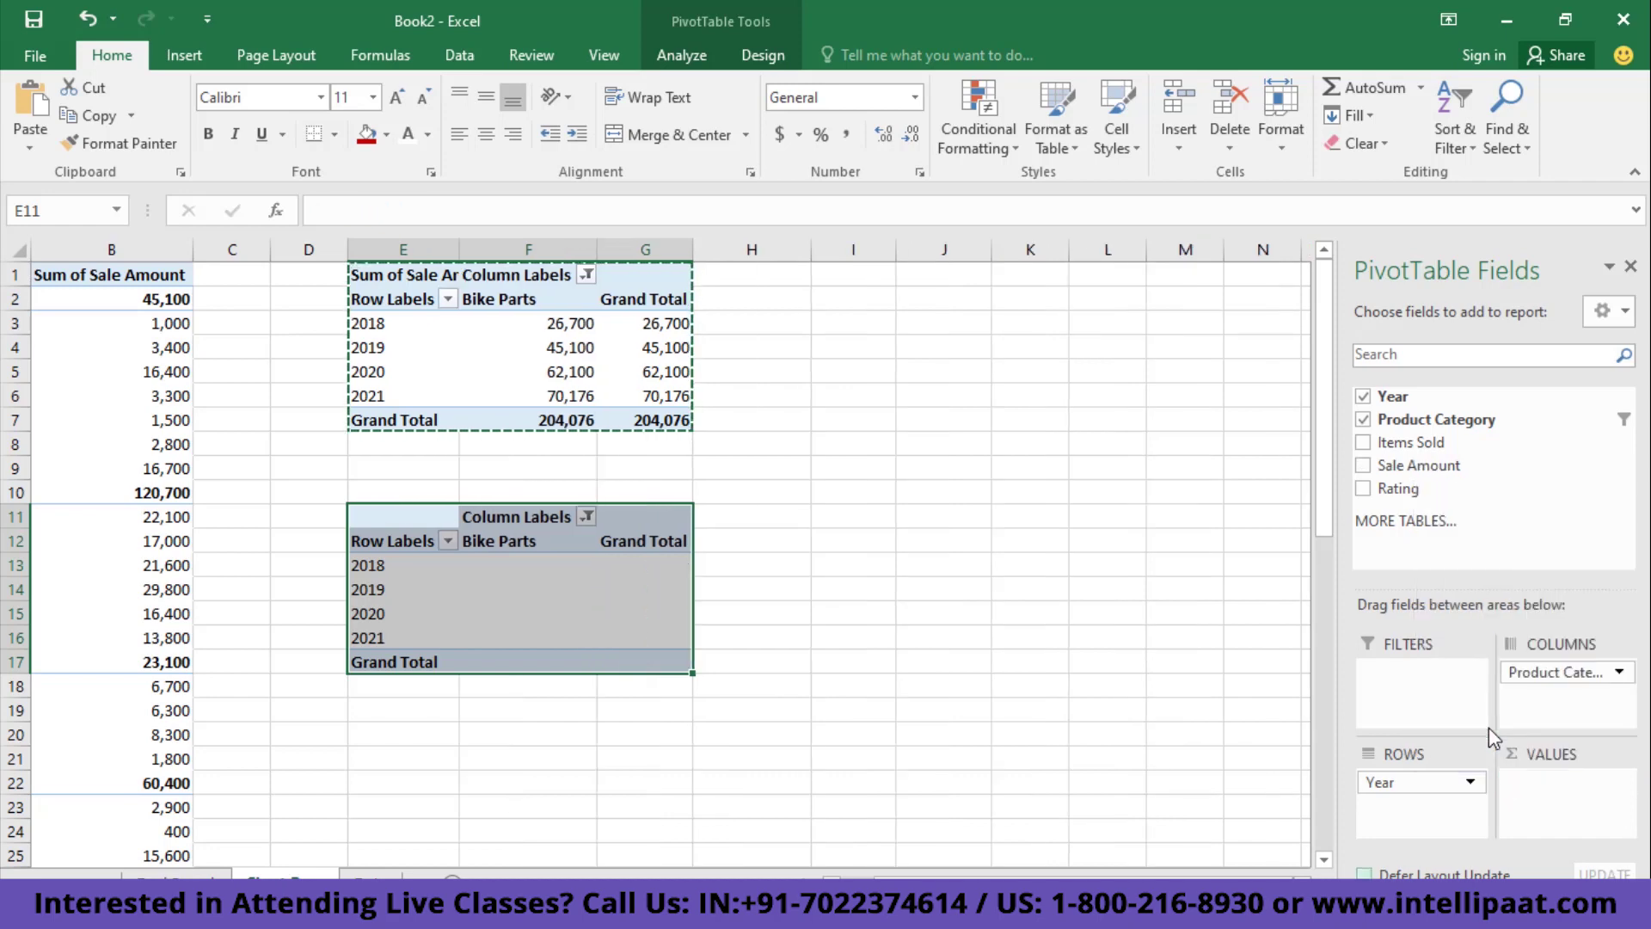
{"action": "left_click_drag", "start_coordinate": [1398, 488], "coordinate": [1553, 791]}
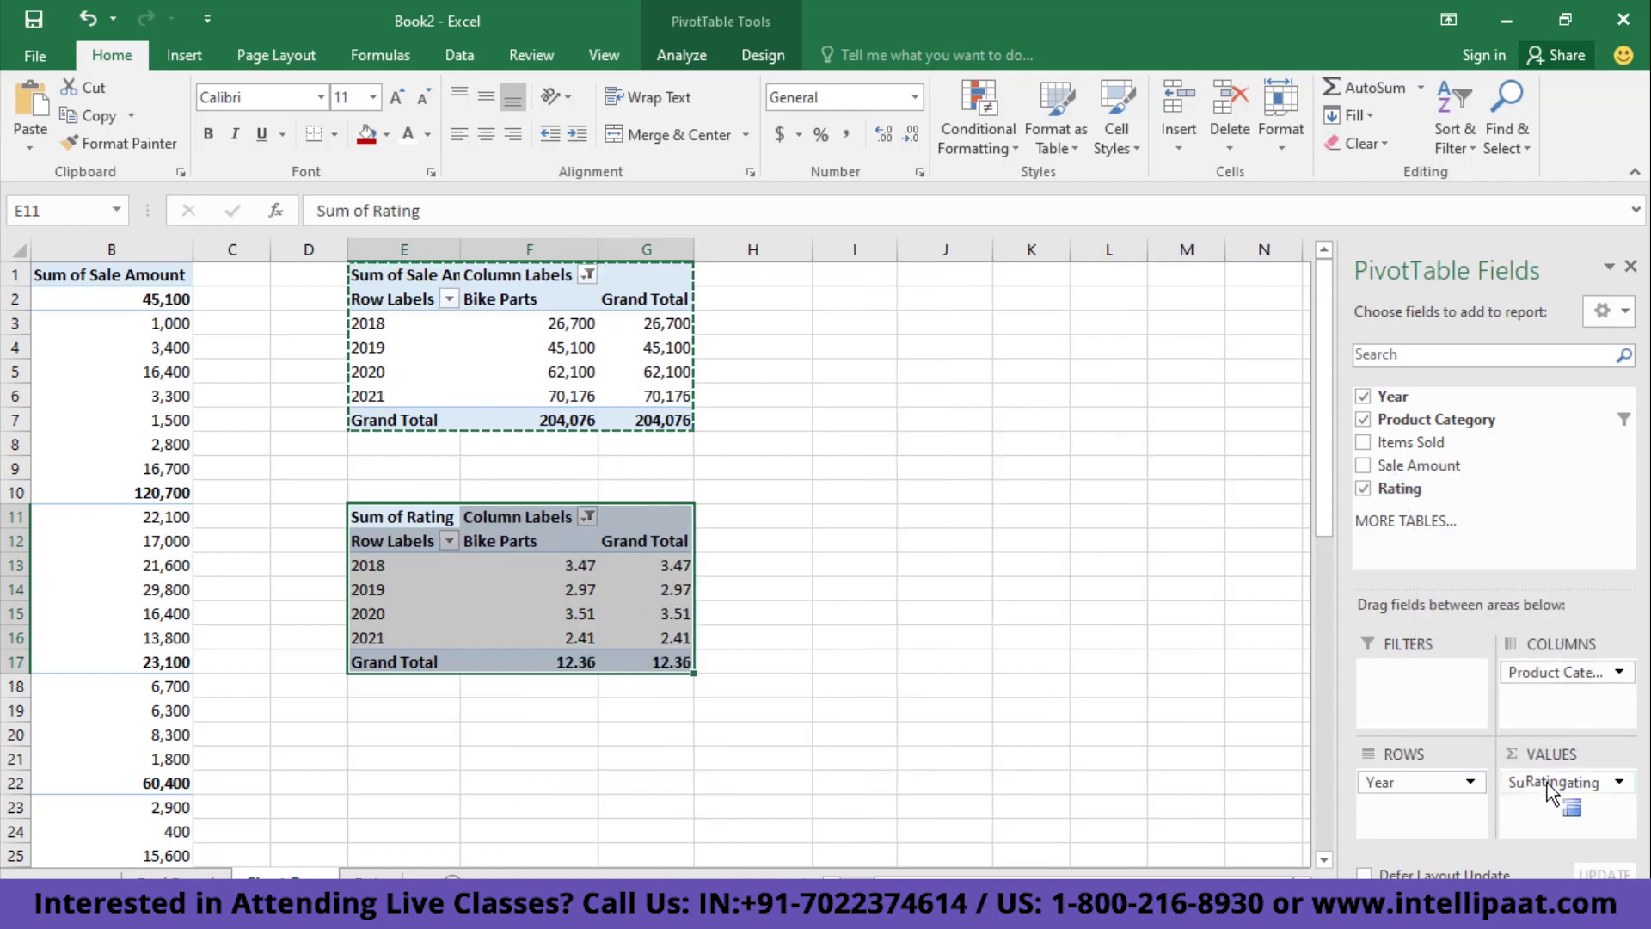
- Include all product categories in the column labels filter of the Rating PivotTable
{"action": "left_click", "coordinate": [587, 519]}
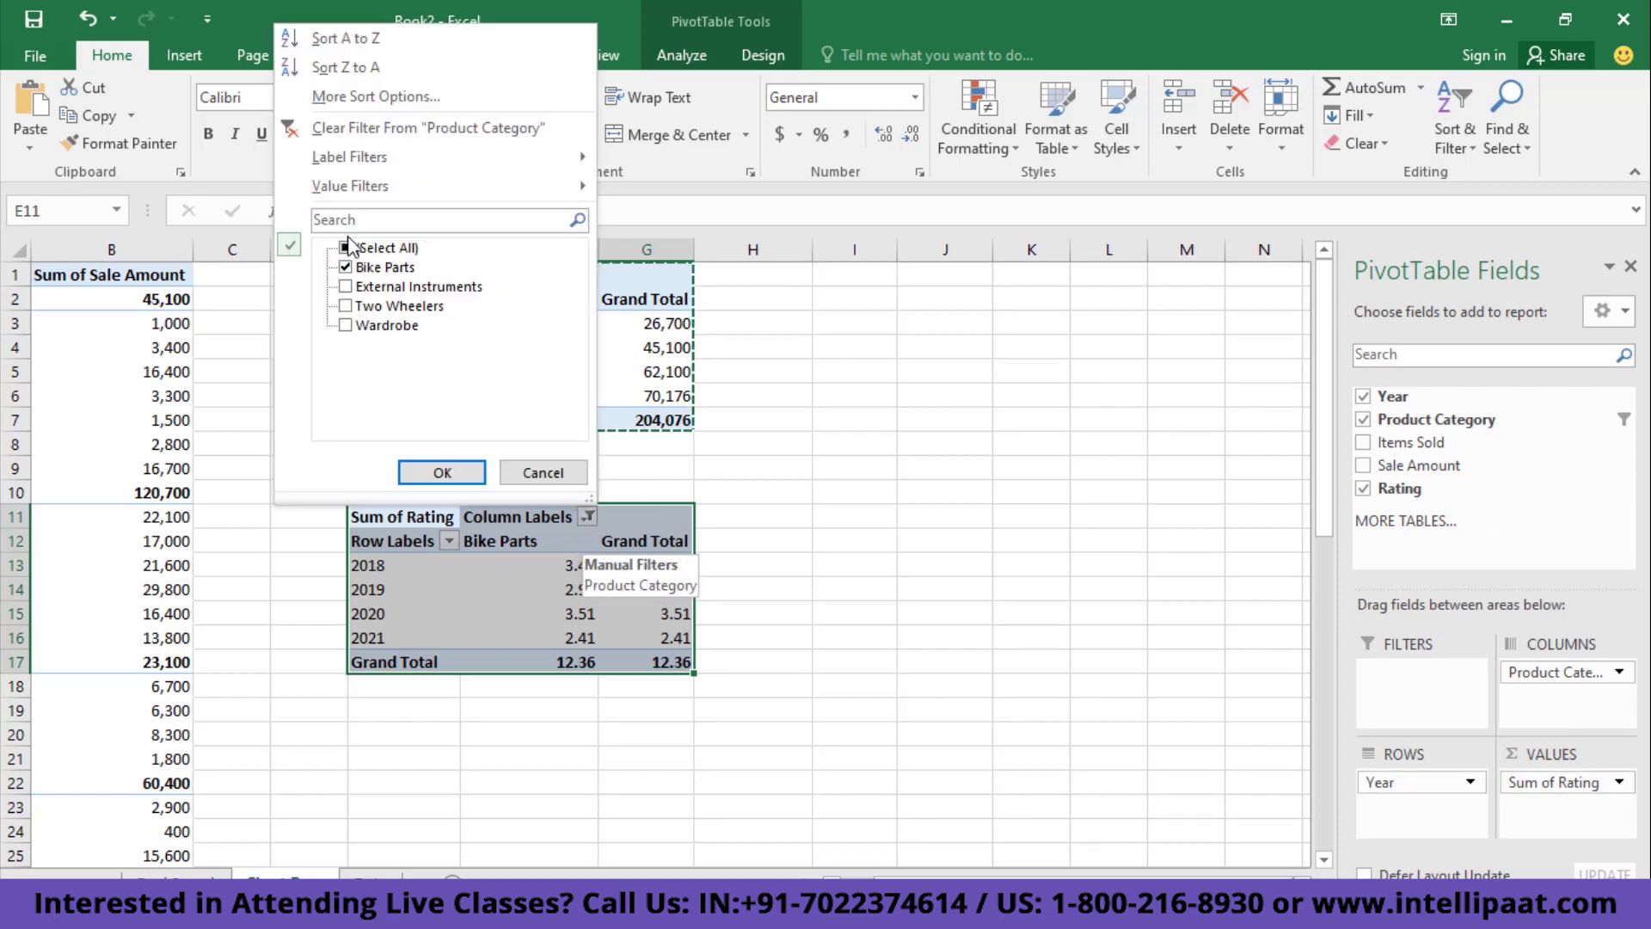
{"action": "left_click", "coordinate": [439, 471]}
{"action": "left_click", "coordinate": [1015, 613]}
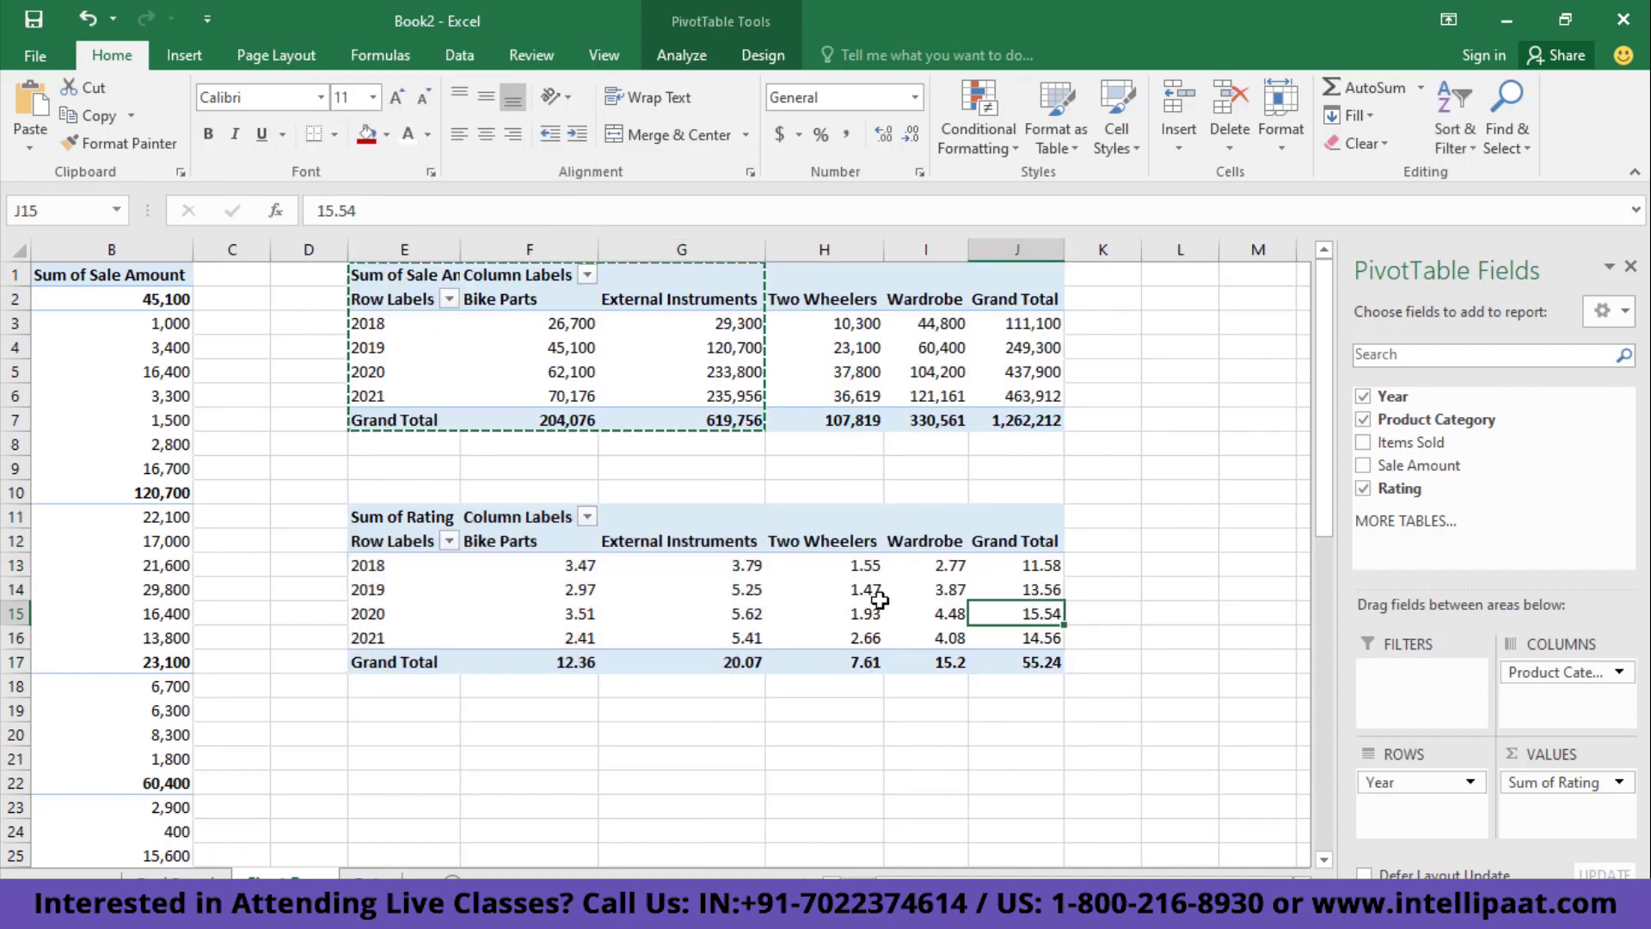
{"action": "mouse_move", "coordinate": [814, 620]}
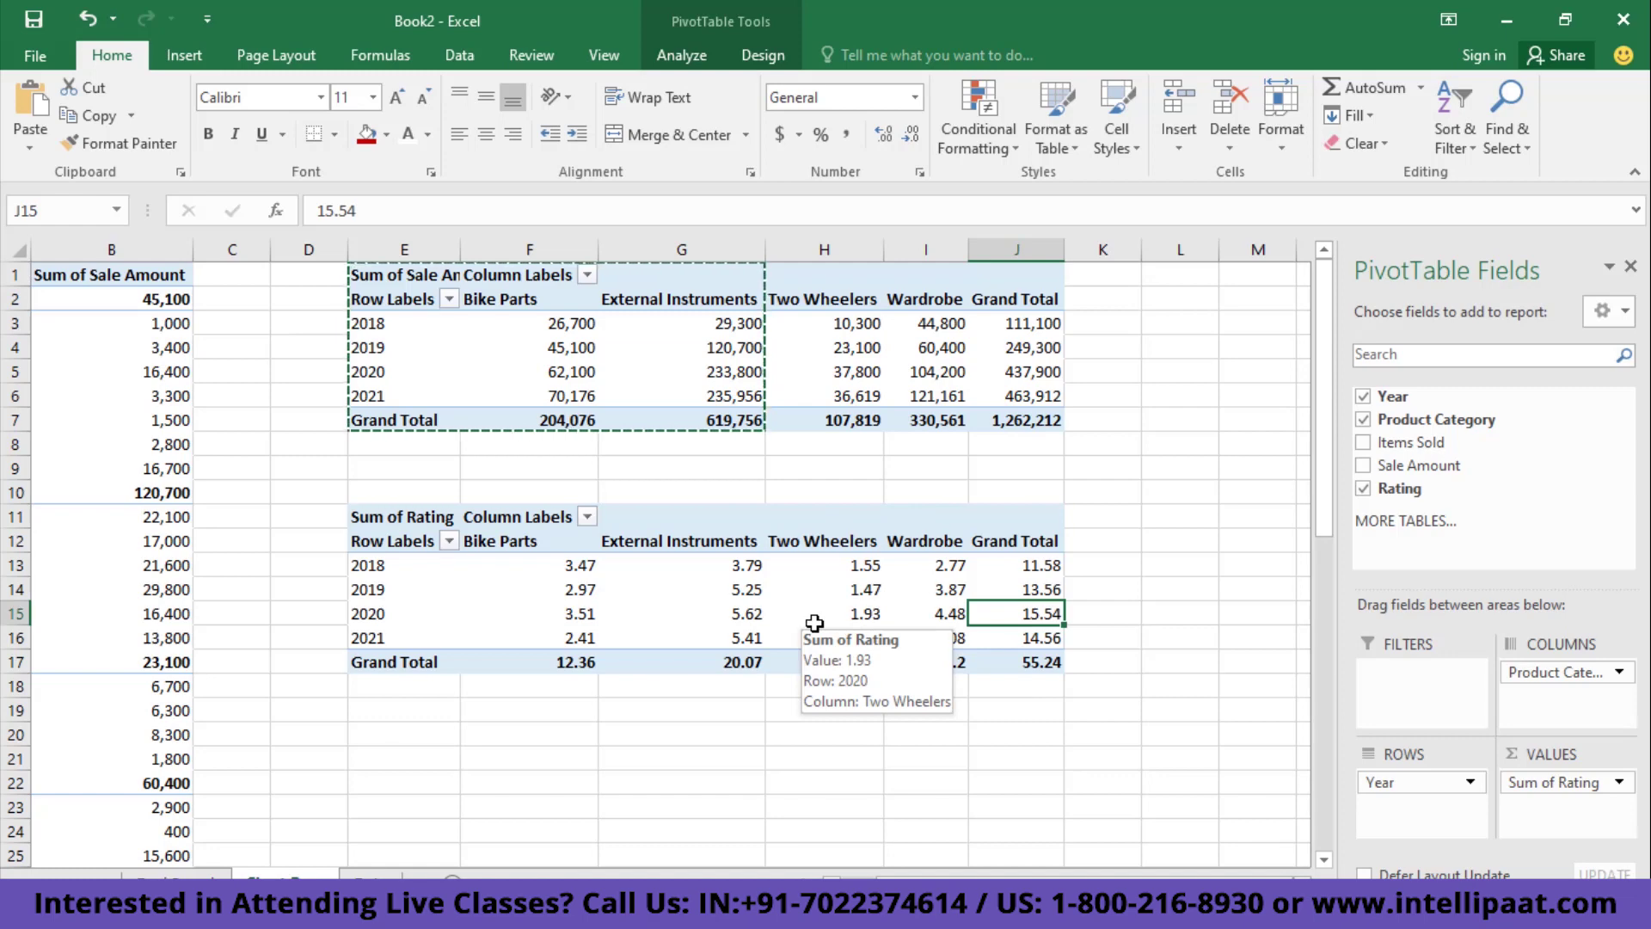
- Summarize the Rating values in the lower PivotTable by Average instead of Sum
{"action": "left_click", "coordinate": [598, 590]}
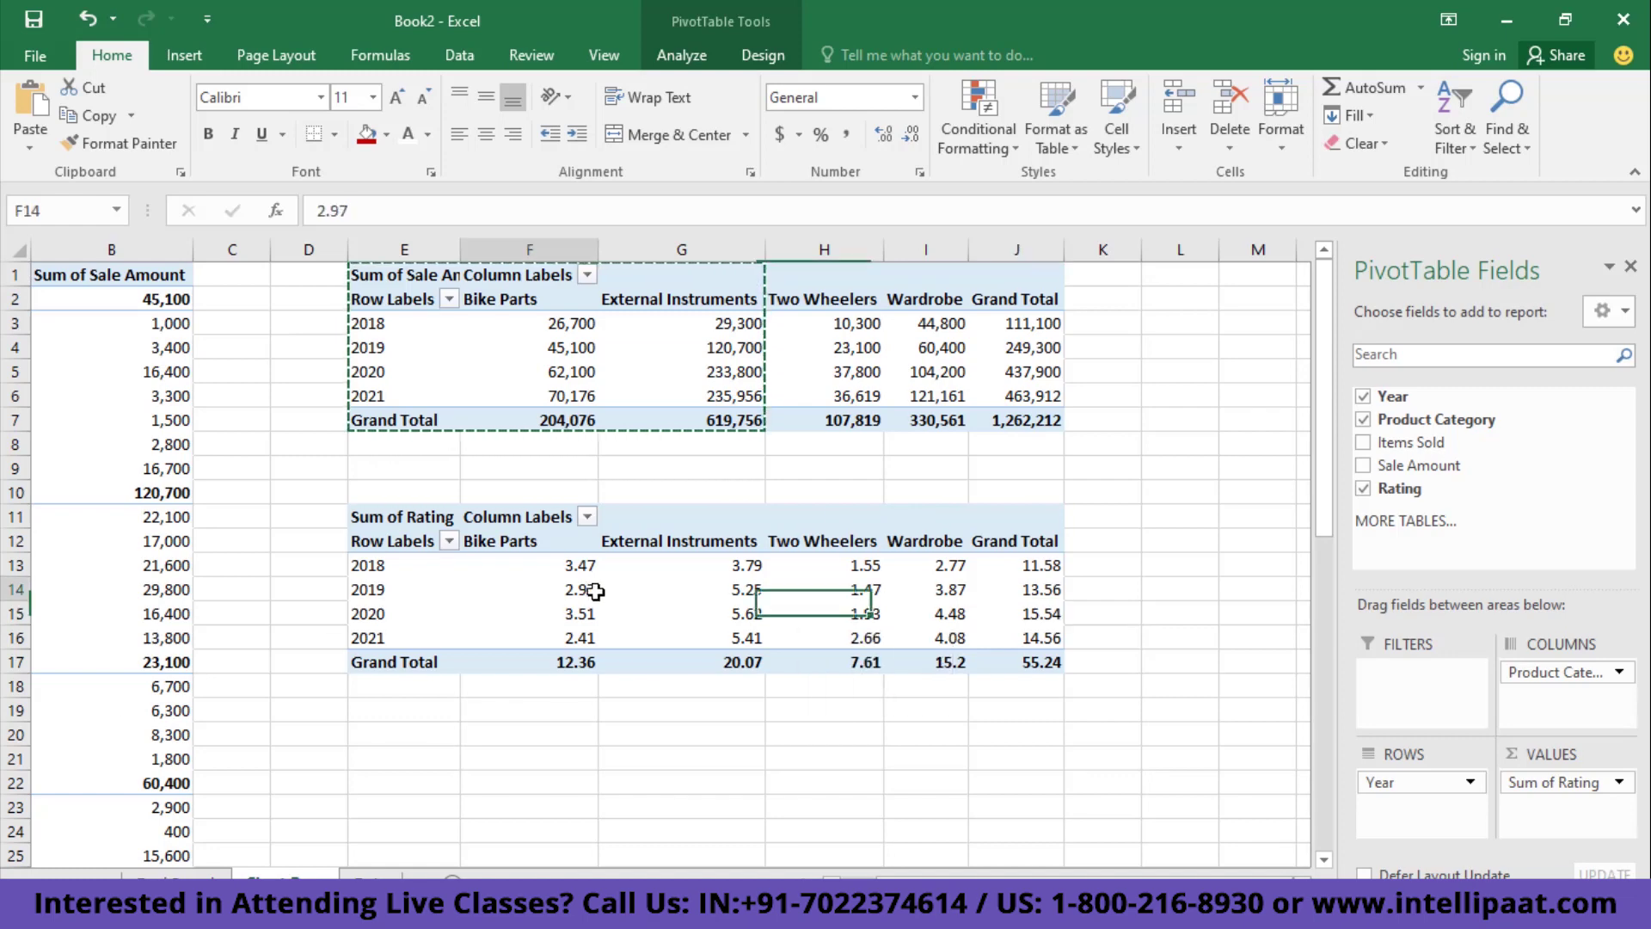
{"action": "right_click", "coordinate": [587, 589]}
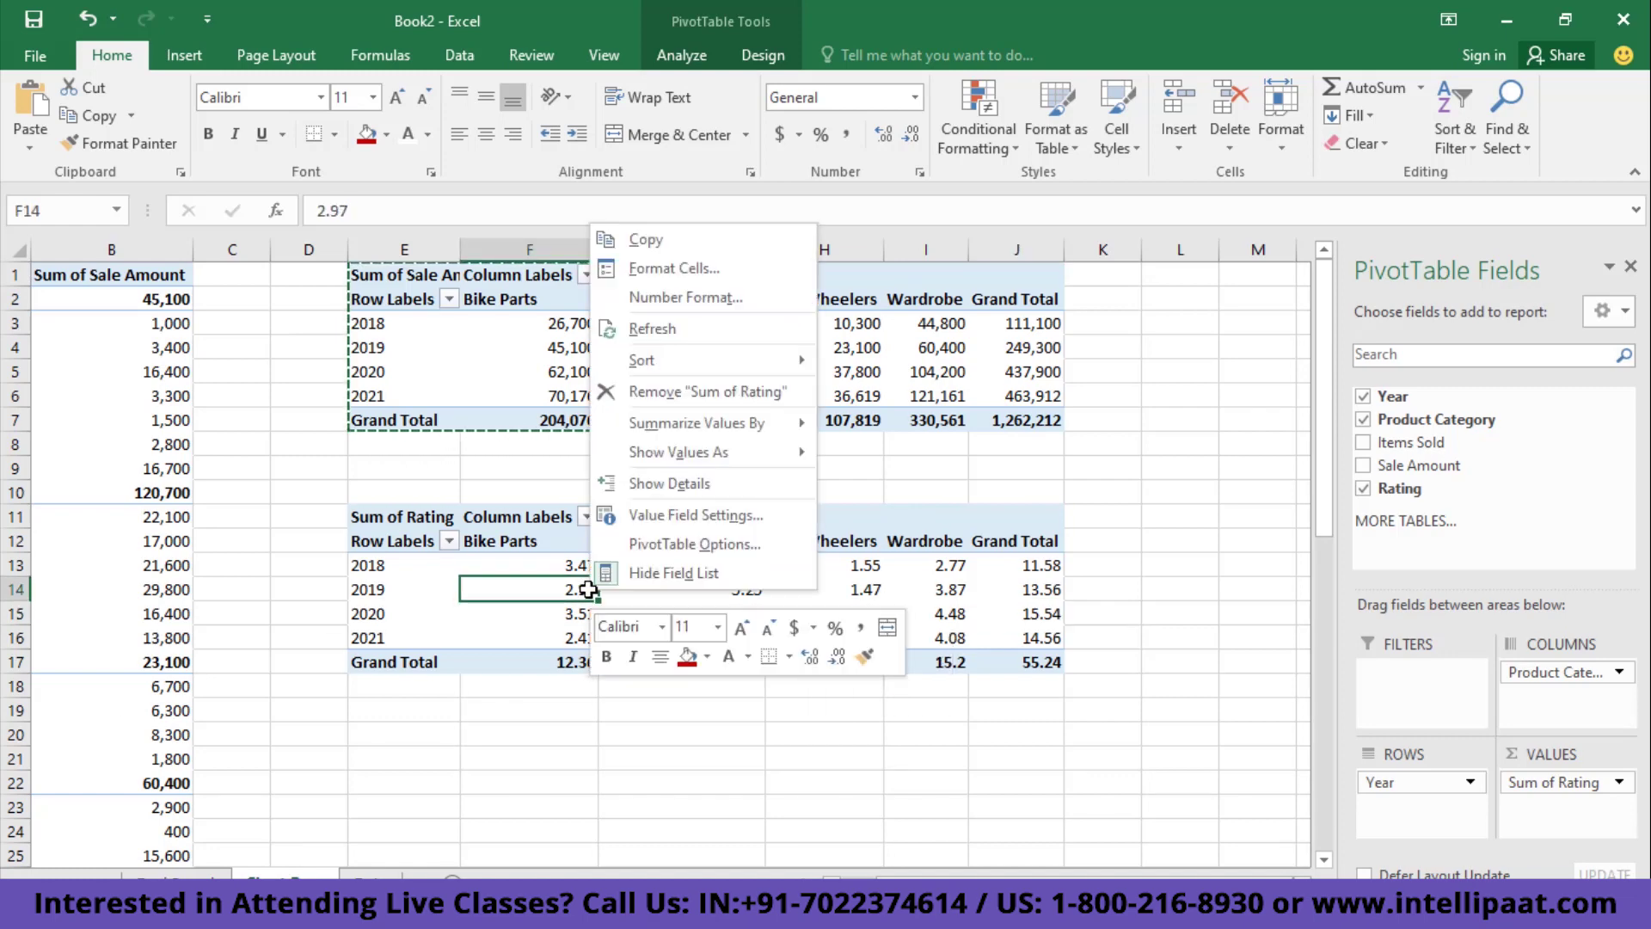
{"action": "left_click", "coordinate": [701, 514]}
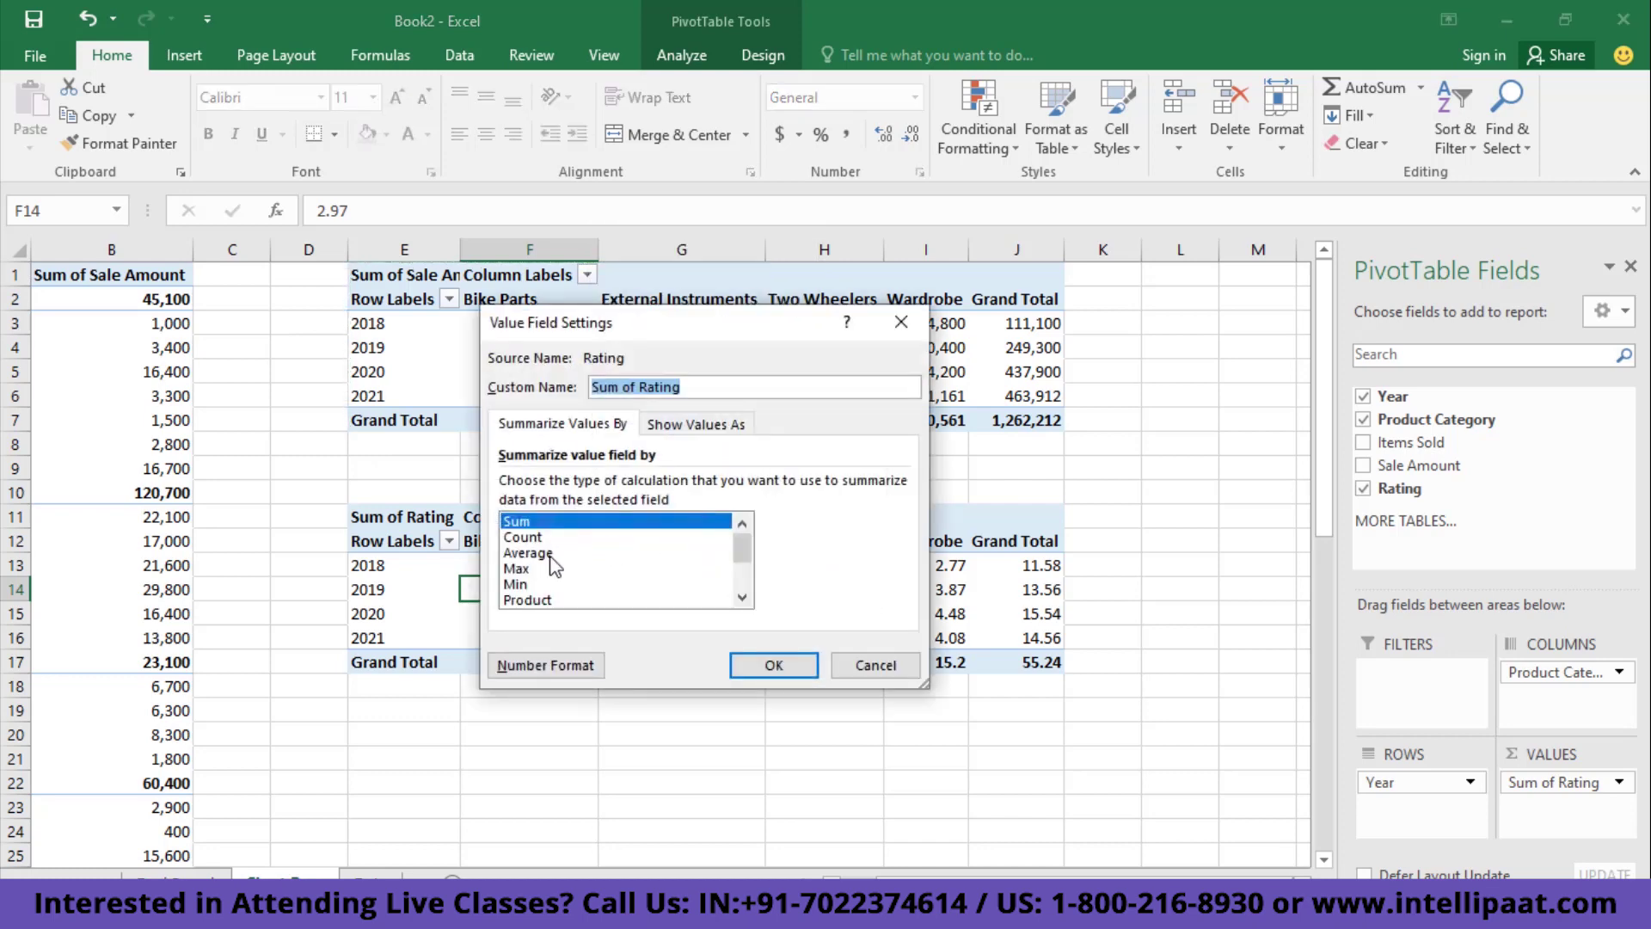
{"action": "left_click", "coordinate": [528, 553]}
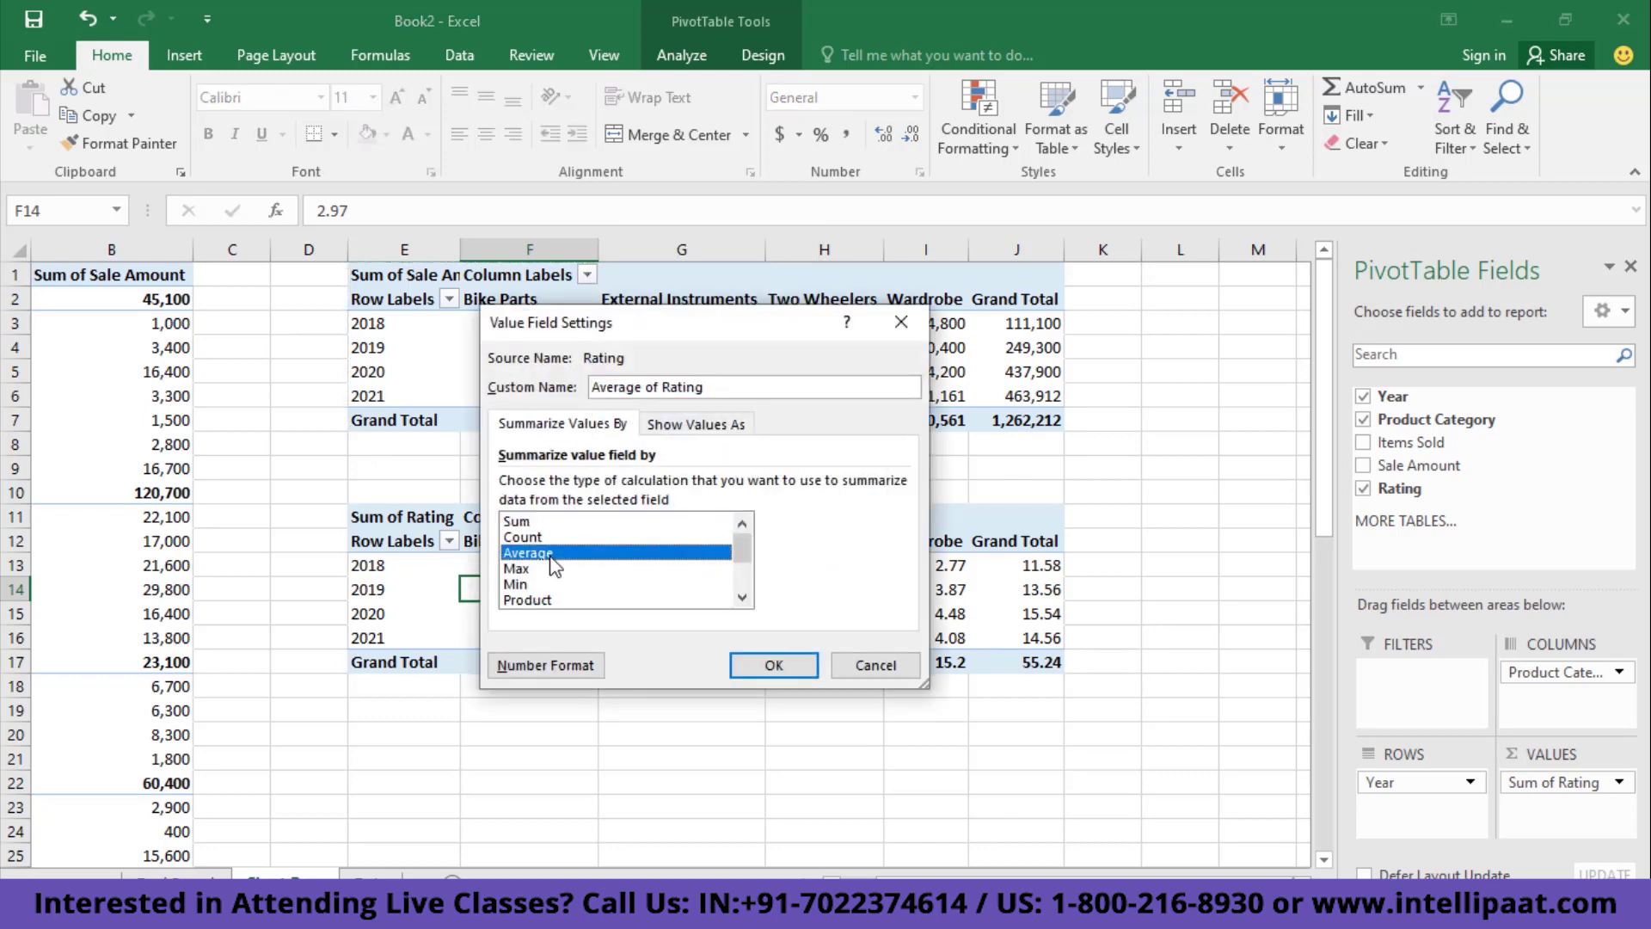
{"action": "left_click", "coordinate": [773, 667]}
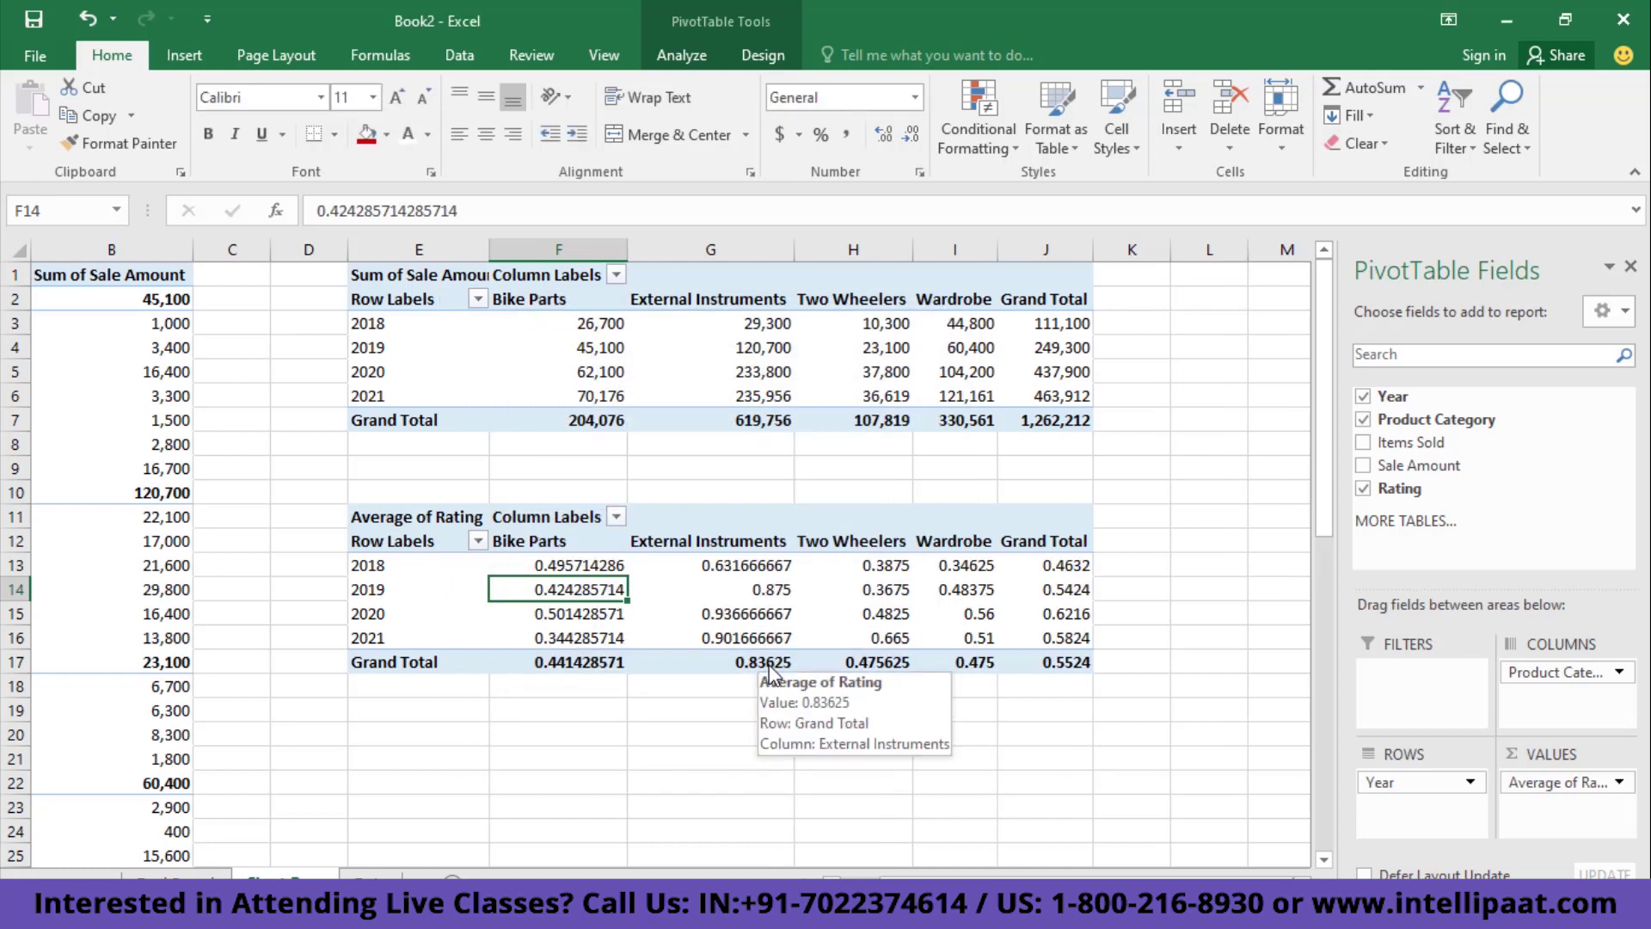
- Format the Average of Rating values as Percentage with 0 decimal places through the value field's number format
{"action": "right_click", "coordinate": [576, 590]}
{"action": "left_click", "coordinate": [662, 540]}
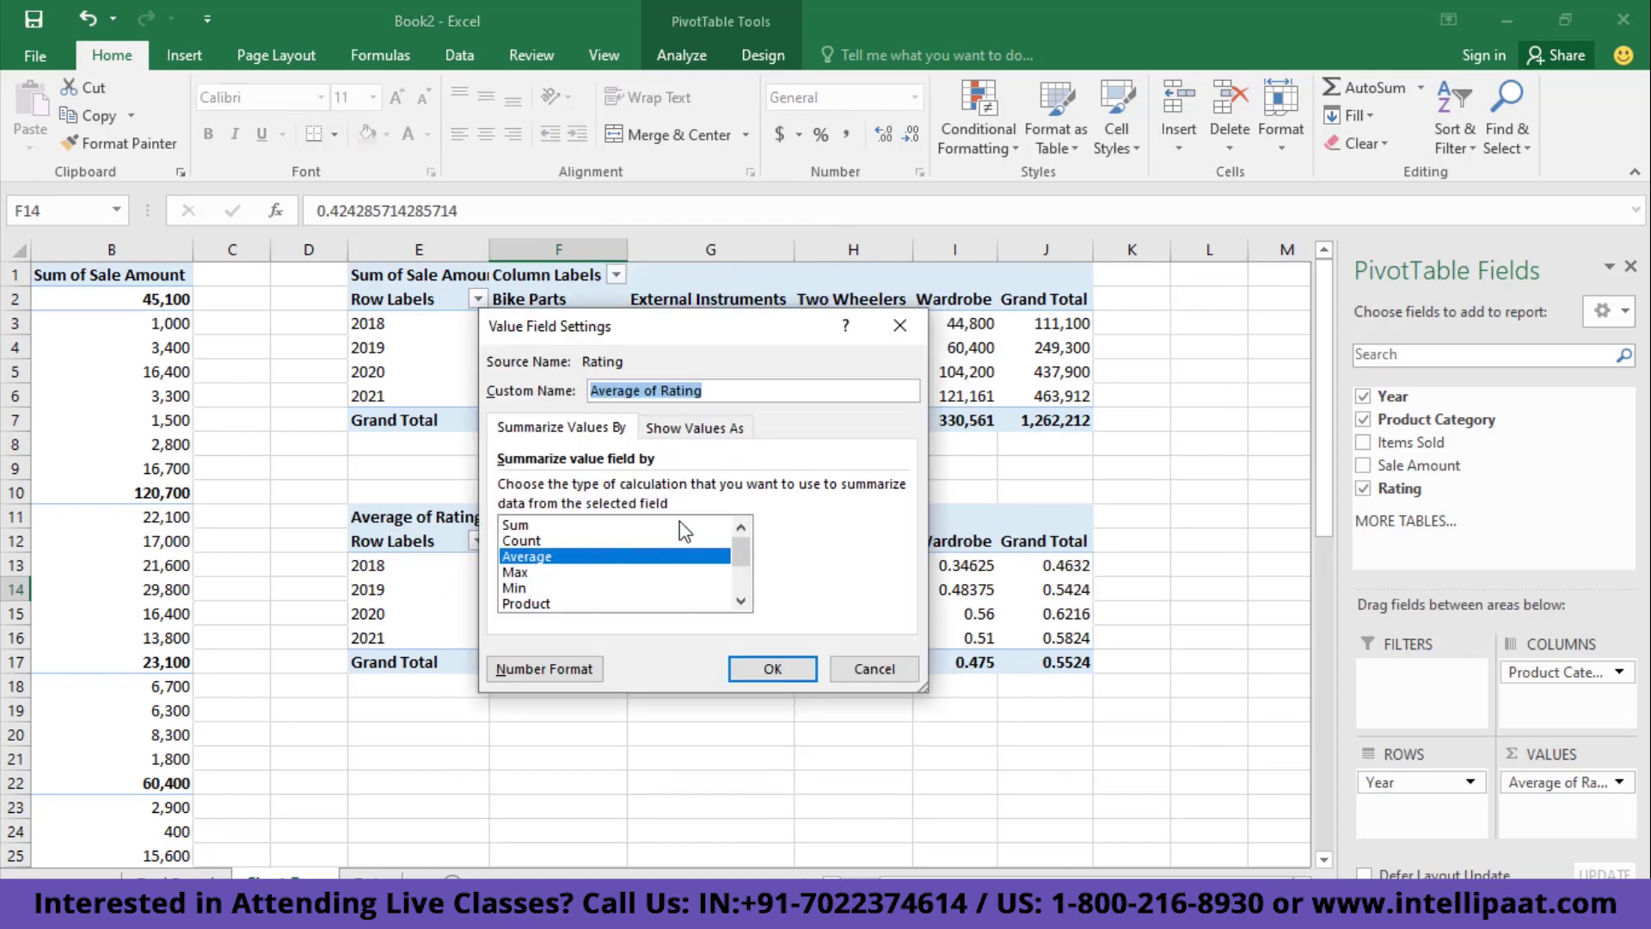
{"action": "left_click", "coordinate": [538, 670]}
{"action": "left_click", "coordinate": [438, 428]}
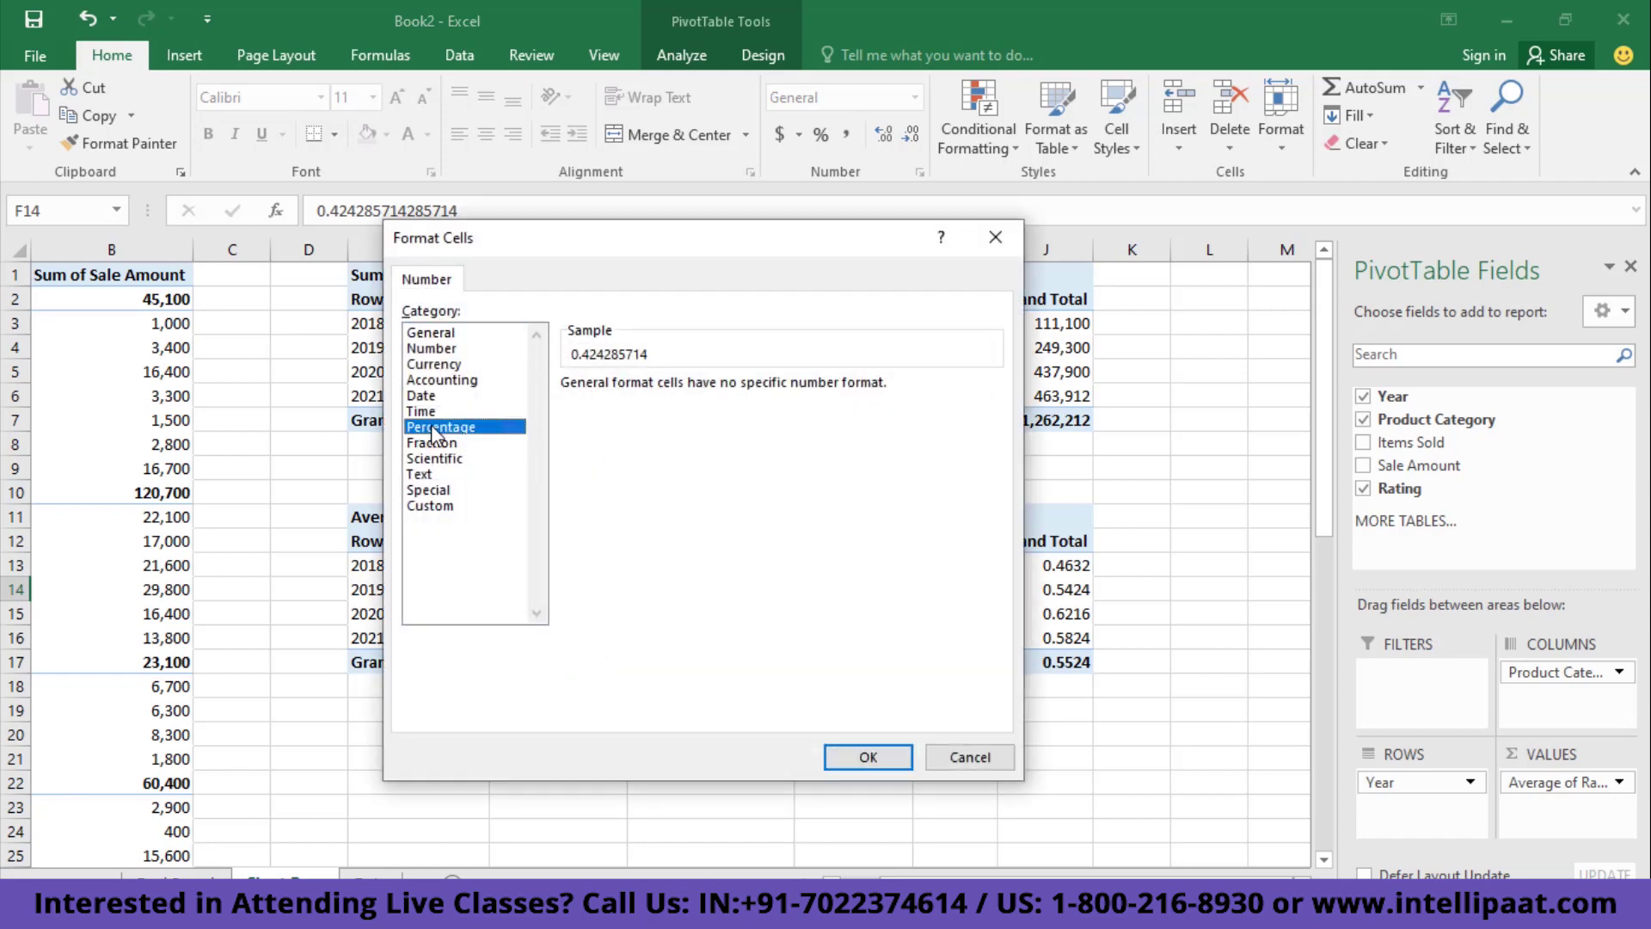
{"action": "double_click", "coordinate": [673, 387]}
{"action": "type", "text": "0"}
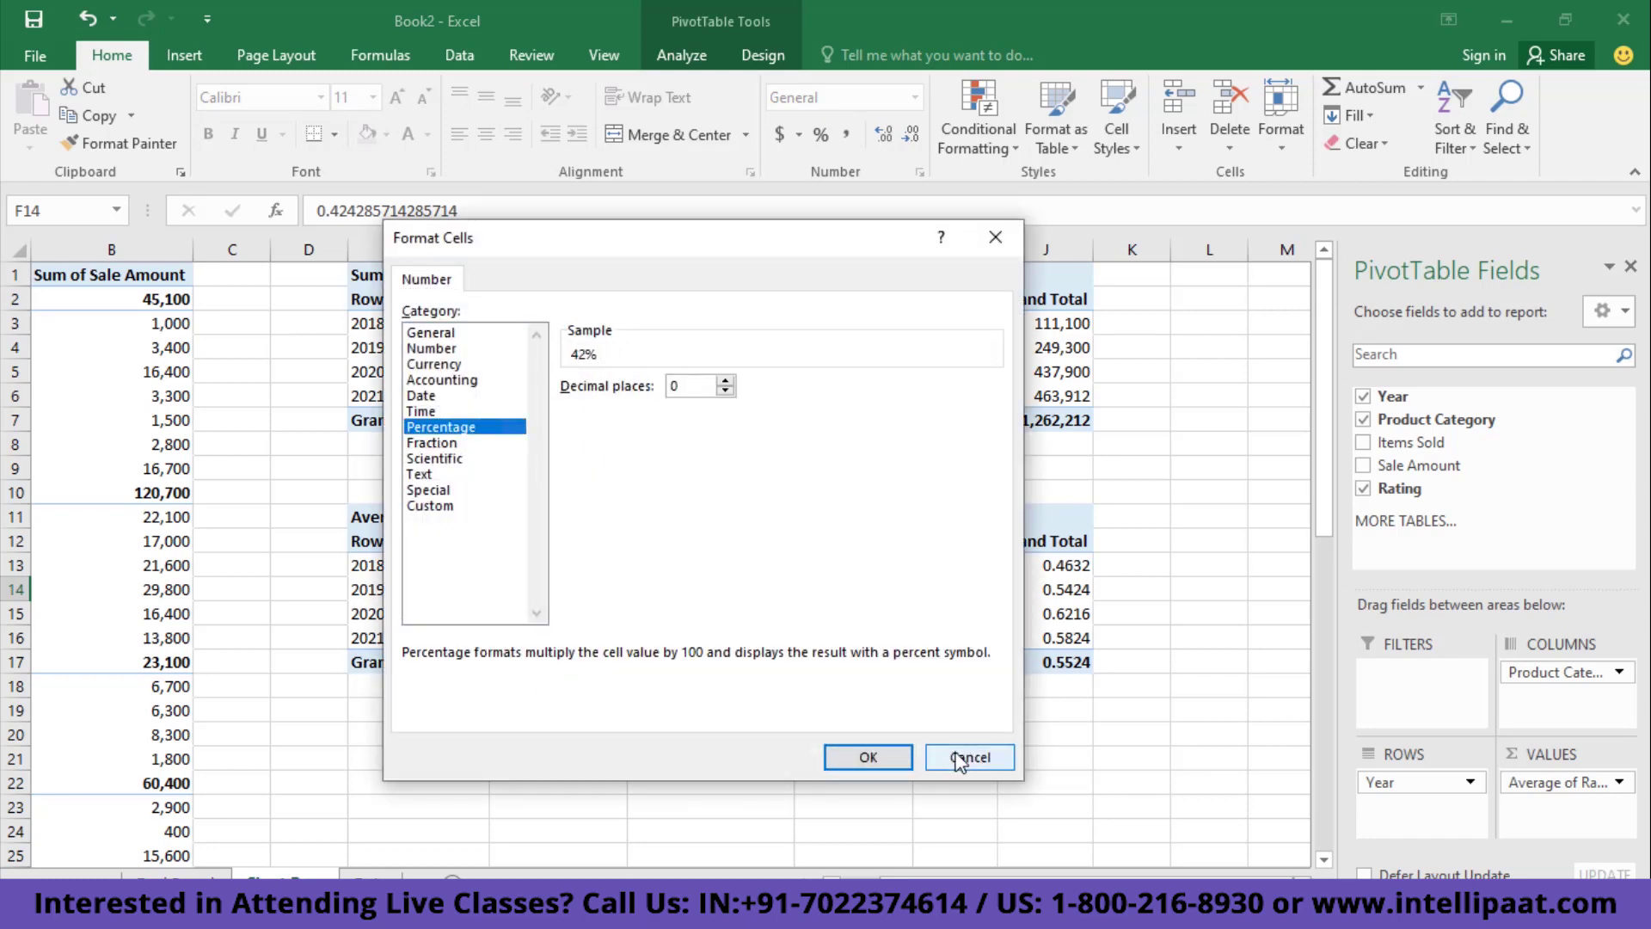
{"action": "left_click", "coordinate": [867, 759]}
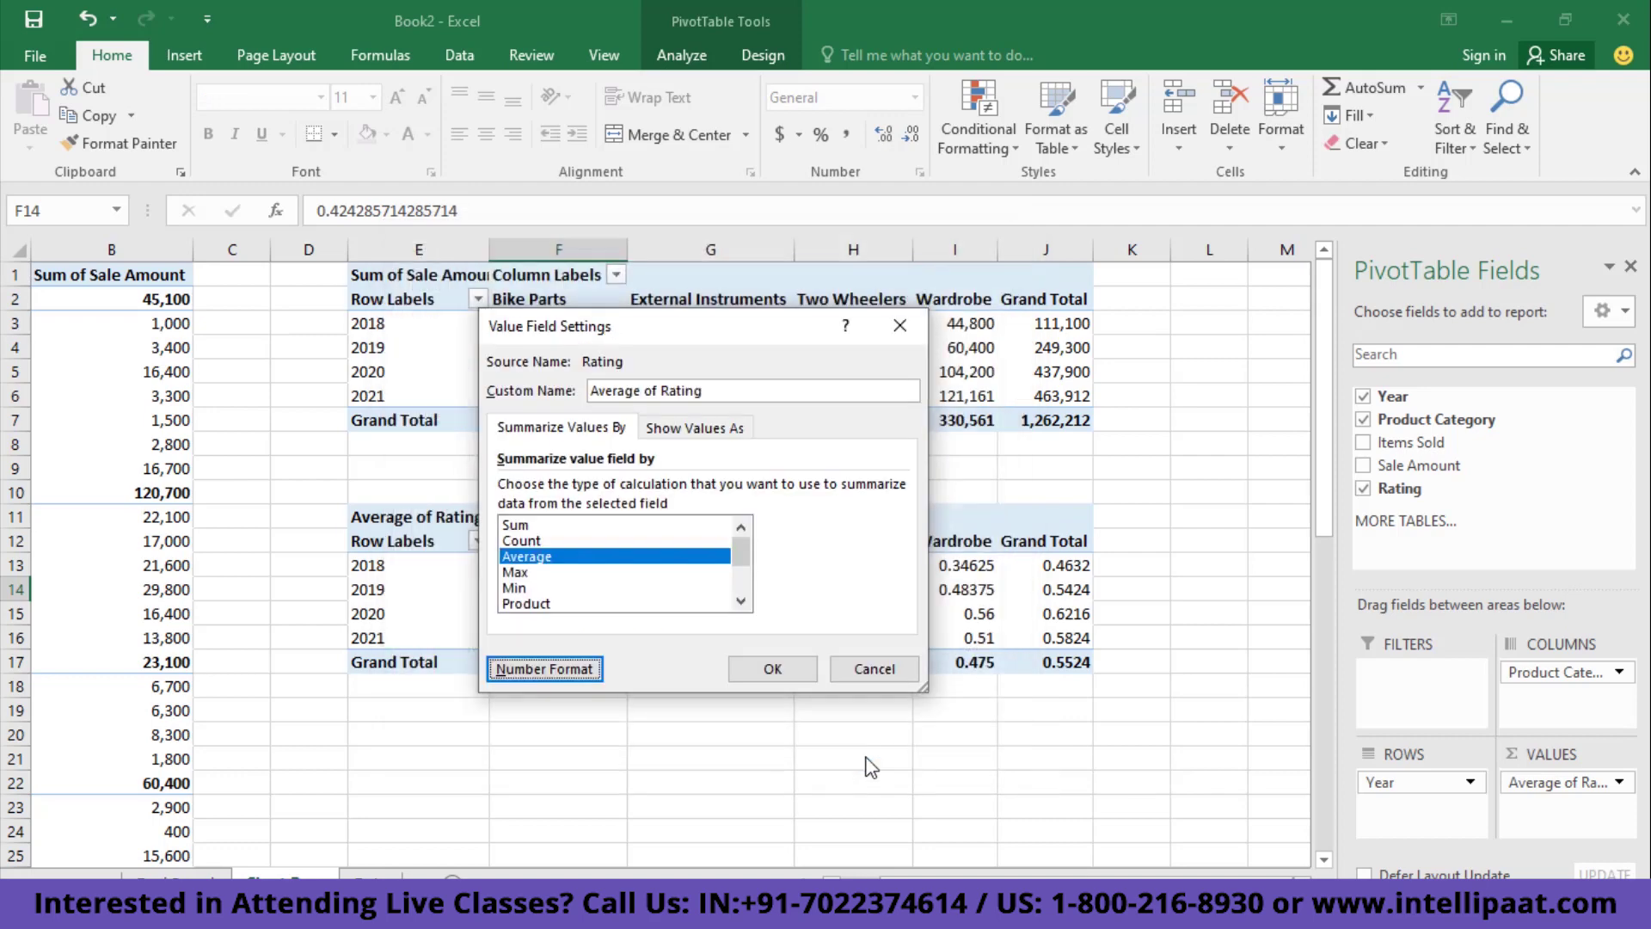
{"action": "left_click", "coordinate": [771, 669]}
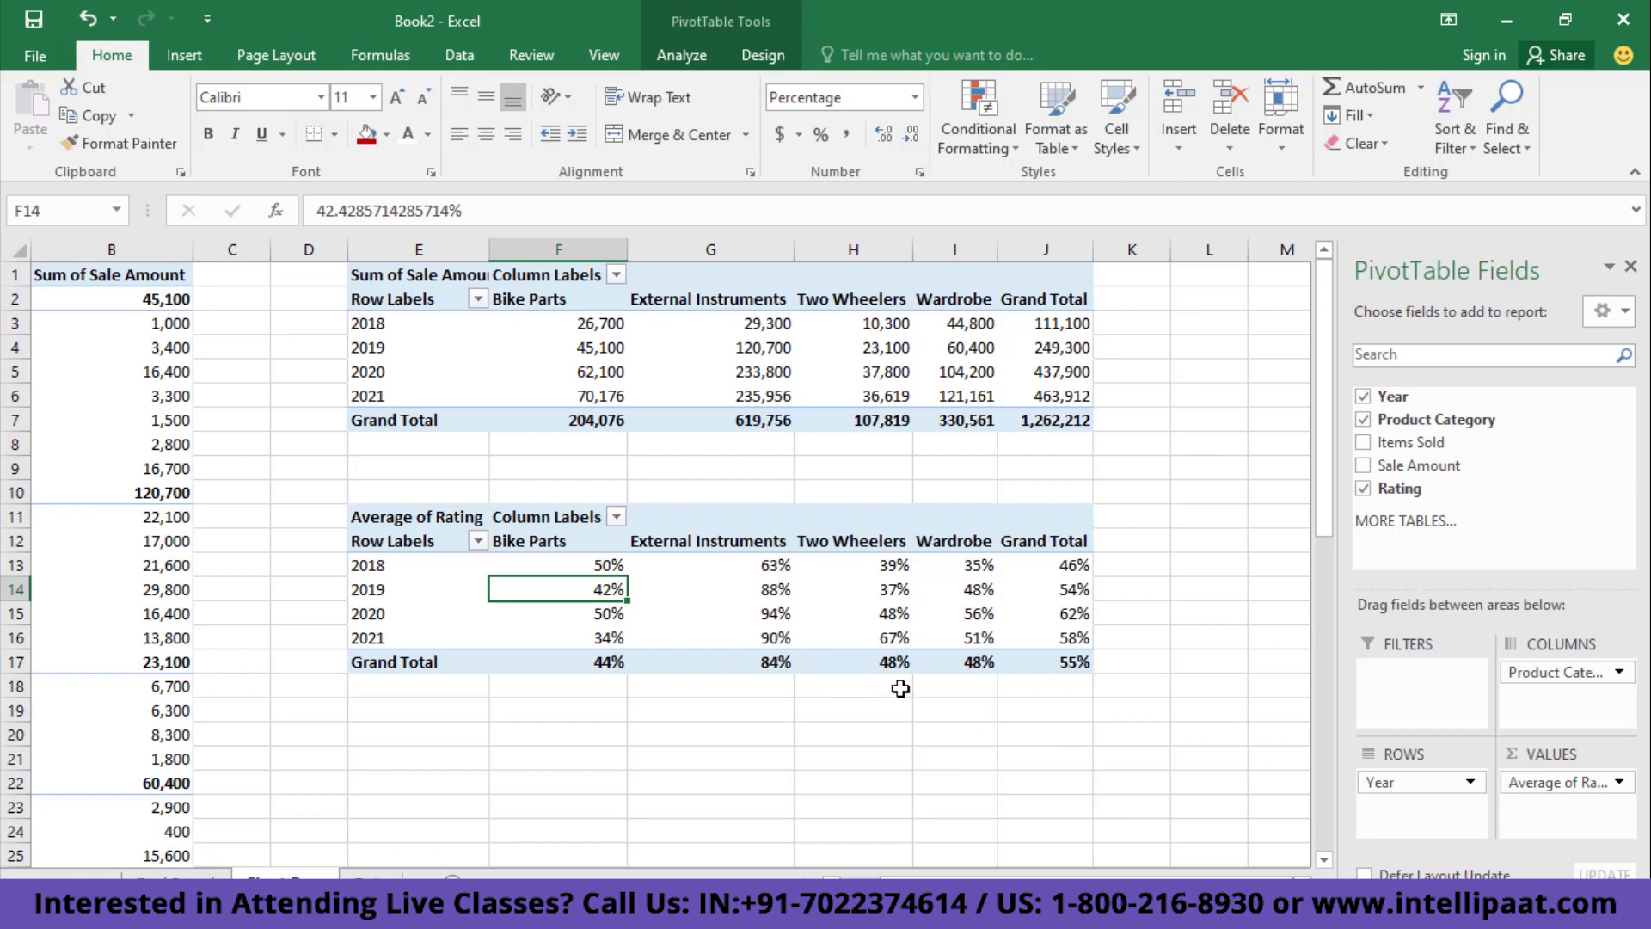
{"action": "left_click", "coordinate": [1052, 718]}
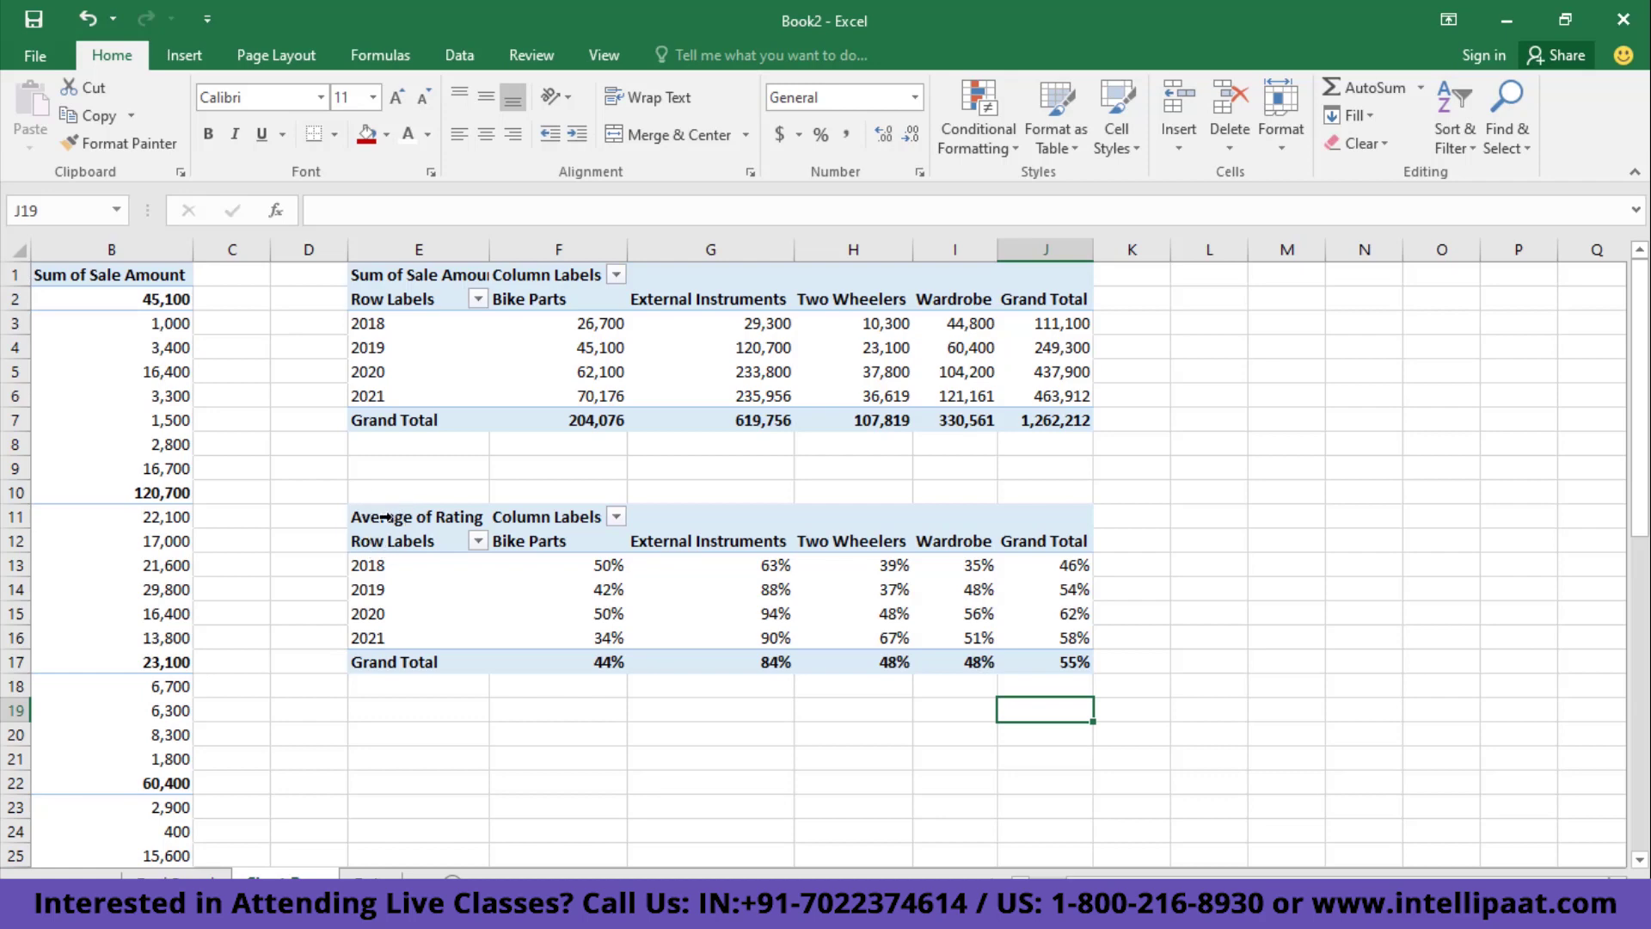
- Insert a Stacked Line with Markers PivotChart from the Average of Rating PivotTable in E11:J17
{"action": "left_click_drag", "start_coordinate": [385, 517], "coordinate": [1071, 662]}
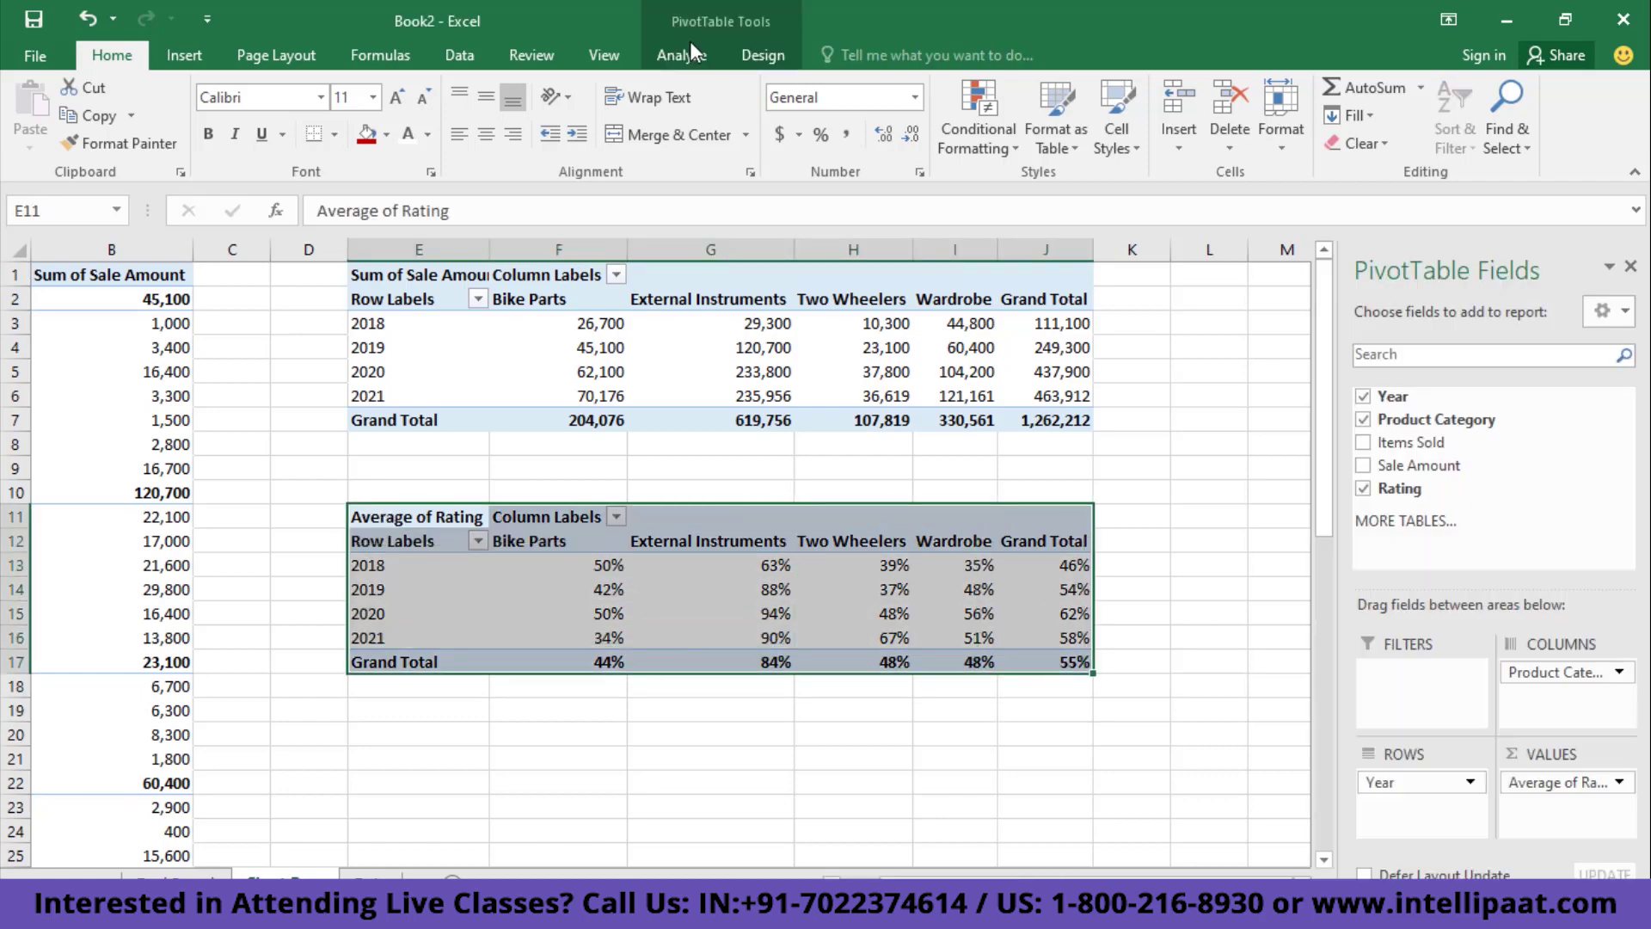
{"action": "left_click", "coordinate": [681, 57]}
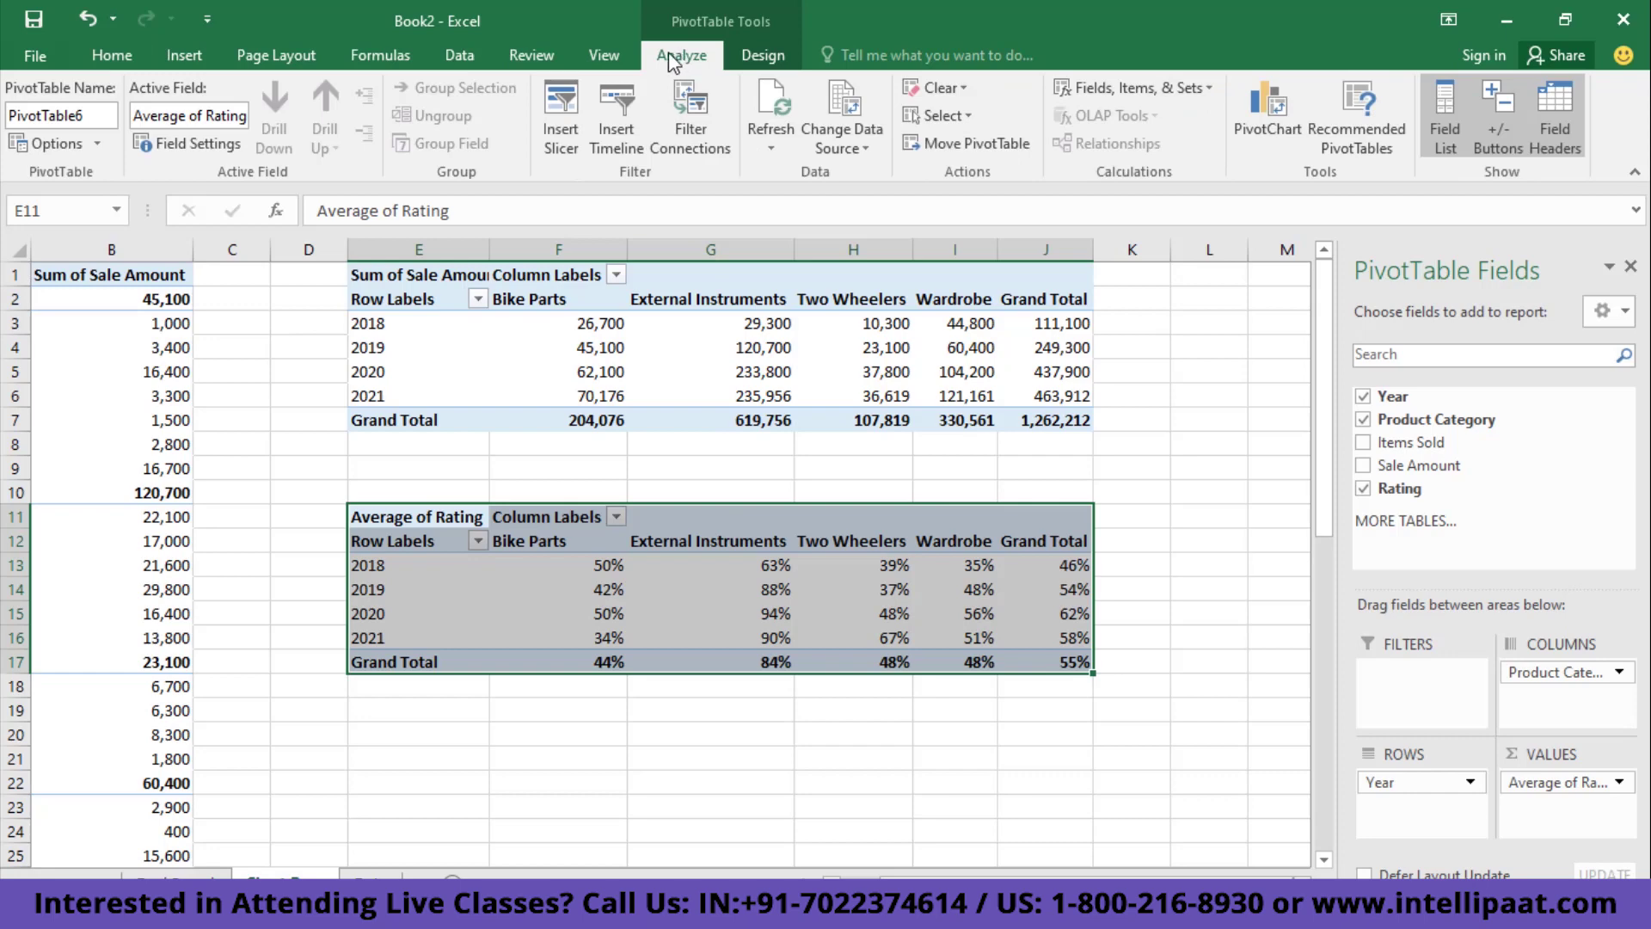
{"action": "left_click", "coordinate": [183, 57]}
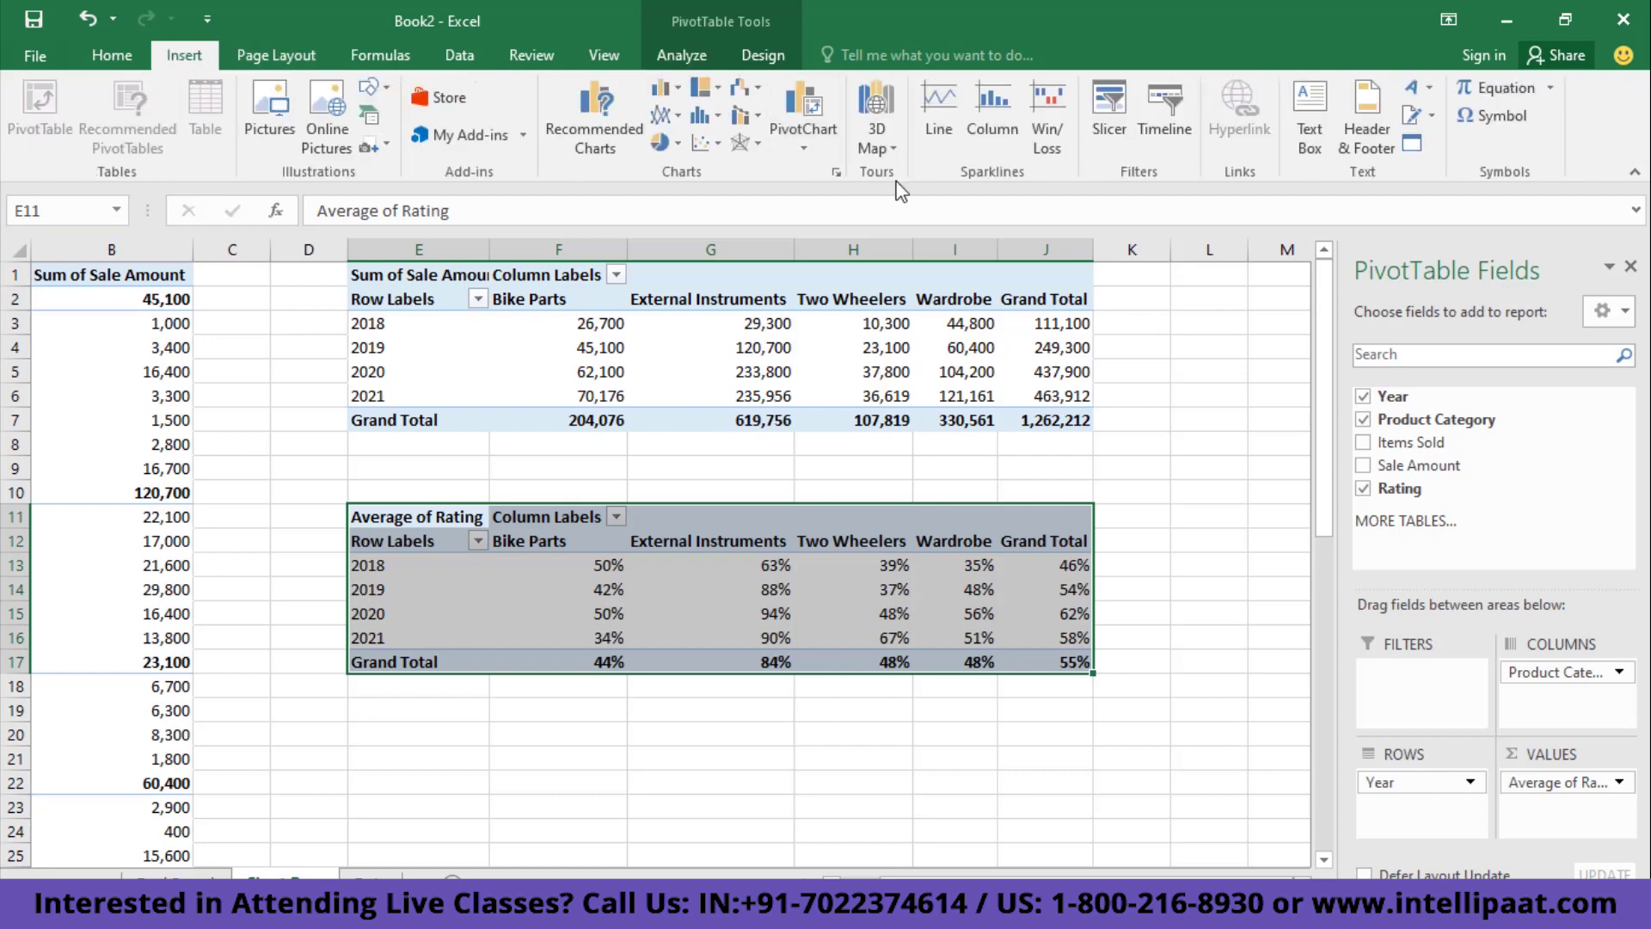
{"action": "left_click", "coordinate": [815, 158]}
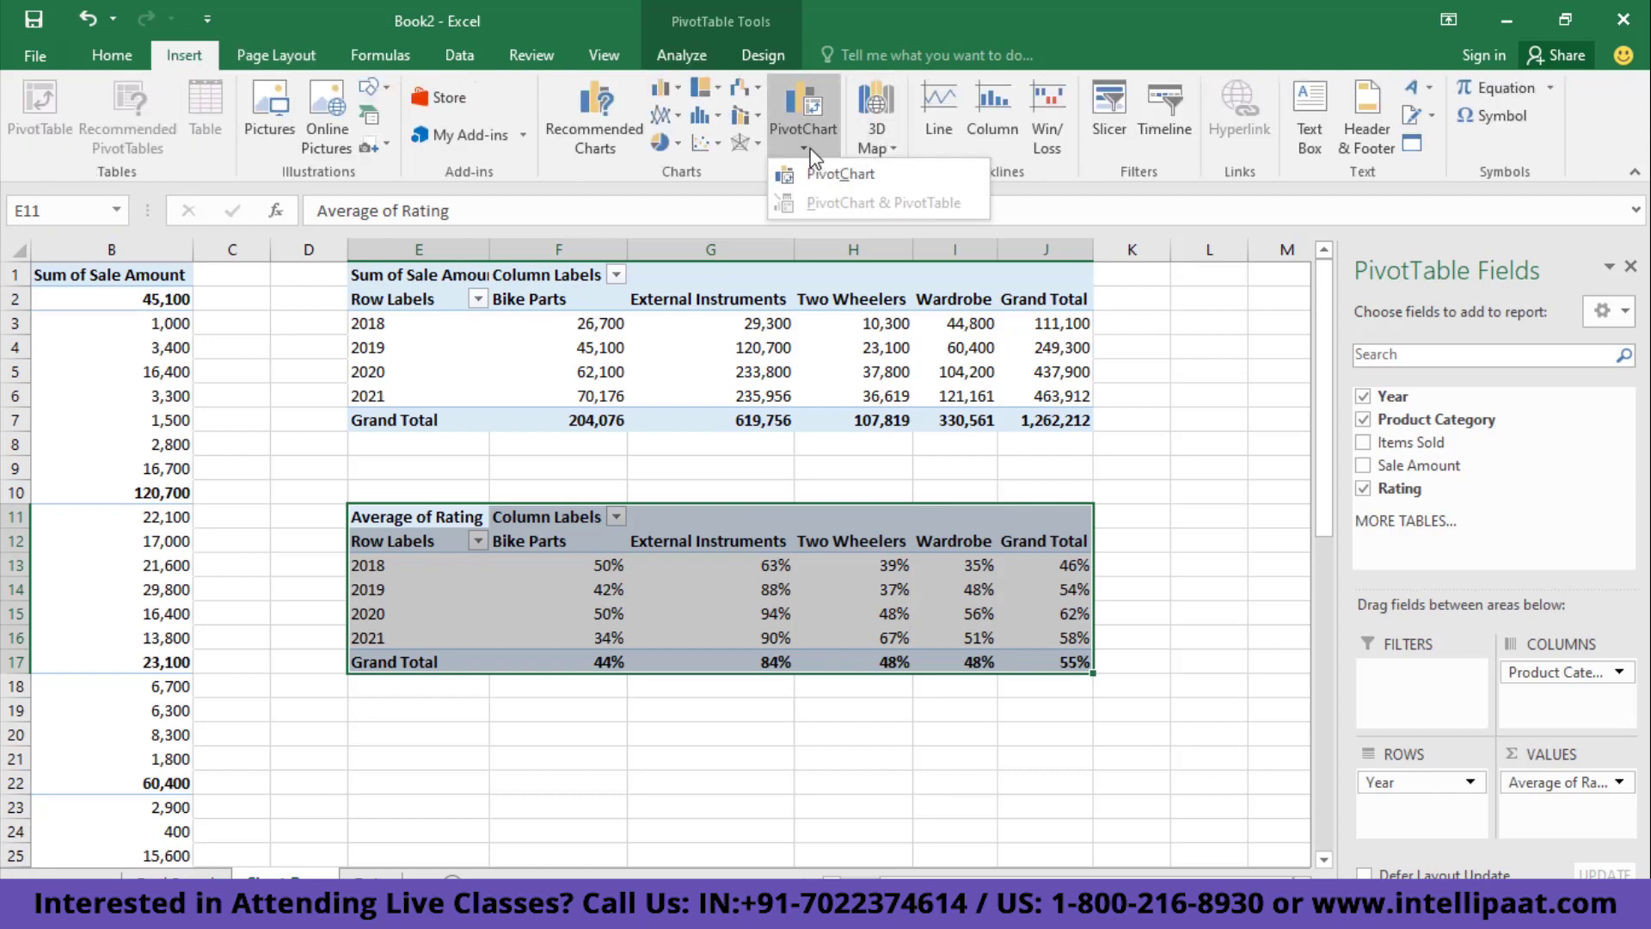
{"action": "left_click", "coordinate": [844, 178]}
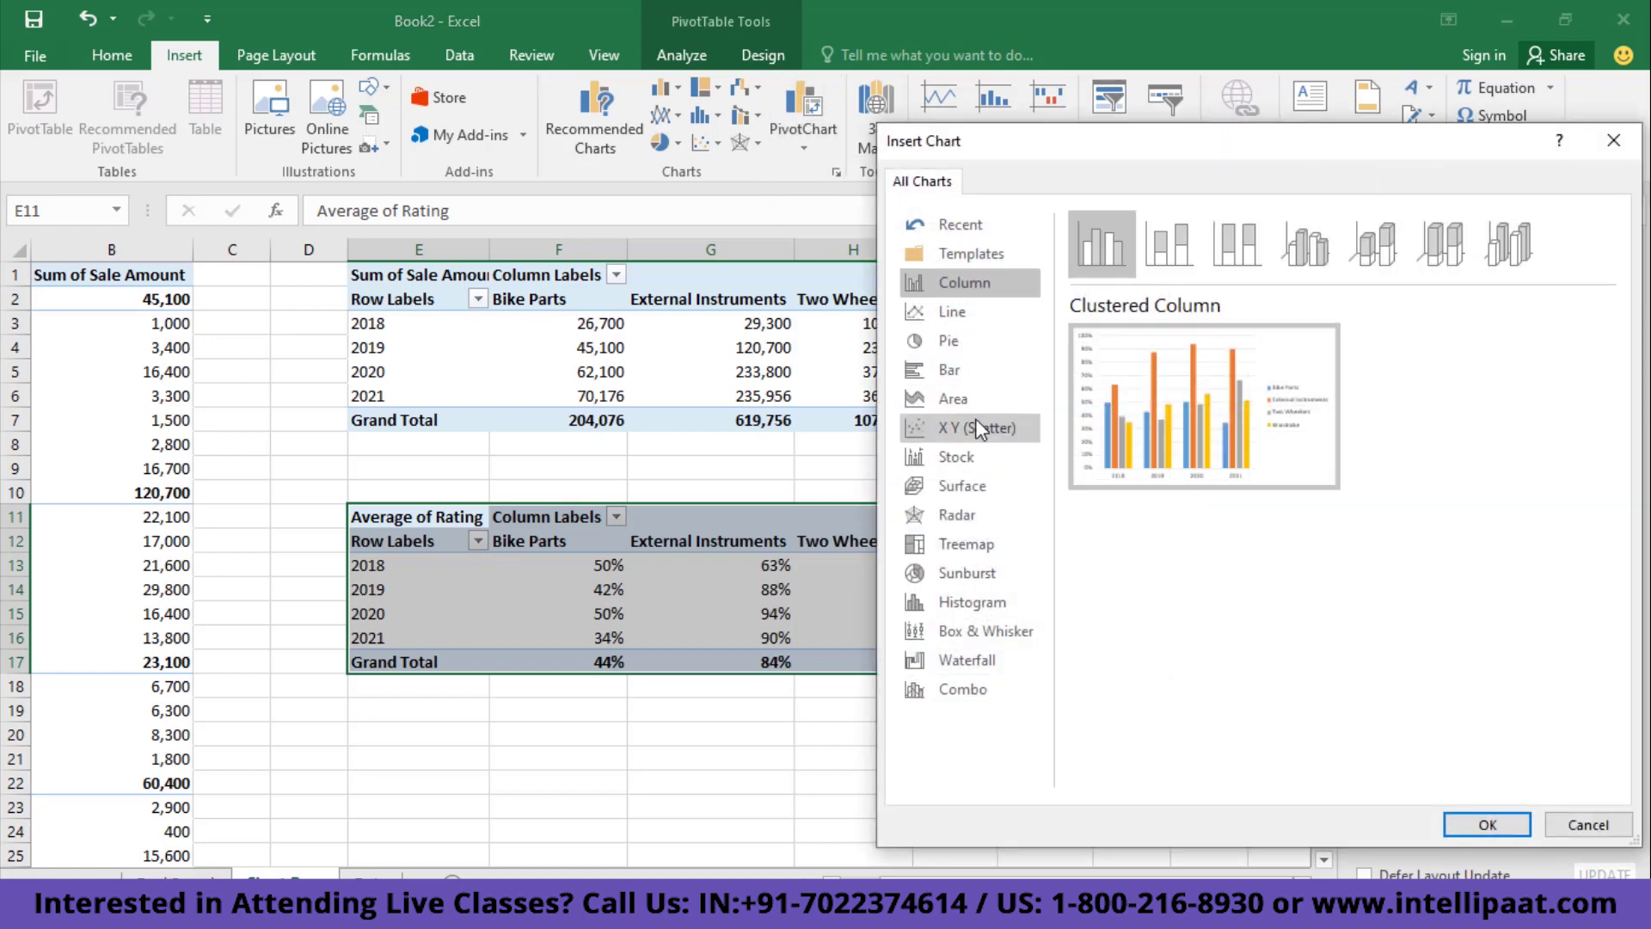
{"action": "left_click", "coordinate": [953, 306]}
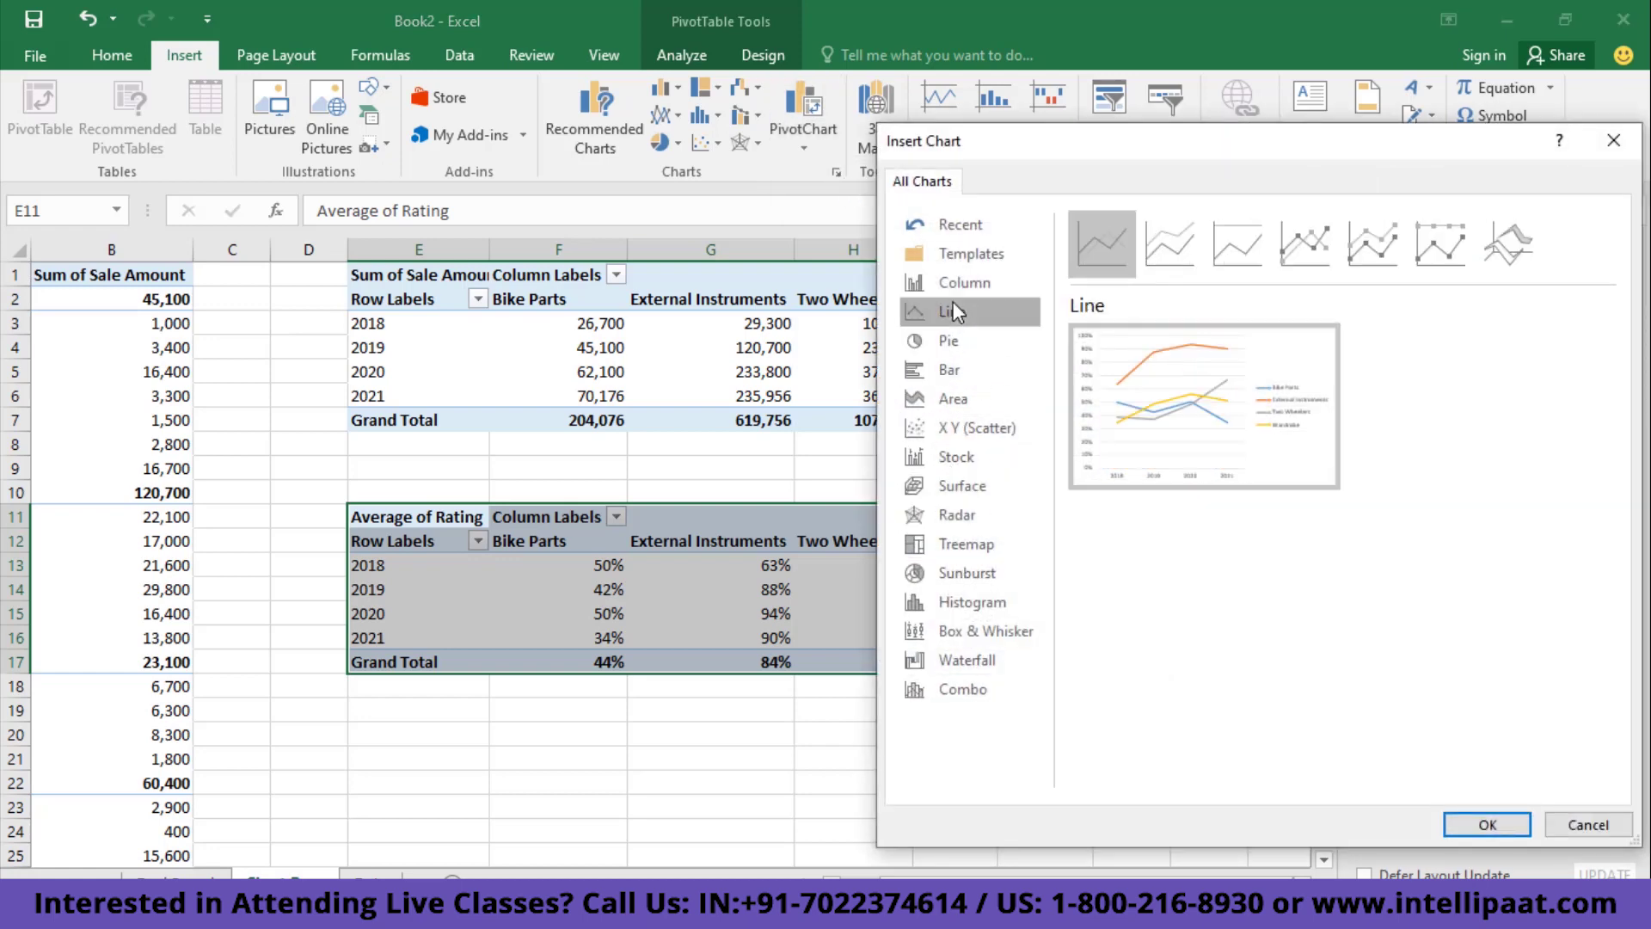
{"action": "left_click", "coordinate": [1373, 246]}
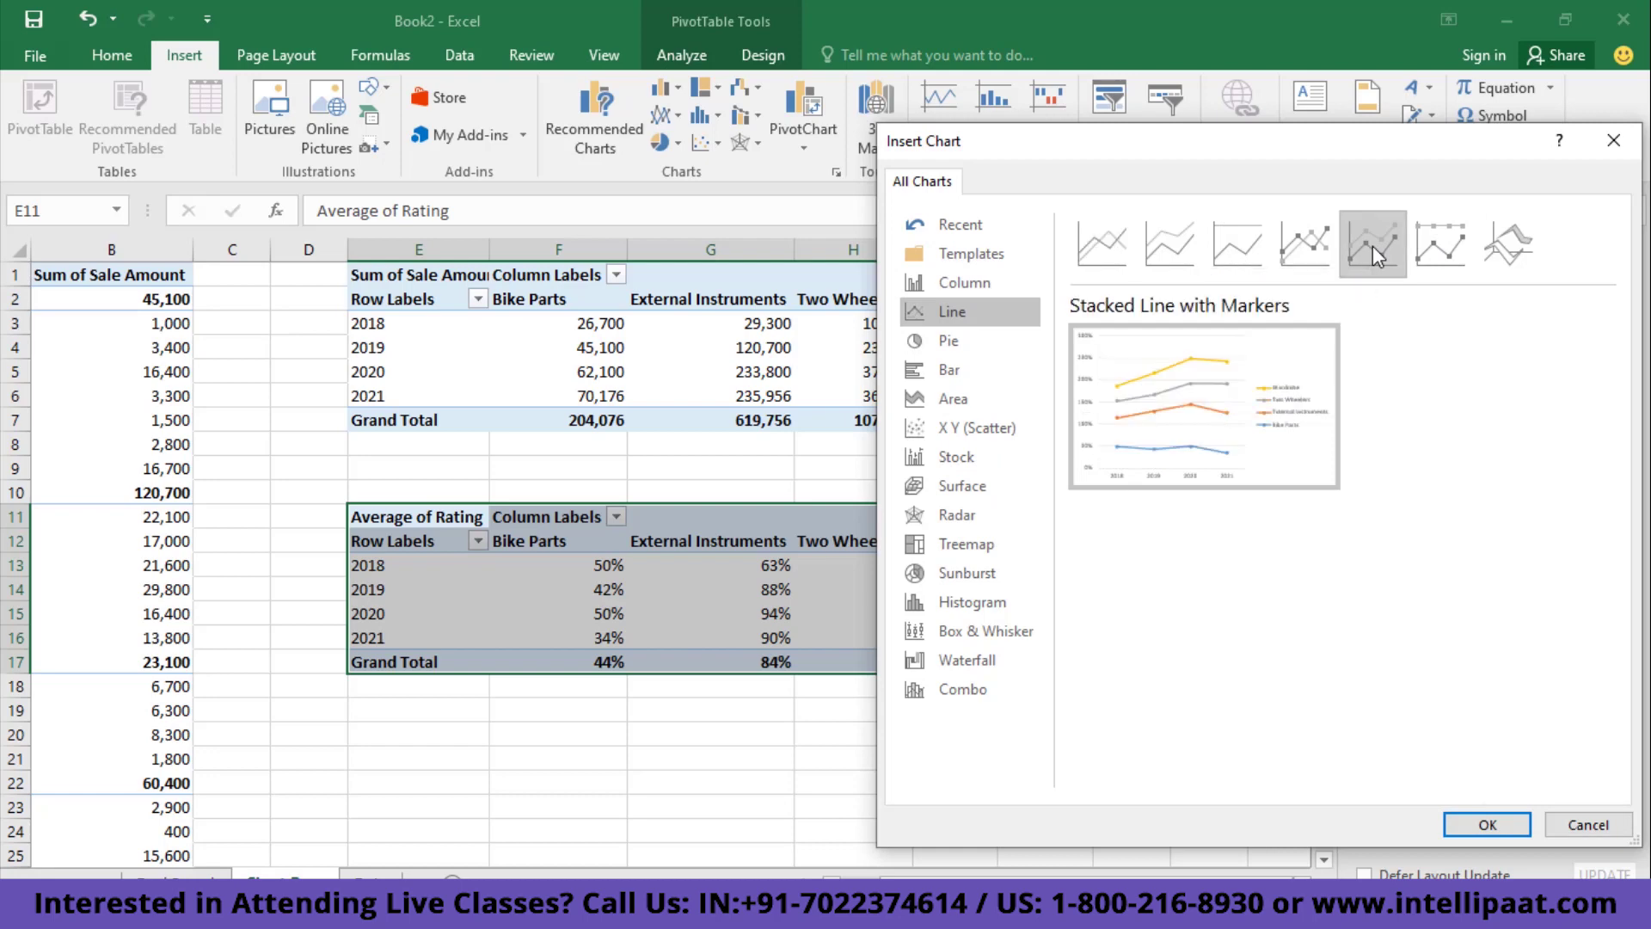
{"action": "left_click", "coordinate": [1495, 823]}
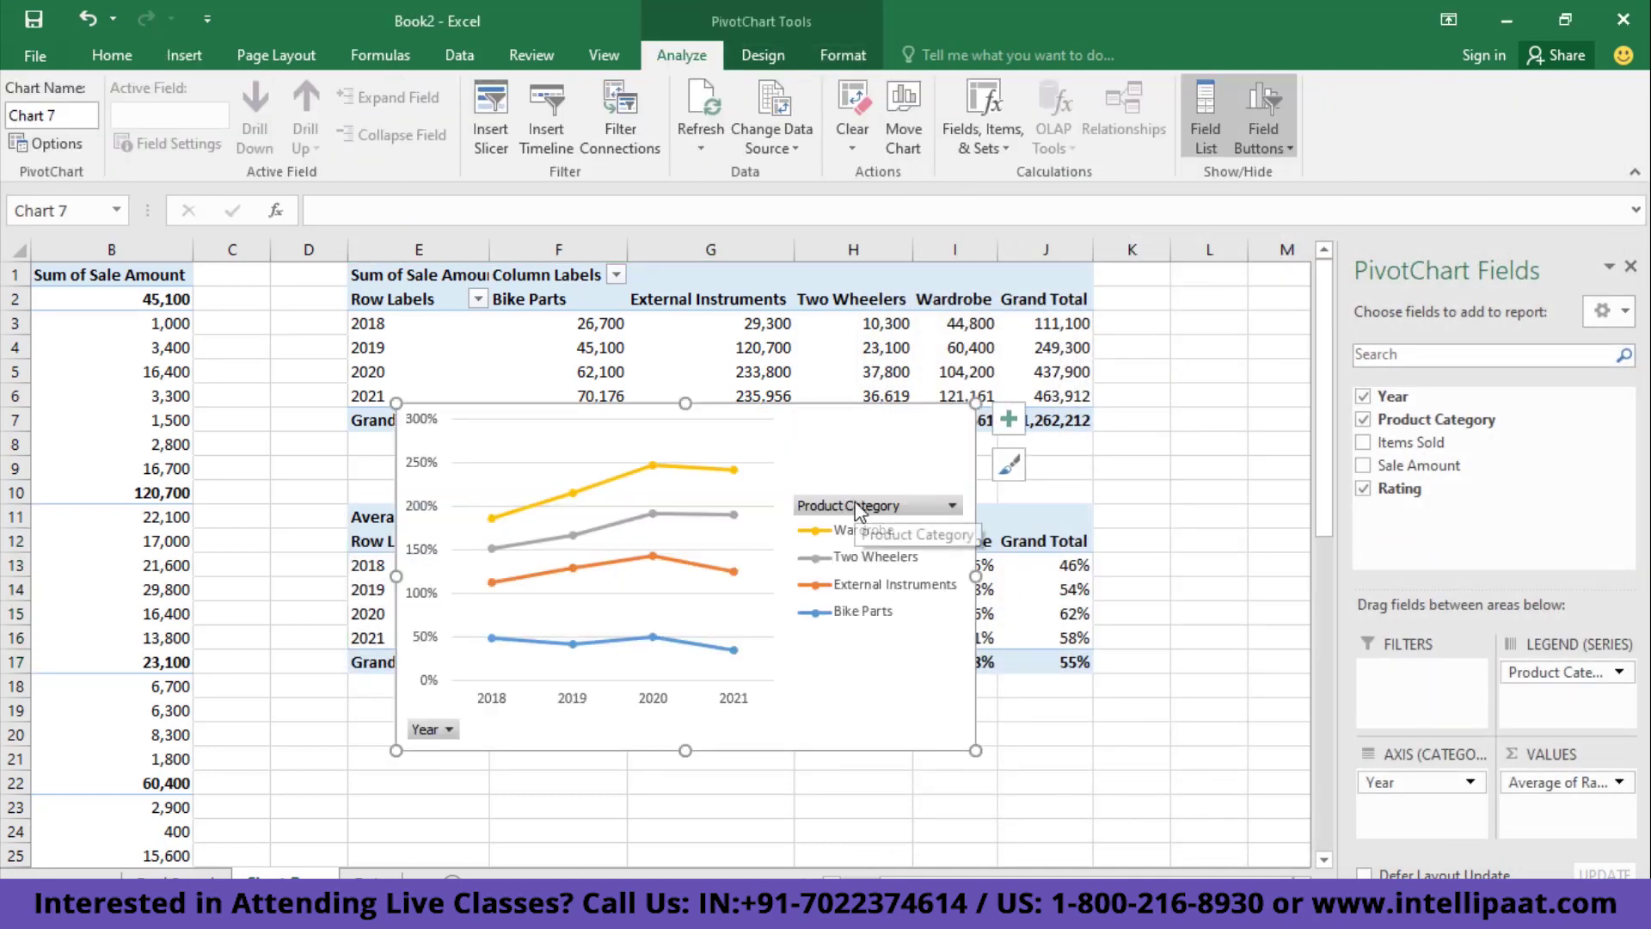
- Remove the gridlines and legend from the new rating chart and hide its axis field buttons
{"action": "left_click", "coordinate": [1020, 421]}
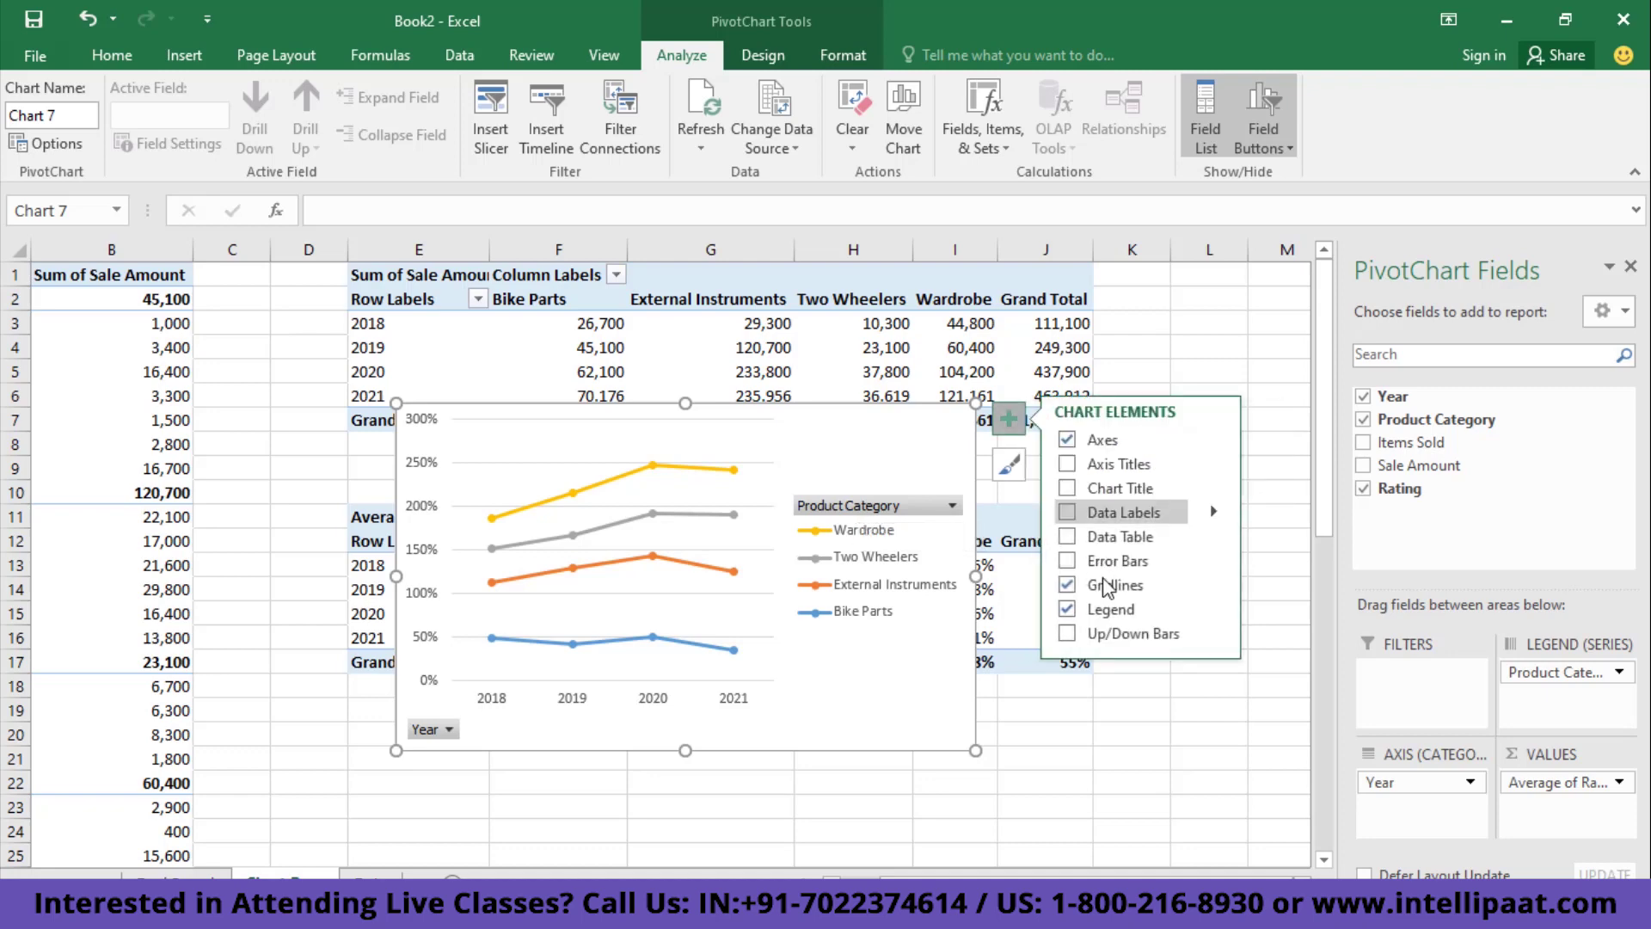
{"action": "left_click", "coordinate": [1067, 609]}
{"action": "right_click", "coordinate": [422, 727]}
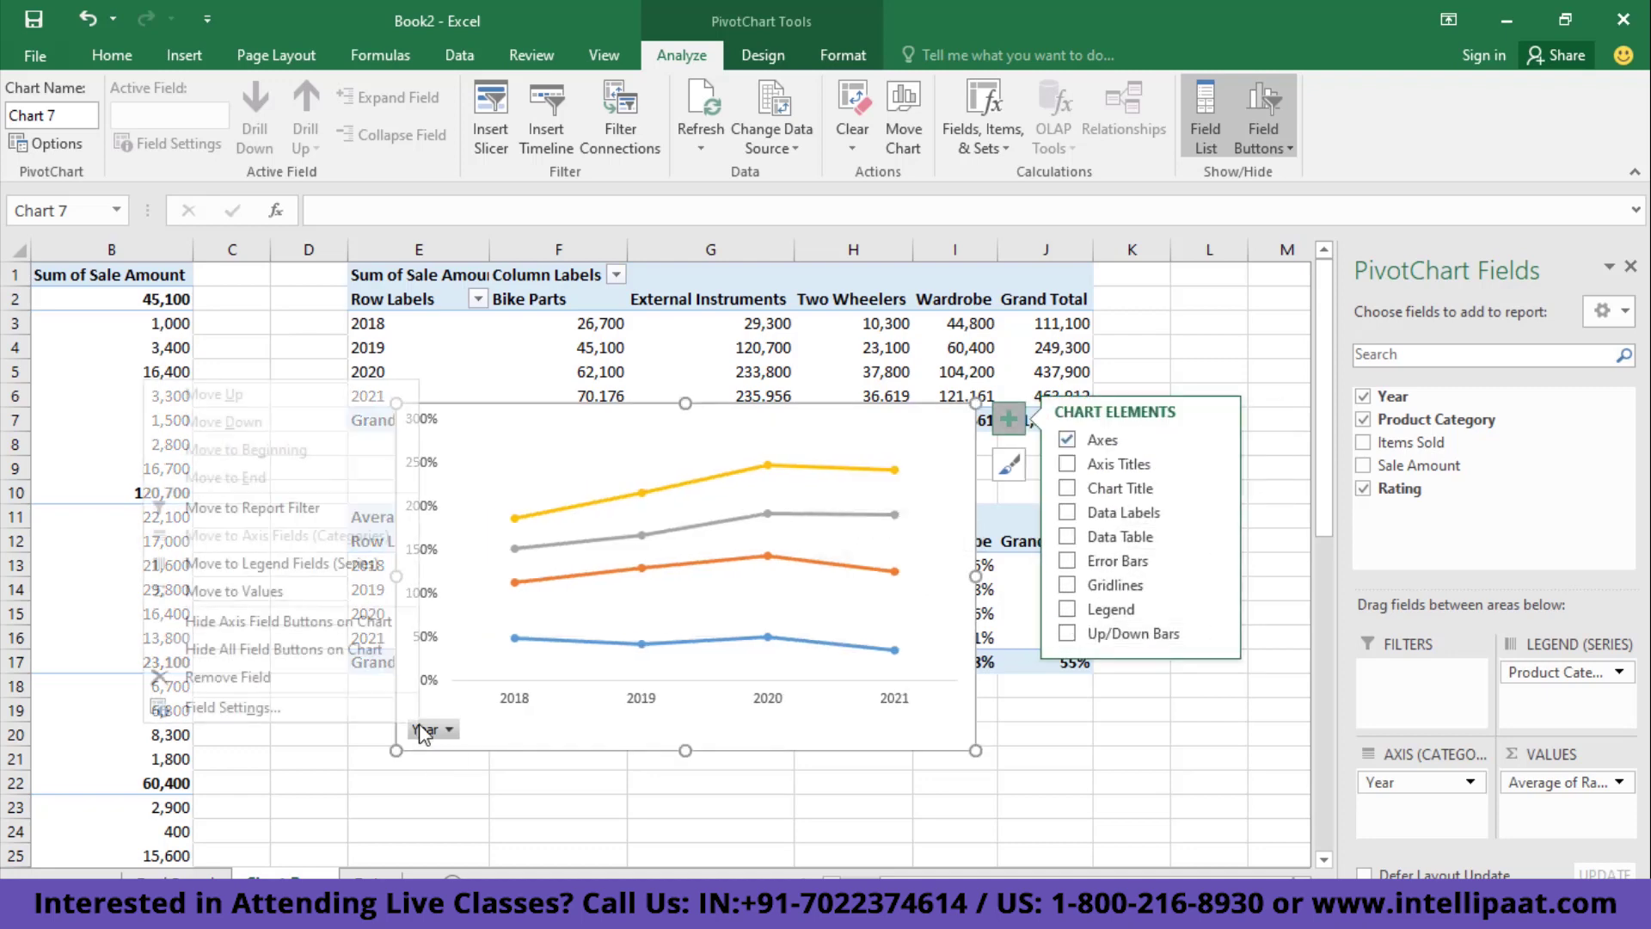
{"action": "left_click", "coordinate": [265, 621]}
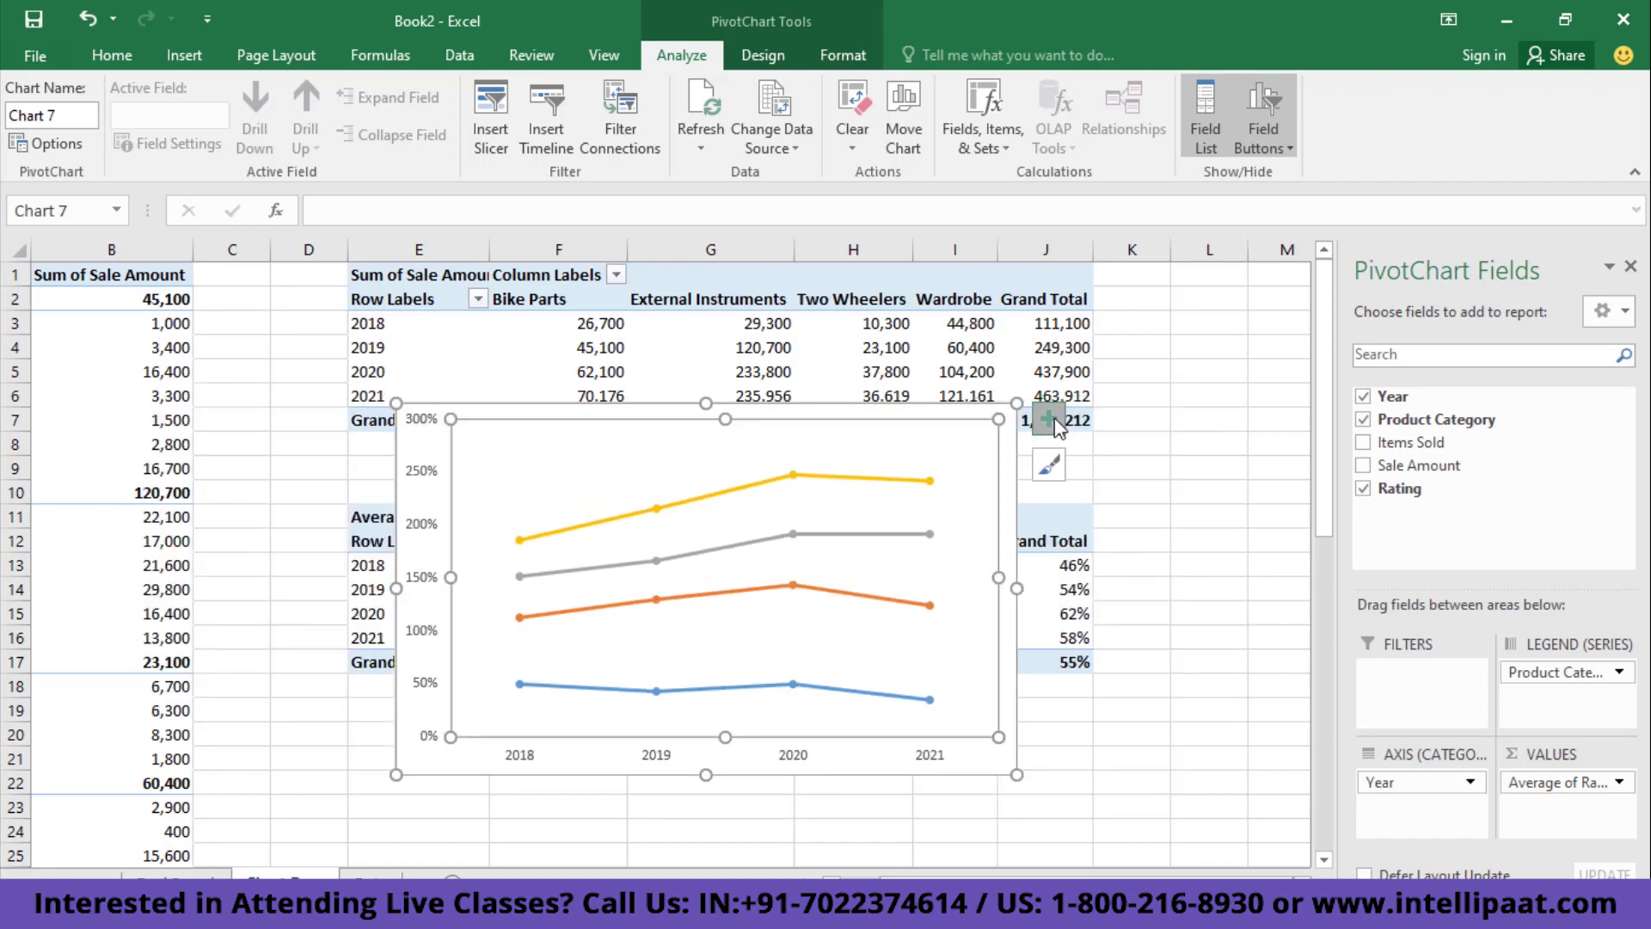
- Add a chart title reading "Average Rating" to the rating line chart, leaving the axis titles off
{"action": "left_click", "coordinate": [1053, 419]}
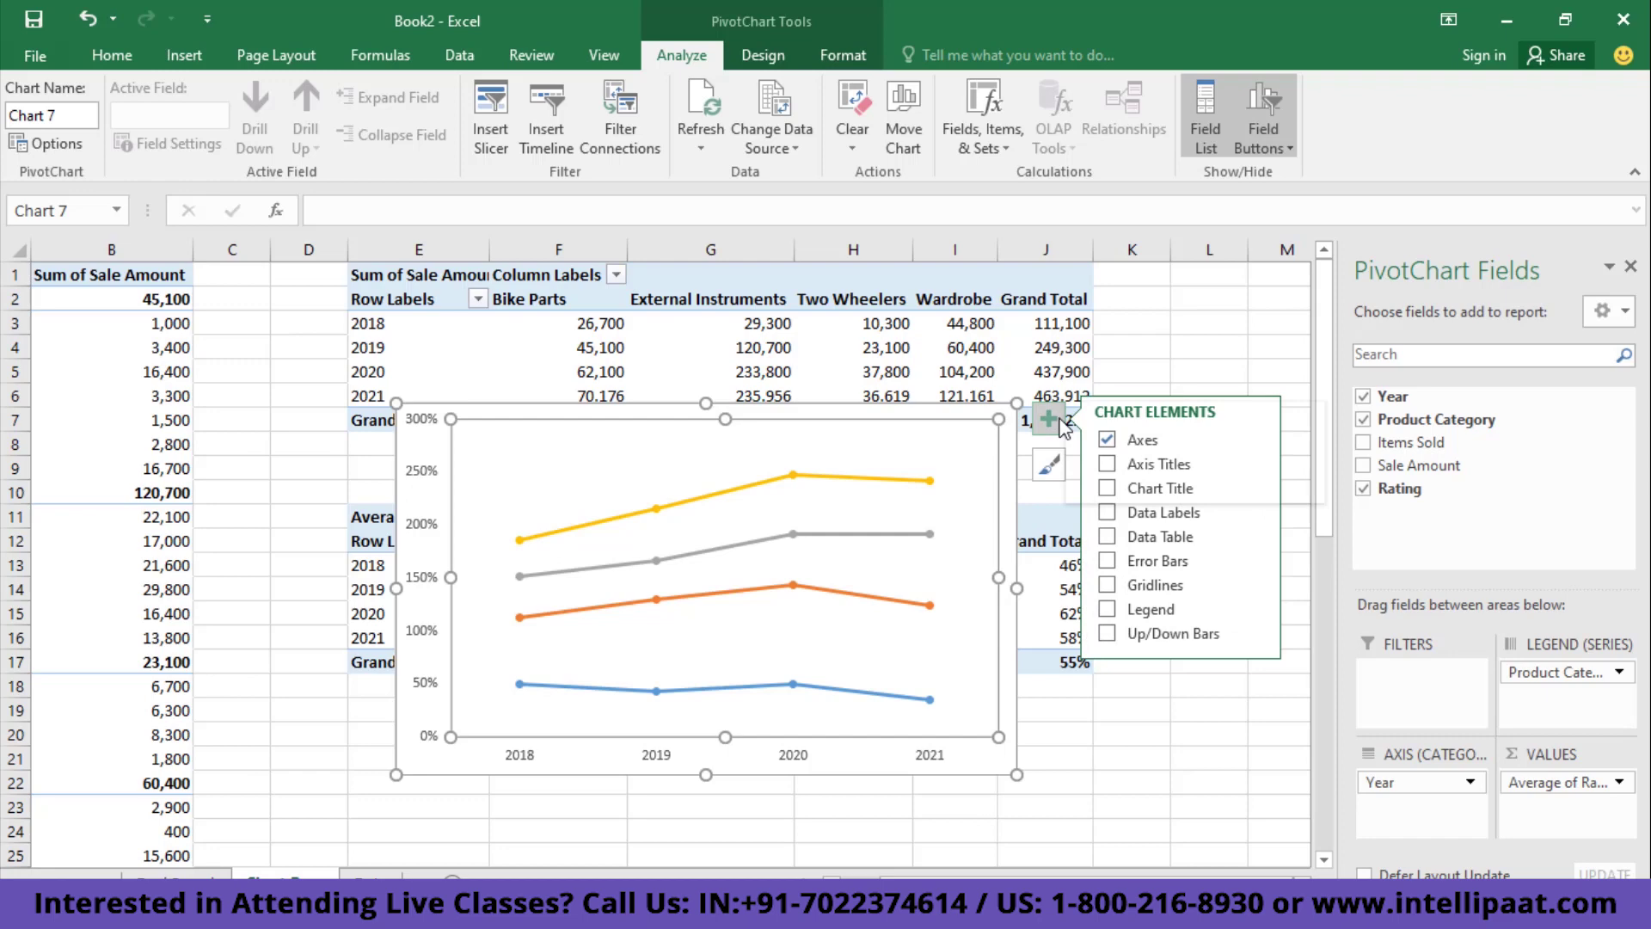
{"action": "left_click", "coordinate": [1177, 466]}
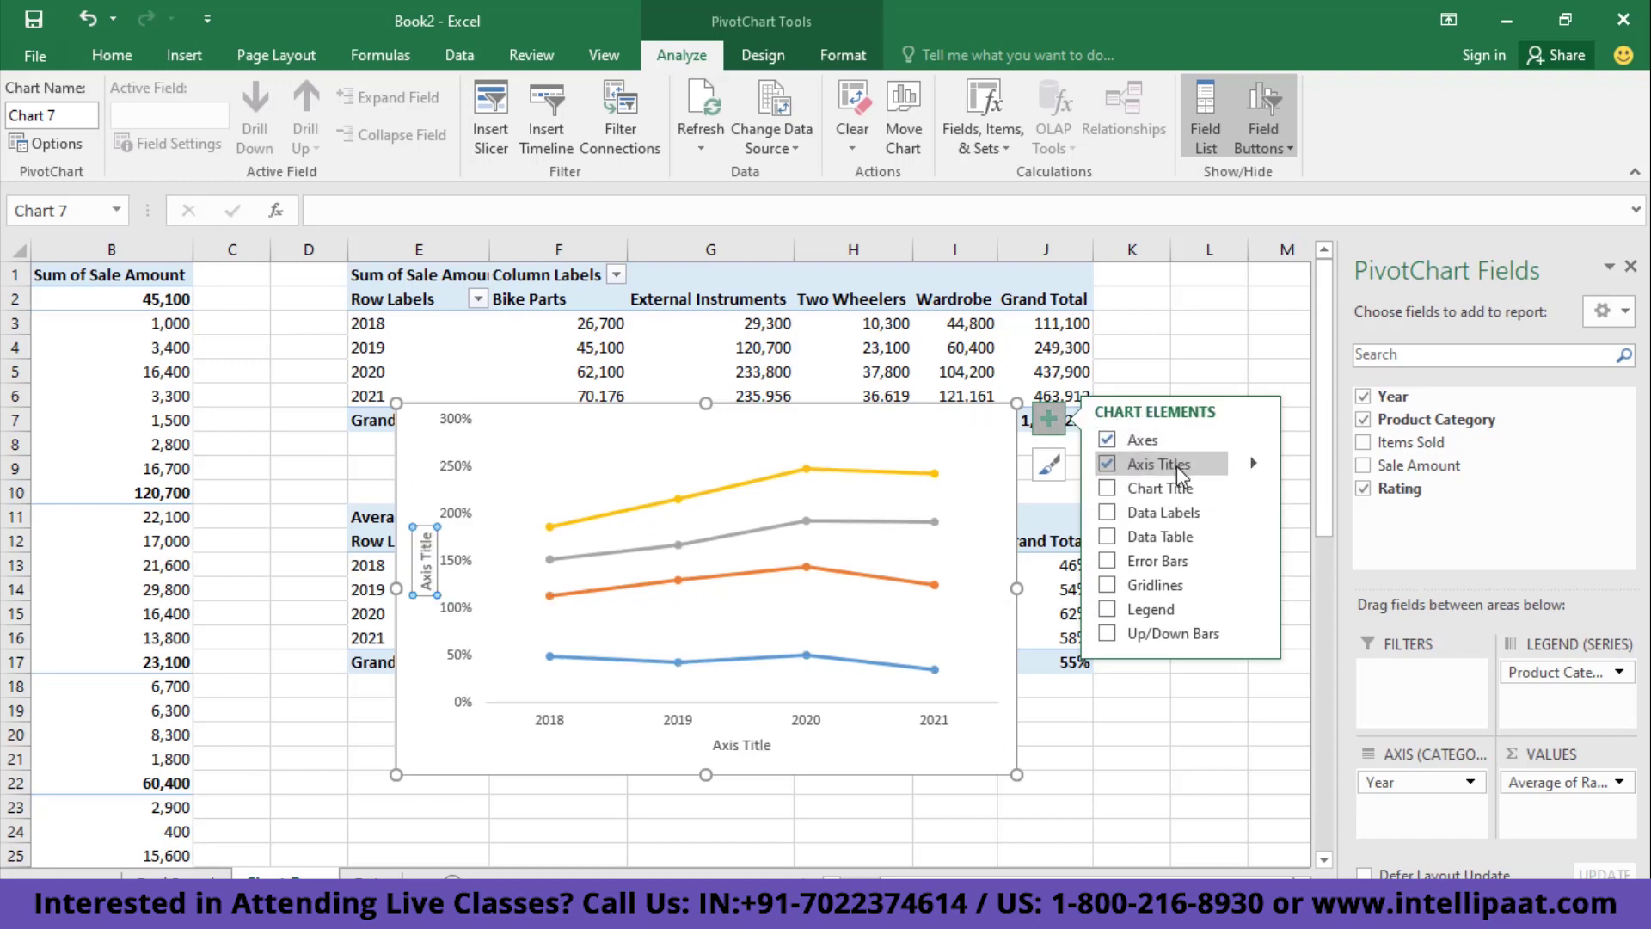
{"action": "left_click", "coordinate": [1177, 466]}
{"action": "left_click", "coordinate": [1110, 489]}
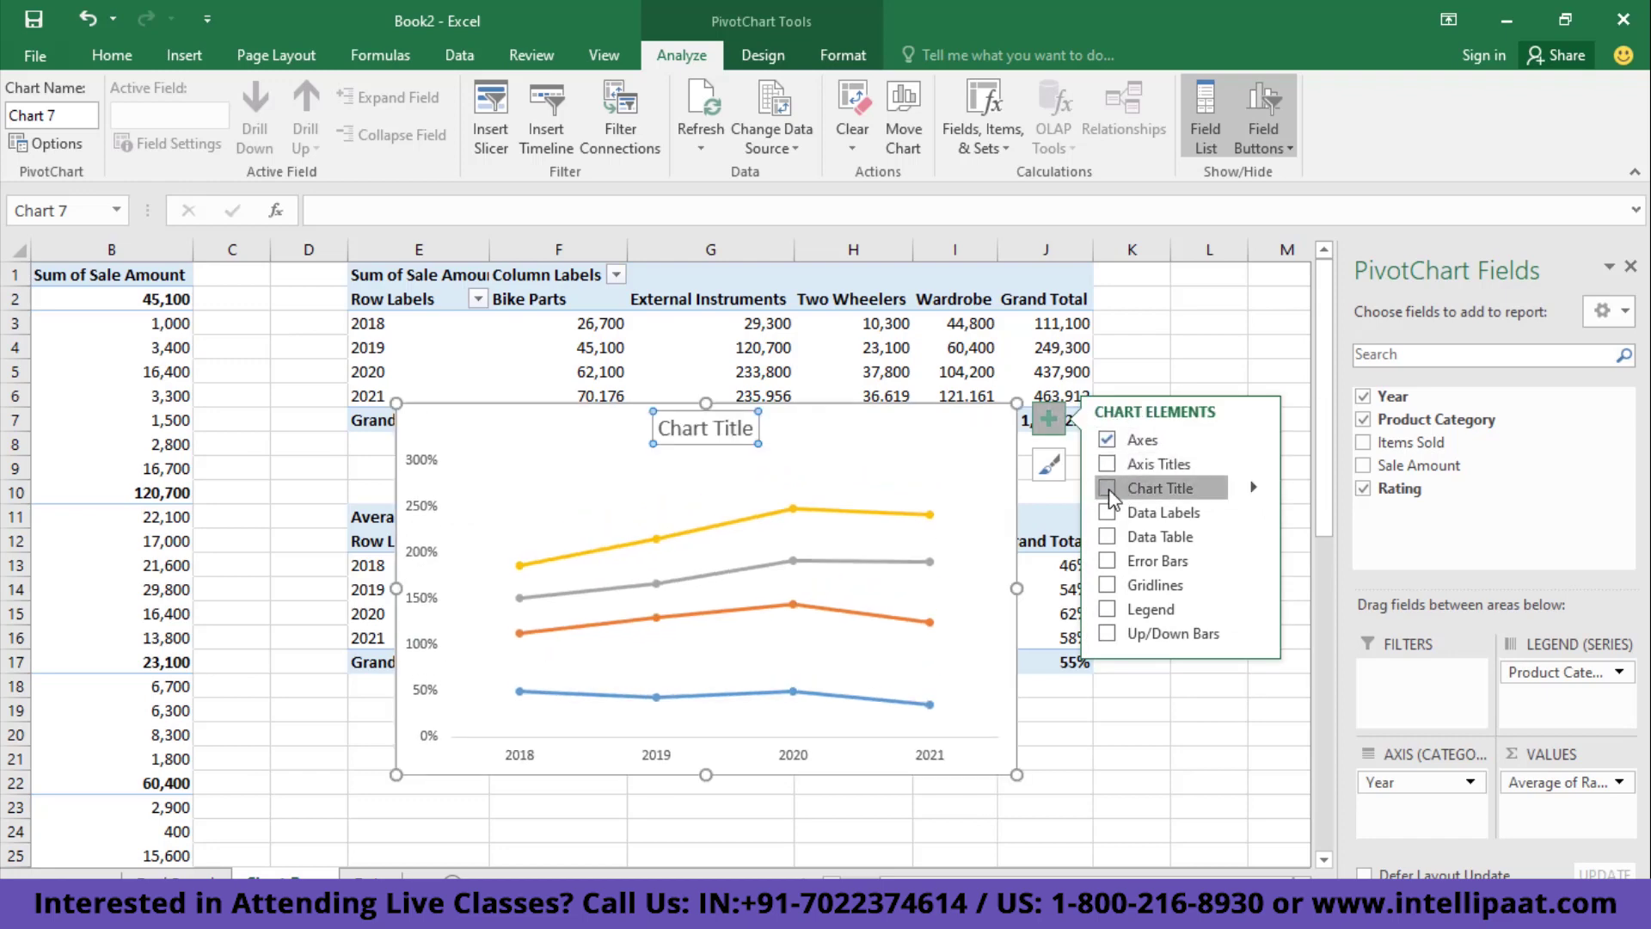
{"action": "left_click", "coordinate": [748, 429]}
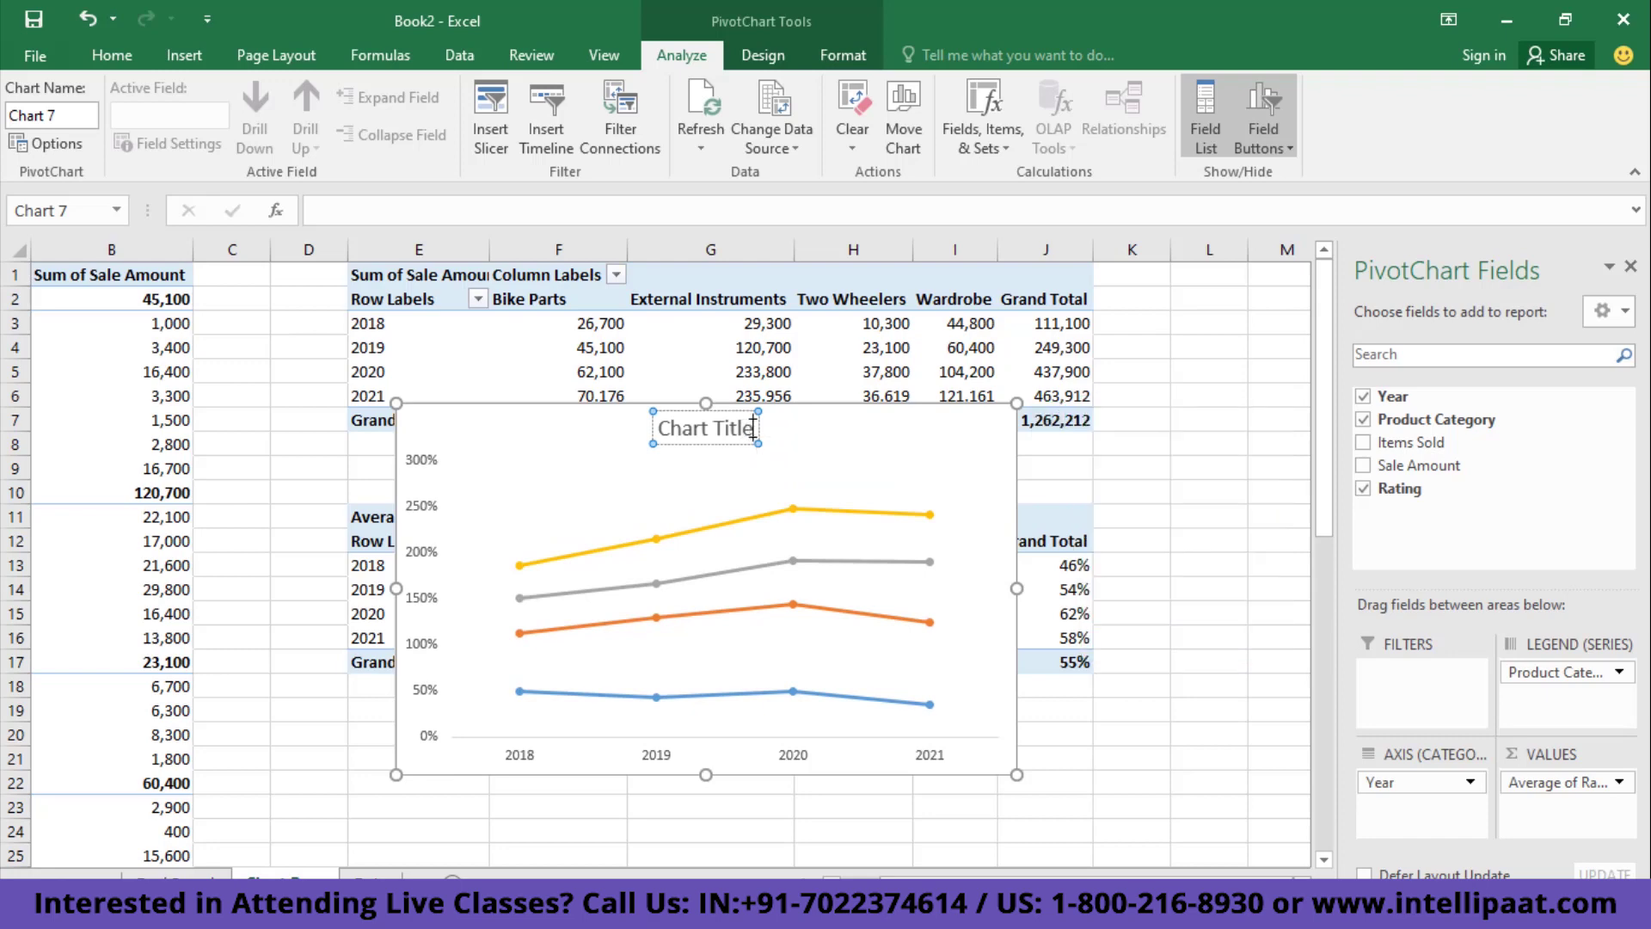
{"action": "key", "text": "ctrl+shift+Left"}
{"action": "key", "text": "ctrl+shift+Left"}
{"action": "type", "text": "A"}
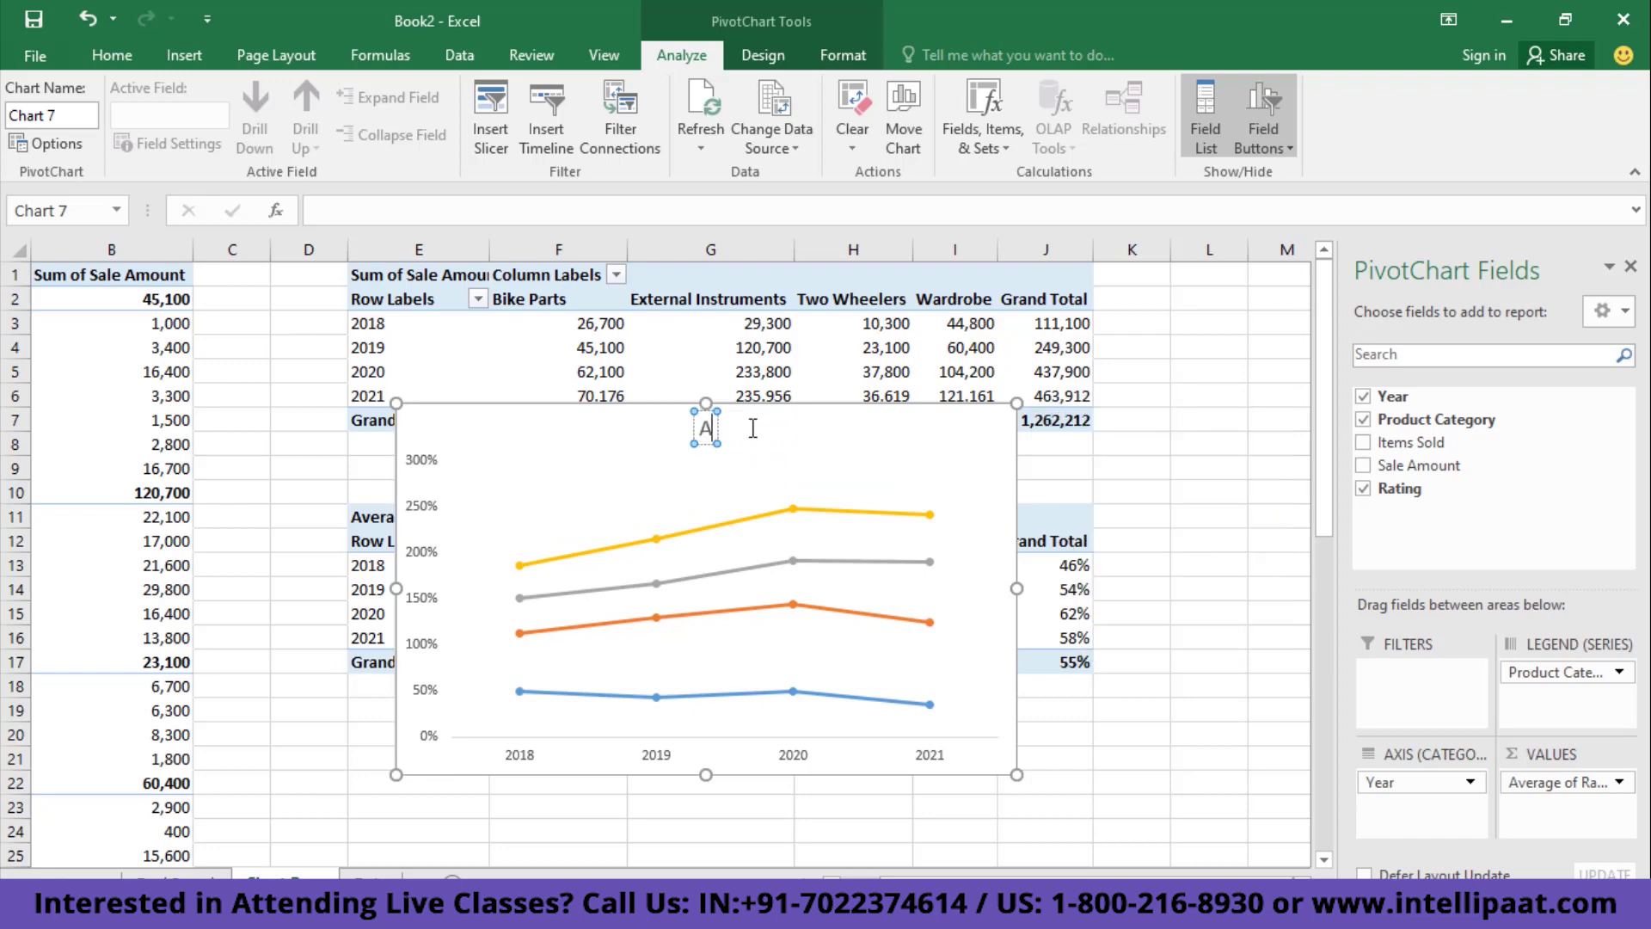
{"action": "type", "text": "verage Rating"}
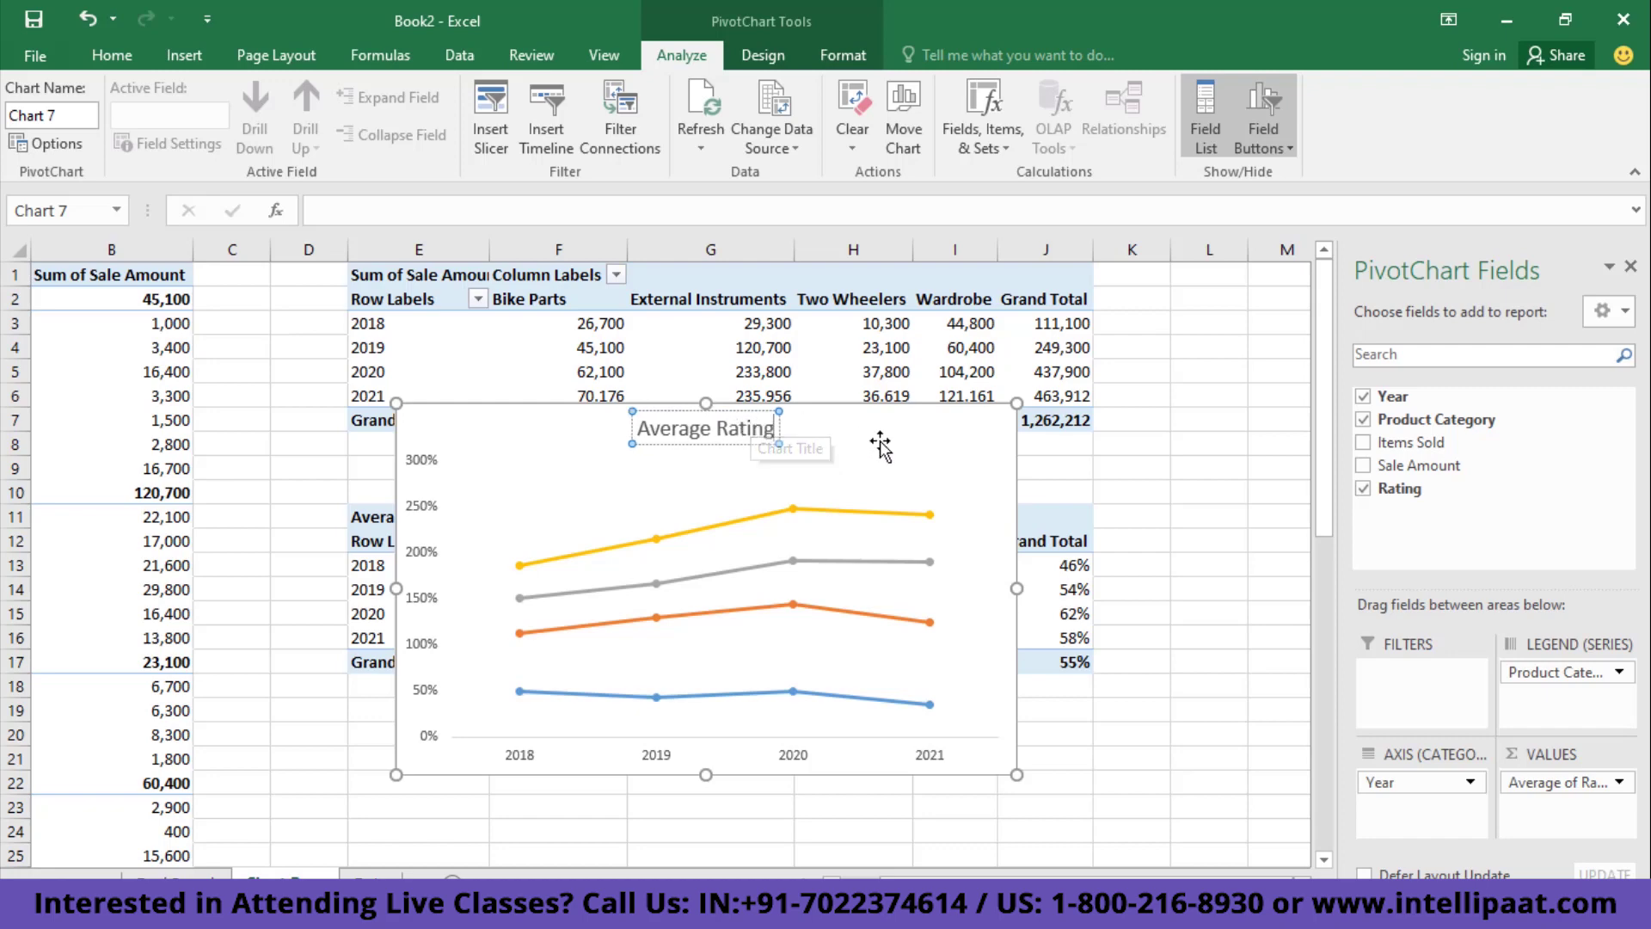
{"action": "left_click", "coordinate": [1153, 488]}
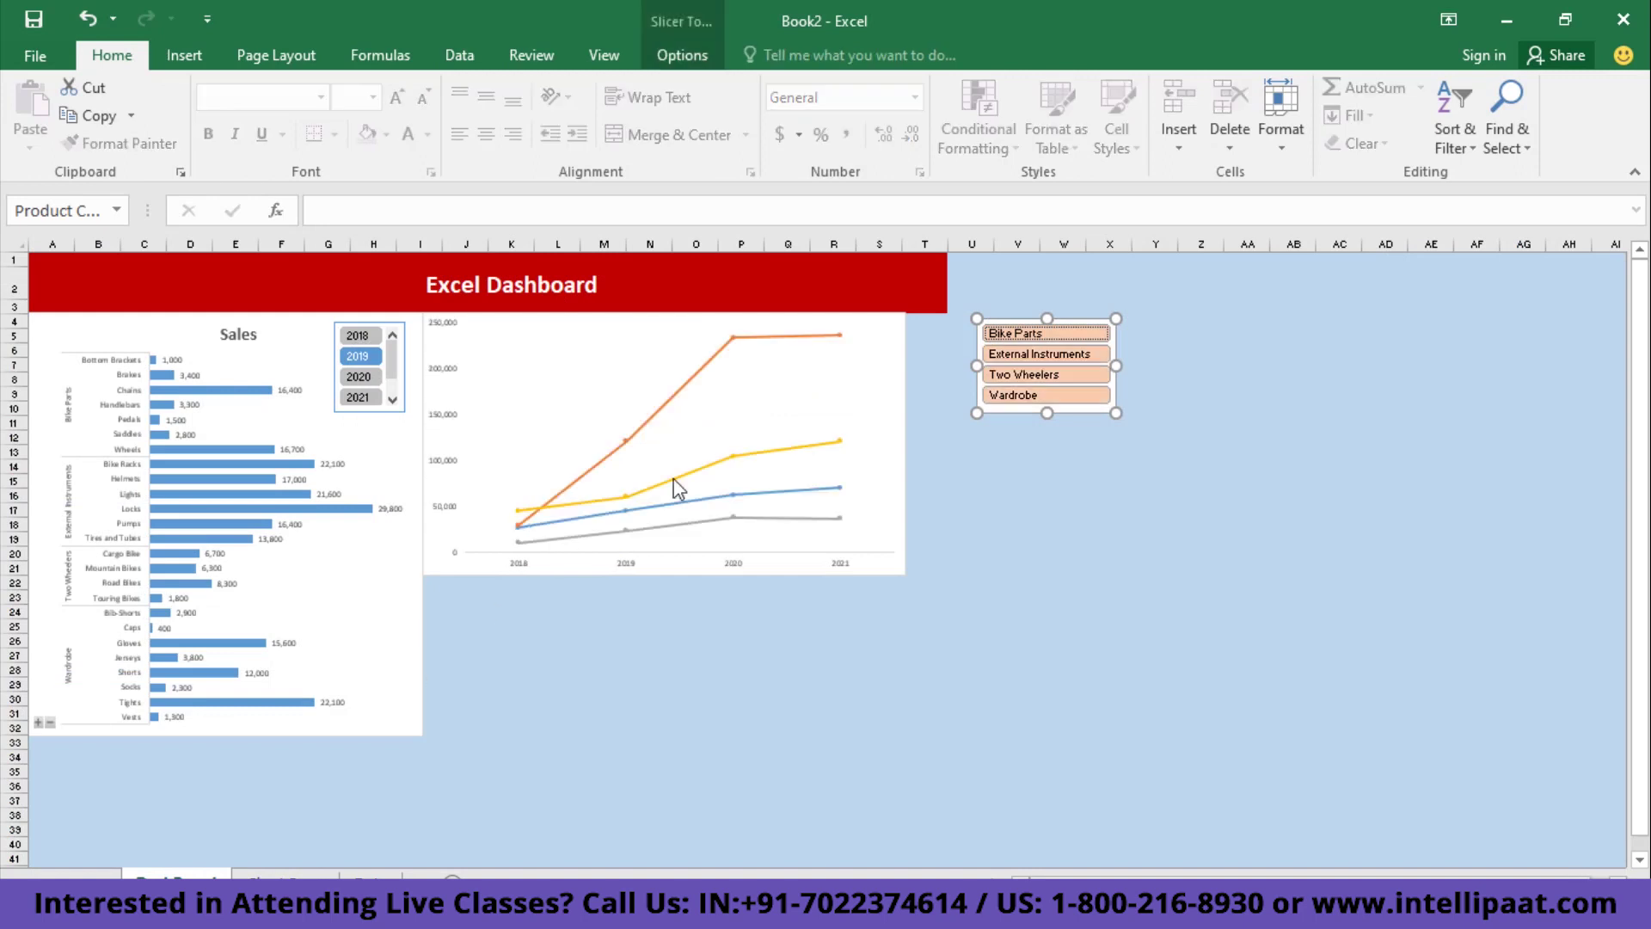
- Add the chart title "Sales" to the yearly category line chart on the dashboard sheet
{"action": "left_click", "coordinate": [635, 341]}
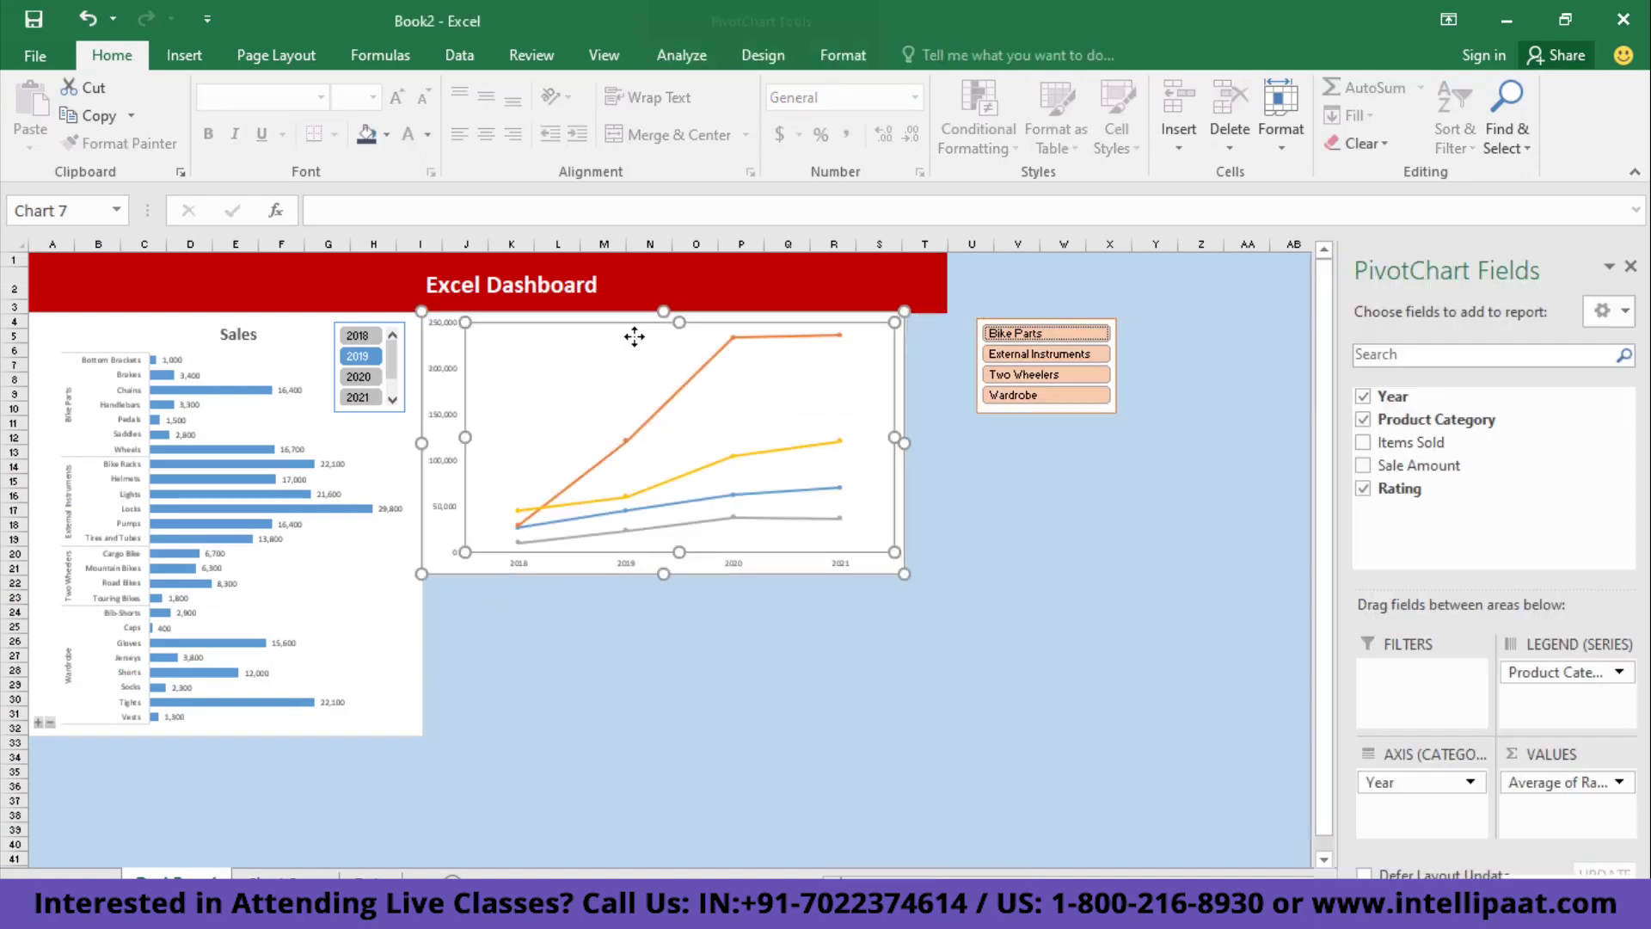
{"action": "left_click", "coordinate": [937, 327]}
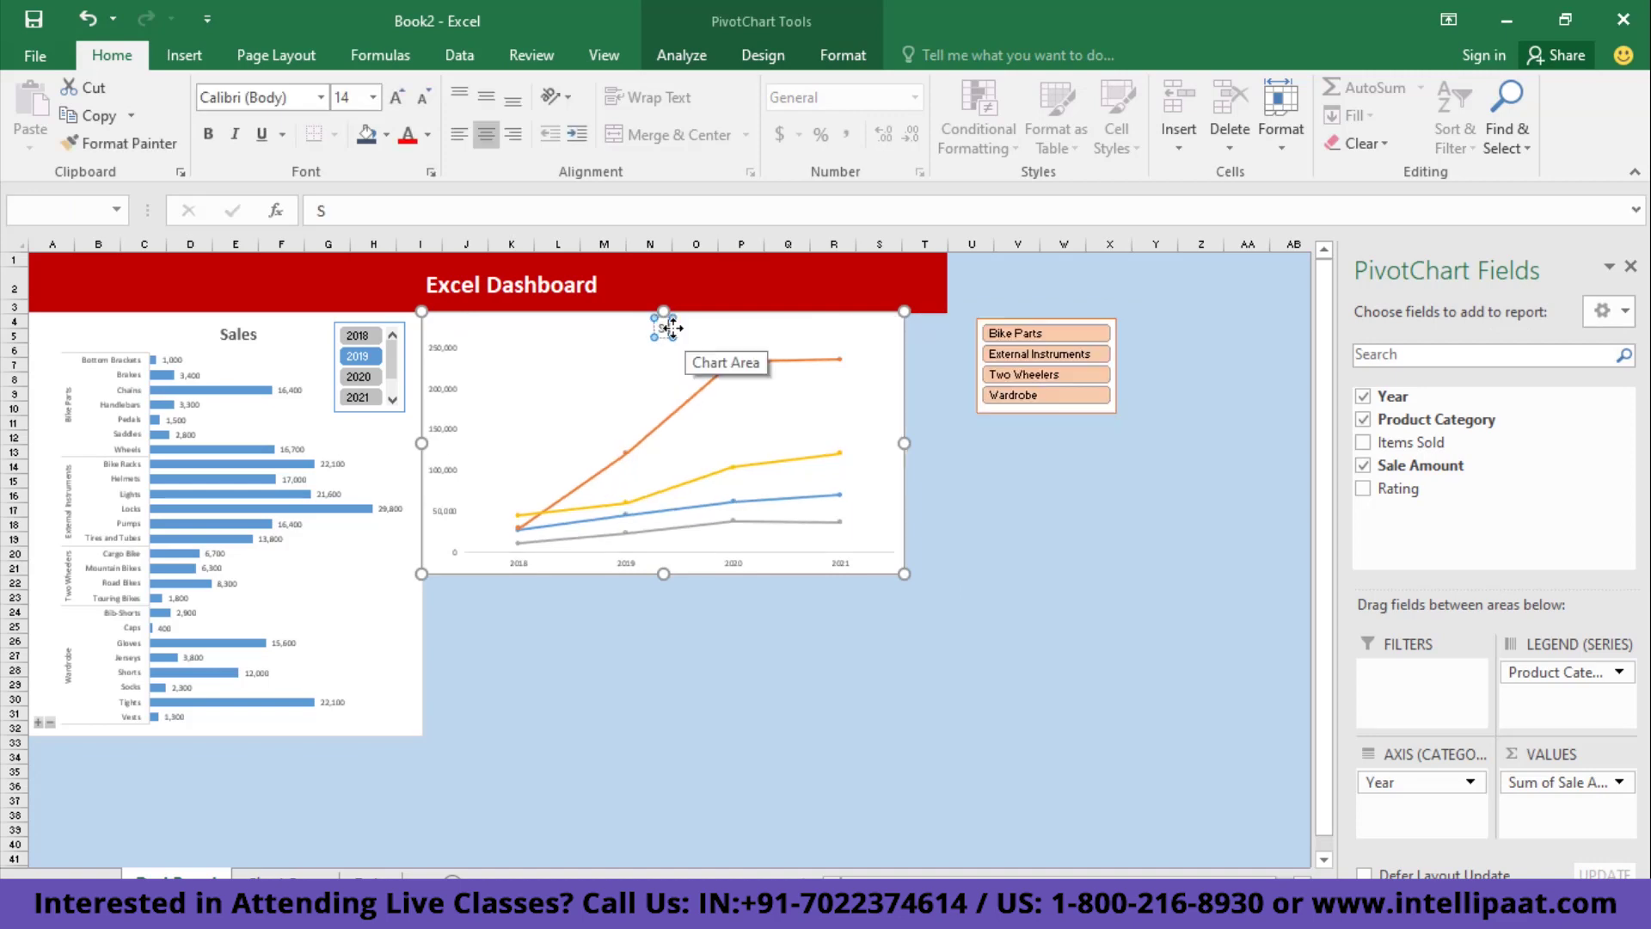
{"action": "type", "text": "ales"}
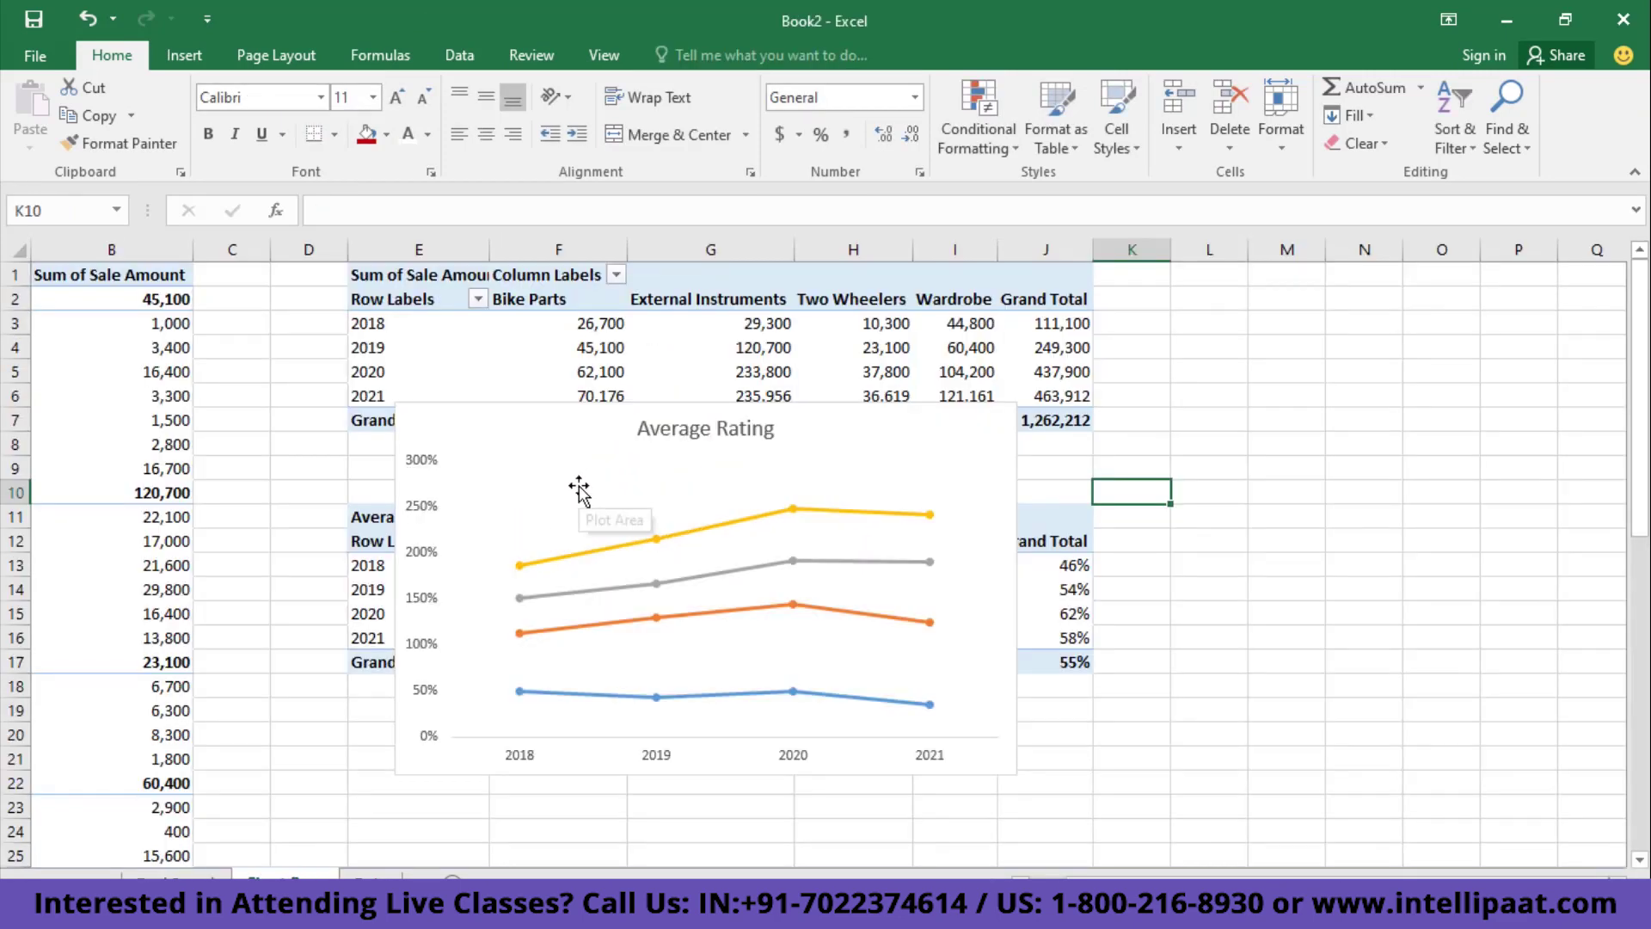
- Move the Average Rating chart from the Chart Prep sheet to the dashboard sheet, pasting it at V21
{"action": "left_click", "coordinate": [576, 483]}
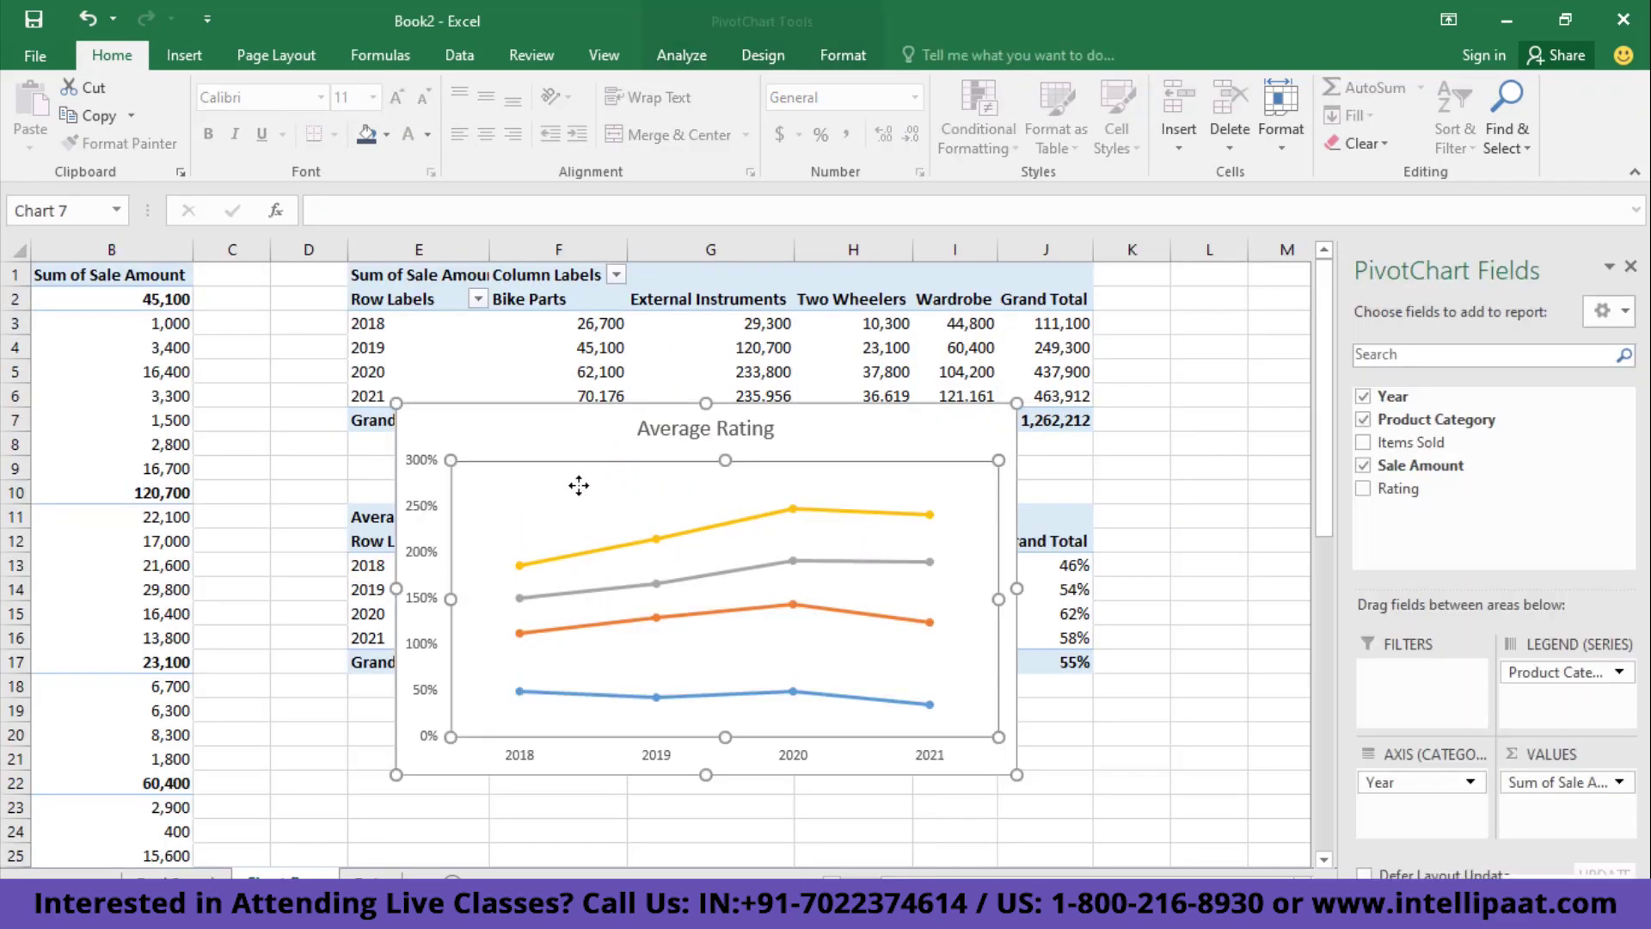
{"action": "key", "text": "Delete"}
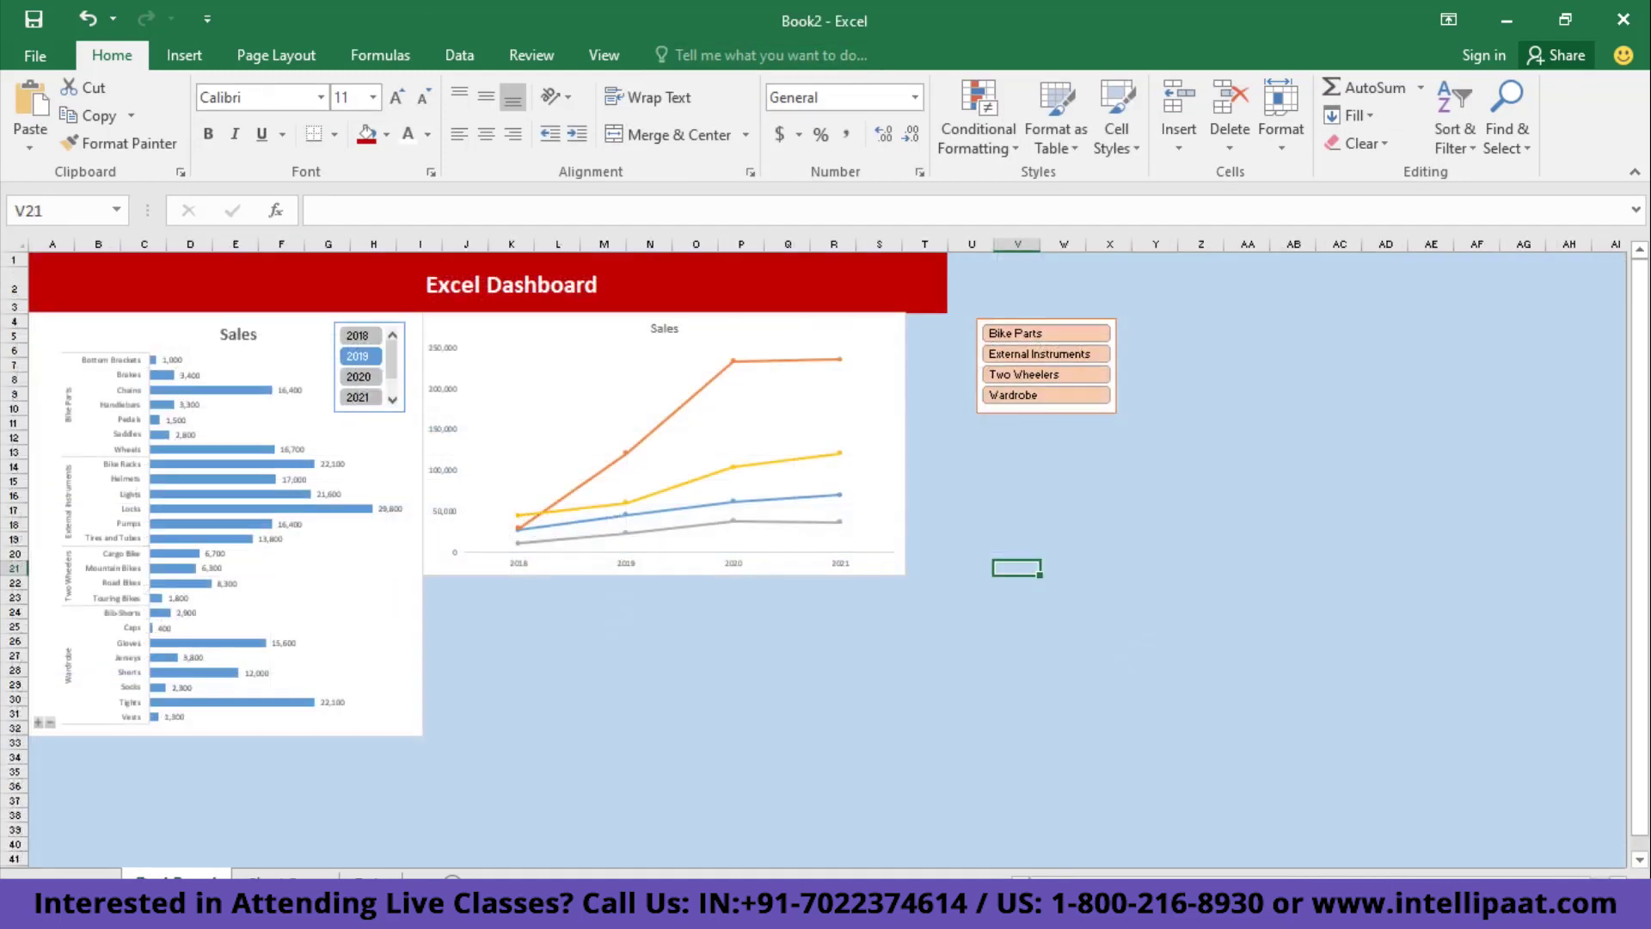
{"action": "key", "text": "ctrl+v"}
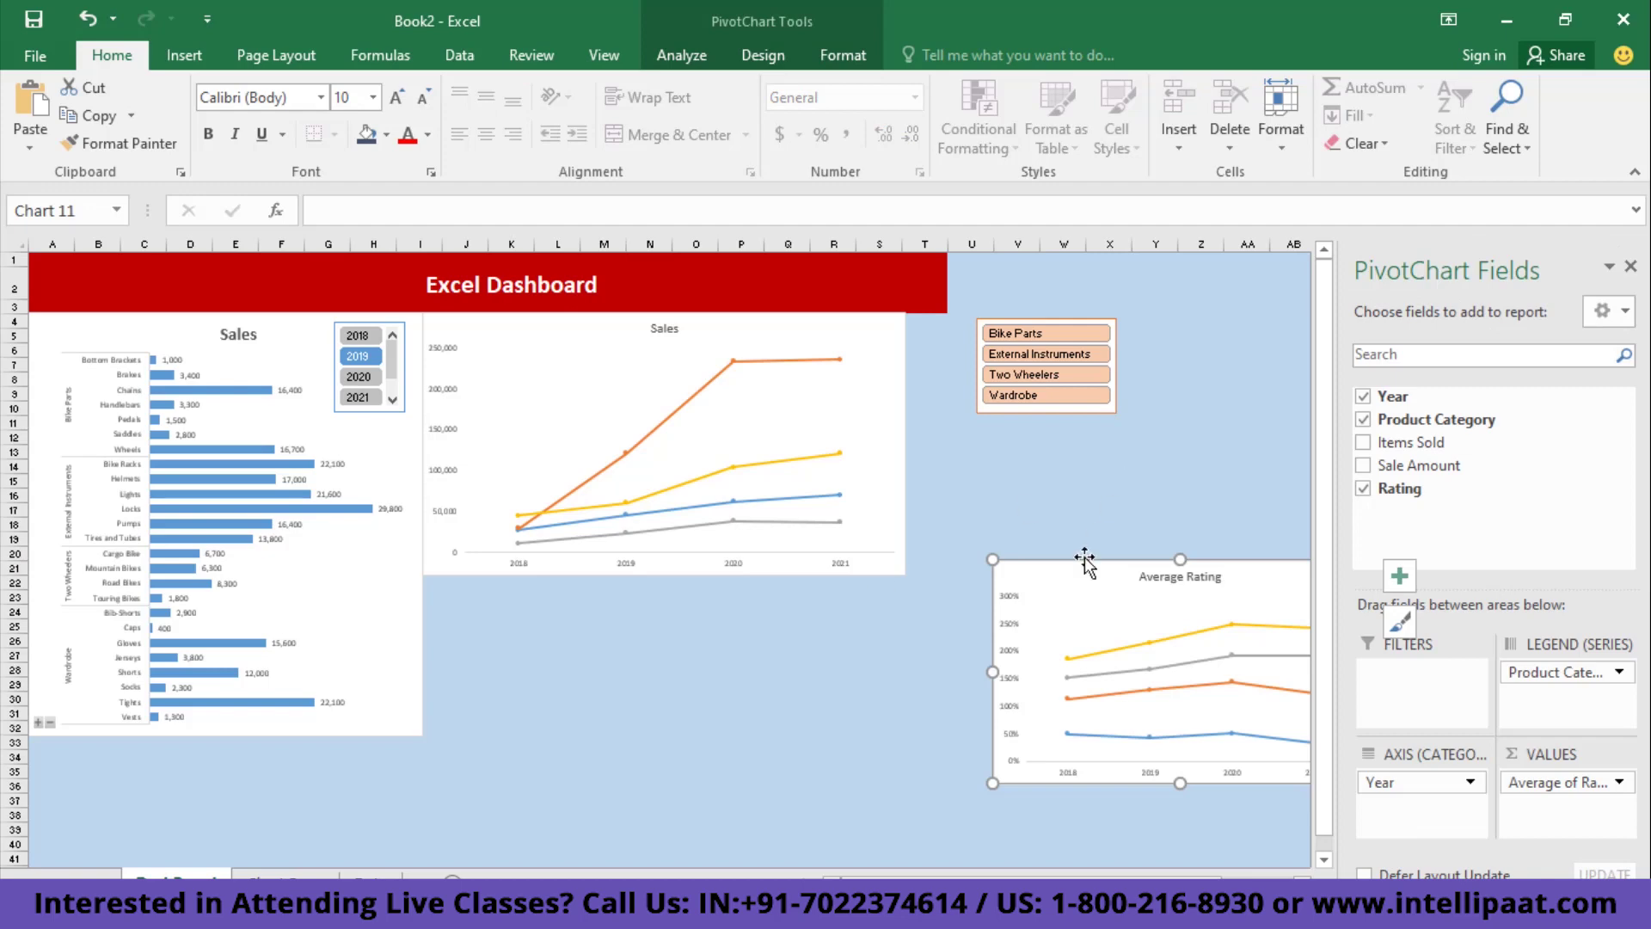
- Place the Average Rating chart directly beneath the yearly Sales line chart and resize both to end at the right edge of column R
{"action": "left_click_drag", "start_coordinate": [1074, 564], "coordinate": [506, 582]}
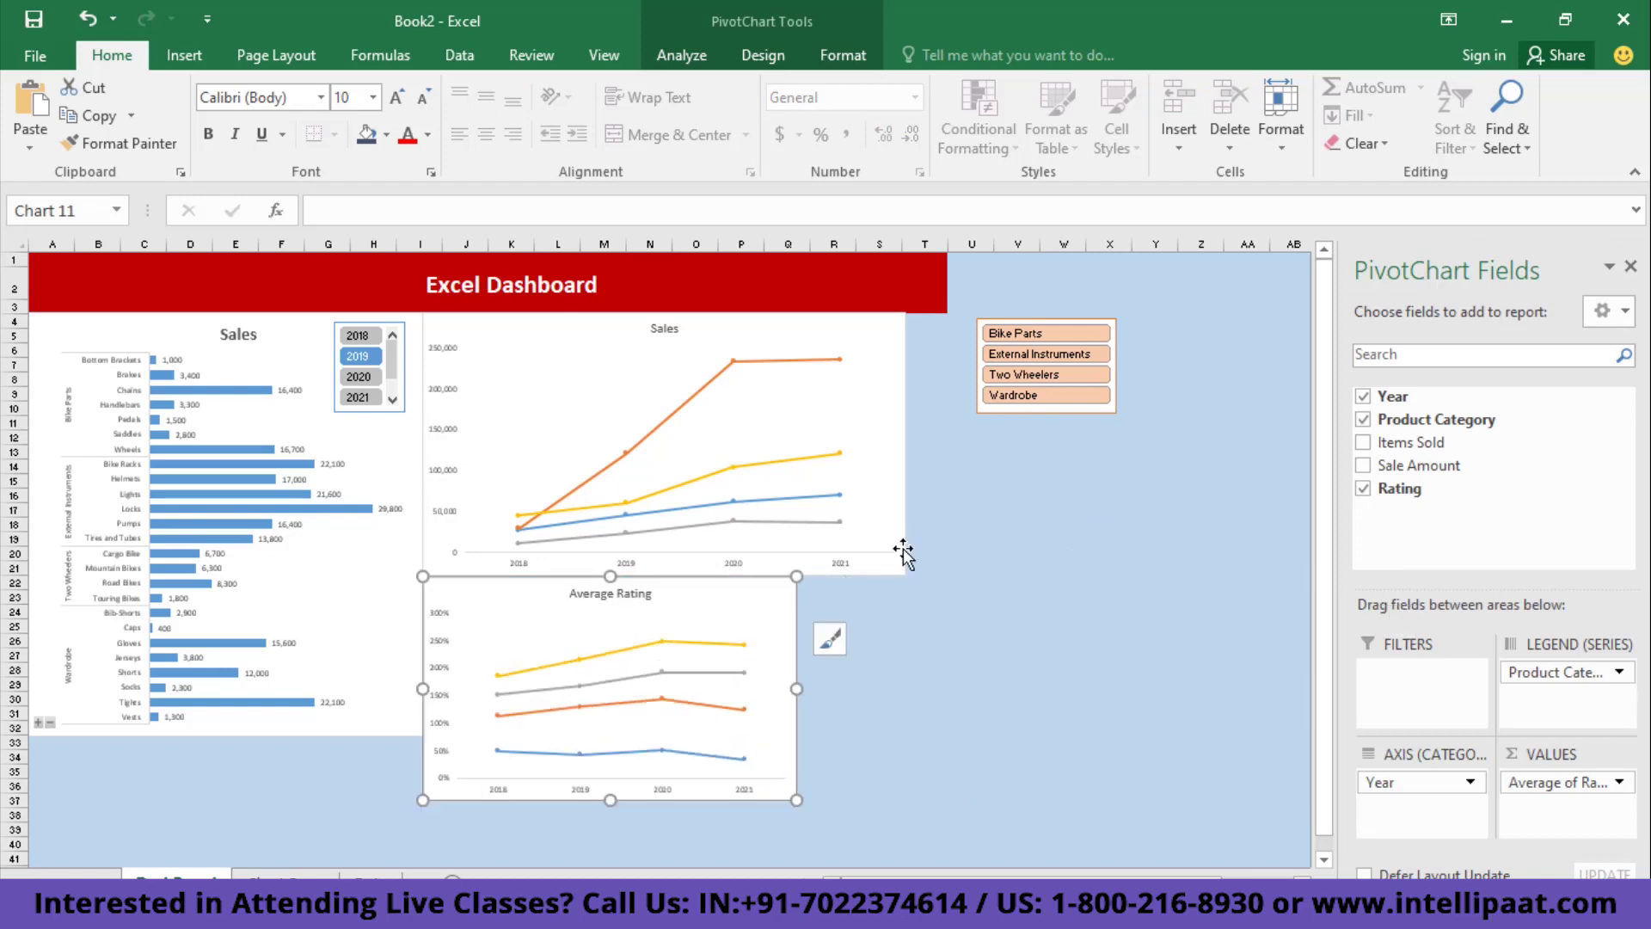
{"action": "left_click", "coordinate": [901, 571]}
{"action": "left_click_drag", "start_coordinate": [897, 571], "coordinate": [877, 551]}
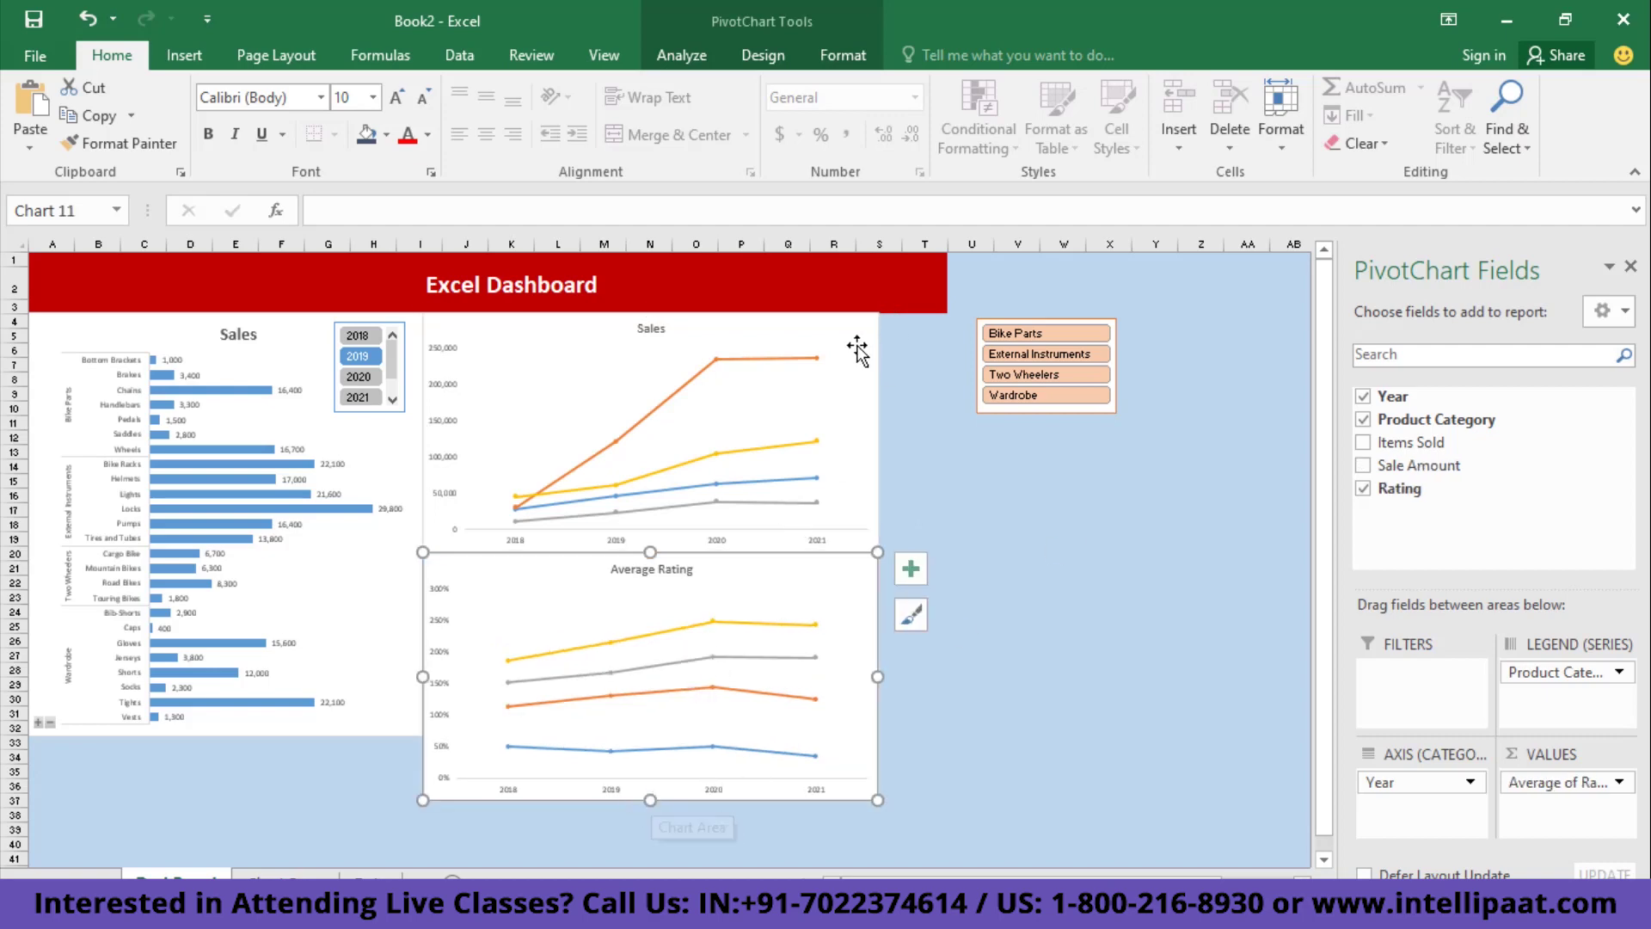
- Shorten the yearly Sales line chart and fit the Average Rating chart beneath it, ending level with the bar chart at row 32
{"action": "left_click", "coordinate": [730, 479]}
{"action": "left_click_drag", "start_coordinate": [652, 549], "coordinate": [651, 532]}
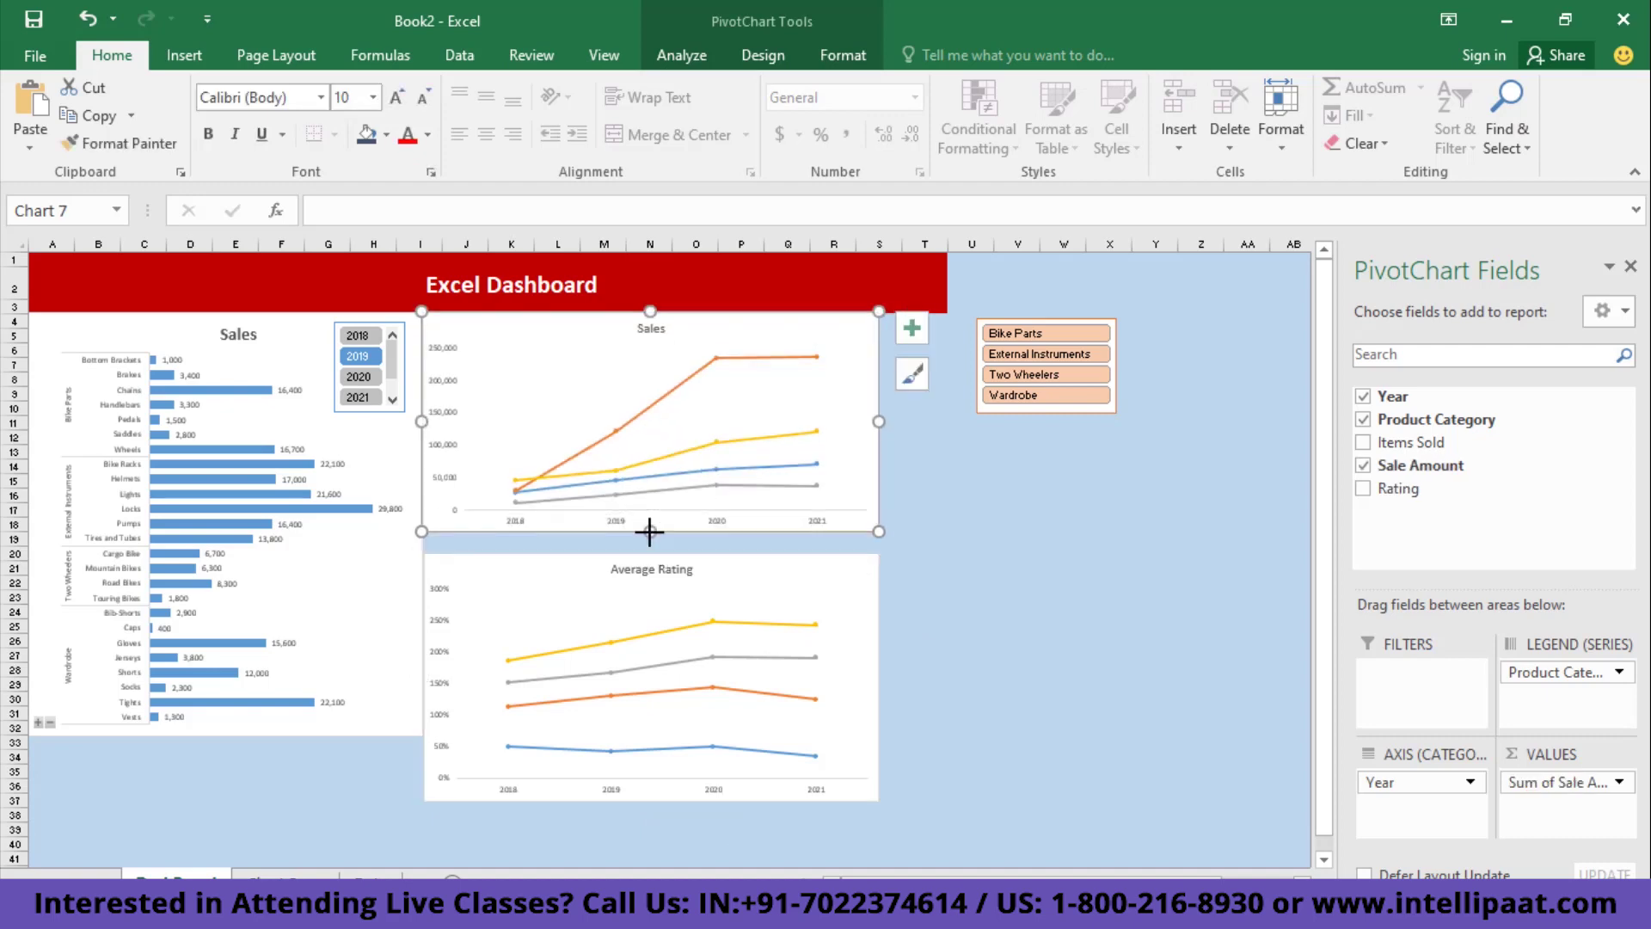
{"action": "left_click", "coordinate": [621, 568]}
{"action": "left_click_drag", "start_coordinate": [647, 550], "coordinate": [647, 531]}
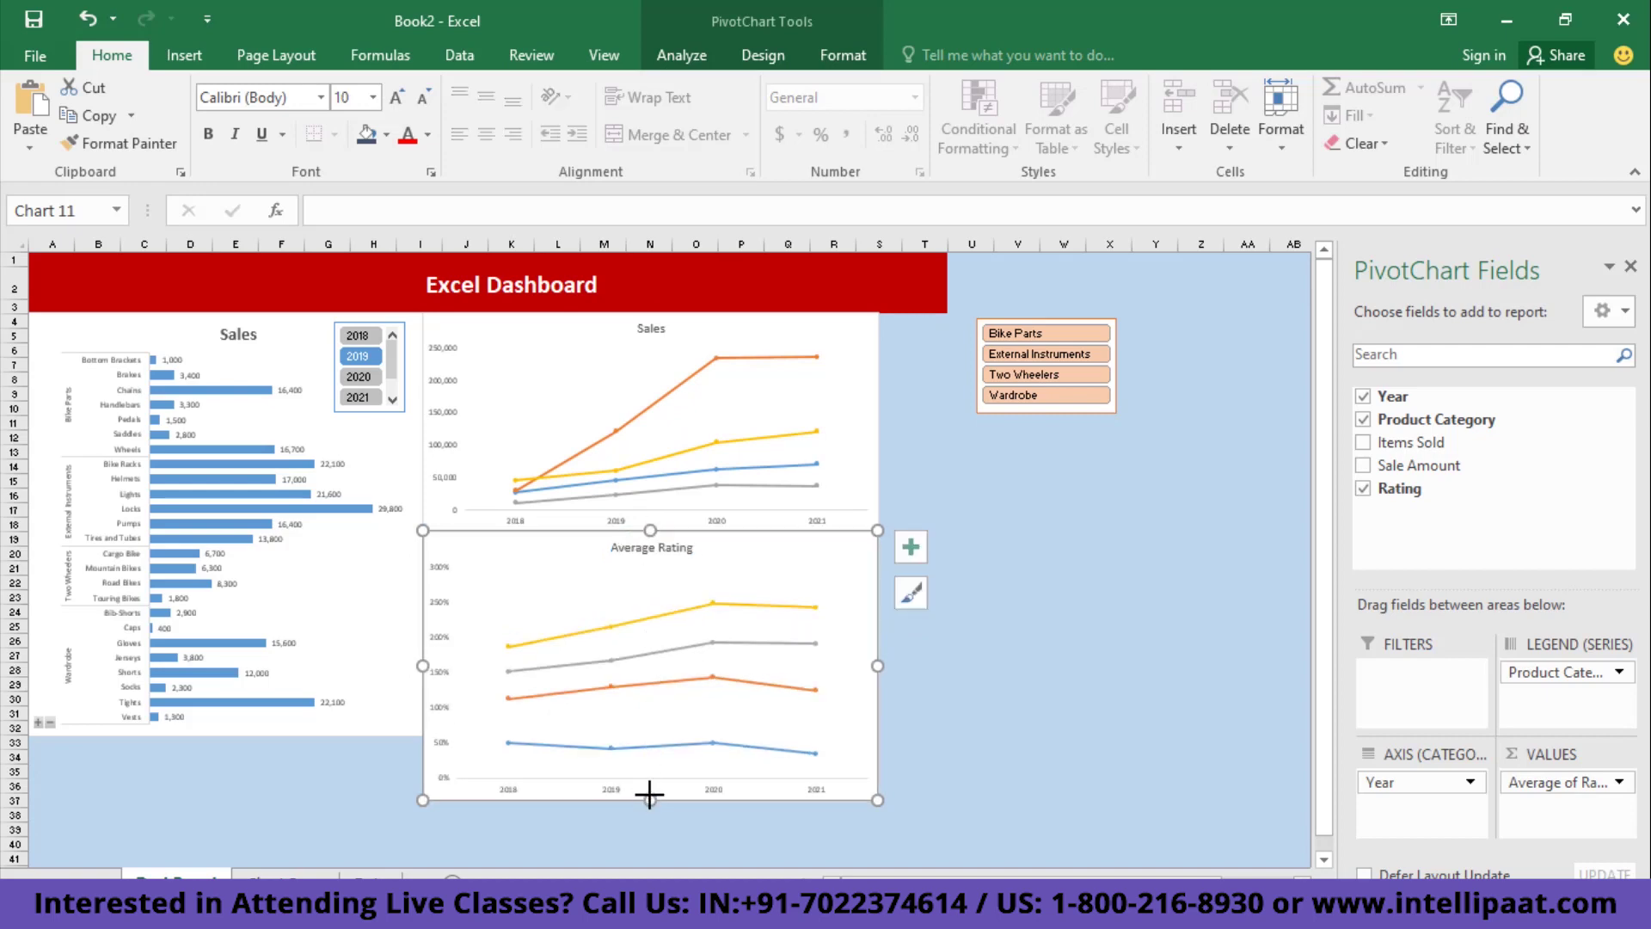
{"action": "left_click_drag", "start_coordinate": [649, 799], "coordinate": [650, 733]}
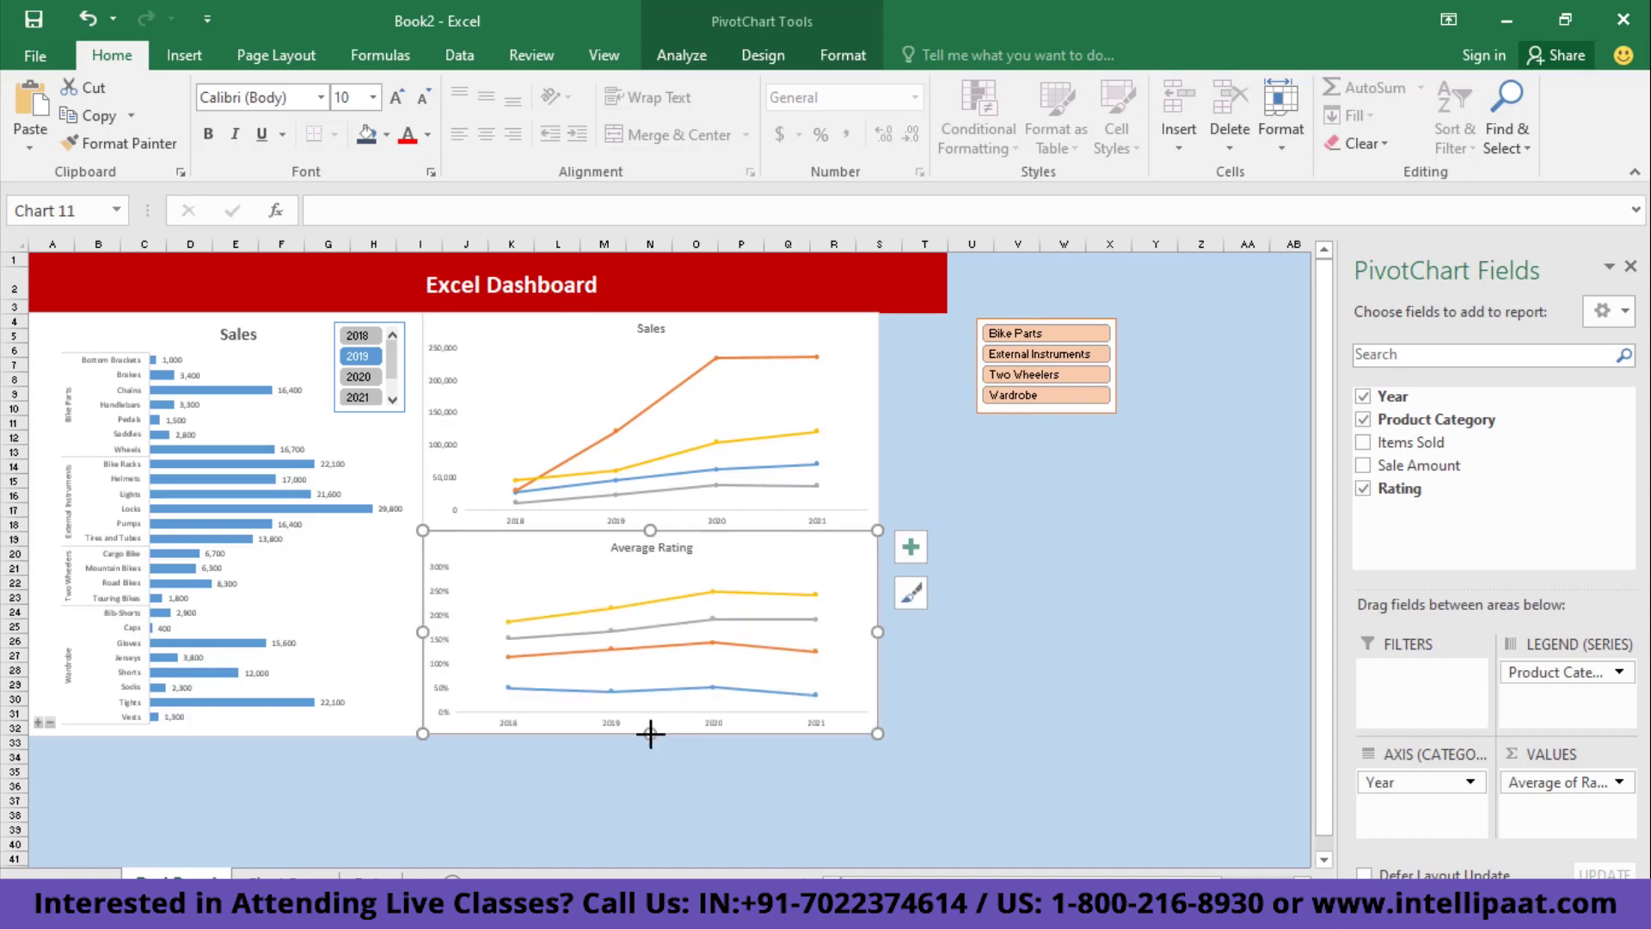
{"action": "left_click", "coordinate": [1190, 665]}
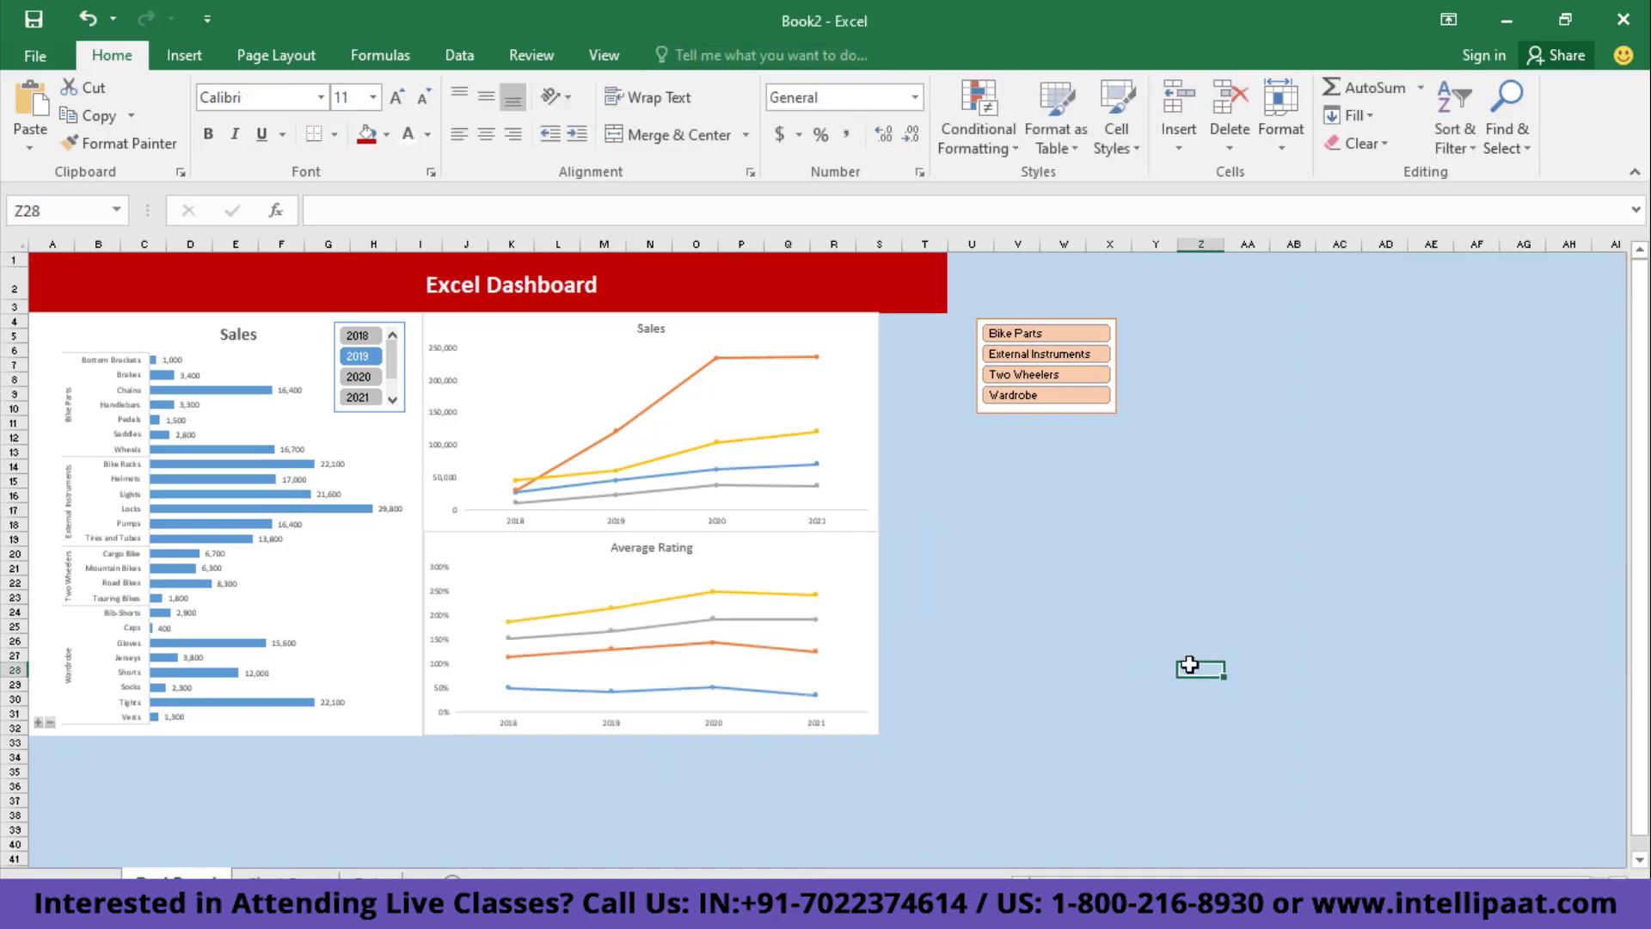
- On the Chart Prep sheet, copy the yearly sale amount and average rating pivot tables in E1:J17 and paste them at N1
{"action": "left_click", "coordinate": [855, 591]}
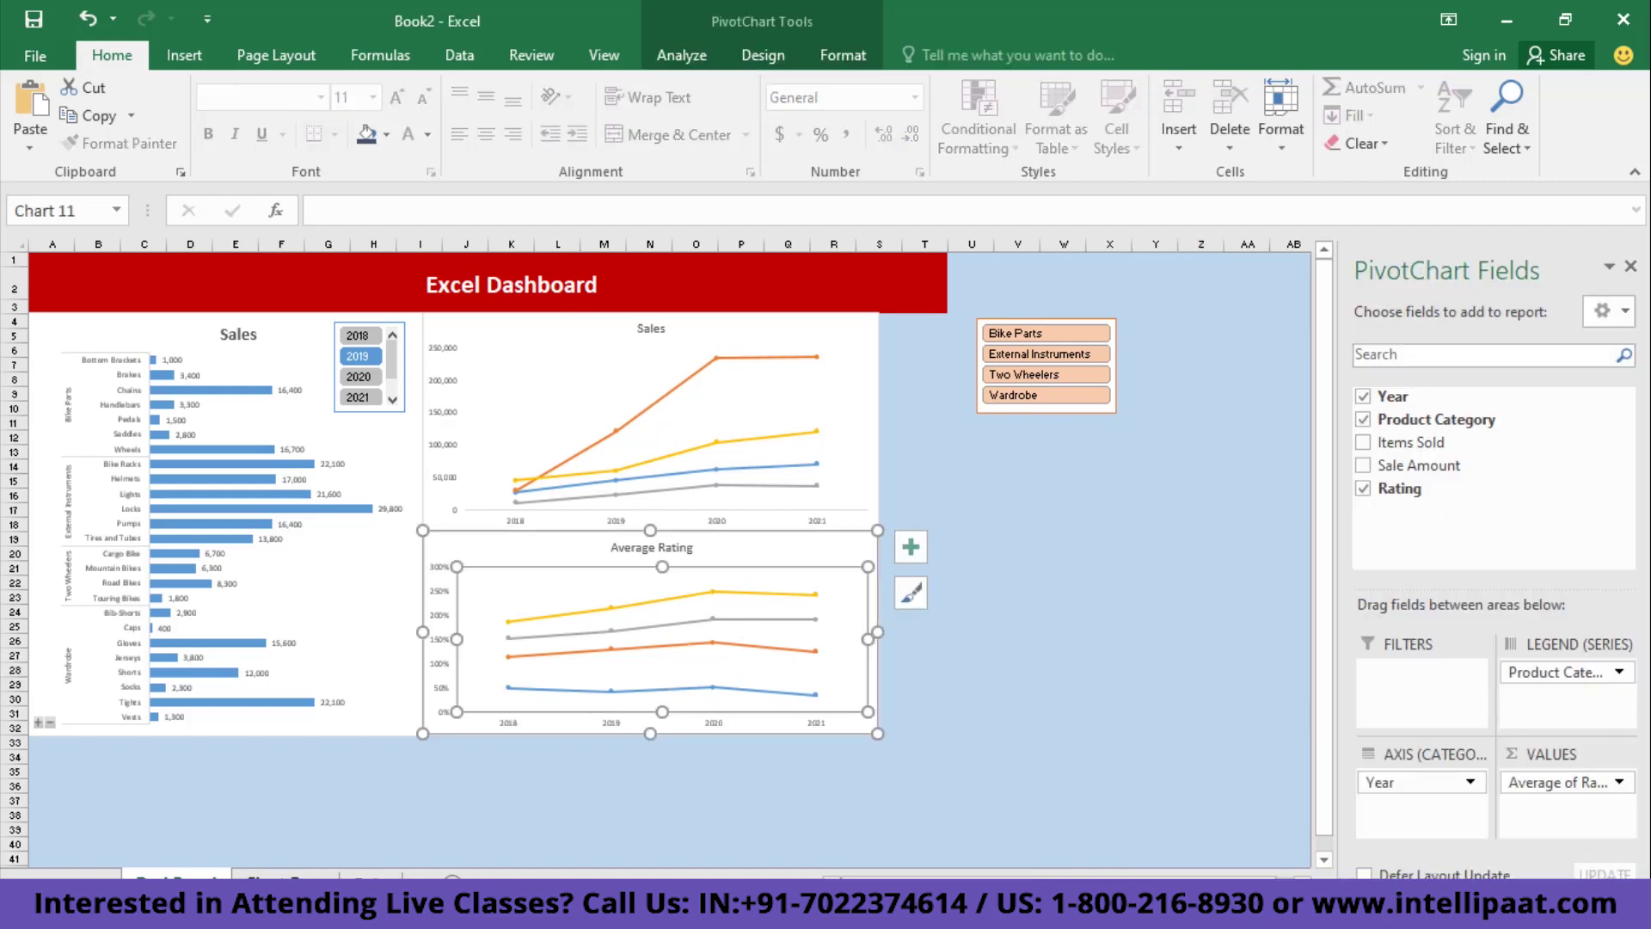
{"action": "left_click", "coordinate": [285, 884]}
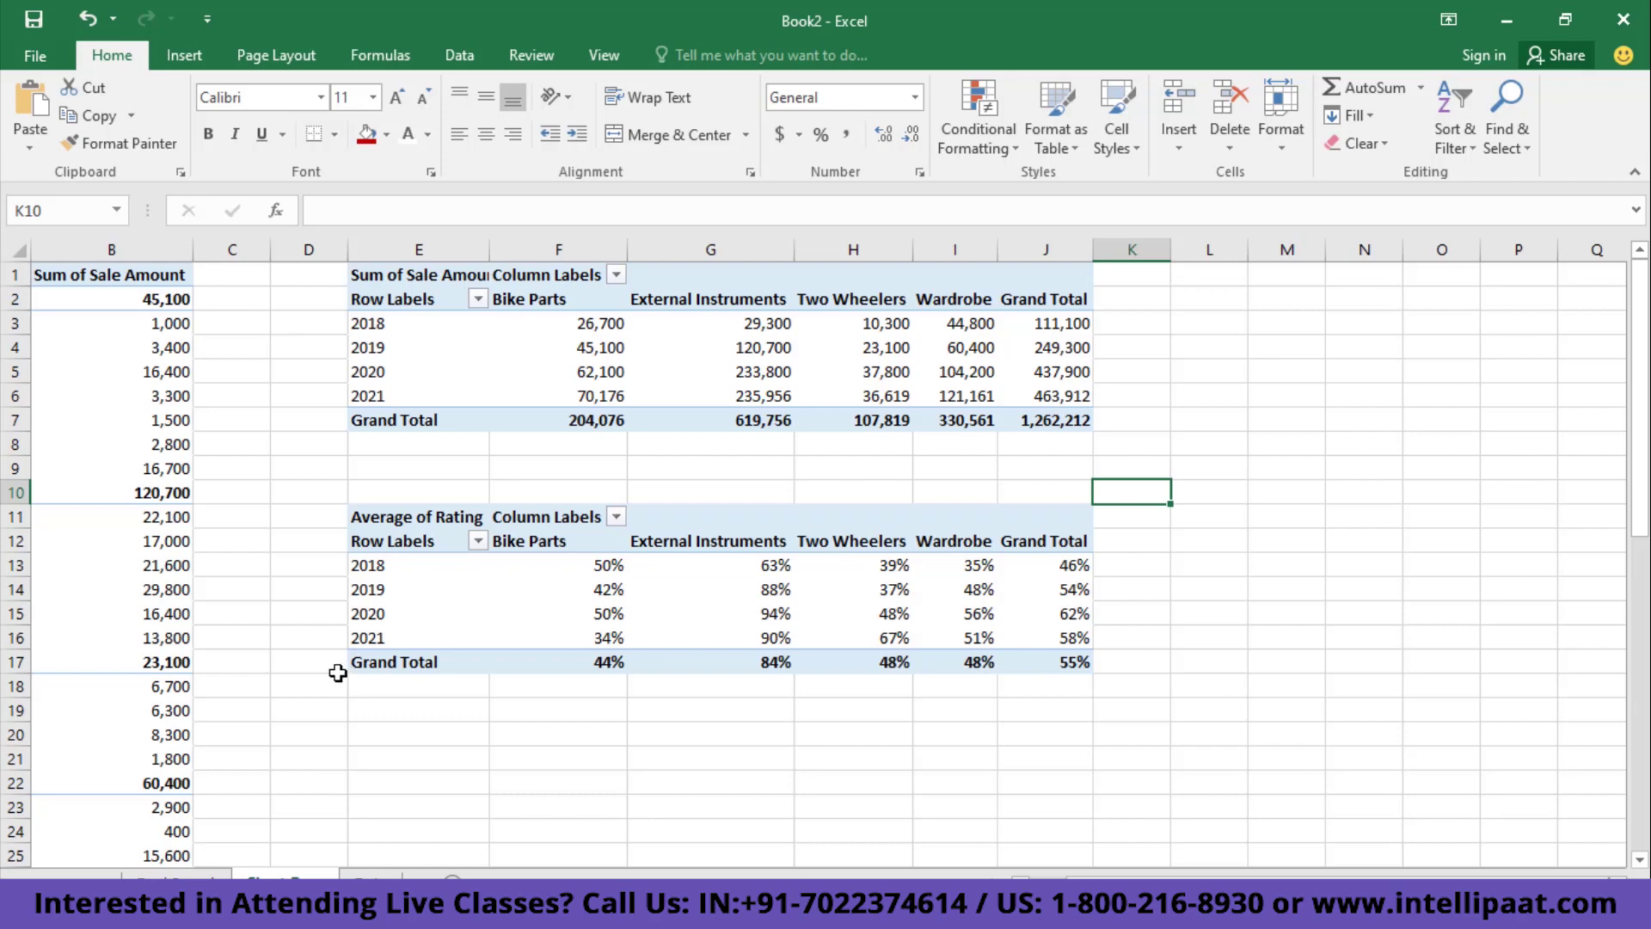
{"action": "left_click", "coordinate": [408, 274]}
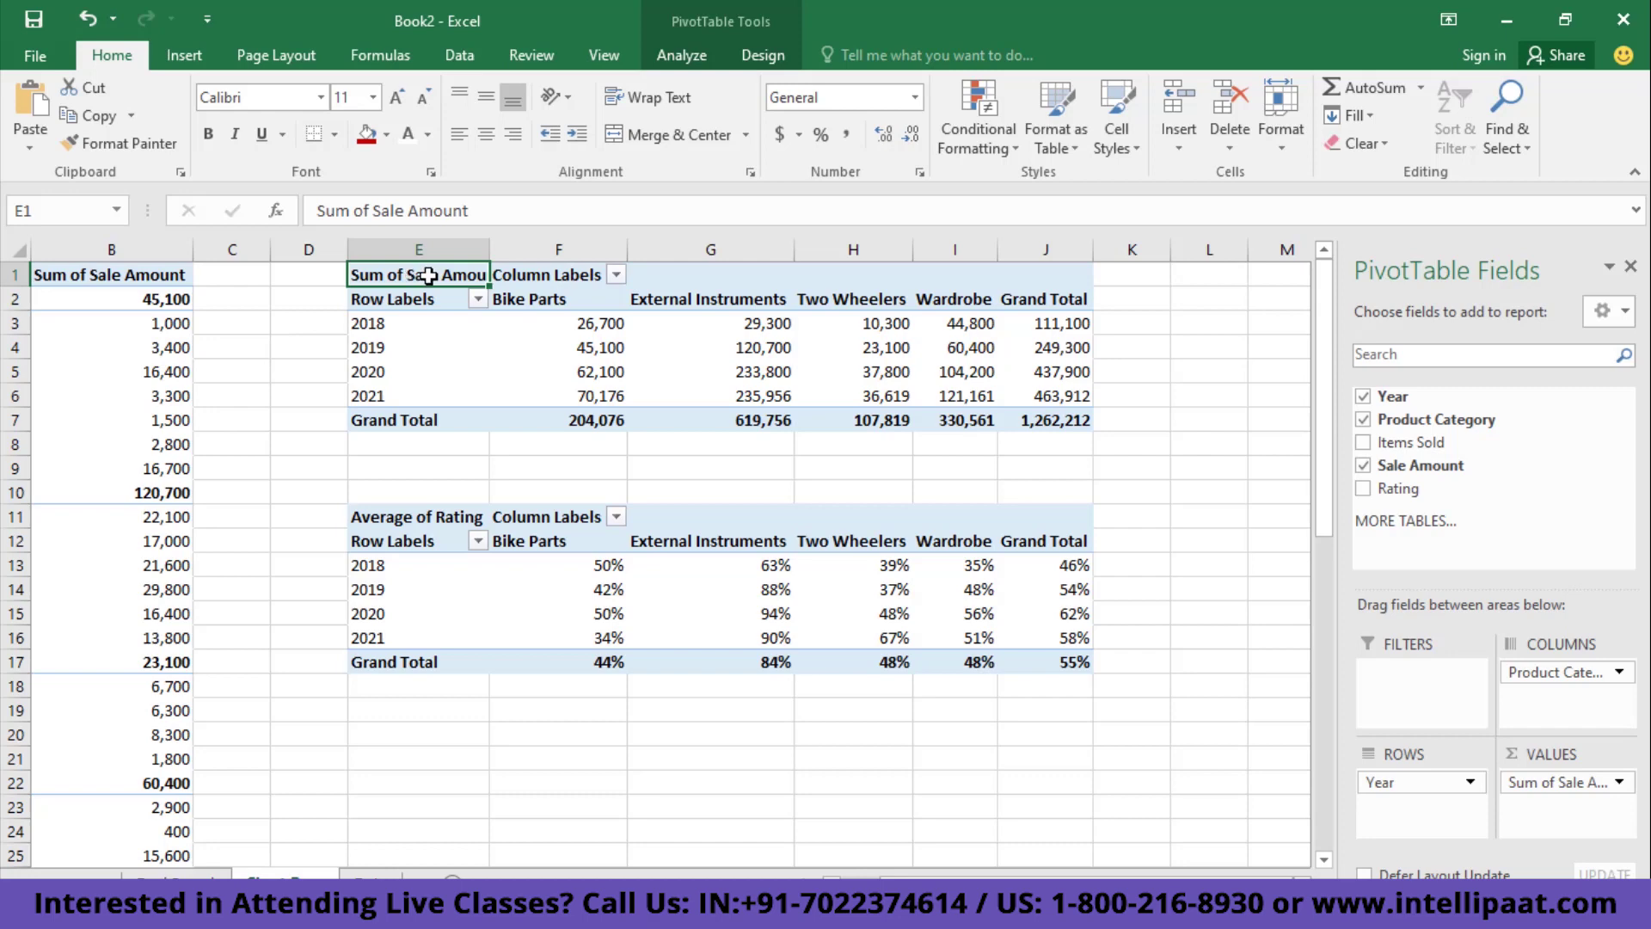
{"action": "left_click_drag", "start_coordinate": [429, 275], "coordinate": [1075, 663]}
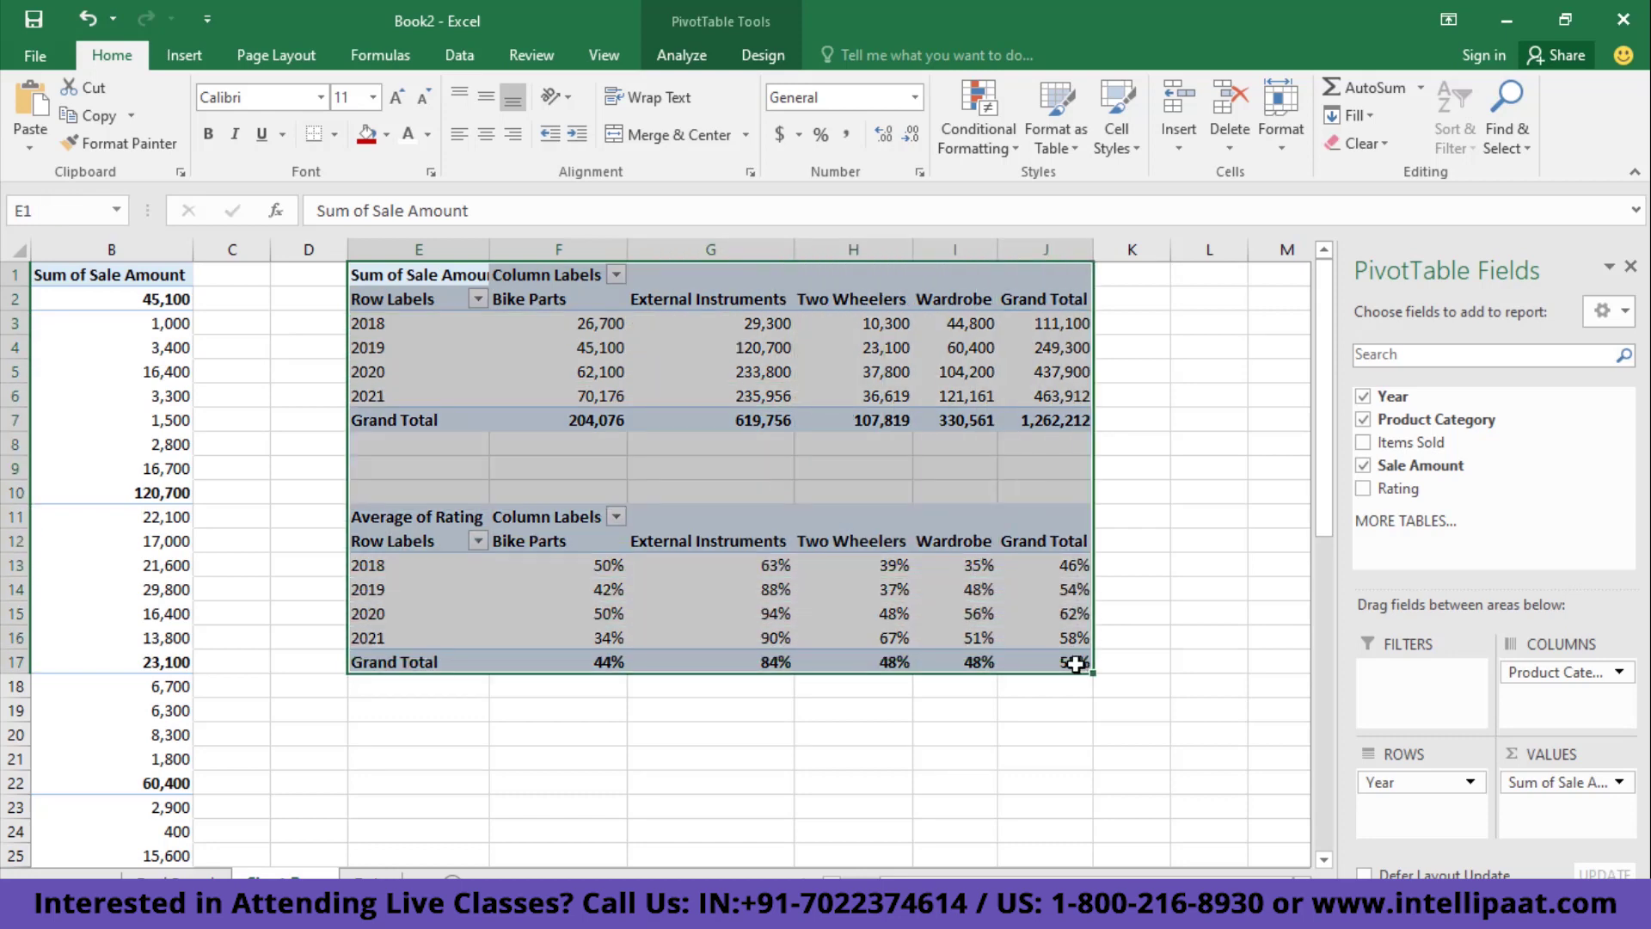
{"action": "key", "text": "ctrl+c"}
{"action": "left_click", "coordinate": [1224, 422]}
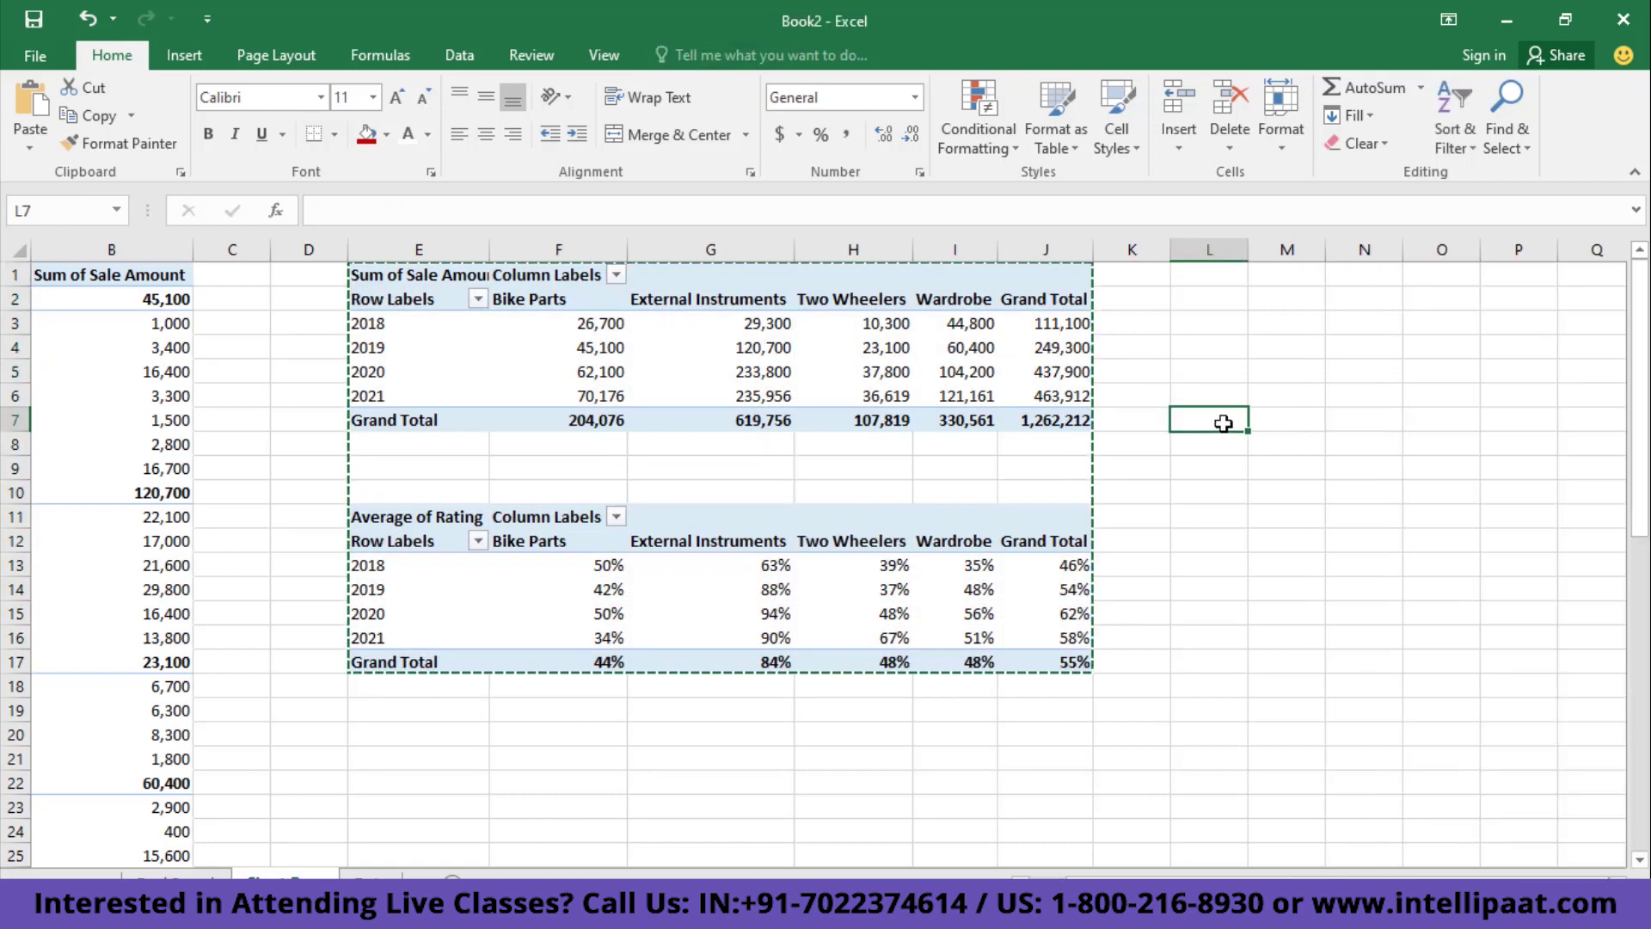
{"action": "key", "text": "Right"}
{"action": "key", "text": "Right"}
{"action": "key", "text": "Right"}
{"action": "key", "text": "Right"}
{"action": "key", "text": "Right"}
{"action": "key", "text": "Up"}
{"action": "key", "text": "Up"}
{"action": "key", "text": "Up"}
{"action": "key", "text": "Up"}
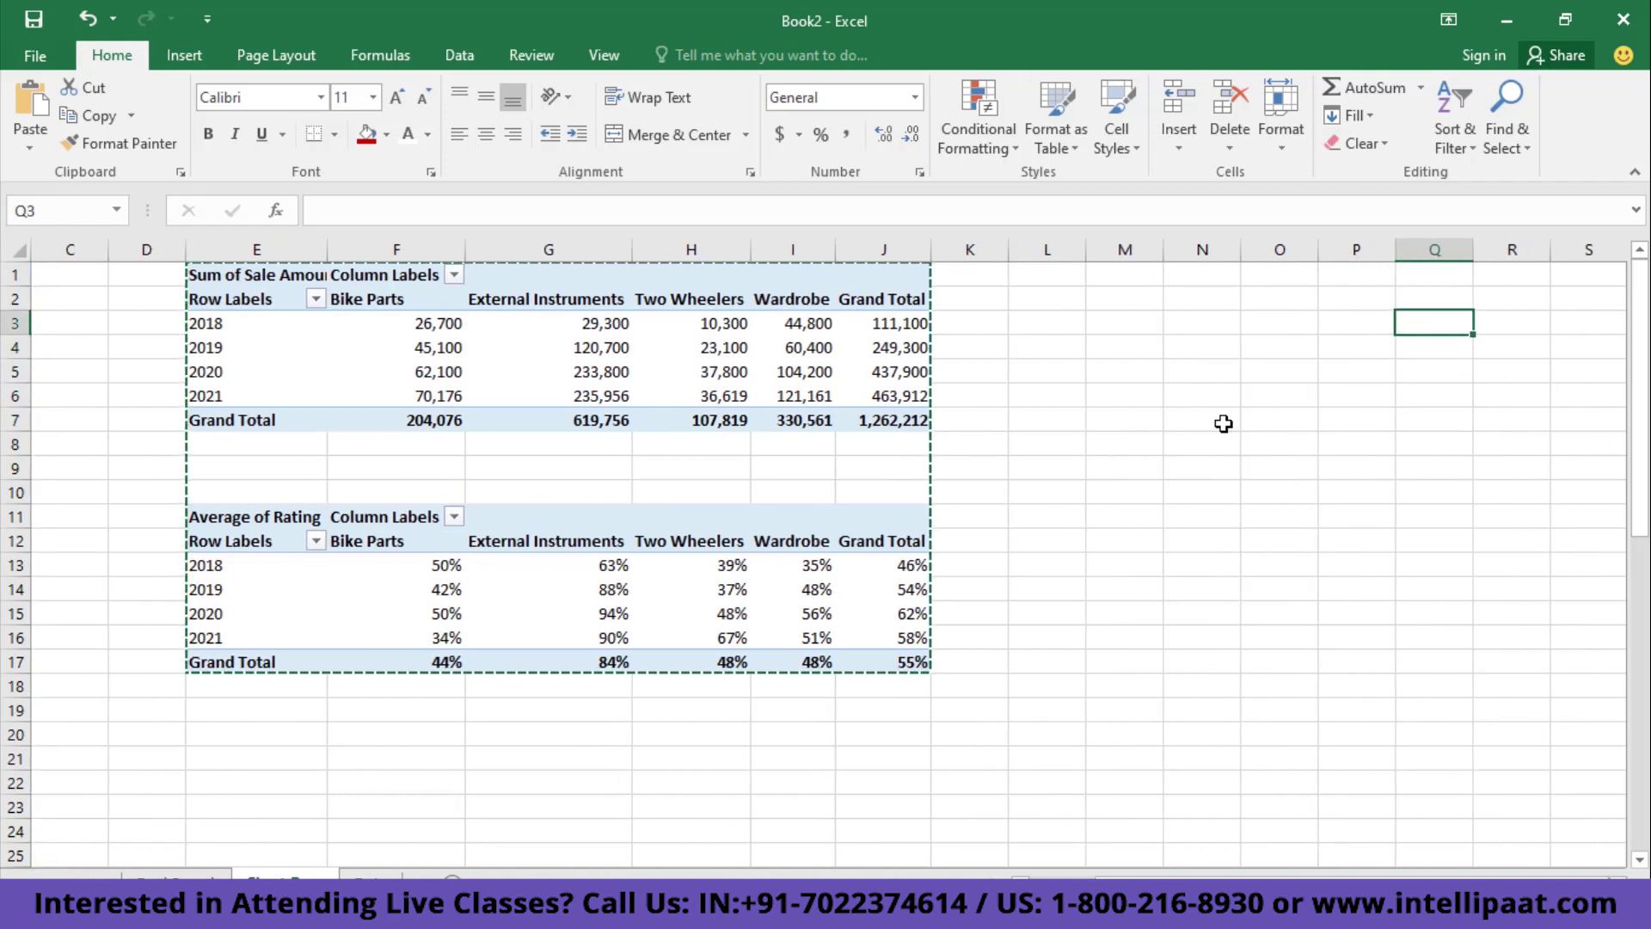
{"action": "key", "text": "Up"}
{"action": "key", "text": "Left"}
{"action": "key", "text": "Left"}
{"action": "key", "text": "Left"}
{"action": "key", "text": "Left"}
{"action": "key", "text": "Left"}
{"action": "key", "text": "Left"}
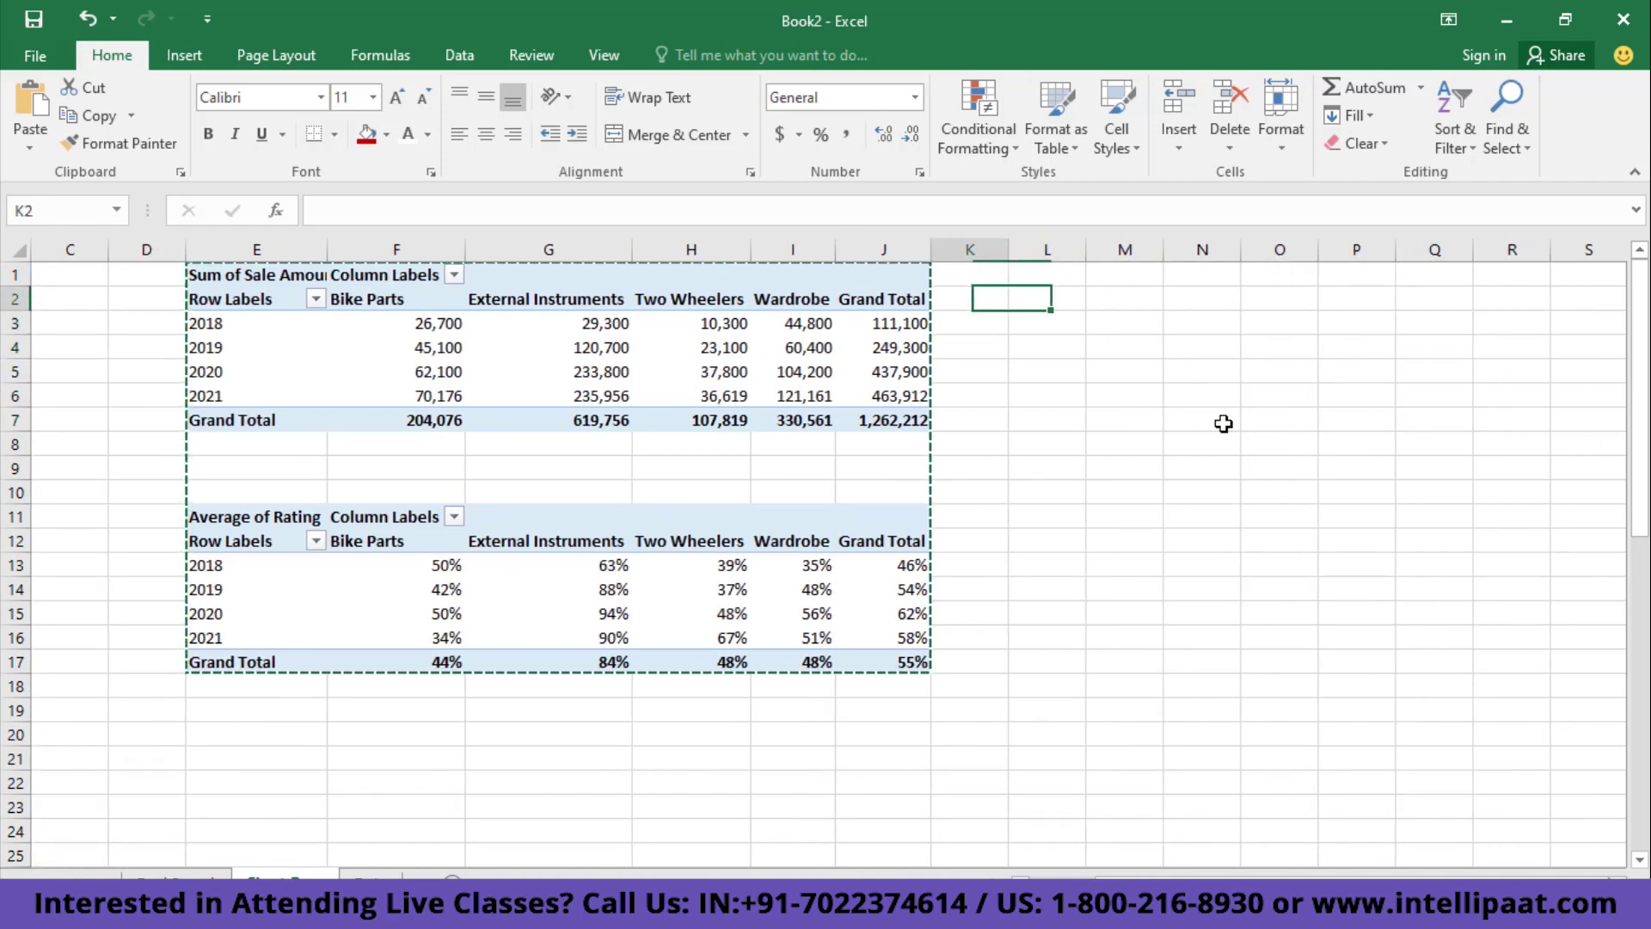
{"action": "key", "text": "Right"}
{"action": "key", "text": "Right"}
{"action": "key", "text": "Right"}
{"action": "key", "text": "Up"}
{"action": "key", "text": "ctrl+v"}
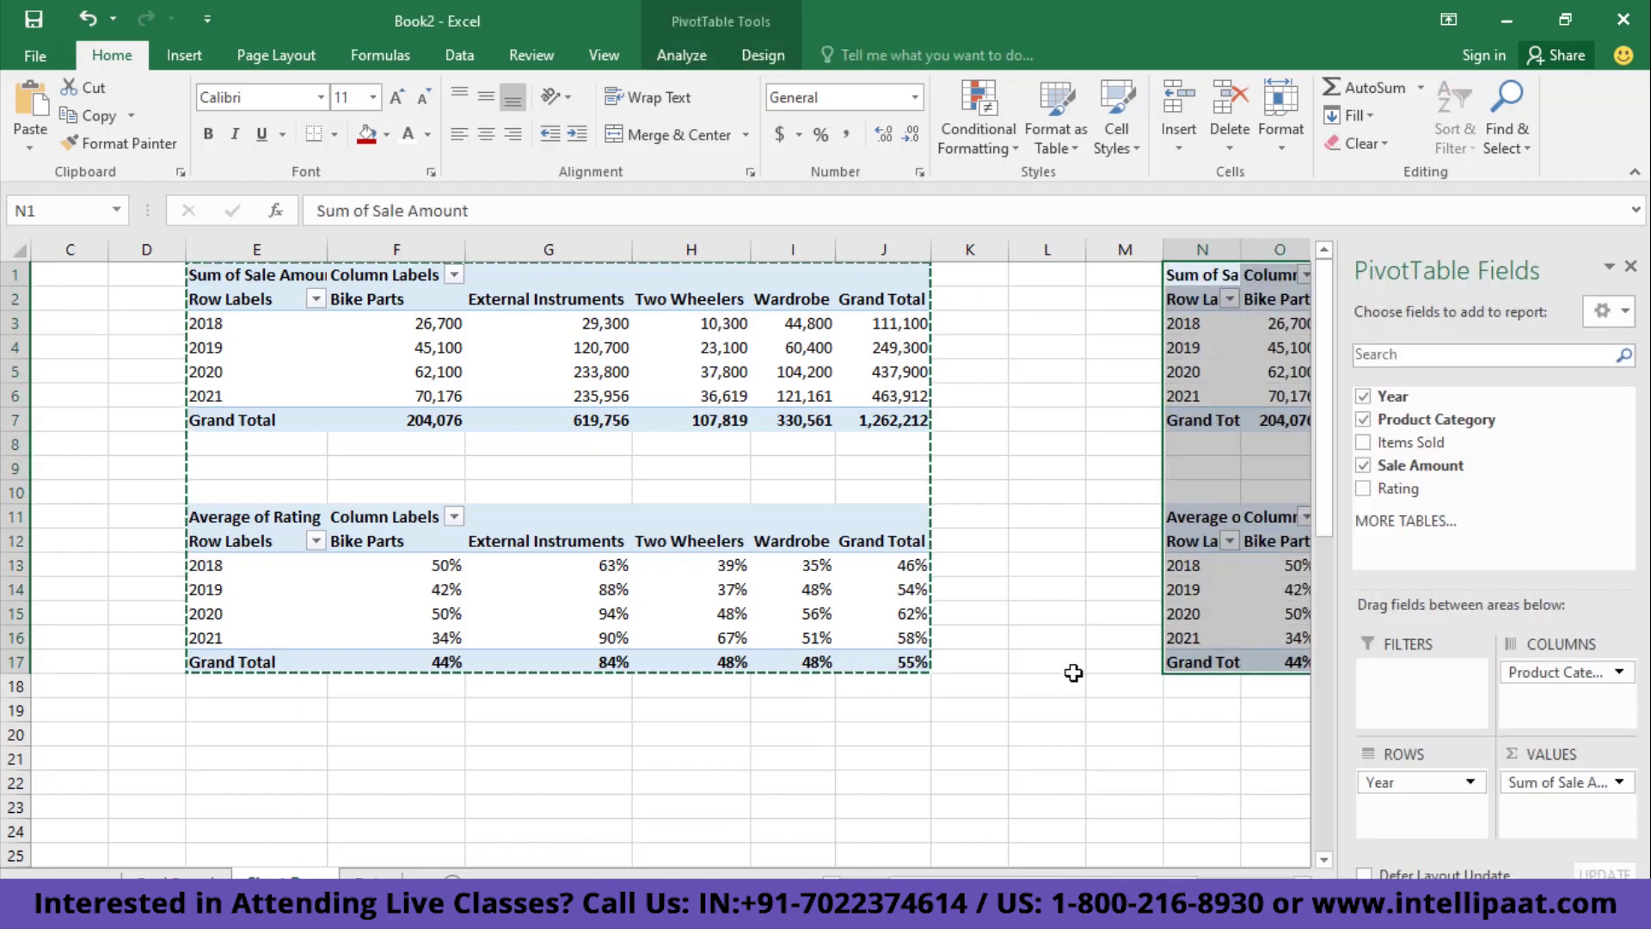
- Show the copied Sum of Sale Amount pivot values as % Difference From, with base field Year and base item (previous)
{"action": "key", "text": "Right"}
{"action": "key", "text": "Down"}
{"action": "key", "text": "Down"}
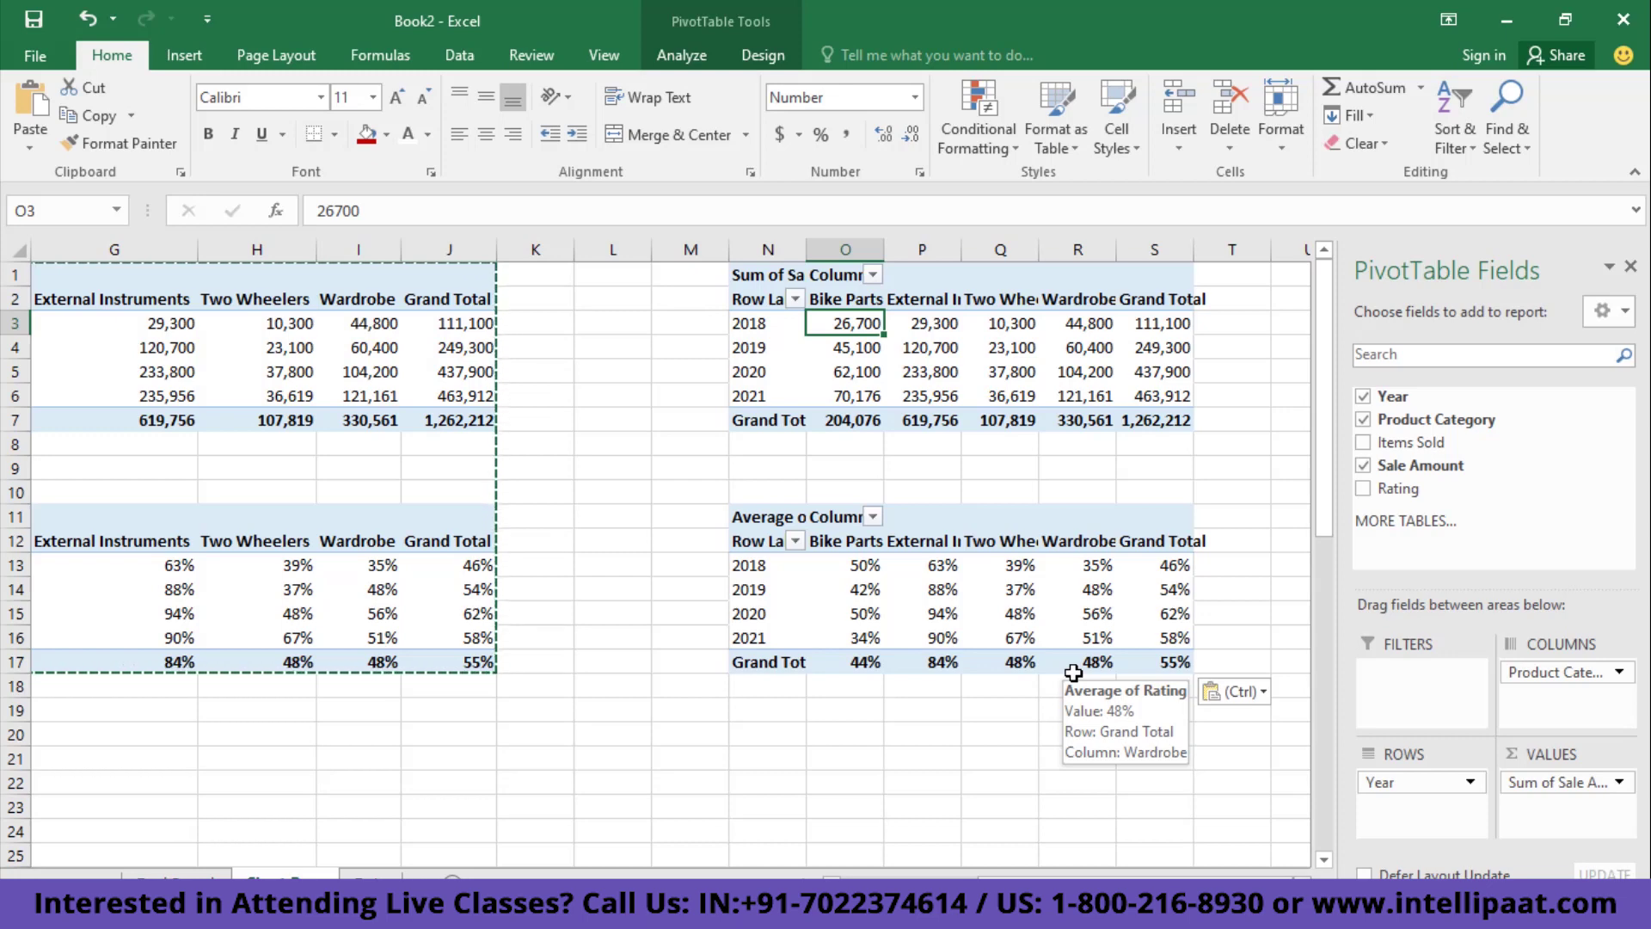
{"action": "right_click", "coordinate": [932, 348]}
{"action": "mouse_move", "coordinate": [1066, 594]}
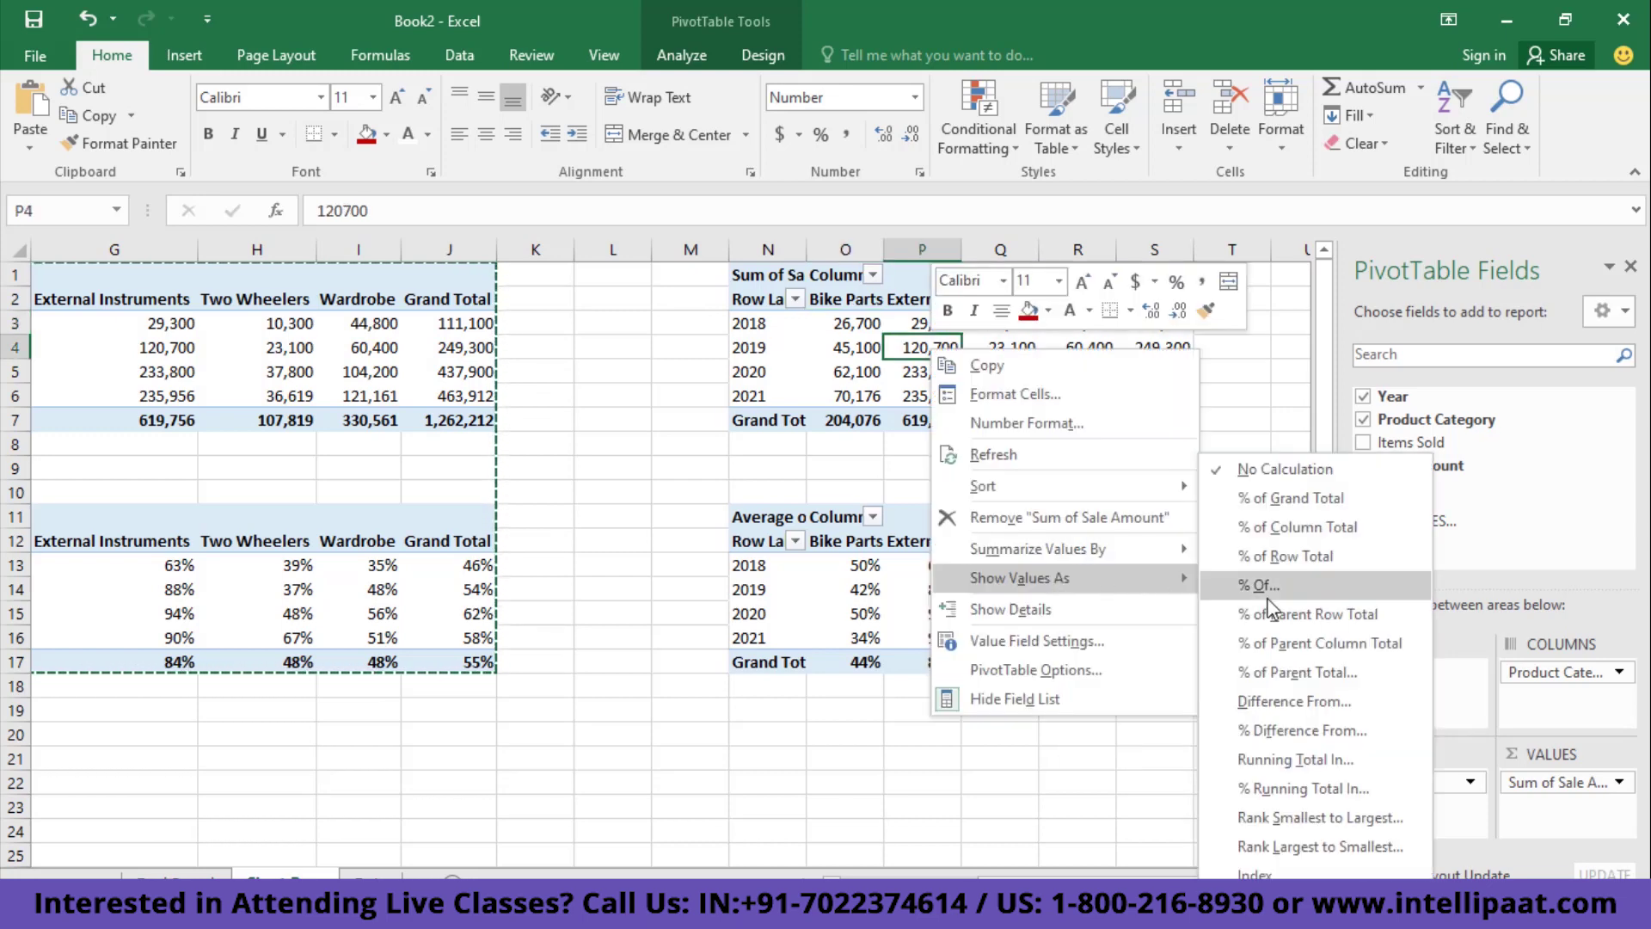
{"action": "key", "text": "Escape"}
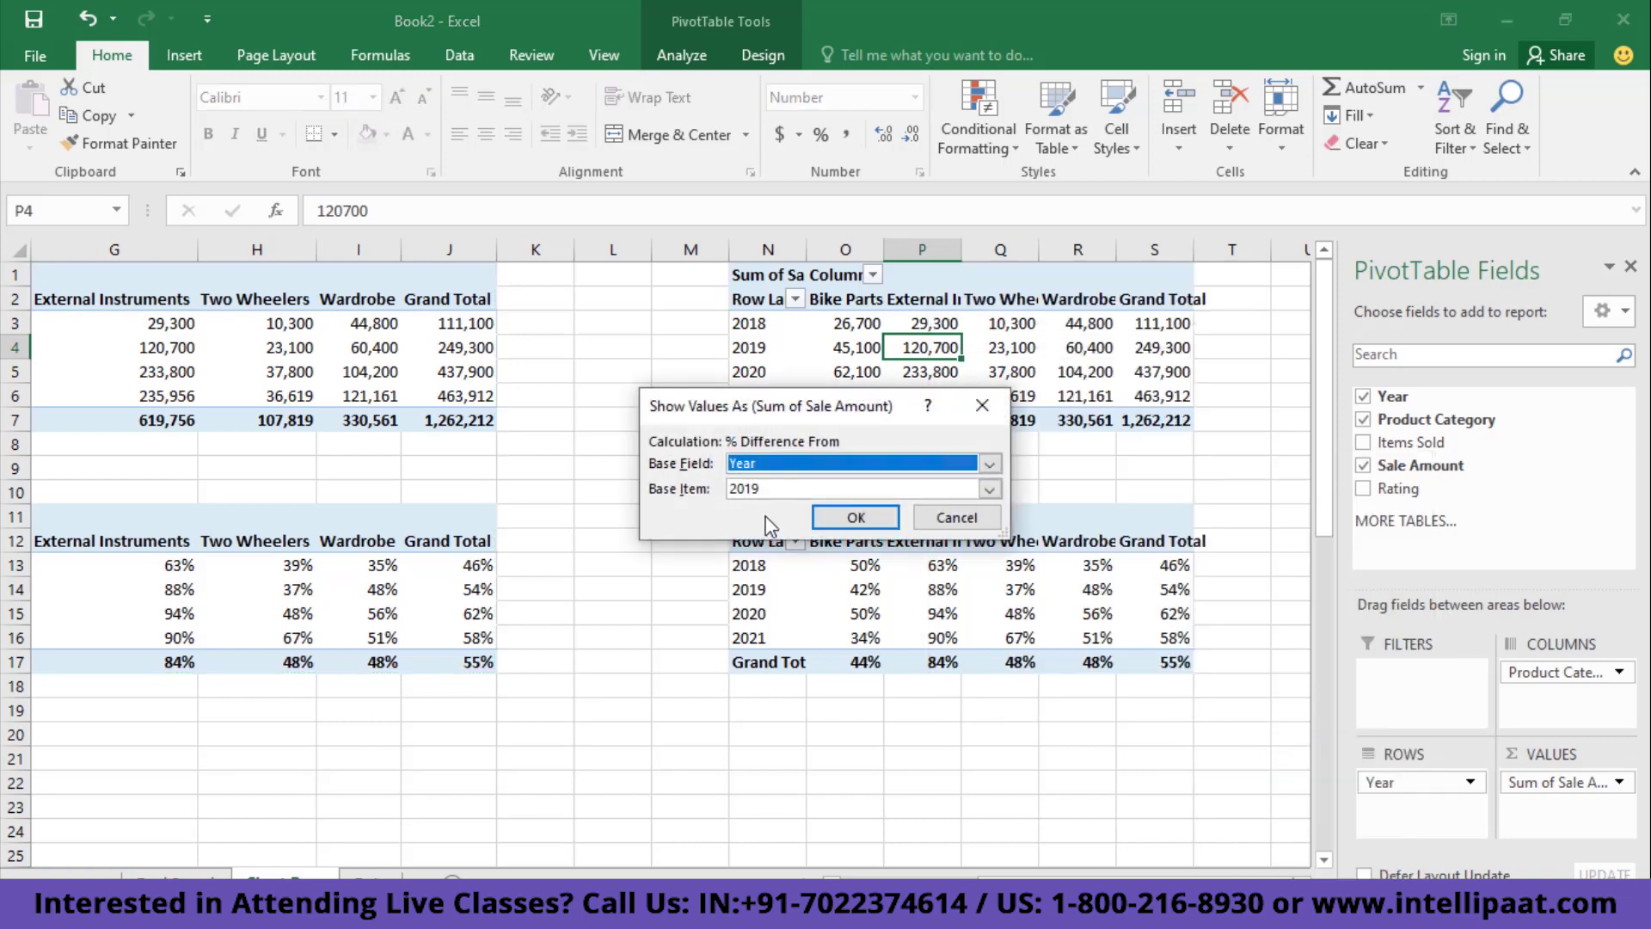
{"action": "left_click", "coordinate": [991, 489]}
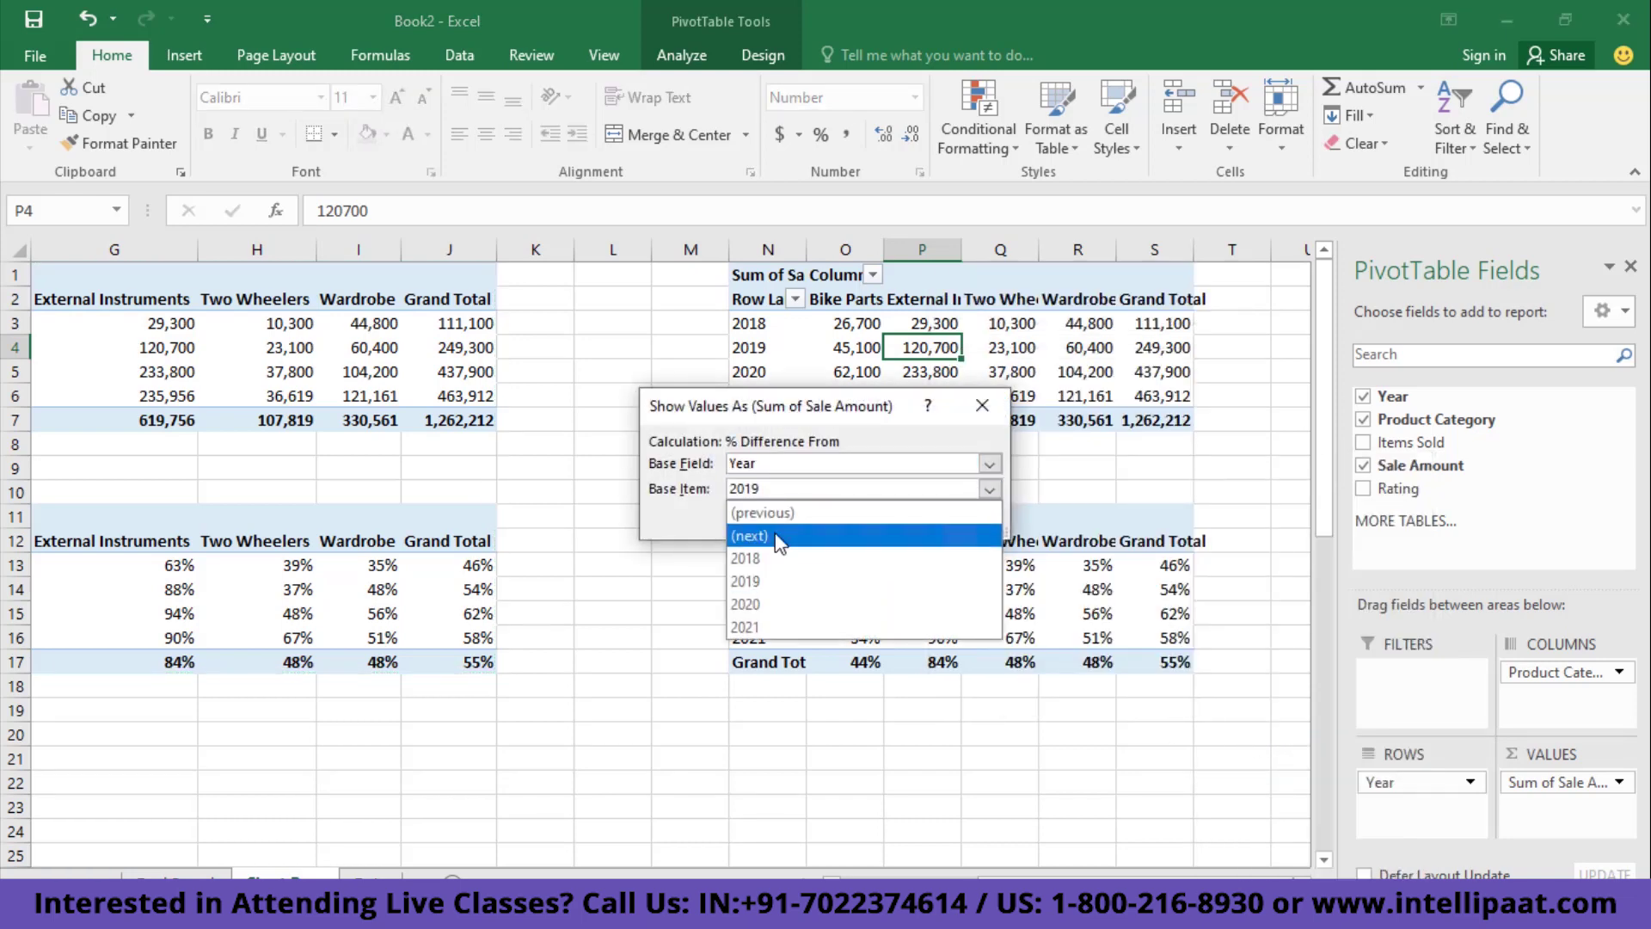
{"action": "left_click", "coordinate": [762, 511]}
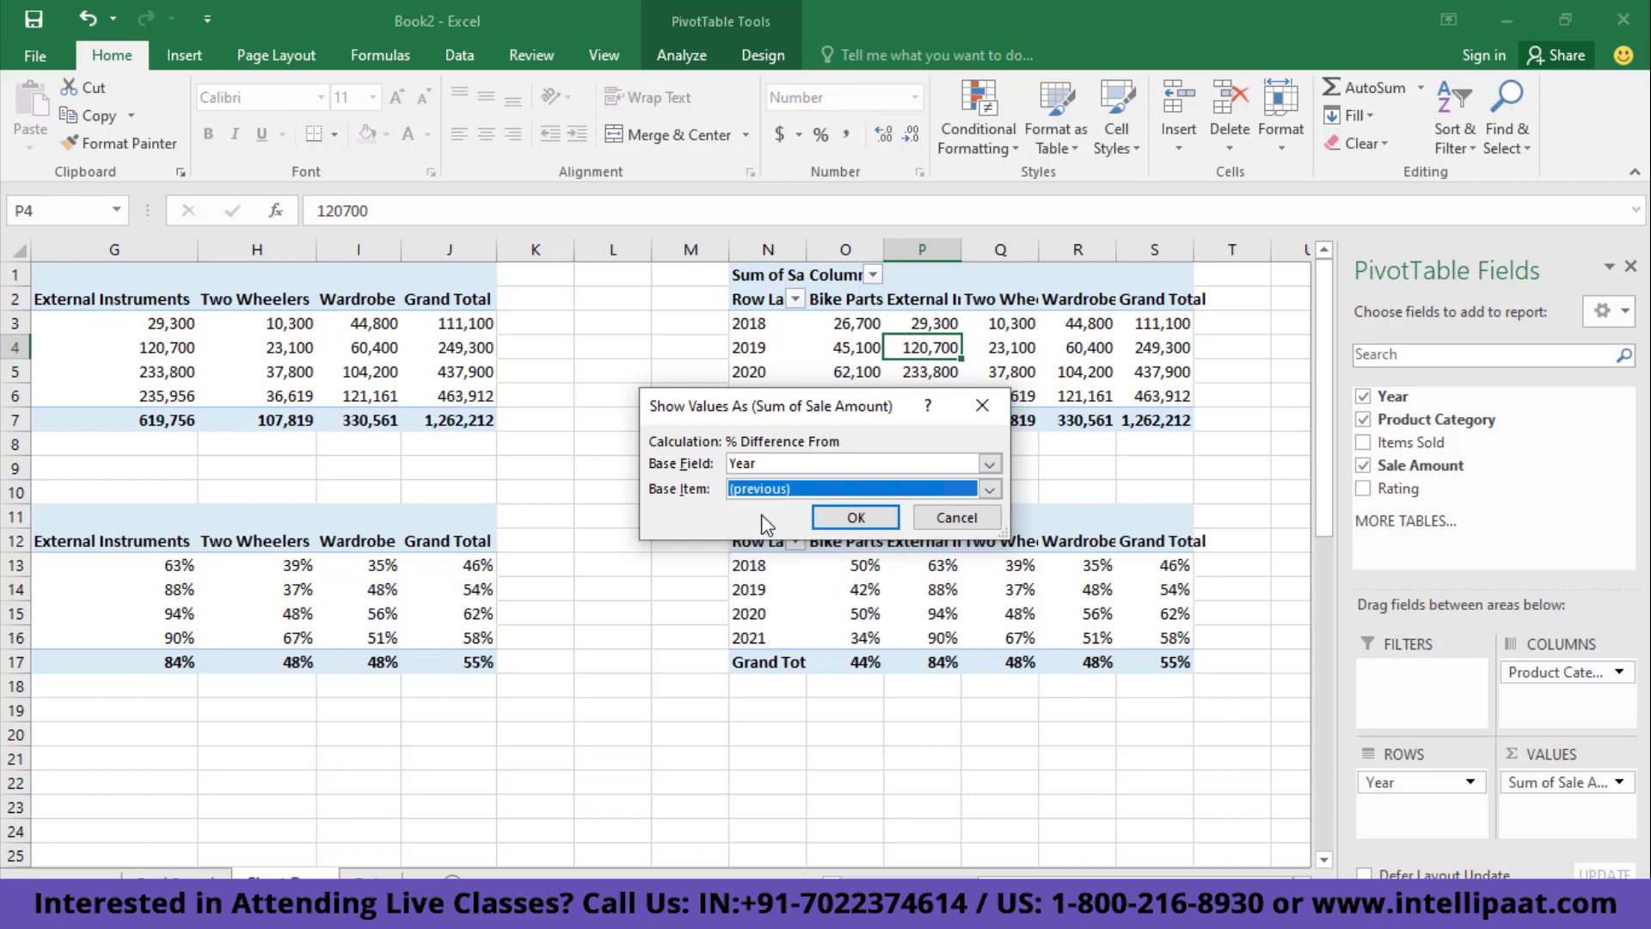
{"action": "left_click", "coordinate": [850, 519]}
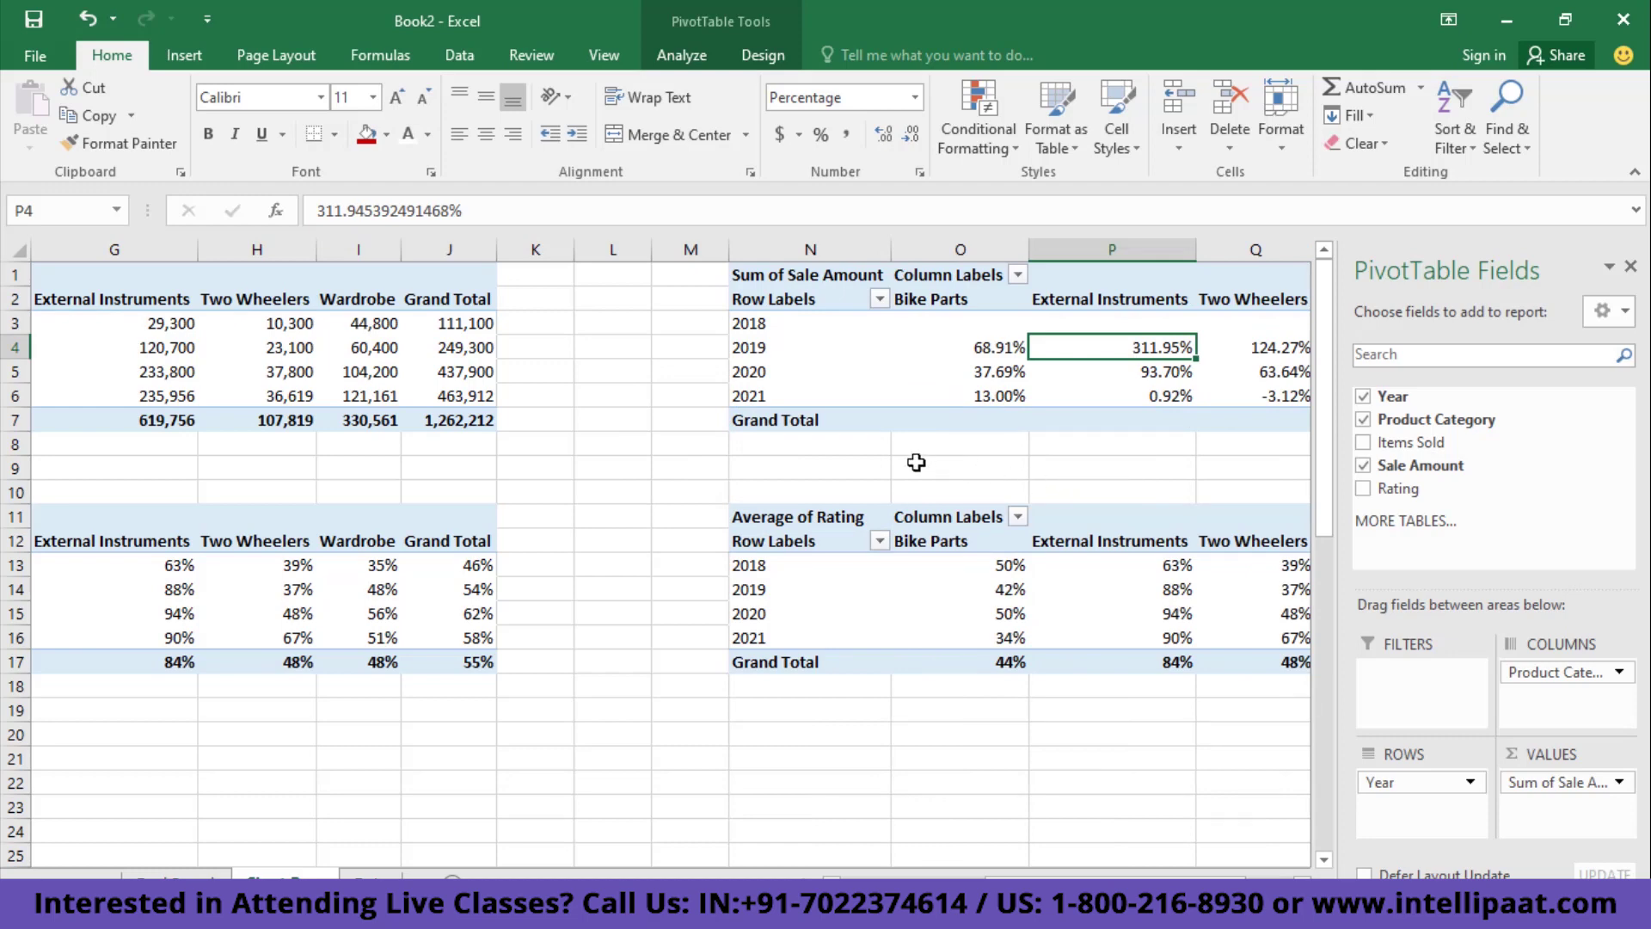
- Show the copied Average of Rating pivot values as % Difference From, with base field Year and base item (previous)
{"action": "left_click", "coordinate": [891, 454]}
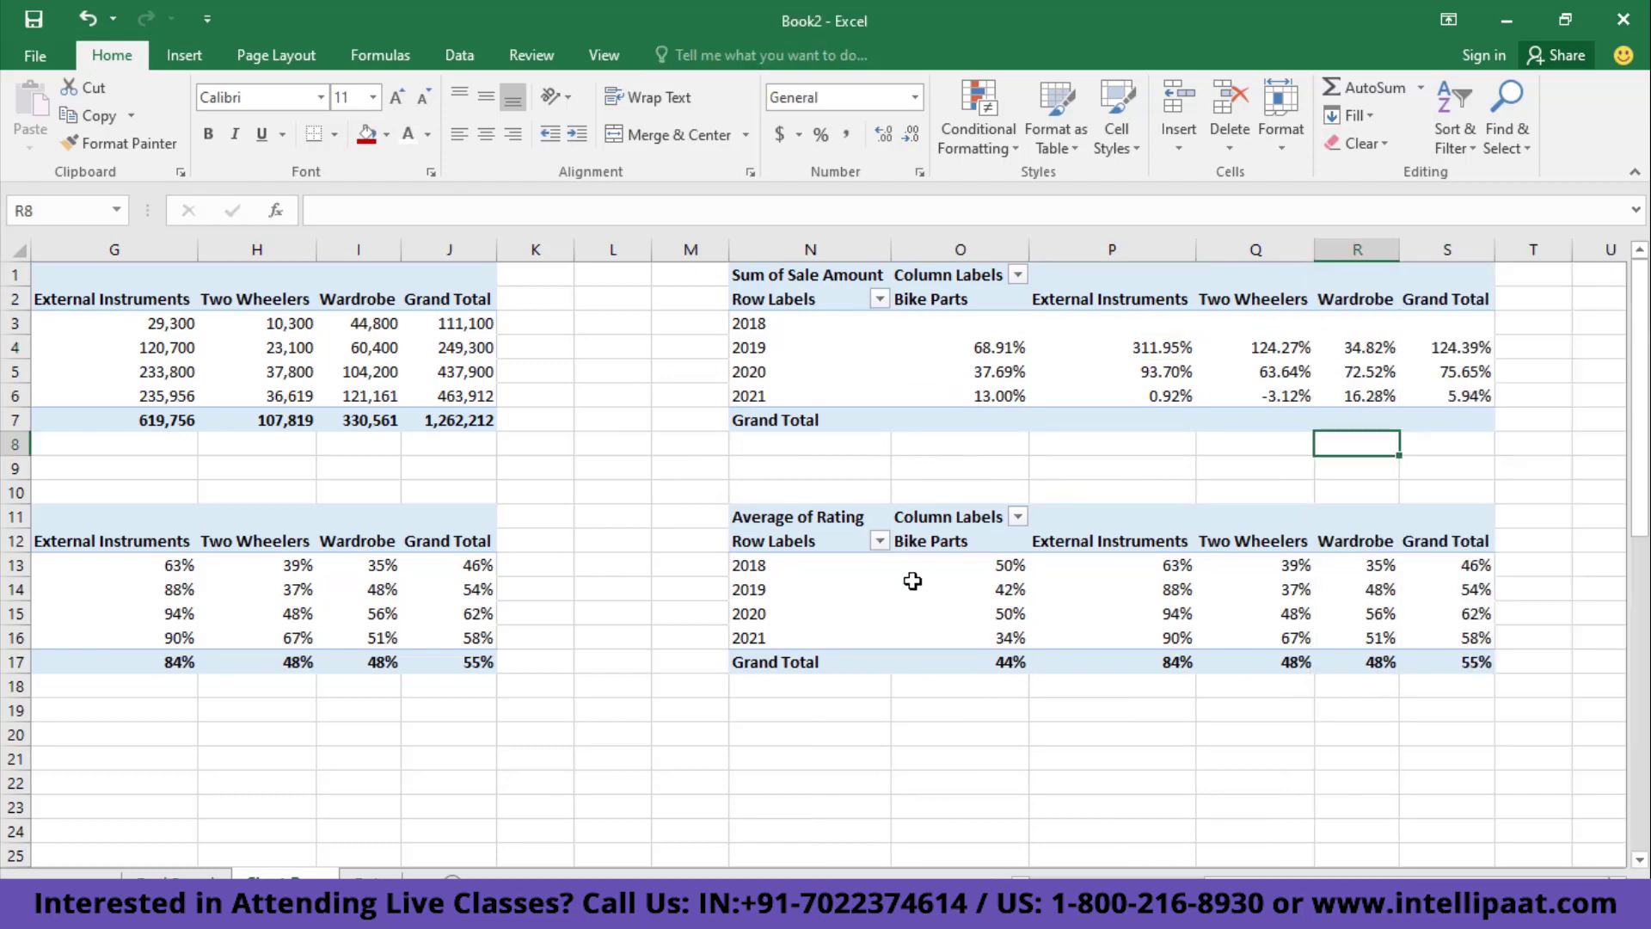
{"action": "left_click", "coordinate": [949, 574]}
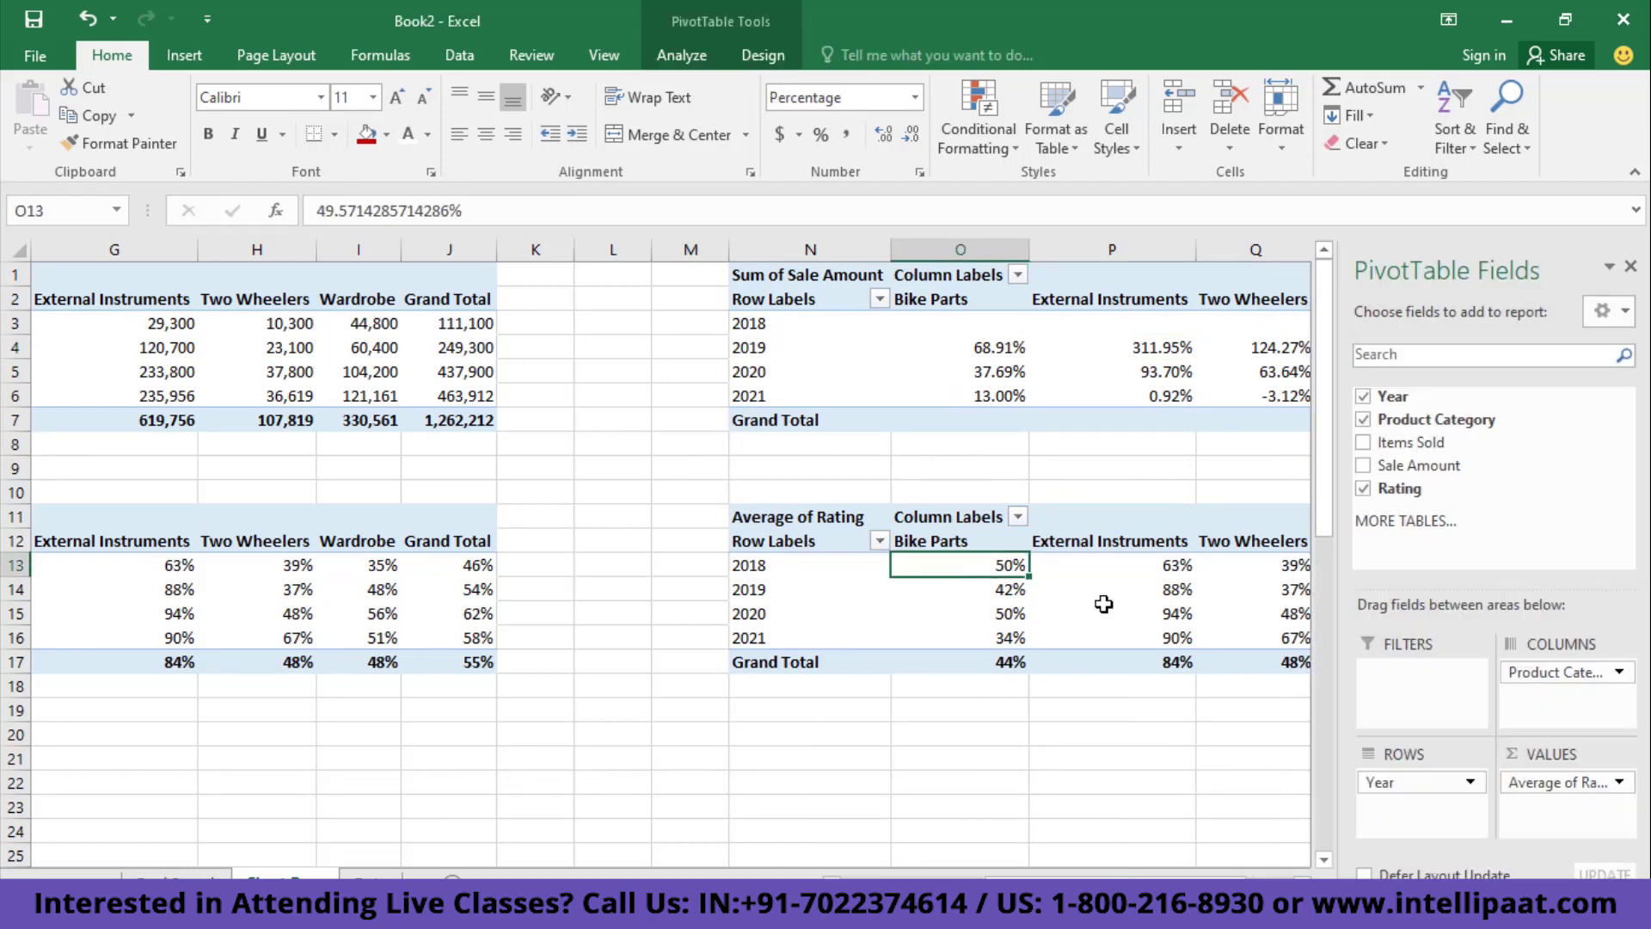
{"action": "left_click", "coordinate": [1115, 609]}
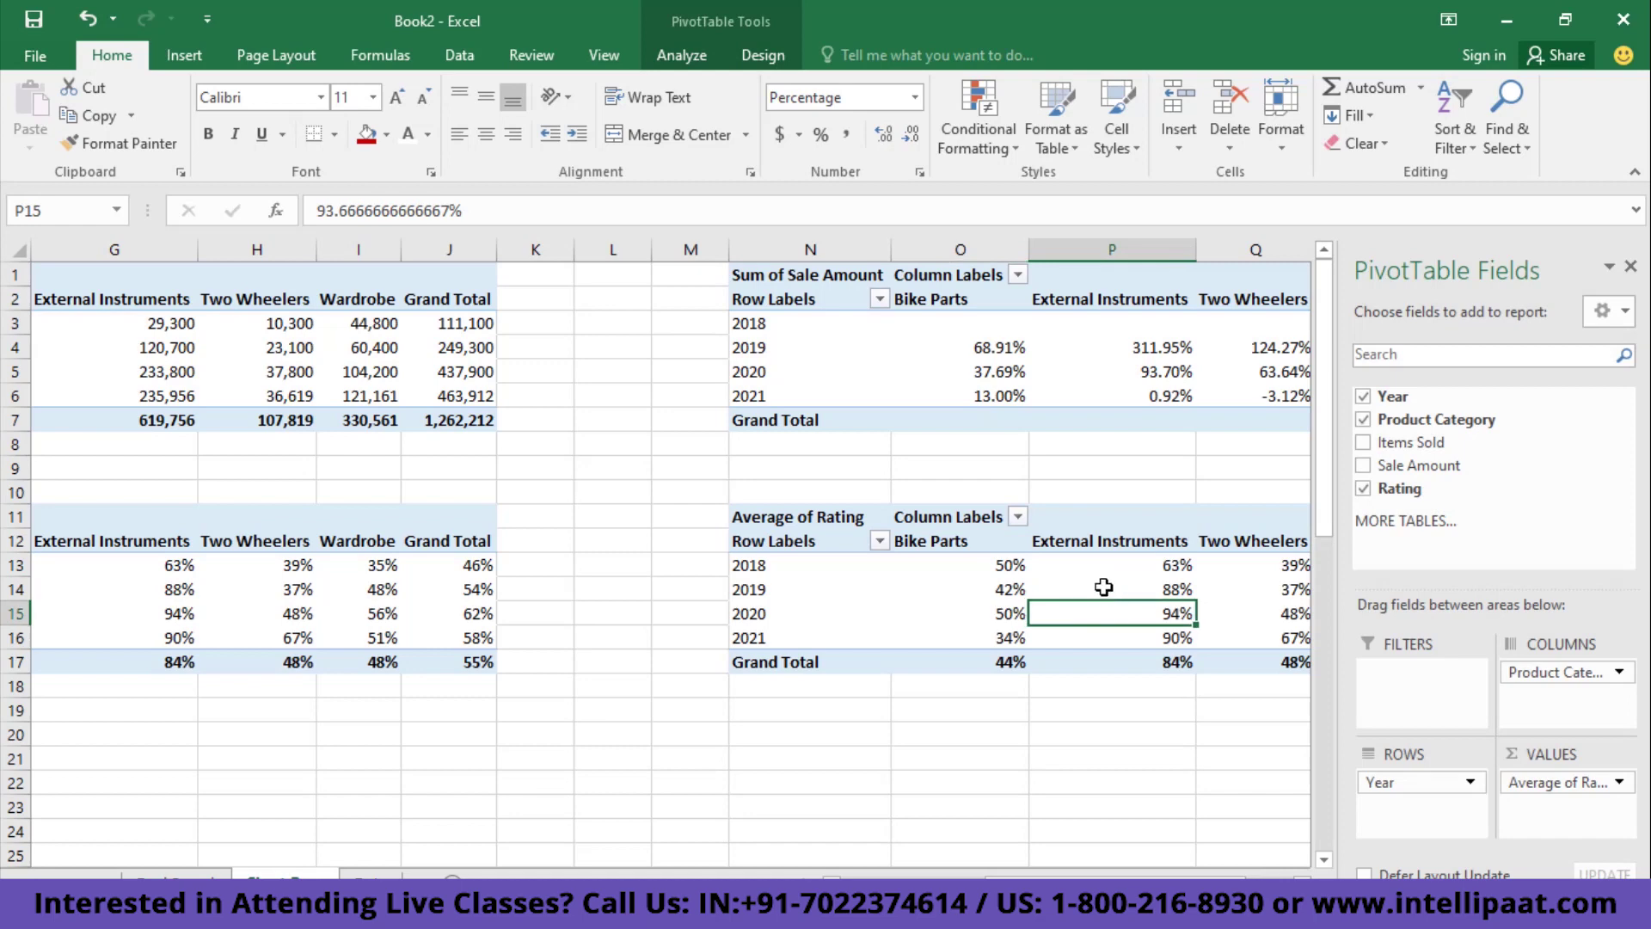
{"action": "left_click", "coordinate": [1103, 588]}
{"action": "right_click", "coordinate": [1104, 587]}
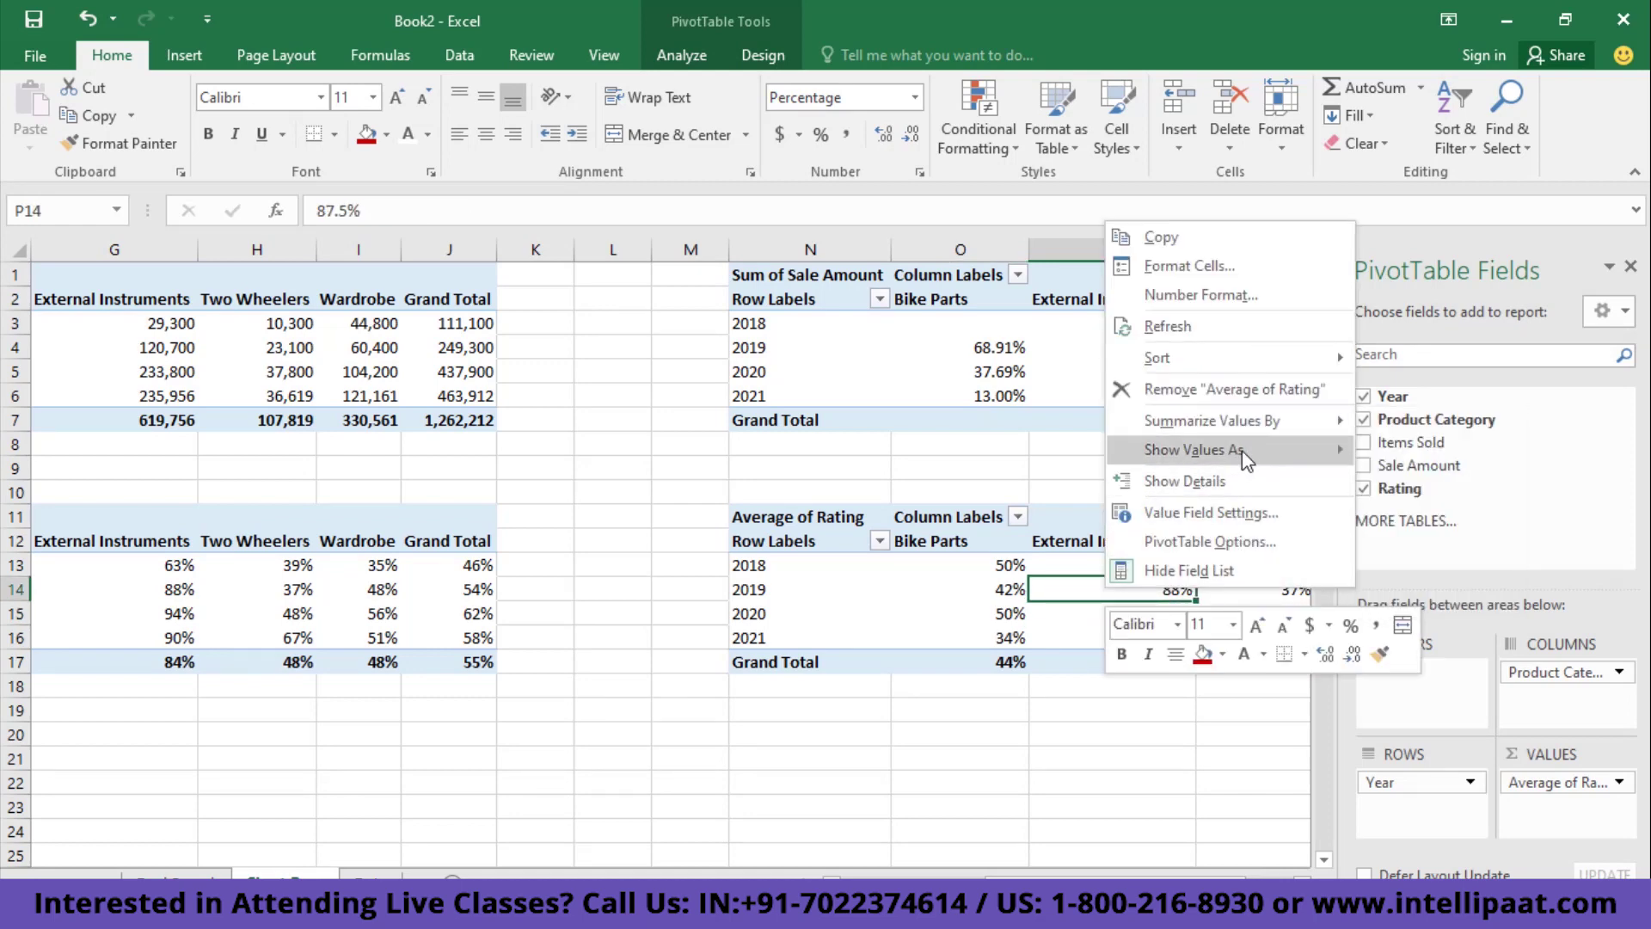
{"action": "mouse_move", "coordinate": [1242, 451]}
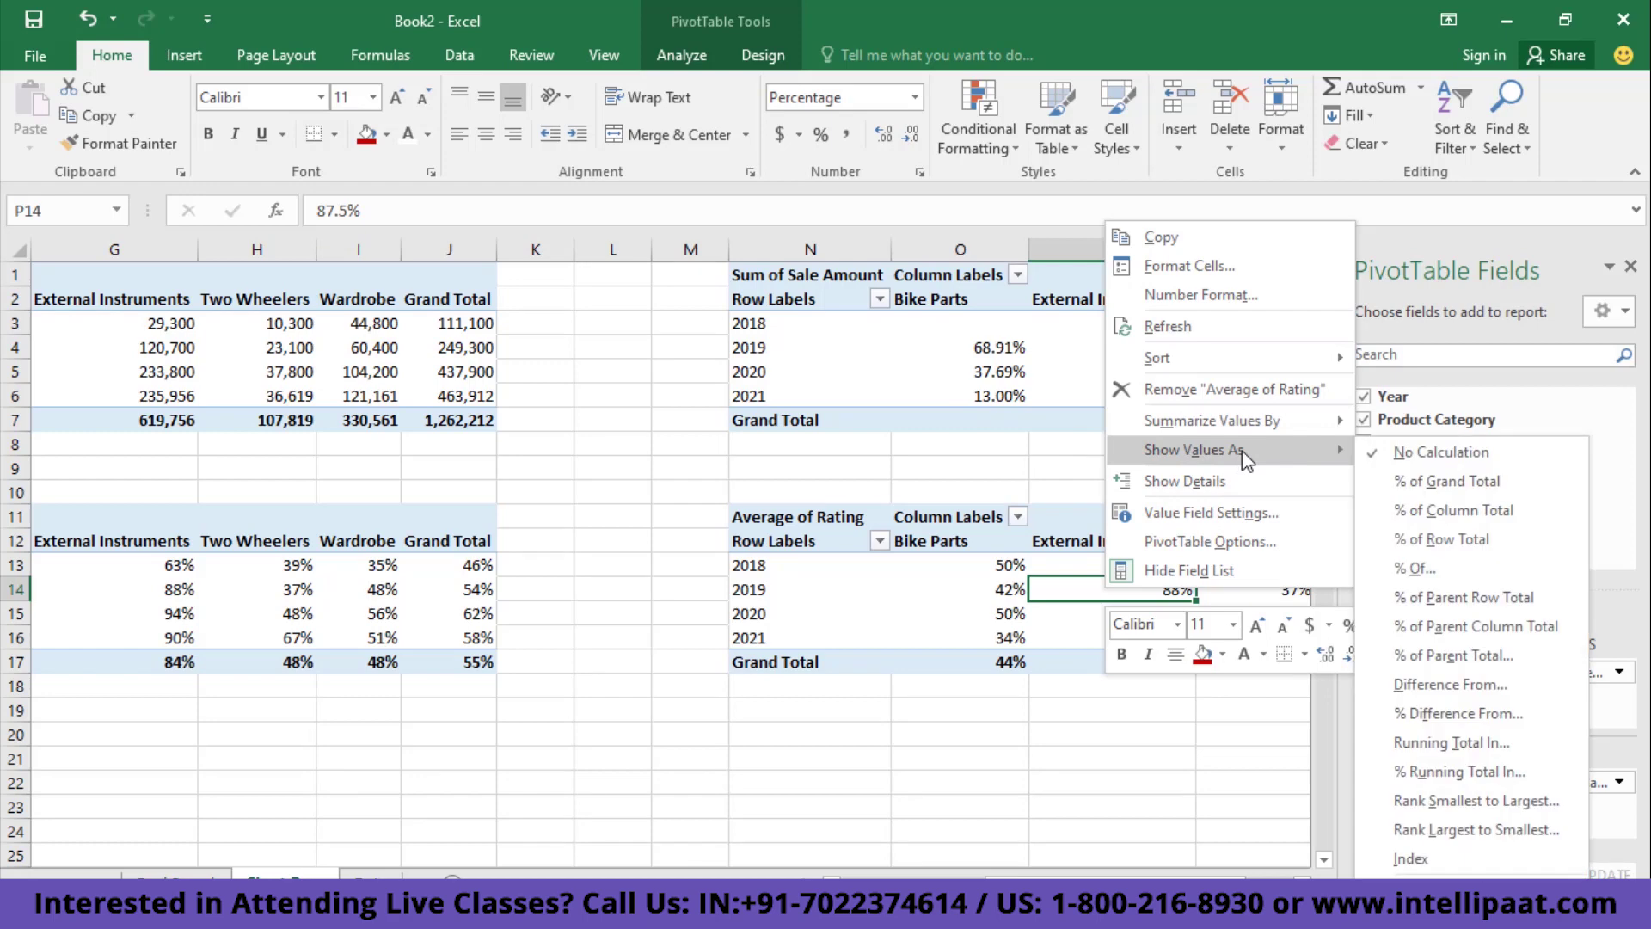
{"action": "left_click", "coordinate": [1457, 713]}
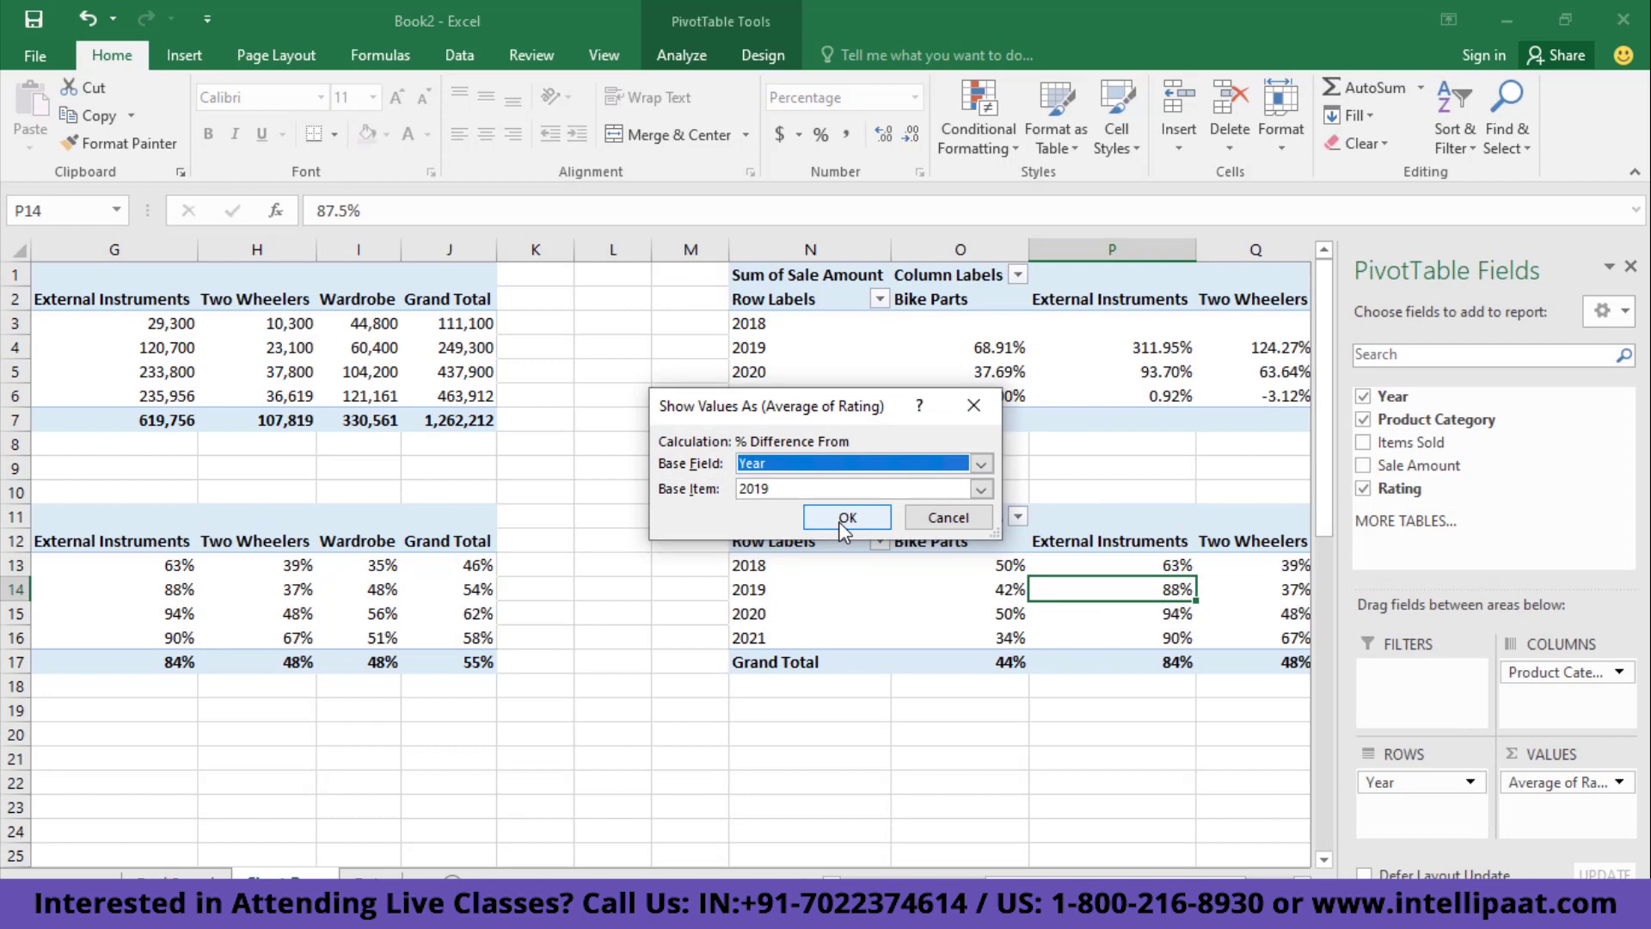
{"action": "left_click", "coordinate": [981, 489]}
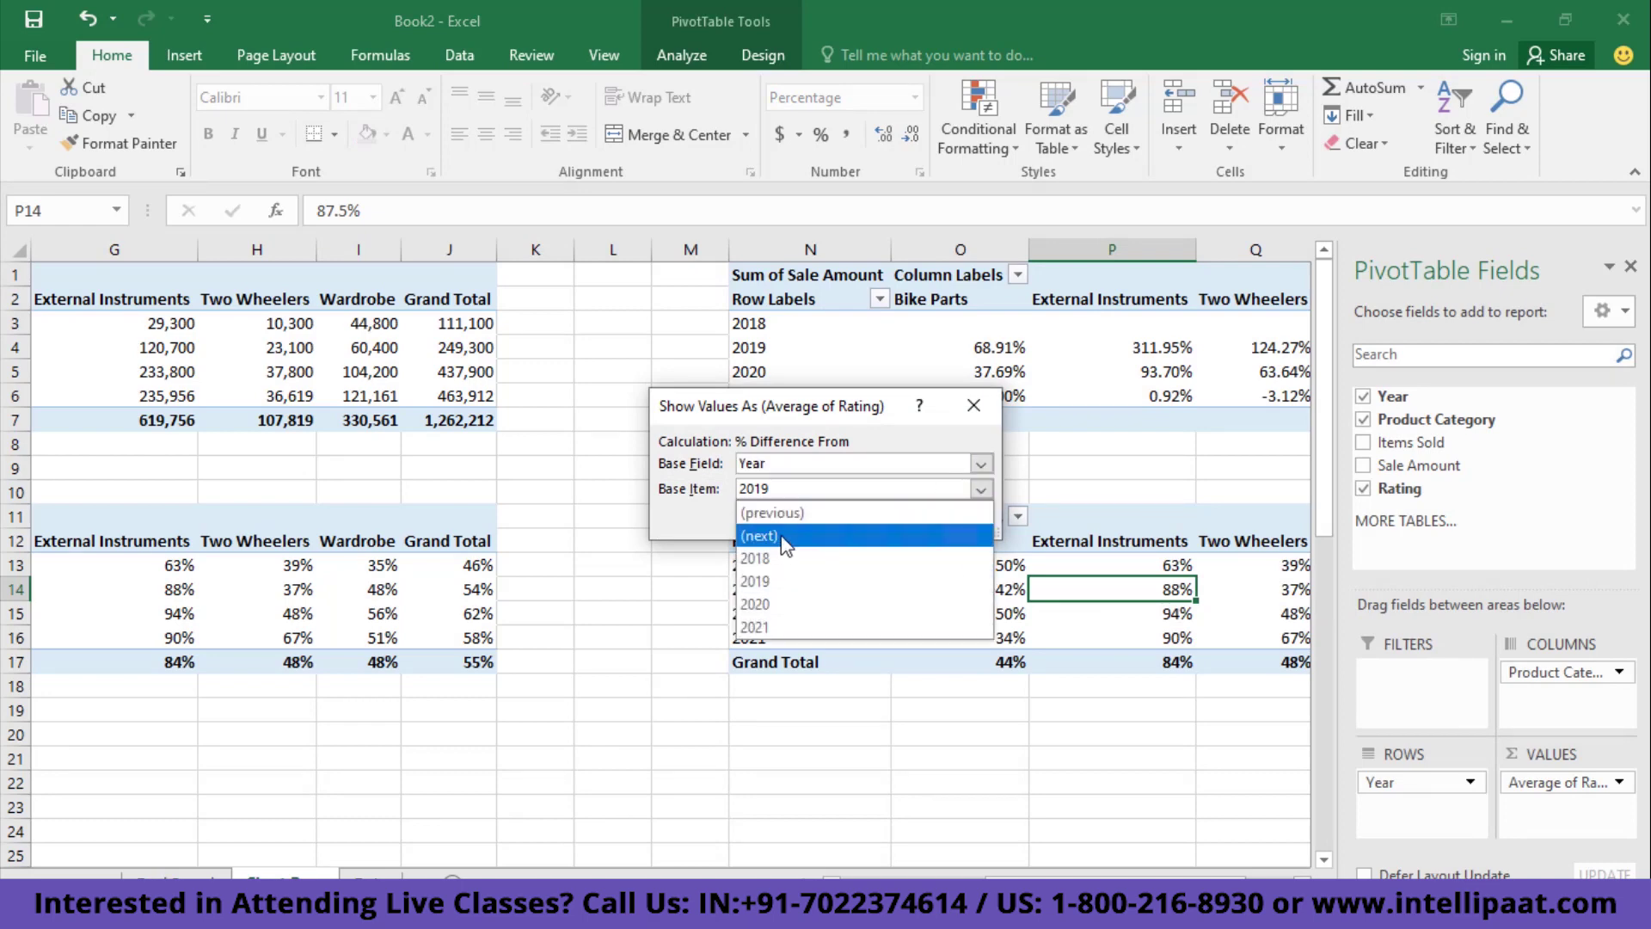
{"action": "left_click", "coordinate": [851, 513]}
{"action": "left_click", "coordinate": [848, 517]}
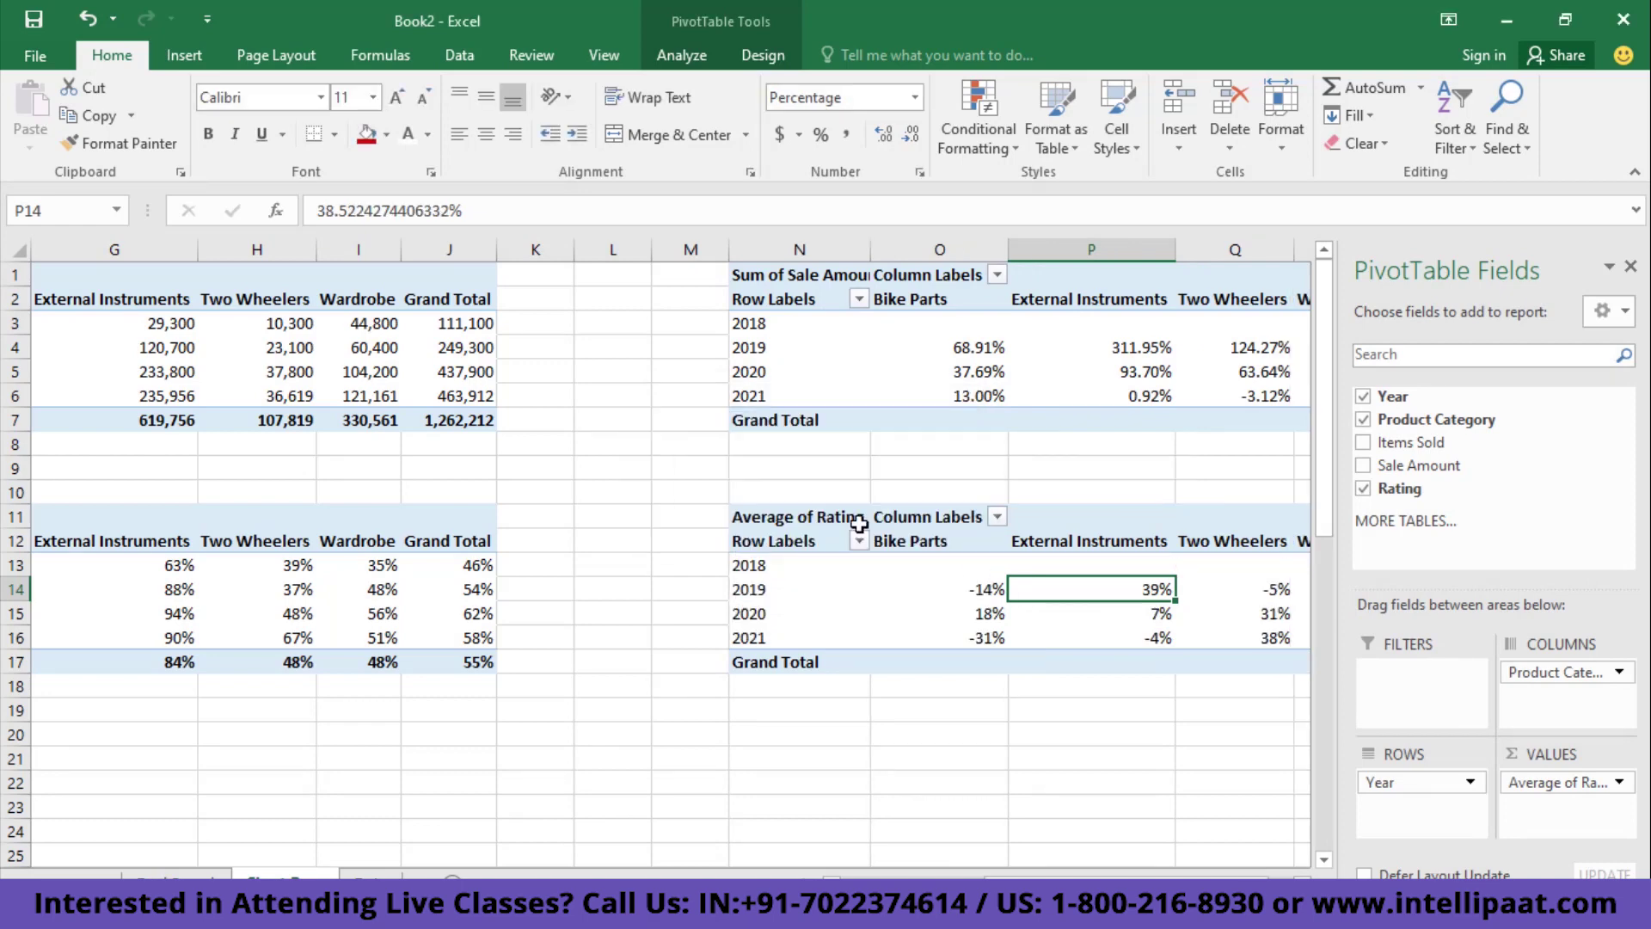
- Format the copied Sum of Sale Amount pivot values as Percentage with no decimal places
{"action": "left_click", "coordinate": [959, 365]}
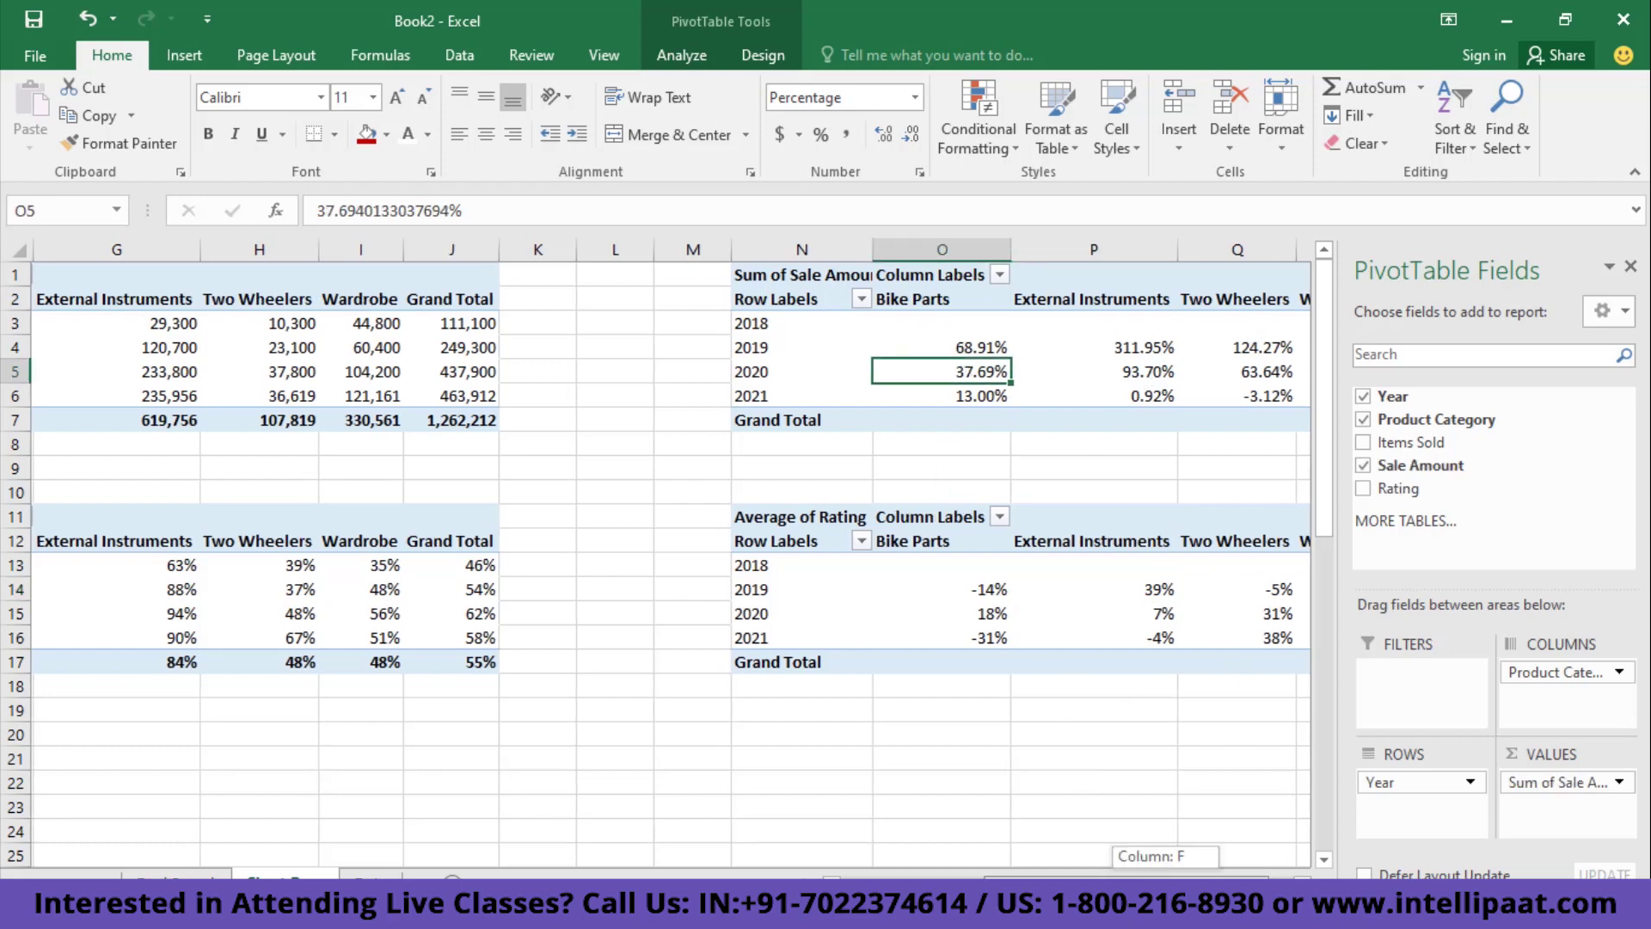
{"action": "scroll", "coordinate": [671, 553], "scroll_direction": "right", "scroll_amount": 1}
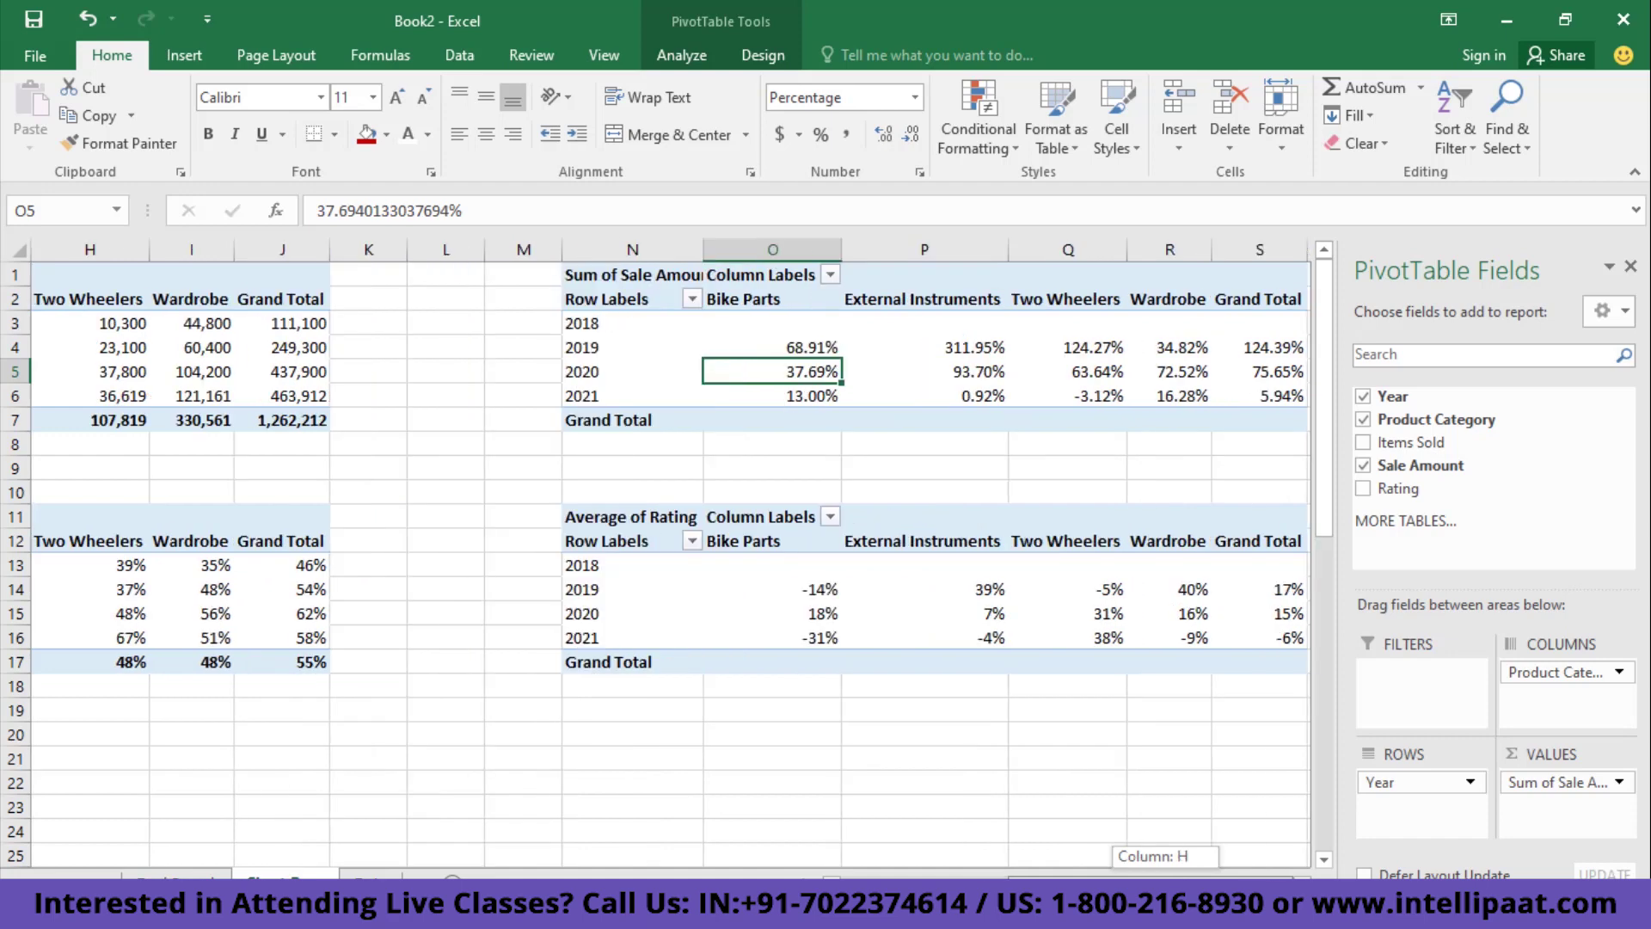
{"action": "left_click", "coordinate": [974, 349]}
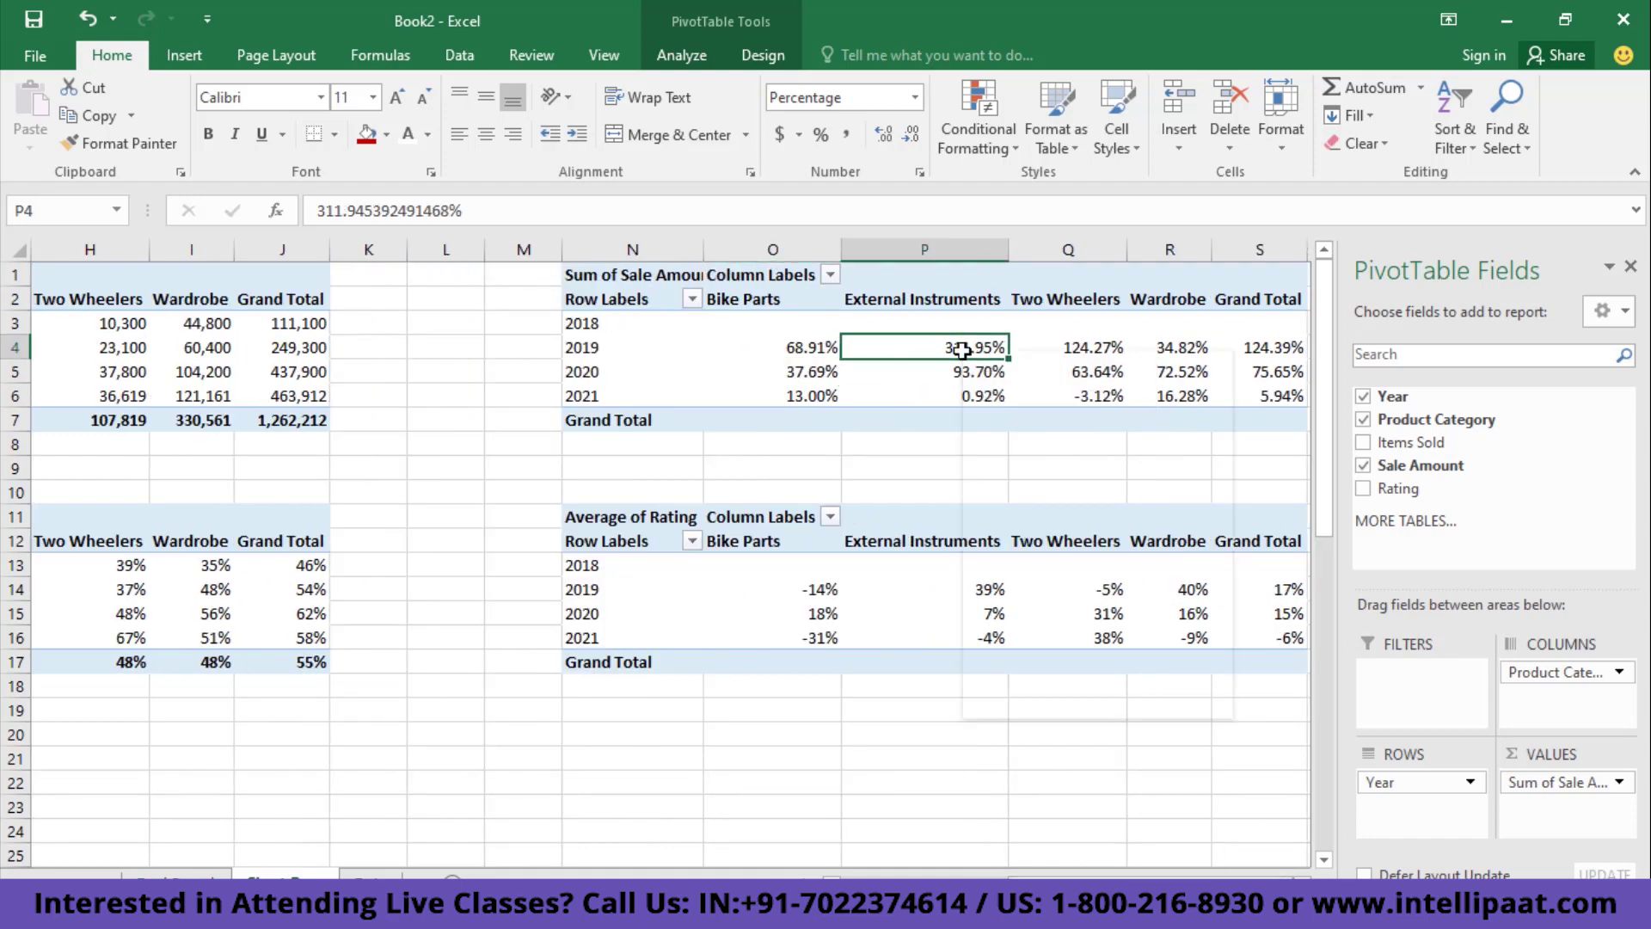
{"action": "right_click", "coordinate": [961, 350]}
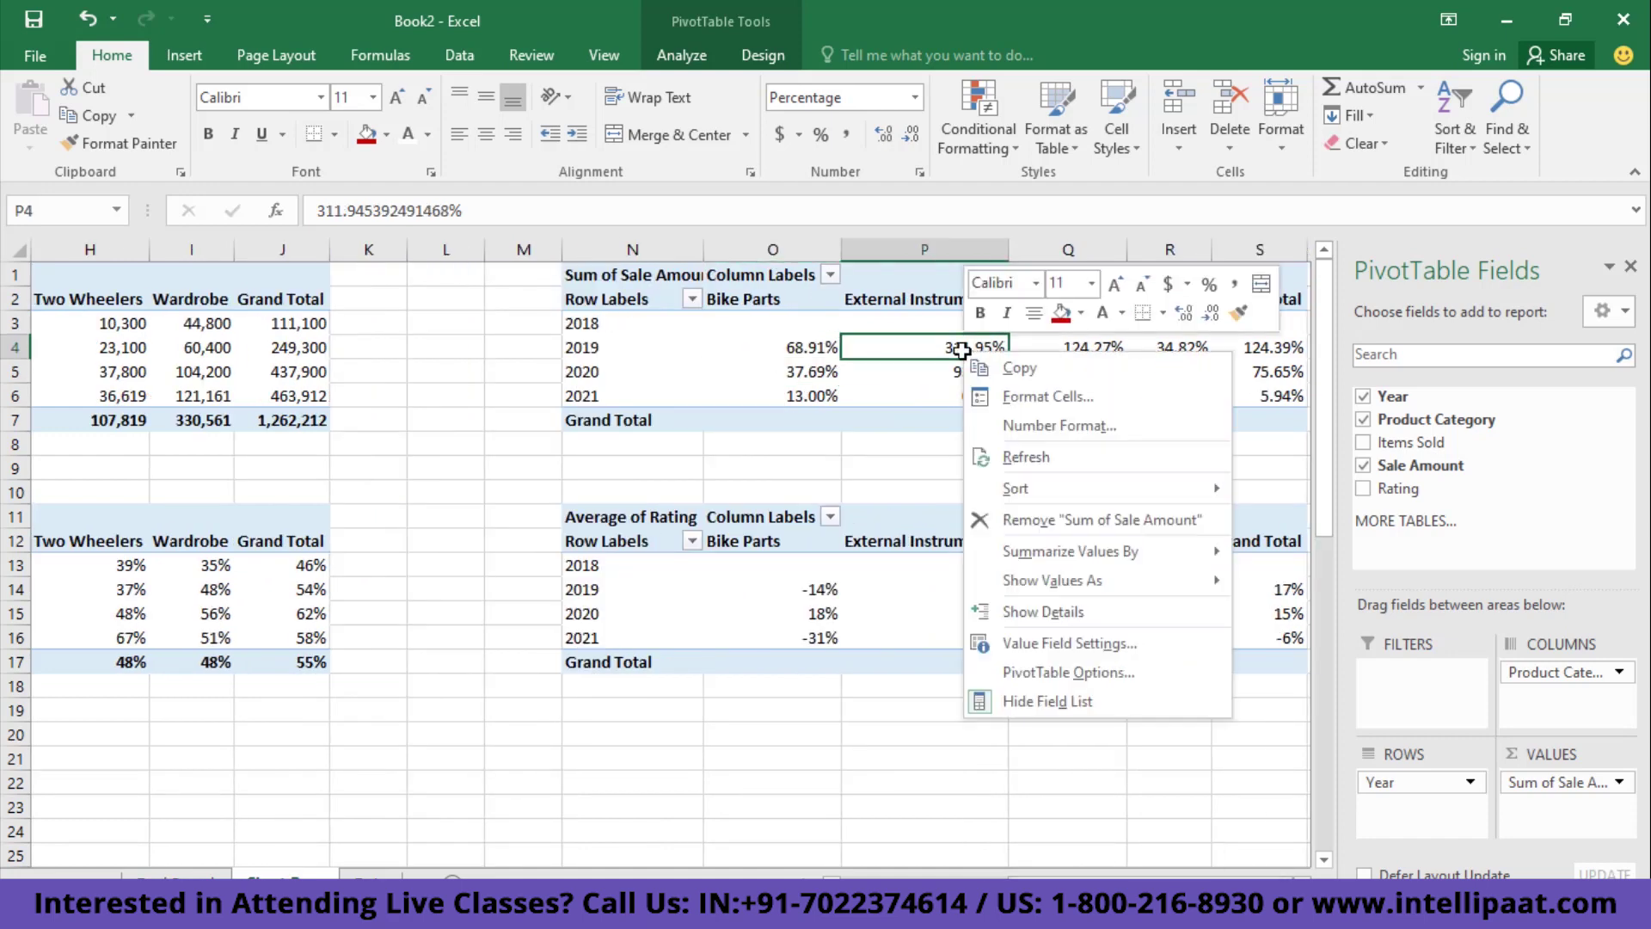
{"action": "left_click", "coordinate": [1114, 645]}
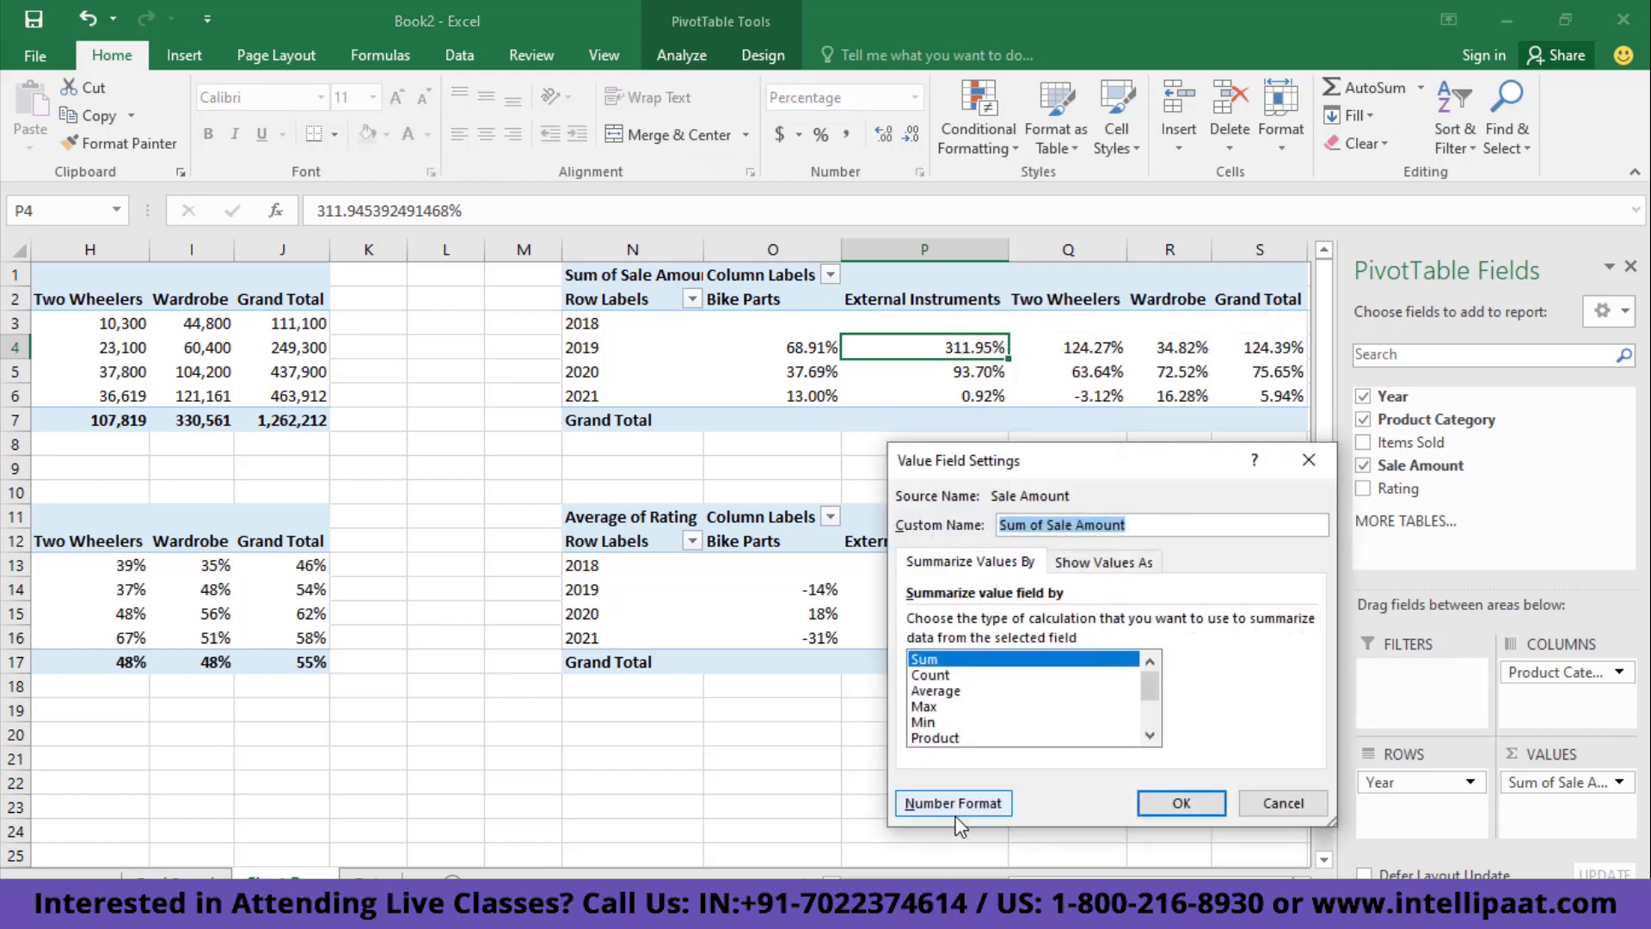
{"action": "left_click", "coordinate": [955, 808]}
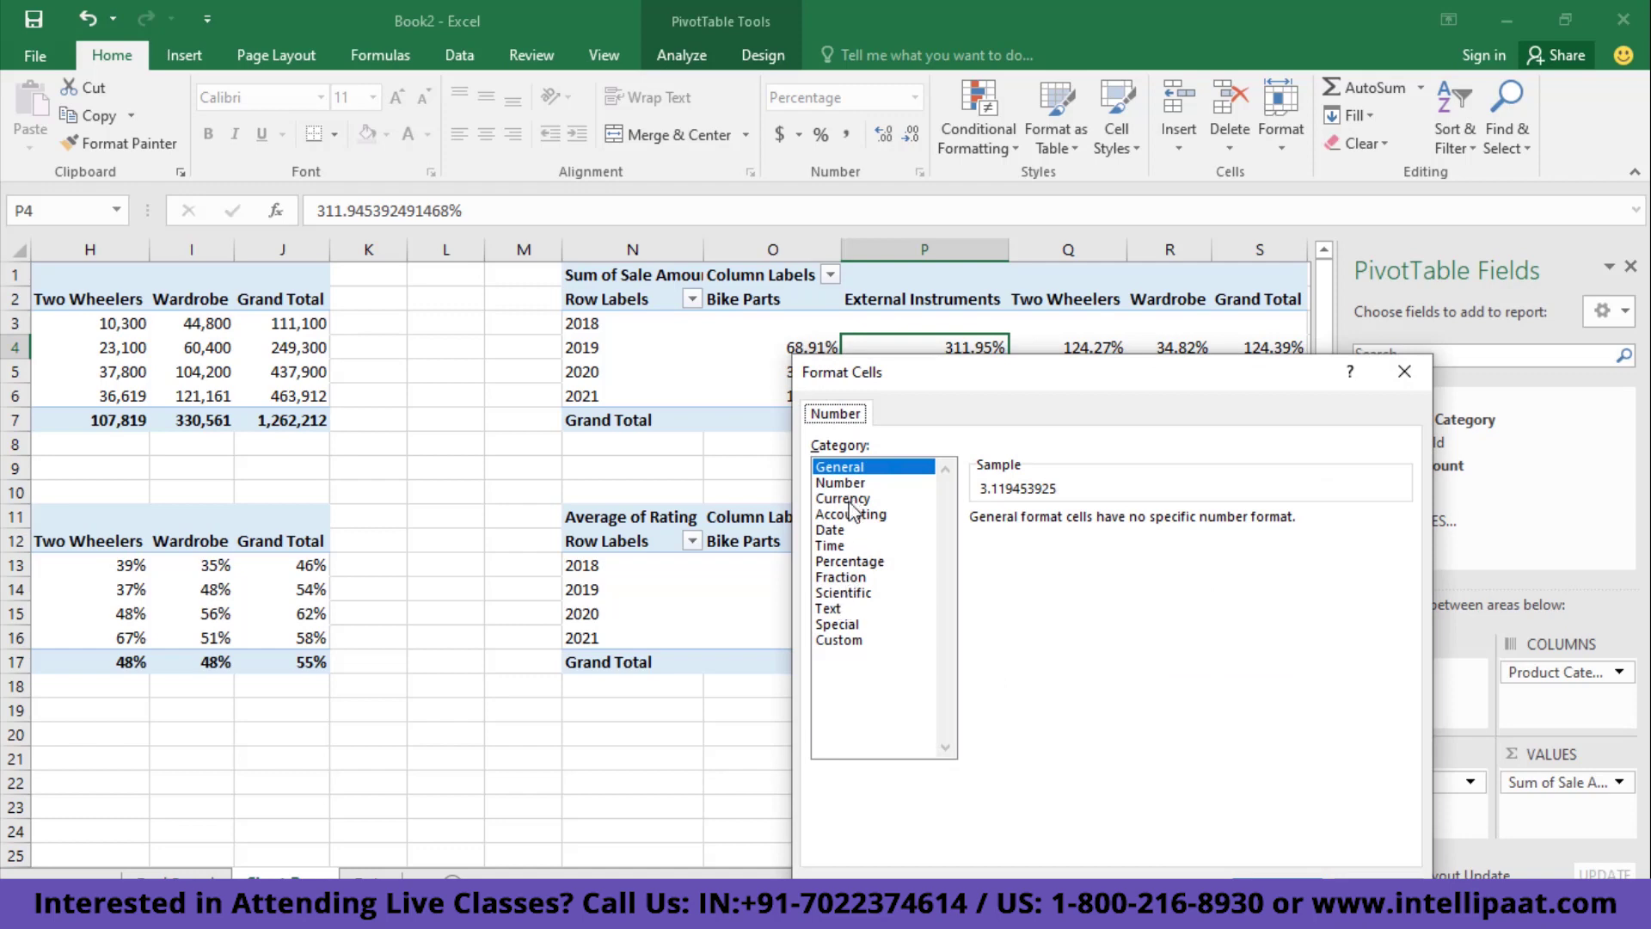
{"action": "left_click", "coordinate": [851, 562]}
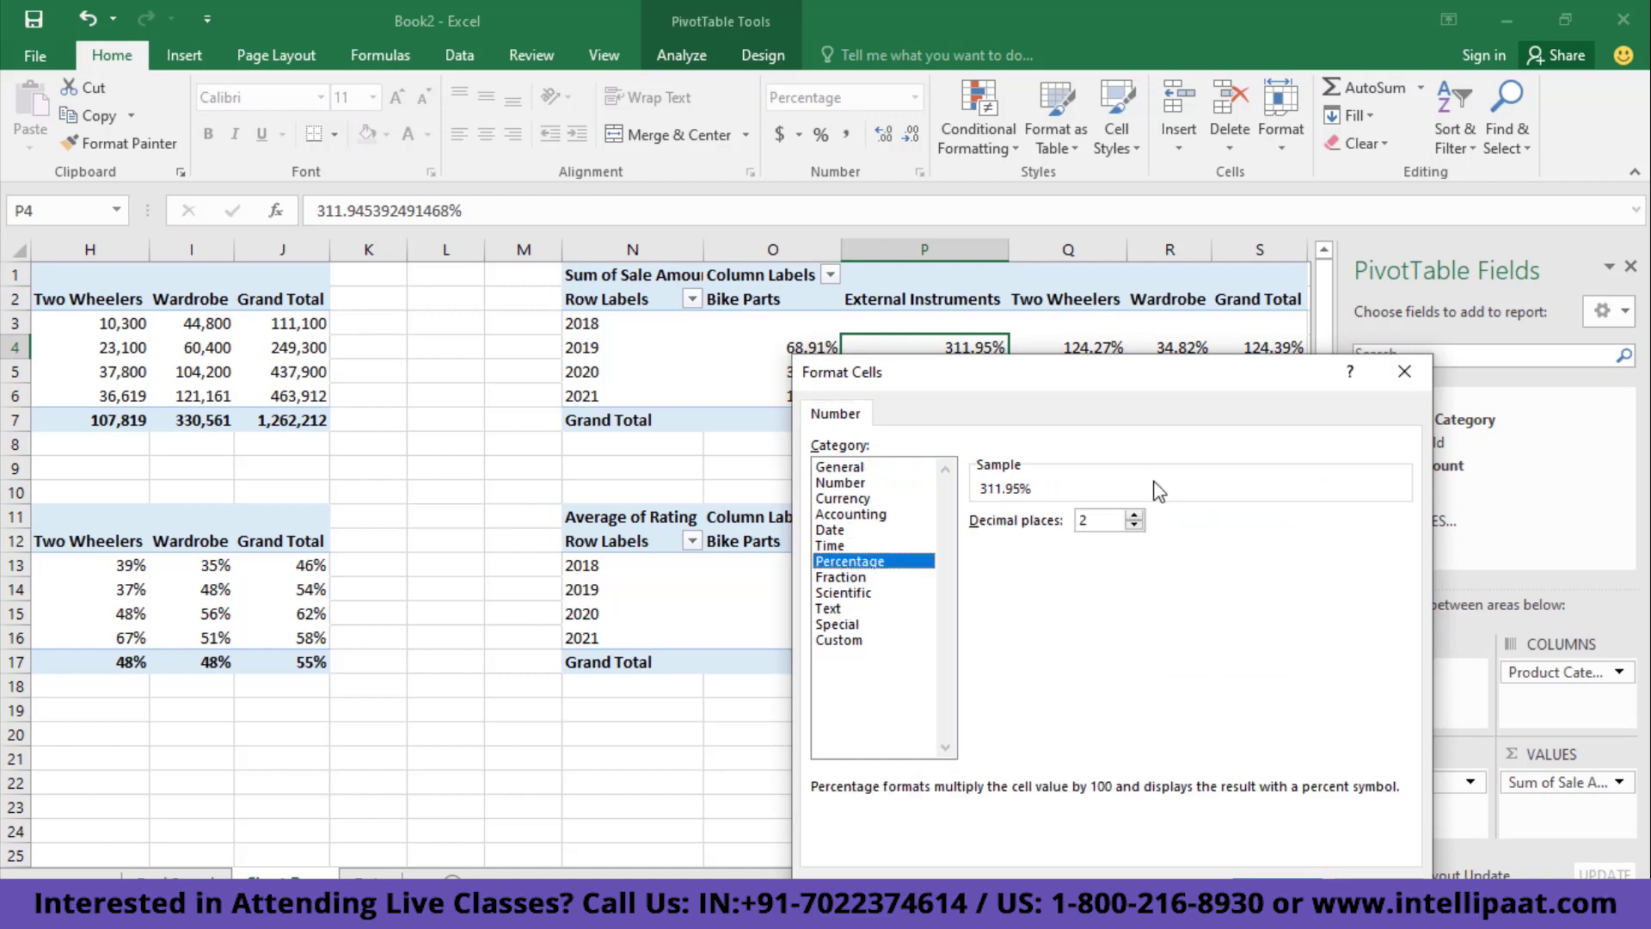
{"action": "key", "text": "BackSpace"}
{"action": "left_click", "coordinate": [1278, 890]}
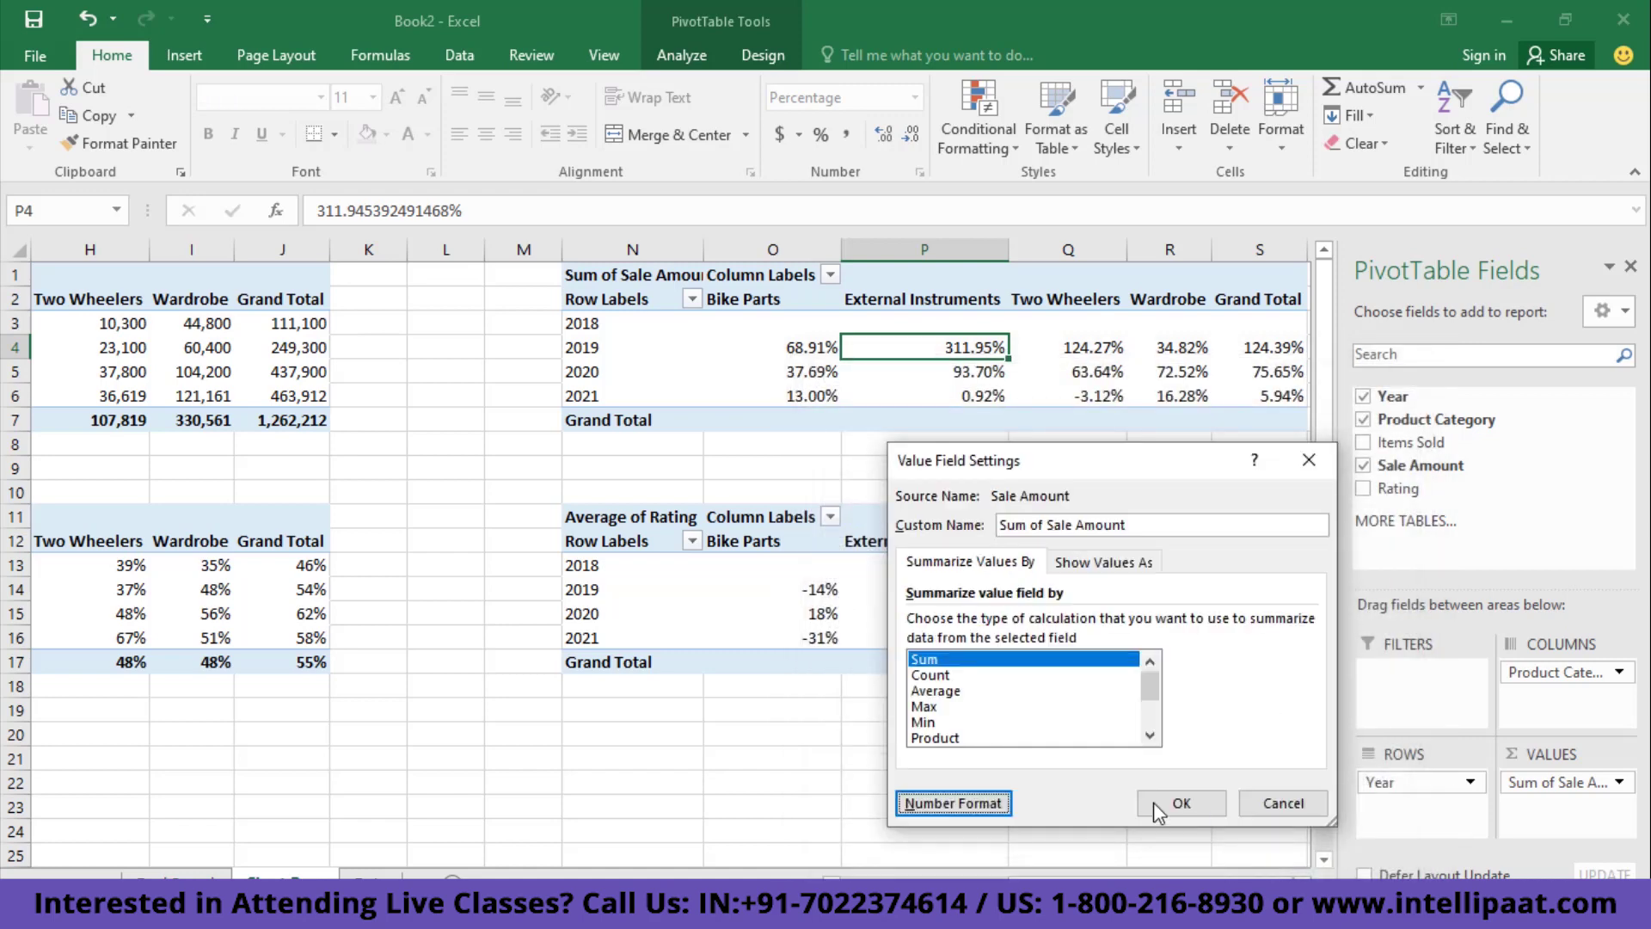
{"action": "left_click", "coordinate": [1180, 812]}
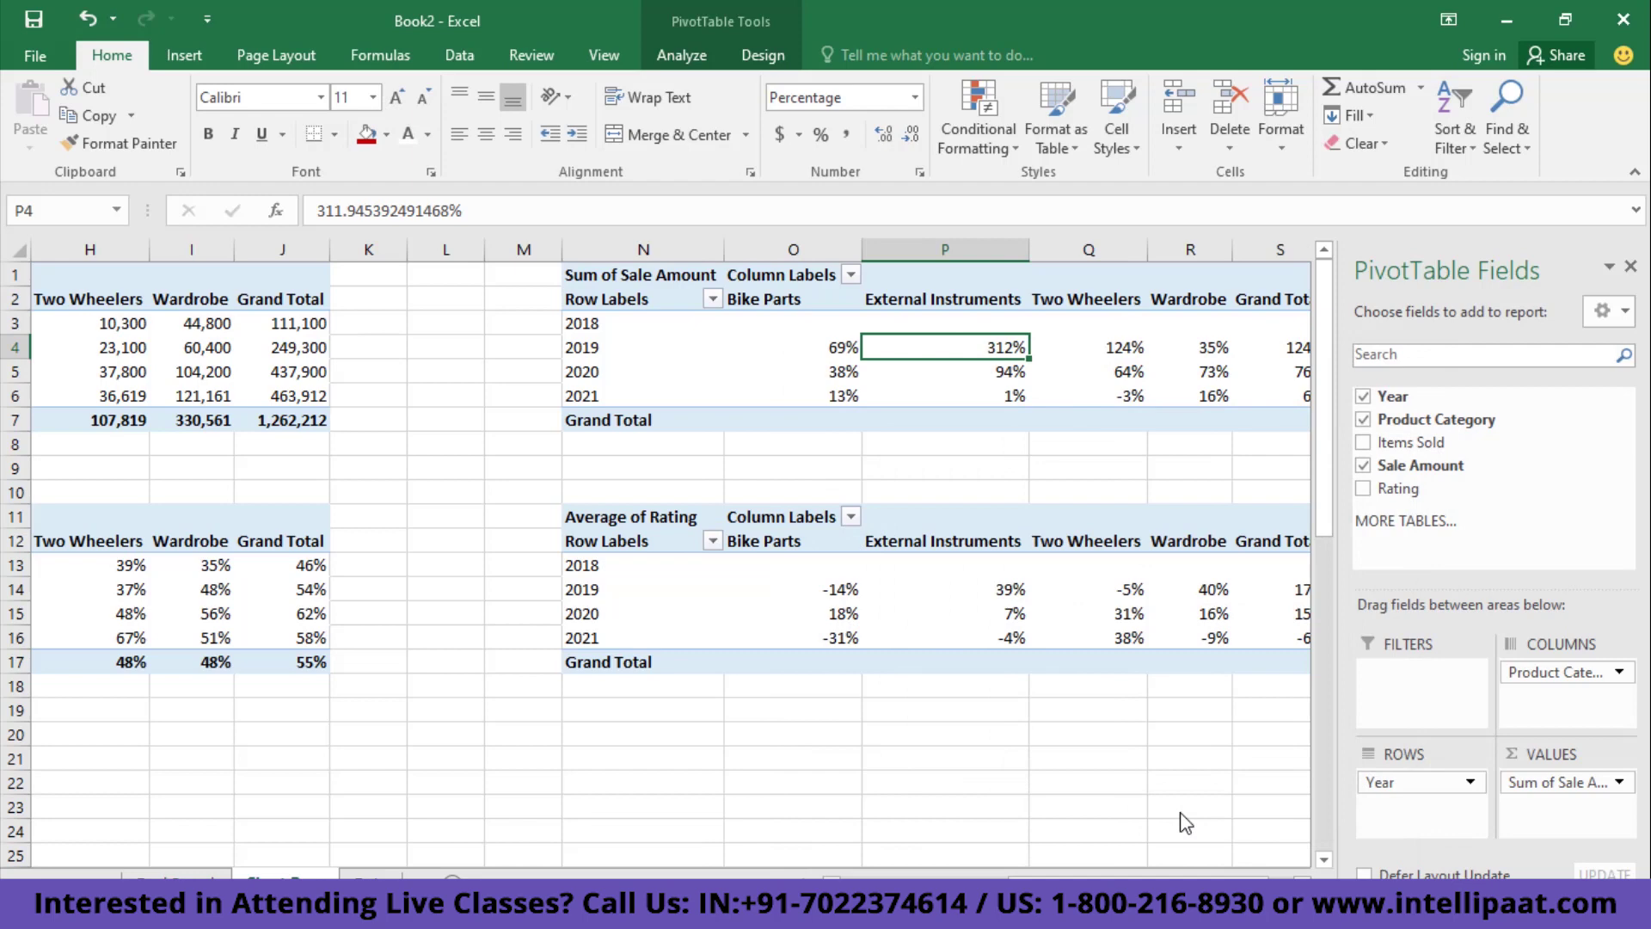
- Examine the year-over-year percentage changes across both copied pivot tables, from Bike Parts through Grand Total
{"action": "left_click", "coordinate": [953, 440]}
{"action": "key", "text": "Down"}
{"action": "key", "text": "Down"}
{"action": "key", "text": "Down"}
{"action": "key", "text": "Down"}
{"action": "key", "text": "Down"}
{"action": "key", "text": "Down"}
{"action": "key", "text": "Down"}
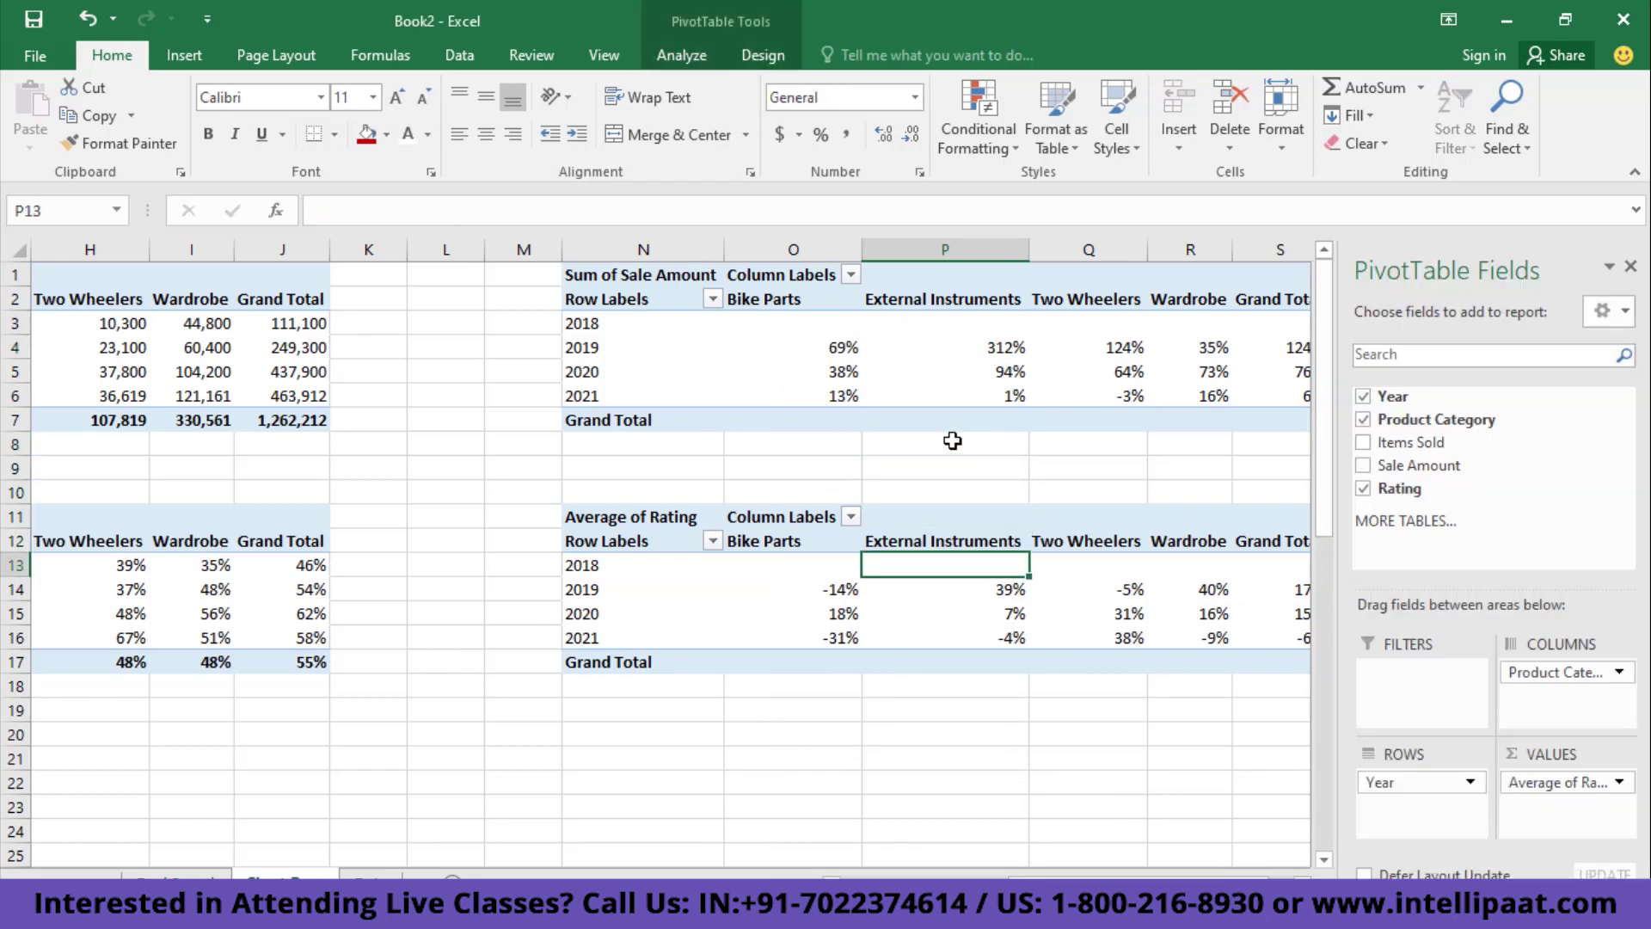
{"action": "key", "text": "Right"}
{"action": "key", "text": "Right"}
{"action": "key", "text": "Right"}
{"action": "key", "text": "Right"}
{"action": "key", "text": "Right"}
{"action": "key", "text": "Right"}
{"action": "key", "text": "Left"}
{"action": "key", "text": "Left"}
{"action": "key", "text": "Left"}
{"action": "key", "text": "Left"}
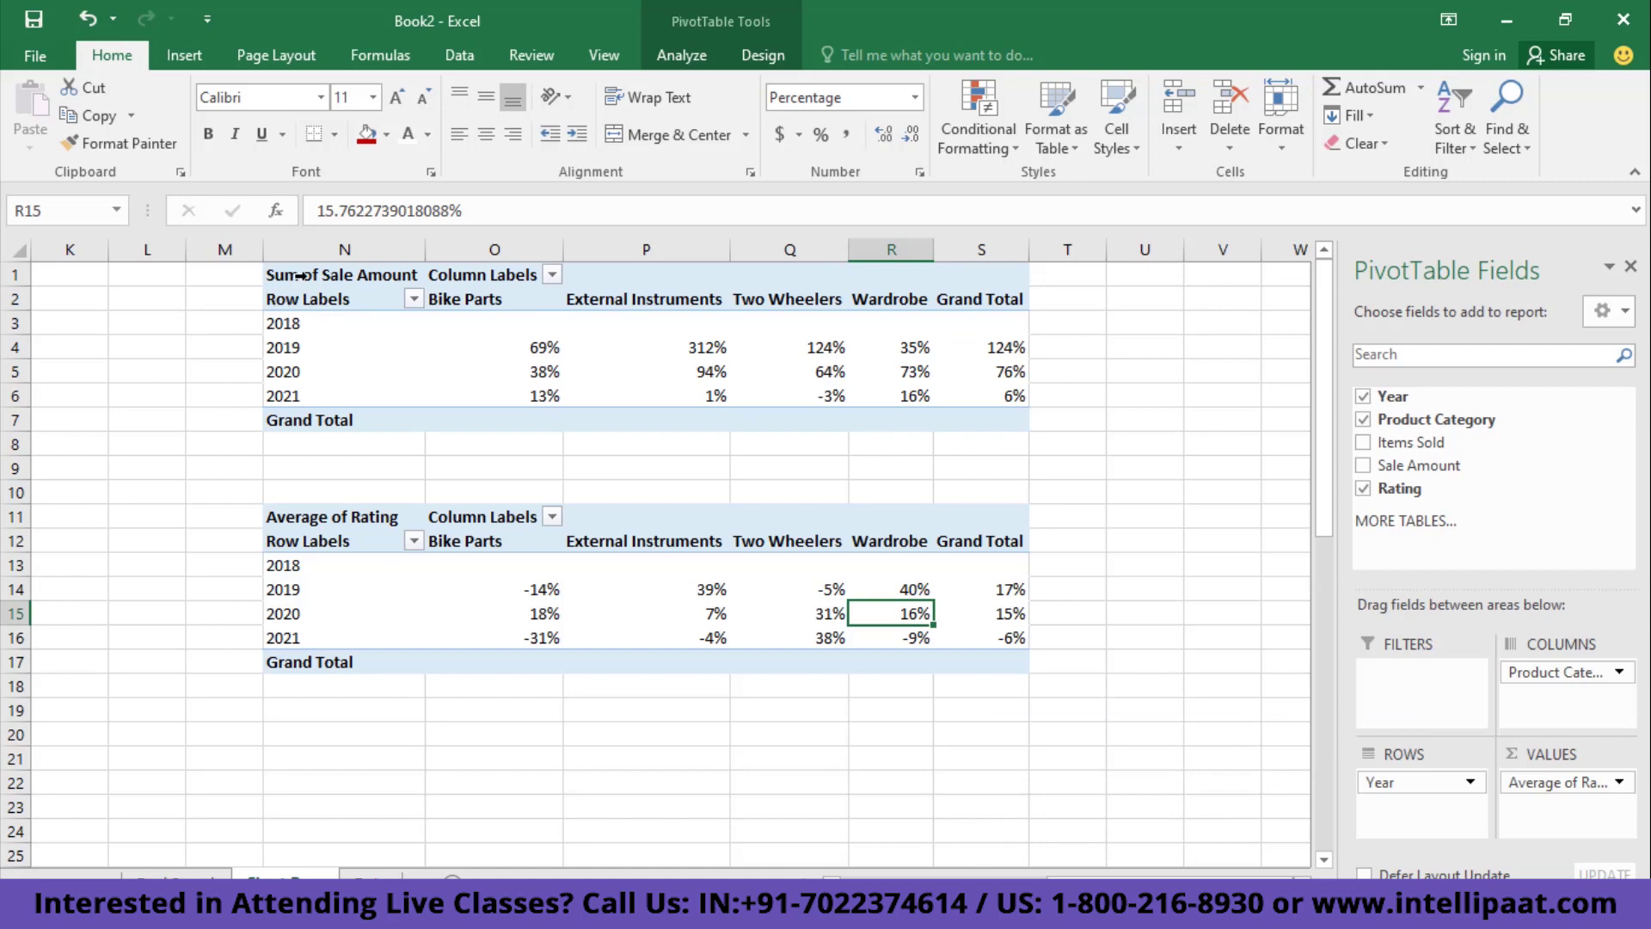
- Insert a Clustered Column PivotChart from the Sum of Sale Amount percentage change pivot table in N1:S7
{"action": "left_click", "coordinate": [355, 277]}
{"action": "left_click_drag", "start_coordinate": [356, 277], "coordinate": [1008, 427]}
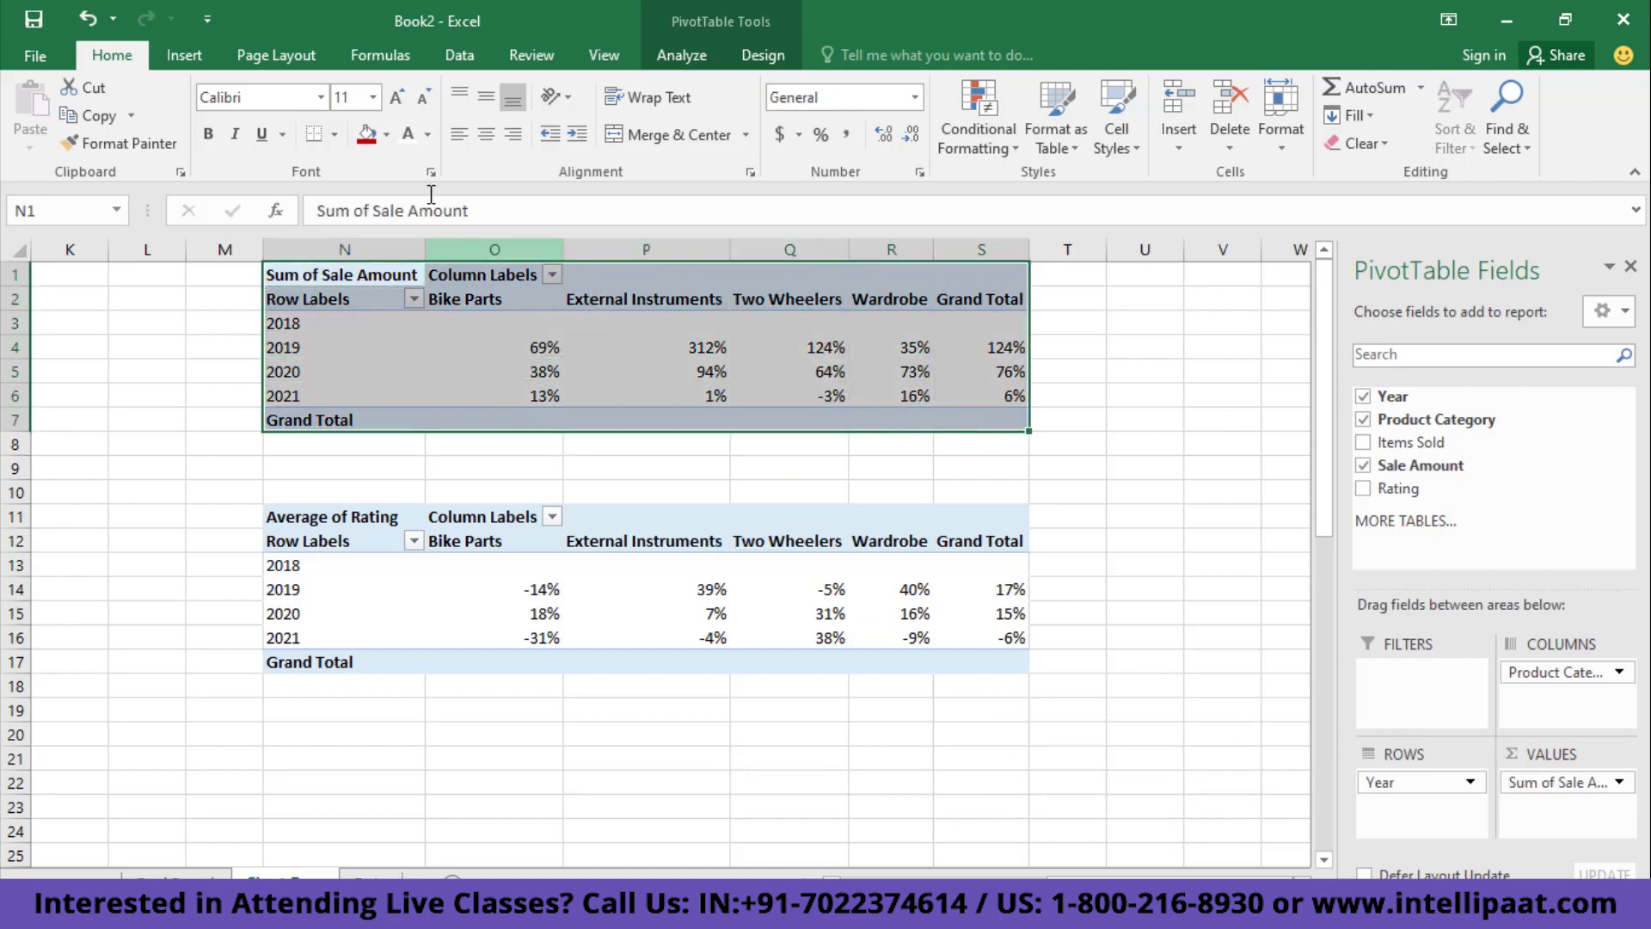
{"action": "left_click", "coordinate": [184, 55]}
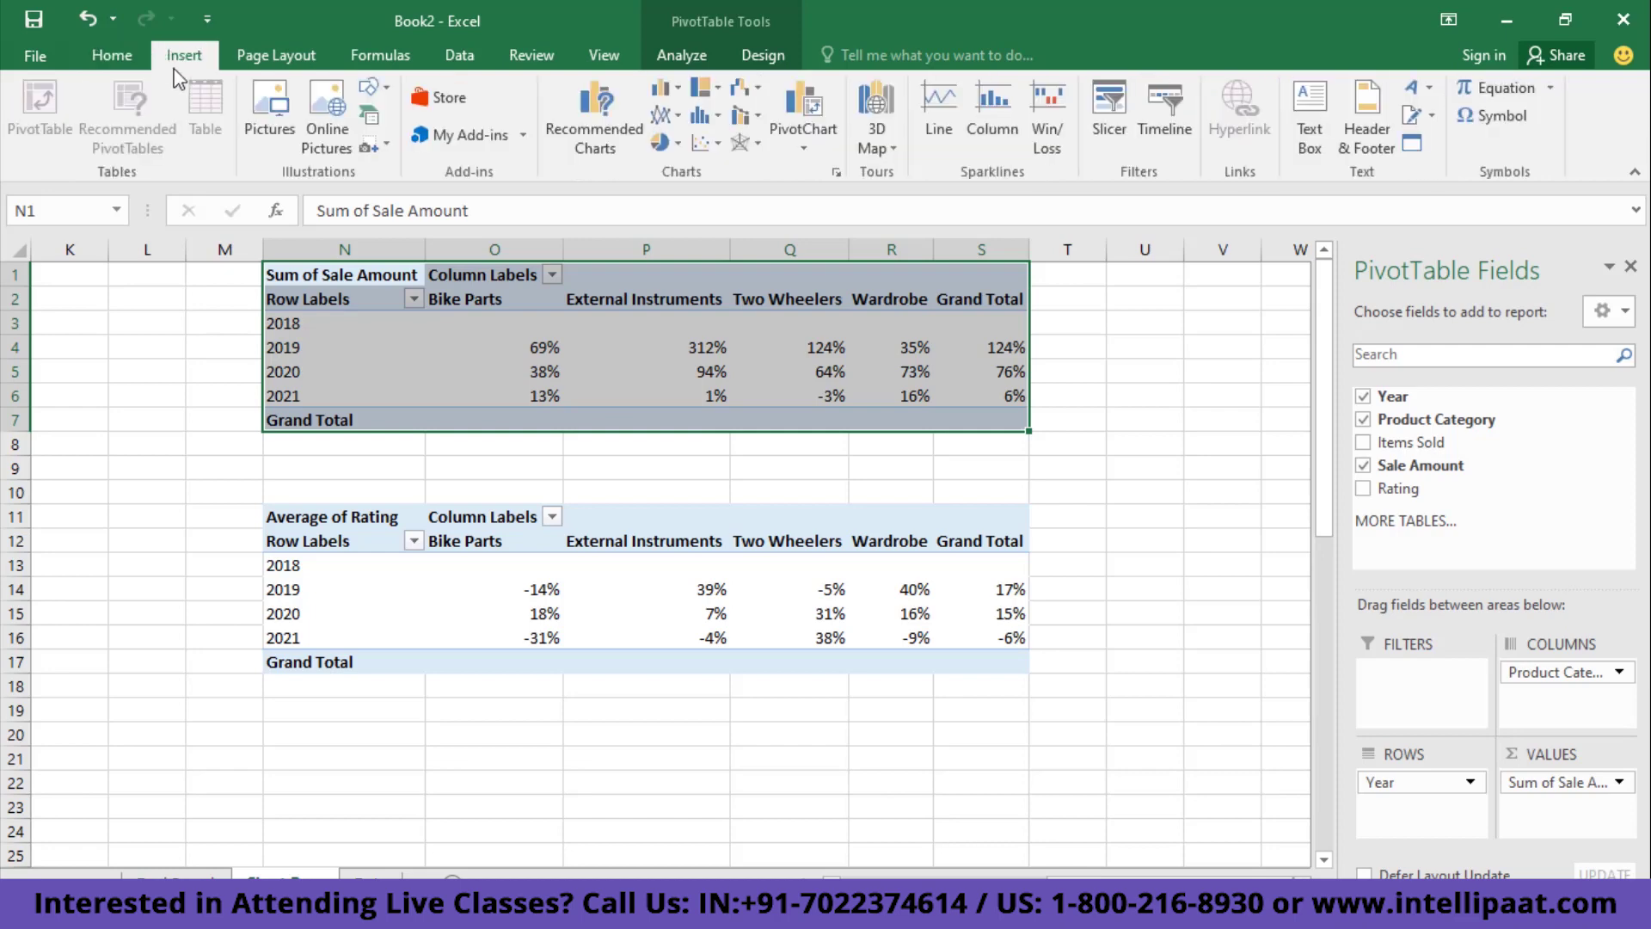
{"action": "left_click", "coordinate": [806, 148]}
{"action": "left_click", "coordinate": [814, 164]}
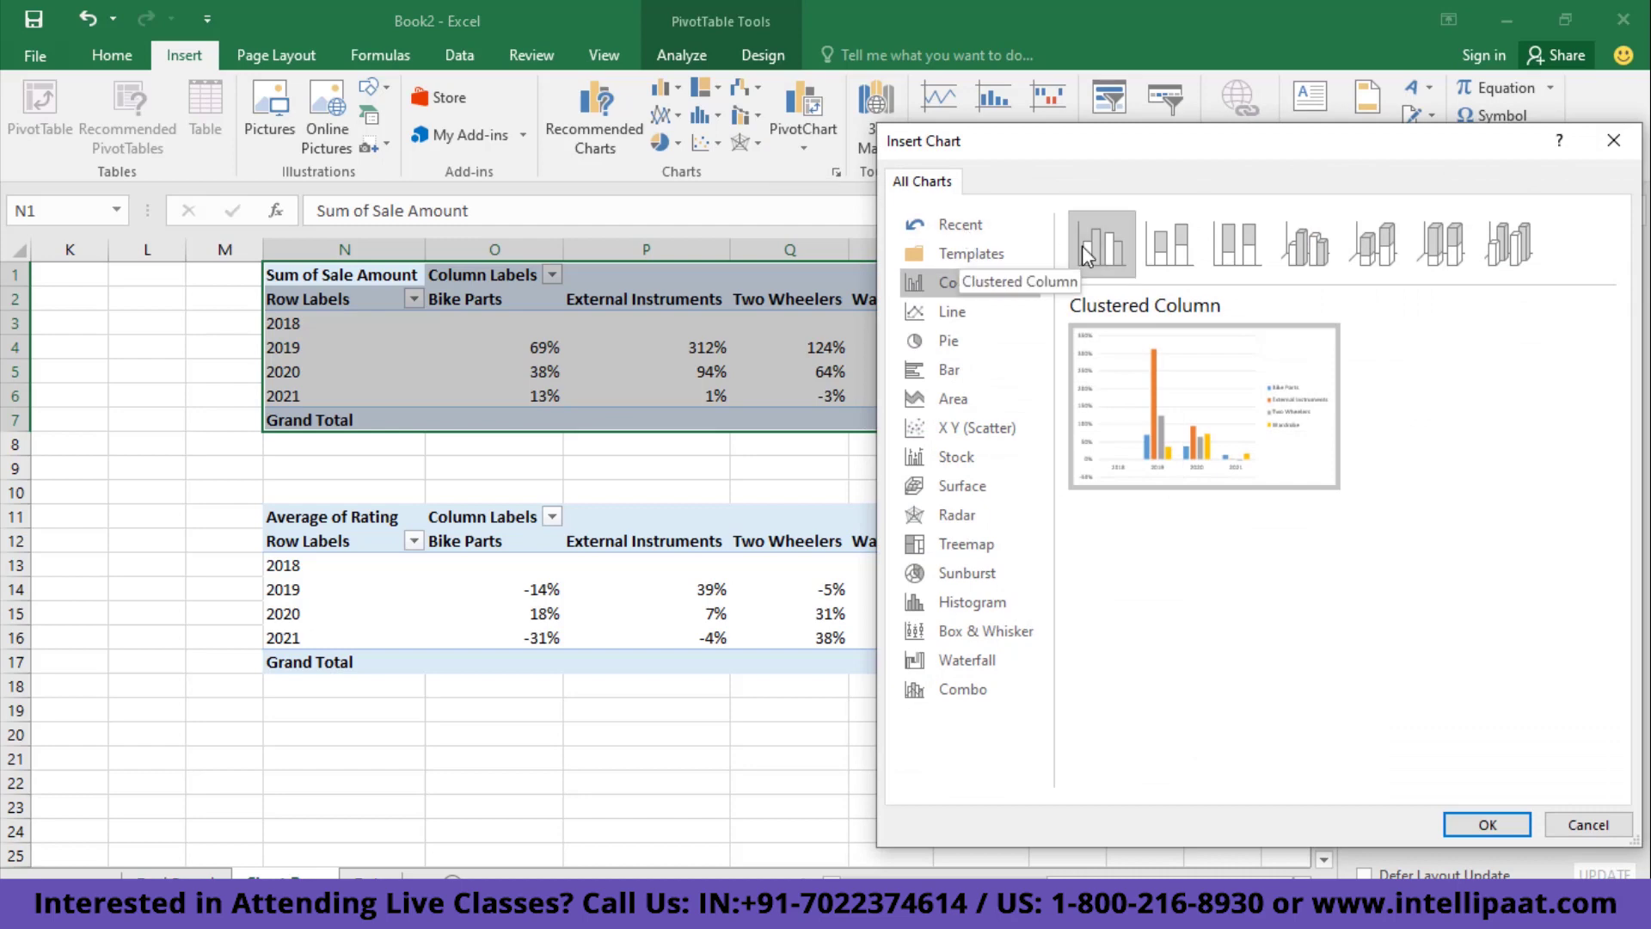
{"action": "left_click", "coordinate": [1471, 824]}
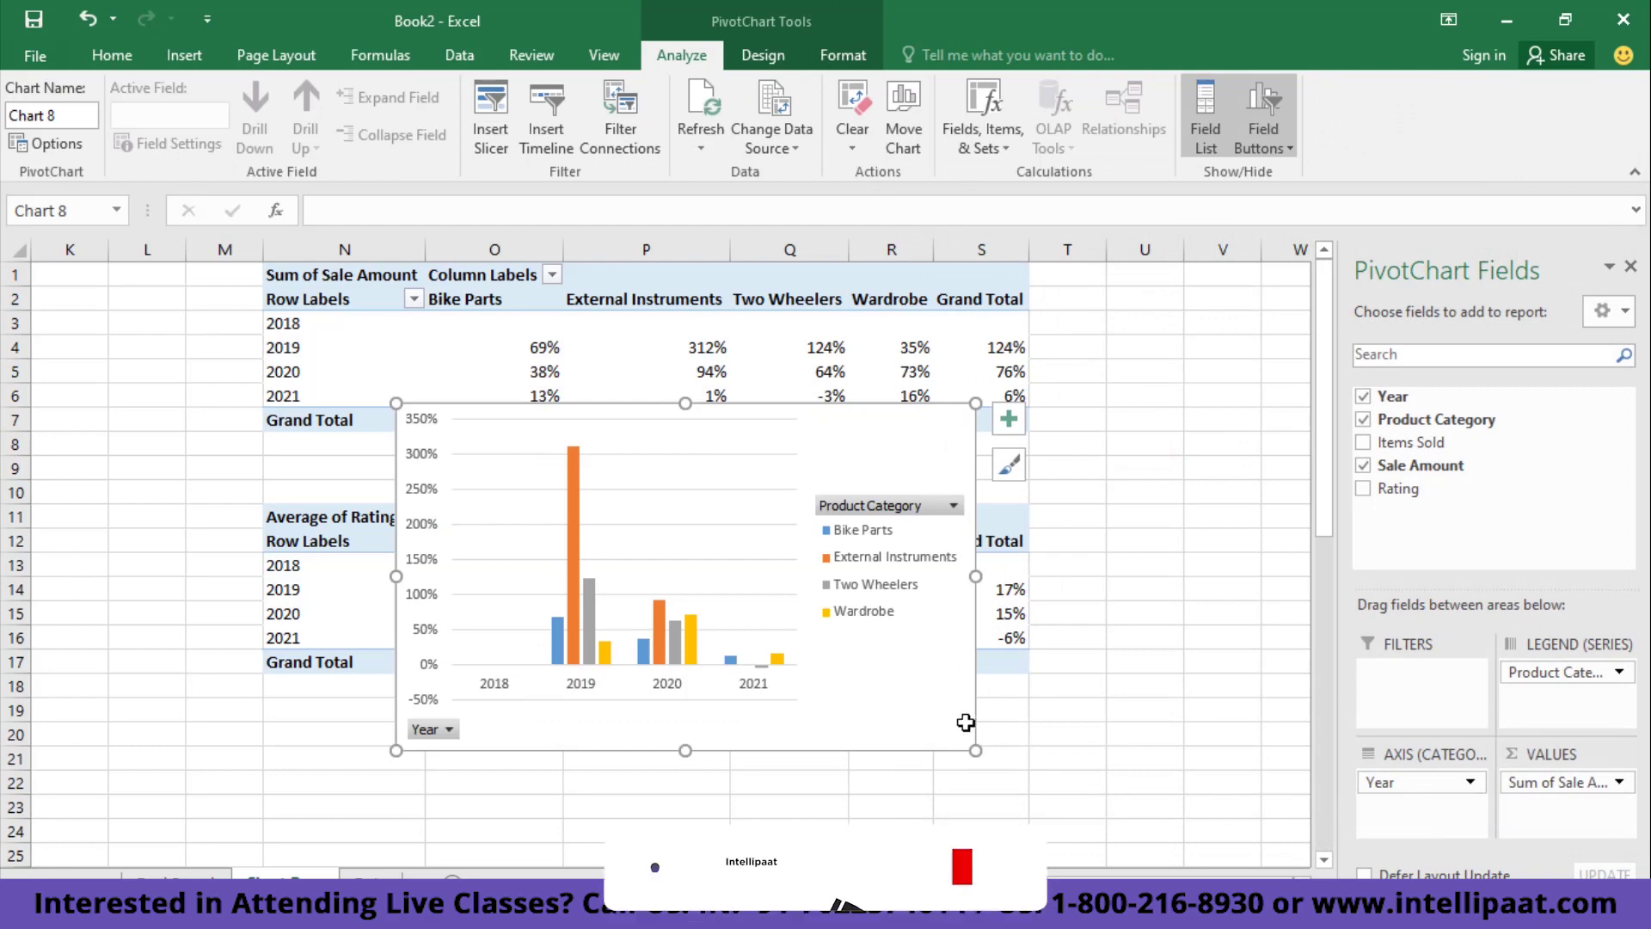
- Hide the new chart's Year axis field button, show data labels, and remove the gridlines and legend
{"action": "right_click", "coordinate": [424, 730]}
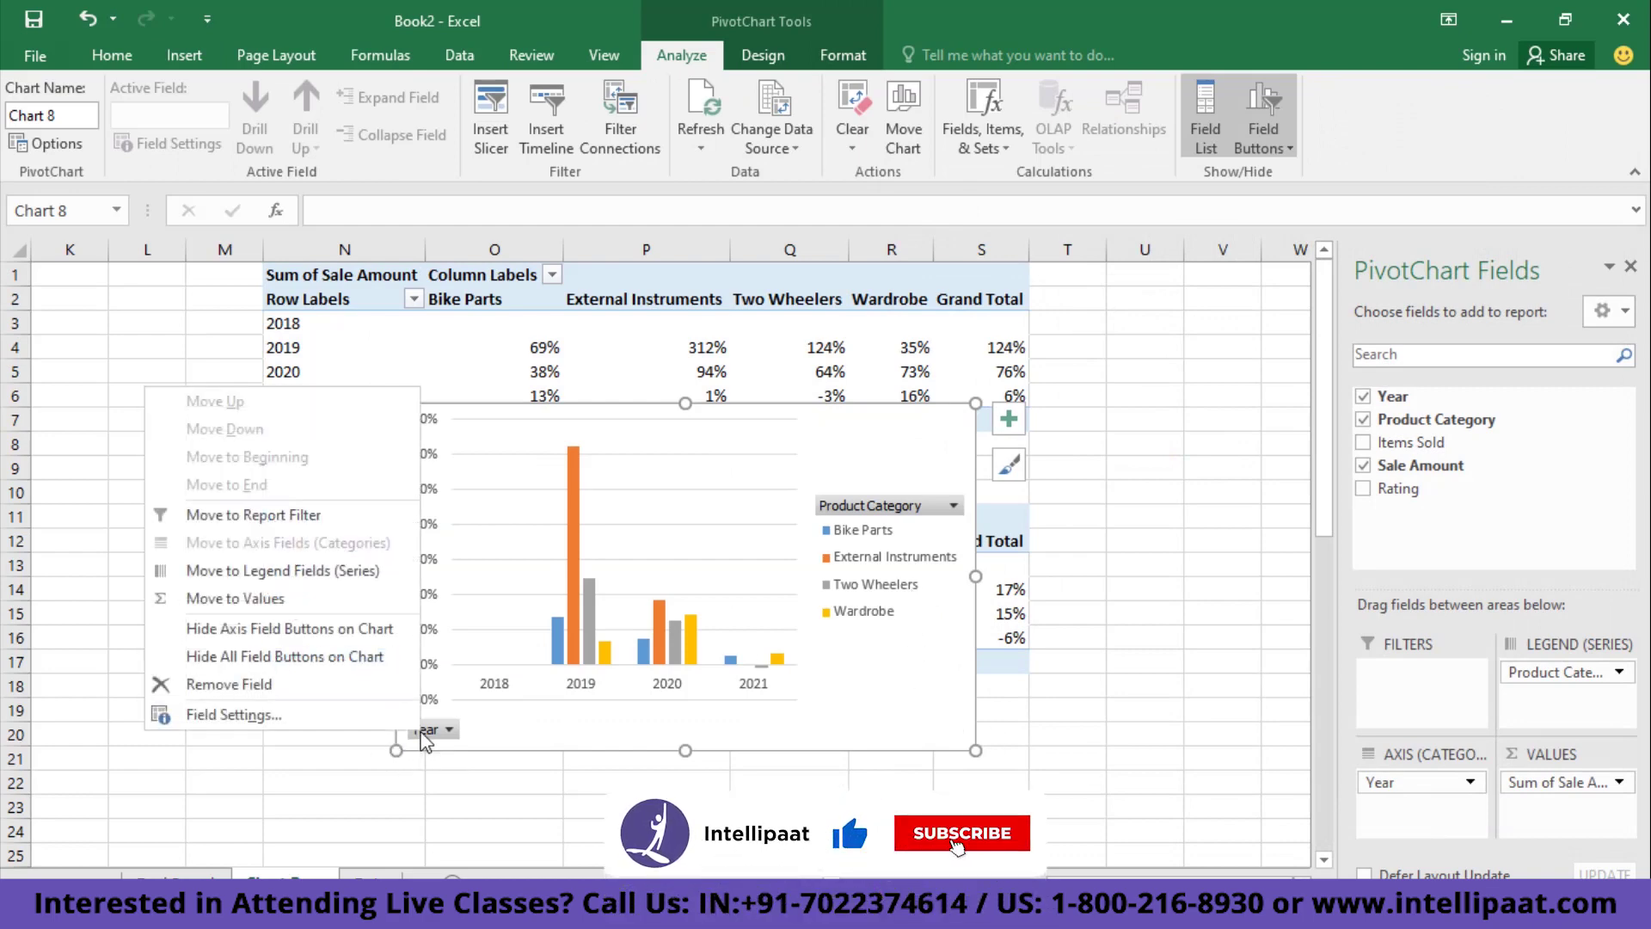
{"action": "left_click", "coordinate": [284, 628]}
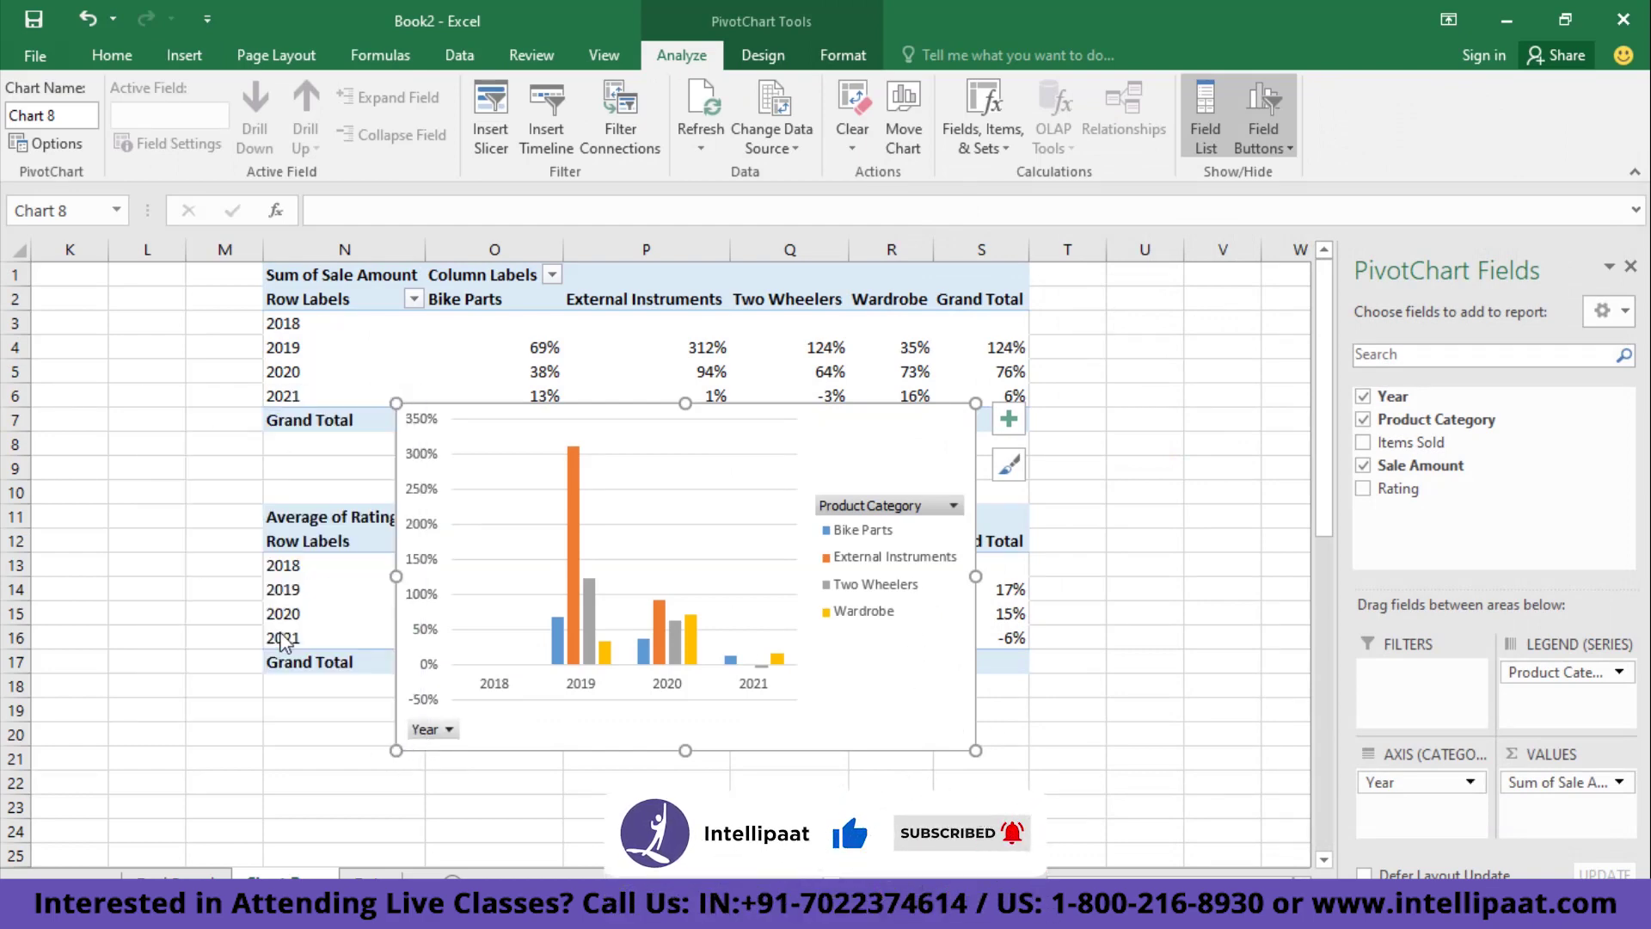
{"action": "left_click", "coordinate": [1009, 419]}
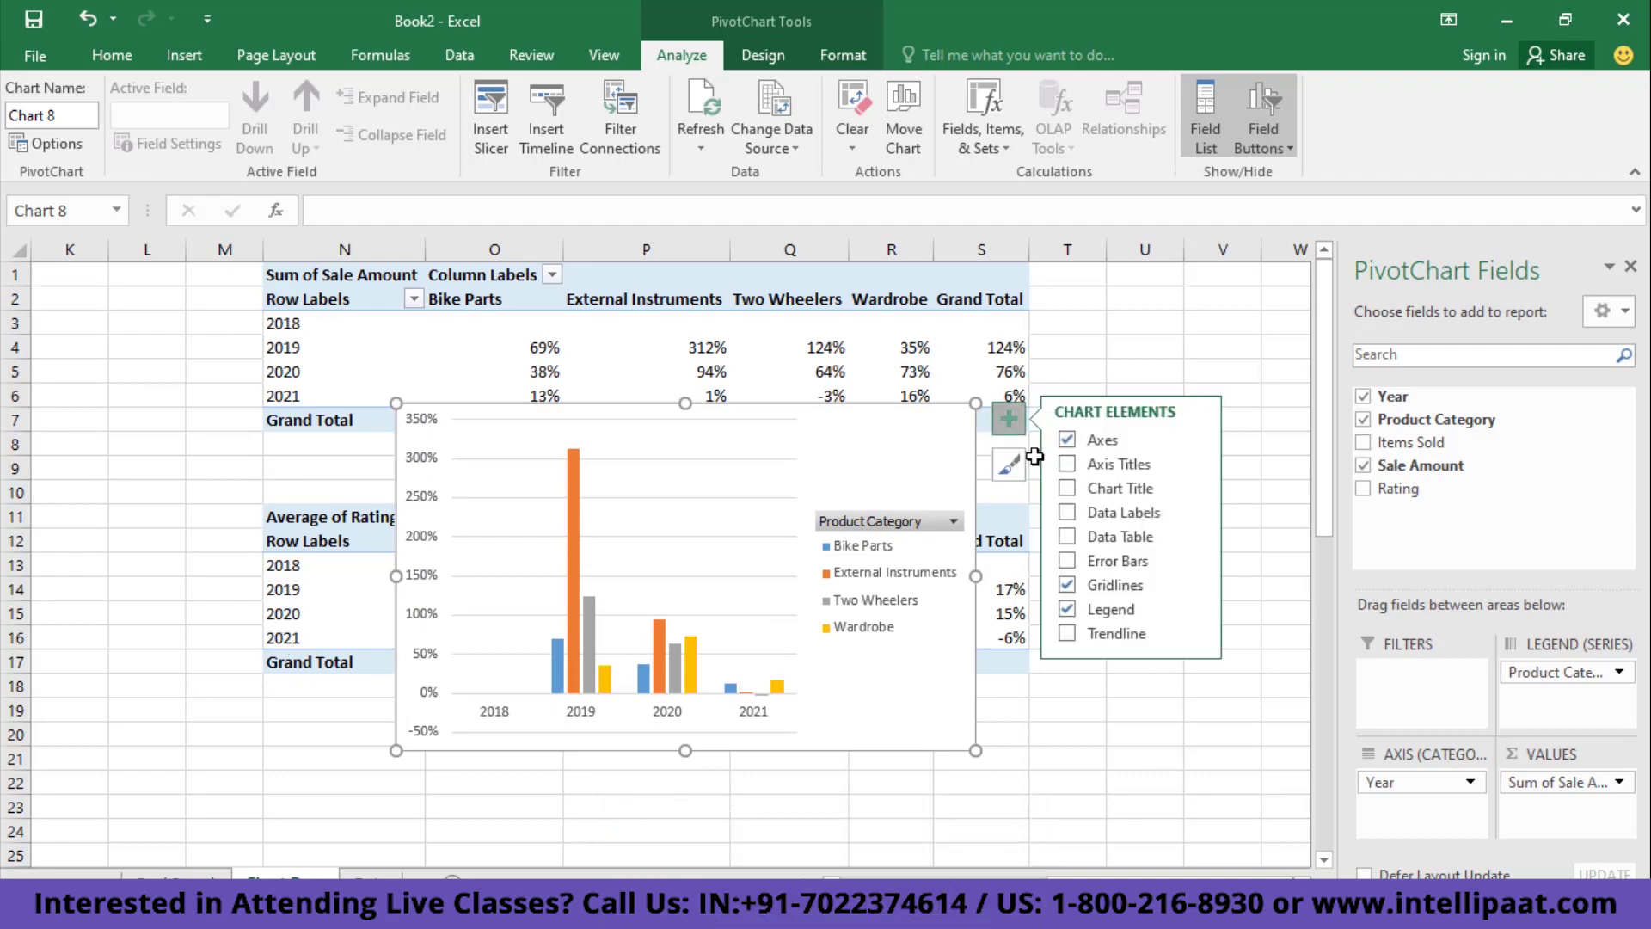
{"action": "left_click", "coordinate": [1072, 514]}
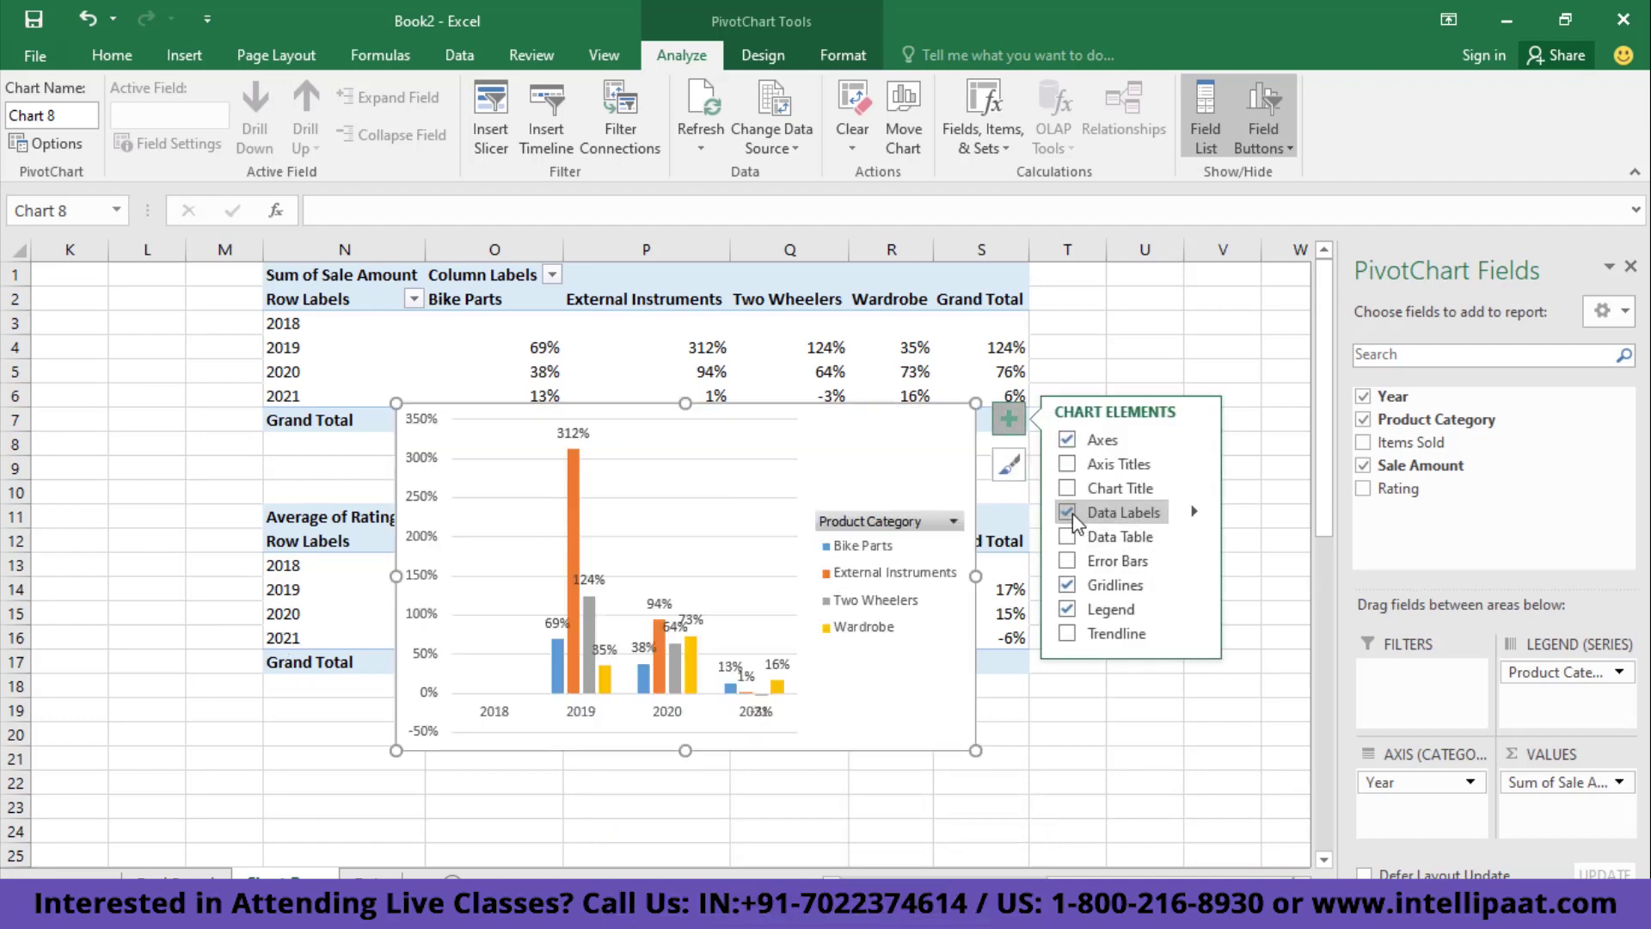
{"action": "left_click", "coordinate": [1069, 585]}
{"action": "left_click", "coordinate": [1069, 611]}
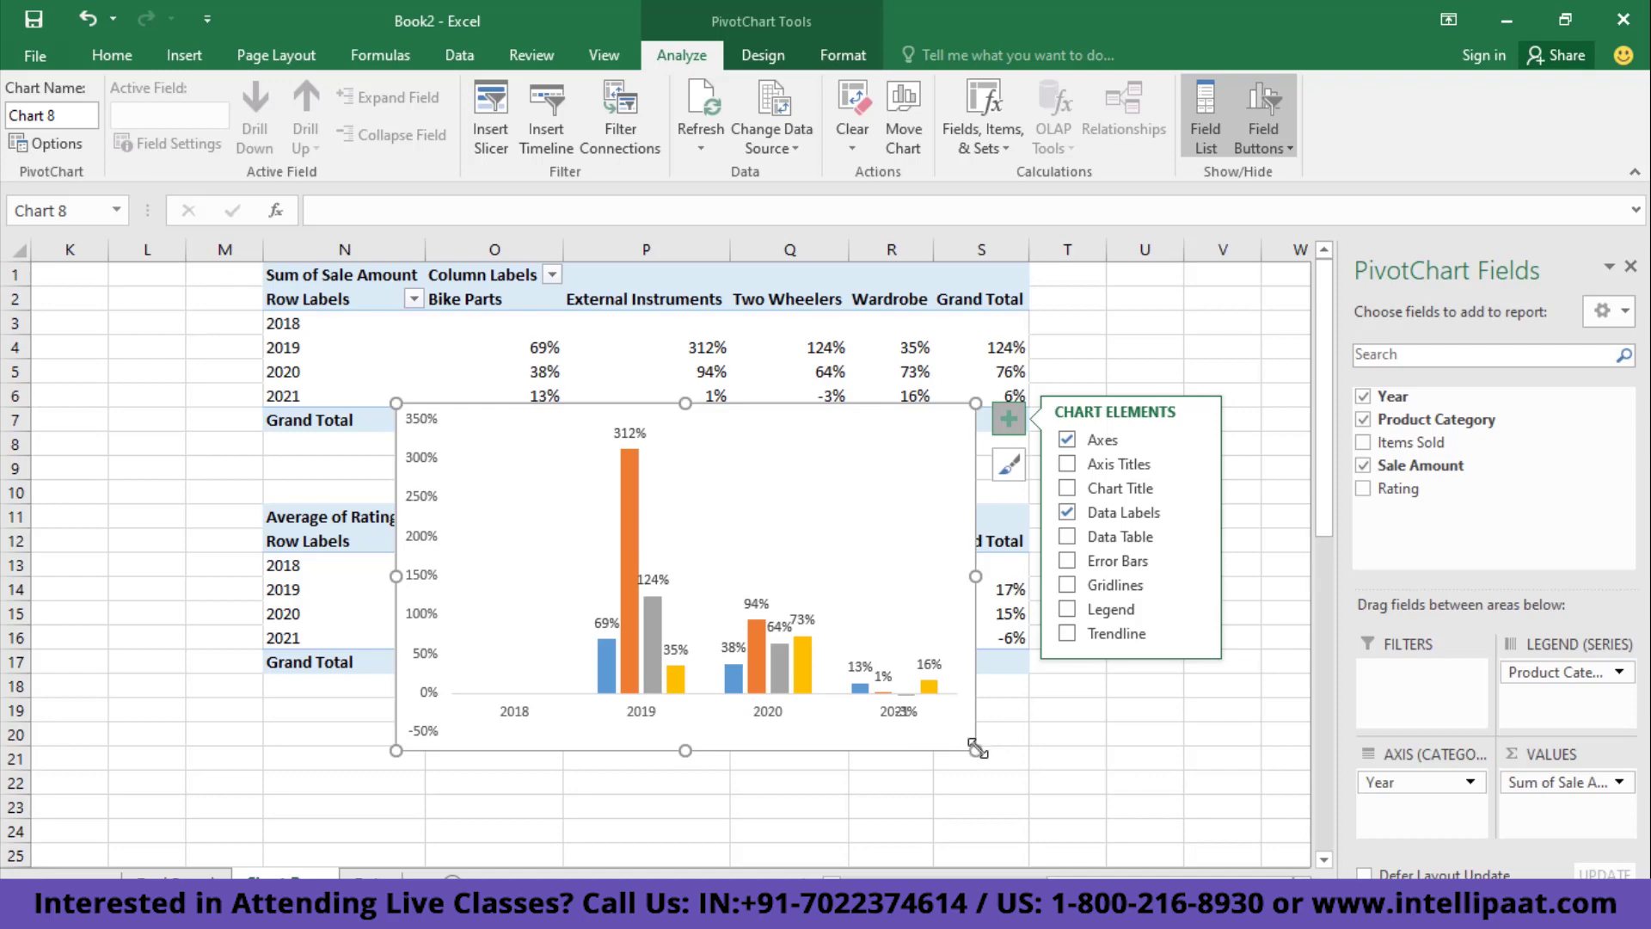
- Enlarge the column chart and give it the title "Sale Change Year On Year"
{"action": "left_click_drag", "start_coordinate": [976, 750], "coordinate": [1094, 800]}
{"action": "left_click", "coordinate": [1124, 429]}
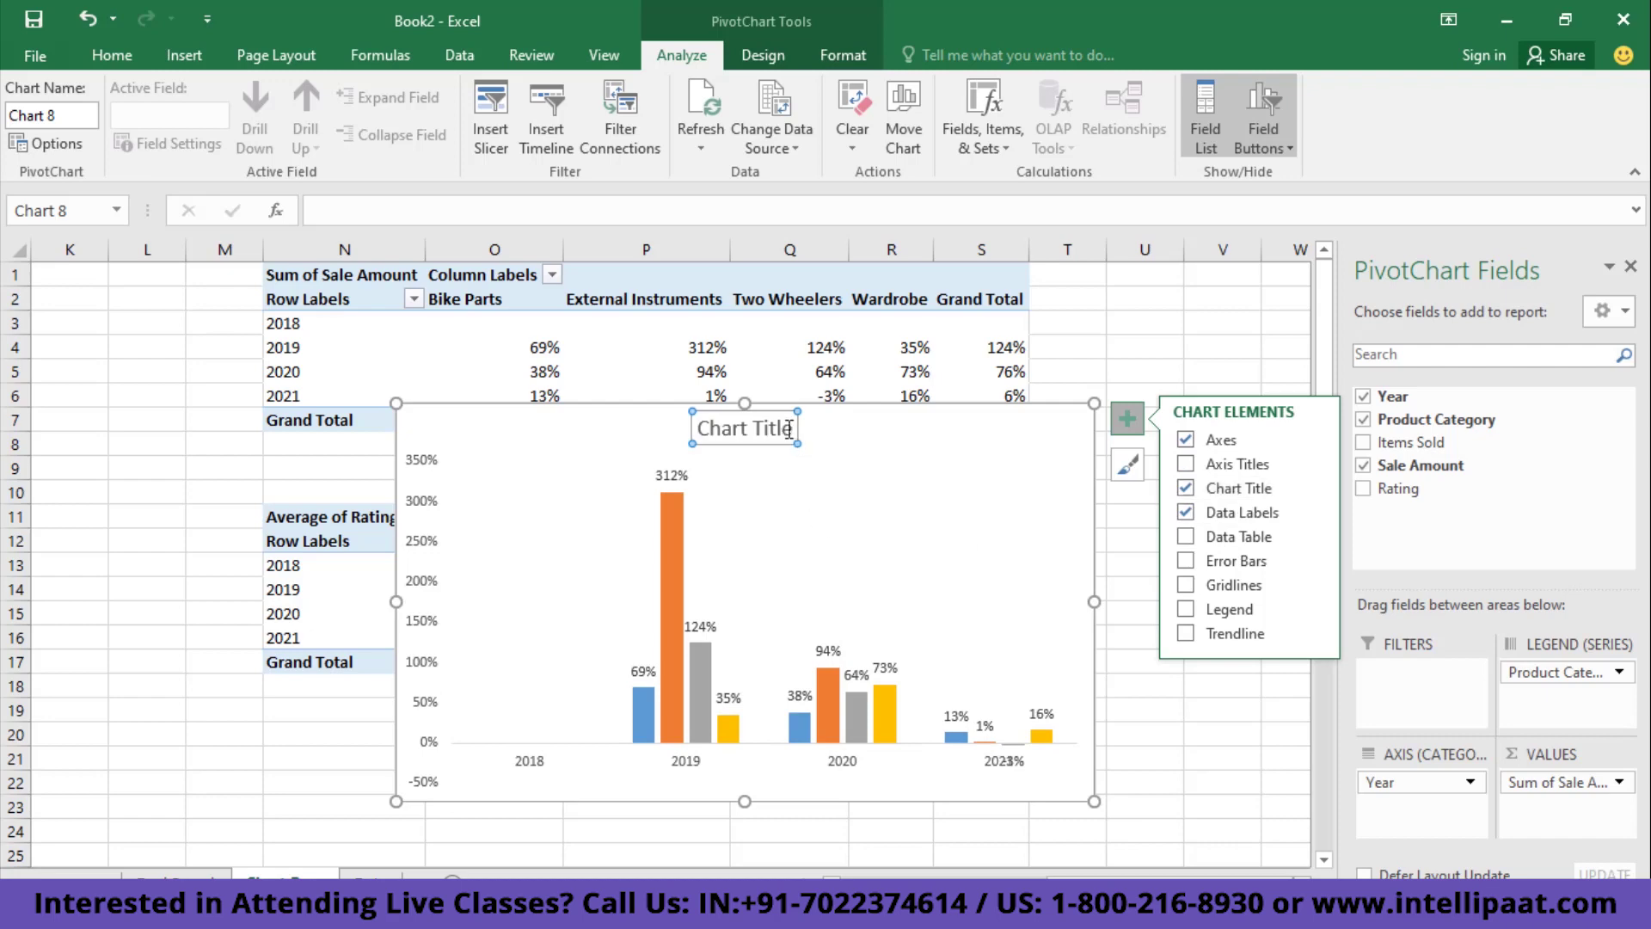
{"action": "left_click", "coordinate": [787, 429]}
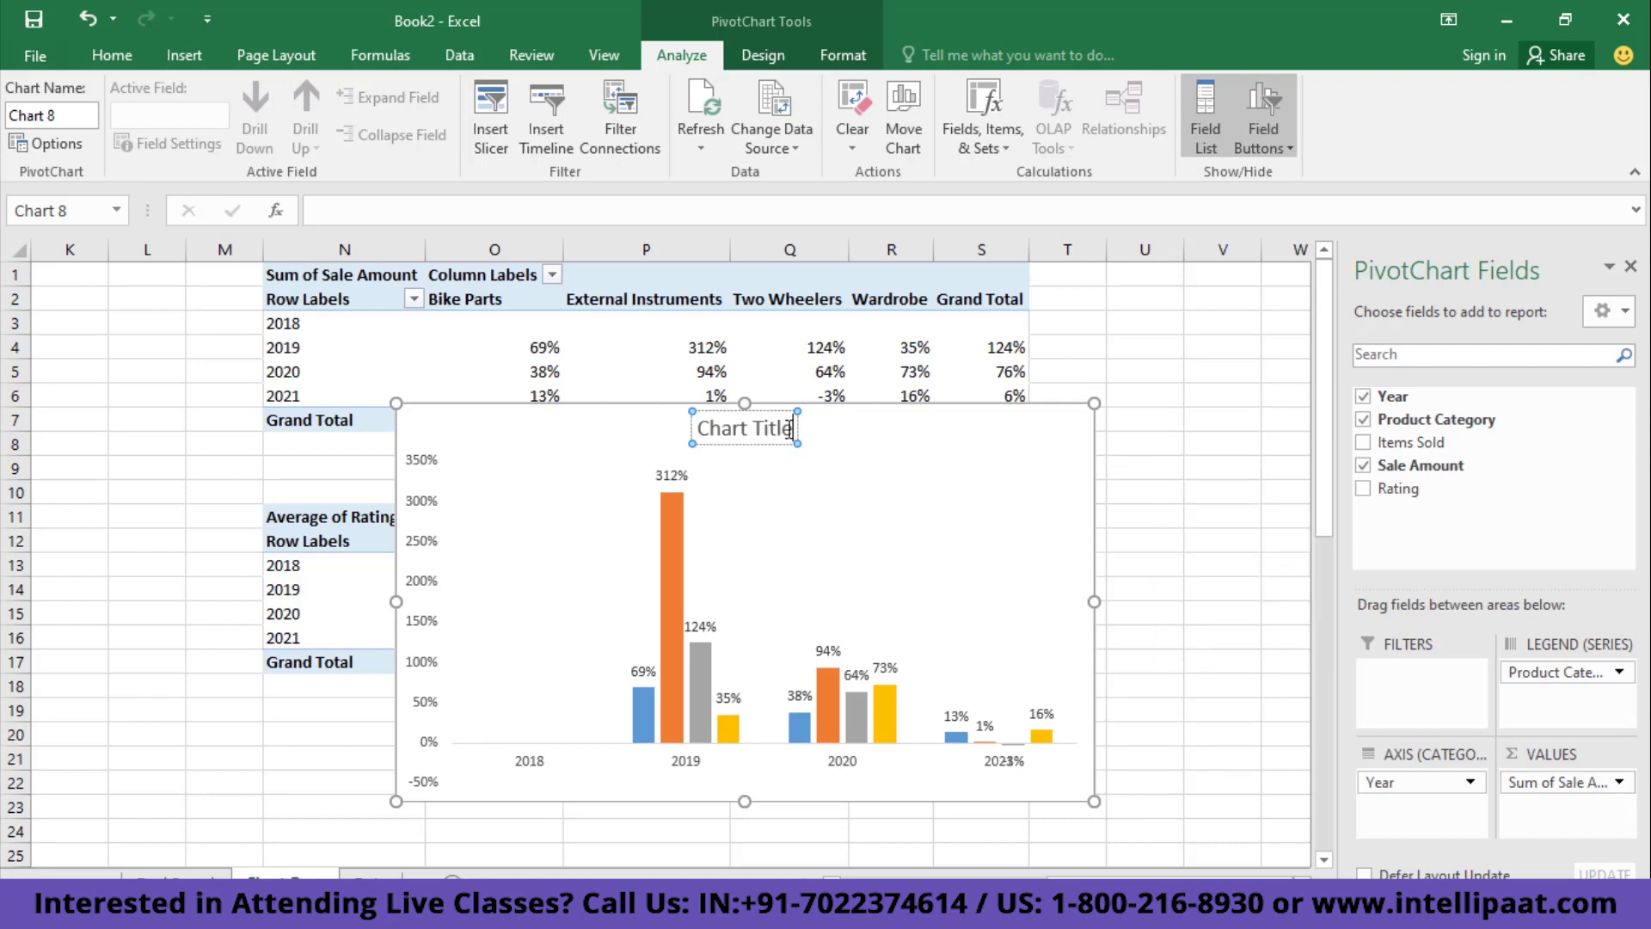
{"action": "triple_click", "coordinate": [789, 430]}
{"action": "type", "text": "Sa"}
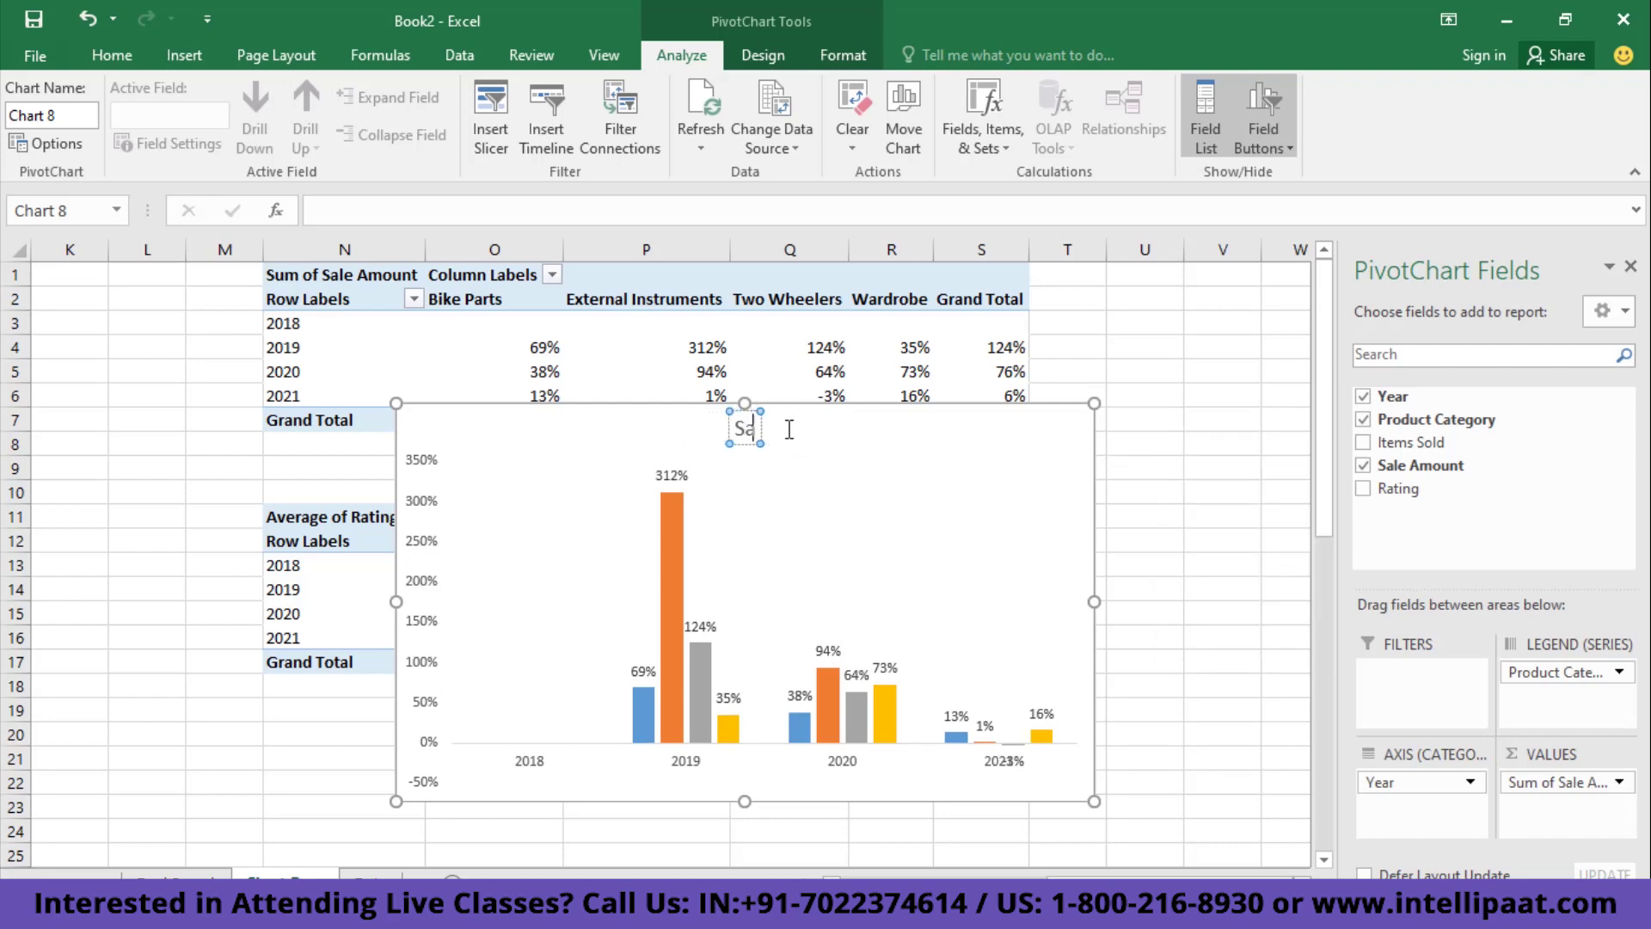
{"action": "type", "text": "le C"}
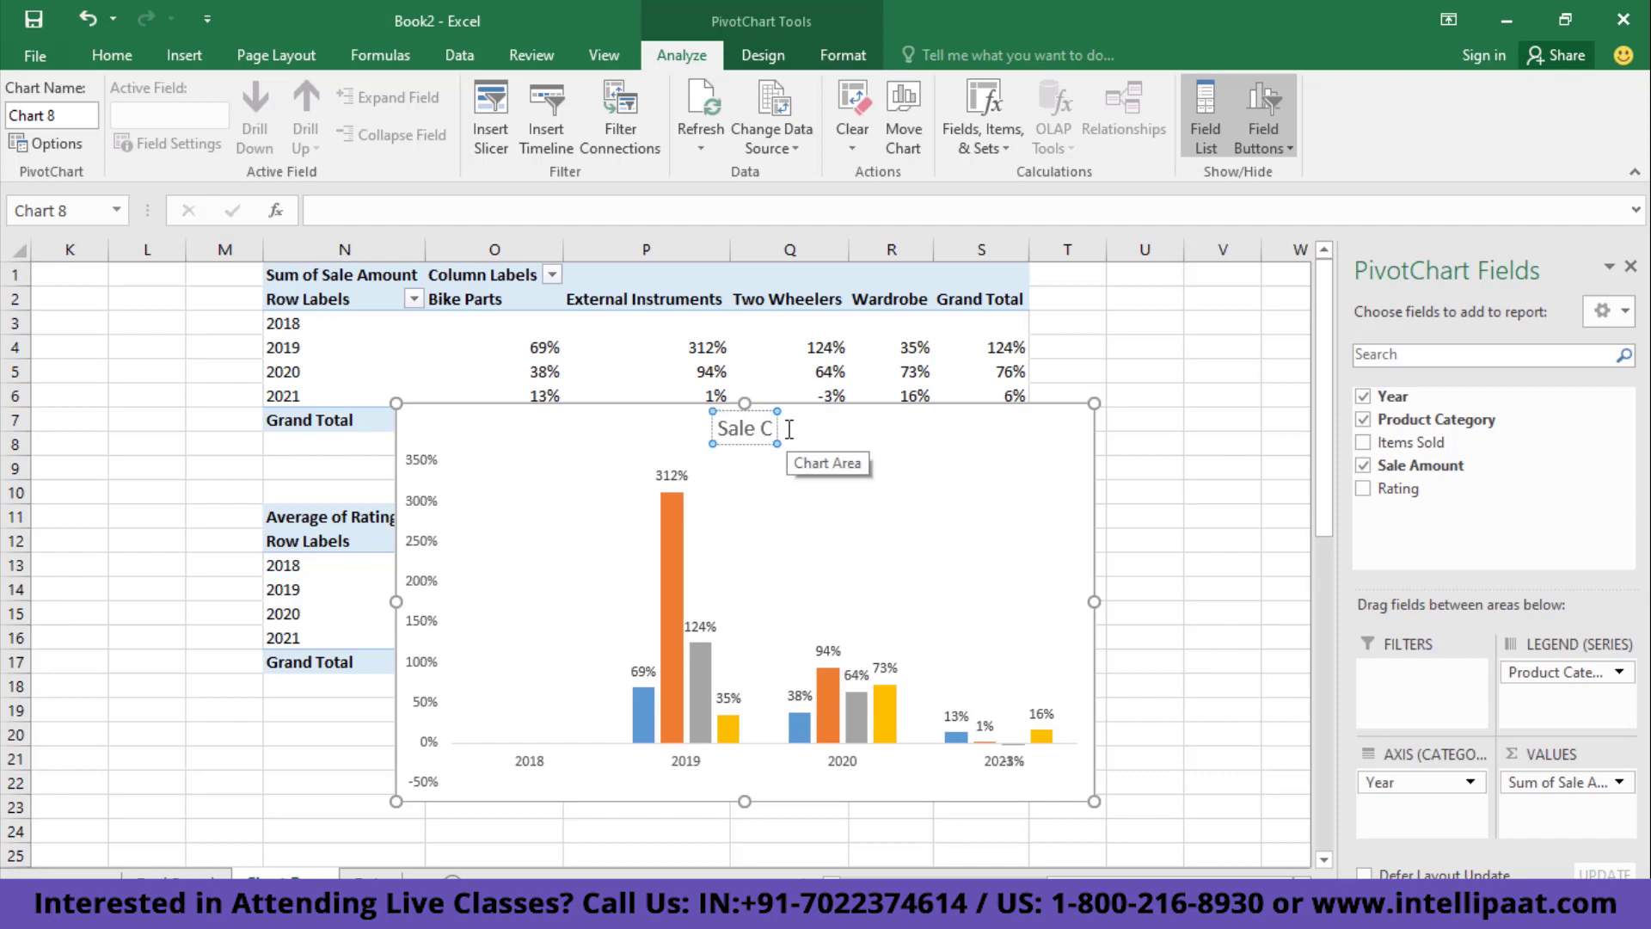
{"action": "type", "text": "hange Year On"}
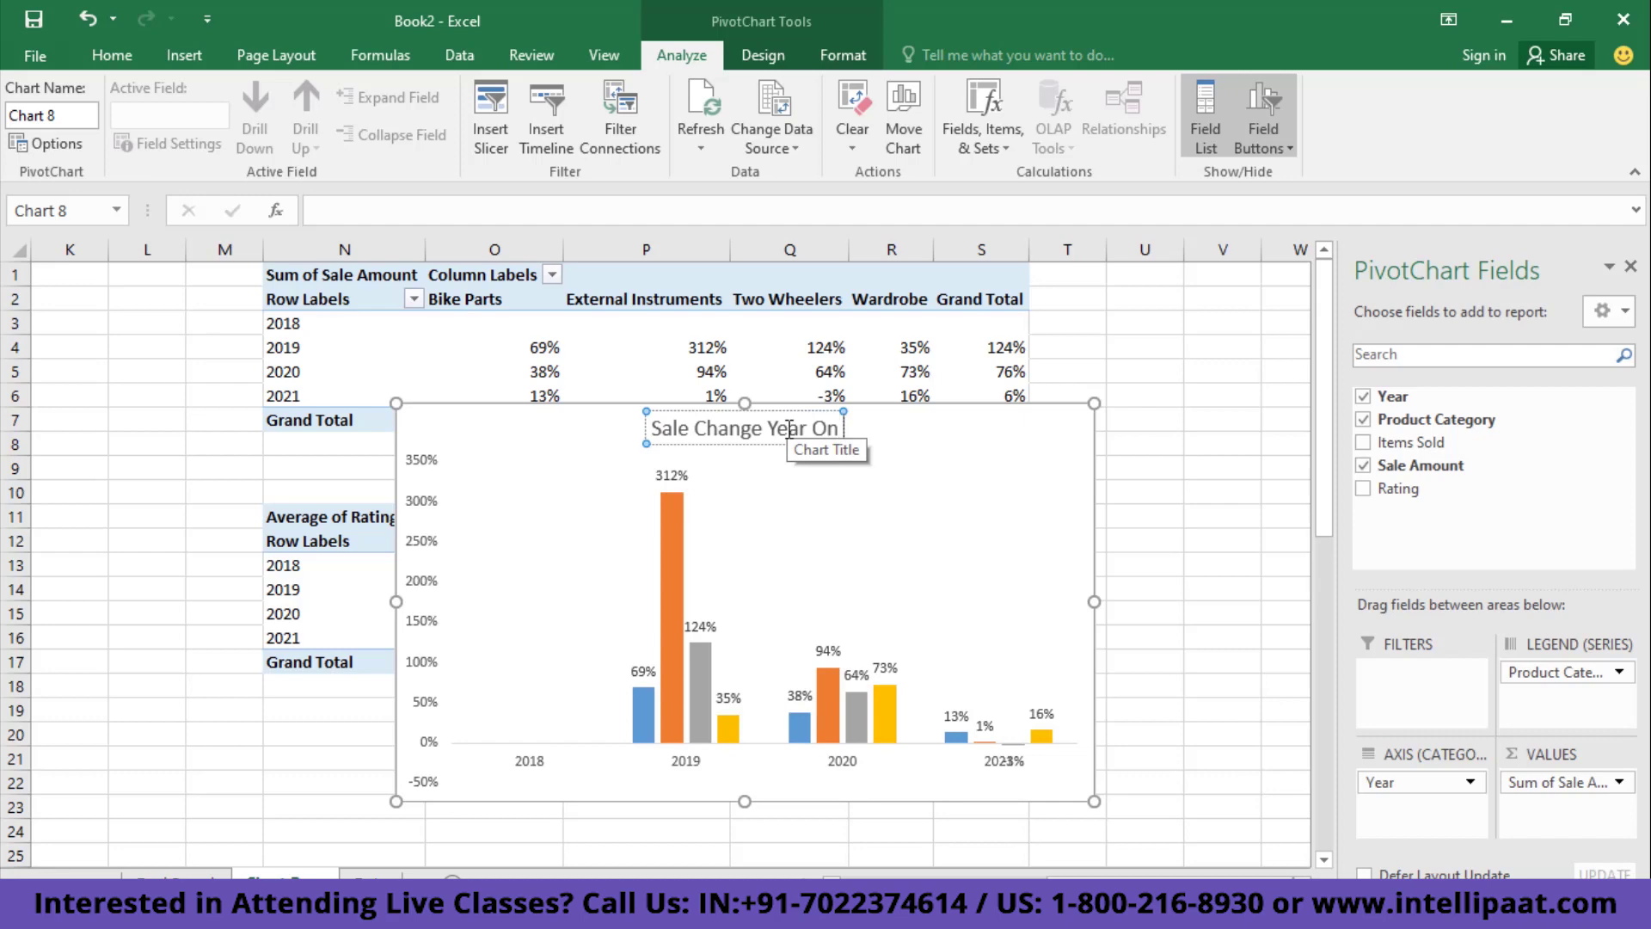
{"action": "type", "text": " Year"}
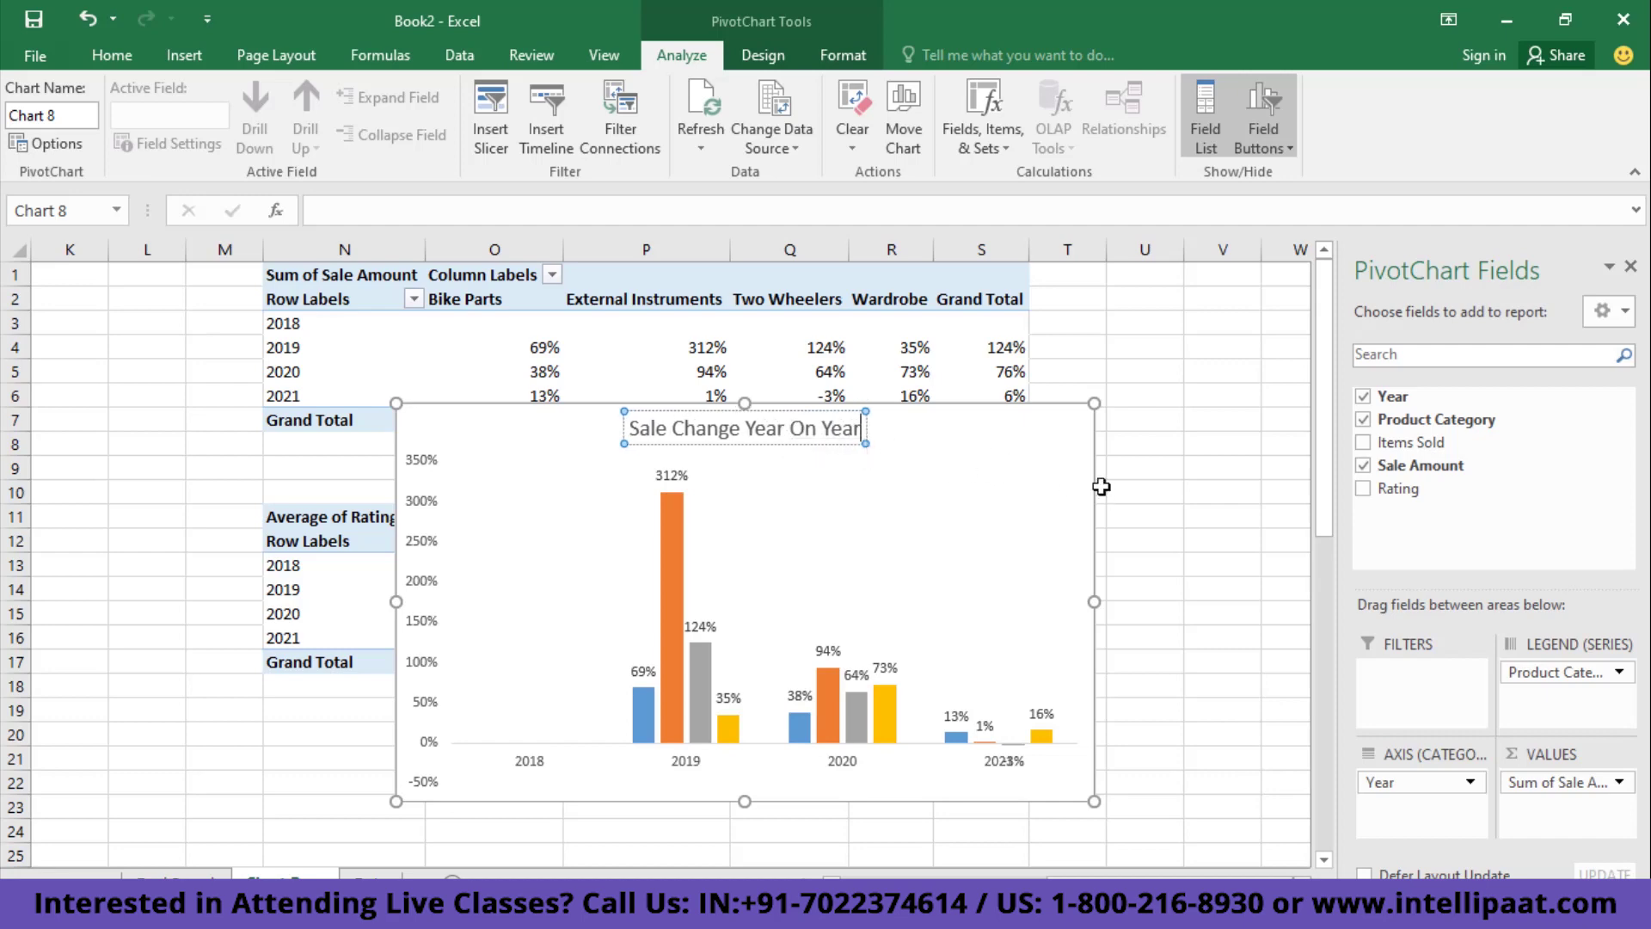
{"action": "left_click", "coordinate": [1101, 487]}
- Move the Sale Change Year On Year chart to the dashboard sheet, beside the Sales line chart, and reduce its height slightly
{"action": "left_click", "coordinate": [1010, 490]}
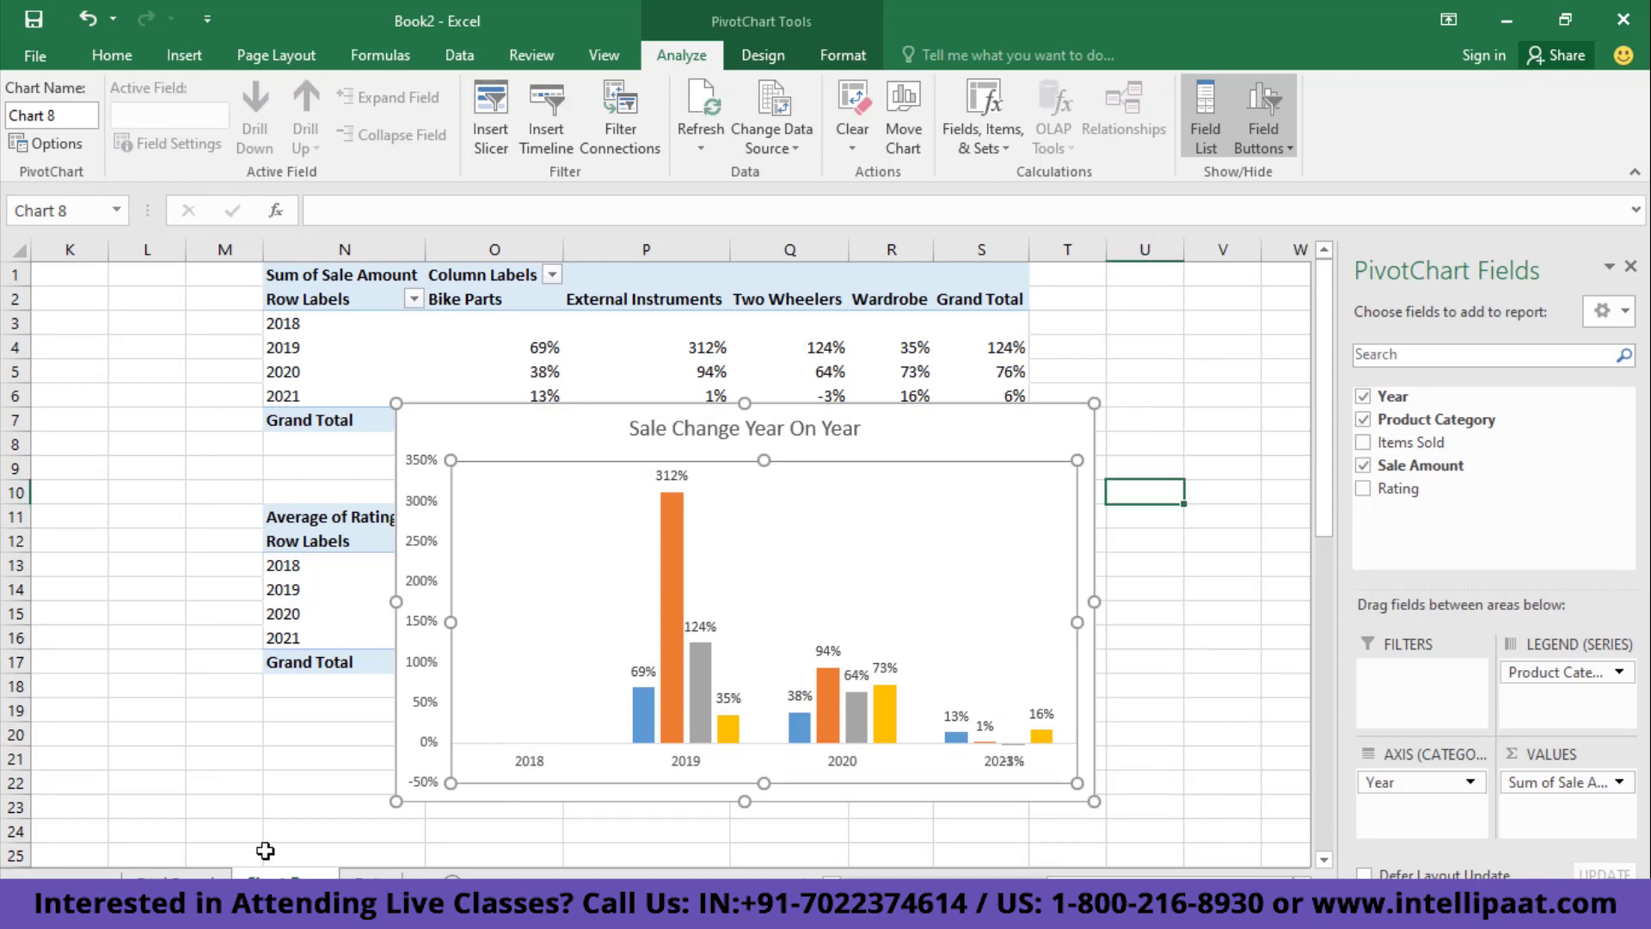
{"action": "left_click", "coordinate": [176, 876]}
{"action": "key", "text": "ctrl+v"}
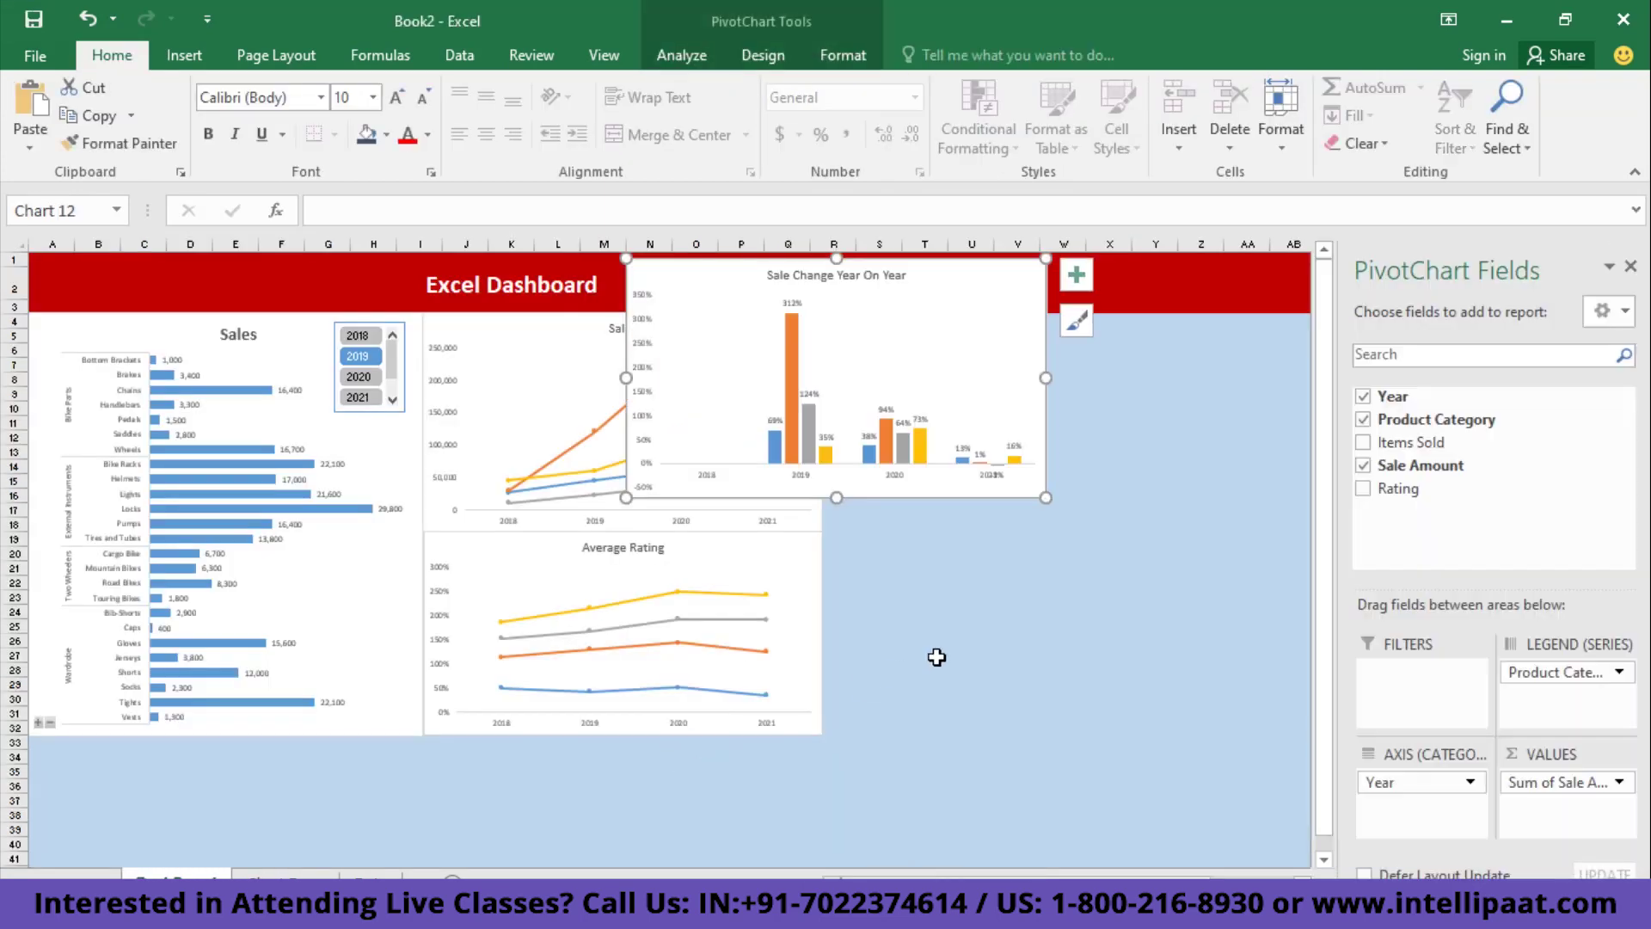
{"action": "left_click_drag", "start_coordinate": [963, 259], "coordinate": [1154, 313]}
{"action": "left_click_drag", "start_coordinate": [1241, 555], "coordinate": [1237, 532]}
- On the Chart Prep sheet, insert a Clustered Column PivotChart from the Average of Rating percentage change pivot table in N11:S17
{"action": "left_click", "coordinate": [299, 882]}
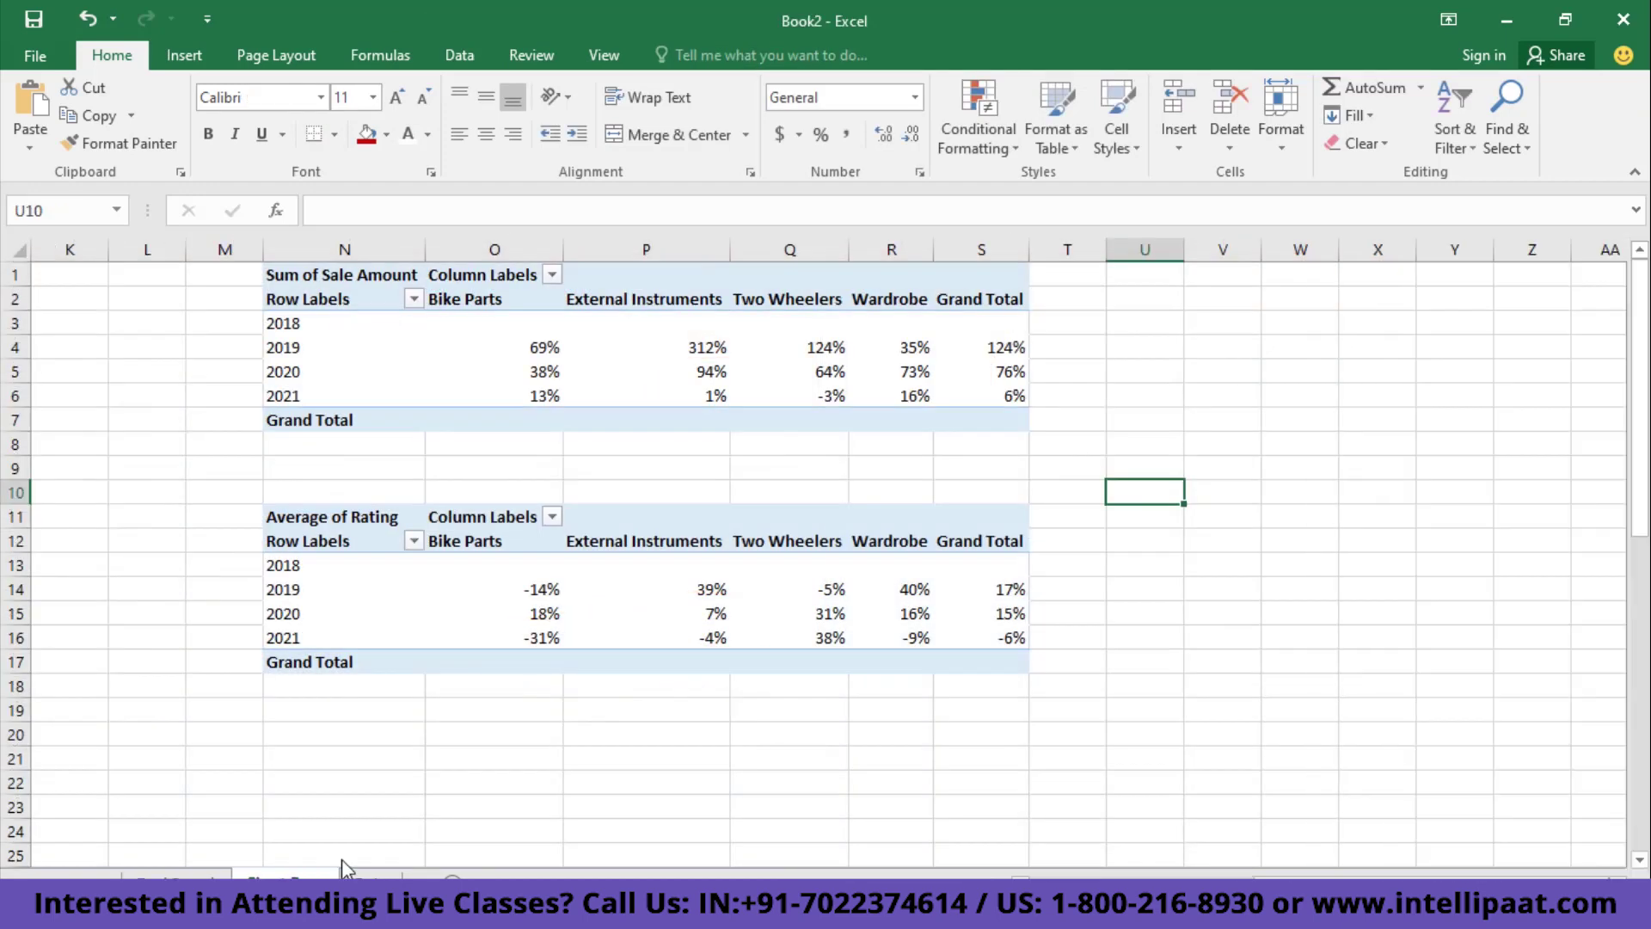
{"action": "left_click_drag", "start_coordinate": [330, 518], "coordinate": [976, 660]}
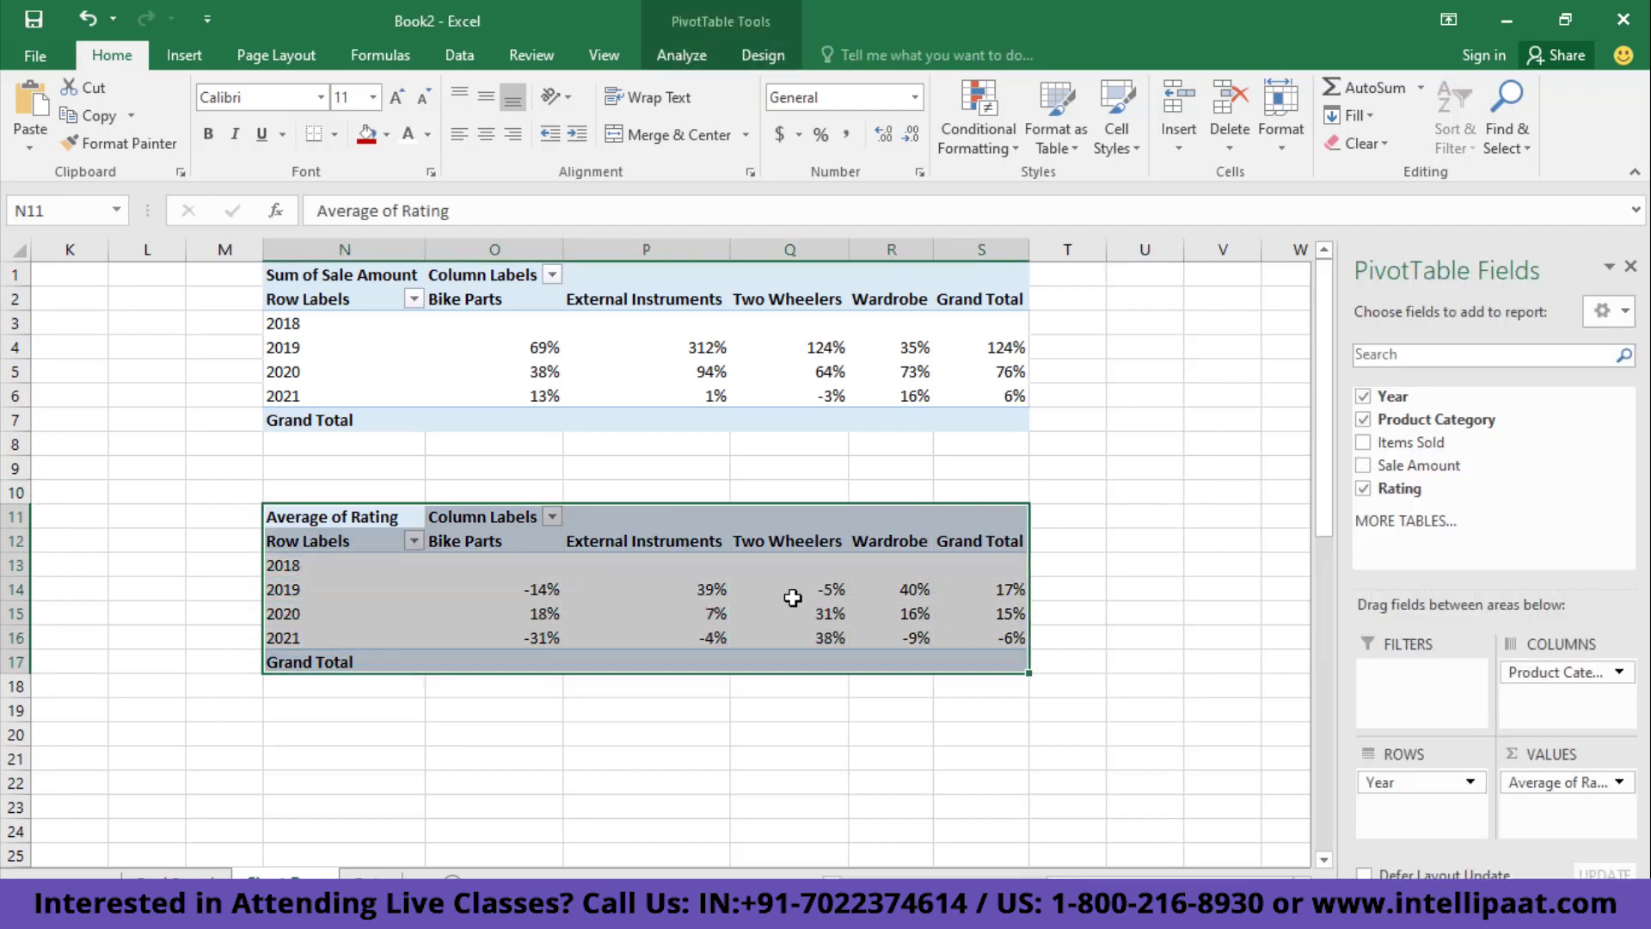
{"action": "right_click", "coordinate": [668, 551]}
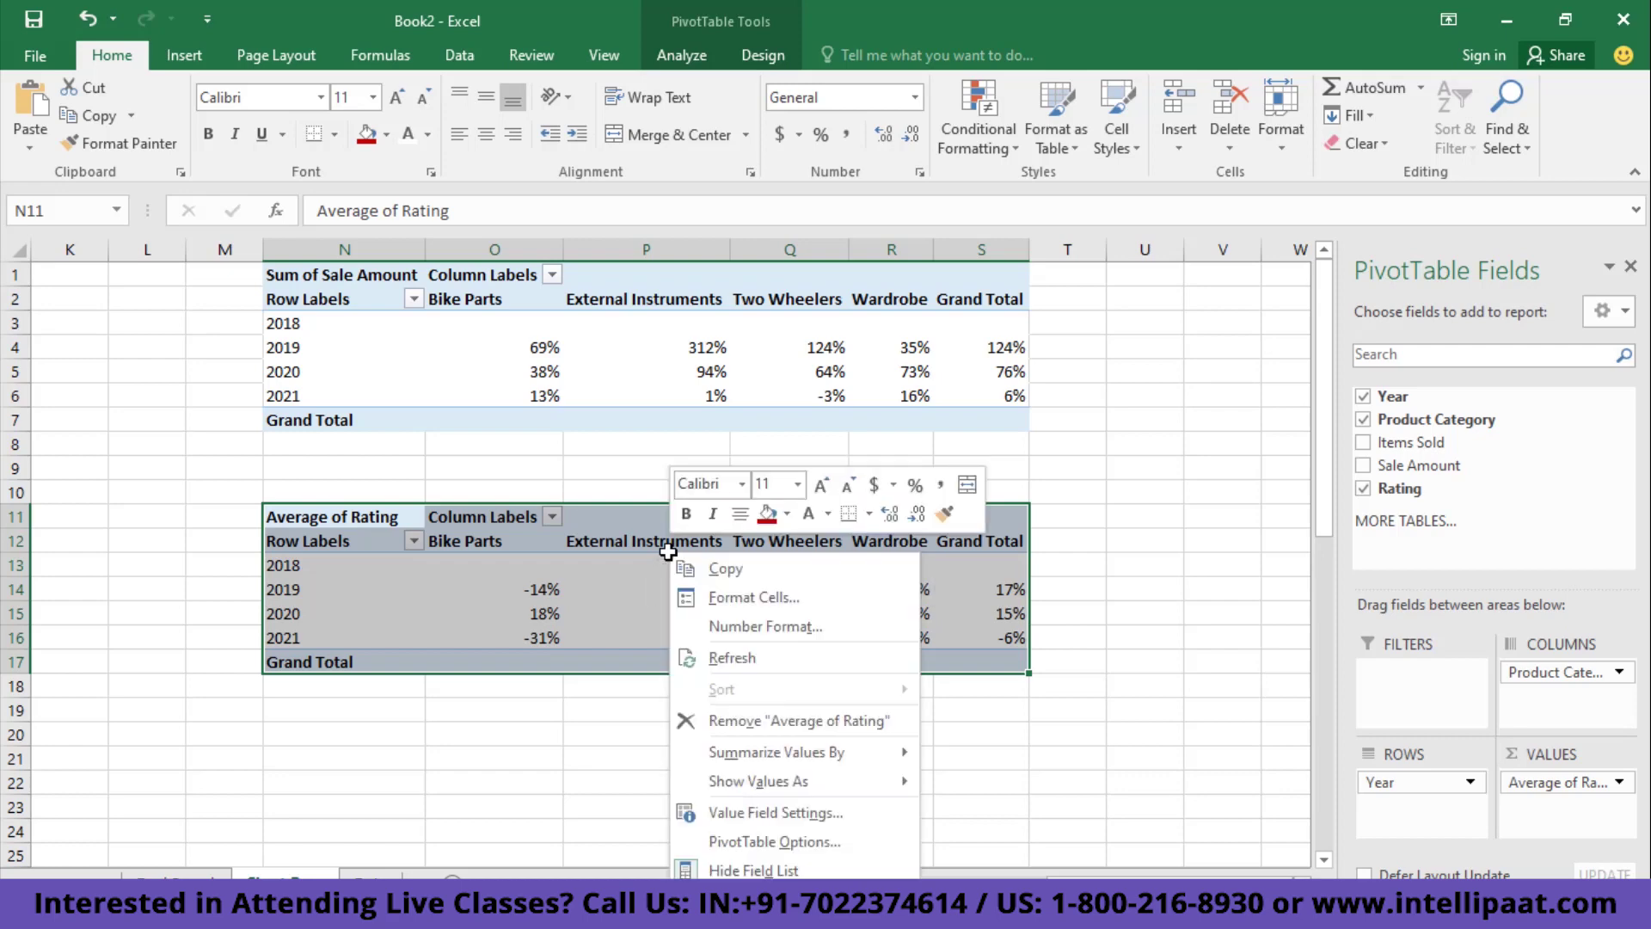
{"action": "left_click", "coordinate": [189, 50]}
{"action": "left_click", "coordinate": [189, 49]}
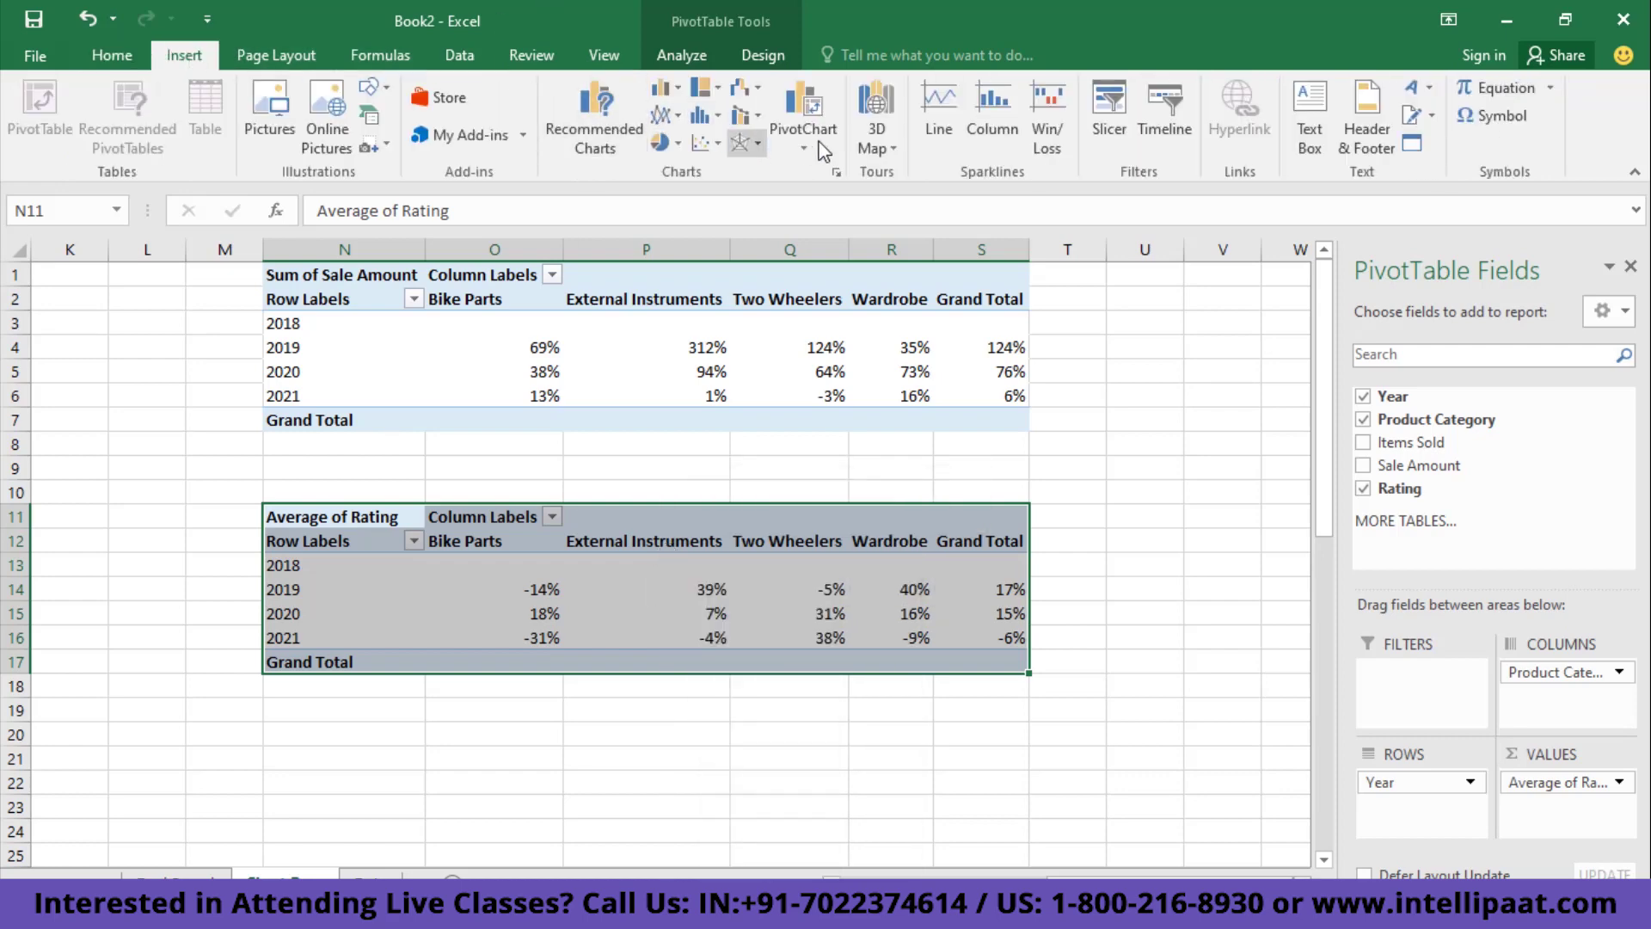
{"action": "left_click", "coordinate": [798, 105]}
{"action": "mouse_move", "coordinate": [1242, 401]}
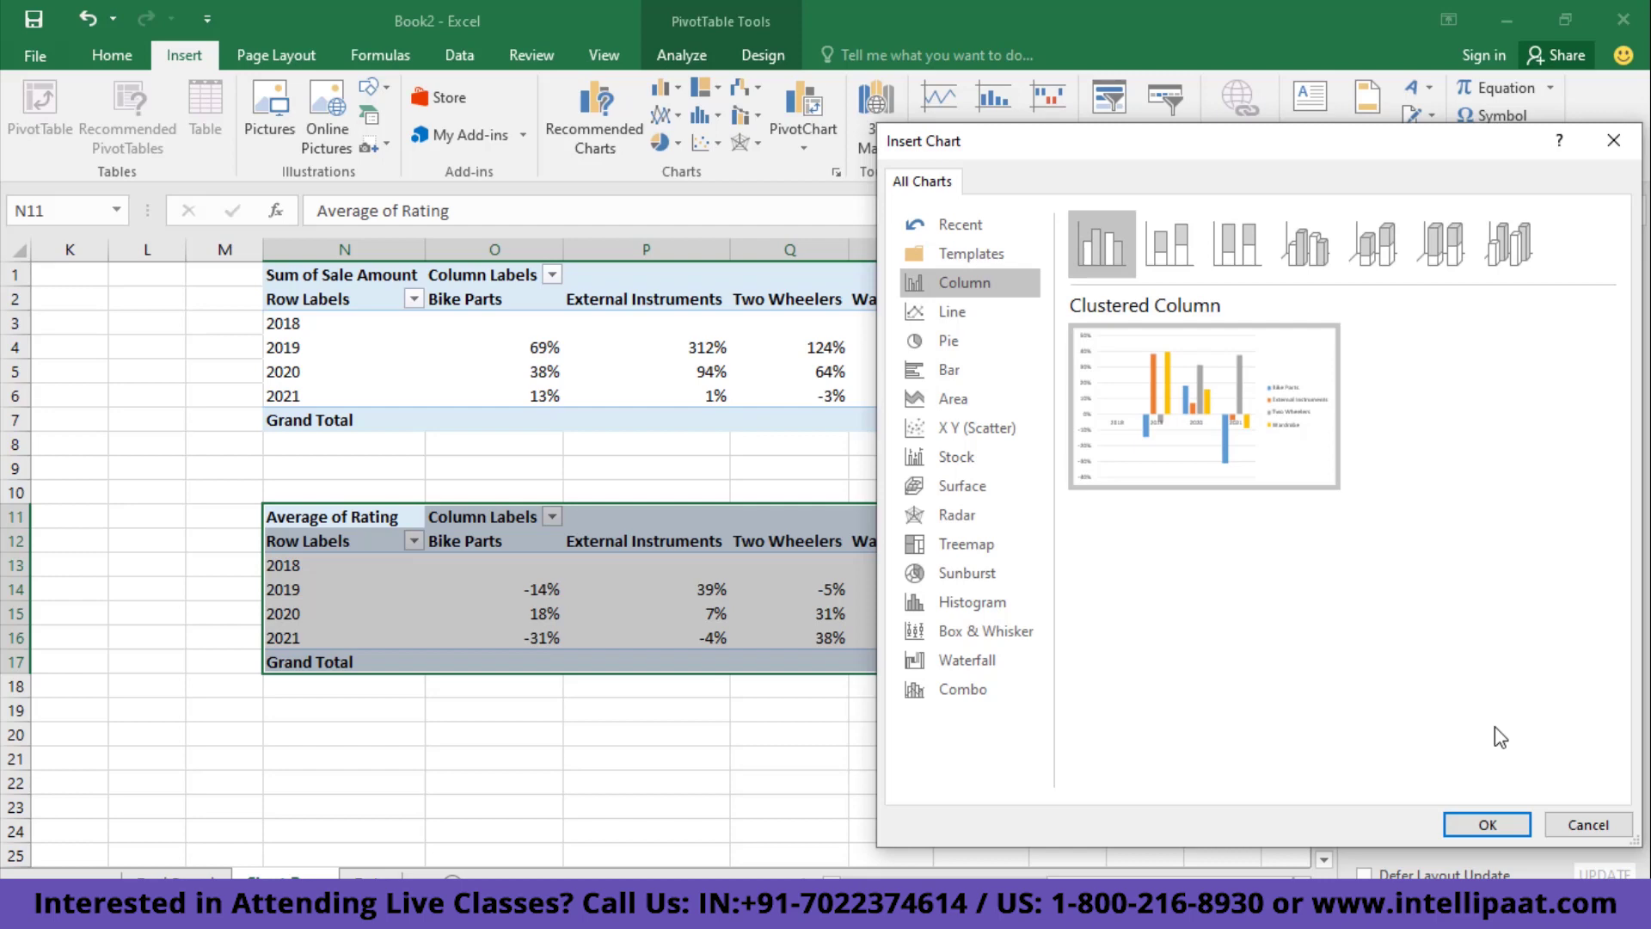
{"action": "left_click", "coordinate": [1489, 826]}
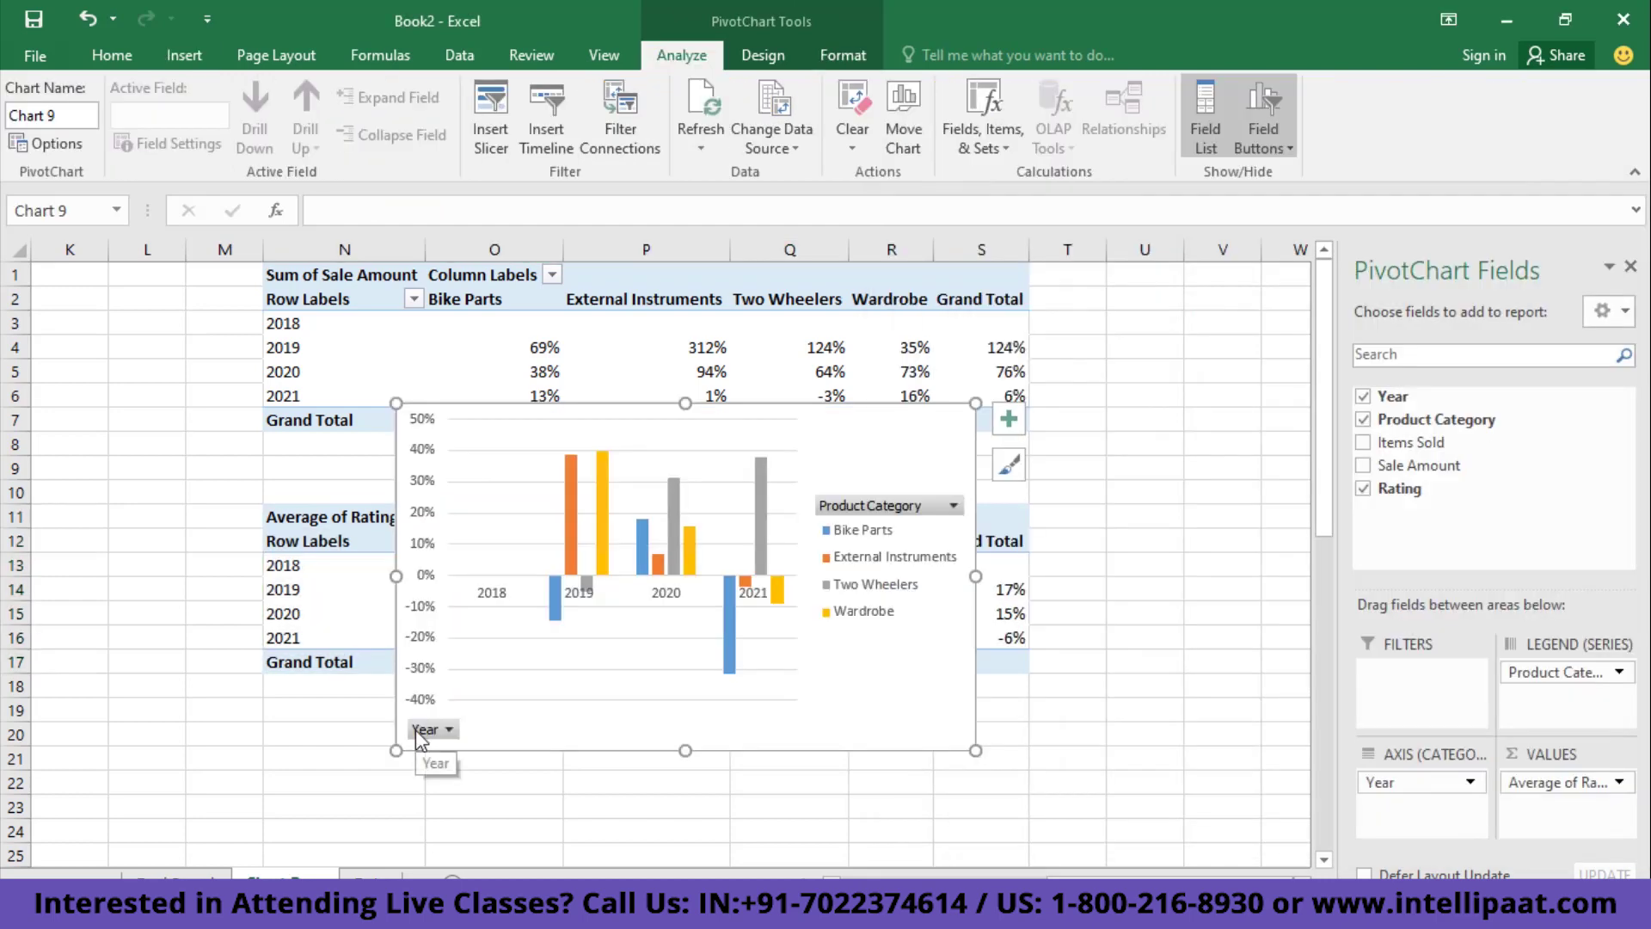
- Hide the rating column chart's Year axis field button, remove its legend and show data labels
{"action": "right_click", "coordinate": [416, 730]}
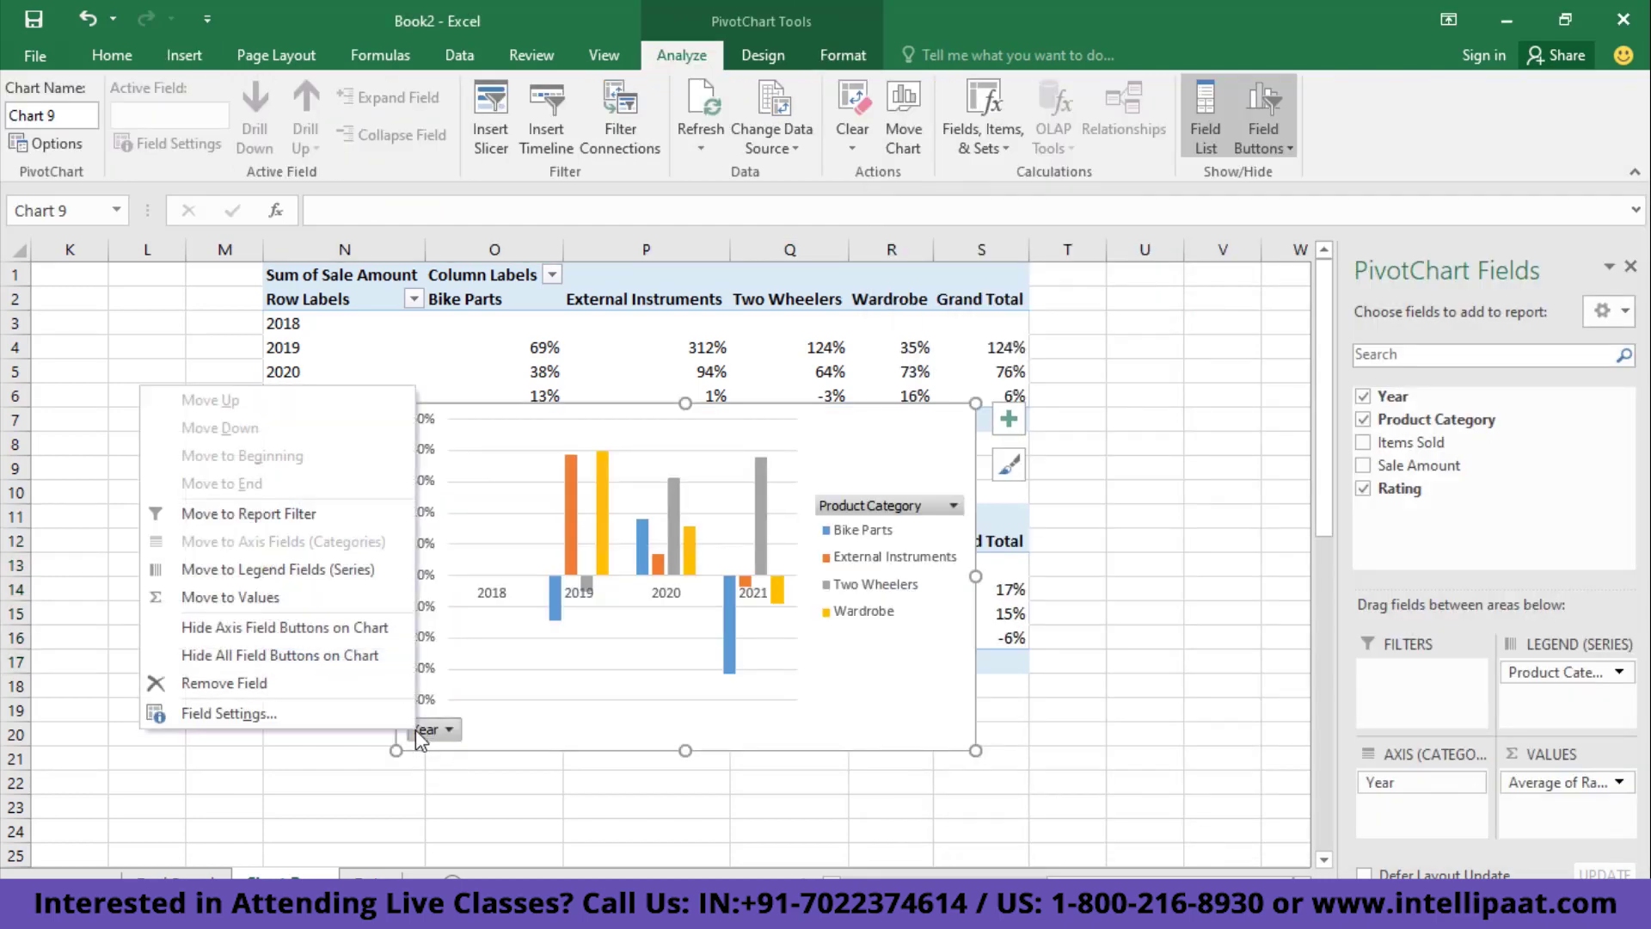
{"action": "left_click", "coordinate": [249, 634]}
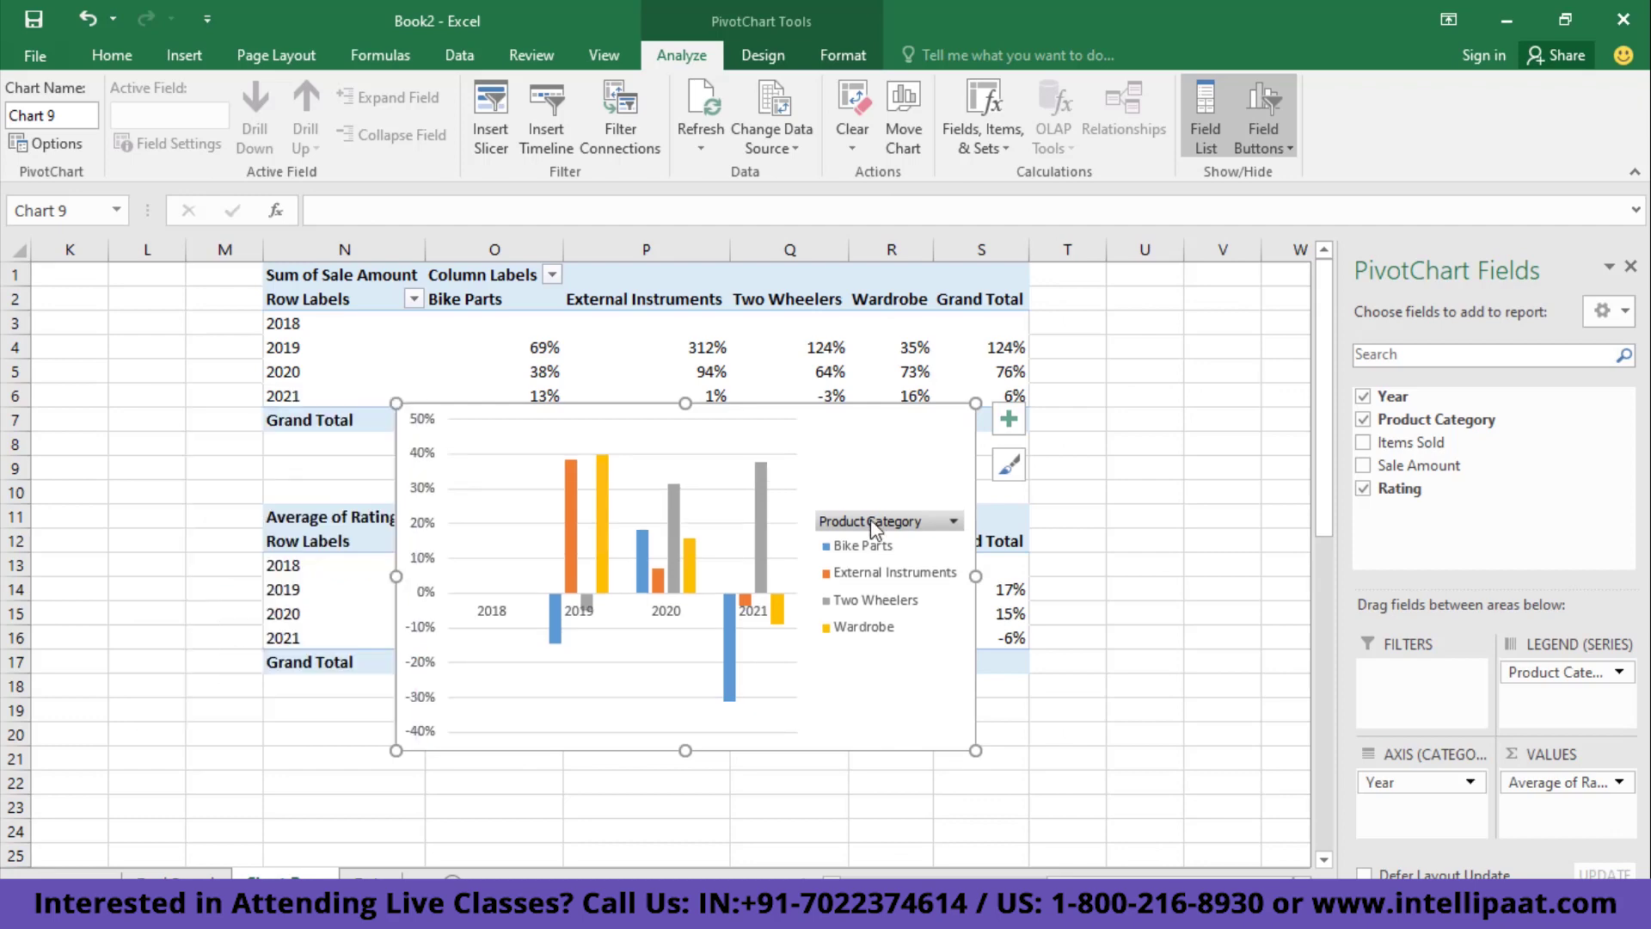
{"action": "left_click", "coordinate": [1011, 421]}
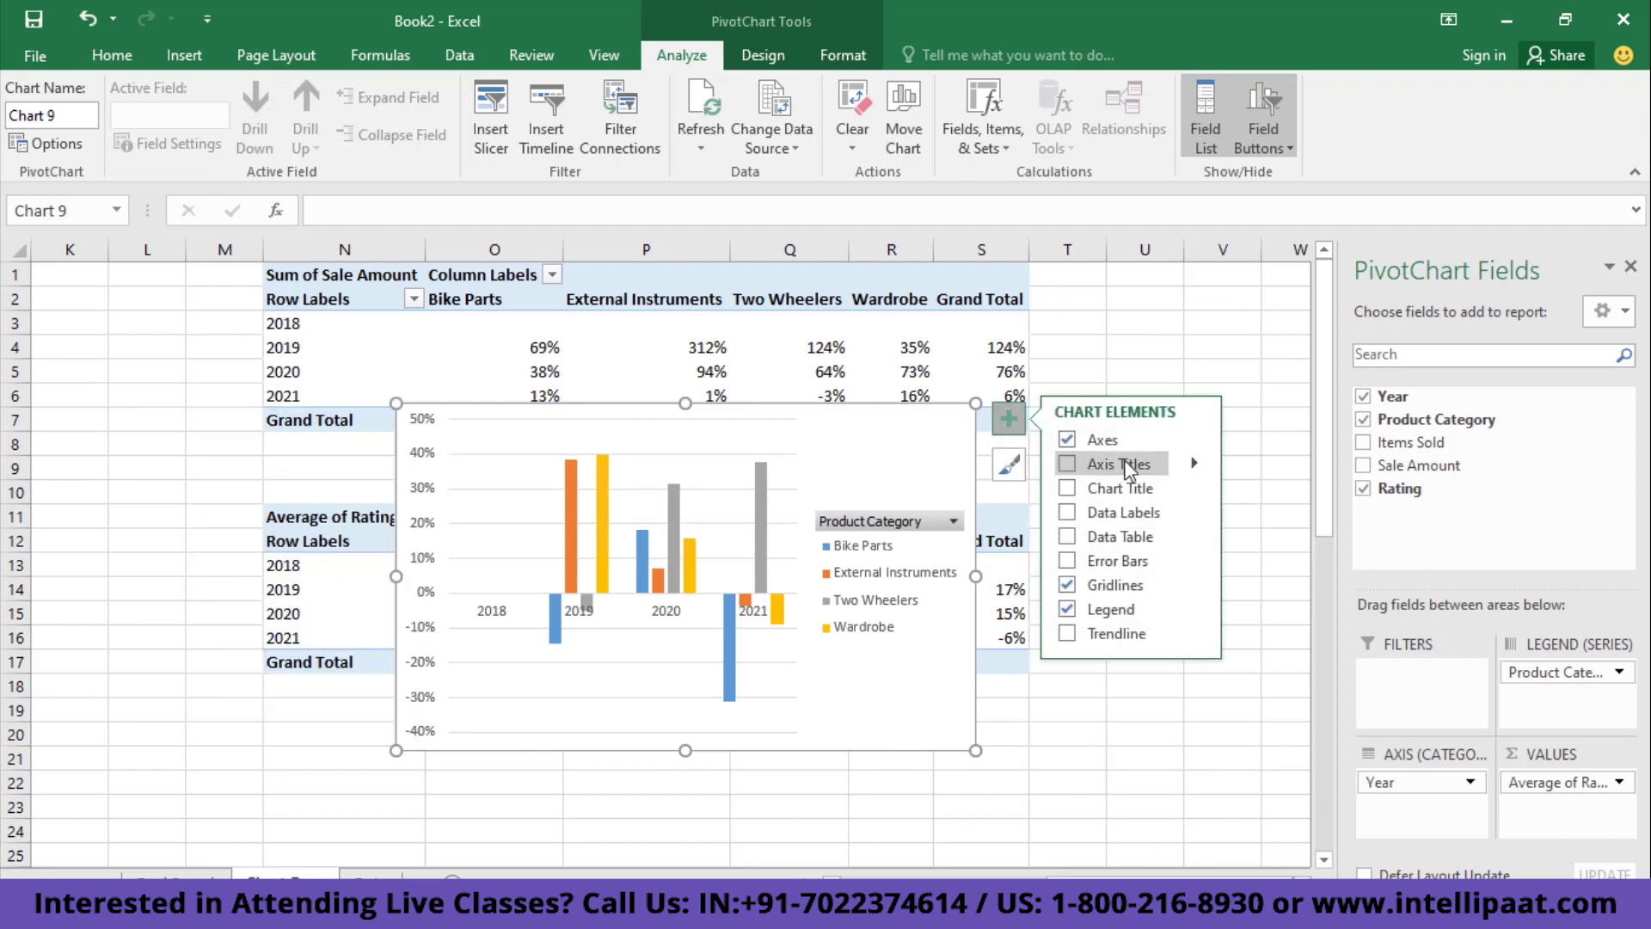
{"action": "left_click", "coordinate": [1194, 439]}
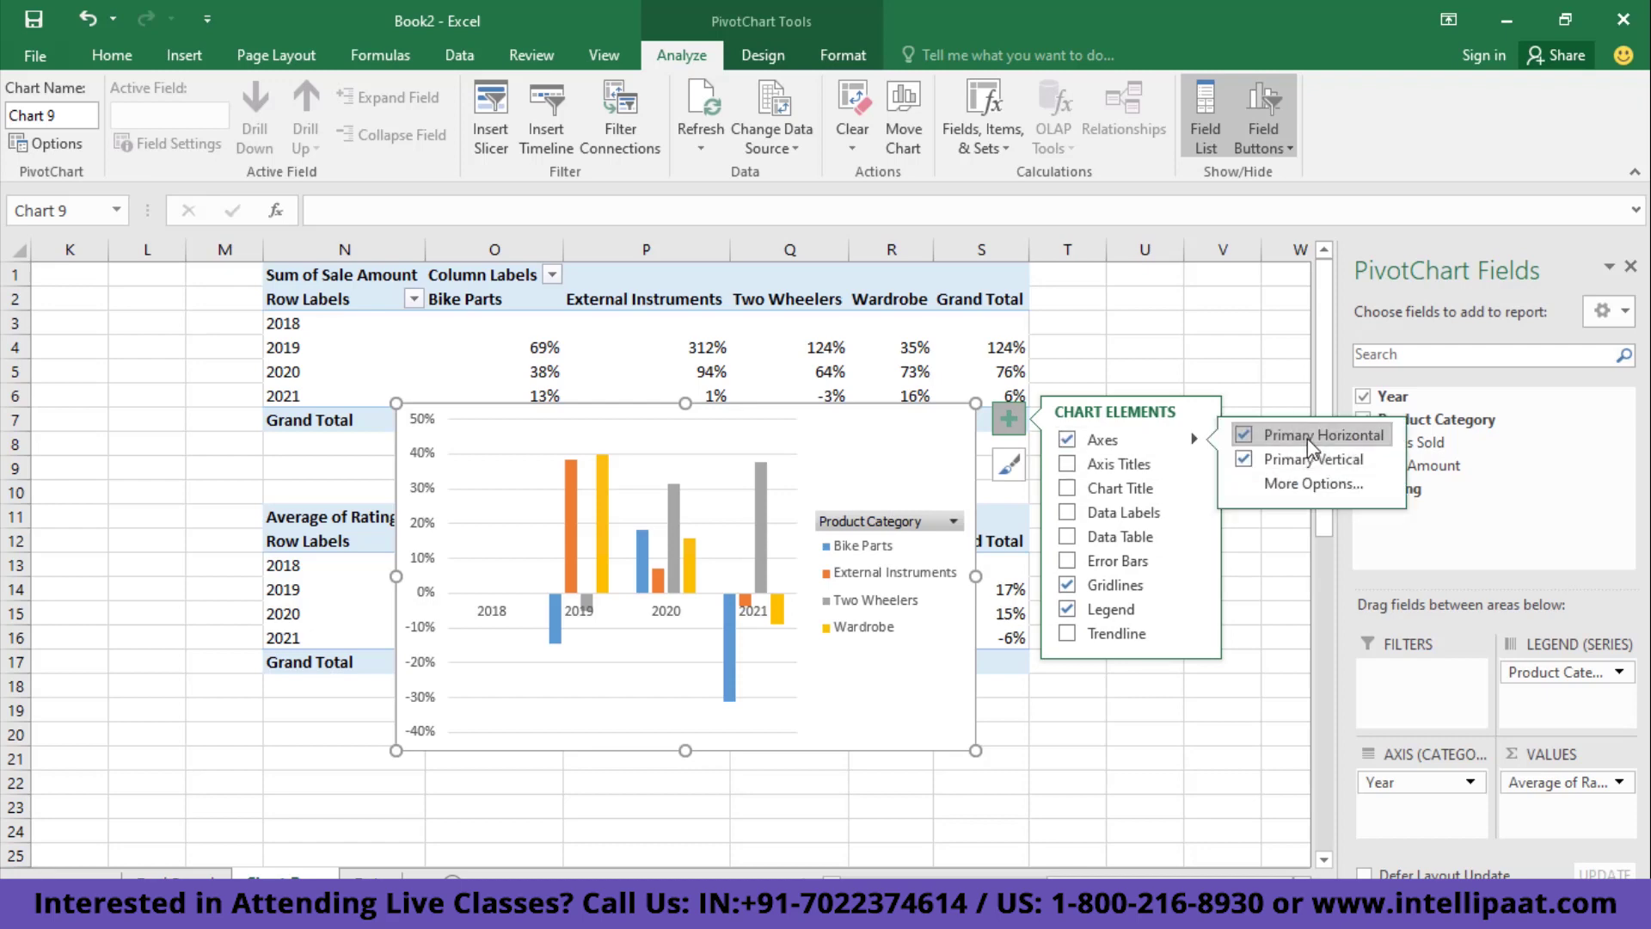
{"action": "left_click", "coordinate": [1308, 436]}
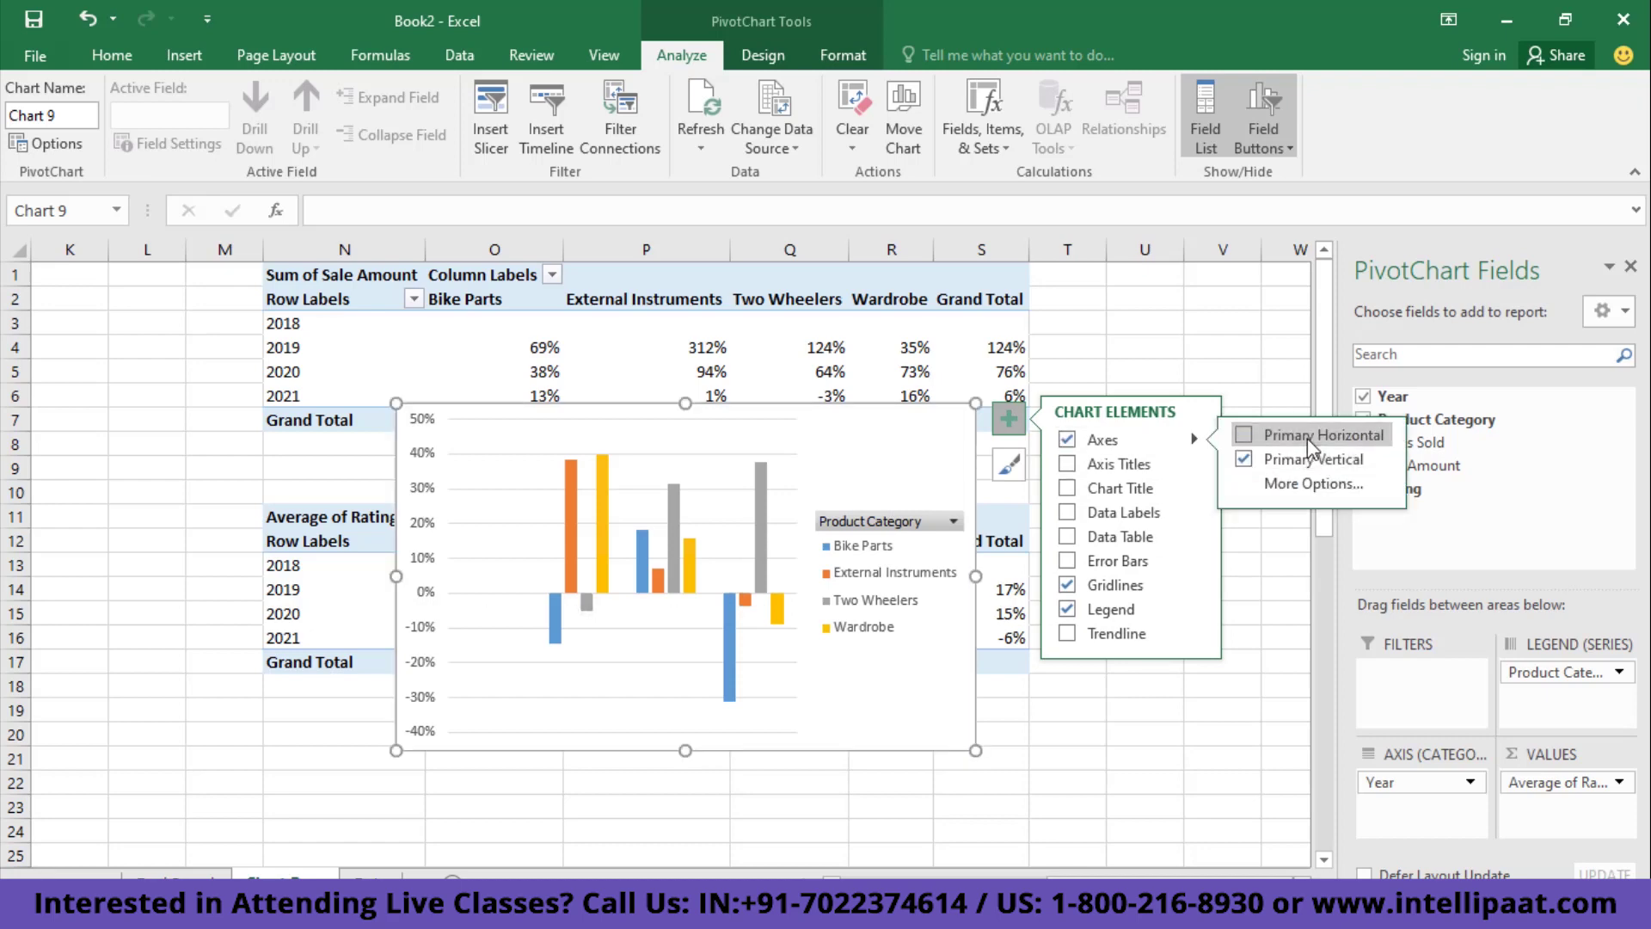
{"action": "left_click", "coordinate": [1308, 437]}
{"action": "left_click", "coordinate": [1067, 609]}
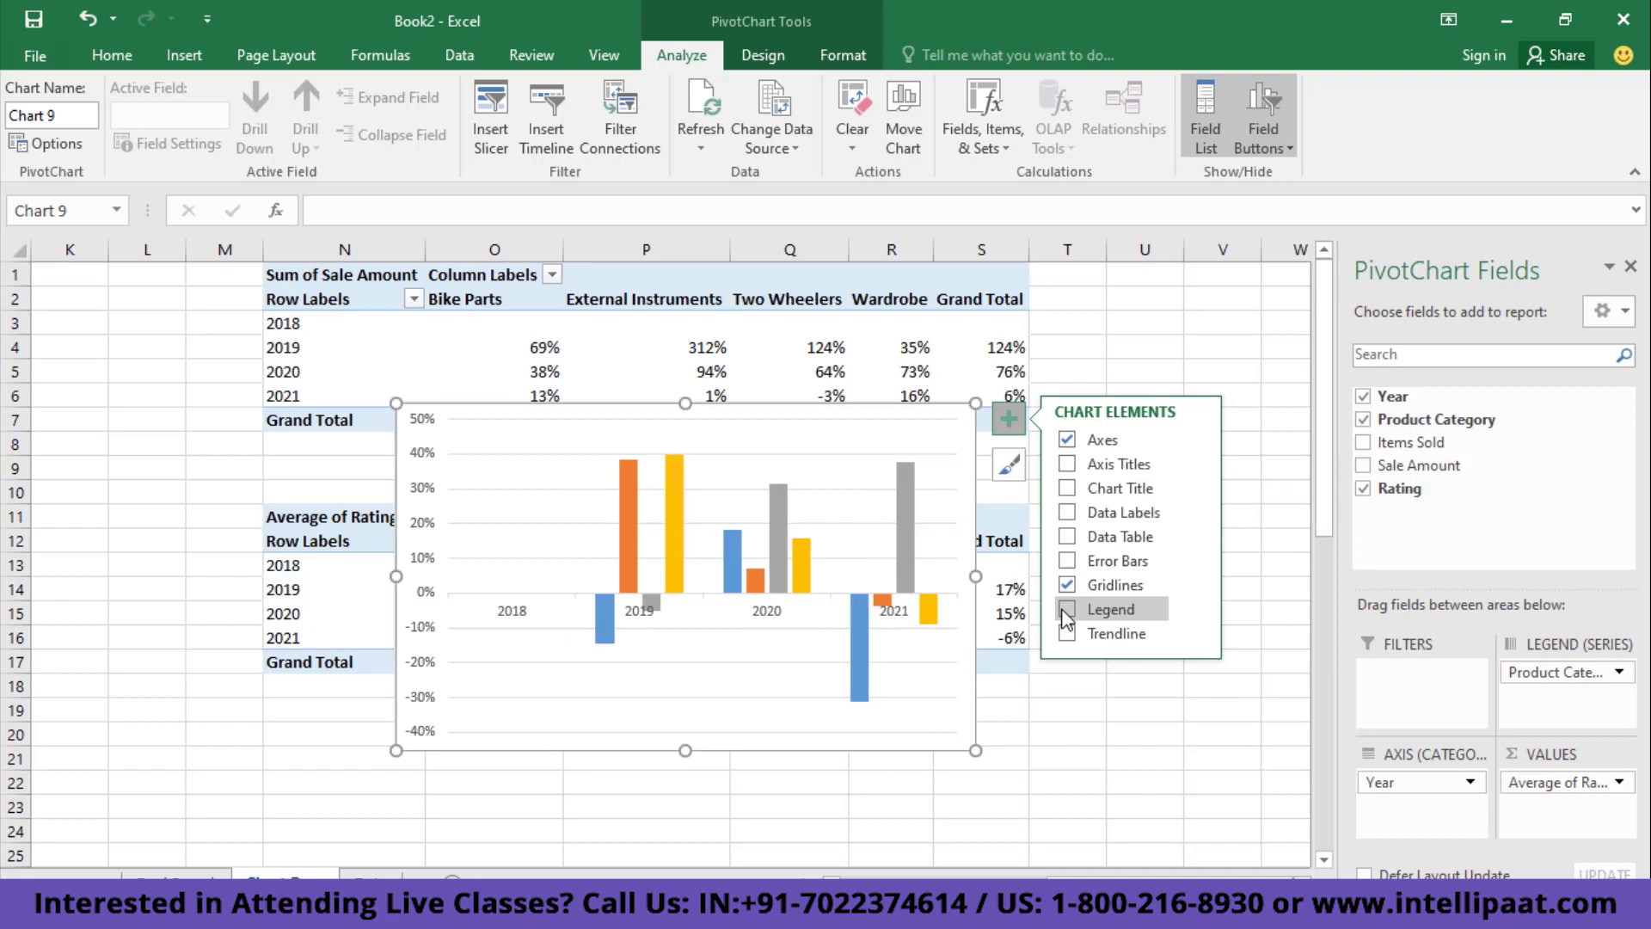
{"action": "left_click", "coordinate": [1079, 510]}
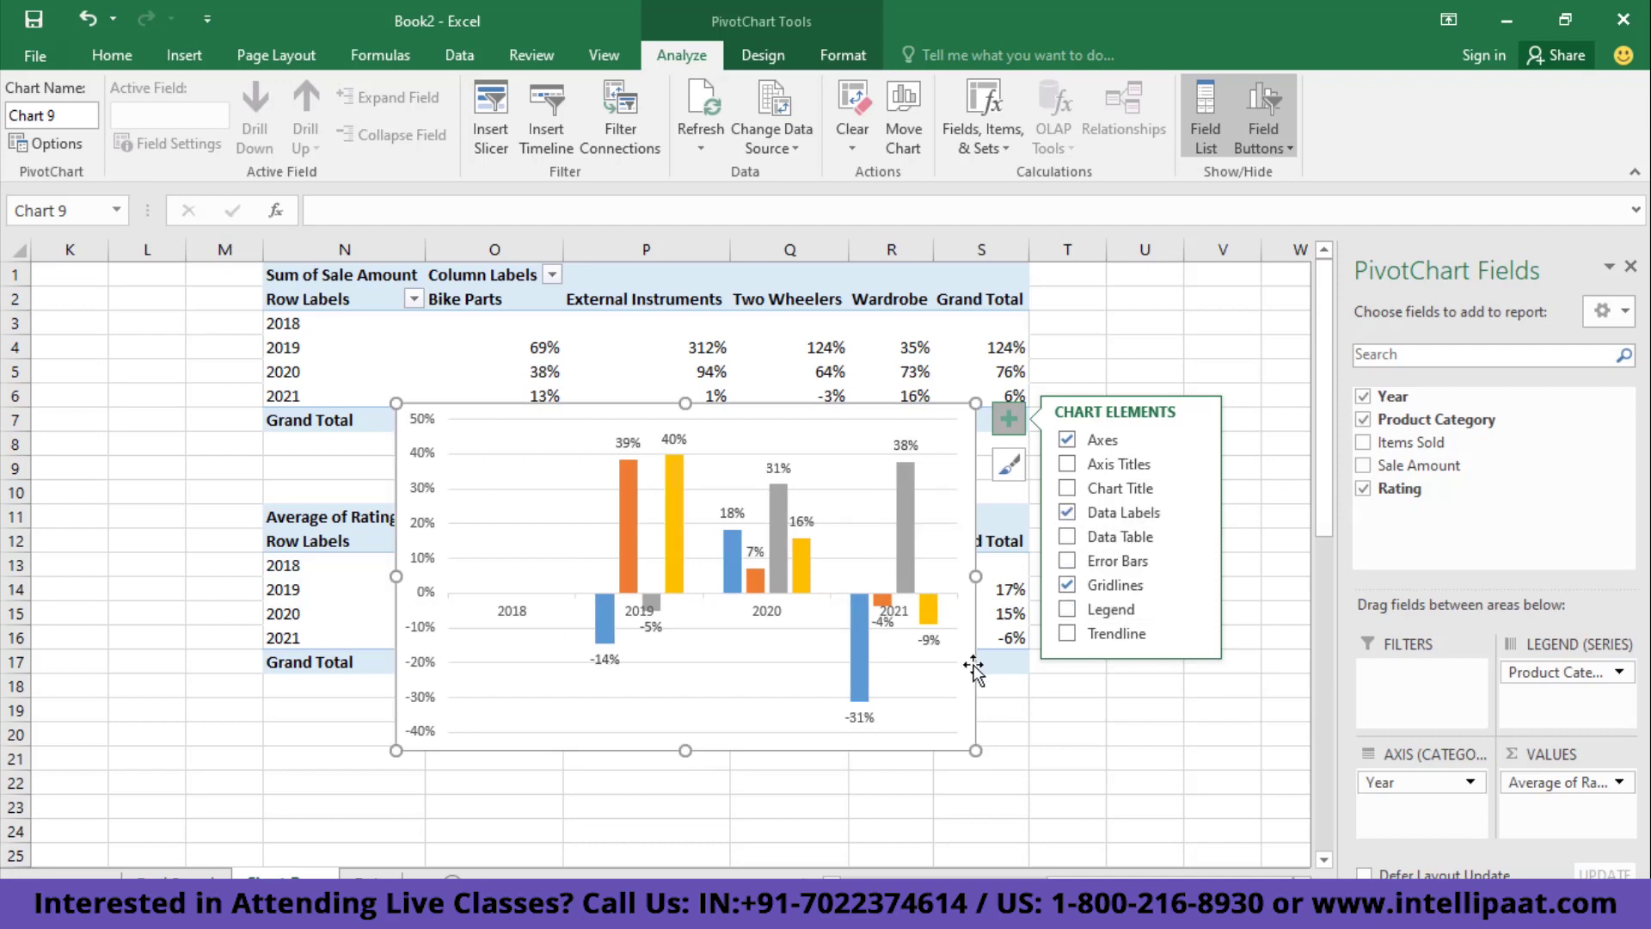
- Enlarge the rating column chart slightly and add the title "Rating Change Year On Year"
{"action": "left_click_drag", "start_coordinate": [976, 750], "coordinate": [1051, 777]}
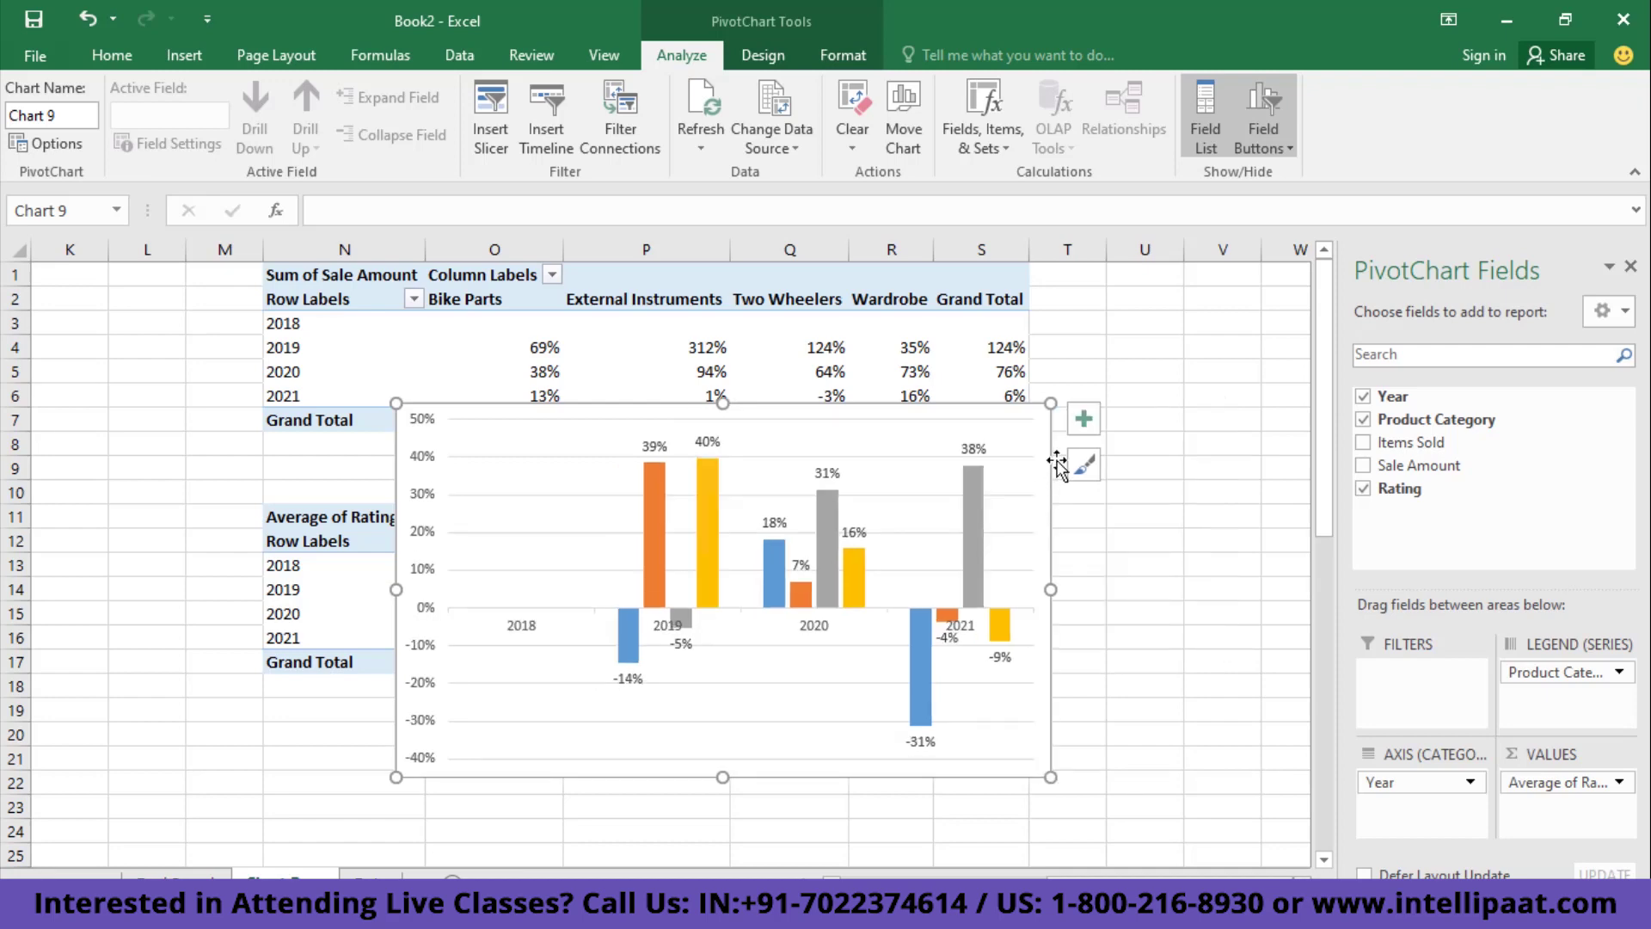
{"action": "left_click", "coordinate": [1082, 426]}
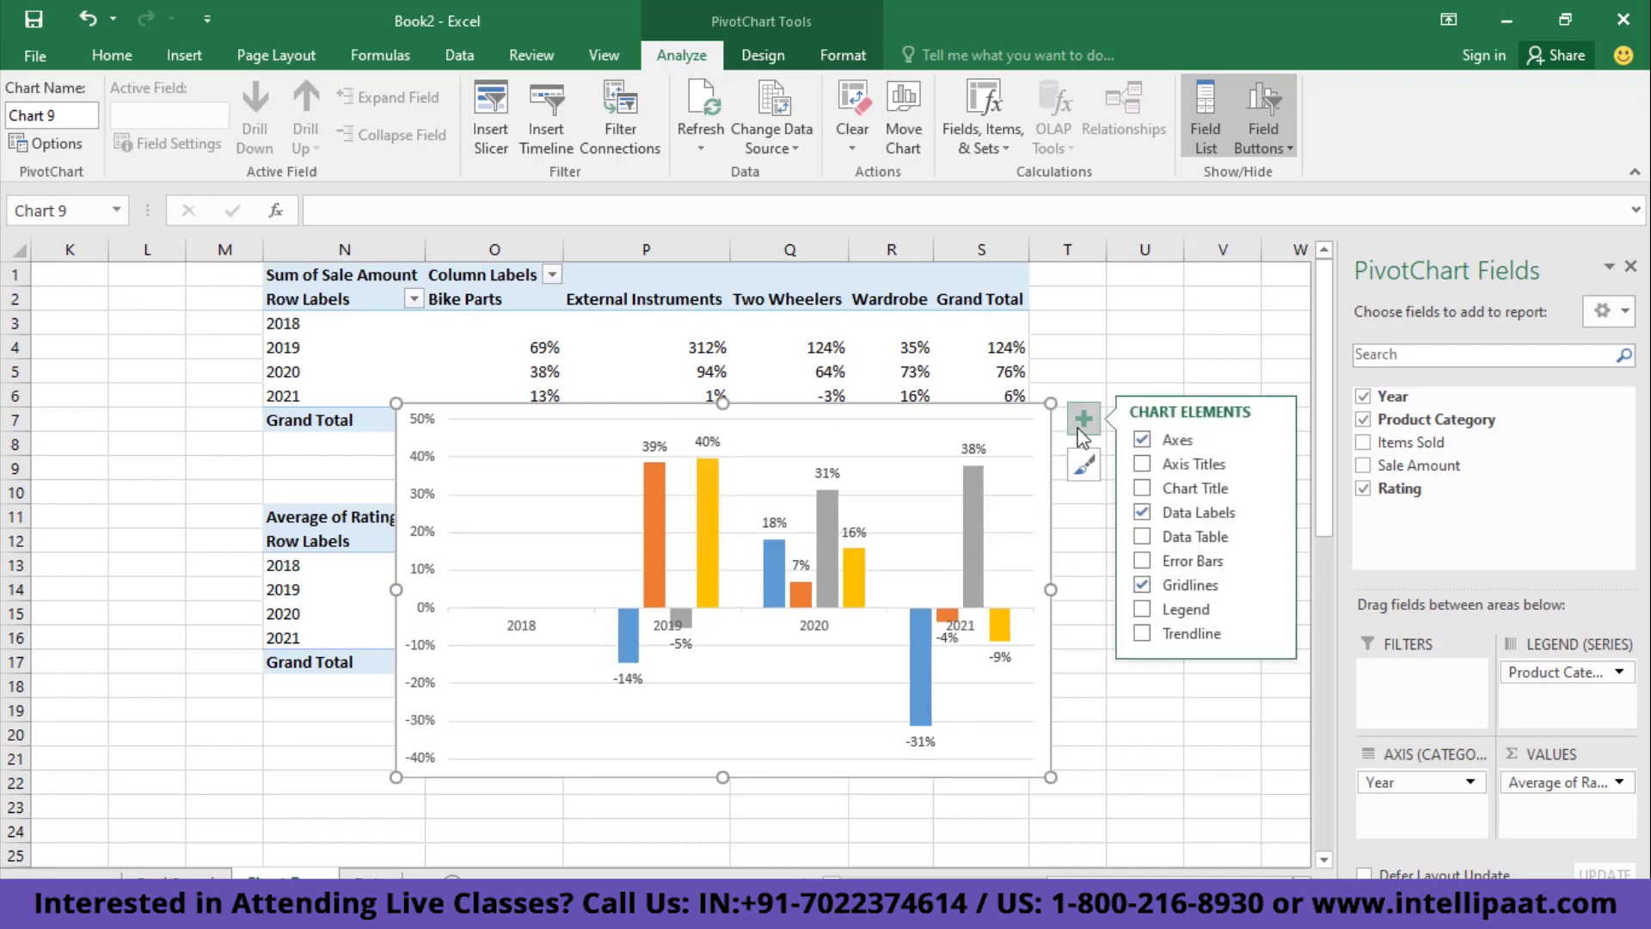
{"action": "left_click", "coordinate": [1174, 487]}
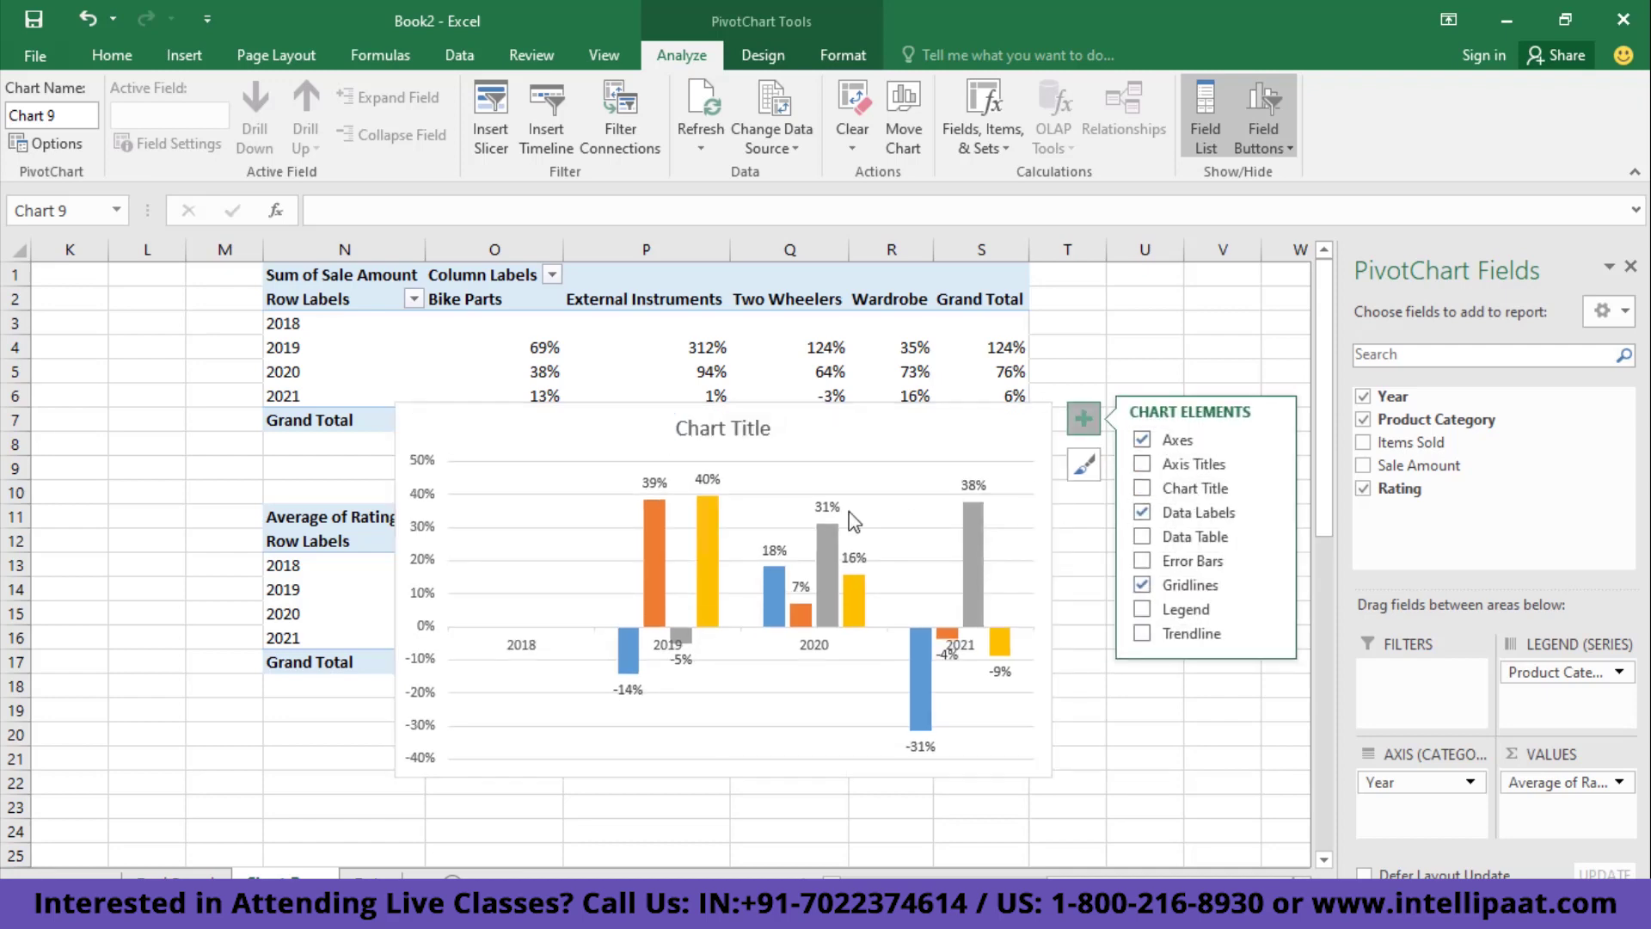
{"action": "key", "text": "Delete"}
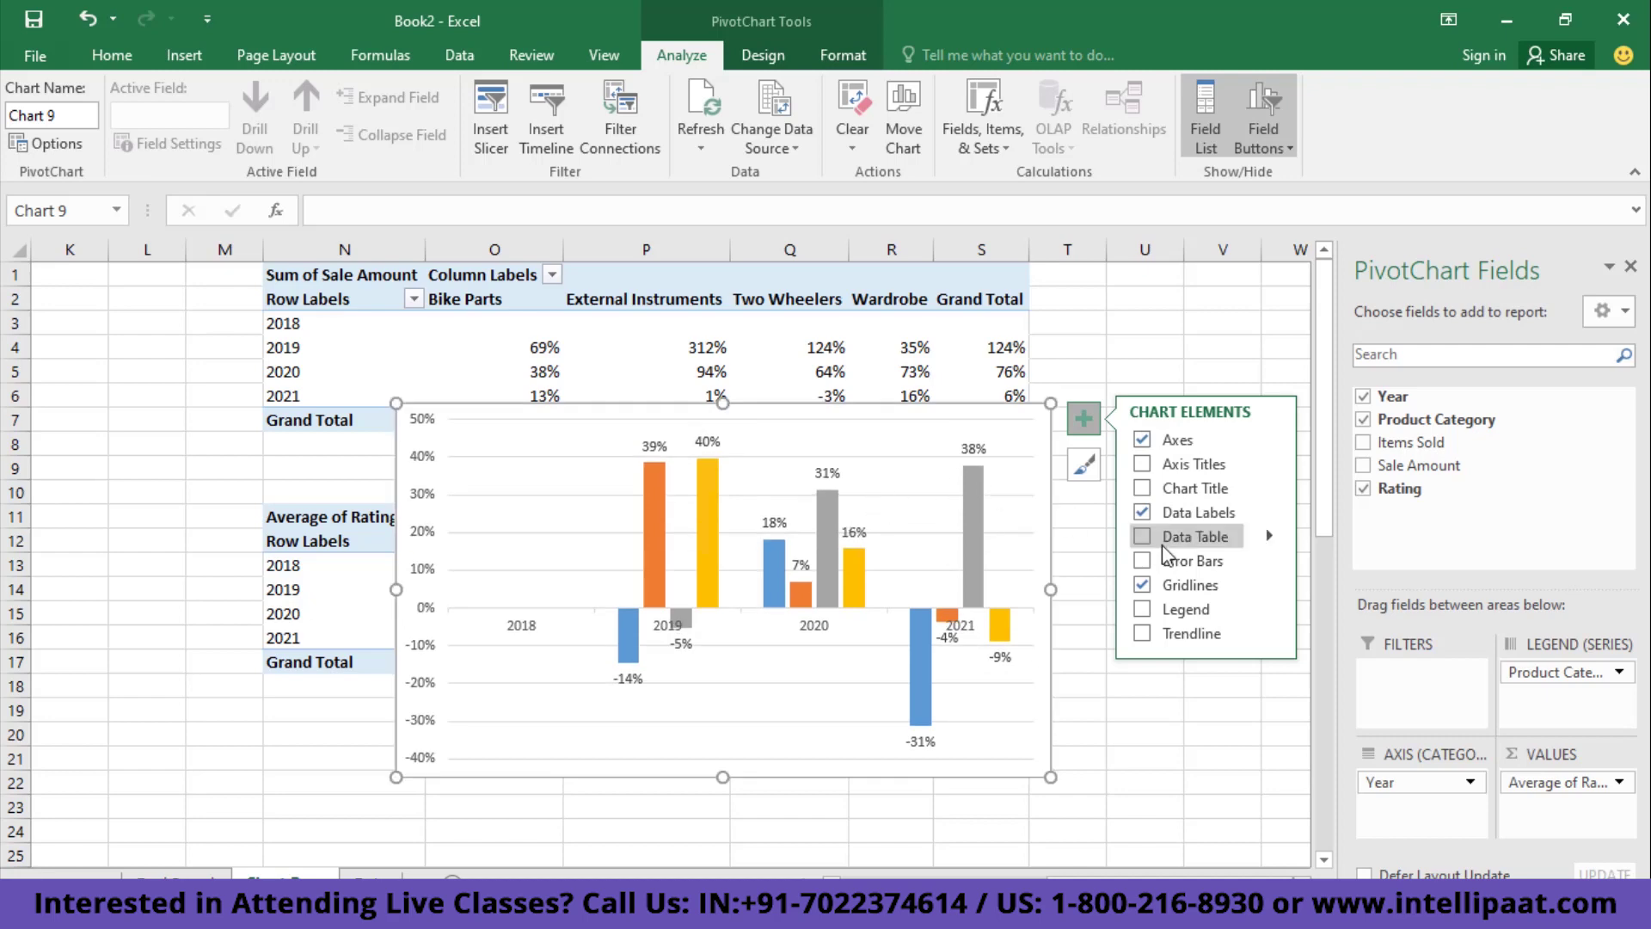
{"action": "left_click", "coordinate": [1143, 488]}
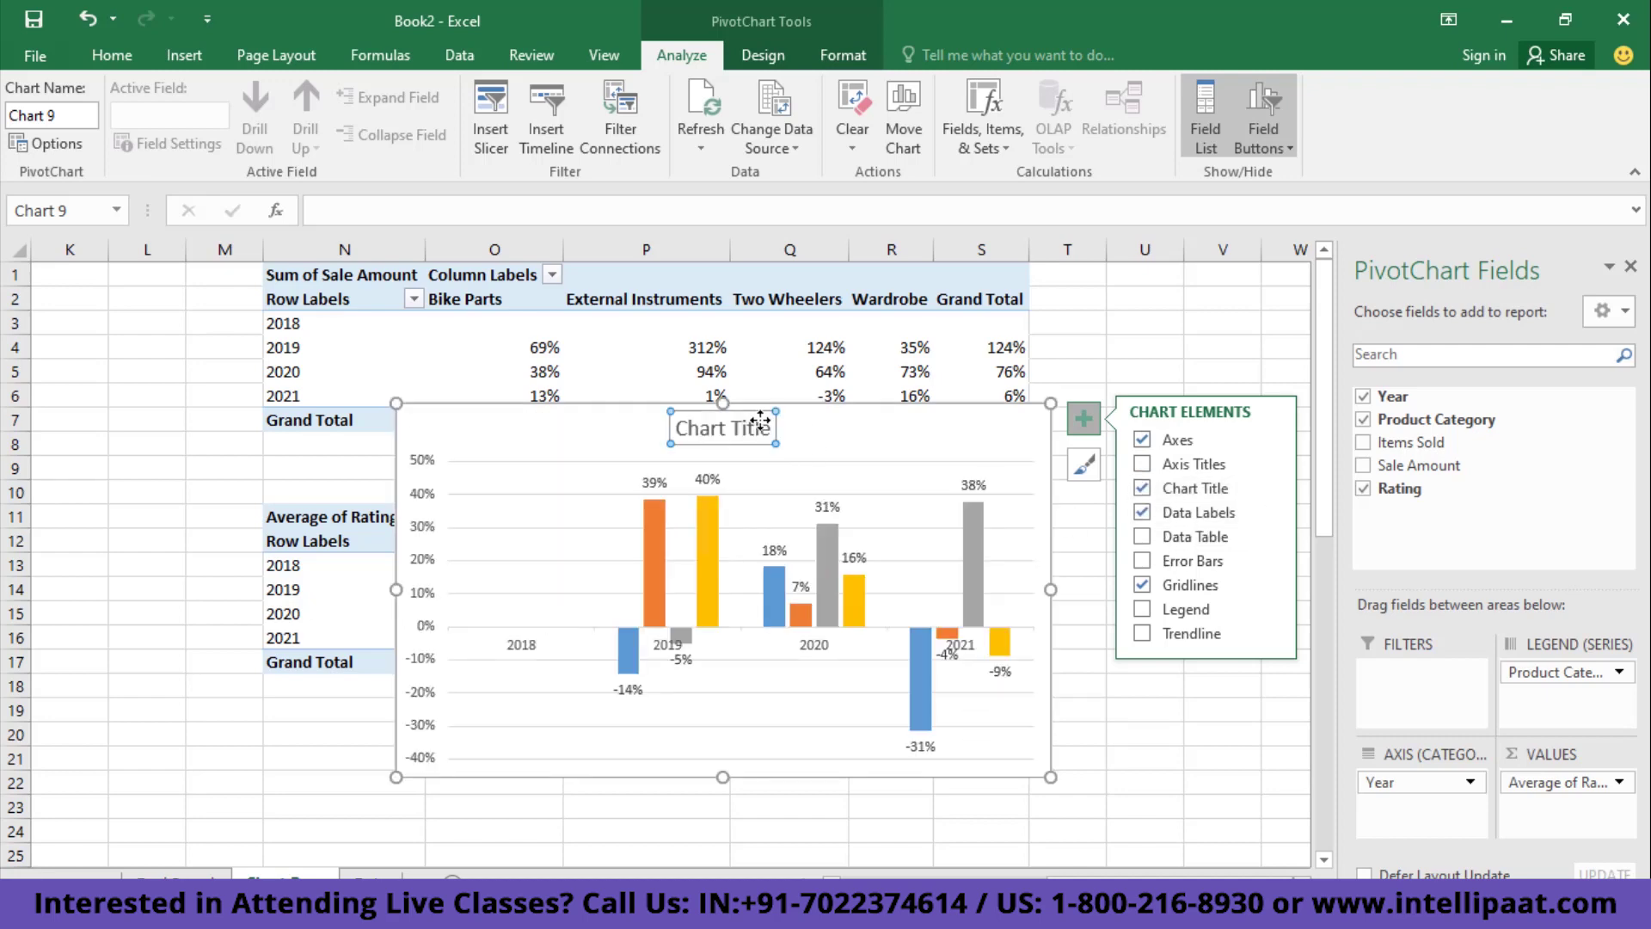
{"action": "triple_click", "coordinate": [762, 426]}
{"action": "type", "text": "Rating Change"}
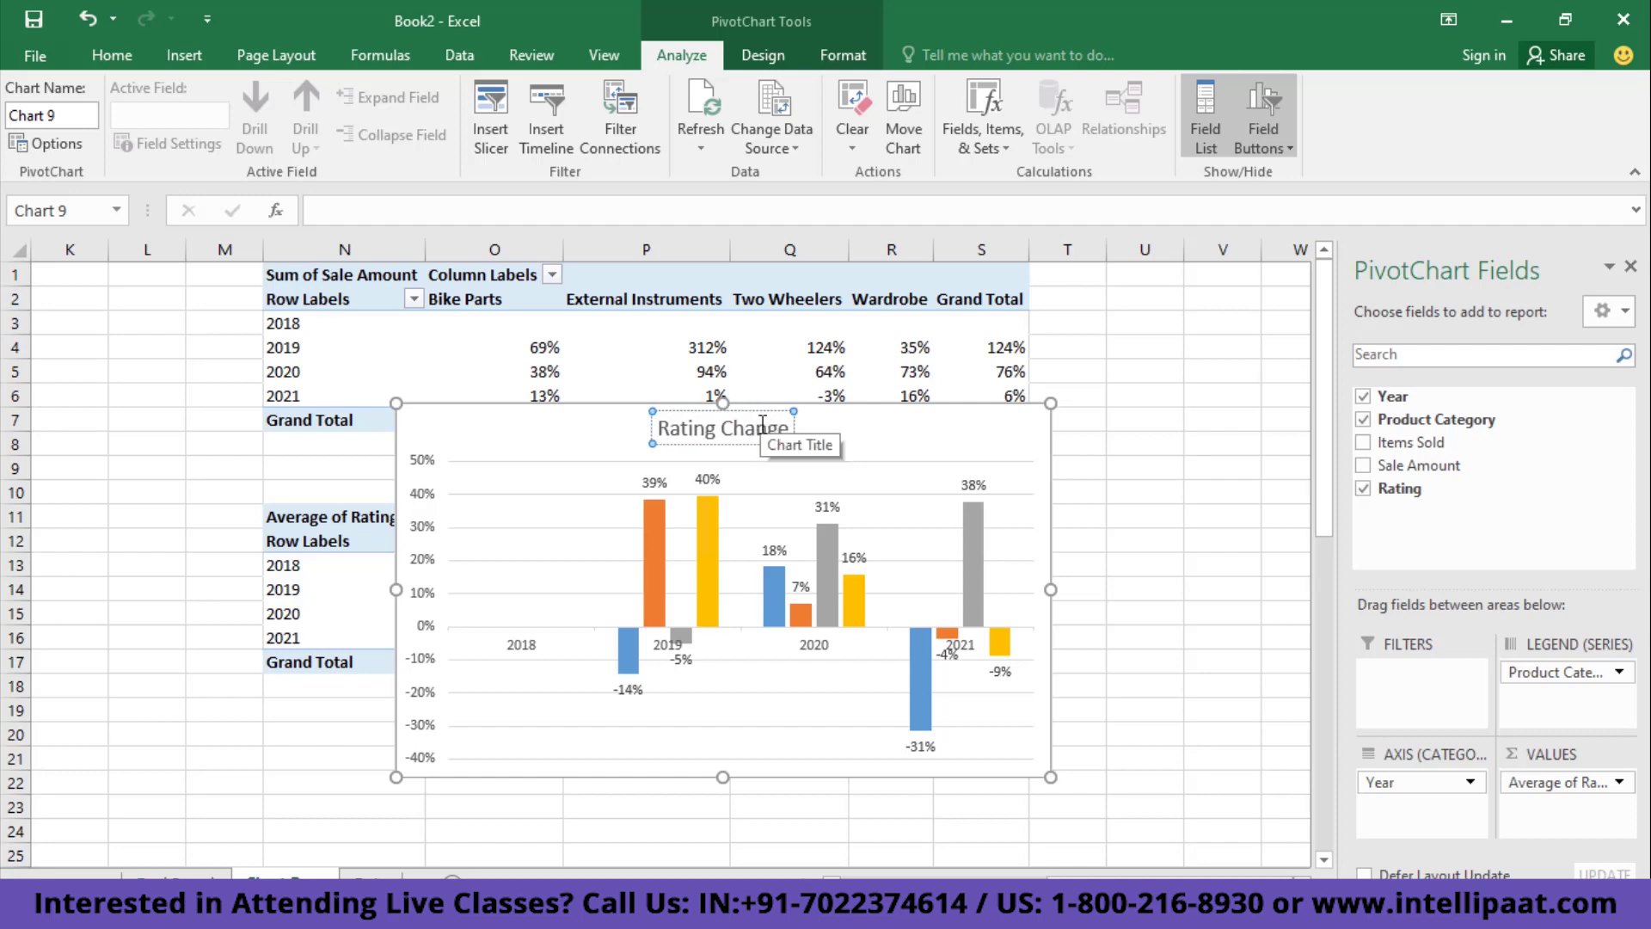
{"action": "type", "text": " Y"}
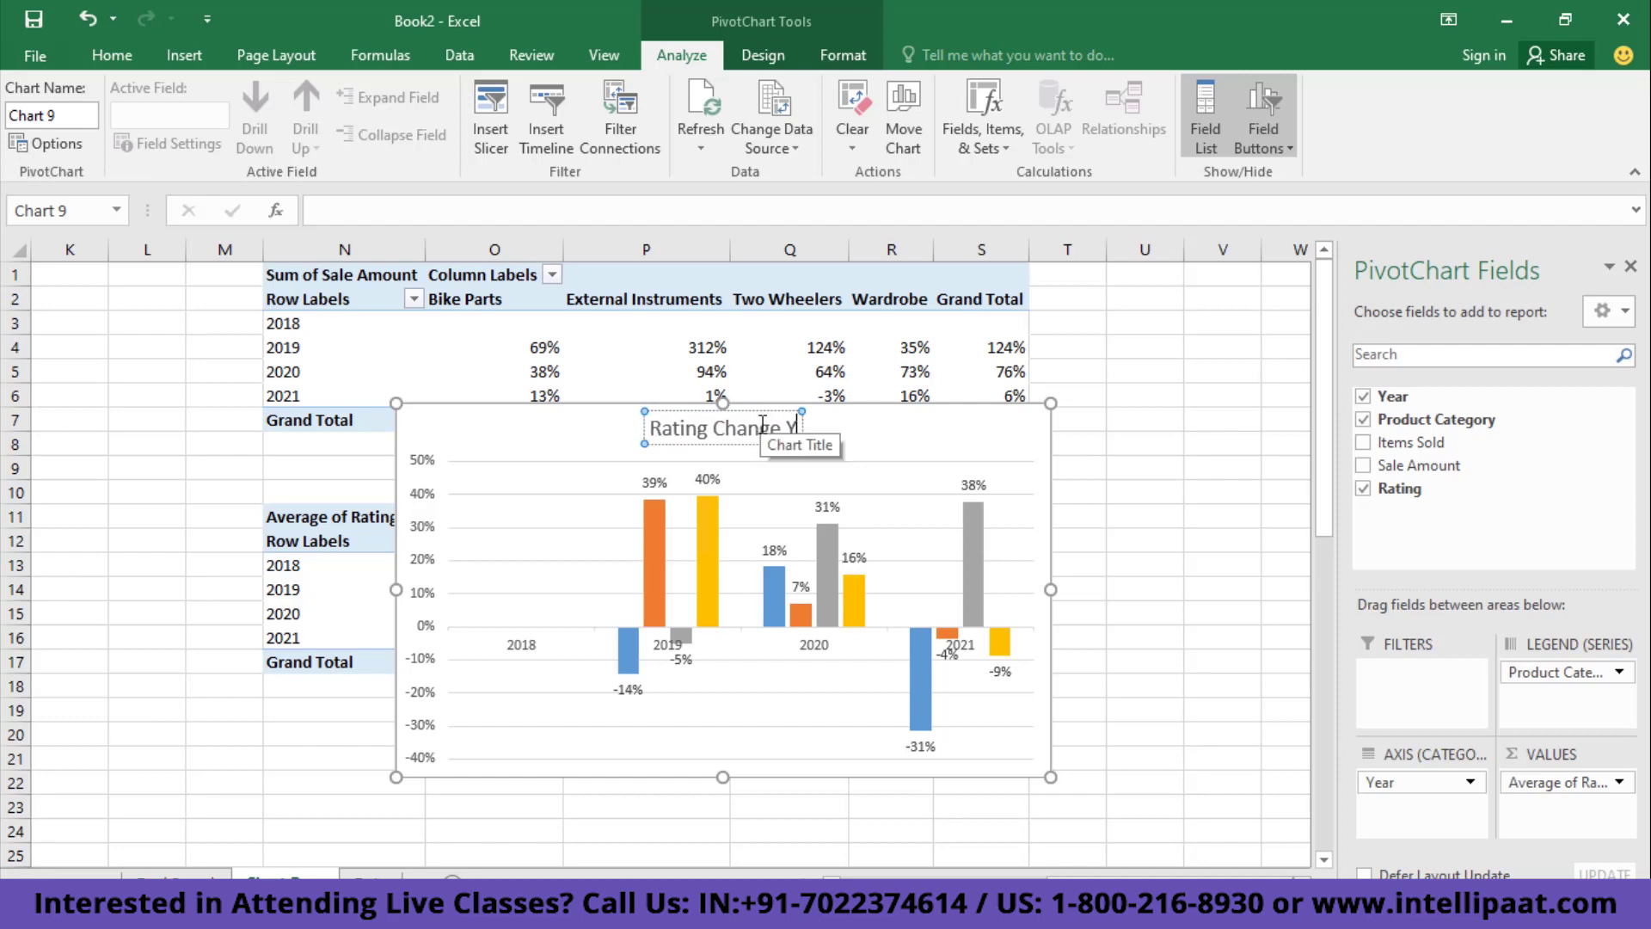
{"action": "type", "text": "ear O"}
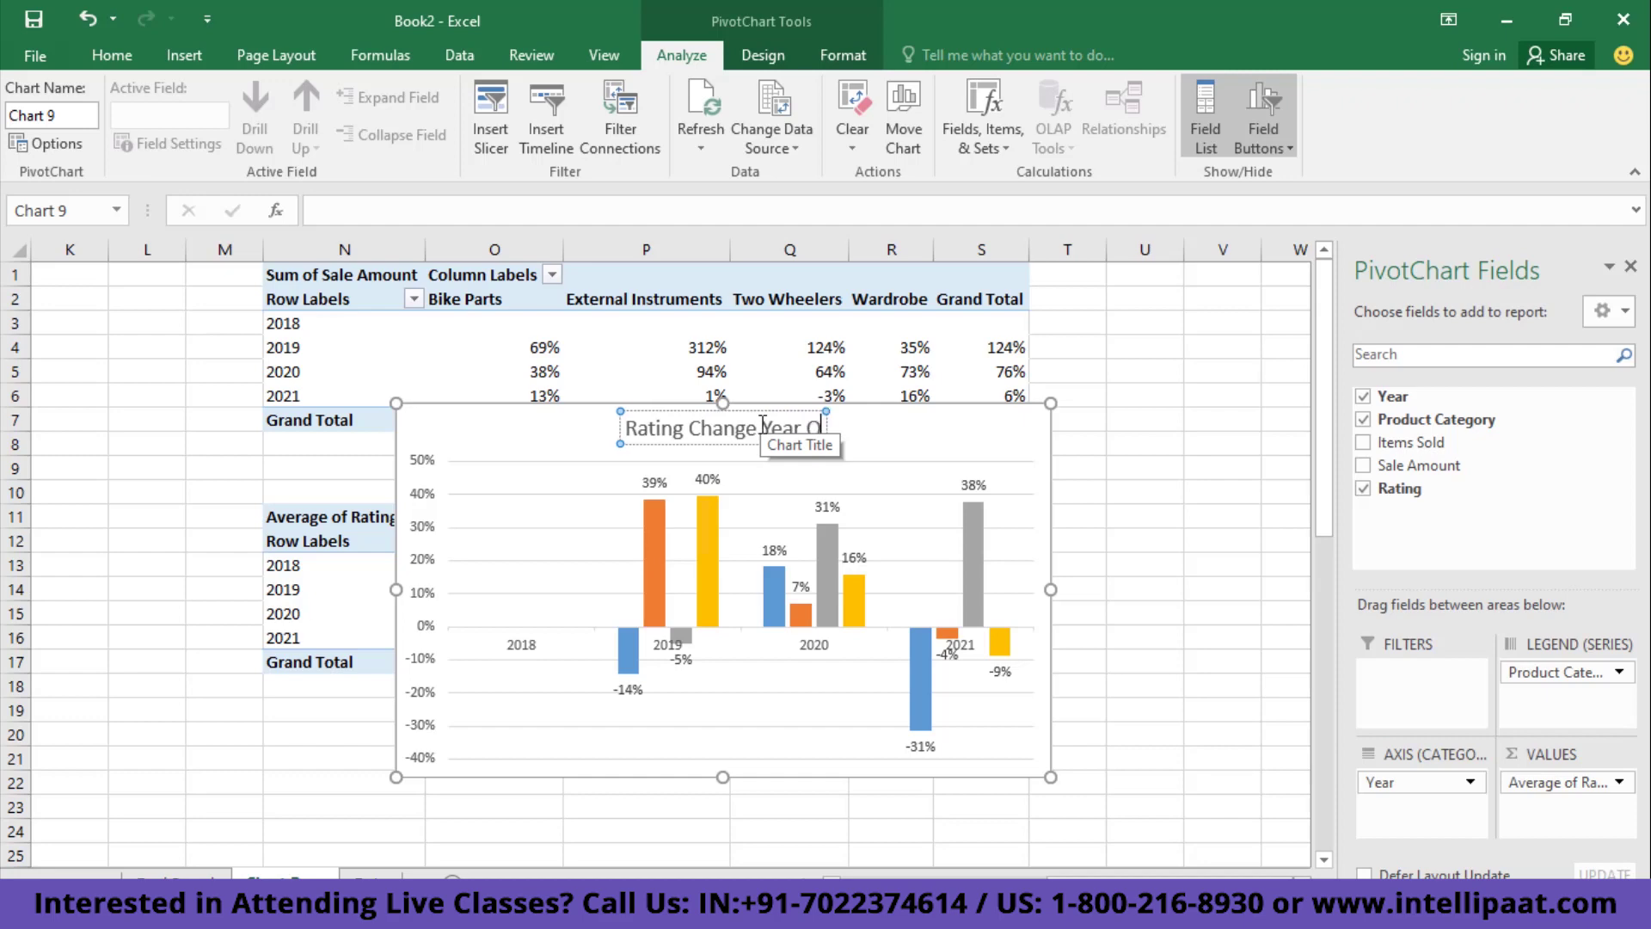
{"action": "type", "text": "n Year"}
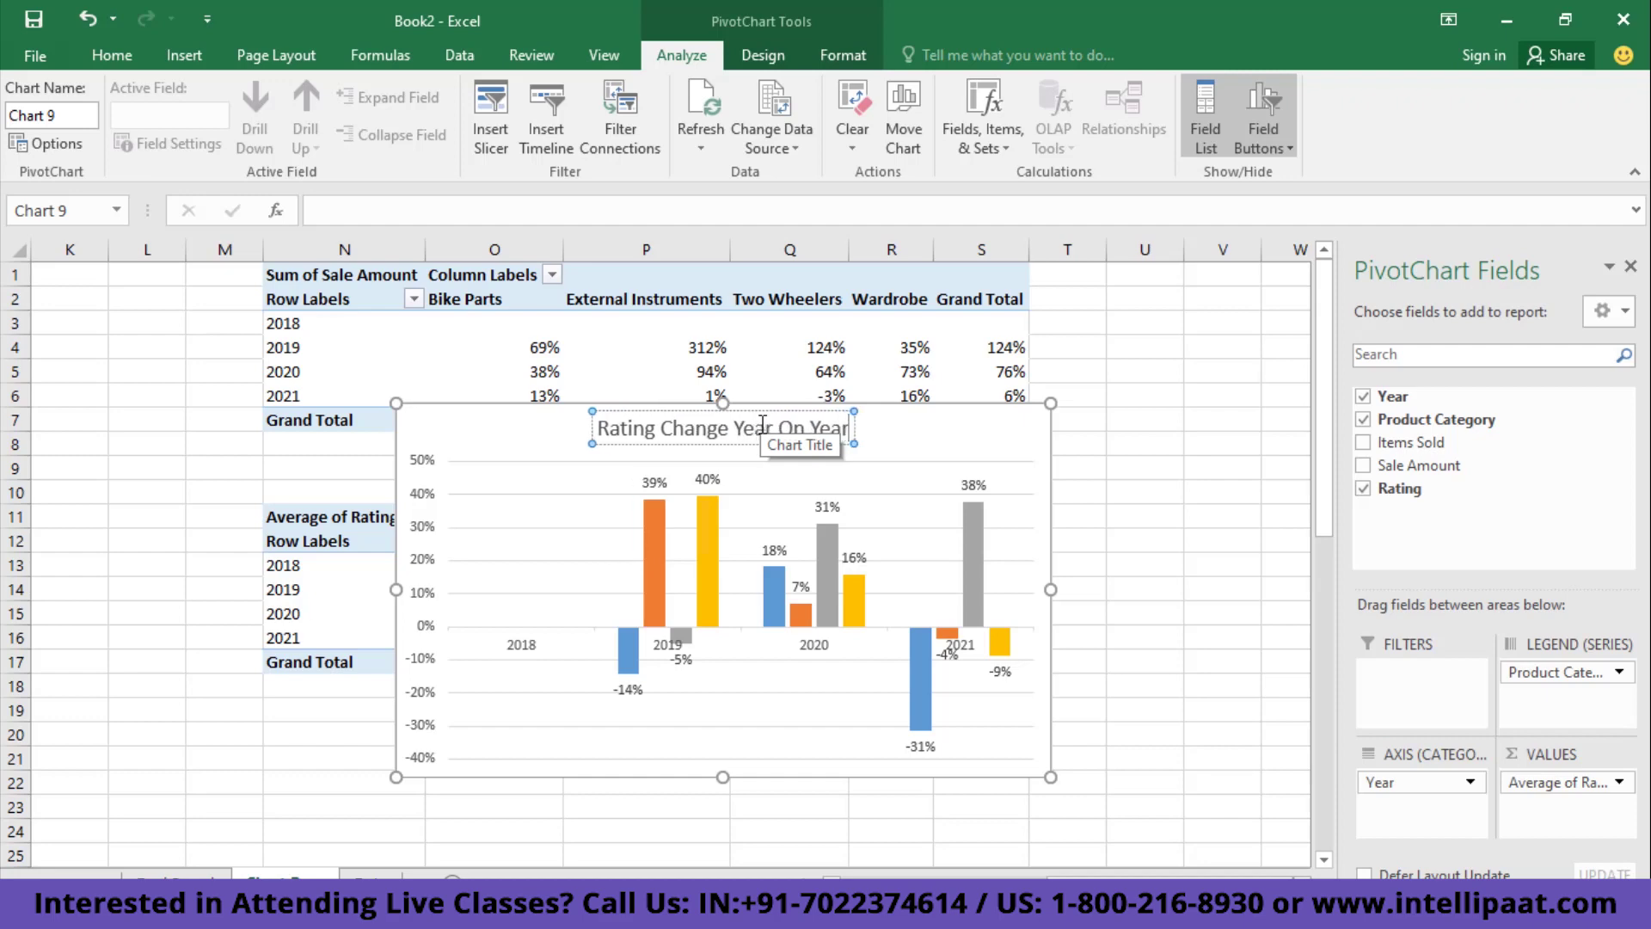
- Place the Rating Change Year On Year chart on the dashboard sheet, directly below the Sale Change Year On Year chart
{"action": "left_click", "coordinate": [479, 413]}
{"action": "left_click", "coordinate": [177, 883]}
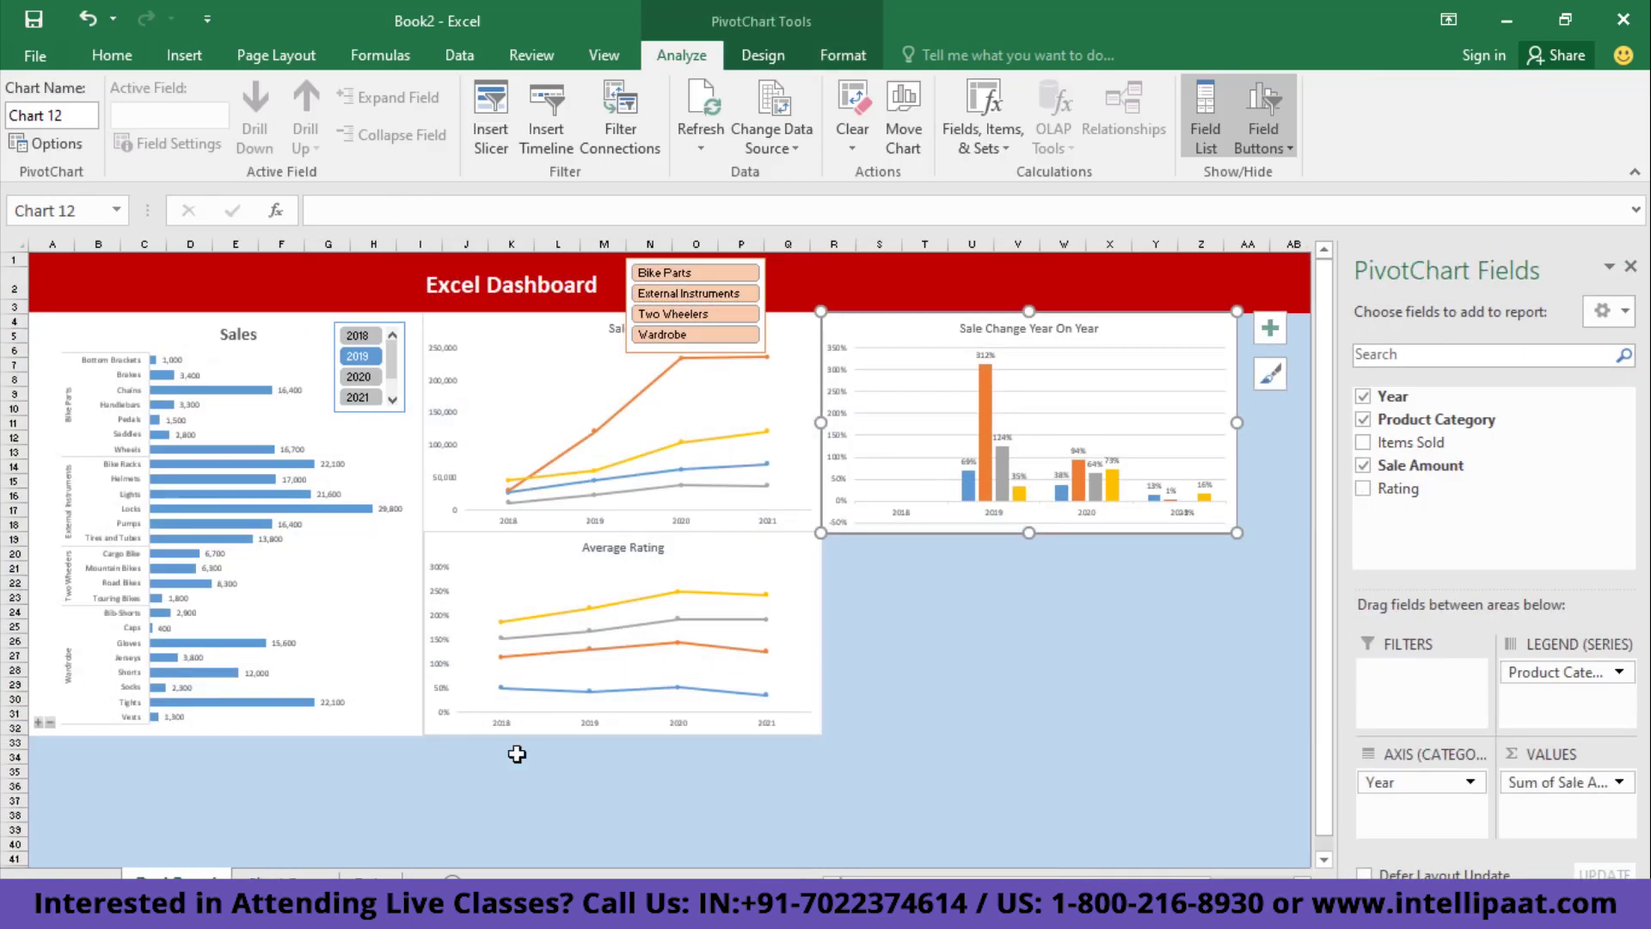
{"action": "left_click", "coordinate": [516, 755]}
{"action": "key", "text": "ctrl+v"}
{"action": "left_click_drag", "start_coordinate": [757, 770], "coordinate": [955, 538]}
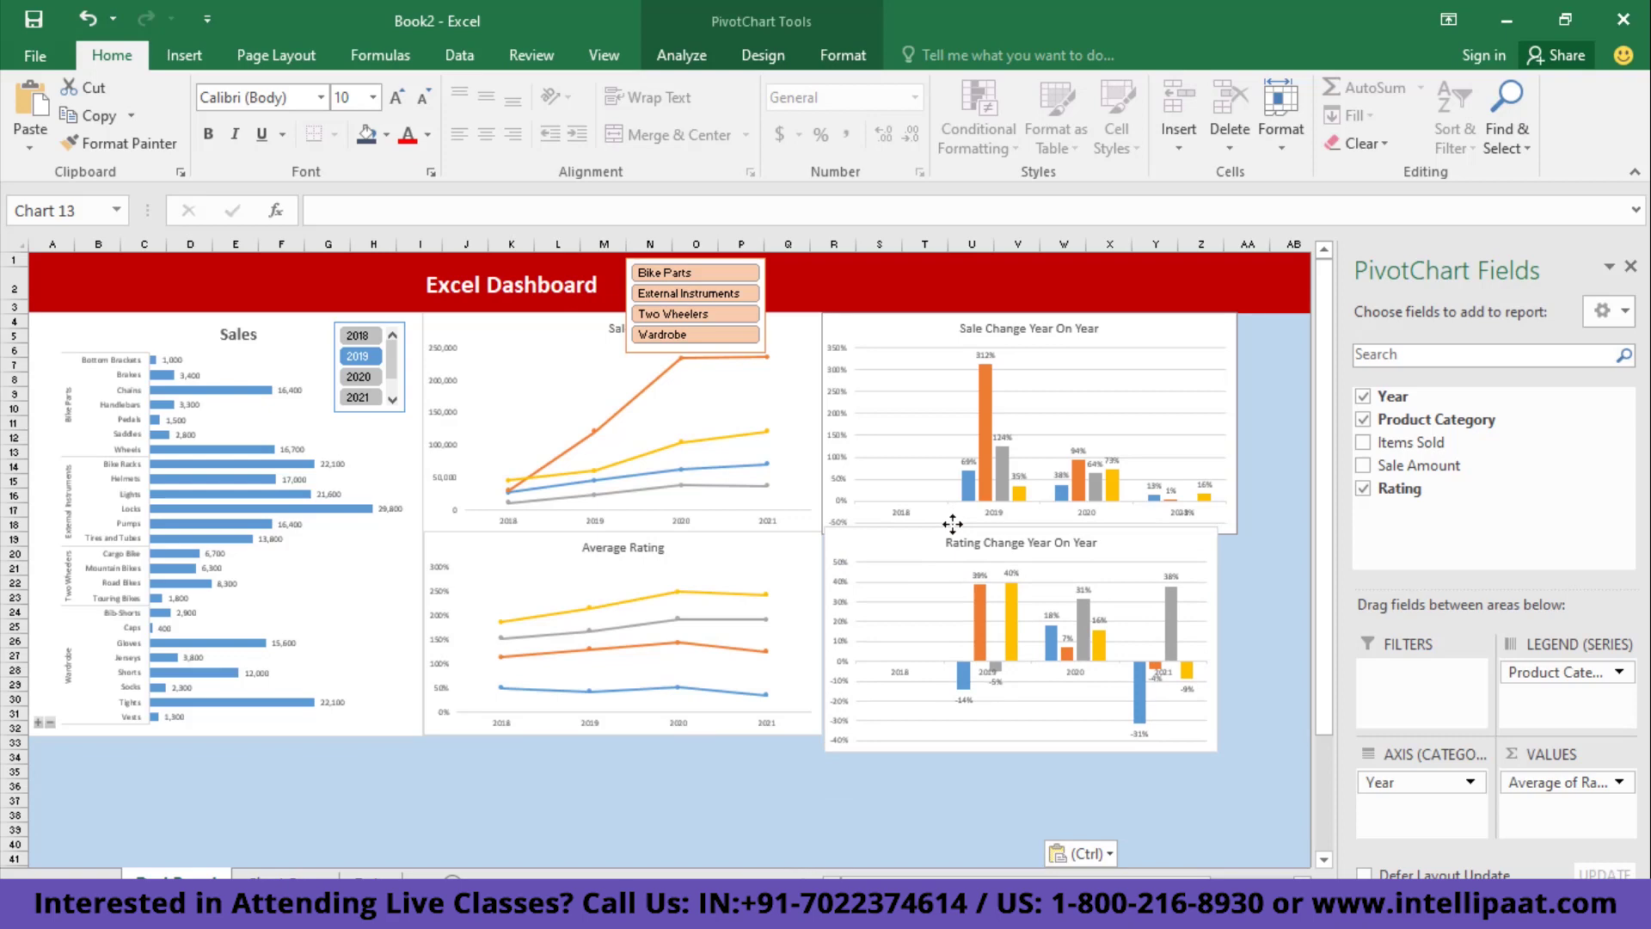
- Widen the Rating Change Year On Year chart and reduce its height to align it with the neighbouring dashboard charts
{"action": "left_click", "coordinate": [1177, 497]}
{"action": "left_click", "coordinate": [1090, 563]}
{"action": "left_click_drag", "start_coordinate": [1215, 641], "coordinate": [1241, 637]}
{"action": "left_click_drag", "start_coordinate": [1030, 753], "coordinate": [1030, 735]}
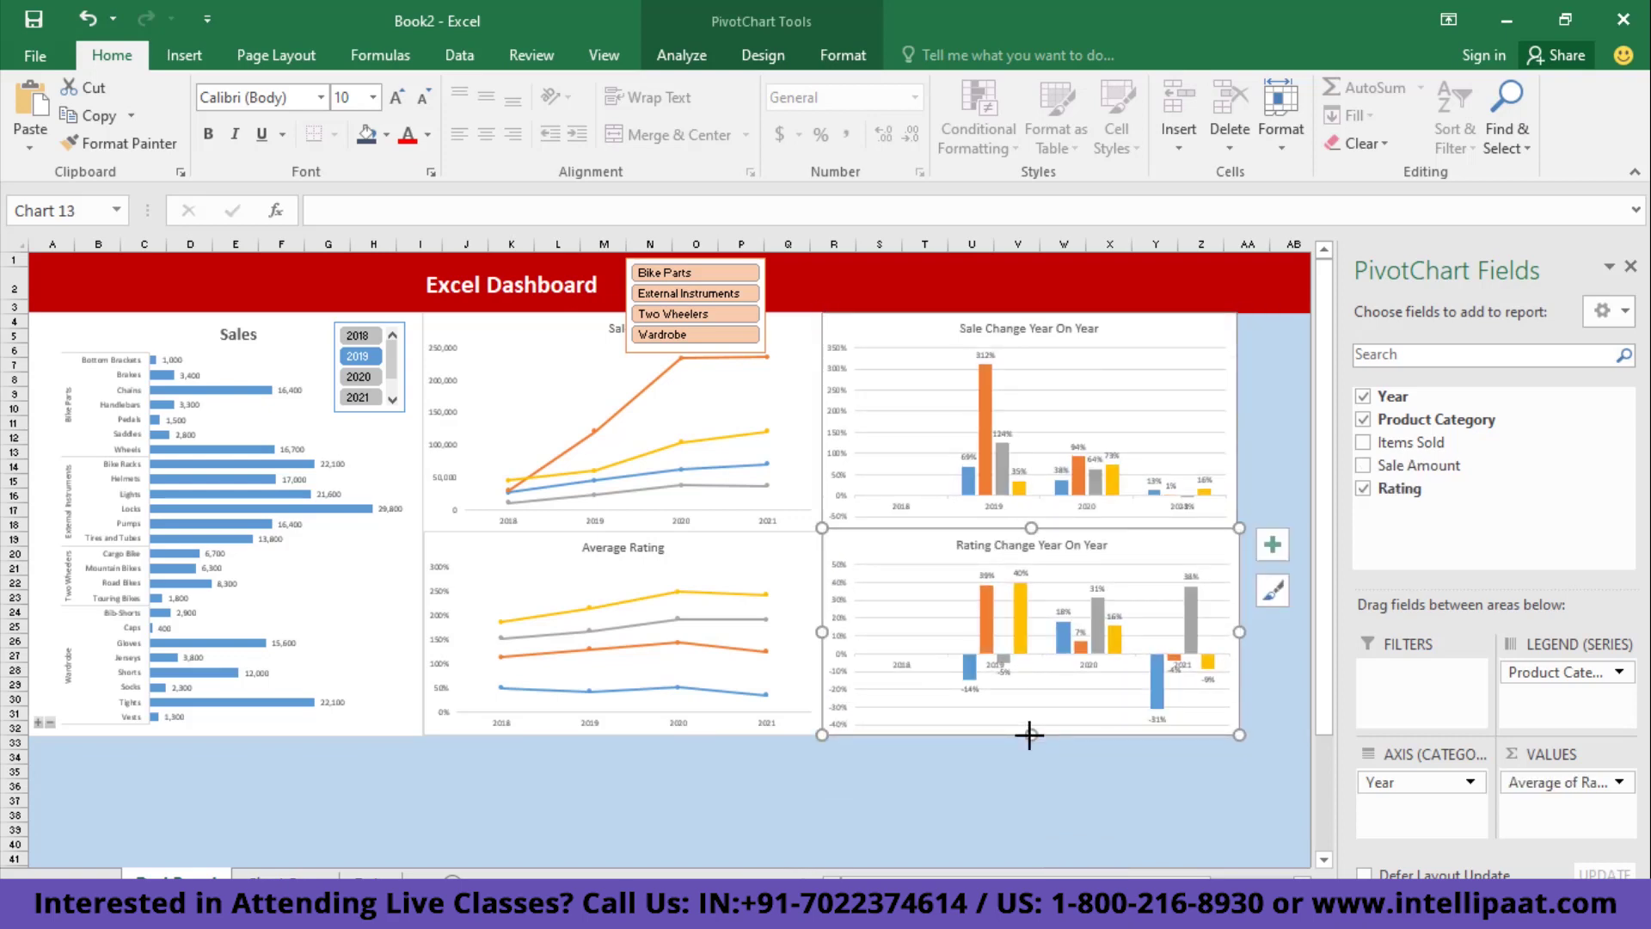
{"action": "mouse_move", "coordinate": [1324, 342]}
{"action": "left_mouse_down"}
{"action": "mouse_move", "coordinate": [1325, 379]}
{"action": "mouse_move", "coordinate": [1334, 313]}
{"action": "left_mouse_up"}
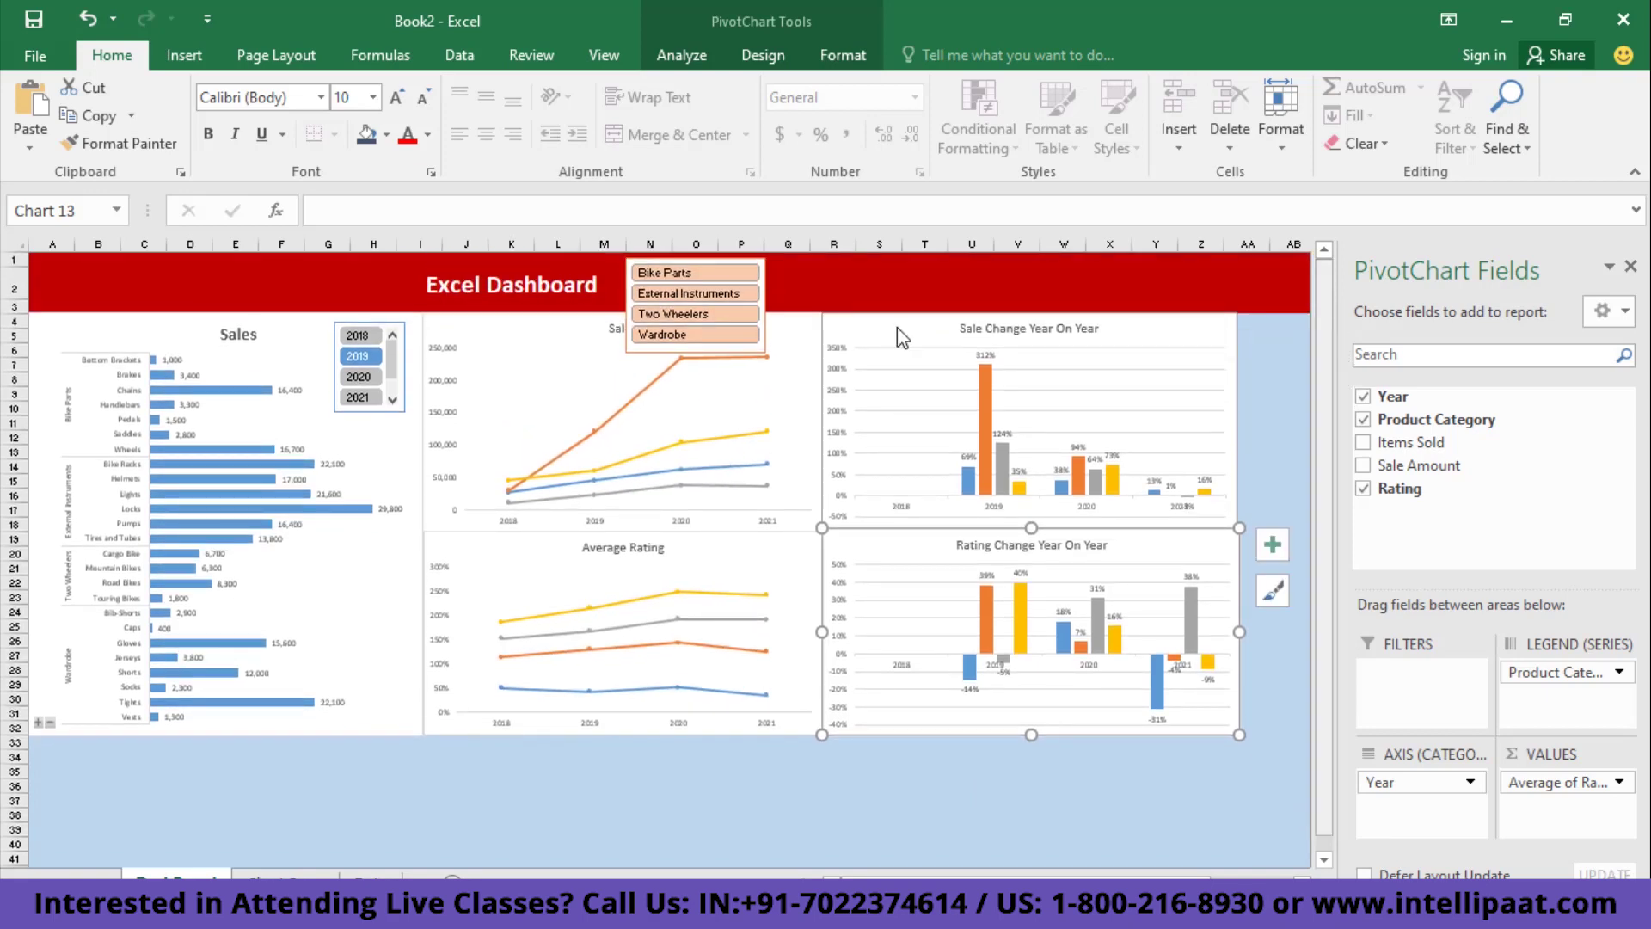
- Move the Product Category slicer off the Sales line chart to the empty area just below the Average Rating chart
{"action": "left_click", "coordinate": [670, 258]}
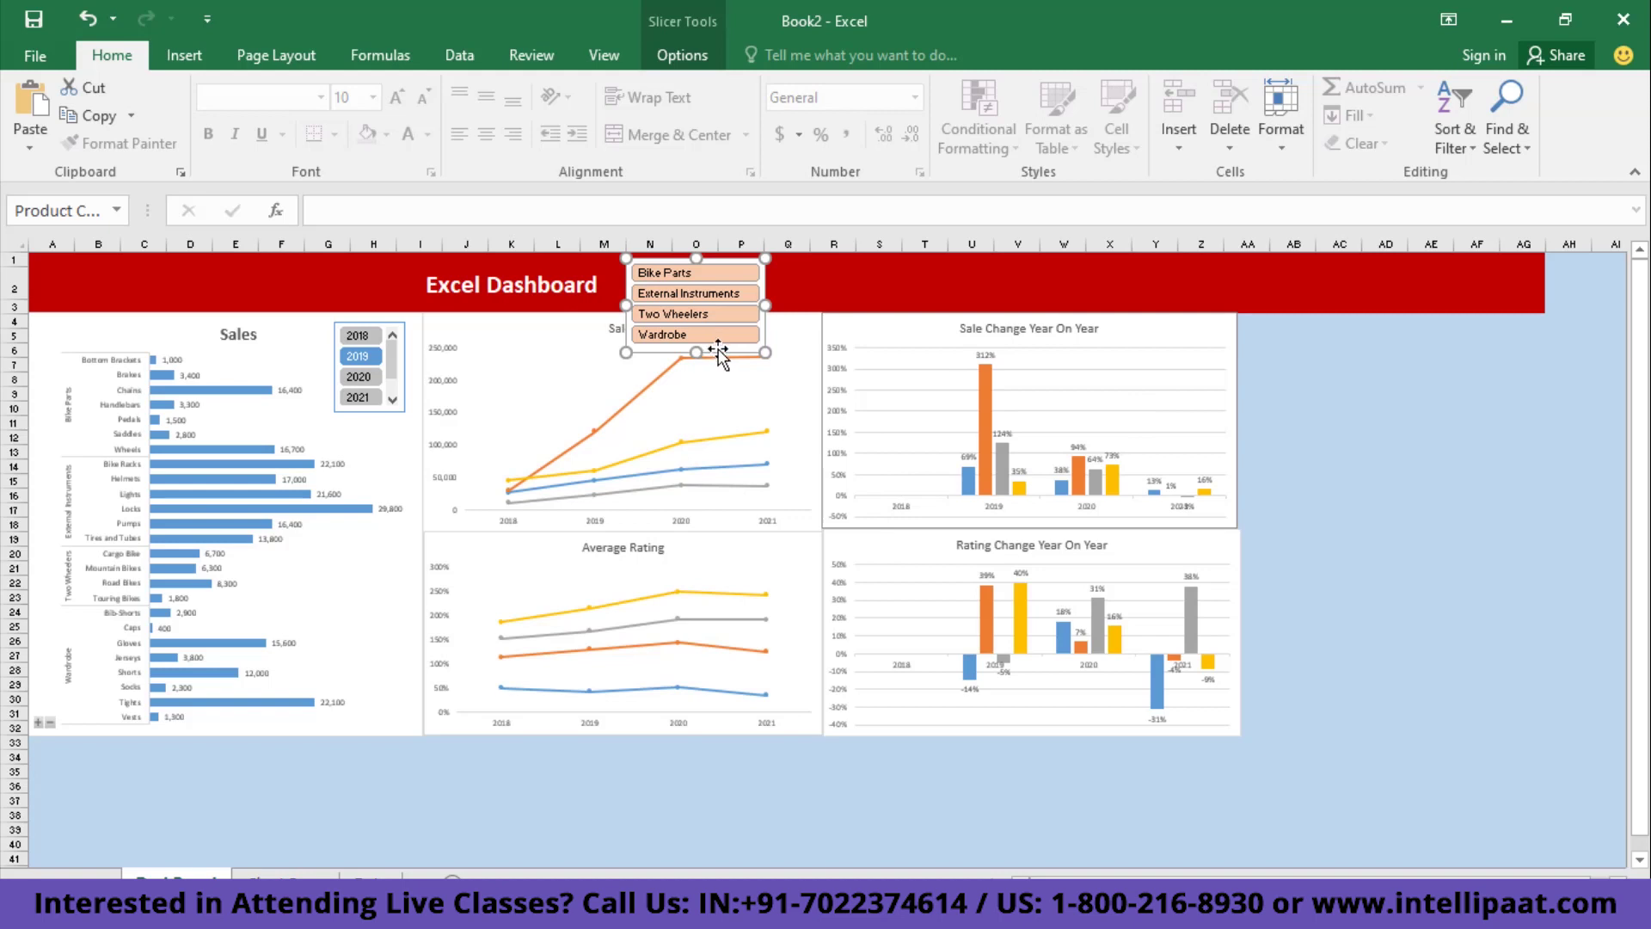
{"action": "left_click_drag", "start_coordinate": [718, 354], "coordinate": [948, 455]}
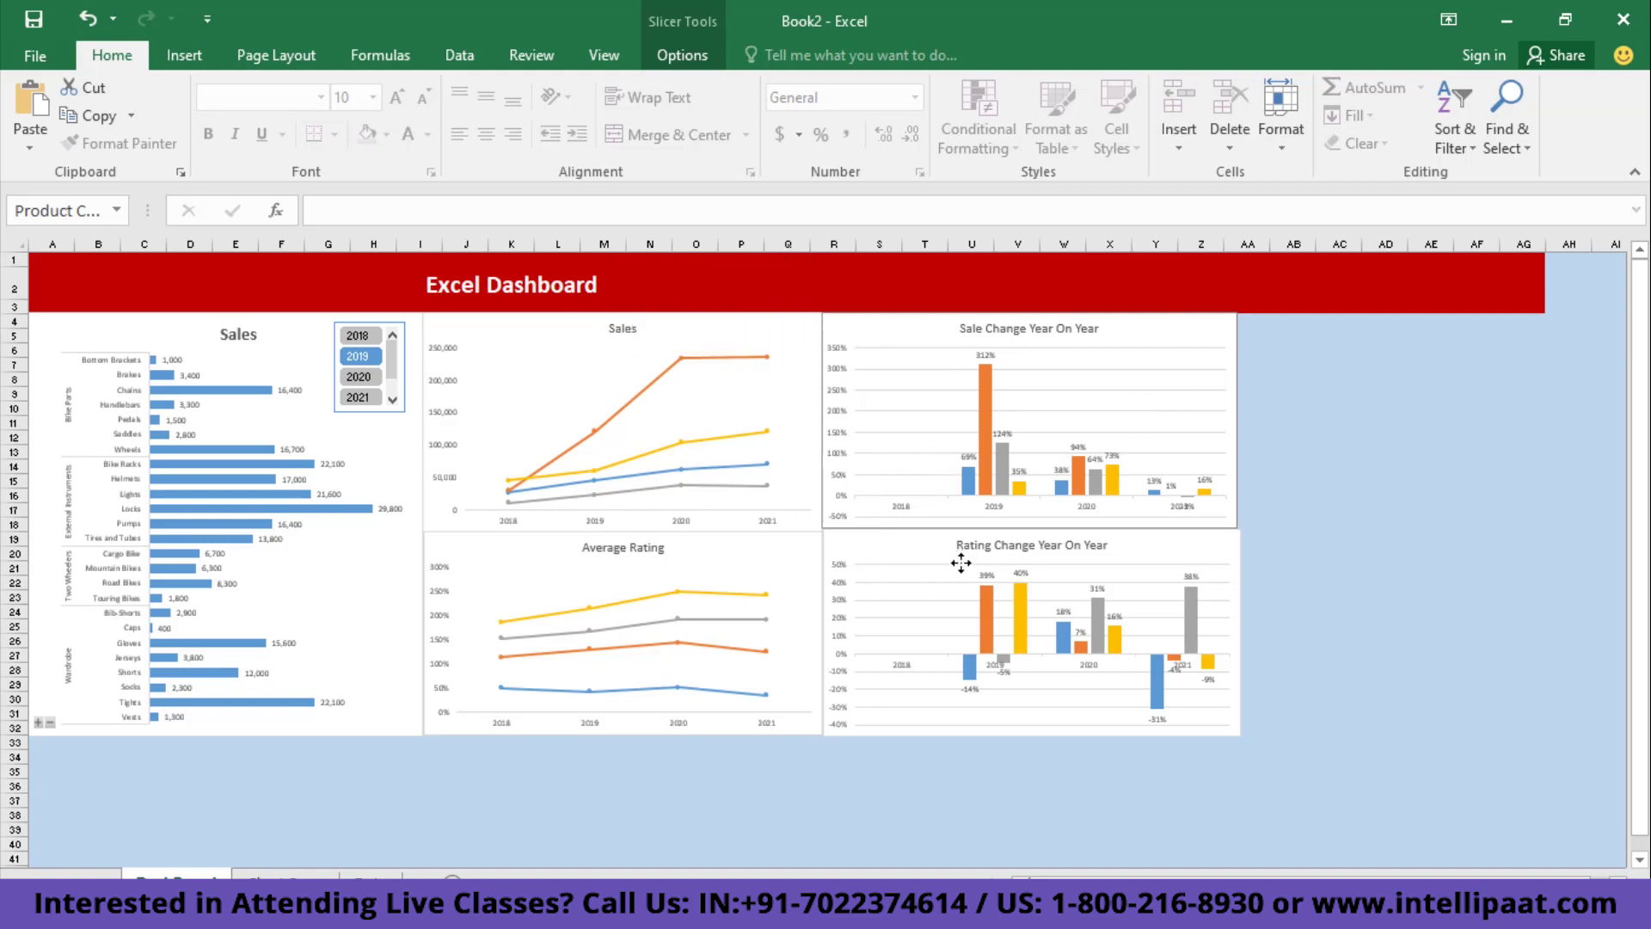
{"action": "left_click_drag", "start_coordinate": [961, 562], "coordinate": [687, 725]}
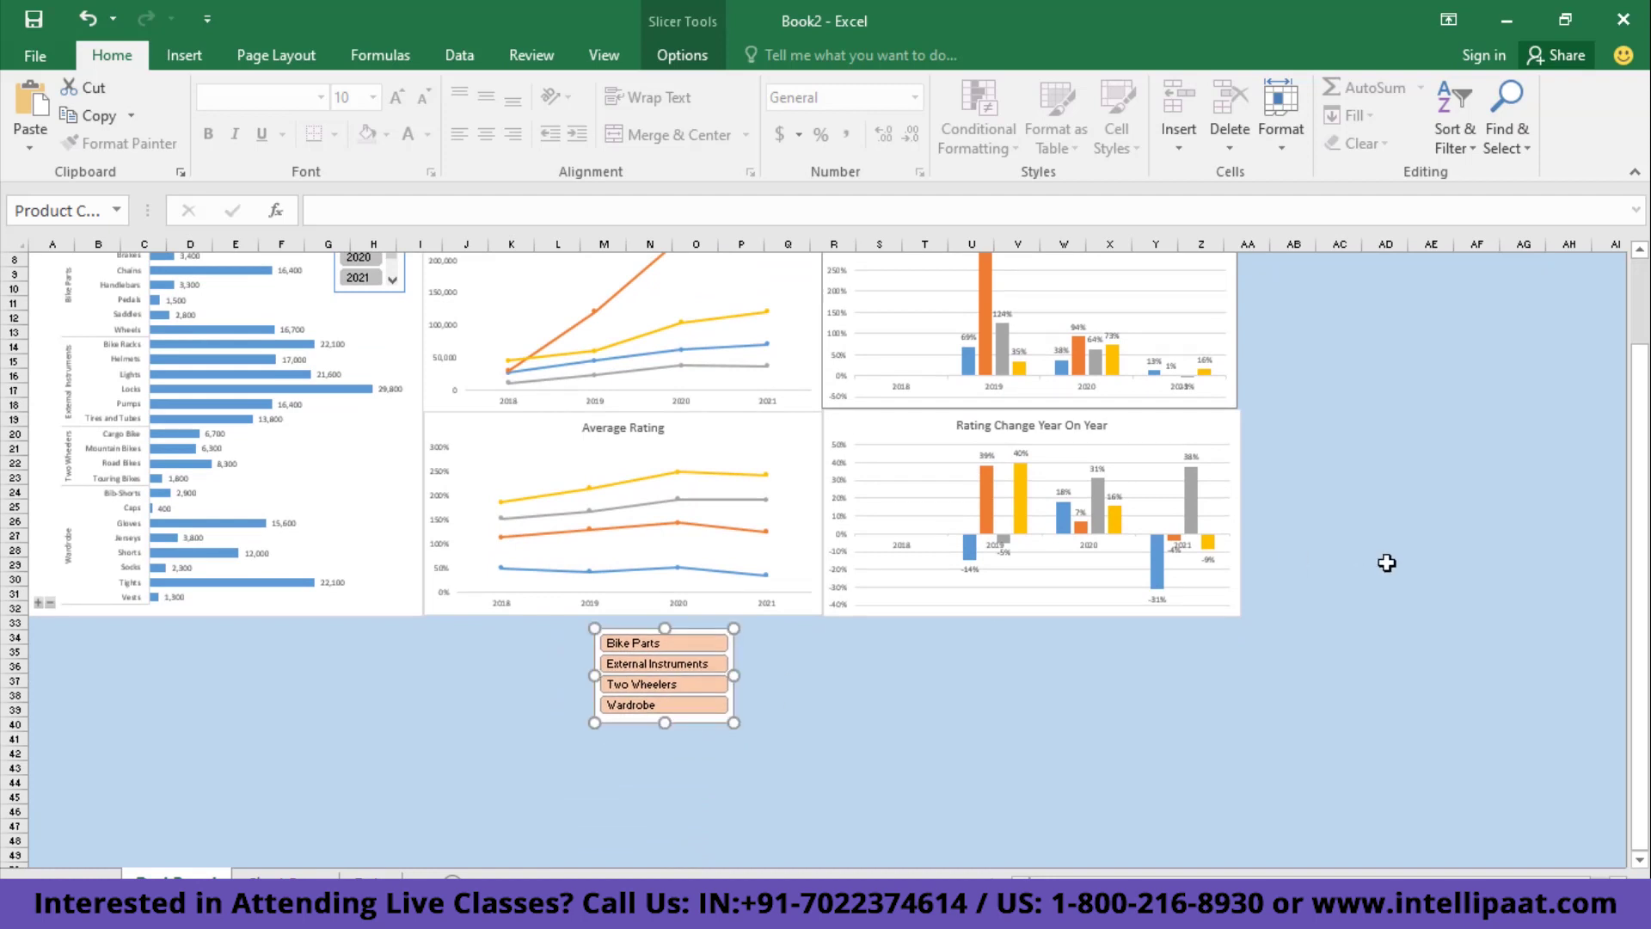
{"action": "left_click_drag", "start_coordinate": [1642, 551], "coordinate": [1638, 482]}
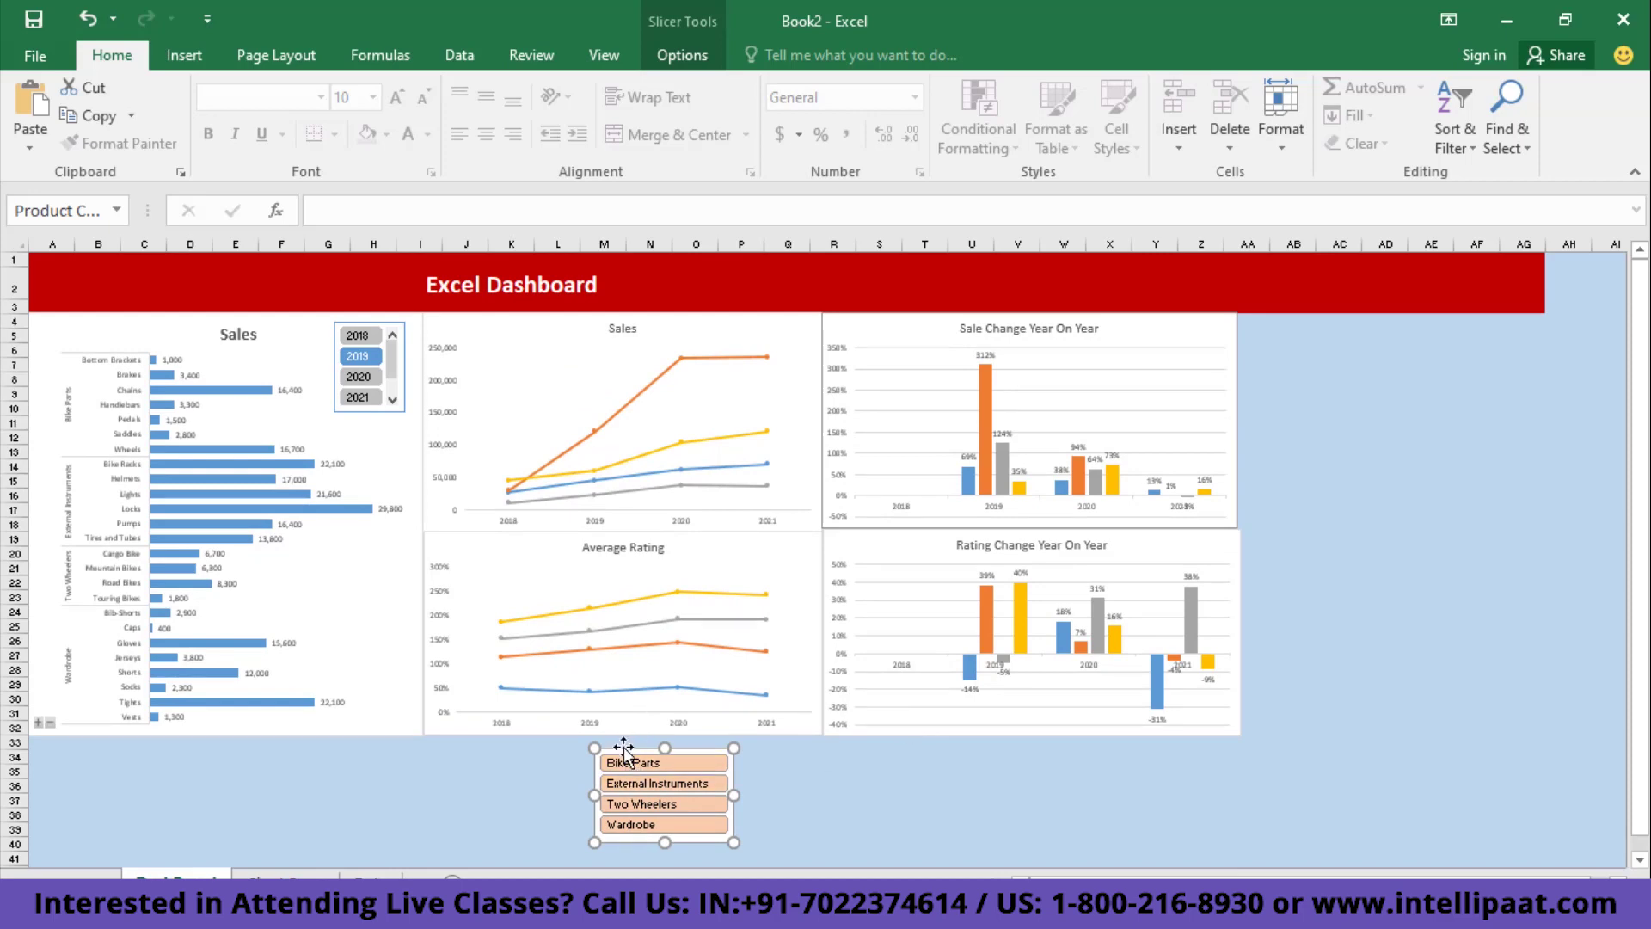
{"action": "left_click_drag", "start_coordinate": [621, 744], "coordinate": [621, 737]}
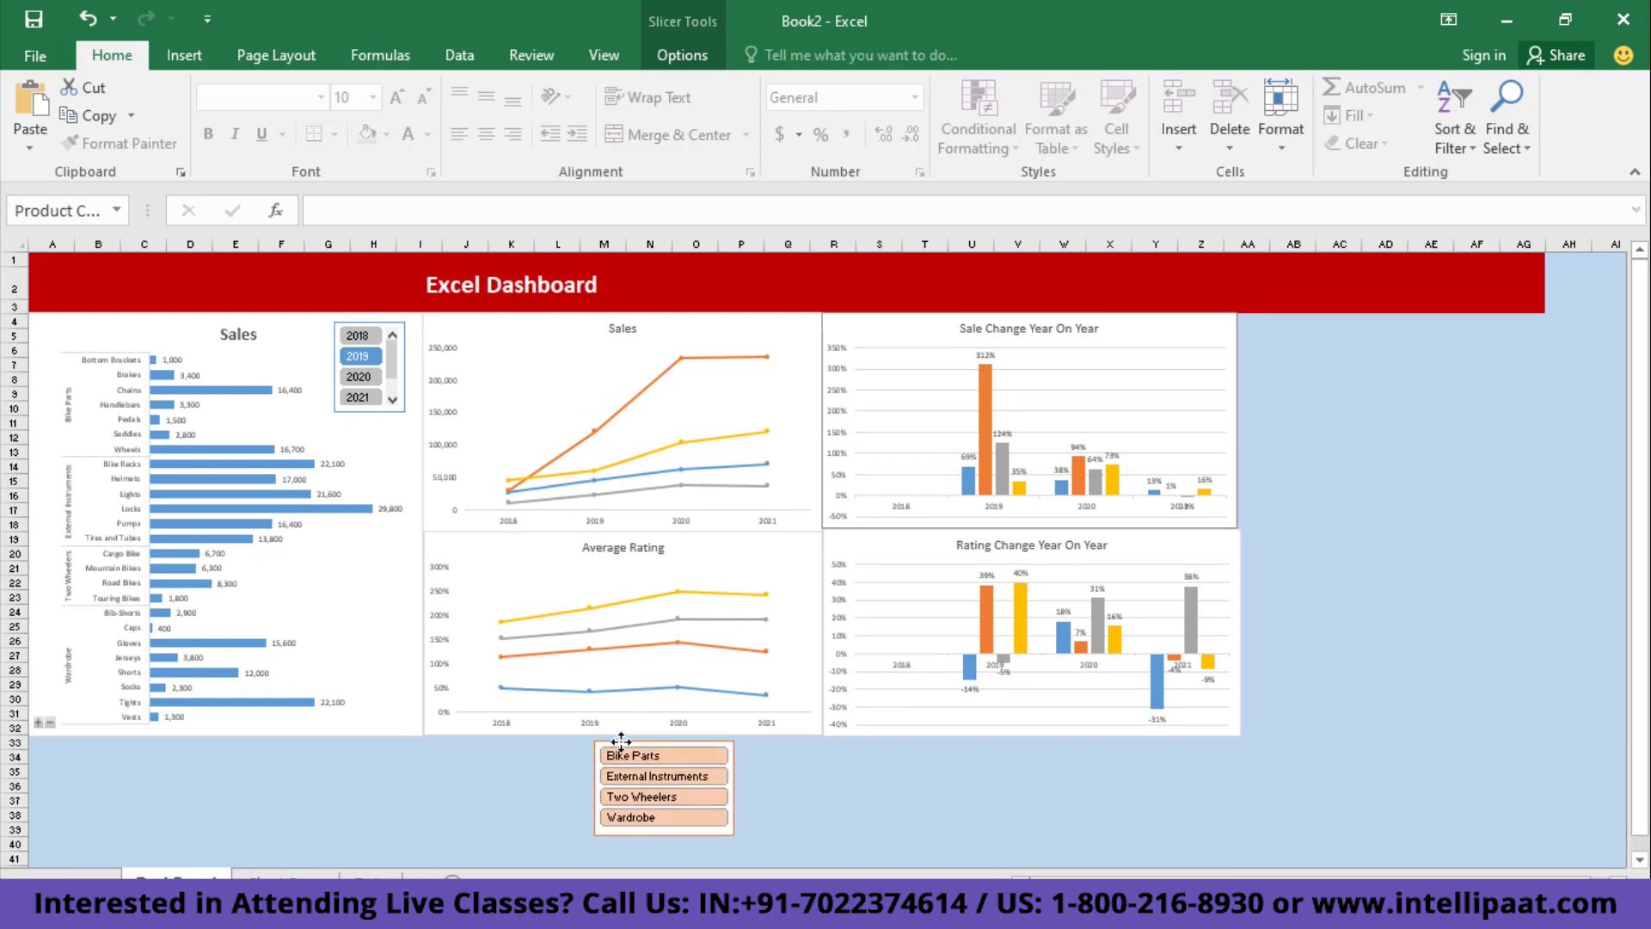
- Duplicate the Sales line chart on the dashboard and position the copy partly over the year-on-year column charts
{"action": "left_click", "coordinate": [711, 411]}
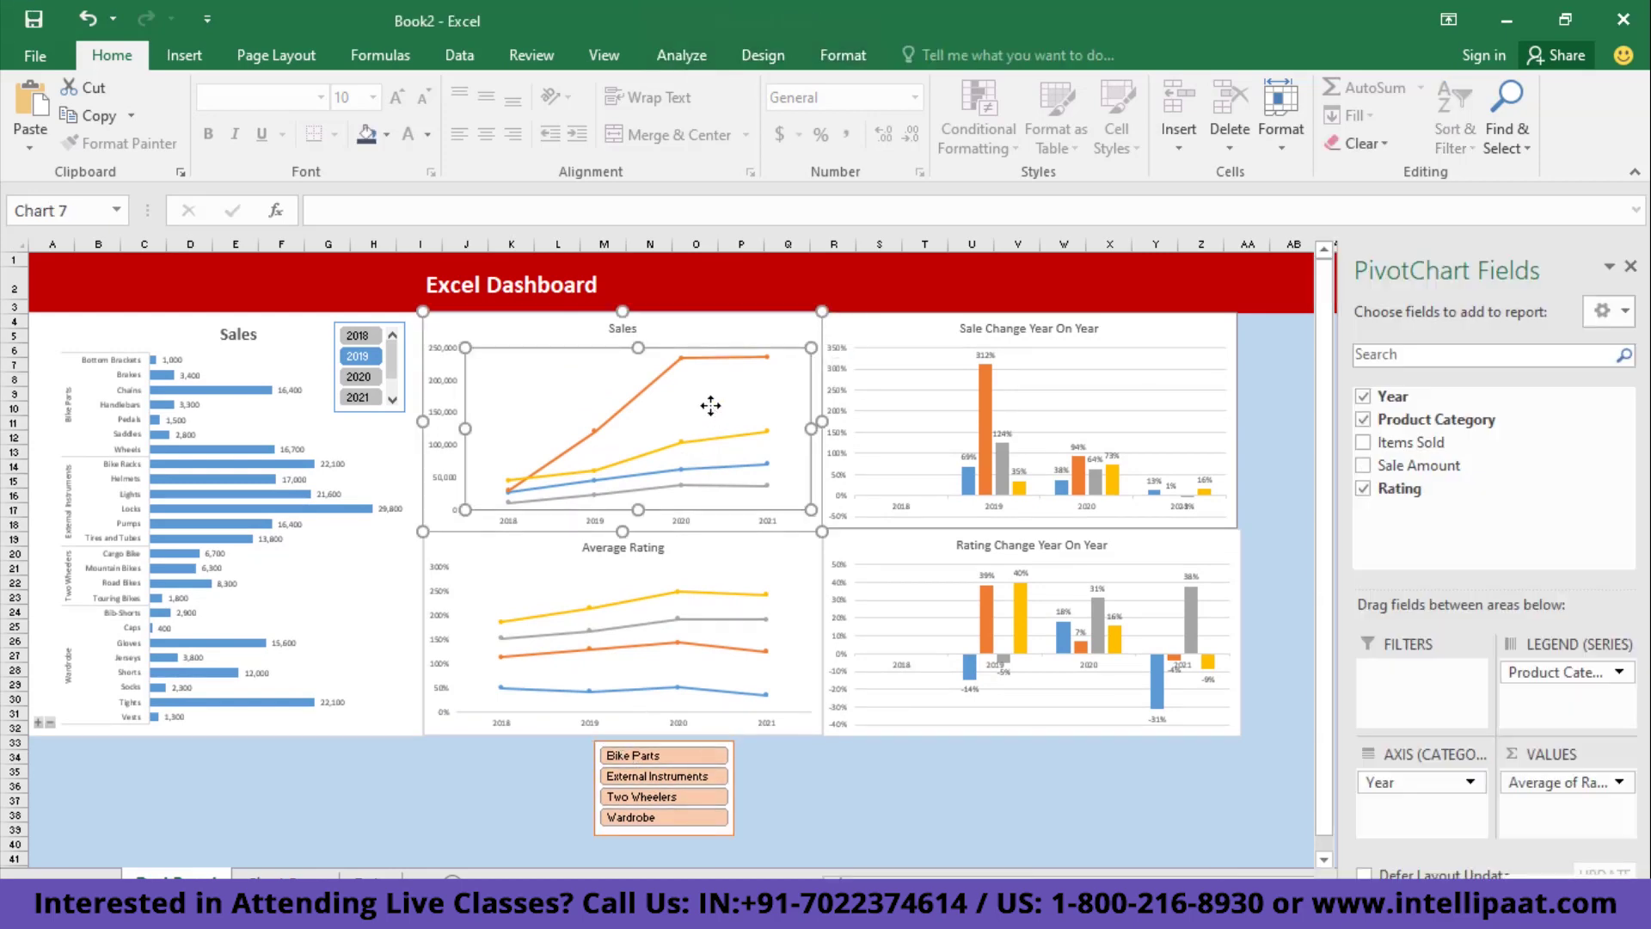
{"action": "right_click", "coordinate": [761, 332]}
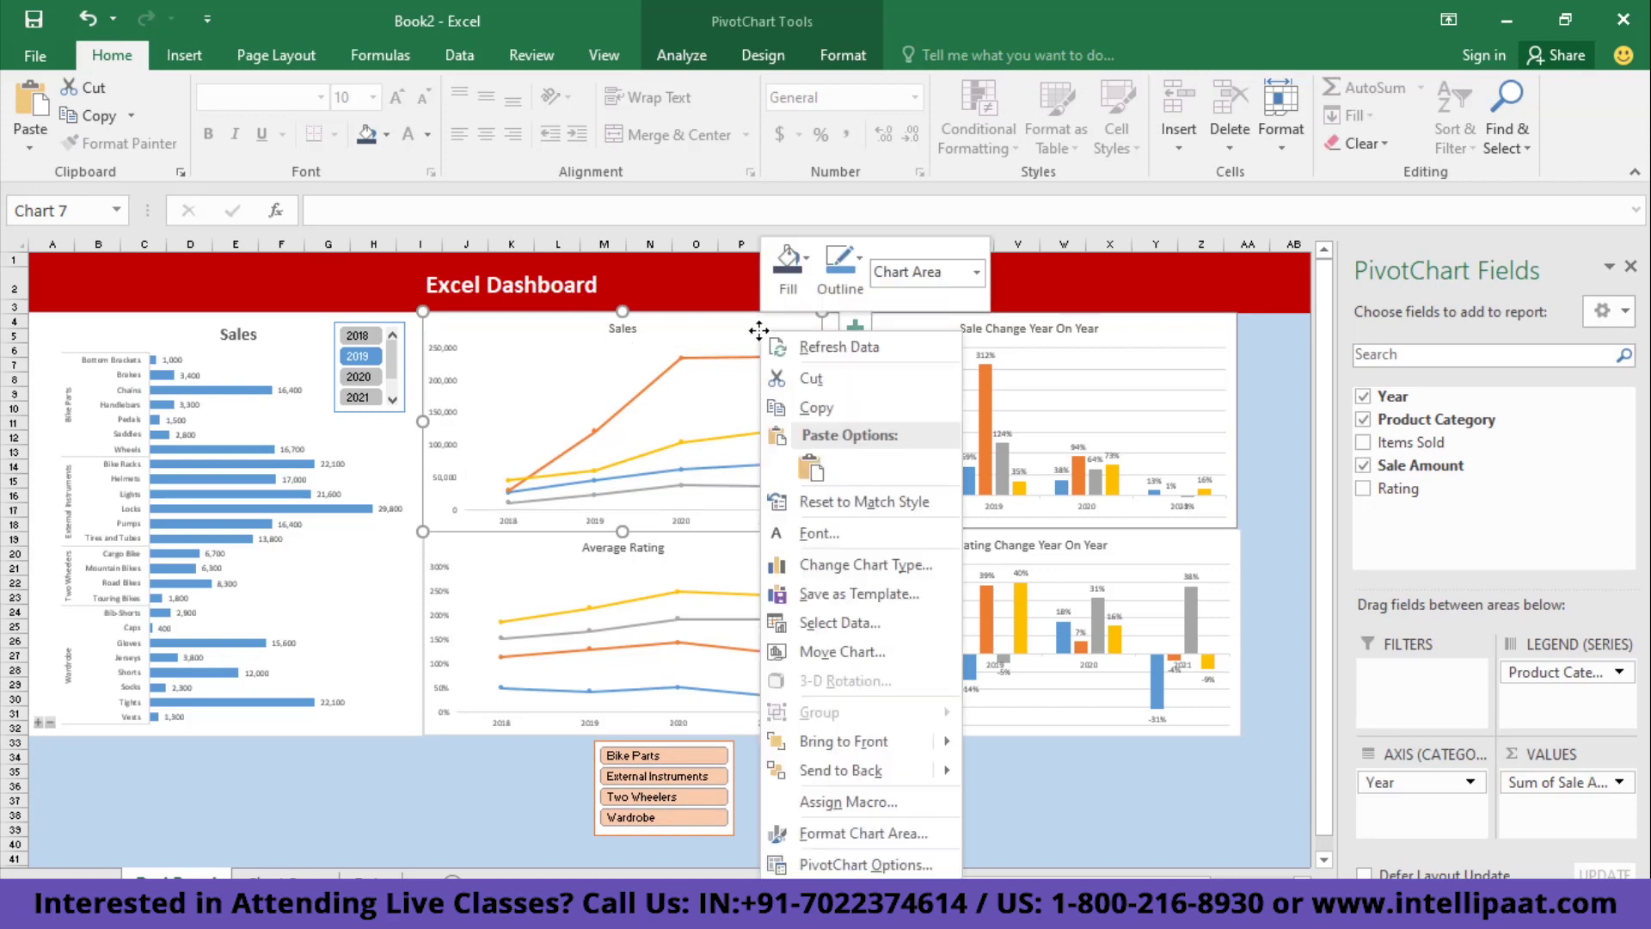
{"action": "left_click", "coordinate": [825, 409]}
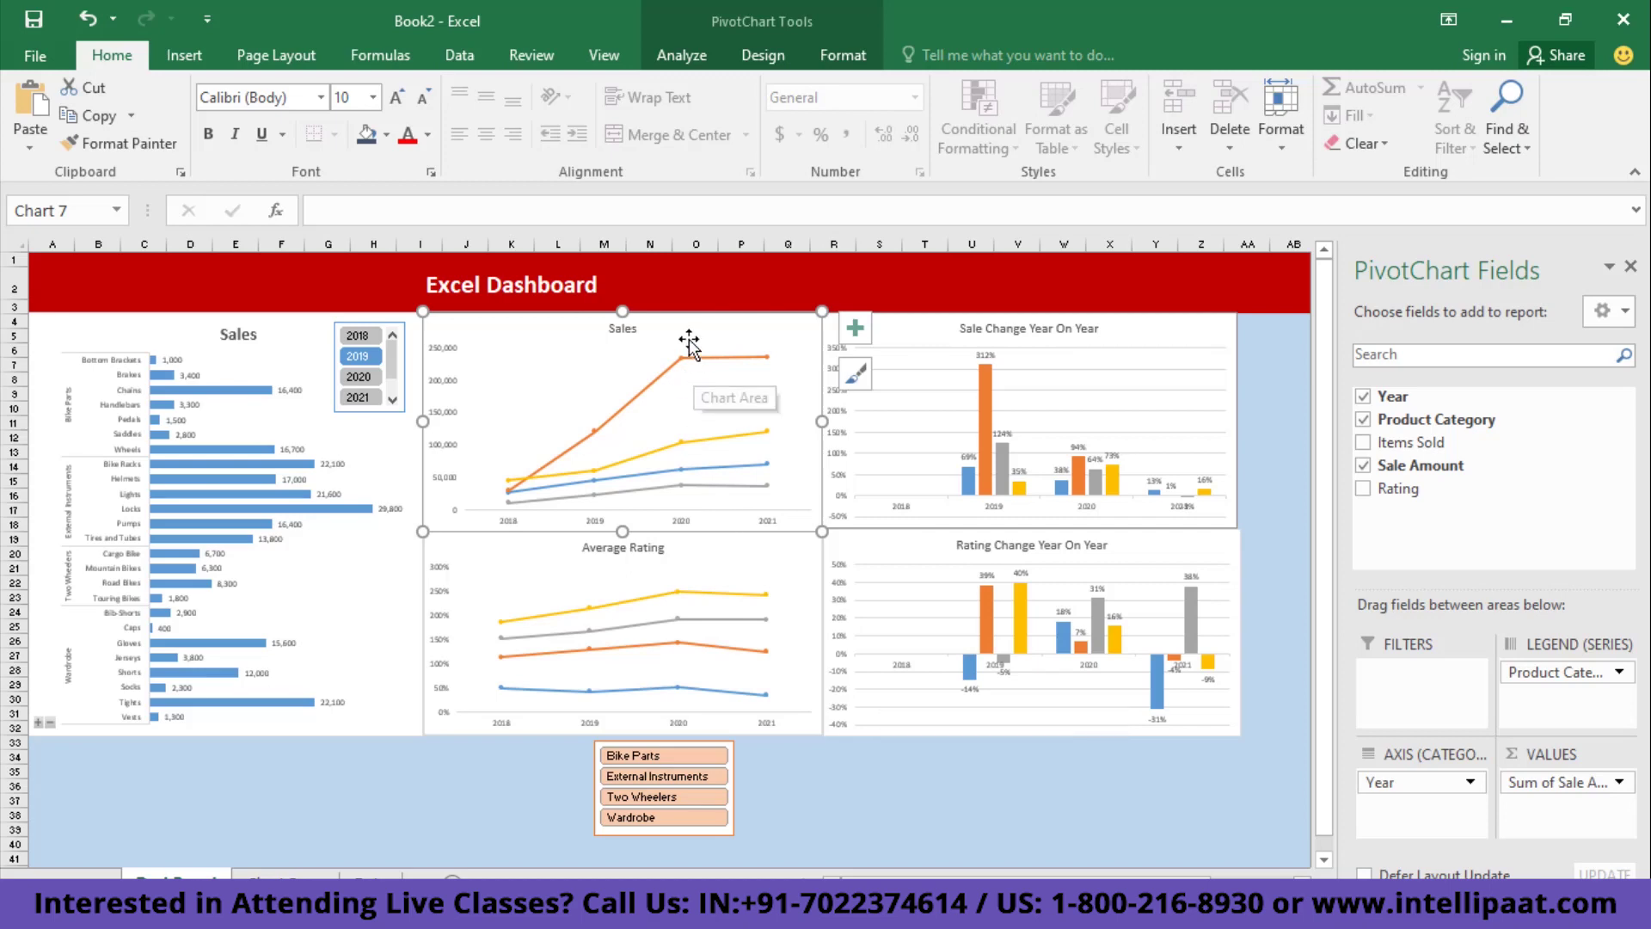
{"action": "mouse_move", "coordinate": [684, 329]}
{"action": "left_mouse_down"}
{"action": "mouse_move", "coordinate": [804, 405]}
{"action": "mouse_move", "coordinate": [837, 472]}
{"action": "mouse_move", "coordinate": [683, 329]}
{"action": "left_mouse_up"}
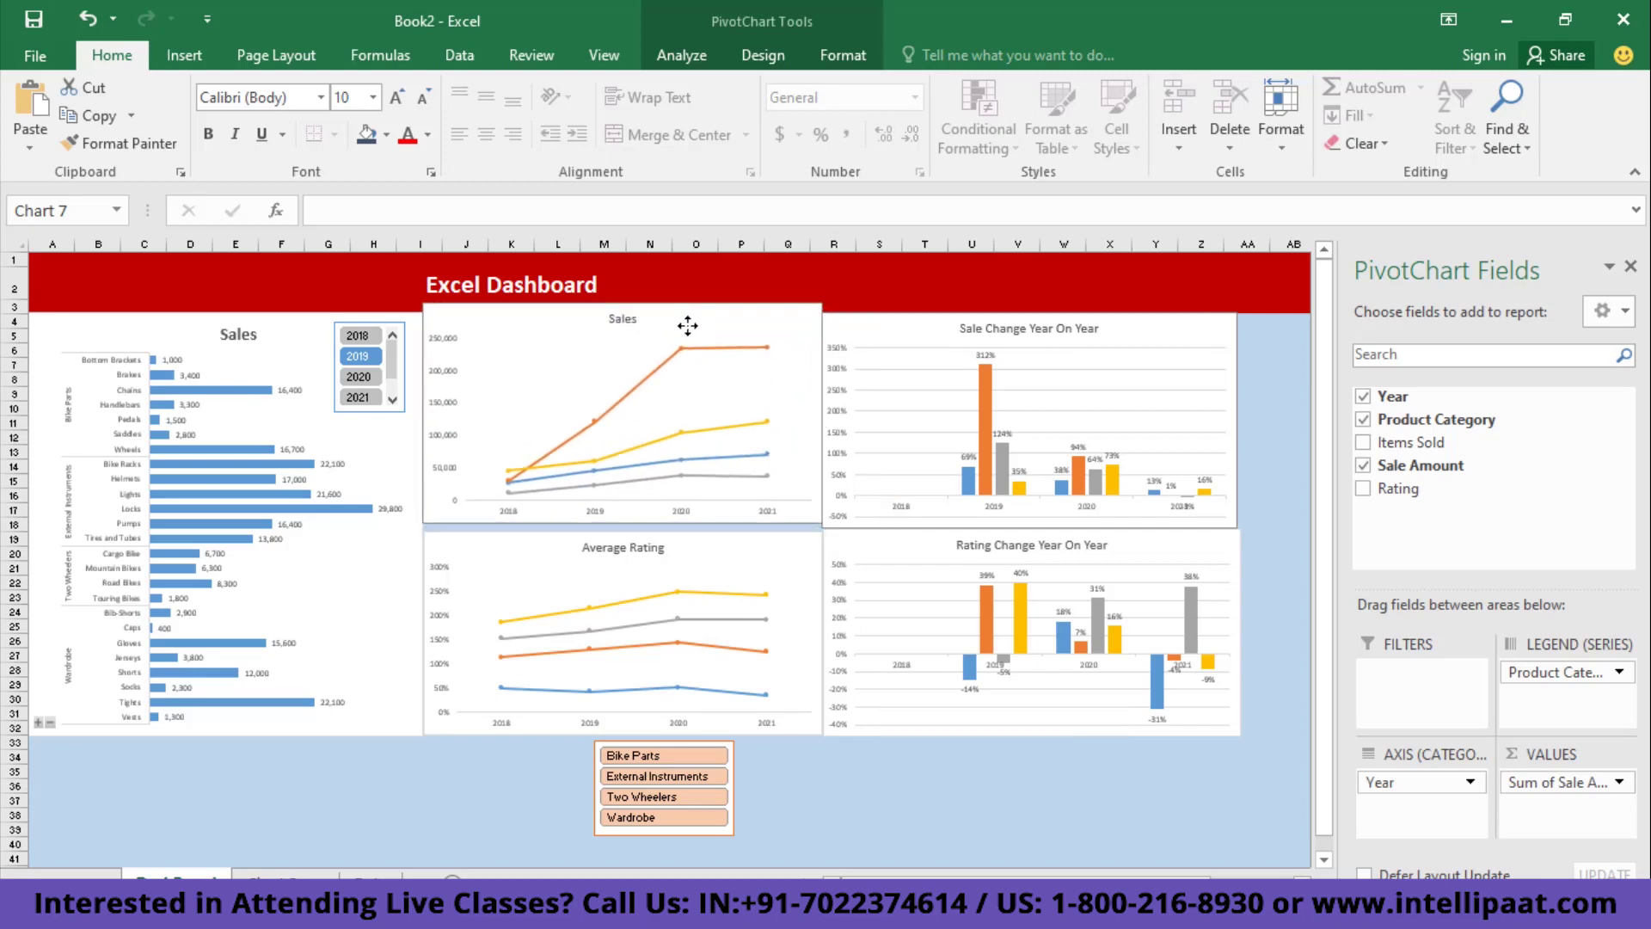
{"action": "key", "text": "ctrl+v"}
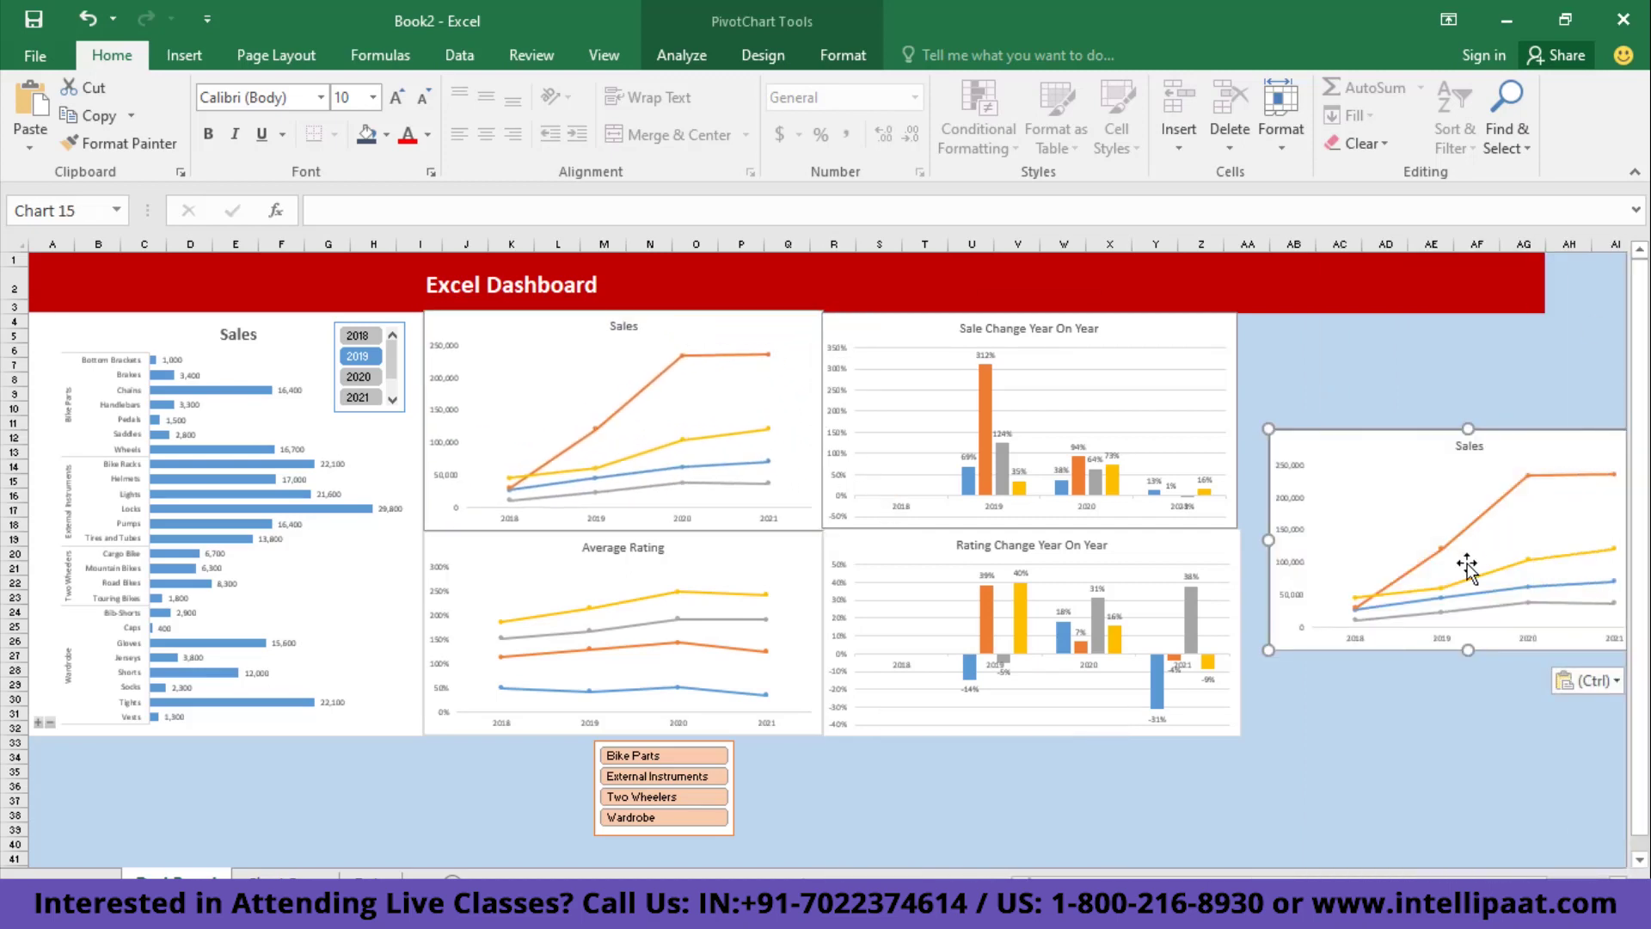
{"action": "right_click", "coordinate": [1388, 488]}
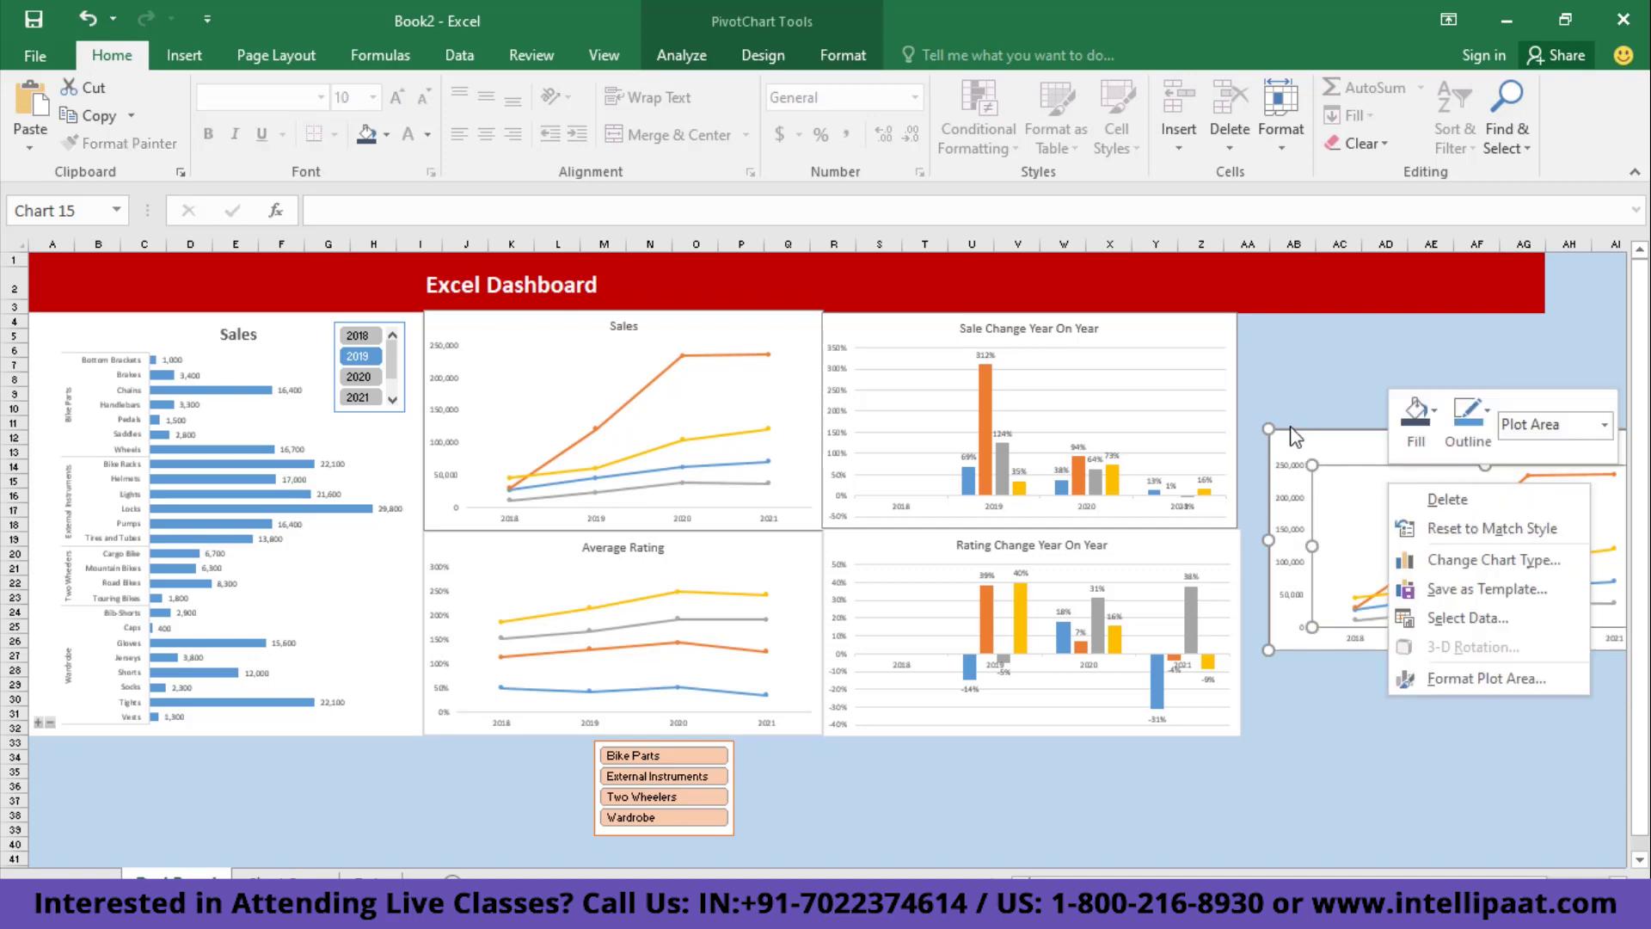
{"action": "left_click_drag", "start_coordinate": [1295, 440], "coordinate": [1102, 483]}
- Turn the Sales chart copy into a legend-only strip beneath the dashboard charts, with a bottom legend and the axes and title hidden
{"action": "left_click", "coordinate": [1508, 488]}
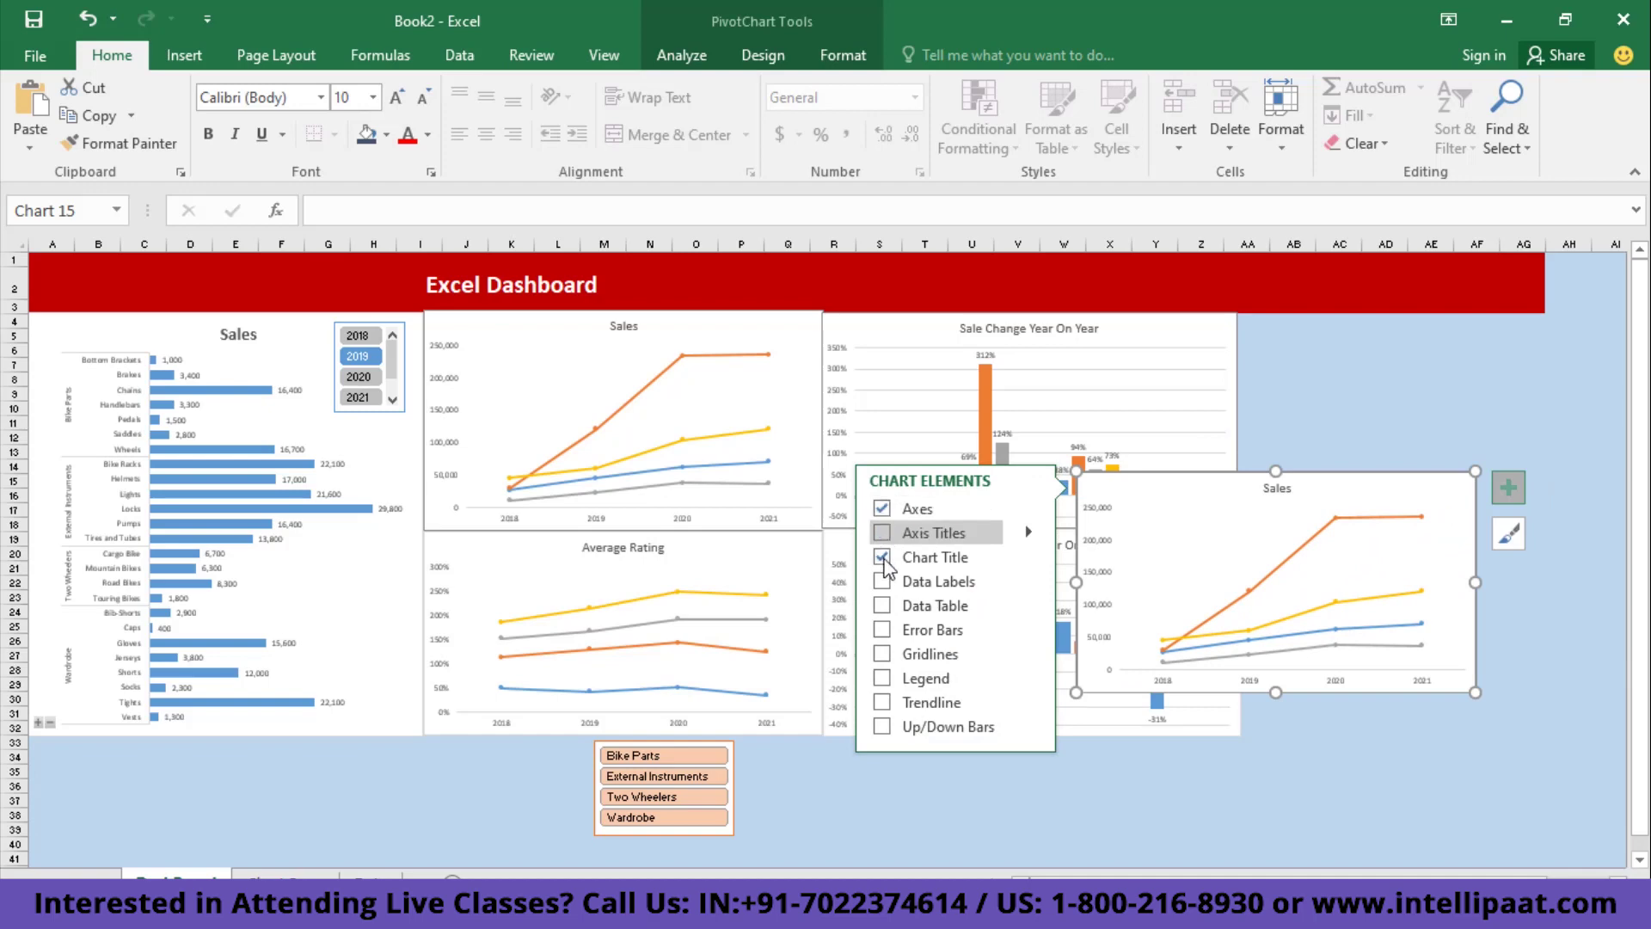
{"action": "left_click", "coordinate": [883, 679]}
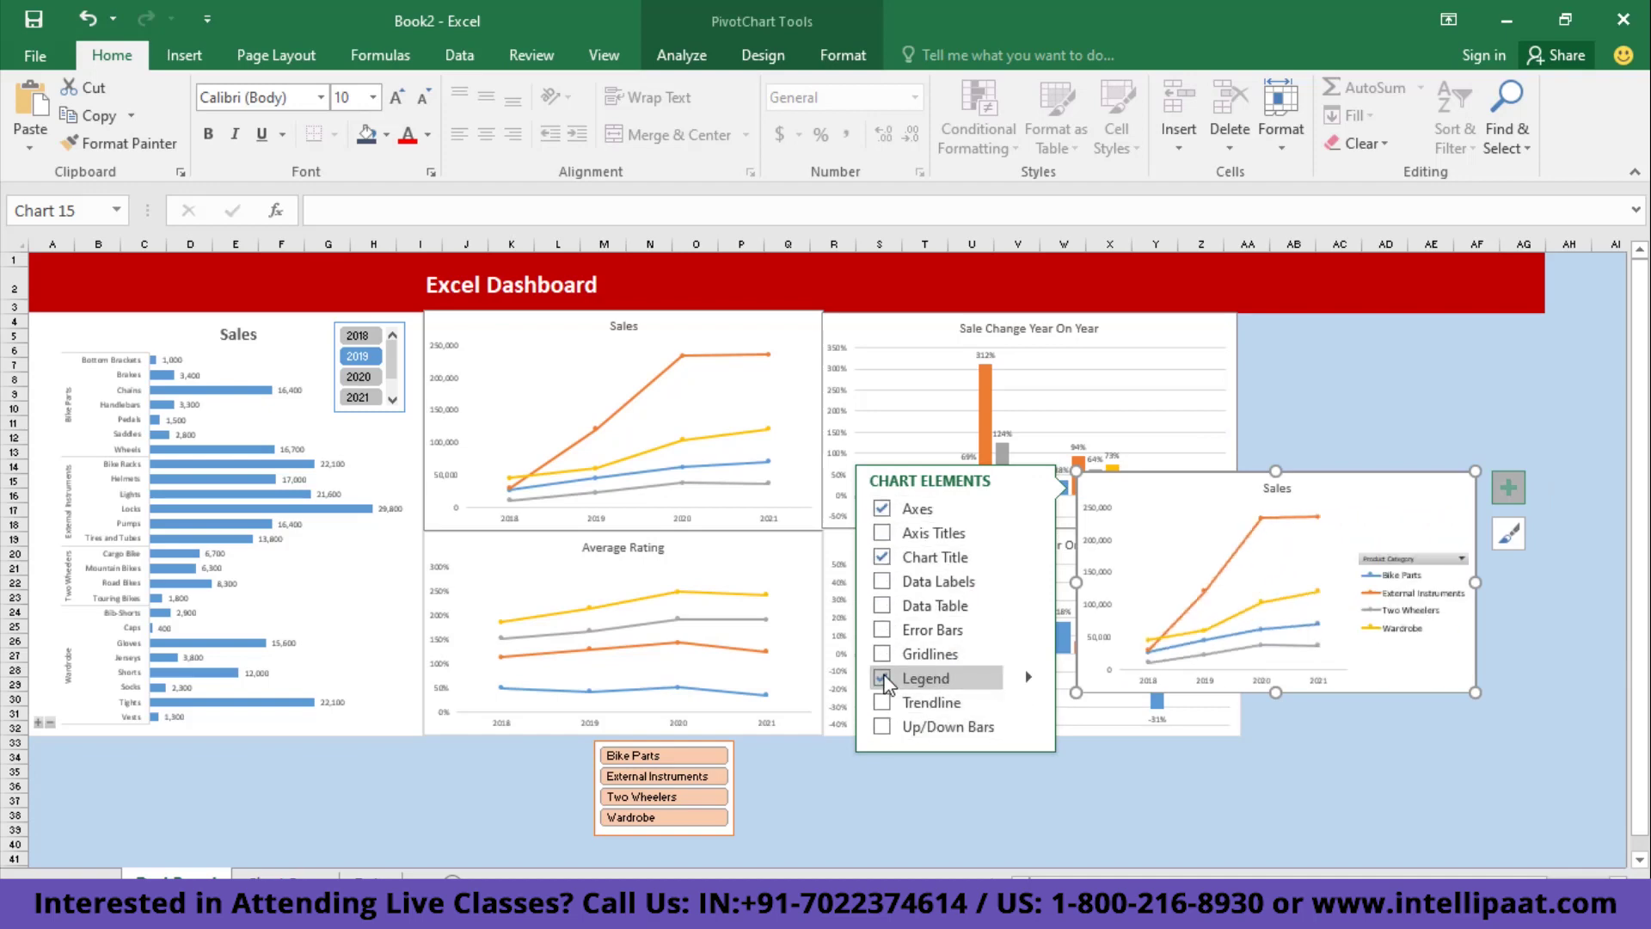
{"action": "left_click", "coordinate": [1028, 677]}
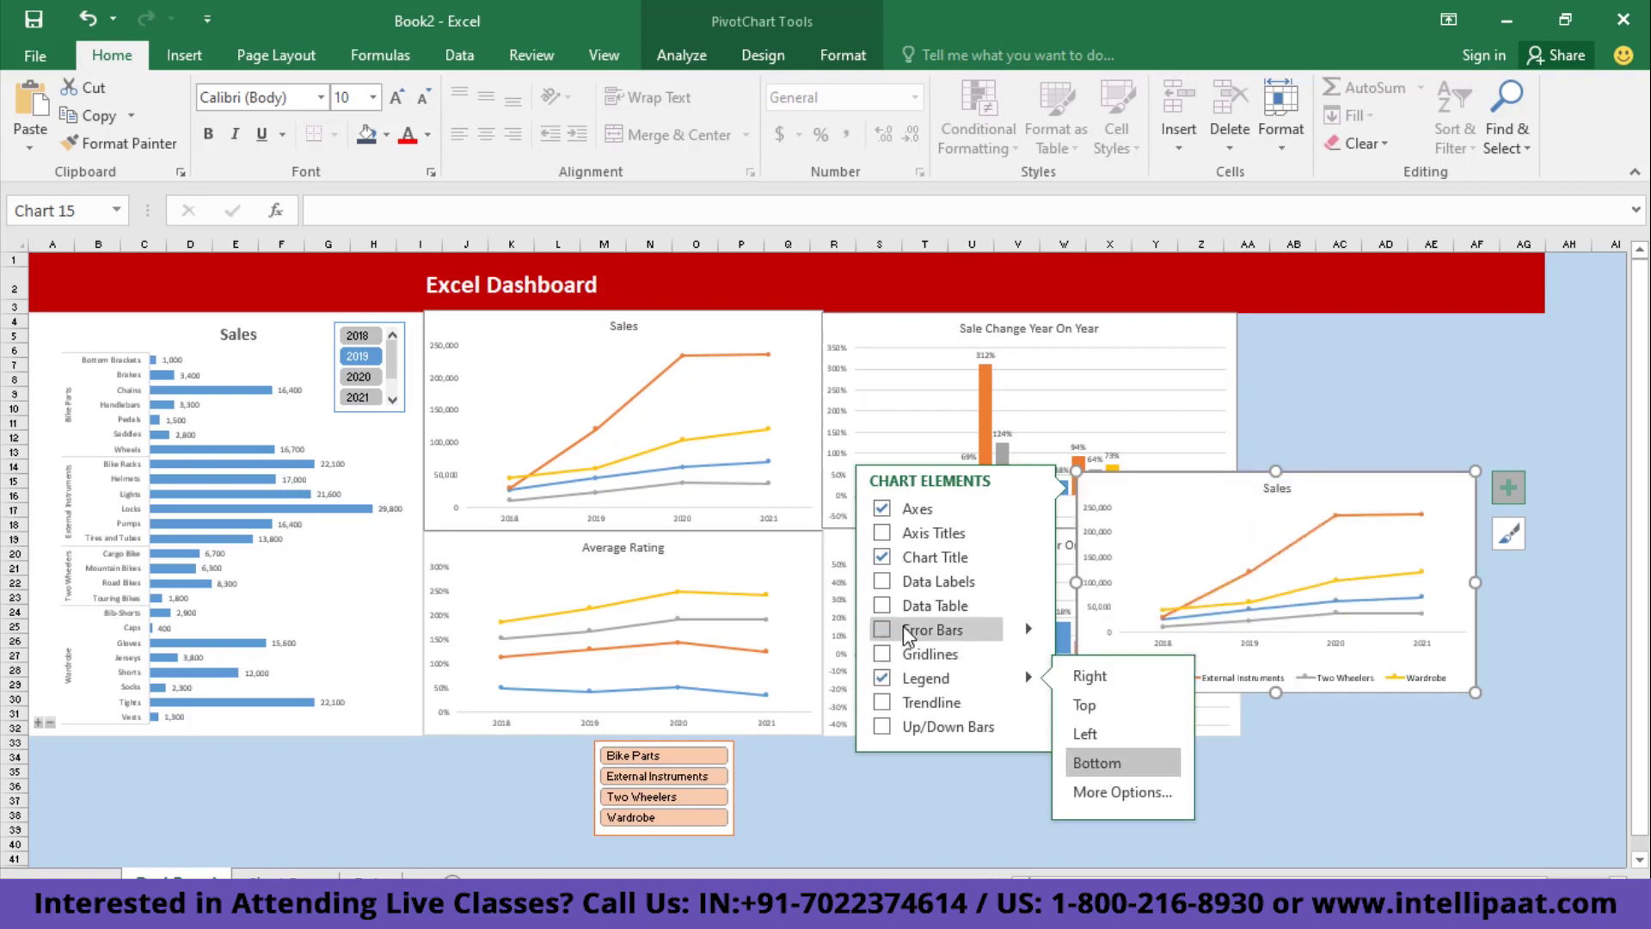
{"action": "left_click", "coordinate": [882, 508]}
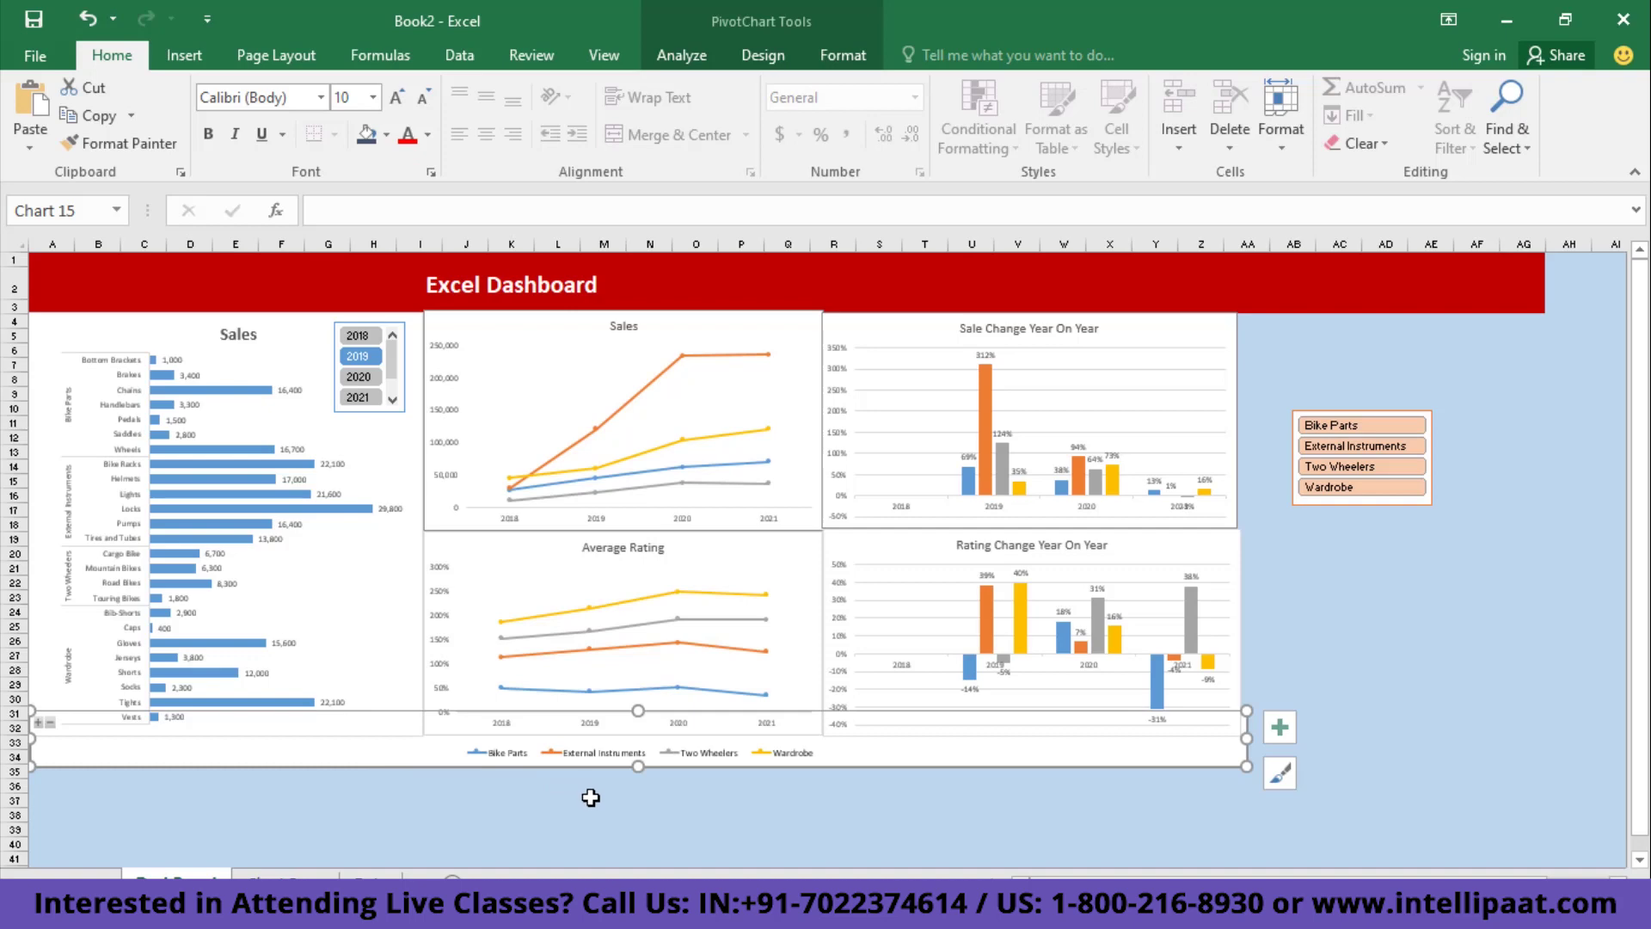
{"action": "left_click", "coordinate": [1467, 661]}
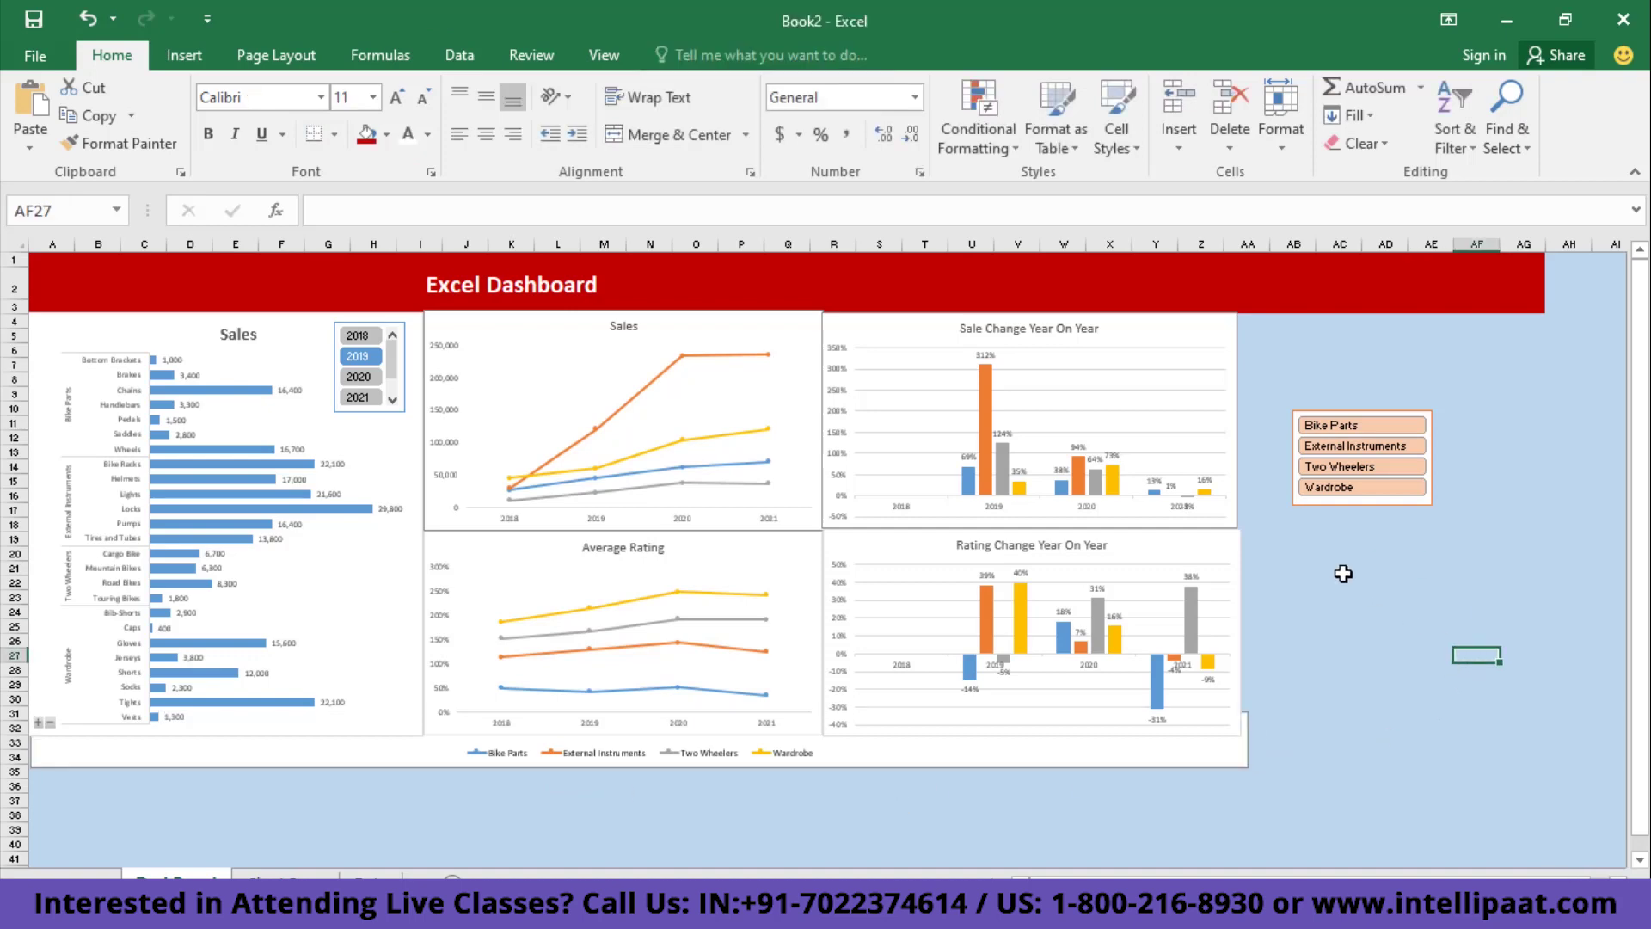
- Test the Product Category slicer by filtering the dashboard charts to Bike Parts, External Instruments and Wardrobe in turn
{"action": "left_click", "coordinate": [1359, 428]}
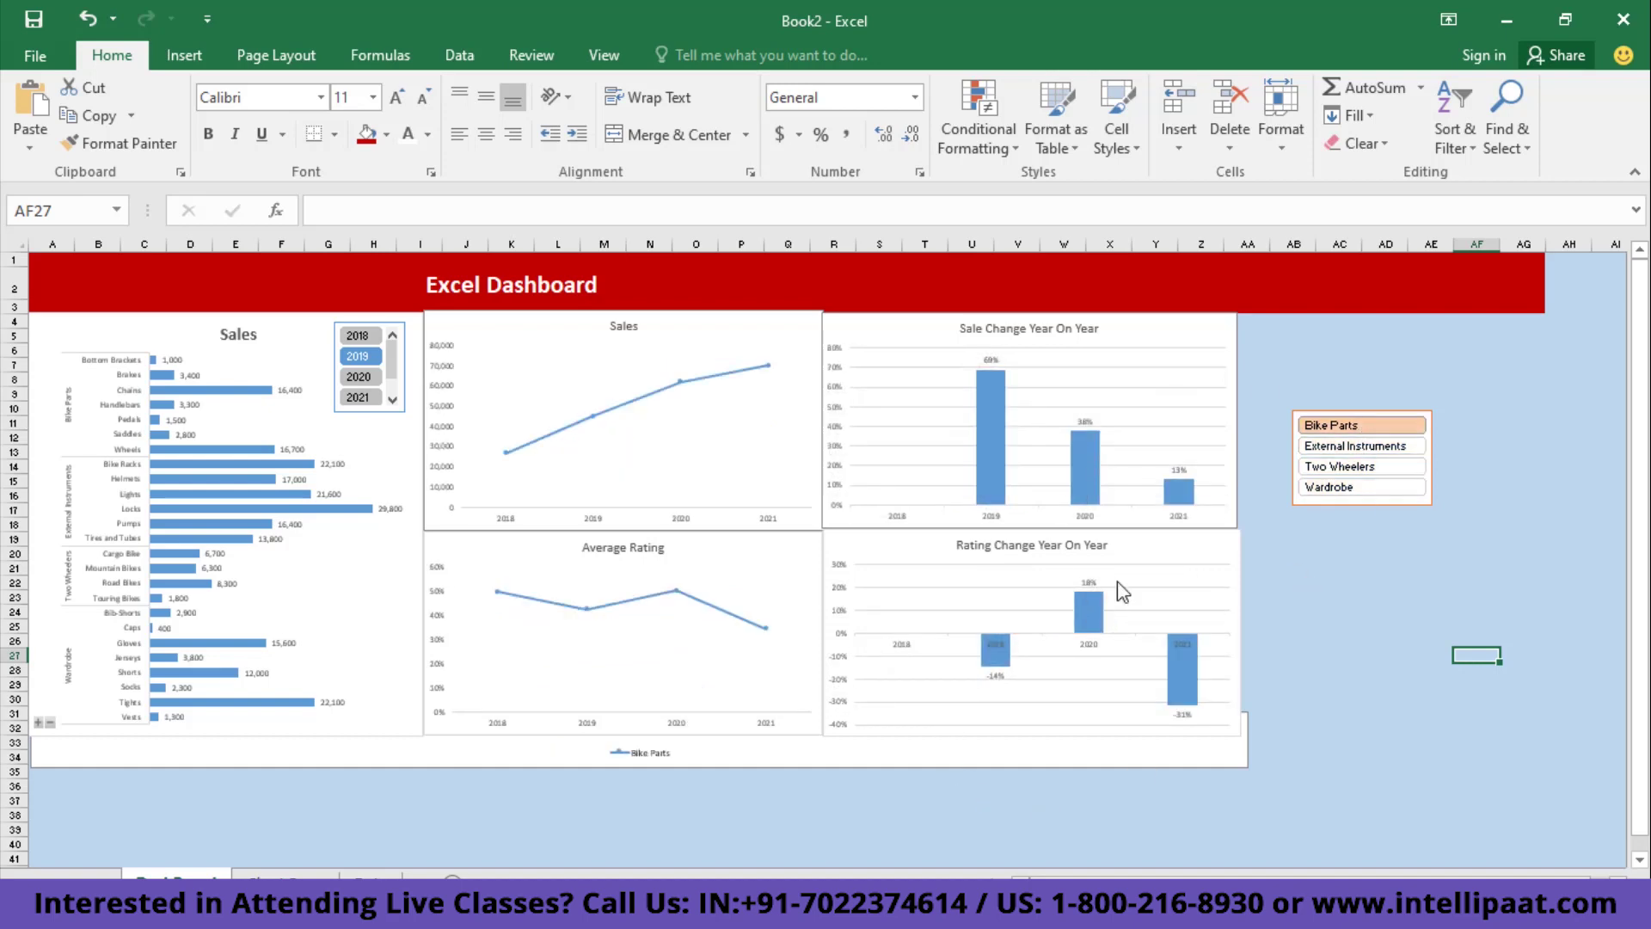
{"action": "left_click", "coordinate": [1389, 449]}
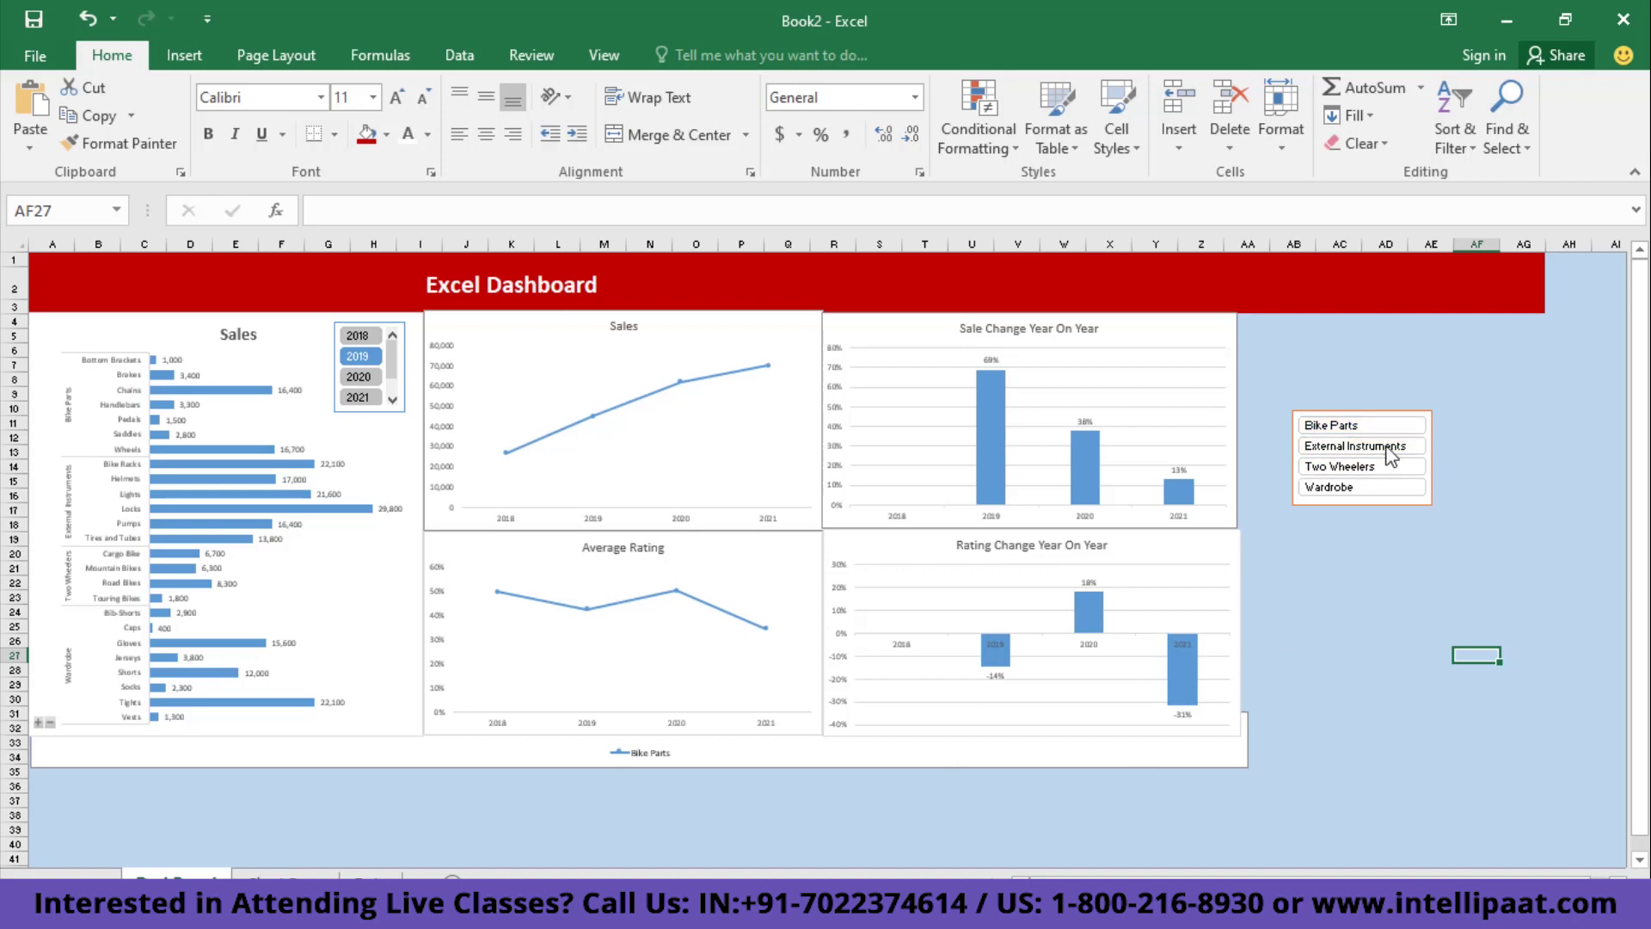
{"action": "left_click", "coordinate": [1348, 428]}
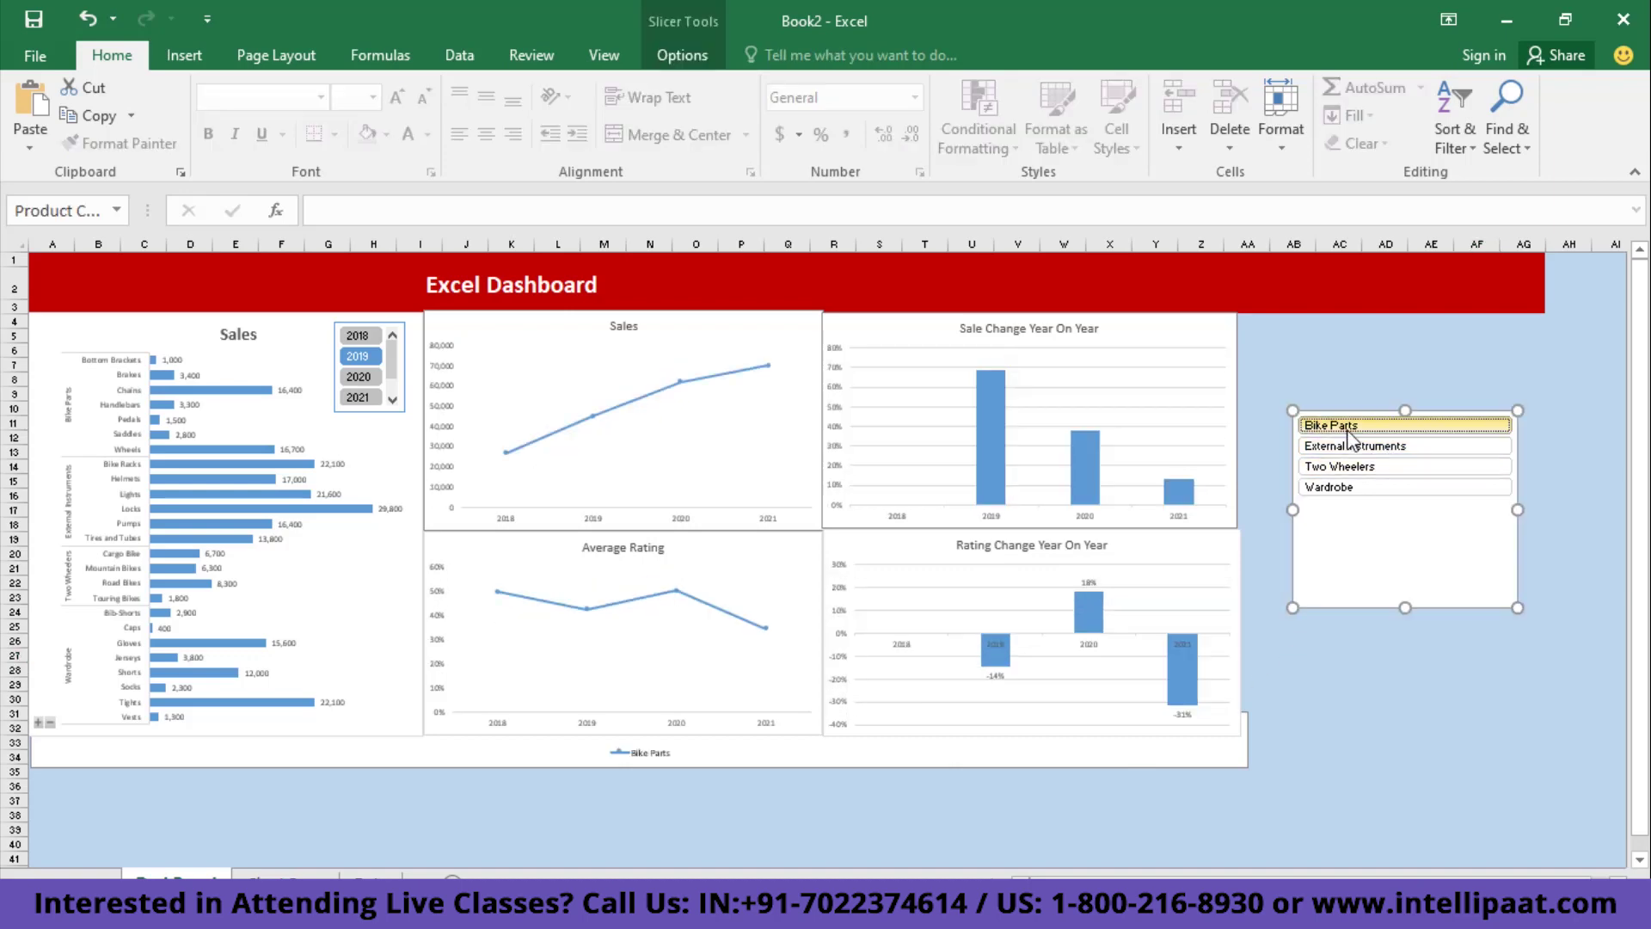
{"action": "left_click", "coordinate": [1376, 490]}
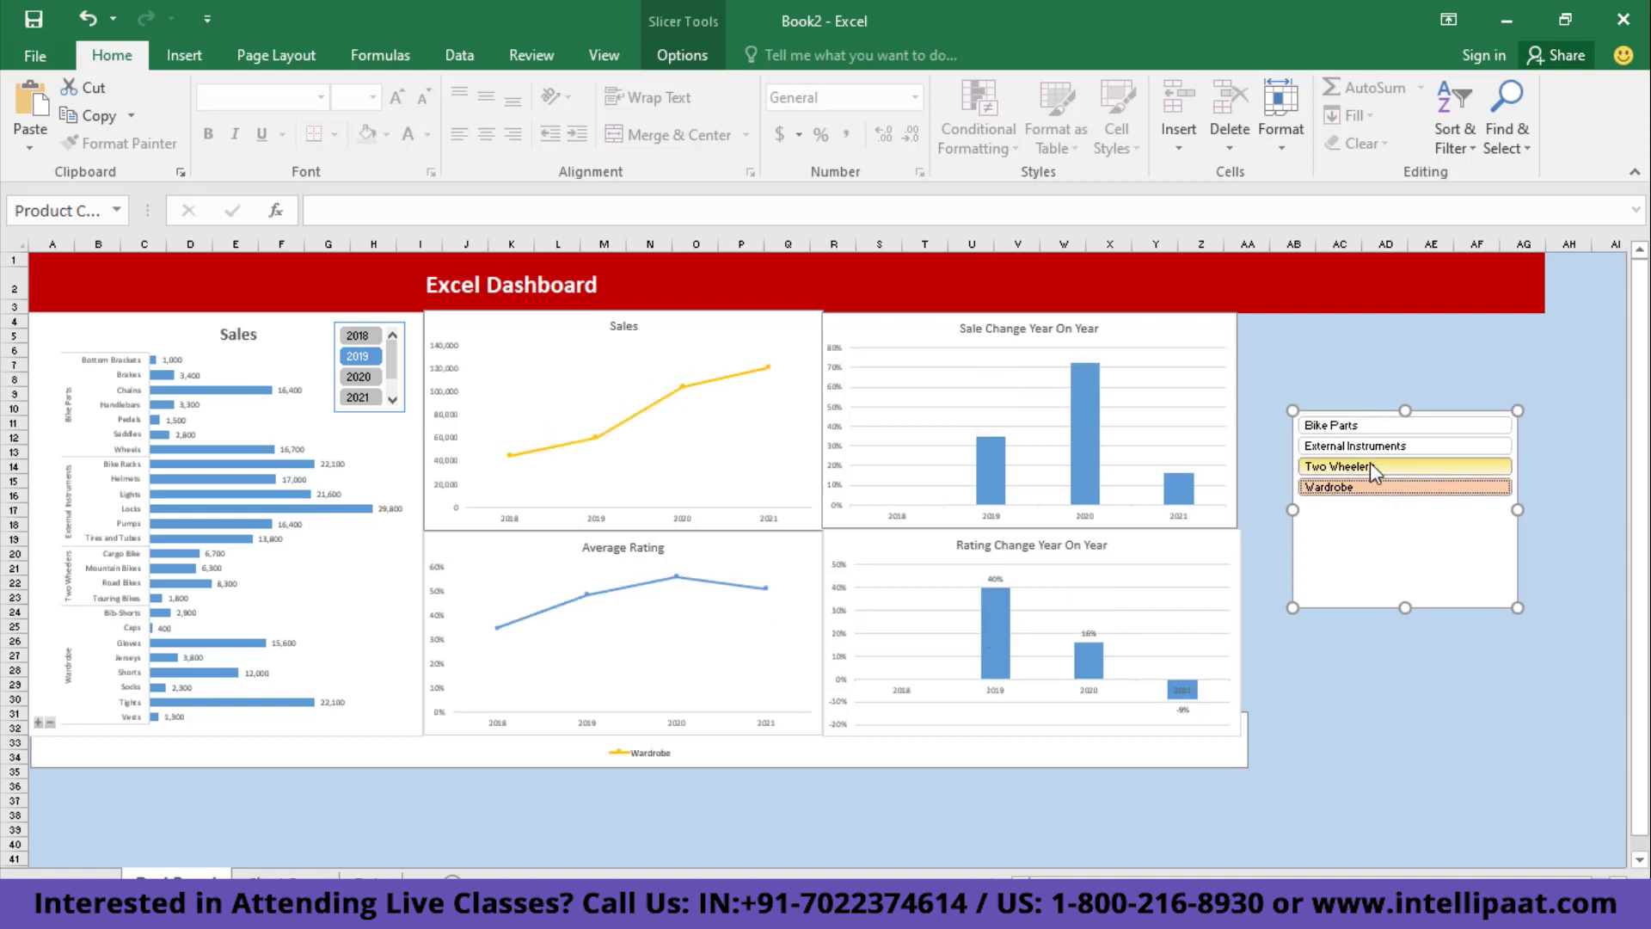